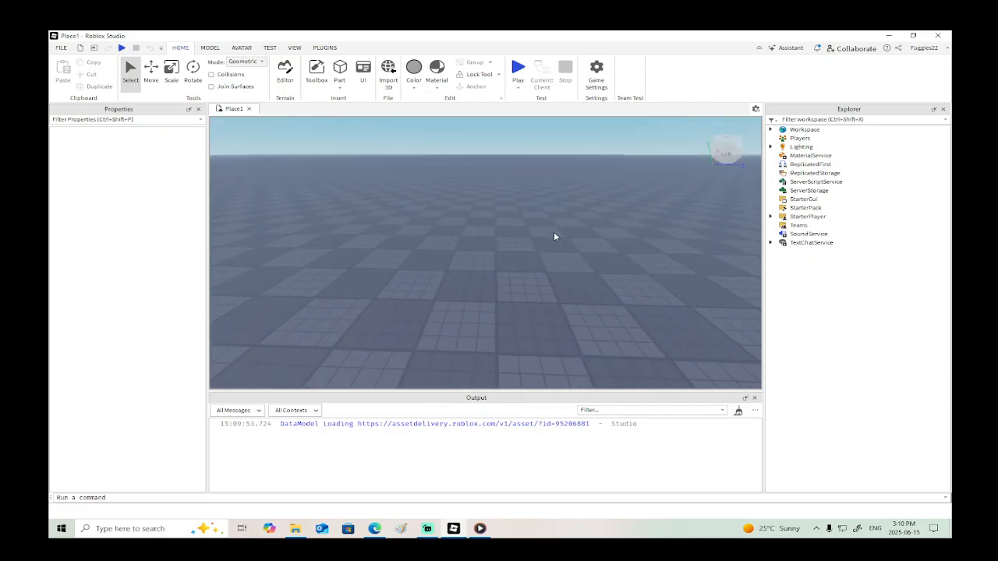
# - Search the Creator Store models for "wheel" and insert the first Car Wheel result into the scene
pyautogui.click(210, 48)
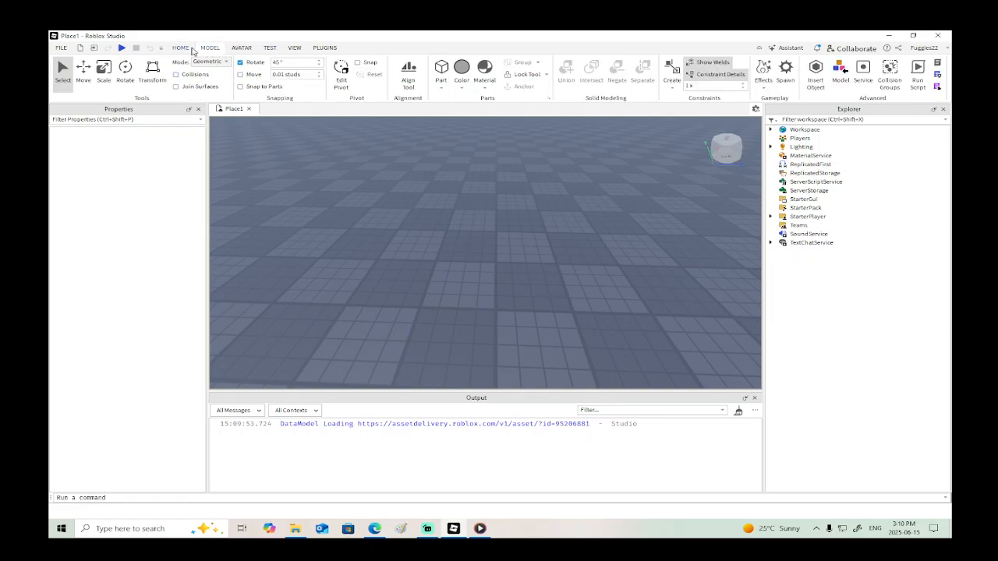
pyautogui.click(180, 48)
pyautogui.click(312, 74)
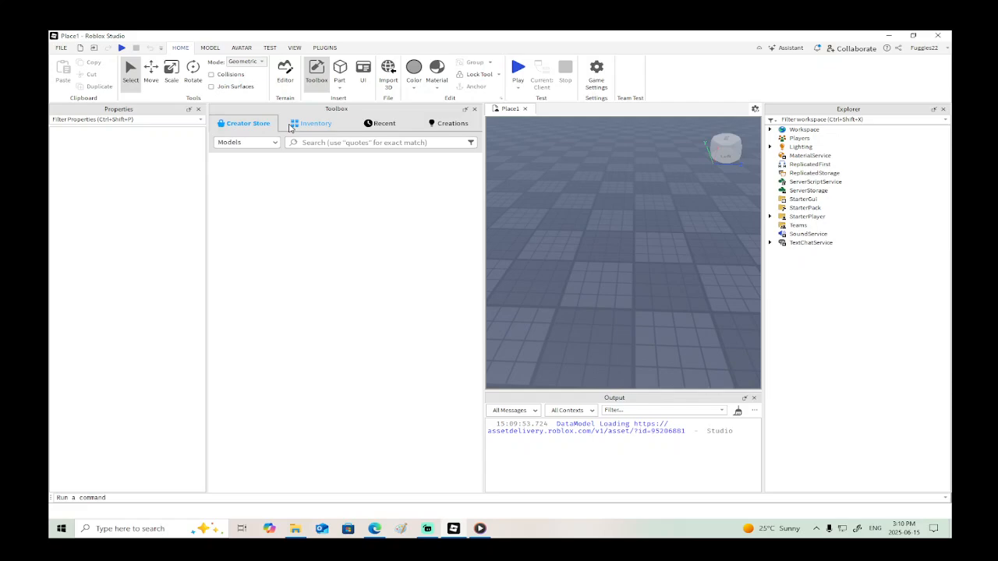
pyautogui.click(326, 142)
pyautogui.write('wheel')
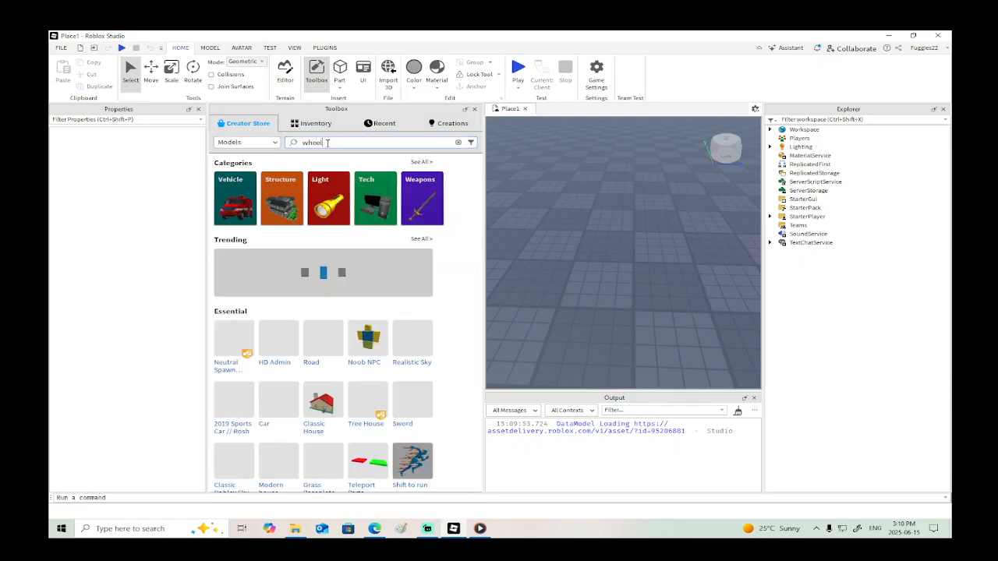
pyautogui.press('Return')
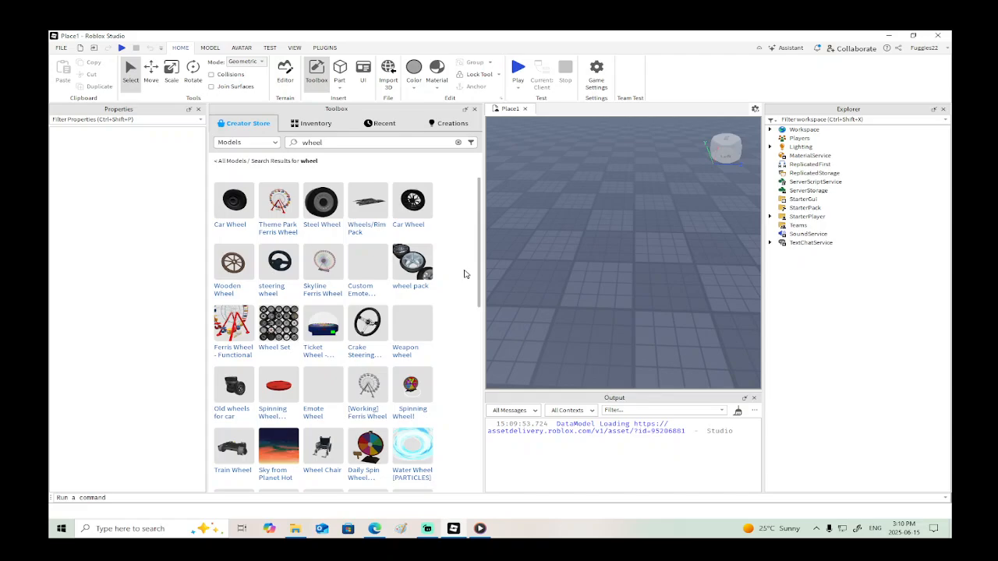
pyautogui.scroll(-5, 464, 274)
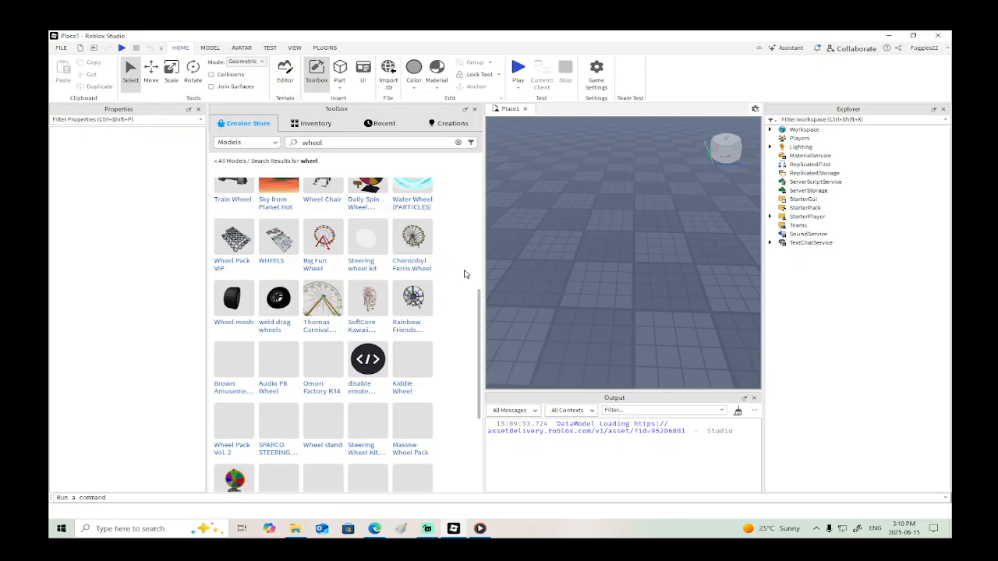
pyautogui.scroll(5, 464, 273)
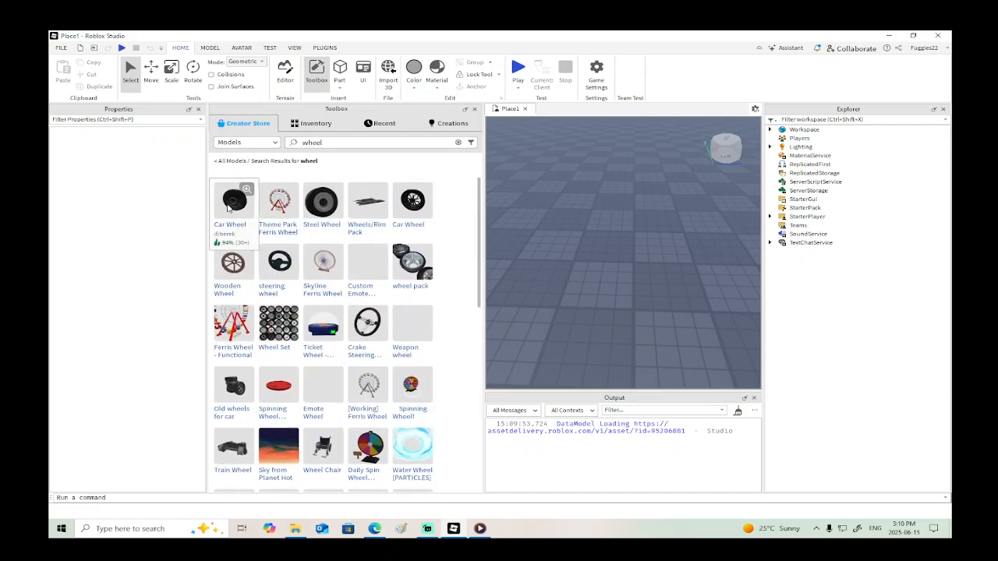
pyautogui.moveTo(228, 207); pyautogui.dragTo(574, 275)
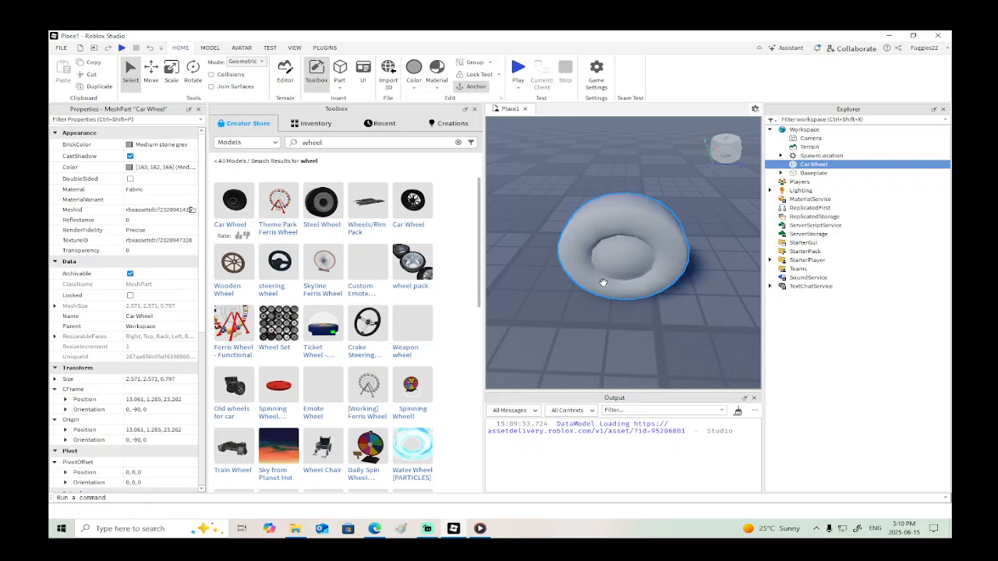
pyautogui.moveTo(663, 316); pyautogui.dragTo(663, 317, button='right')
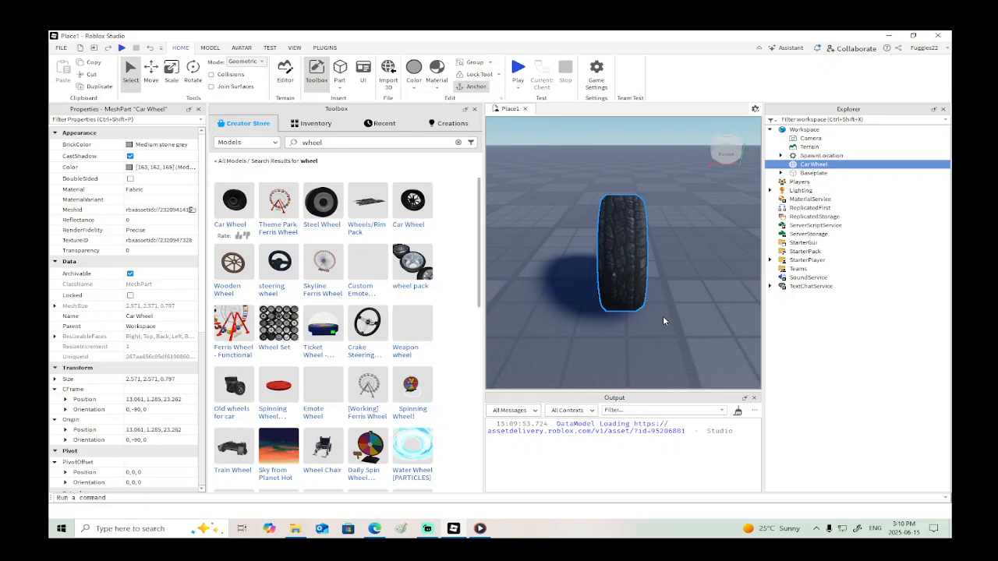
# - Insert the Steel Wheel model from the search results and delete it again
pyautogui.click(322, 204)
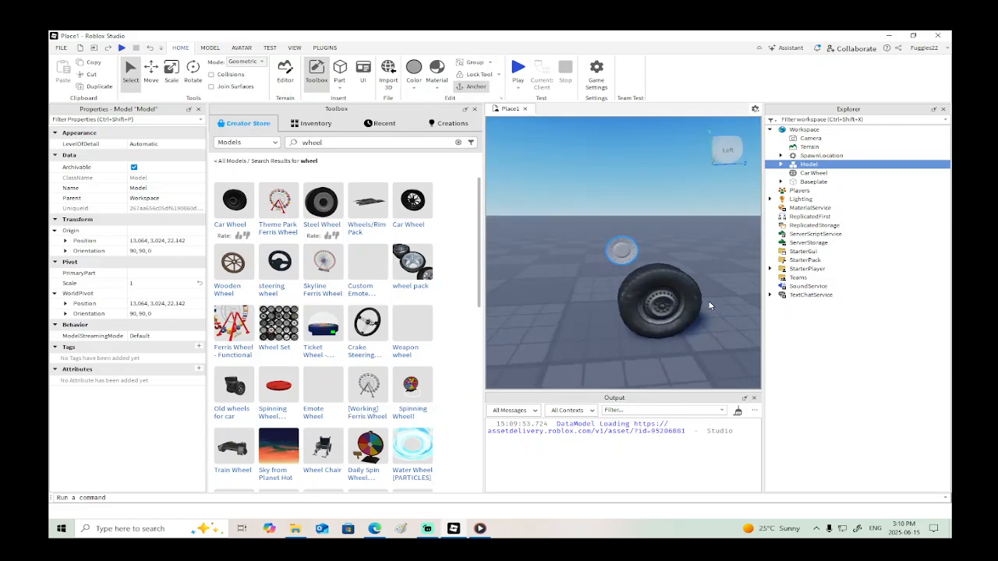
pyautogui.moveTo(705, 304); pyautogui.dragTo(710, 305, button='right')
pyautogui.press('Delete')
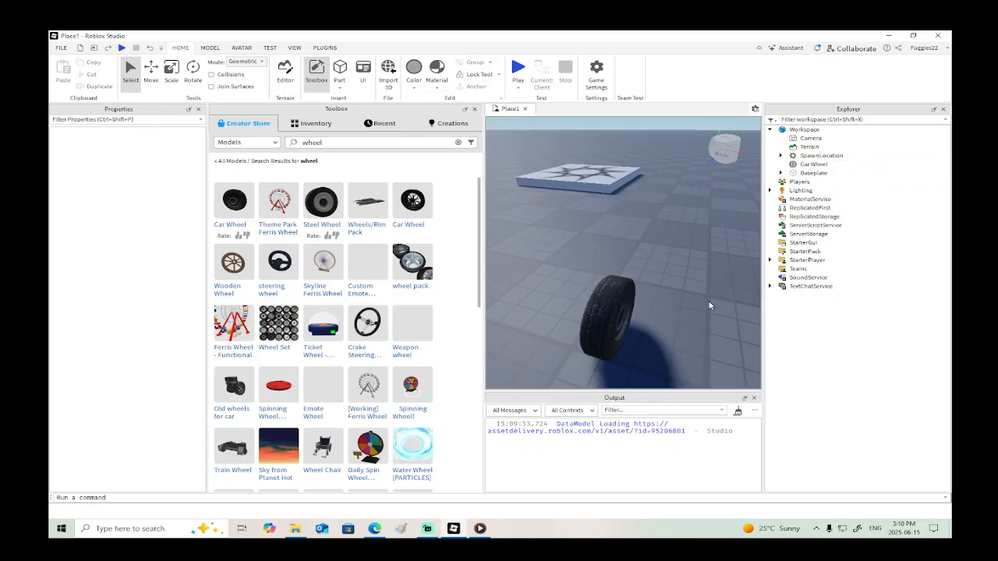
# - Insert the spoked Car Wheel from the search results and raise it about 1.07 studs above the baseplate
pyautogui.click(616, 303)
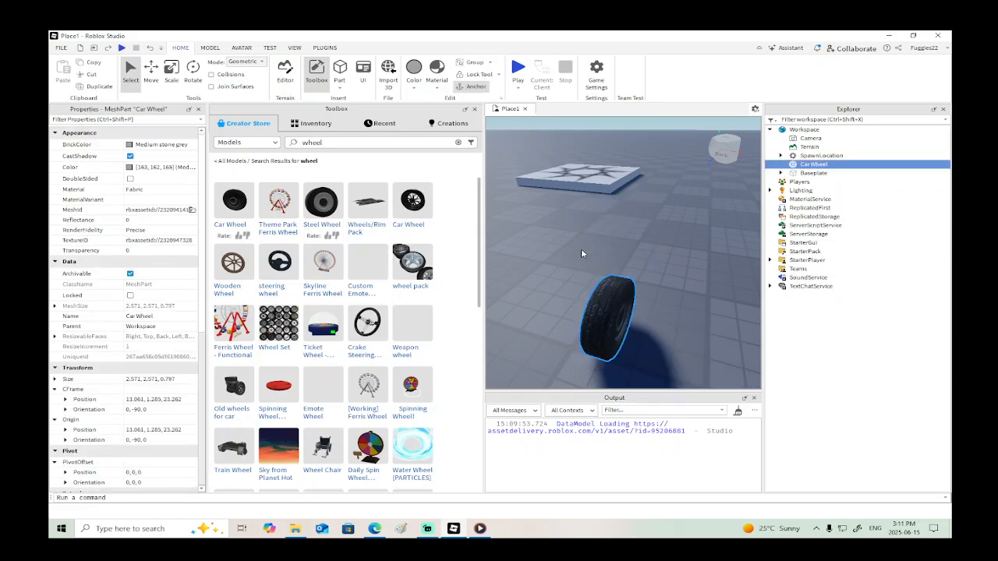
pyautogui.scroll(2, 620, 267)
pyautogui.scroll(-4, 670, 283)
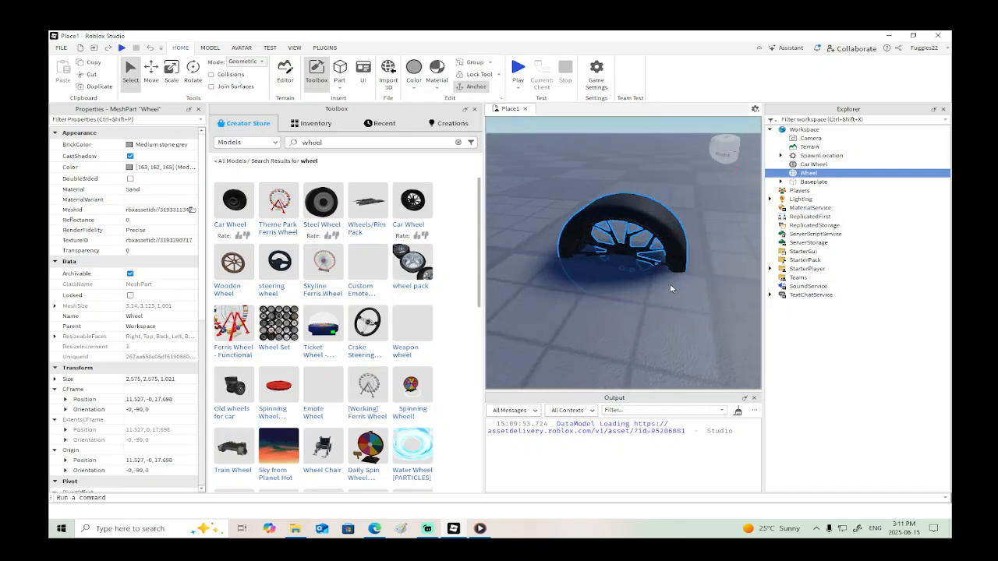
pyautogui.moveTo(670, 287); pyautogui.dragTo(665, 284, button='right')
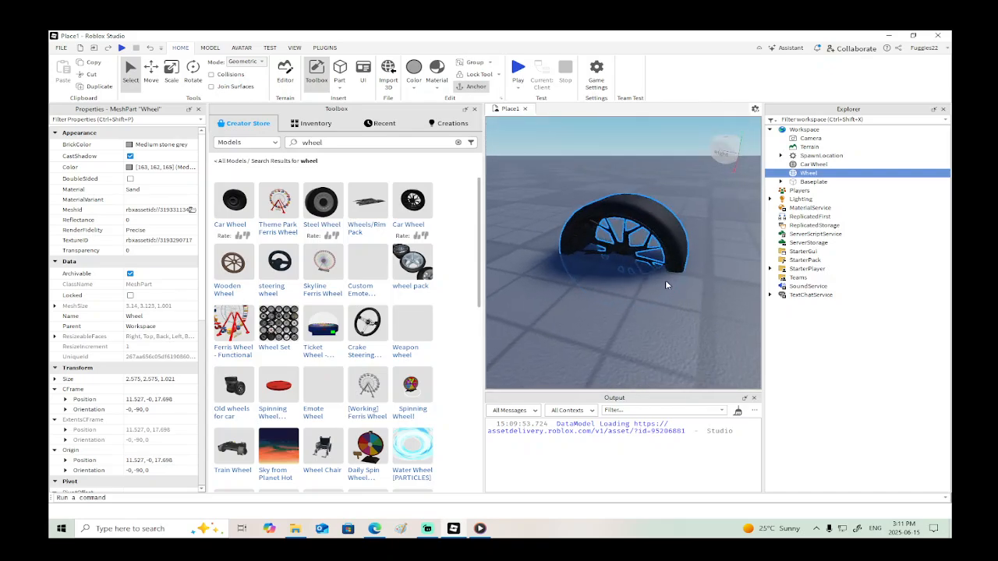
pyautogui.click(150, 72)
pyautogui.moveTo(626, 206); pyautogui.dragTo(626, 155)
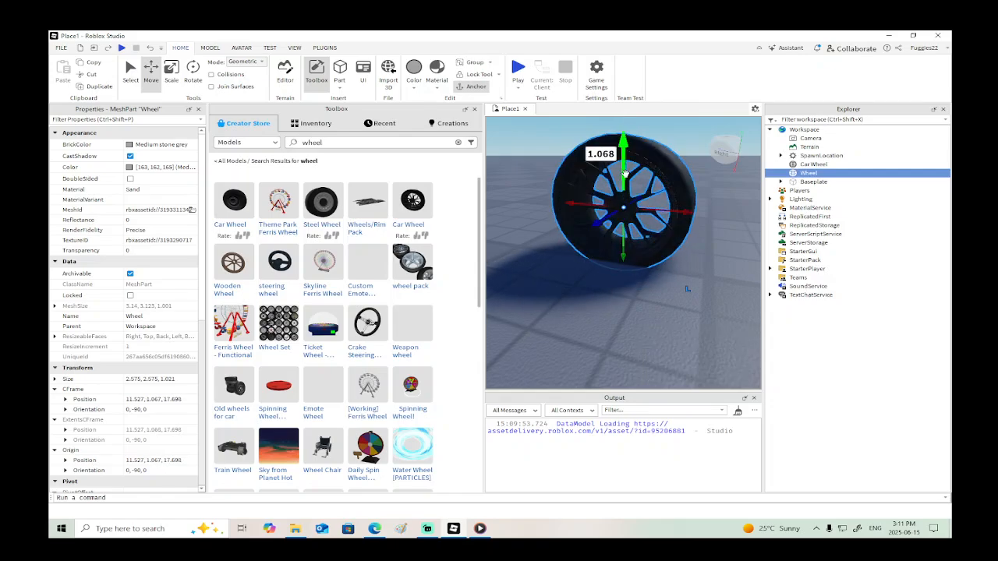
pyautogui.moveTo(625, 155); pyautogui.dragTo(640, 161, button='right')
pyautogui.scroll(-4, 635, 160)
# - Close the Toolbox and delete the spoked wheel, keeping only the first Car Wheel
pyautogui.click(474, 109)
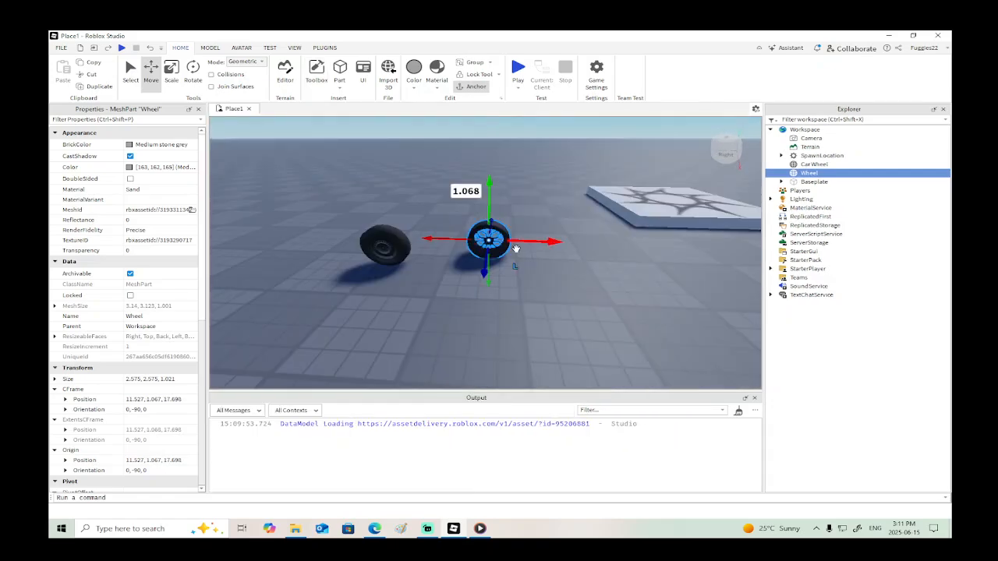
pyautogui.click(382, 246)
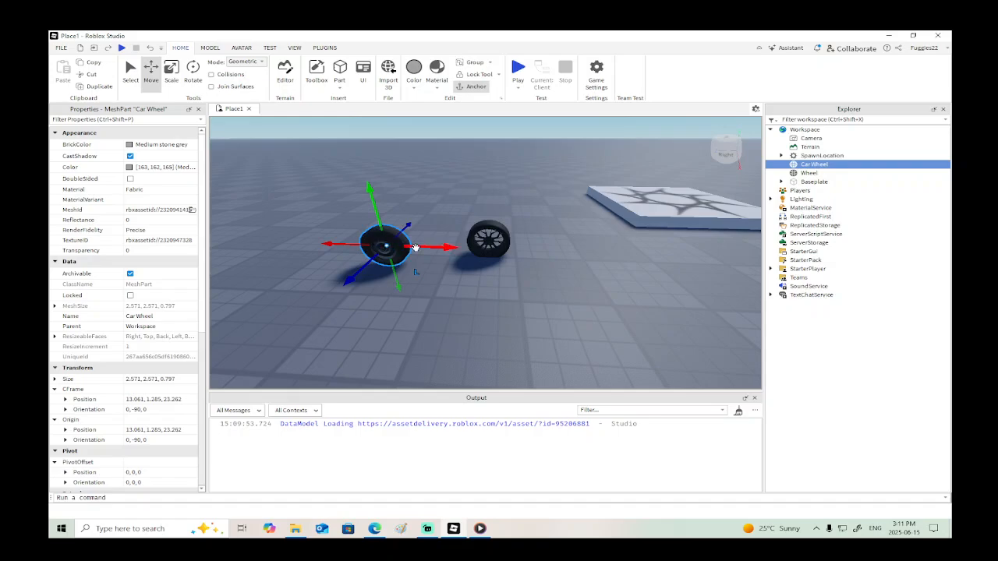
pyautogui.click(488, 242)
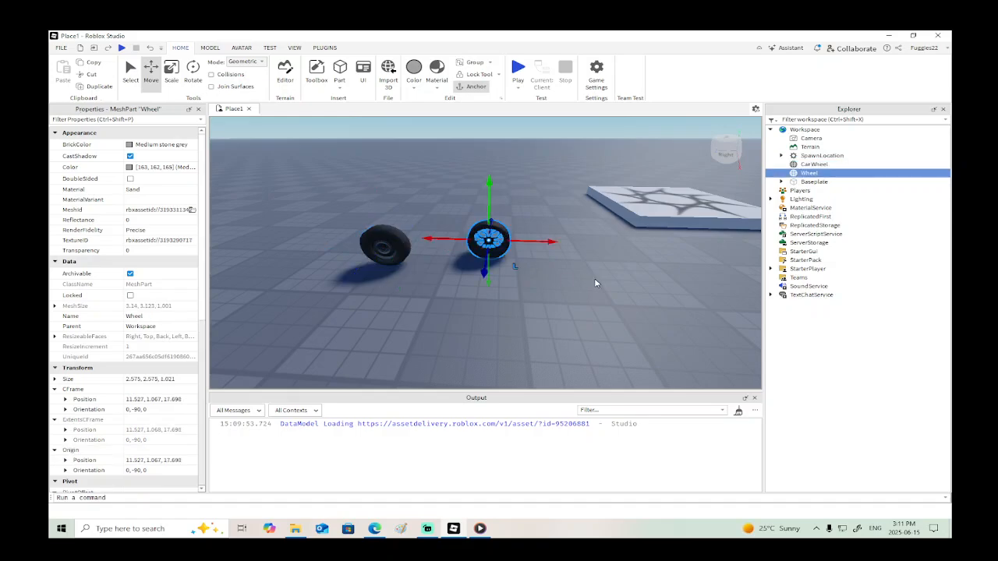
pyautogui.press('Delete')
# - Move the remaining car wheel about 6.4 studs along Z and about 2.5 studs along X
pyautogui.moveTo(595, 283); pyautogui.dragTo(589, 270, button='right')
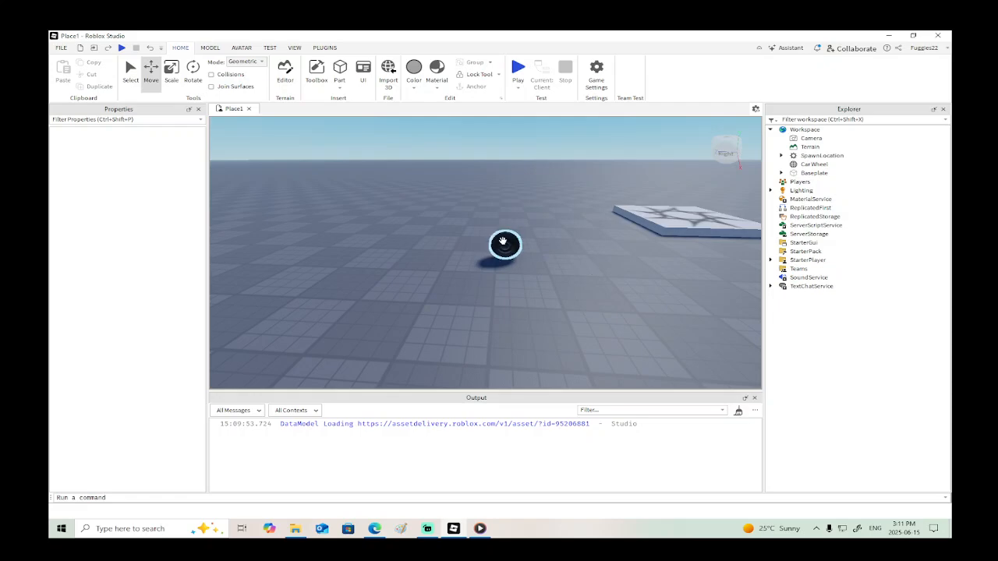
pyautogui.click(503, 241)
pyautogui.moveTo(453, 245); pyautogui.dragTo(376, 243)
pyautogui.moveTo(379, 250); pyautogui.dragTo(382, 251, button='right')
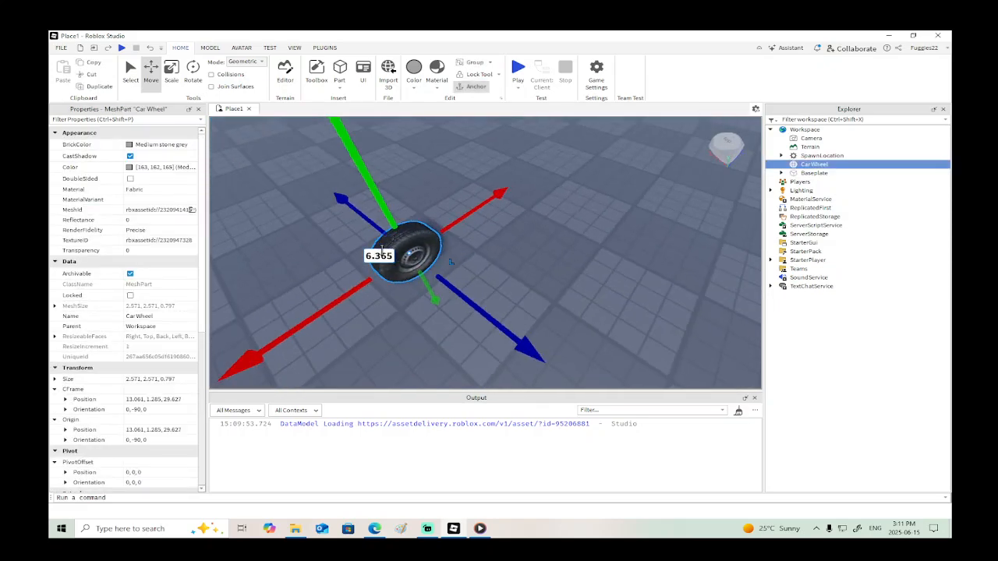
pyautogui.scroll(-2, 381, 251)
pyautogui.moveTo(468, 289); pyautogui.dragTo(445, 269)
pyautogui.moveTo(445, 269); pyautogui.dragTo(492, 279, button='right')
# - Duplicate the car wheel and move the copy straight across to form a pair on one axle
pyautogui.rightClick(455, 270)
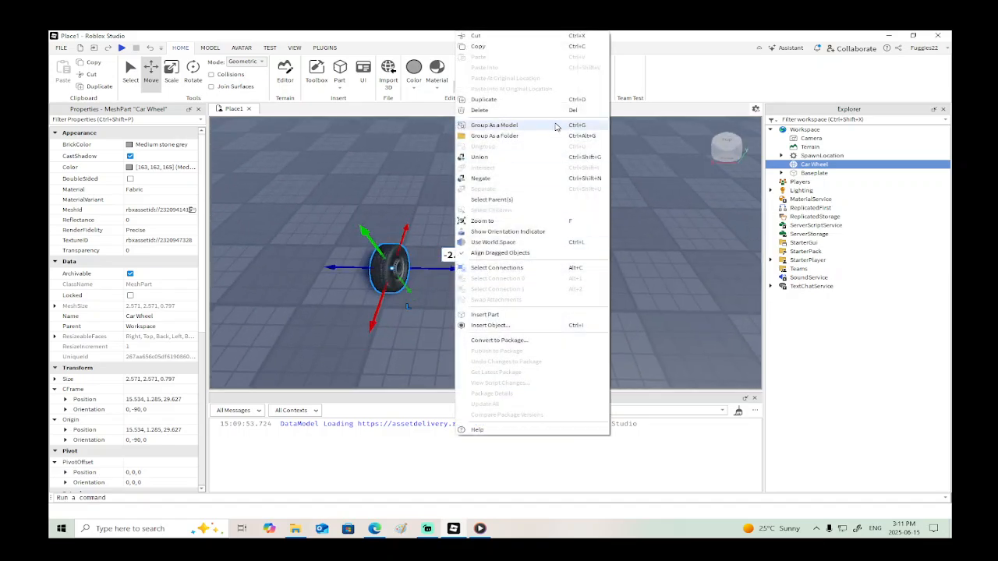
pyautogui.click(479, 101)
pyautogui.moveTo(458, 270); pyautogui.dragTo(628, 278)
# - Duplicate both wheels and move the copied pair about 15.7 studs away to form the other axle's wheels
pyautogui.keyDown('ctrl'); pyautogui.click(813, 165); pyautogui.keyUp('ctrl')
pyautogui.rightClick(813, 166)
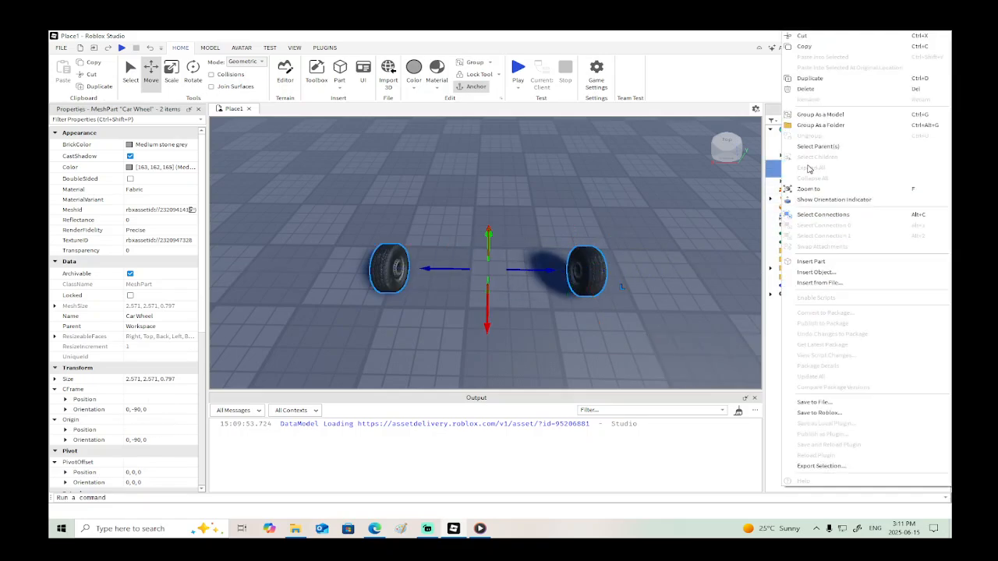
pyautogui.click(835, 80)
pyautogui.moveTo(496, 214); pyautogui.dragTo(443, 229, button='right')
pyautogui.moveTo(456, 225); pyautogui.dragTo(571, 205)
pyautogui.moveTo(569, 212); pyautogui.dragTo(552, 225, button='right')
pyautogui.scroll(3, 553, 226)
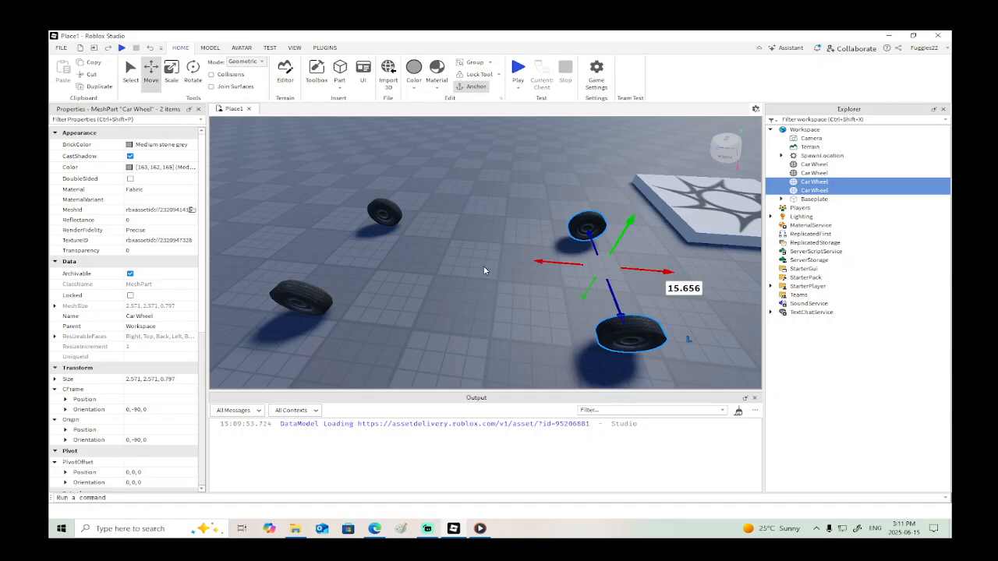
# - Select all four car wheels and group them as a model
pyautogui.keyDown('shift'); pyautogui.click(804, 165); pyautogui.keyUp('shift')
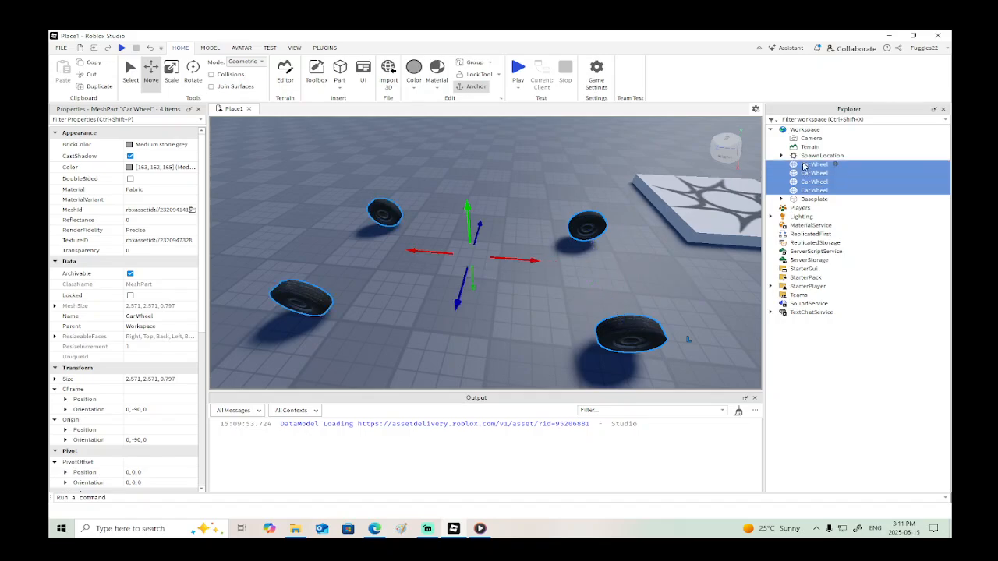
pyautogui.rightClick(804, 165)
pyautogui.click(823, 114)
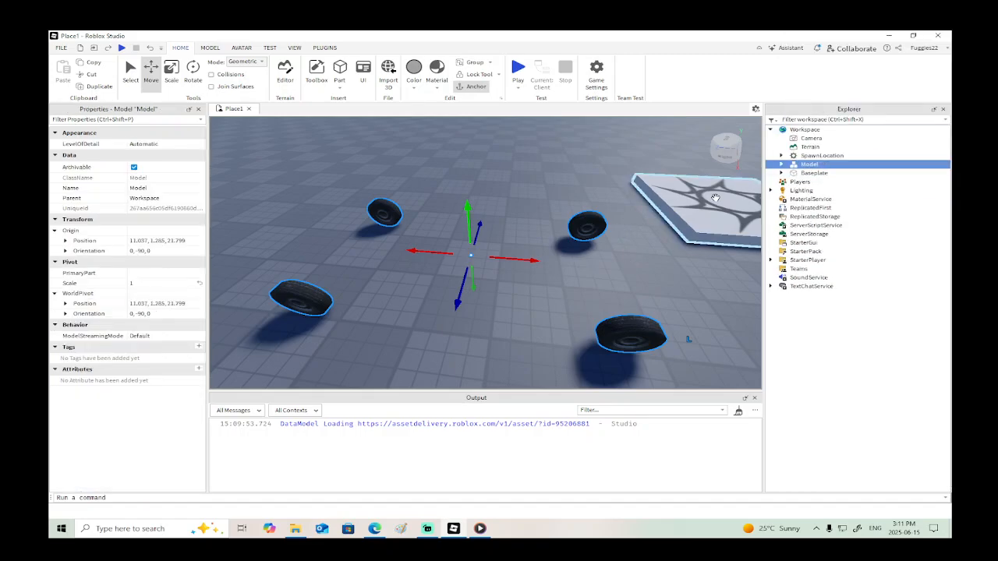
# - Insert a cylinder between the wheels and rotate it to orientation 0, 180, 0 so it lies parallel to the axles
pyautogui.moveTo(606, 272); pyautogui.dragTo(608, 273, button='right')
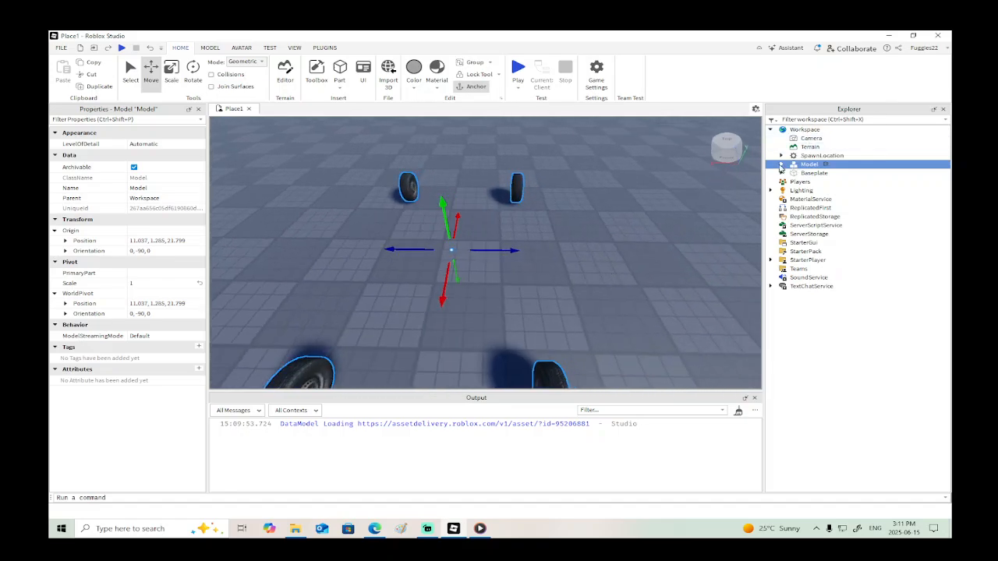
pyautogui.click(340, 83)
pyautogui.click(359, 144)
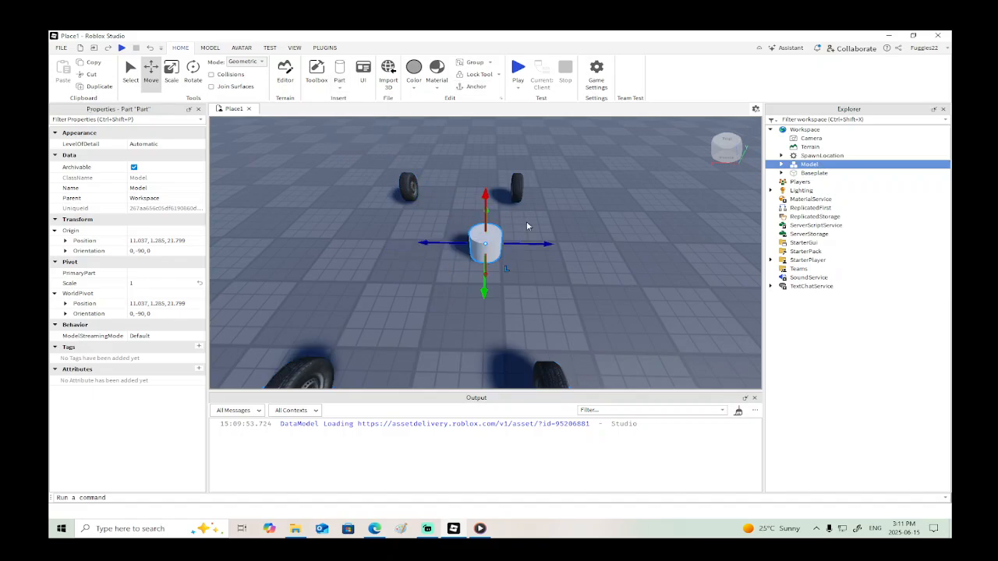
pyautogui.moveTo(526, 220); pyautogui.dragTo(531, 247, button='right')
pyautogui.press('a')
pyautogui.click(193, 71)
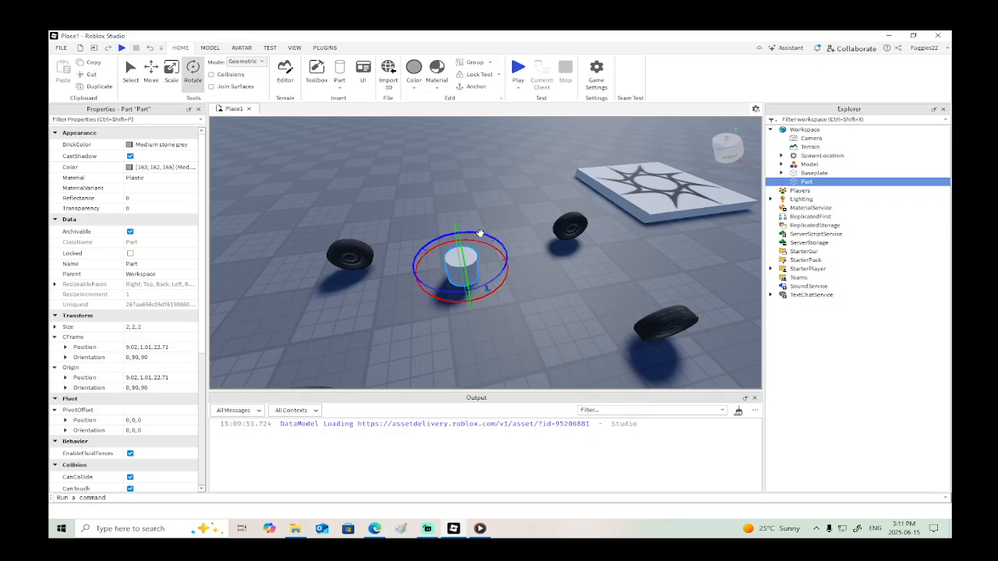
pyautogui.moveTo(480, 234); pyautogui.dragTo(632, 256)
# - Move the cylinder about 8.8 studs along Z until it lines up with one pair of wheels
pyautogui.click(151, 72)
pyautogui.press('w')
pyautogui.moveTo(633, 253); pyautogui.dragTo(633, 253, button='right')
pyautogui.press('s')
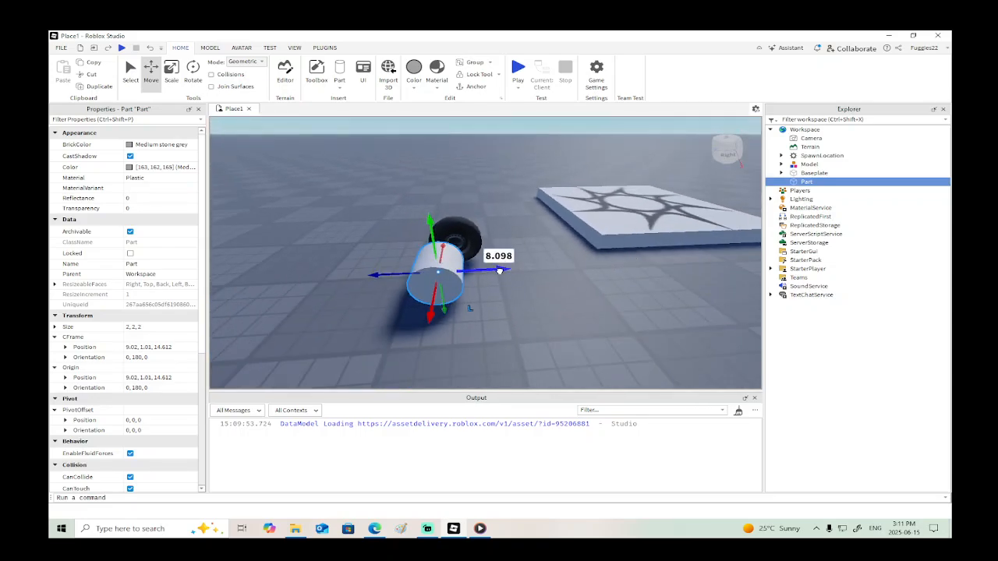
pyautogui.moveTo(507, 268); pyautogui.dragTo(520, 269)
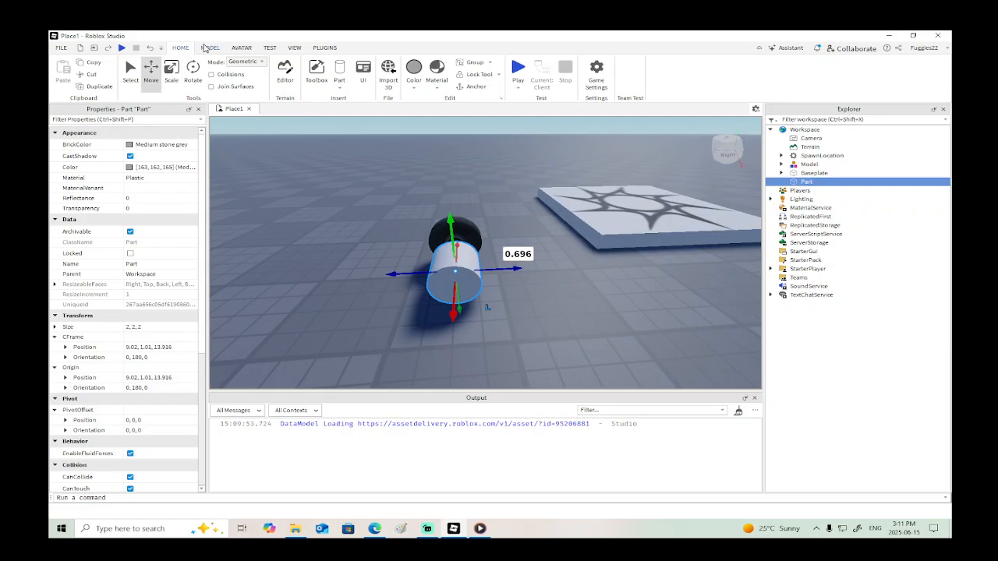
# - Scale the cylinder thinner, to about 0.88 studs in Y and 1.71 studs in Z
pyautogui.click(171, 68)
pyautogui.press('w')
pyautogui.moveTo(306, 224); pyautogui.dragTo(307, 225, button='right')
pyautogui.press('s')
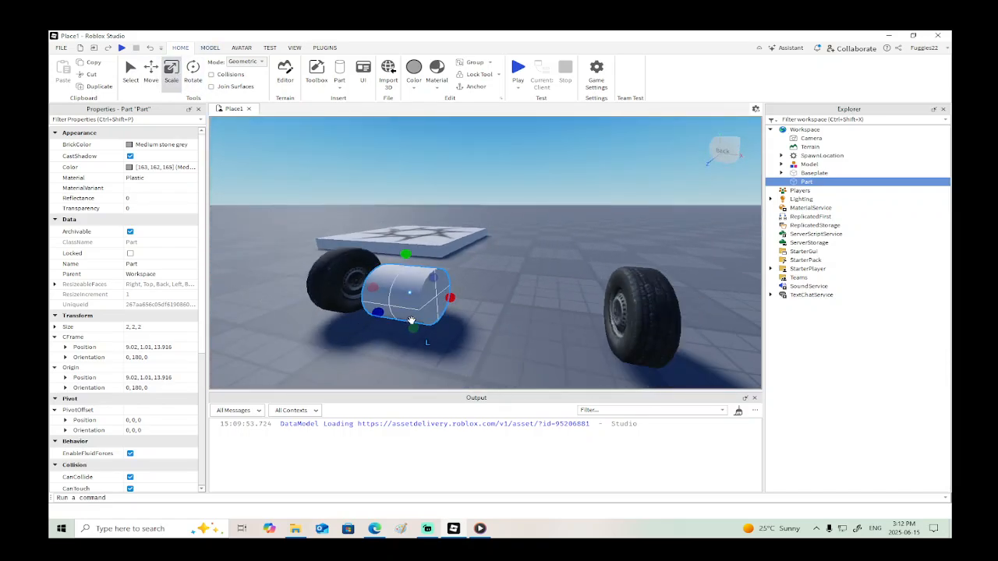
pyautogui.moveTo(411, 321); pyautogui.dragTo(398, 304)
pyautogui.moveTo(398, 304); pyautogui.dragTo(398, 304, button='right')
pyautogui.press('s')
pyautogui.moveTo(496, 229); pyautogui.dragTo(489, 229)
pyautogui.moveTo(489, 229); pyautogui.dragTo(489, 235, button='right')
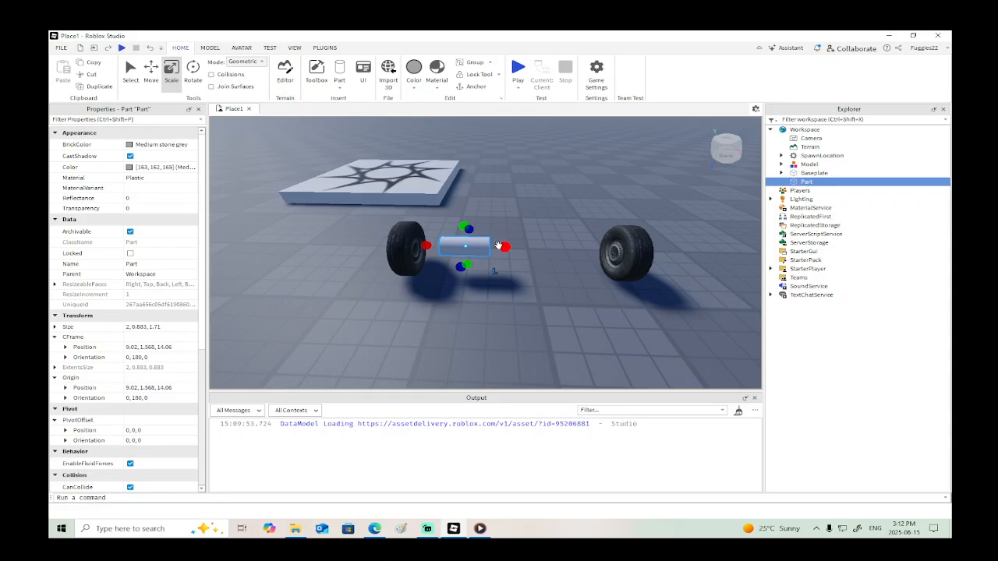
# - Stretch the cylinder to about 8.28 studs long so it spans from one wheel of the pair to the other
pyautogui.moveTo(499, 246); pyautogui.dragTo(626, 259)
pyautogui.moveTo(626, 259); pyautogui.dragTo(627, 260, button='right')
pyautogui.moveTo(439, 260); pyautogui.dragTo(417, 260)
pyautogui.moveTo(421, 265); pyautogui.dragTo(447, 312, button='right')
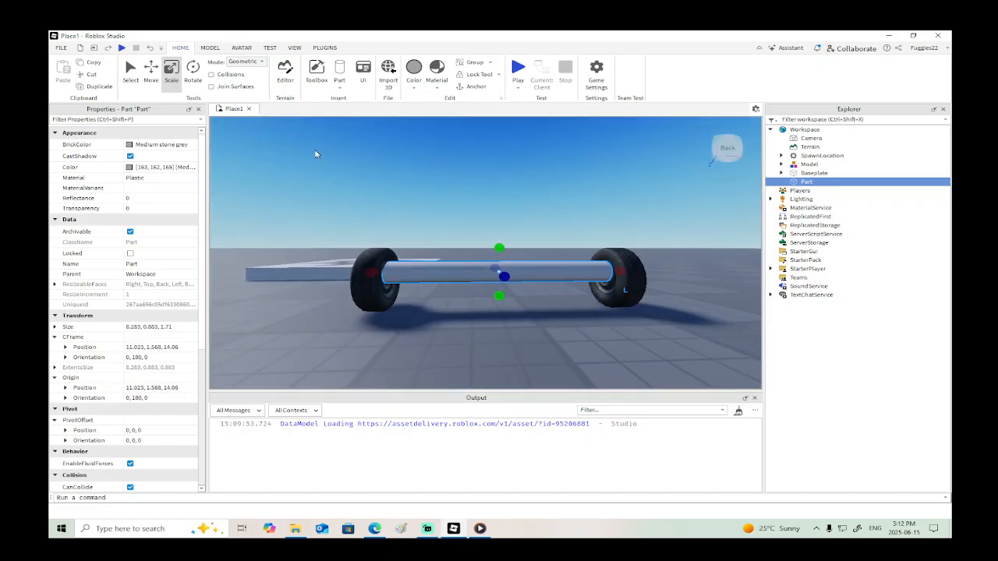
# - Lower the axle cylinder about 0.33 studs to the height of the wheel hubs
pyautogui.click(151, 70)
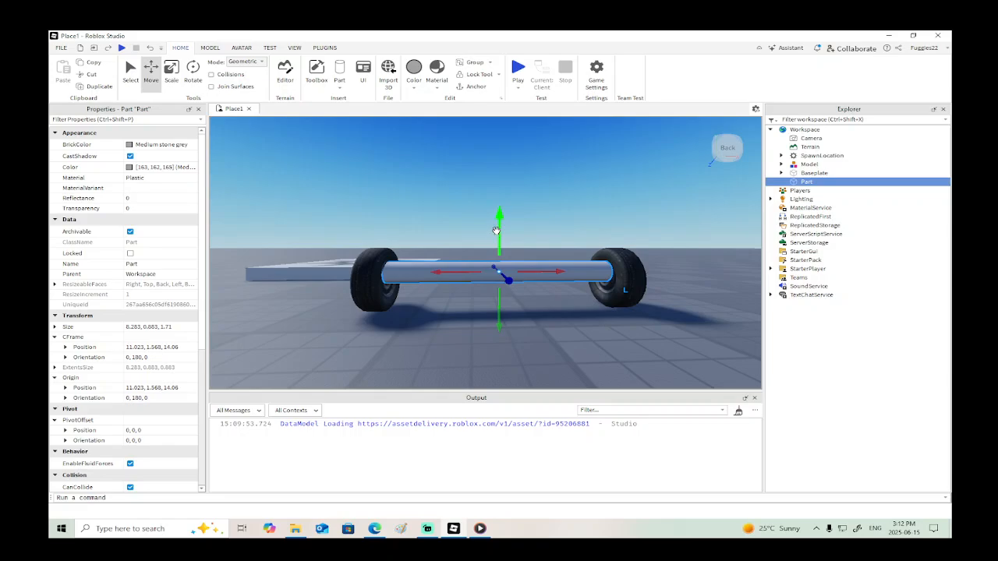
pyautogui.moveTo(496, 230); pyautogui.dragTo(500, 243)
pyautogui.scroll(3, 499, 240)
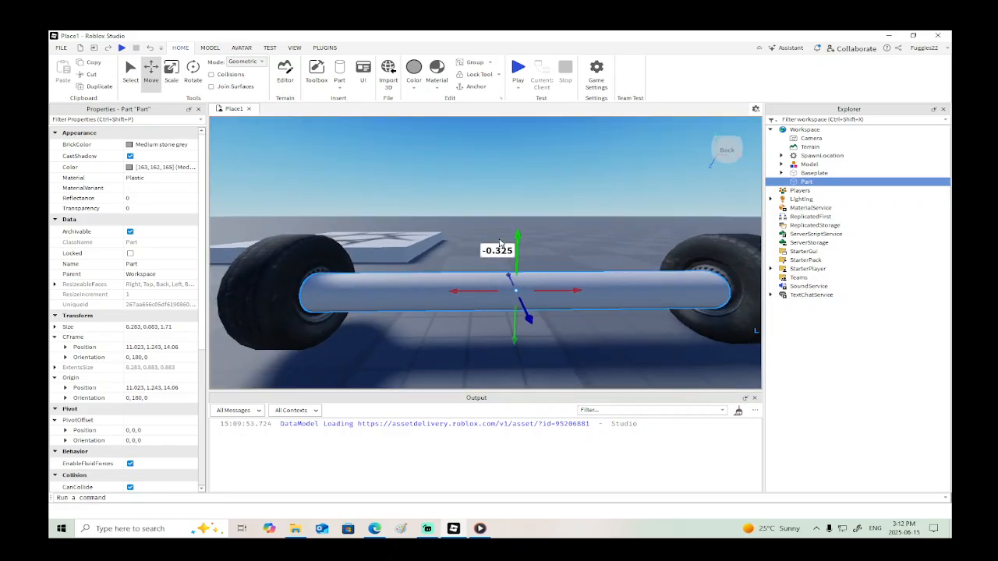
pyautogui.moveTo(297, 150); pyautogui.dragTo(545, 233, button='right')
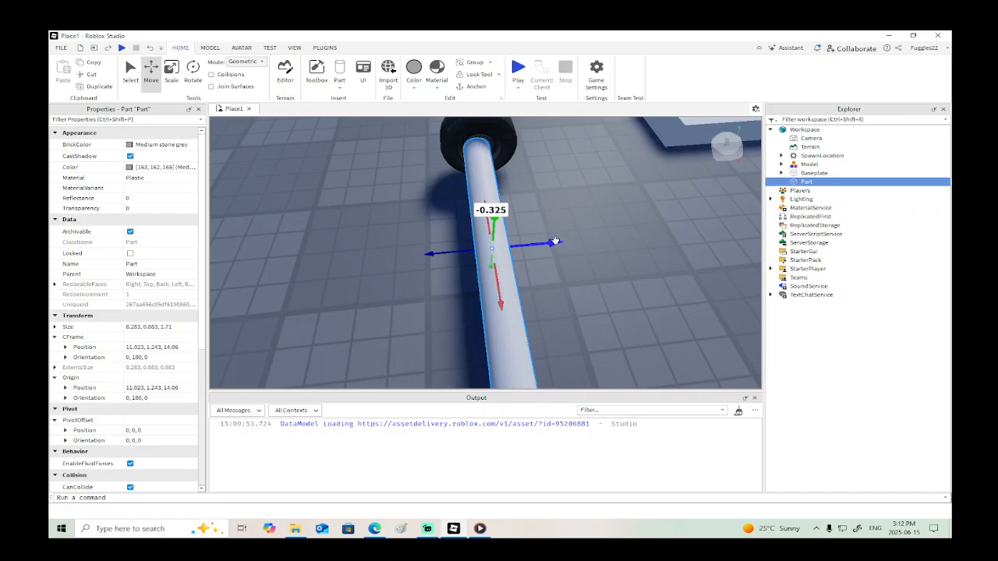
# - Shift the axle cylinder about 0.09 studs along Z to centre it on the wheel hubs
pyautogui.moveTo(554, 242); pyautogui.dragTo(555, 241)
pyautogui.moveTo(556, 241); pyautogui.dragTo(558, 240, button='right')
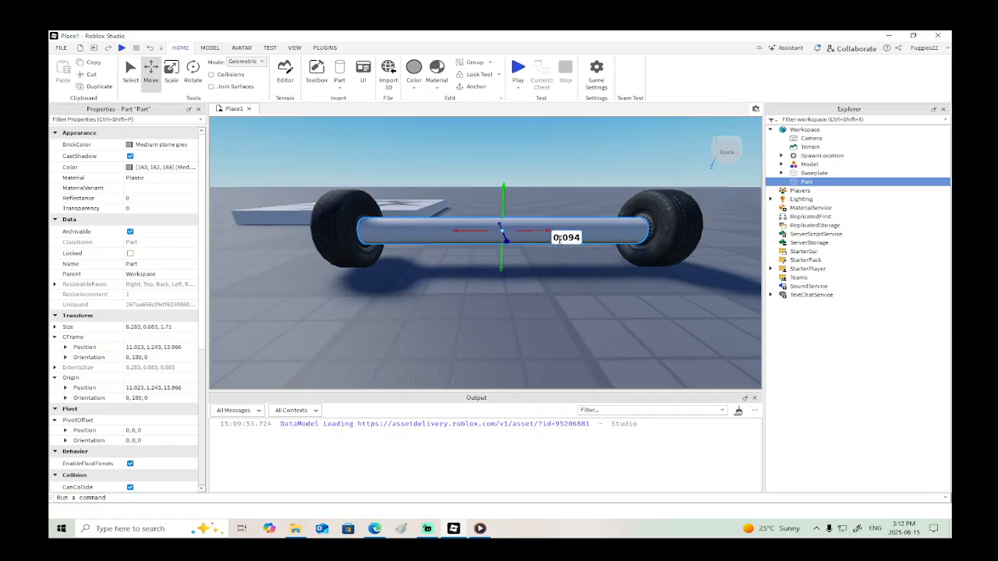
pyautogui.moveTo(499, 259); pyautogui.dragTo(501, 256)
# - Thin the axle to about 0.32 studs in Y and 0.36 studs in Z, and disable its CanCollide property
pyautogui.click(174, 71)
pyautogui.moveTo(497, 202); pyautogui.dragTo(500, 251)
pyautogui.moveTo(499, 251); pyautogui.dragTo(503, 250, button='right')
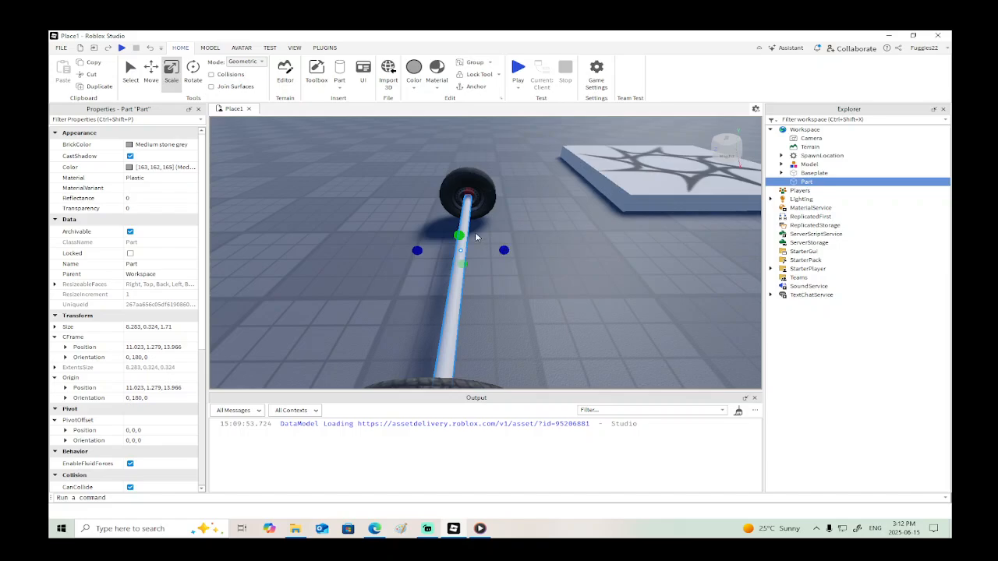
pyautogui.moveTo(507, 249); pyautogui.dragTo(440, 250)
pyautogui.scroll(-3, 125, 350)
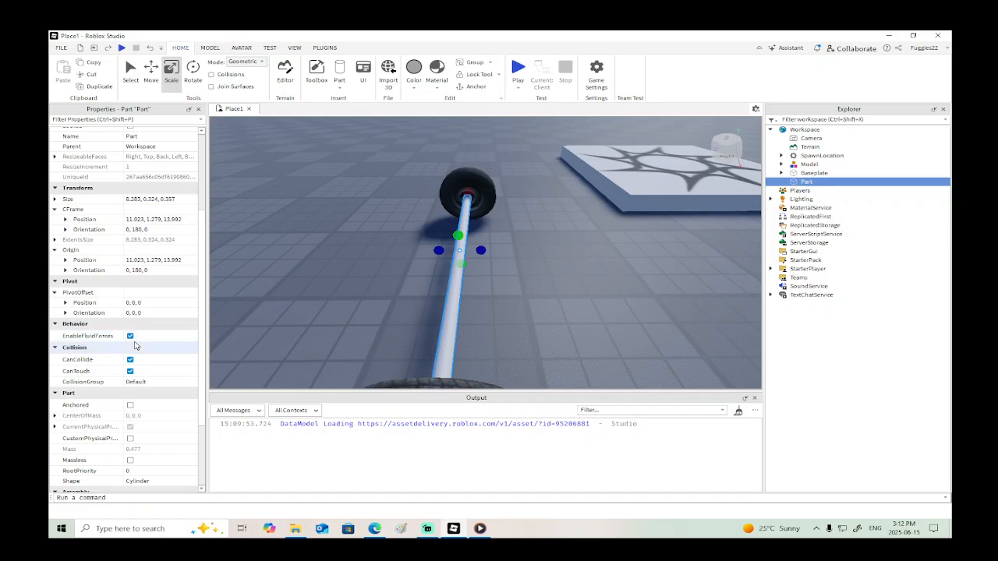
pyautogui.click(131, 361)
# - Duplicate the axle and rotate the copy 90 degrees horizontally so it points toward the other wheel pair
pyautogui.press('s')
pyautogui.moveTo(379, 328); pyautogui.dragTo(379, 327, button='right')
pyautogui.click(151, 72)
pyautogui.rightClick(488, 238)
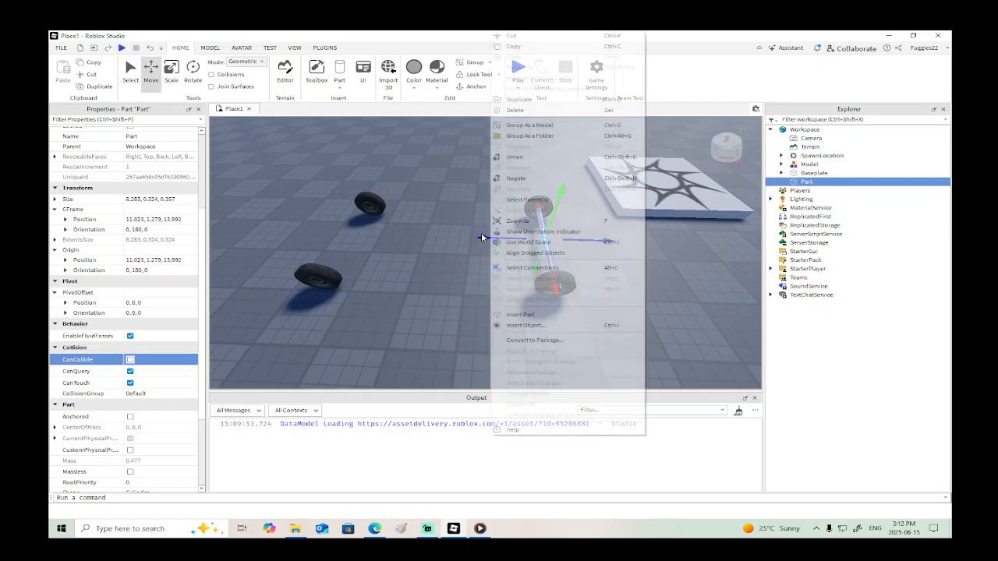
pyautogui.click(521, 99)
pyautogui.click(193, 72)
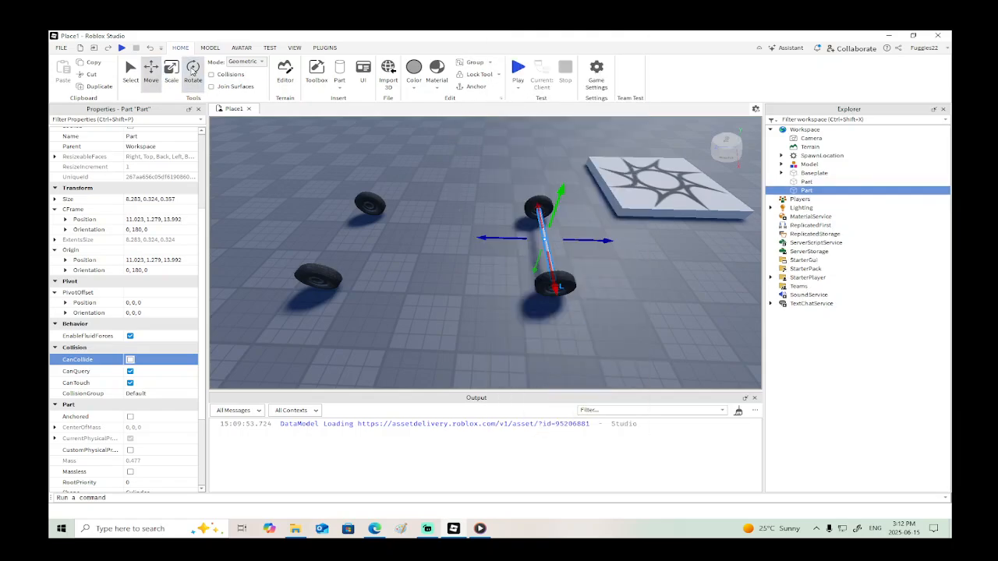
pyautogui.moveTo(585, 259); pyautogui.dragTo(596, 294)
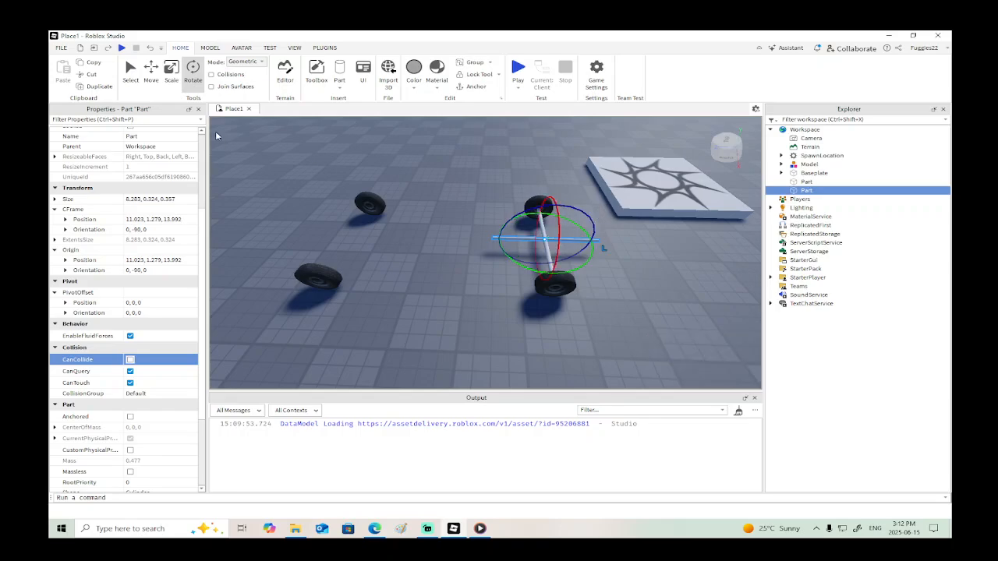
# - Move the rotated cylinder so it starts at the axle, and stretch it to about 15.22 studs toward the other wheels
pyautogui.hotkey('ctrl', '2')
pyautogui.moveTo(485, 237); pyautogui.dragTo(338, 234)
pyautogui.click(171, 70)
# - Duplicate the original axle and move the copy about 15.65 studs along Z to join the other wheel pair
pyautogui.click(539, 224)
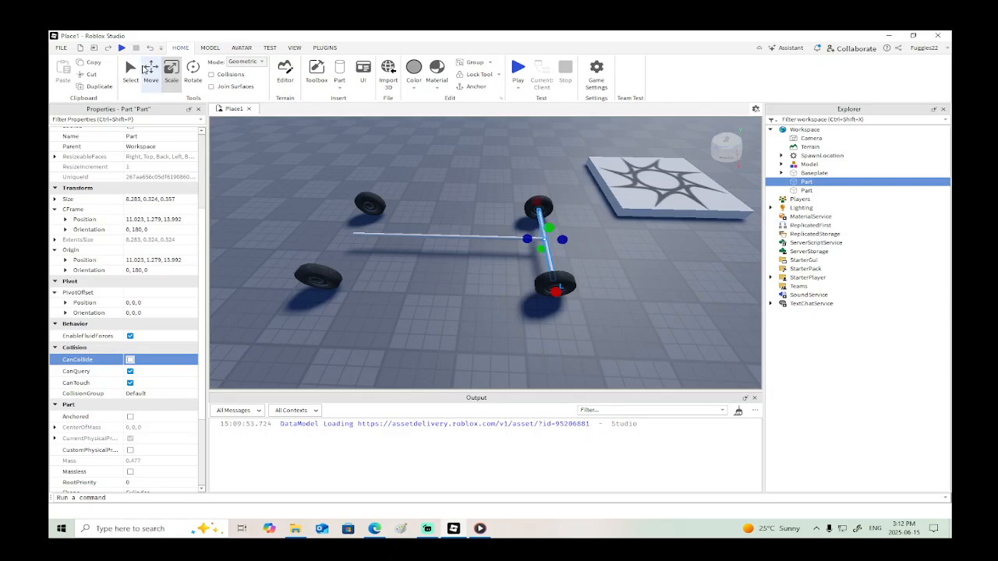
pyautogui.click(146, 71)
pyautogui.rightClick(598, 239)
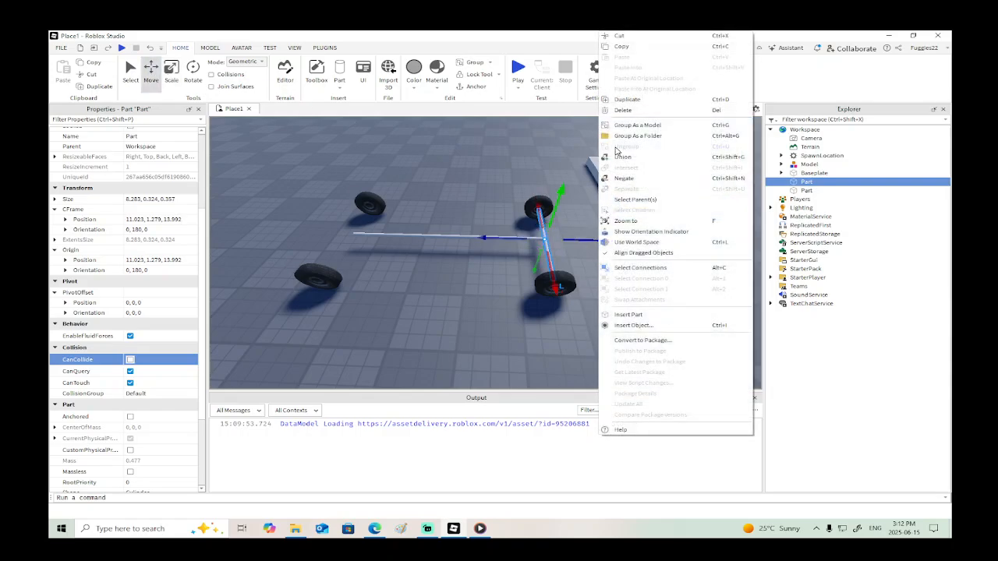
pyautogui.click(632, 100)
pyautogui.moveTo(601, 243); pyautogui.dragTo(502, 237)
pyautogui.press('f')
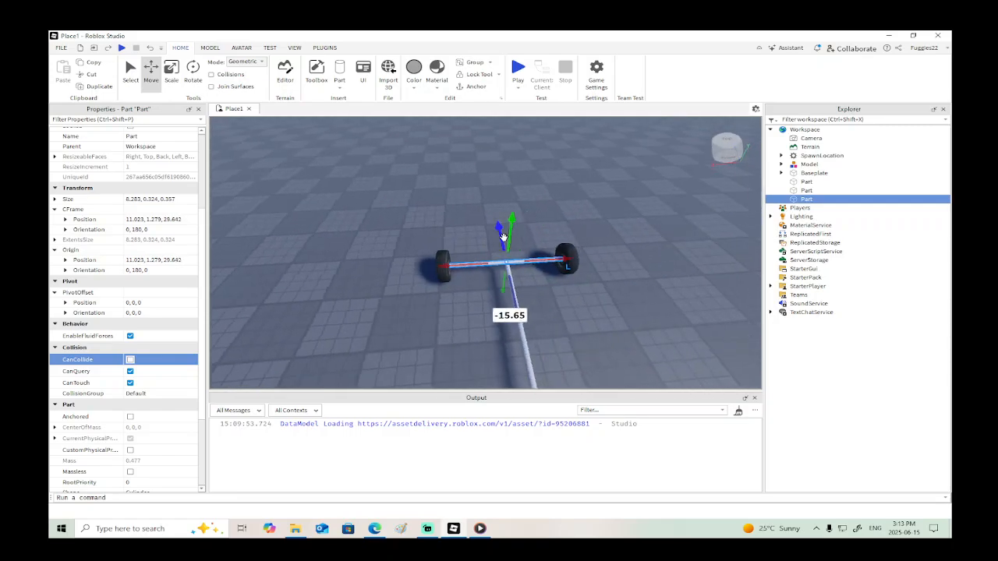
# - Stretch the central connecting cylinder to about 15.59 studs so it meets the second axle
pyautogui.moveTo(560, 288); pyautogui.dragTo(564, 265, button='right')
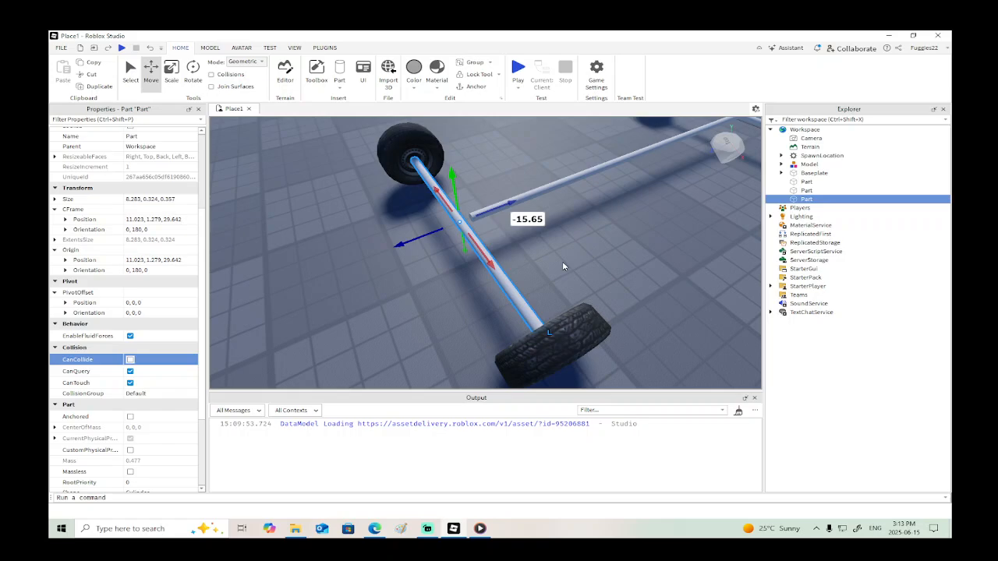
pyautogui.click(556, 185)
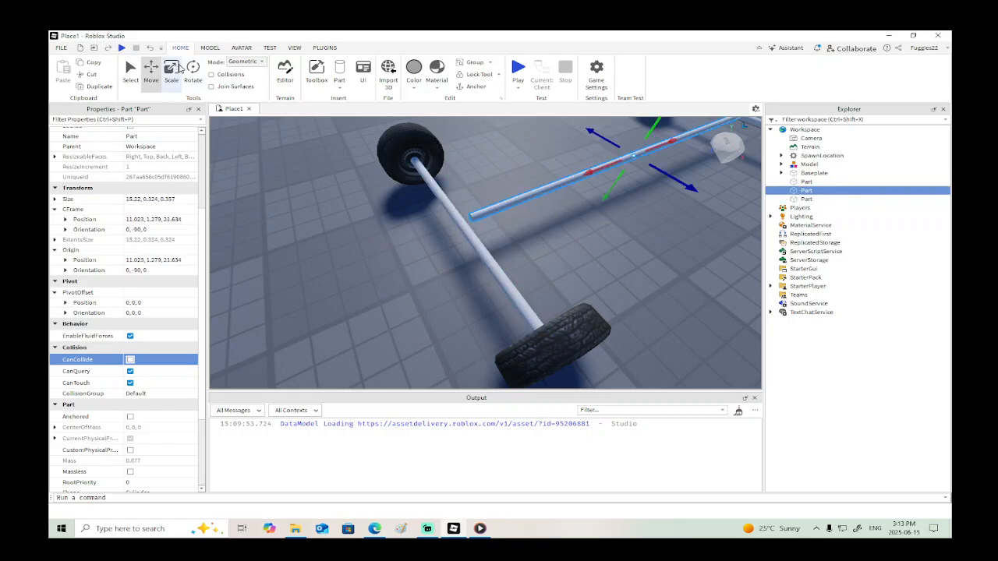
pyautogui.click(173, 82)
pyautogui.moveTo(455, 224); pyautogui.dragTo(444, 225)
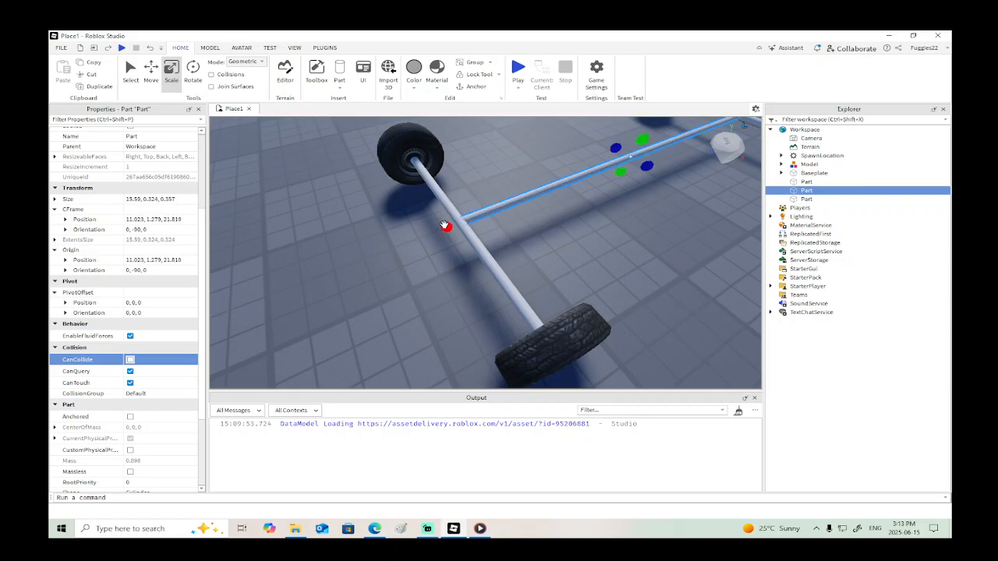
pyautogui.moveTo(444, 224); pyautogui.dragTo(445, 228, button='right')
# - Insert a block part and lengthen it to about 15.7 studs in Z so it spans both axles
pyautogui.click(339, 87)
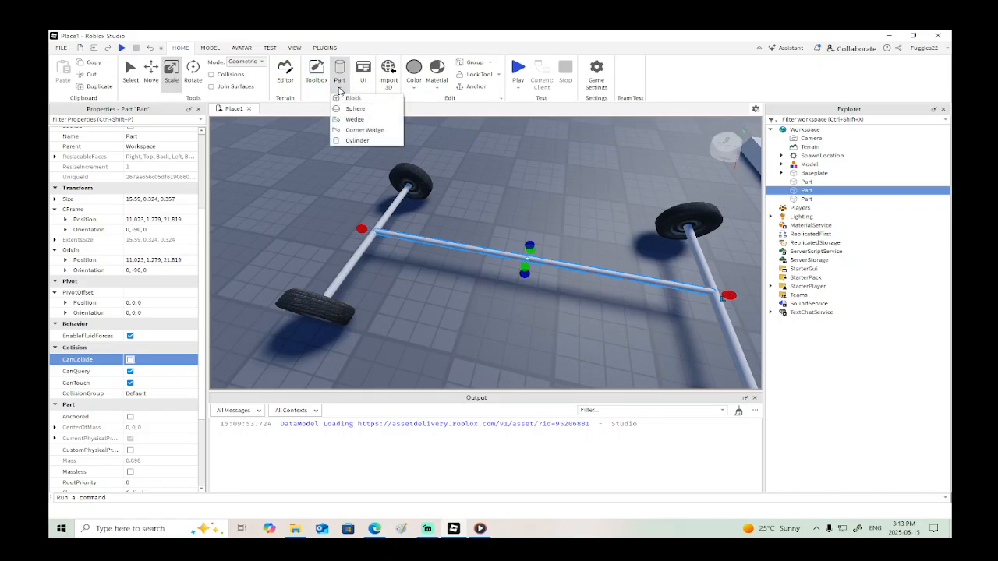
pyautogui.click(355, 99)
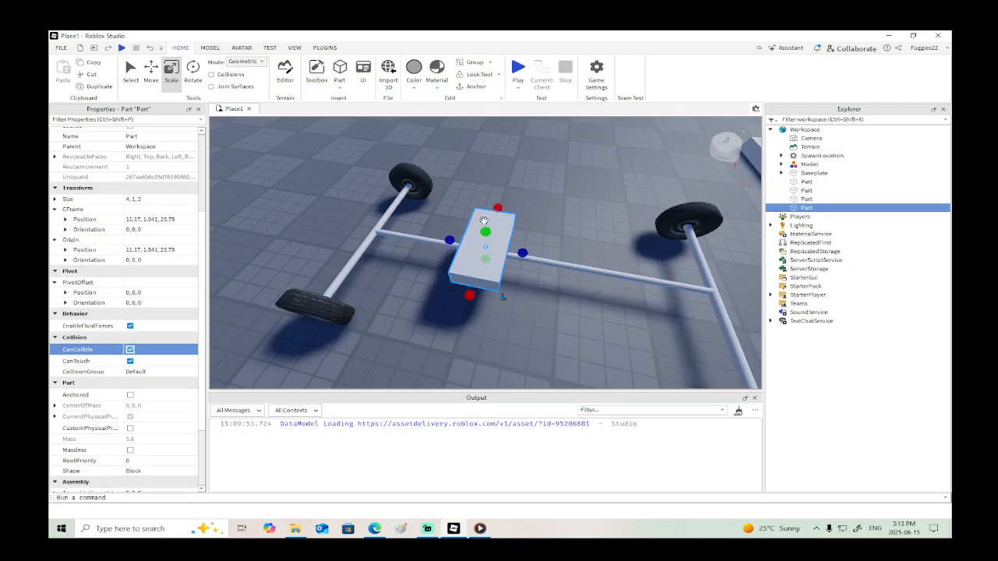
pyautogui.moveTo(445, 239); pyautogui.dragTo(352, 222)
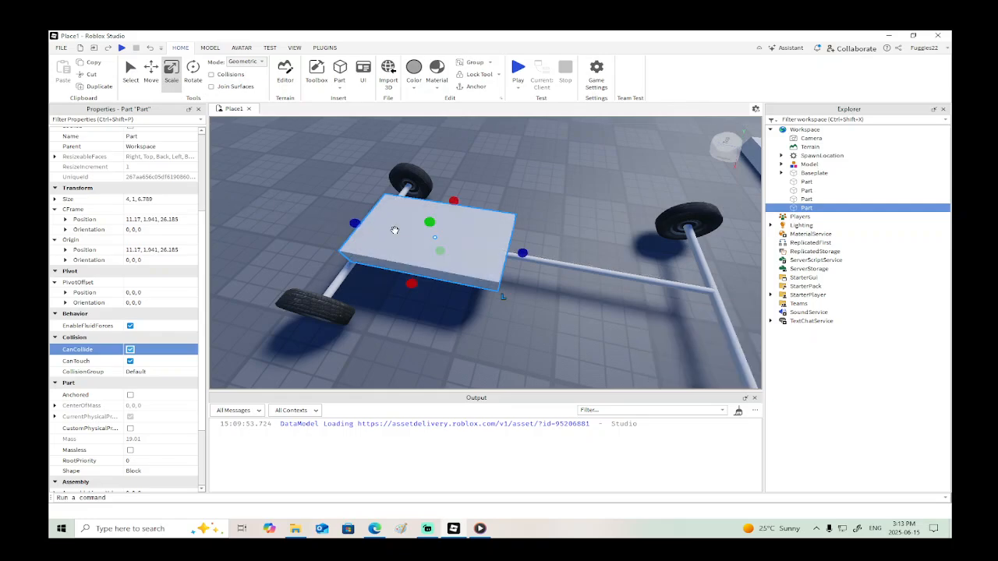
pyautogui.press('s')
pyautogui.press('d')
pyautogui.moveTo(464, 248); pyautogui.dragTo(606, 271)
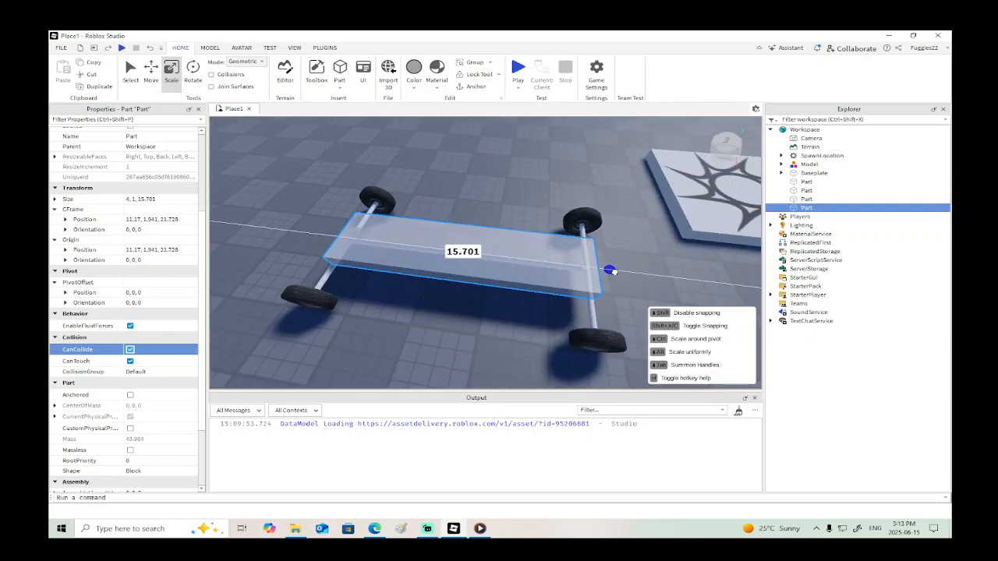
pyautogui.moveTo(613, 272); pyautogui.dragTo(617, 276, button='right')
# - Widen the block to about 7.29 studs in X and flatten it to about 0.28 studs thick
pyautogui.press('d')
pyautogui.moveTo(494, 211); pyautogui.dragTo(471, 206)
pyautogui.moveTo(566, 238); pyautogui.dragTo(590, 246)
pyautogui.press('w')
pyautogui.moveTo(591, 245); pyautogui.dragTo(585, 244, button='right')
pyautogui.press('d')
pyautogui.press('s')
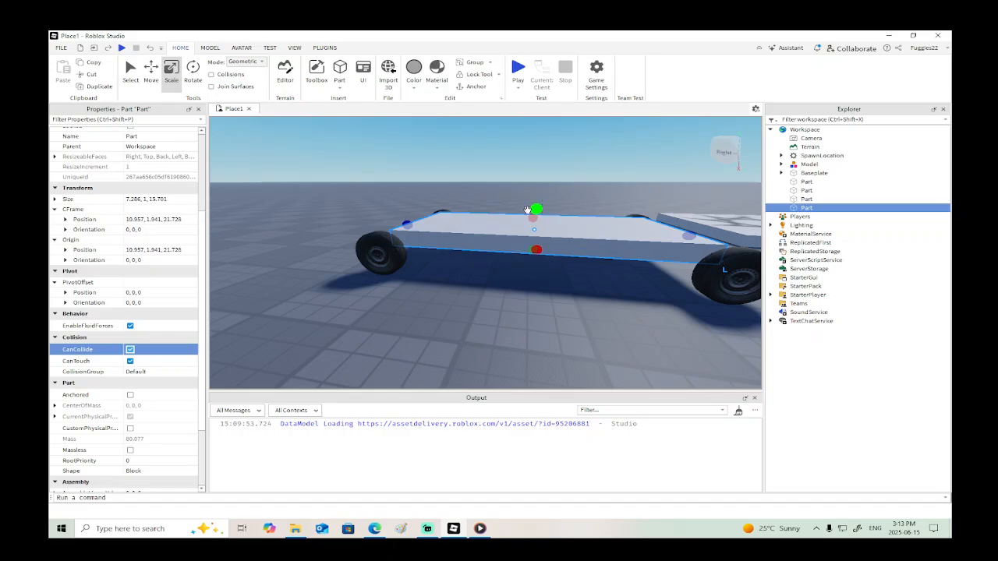
pyautogui.moveTo(527, 210); pyautogui.dragTo(532, 225)
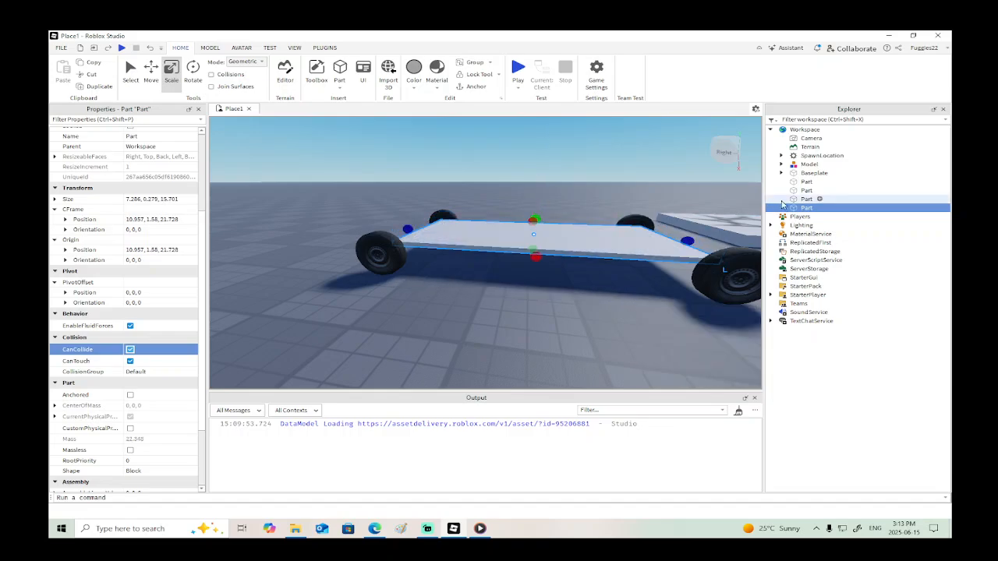
# - Move the block and the three cylinders into the wheel model, rename the model "car" and expand it
pyautogui.keyDown('ctrl'); pyautogui.click(801, 200); pyautogui.keyUp('ctrl')
pyautogui.keyDown('ctrl'); pyautogui.click(801, 192); pyautogui.keyUp('ctrl')
pyautogui.keyDown('ctrl'); pyautogui.click(801, 183); pyautogui.keyUp('ctrl')
pyautogui.moveTo(799, 184); pyautogui.dragTo(803, 166)
pyautogui.click(805, 165)
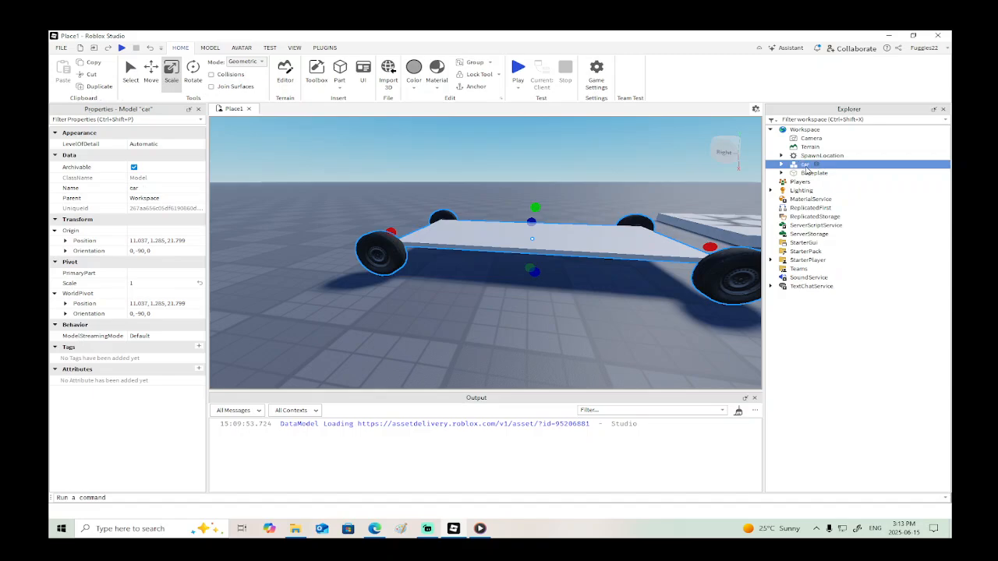
pyautogui.click(782, 164)
# - Create a weld constraint from the original axle to the underside of the floor plate
pyautogui.scroll(4, 661, 304)
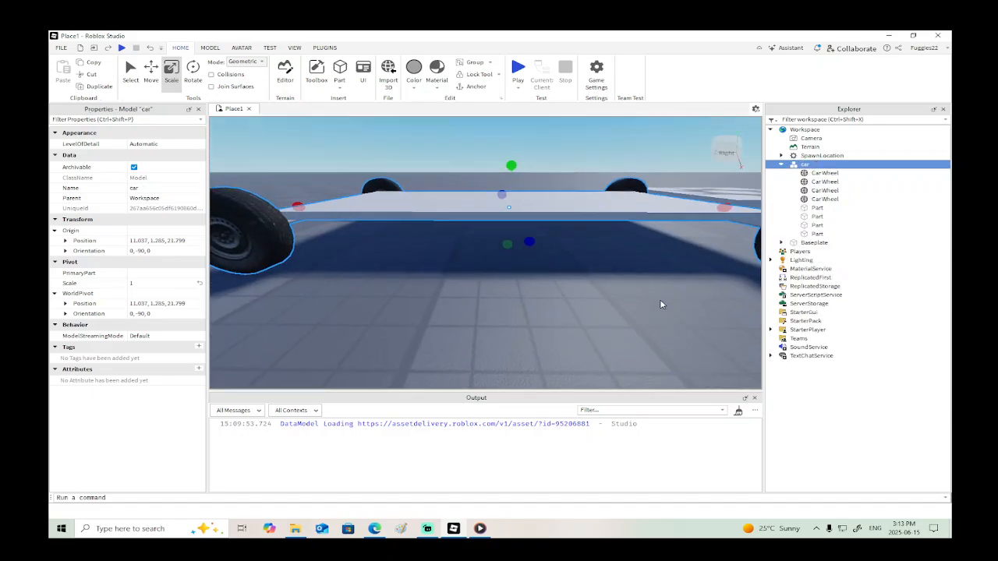
pyautogui.moveTo(661, 304); pyautogui.dragTo(661, 305, button='right')
pyautogui.click(694, 262)
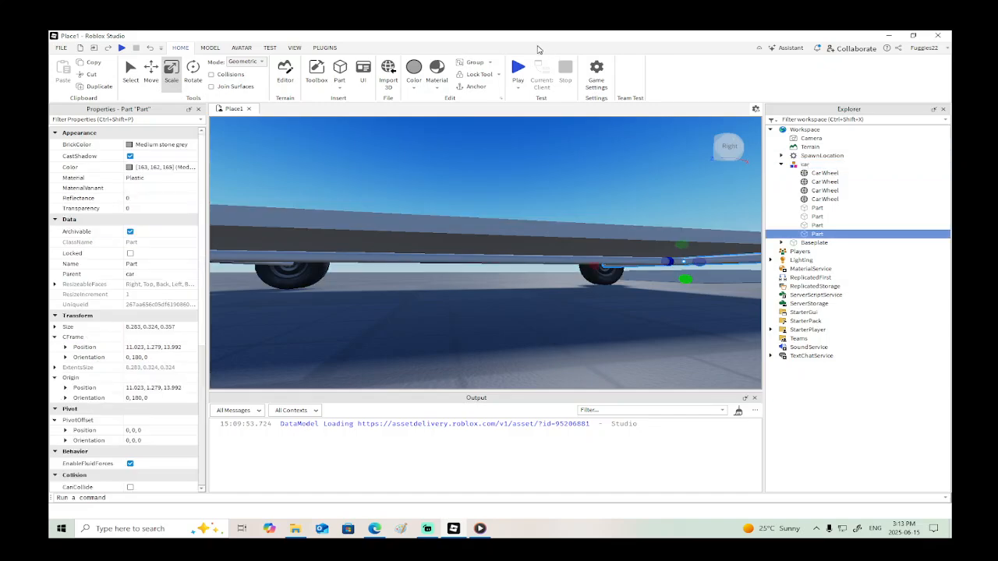
pyautogui.click(210, 47)
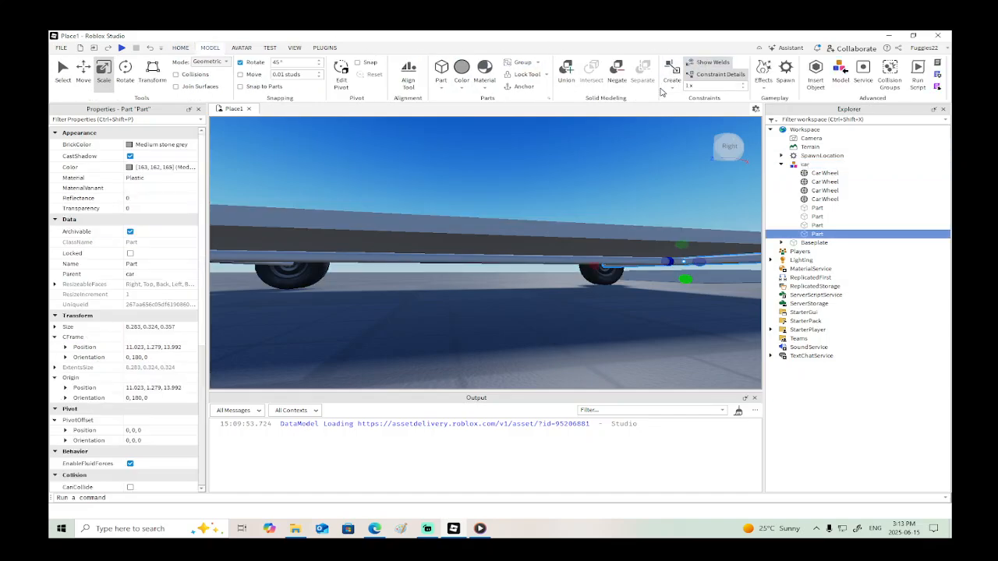
pyautogui.click(671, 84)
pyautogui.click(677, 215)
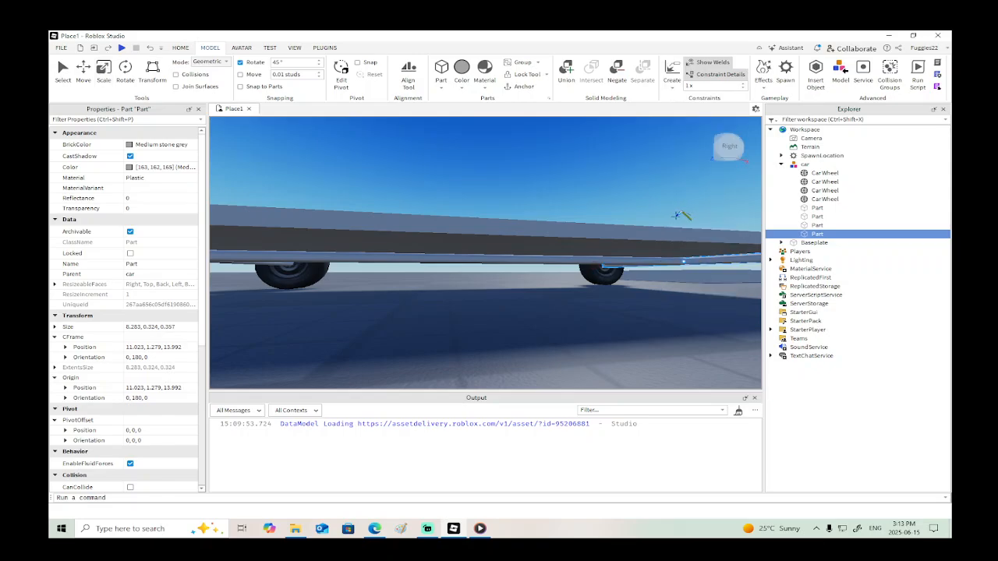
pyautogui.click(632, 245)
# - Weld the long central cylinder to the floor plate
pyautogui.click(541, 260)
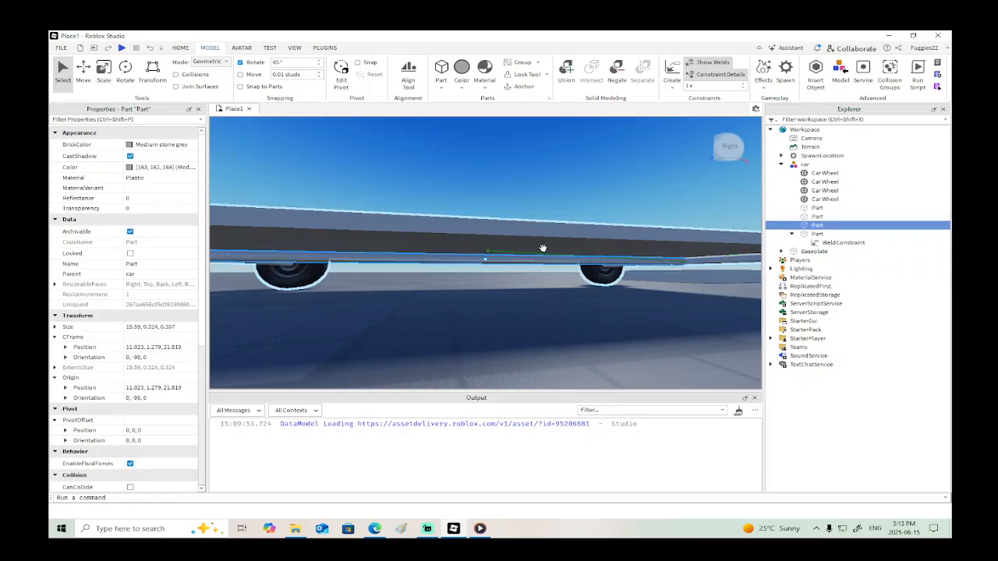
pyautogui.click(672, 71)
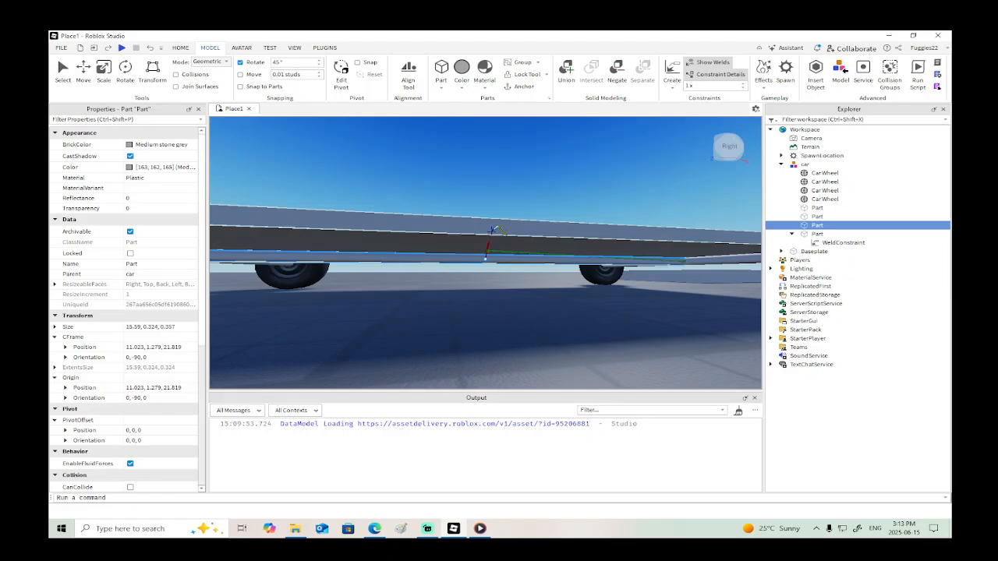
pyautogui.click(493, 230)
pyautogui.moveTo(493, 230); pyautogui.dragTo(492, 231, button='right')
# - Weld the second axle at the other end of the car to the floor plate
pyautogui.click(447, 242)
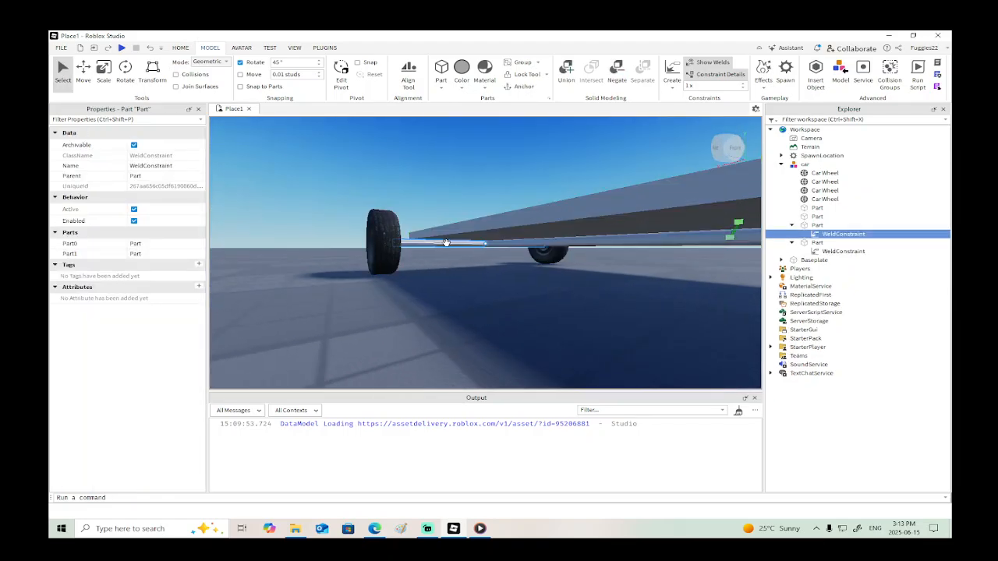
pyautogui.click(673, 67)
pyautogui.click(559, 205)
pyautogui.moveTo(559, 206); pyautogui.dragTo(559, 209, button='right')
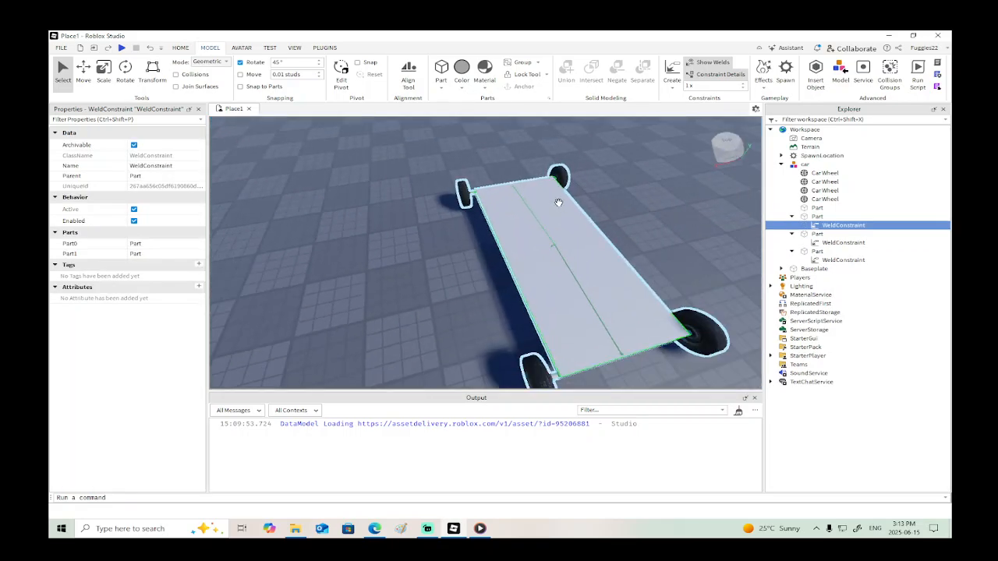
# - Search the insertable objects for "seat" and insert a VehicleSeat
pyautogui.rightClick(513, 237)
pyautogui.rightClick(406, 231)
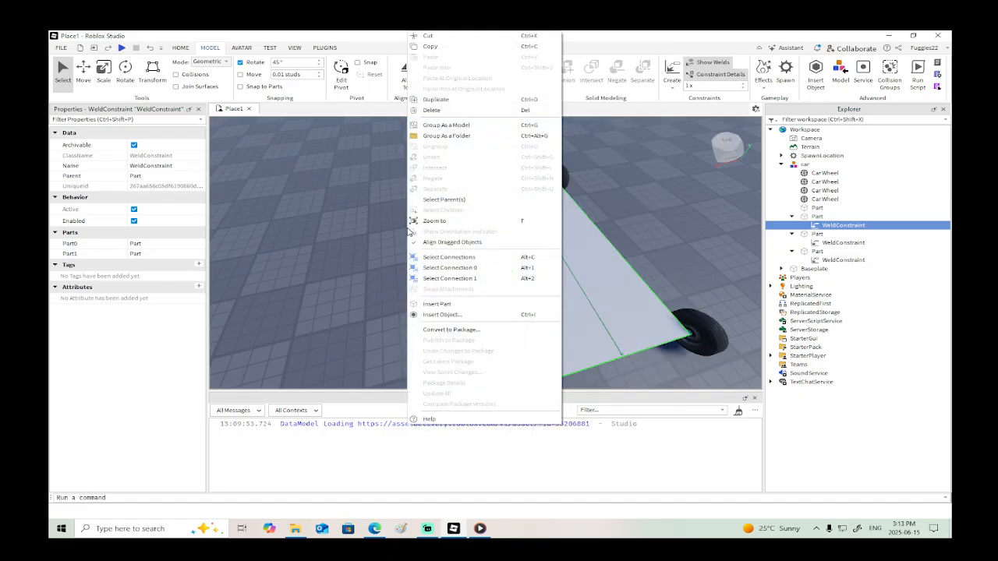
pyautogui.click(440, 314)
pyautogui.write('seat')
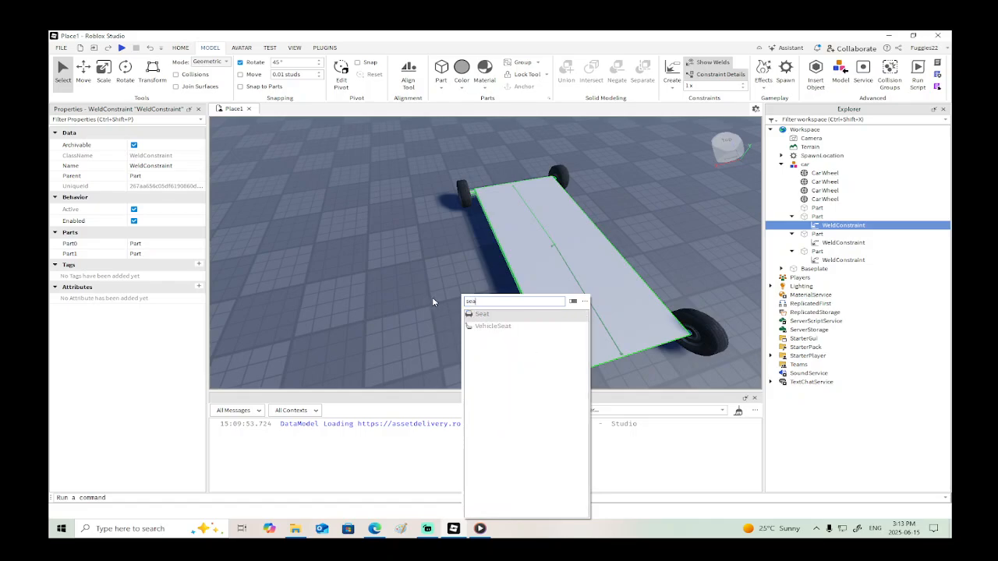
pyautogui.click(495, 325)
# - Reparent the VehicleSeat from the weld constraint to the car model
pyautogui.moveTo(483, 242)
pyautogui.mouseDown()
pyautogui.moveTo(507, 207)
pyautogui.moveTo(488, 252)
pyautogui.moveTo(475, 241)
pyautogui.mouseUp()
pyautogui.click(825, 233)
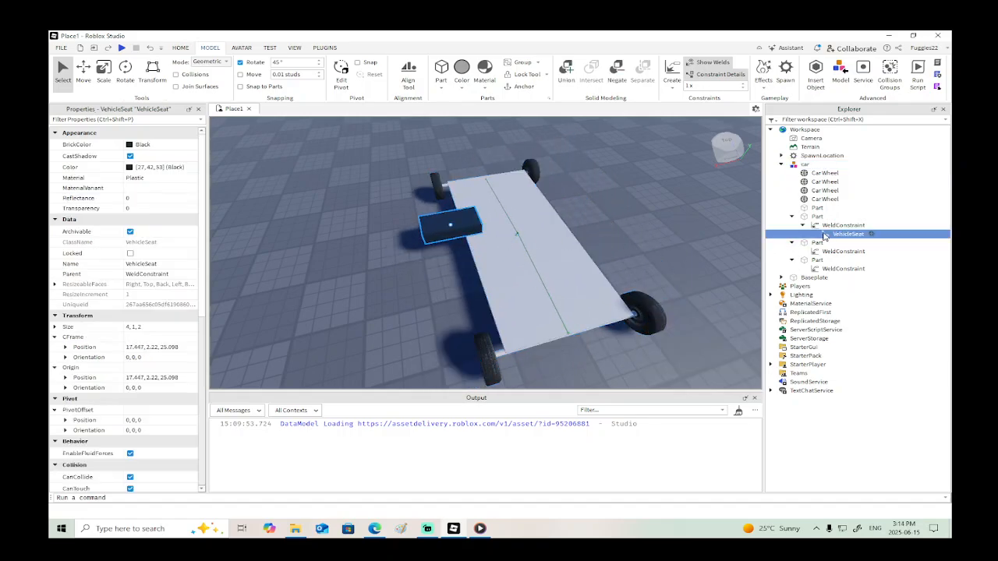
pyautogui.moveTo(825, 234); pyautogui.dragTo(807, 165)
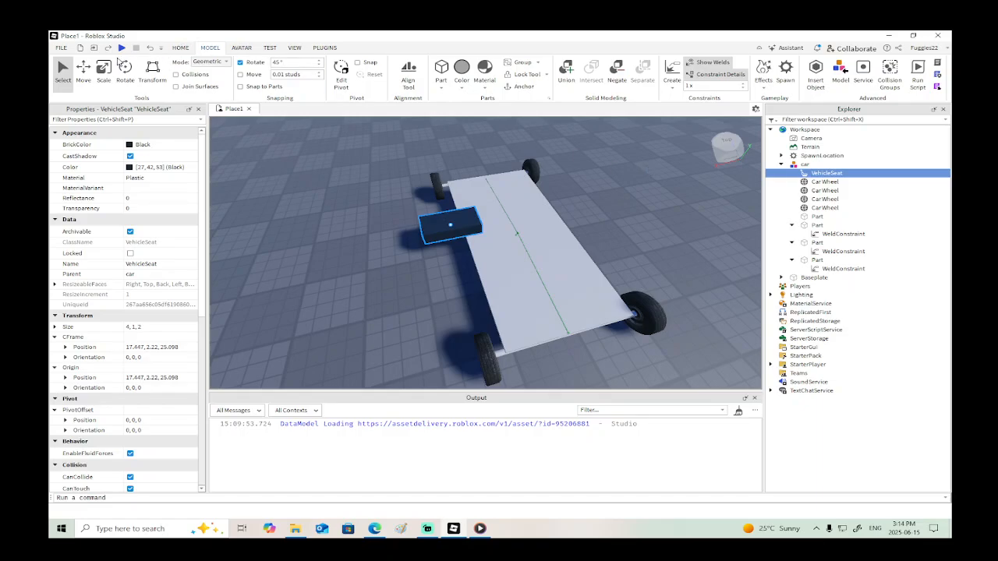
# - Move the vehicle seat about 3.15 studs along X onto the floor plate and slide it along the plate's length
pyautogui.moveTo(510, 216); pyautogui.dragTo(554, 212)
pyautogui.moveTo(553, 212); pyautogui.dragTo(581, 223, button='right')
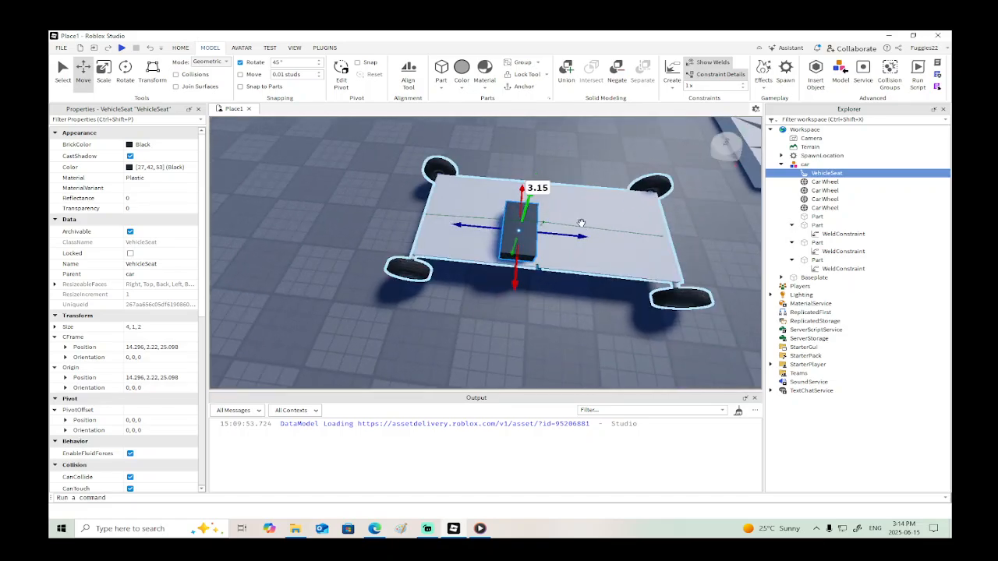
pyautogui.moveTo(584, 236); pyautogui.dragTo(551, 241)
pyautogui.press('d')
pyautogui.moveTo(552, 242); pyautogui.dragTo(553, 276, button='right')
# - Weld the vehicle seat to the floor plate
pyautogui.press('s')
pyautogui.click(673, 71)
pyautogui.click(550, 263)
# - Insert an Attachment into the front axle part and duplicate it
pyautogui.moveTo(625, 307); pyautogui.dragTo(626, 311, button='right')
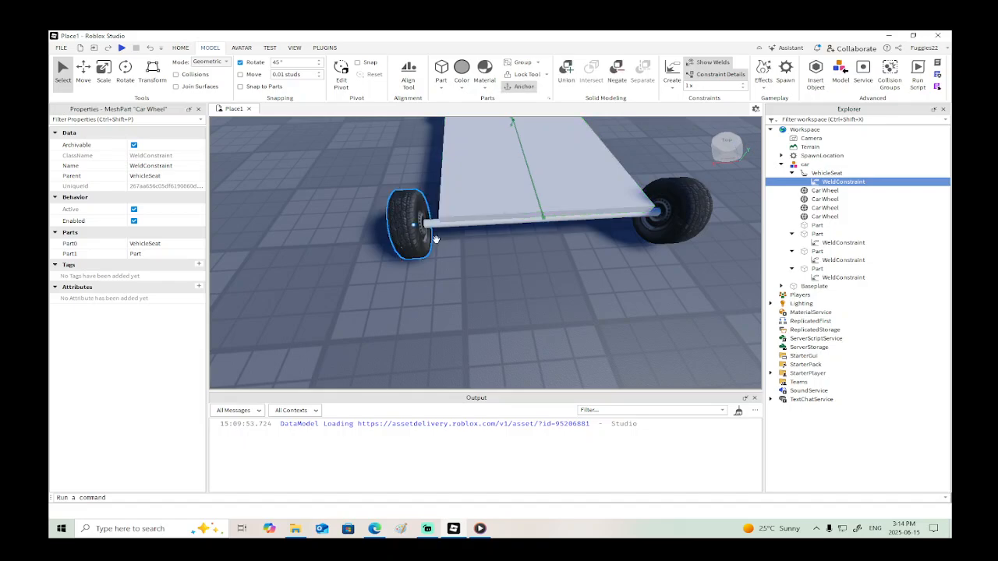
pyautogui.click(400, 227)
pyautogui.moveTo(490, 256); pyautogui.dragTo(489, 251, button='right')
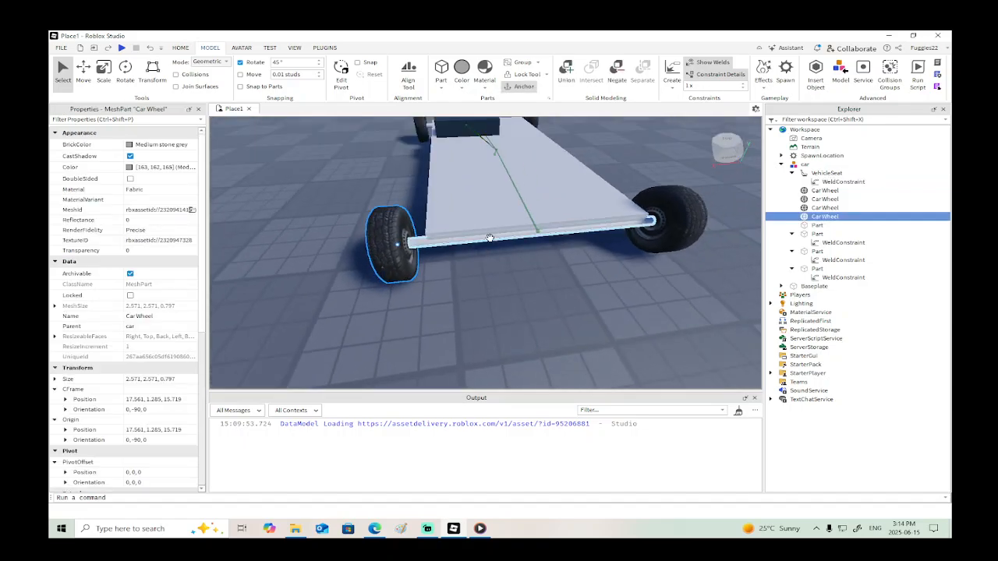
pyautogui.click(490, 238)
pyautogui.rightClick(813, 272)
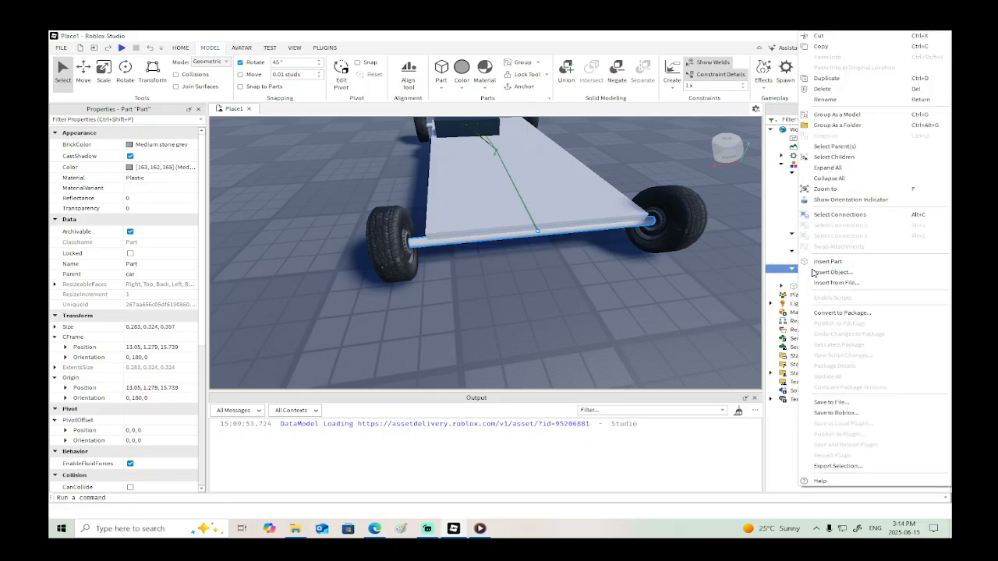
pyautogui.click(823, 269)
pyautogui.write('att')
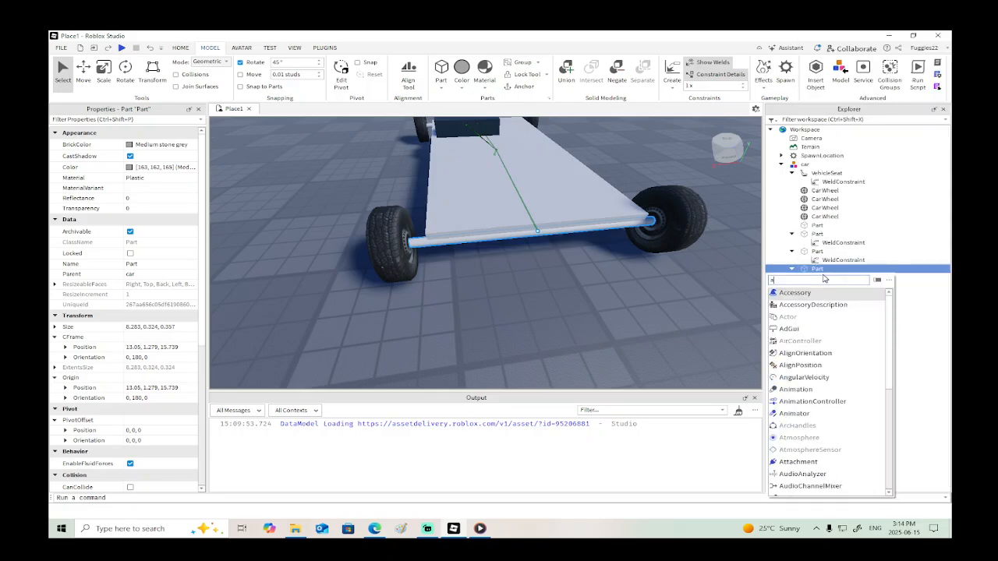
pyautogui.click(810, 297)
pyautogui.rightClick(819, 277)
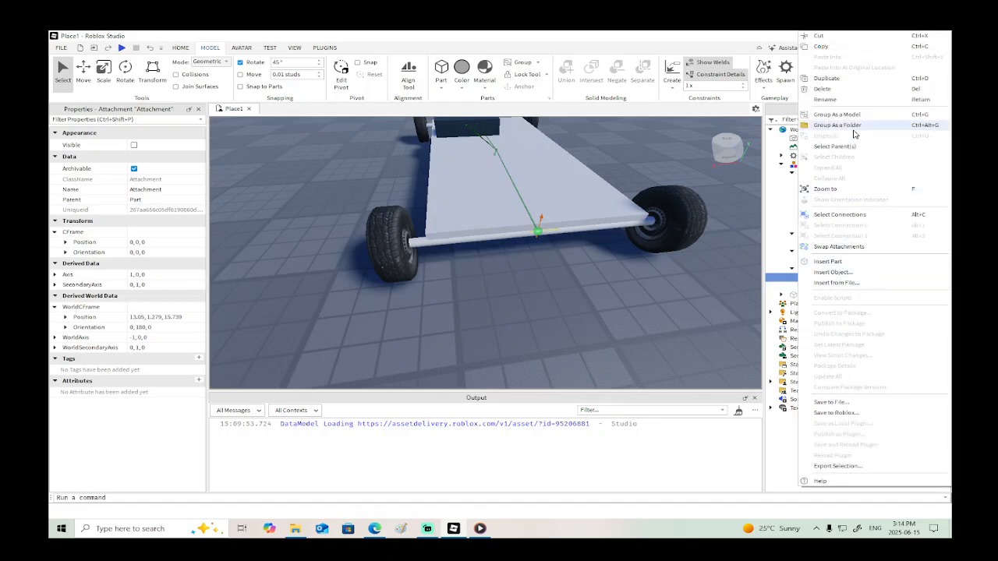
pyautogui.click(849, 78)
# - Insert an Attachment into the rear axle part and duplicate it
pyautogui.moveTo(520, 295); pyautogui.dragTo(521, 295, button='right')
pyautogui.keyDown('alt'); pyautogui.click(531, 291); pyautogui.keyUp('alt')
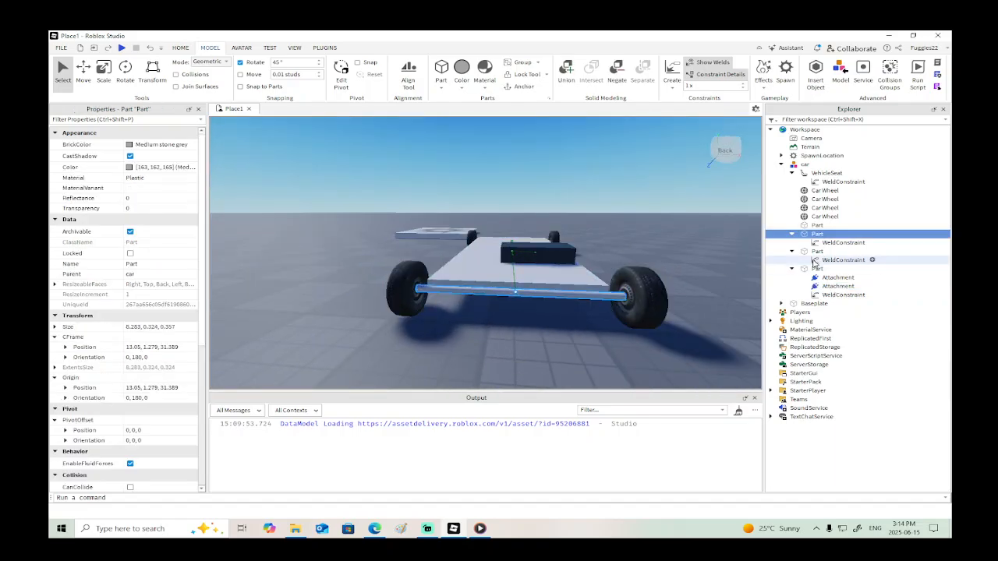
pyautogui.rightClick(833, 236)
pyautogui.click(847, 273)
pyautogui.write('att')
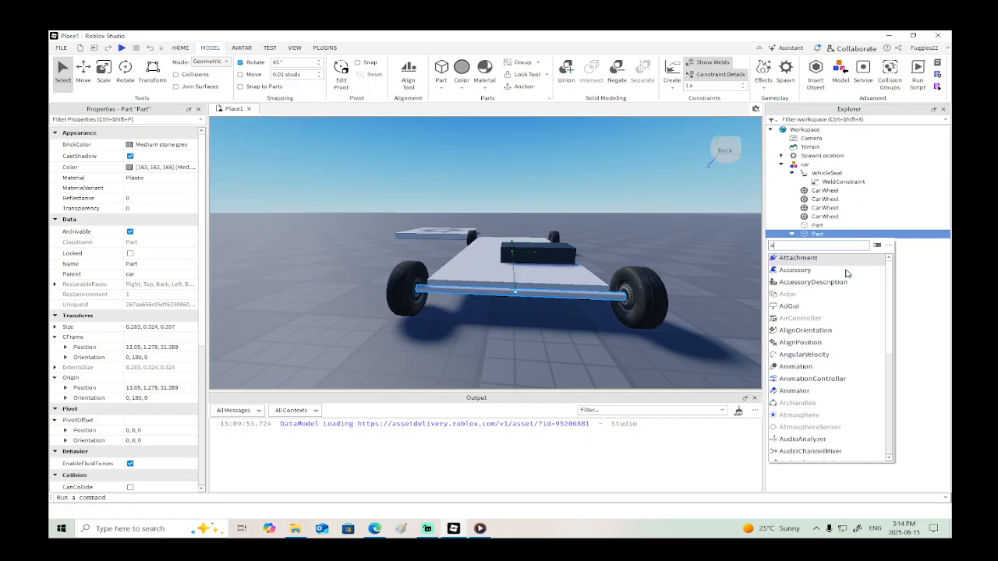
pyautogui.click(808, 259)
pyautogui.rightClick(835, 246)
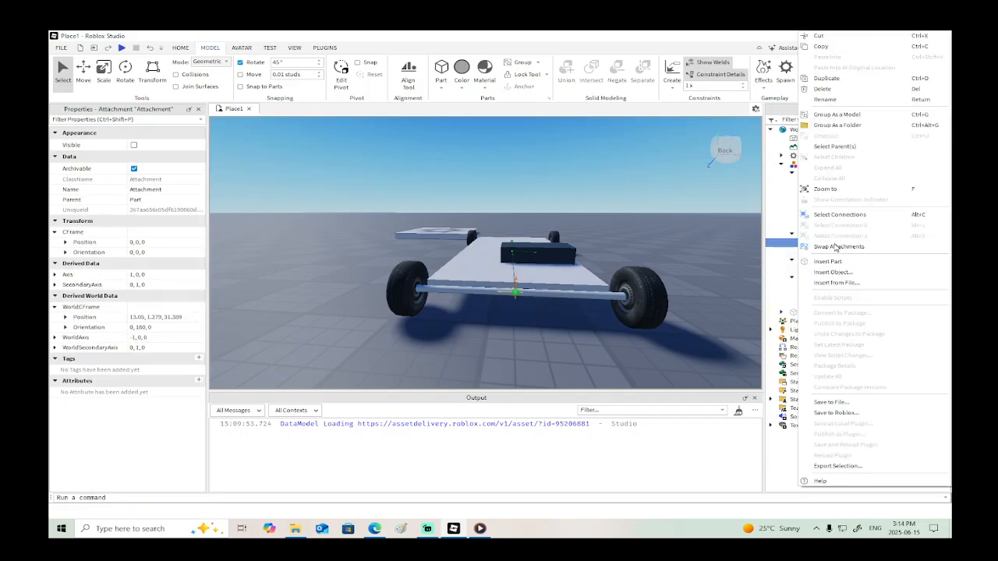
pyautogui.click(850, 81)
# - Insert an Attachment into the front wheel at X 8.566
pyautogui.press('f')
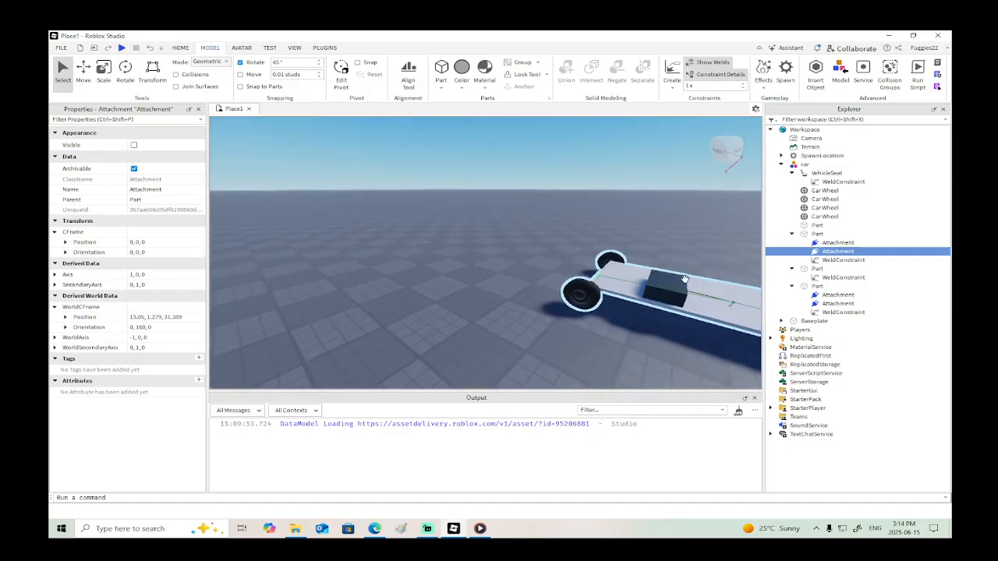
pyautogui.scroll(-5, 633, 272)
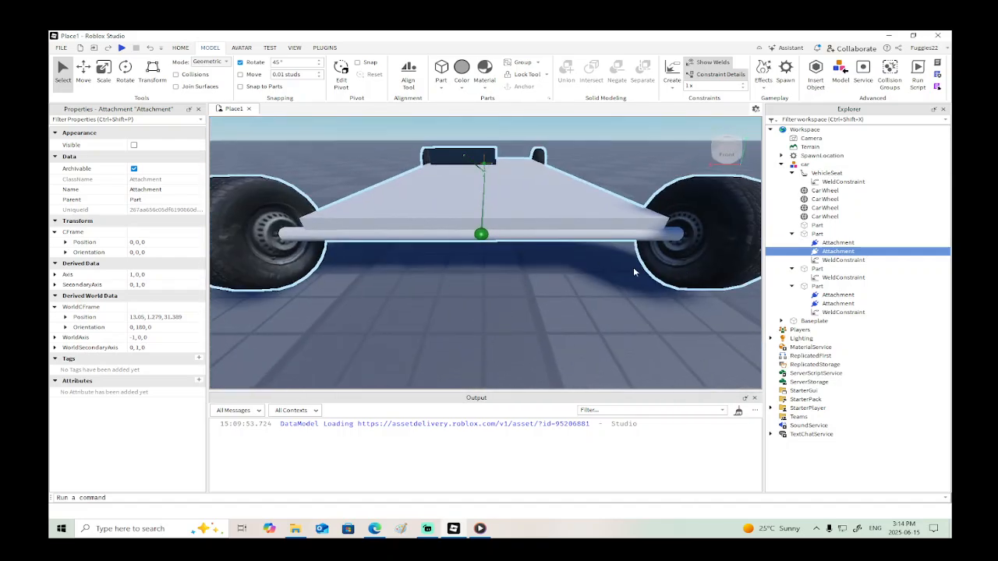
pyautogui.click(719, 235)
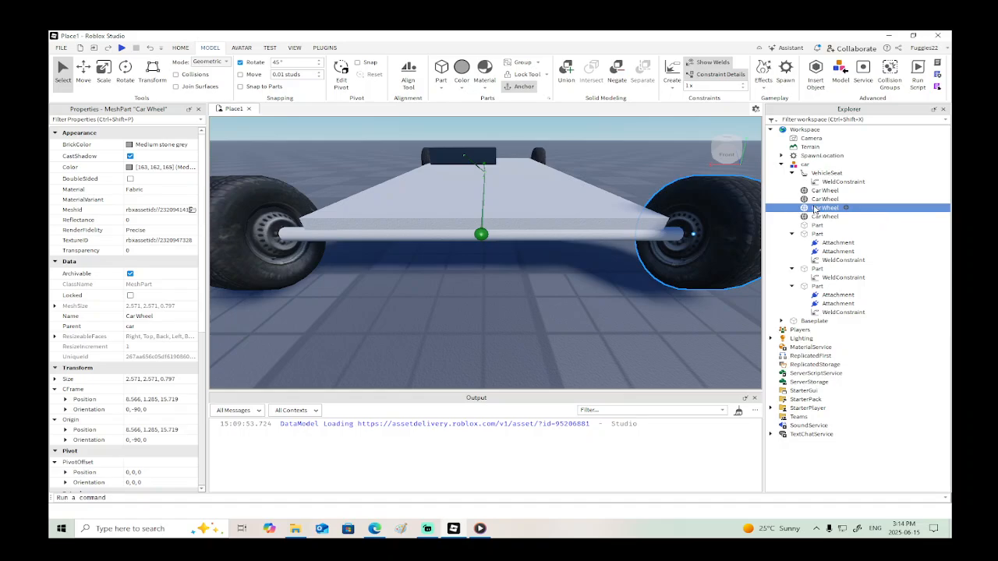
pyautogui.rightClick(815, 209)
pyautogui.click(840, 272)
pyautogui.write('a')
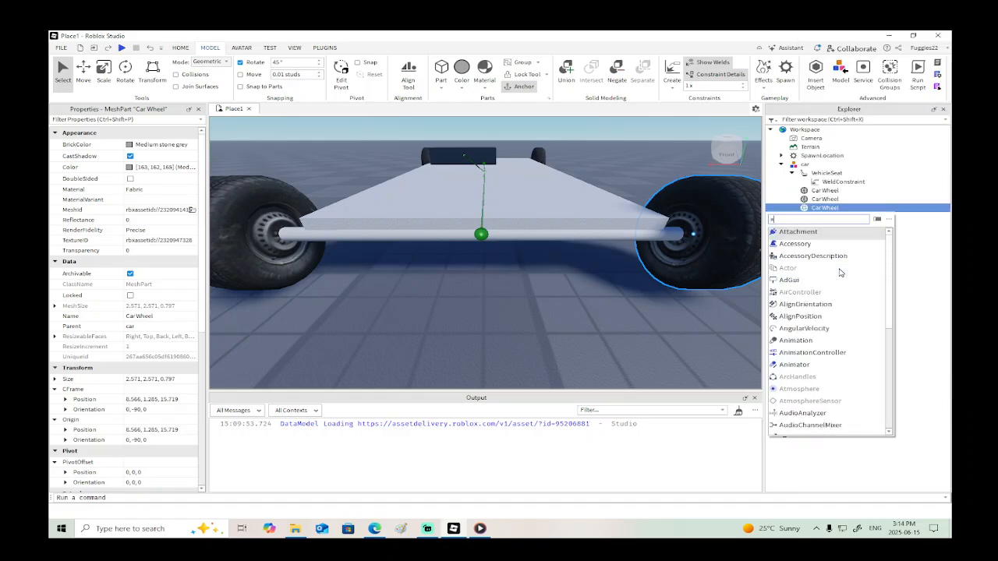
pyautogui.write('tt')
pyautogui.click(806, 234)
# - Insert an Attachment into the opposite front wheel, at X 17.561
pyautogui.scroll(-3, 602, 306)
pyautogui.rightClick(602, 306)
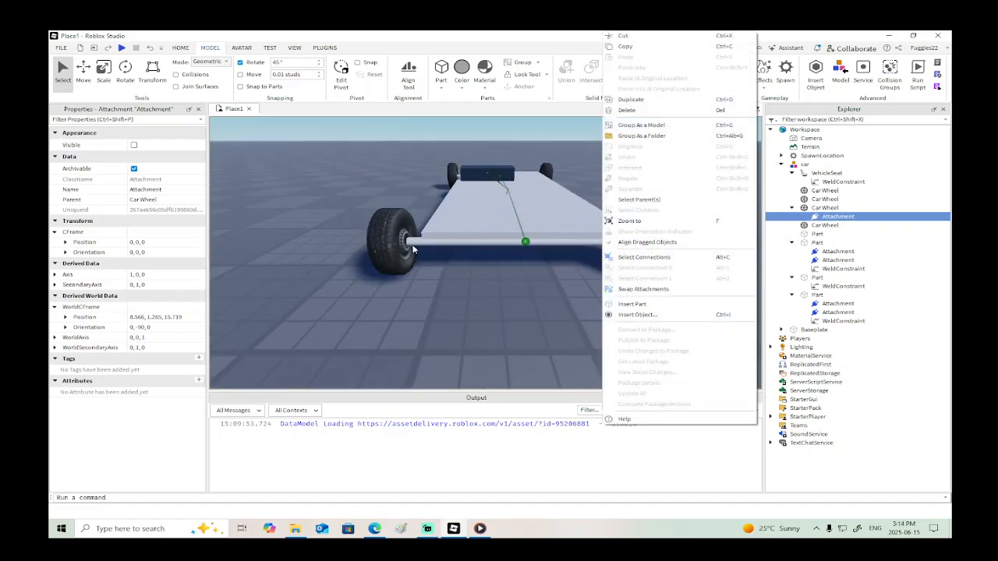
pyautogui.click(413, 250)
pyautogui.rightClick(825, 228)
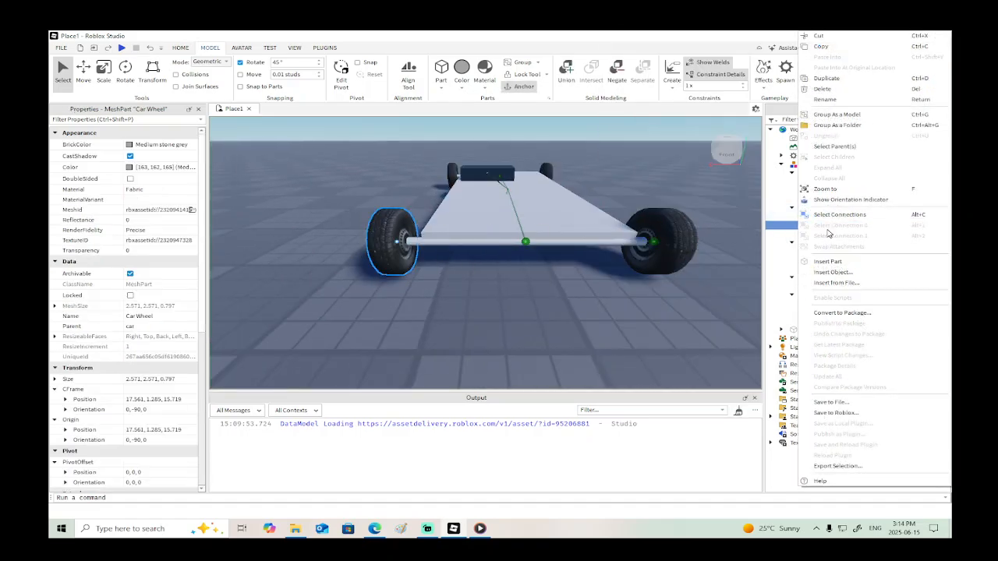
pyautogui.click(842, 272)
pyautogui.write('att')
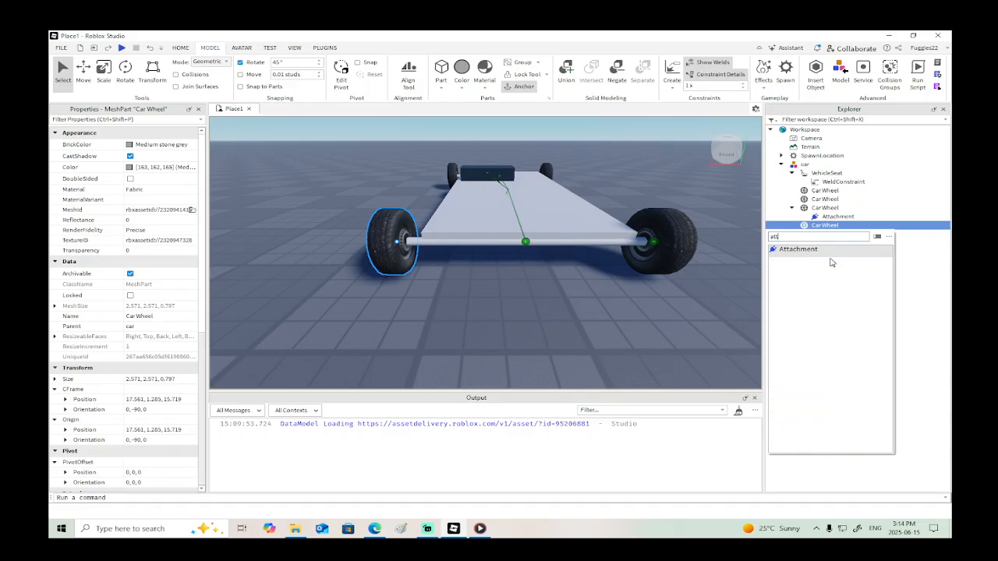
pyautogui.click(819, 251)
# - Move the front axle's two attachments apart along the axle, about 2.573 studs toward the X 17.561 wheel and 3.248 studs toward the other
pyautogui.scroll(3, 472, 259)
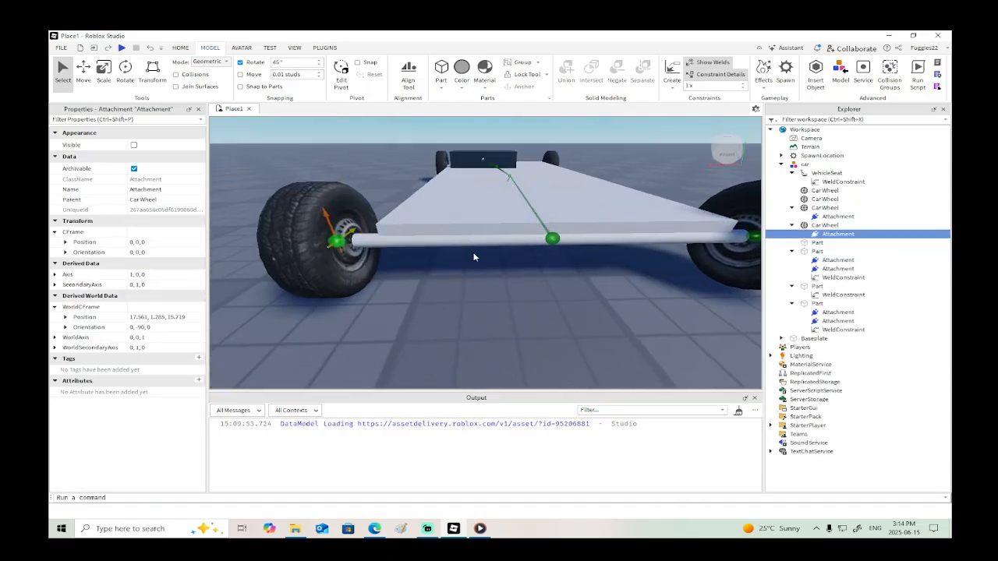
pyautogui.click(552, 238)
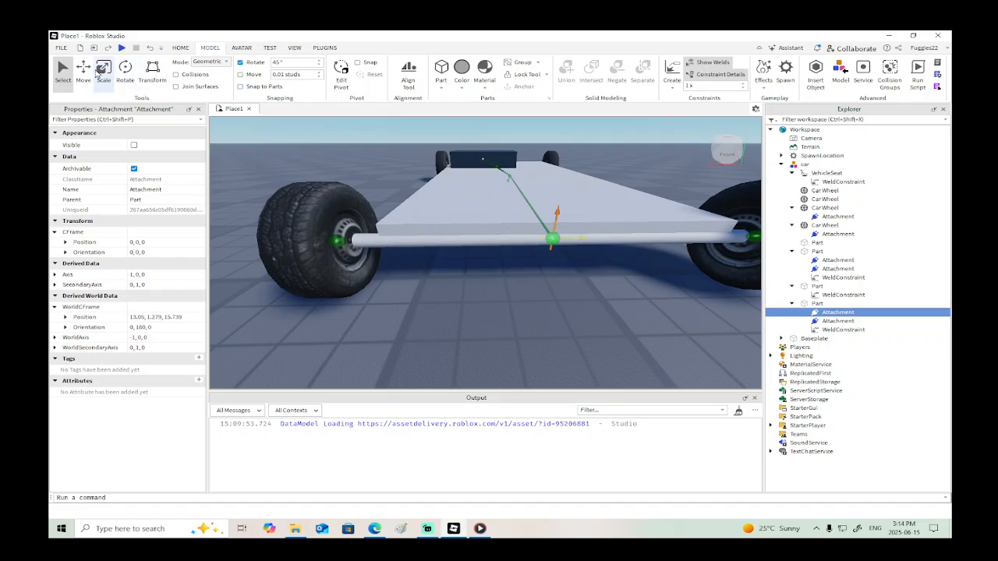
pyautogui.click(83, 69)
pyautogui.moveTo(491, 241); pyautogui.dragTo(369, 241)
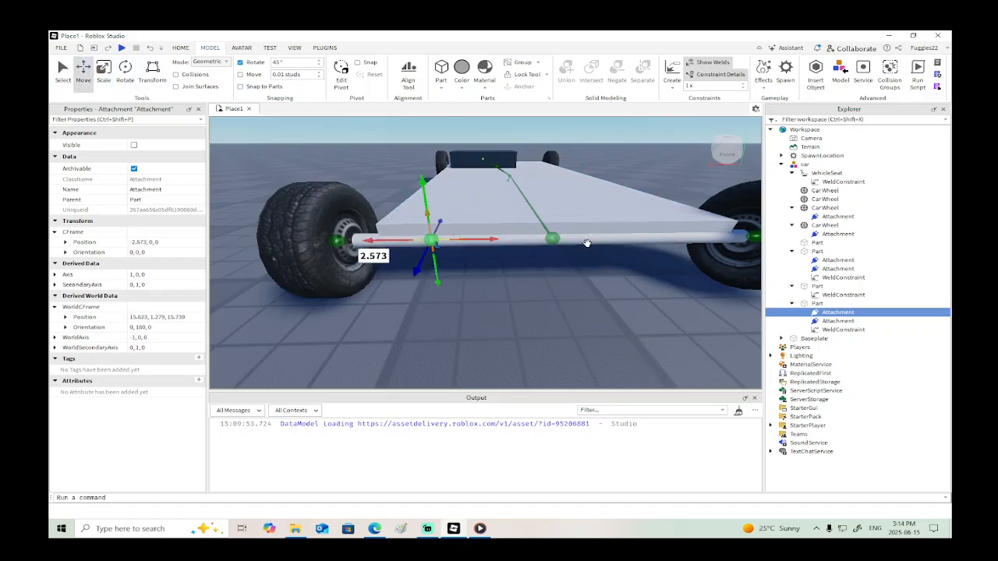
pyautogui.click(553, 239)
pyautogui.moveTo(588, 238); pyautogui.dragTo(738, 238)
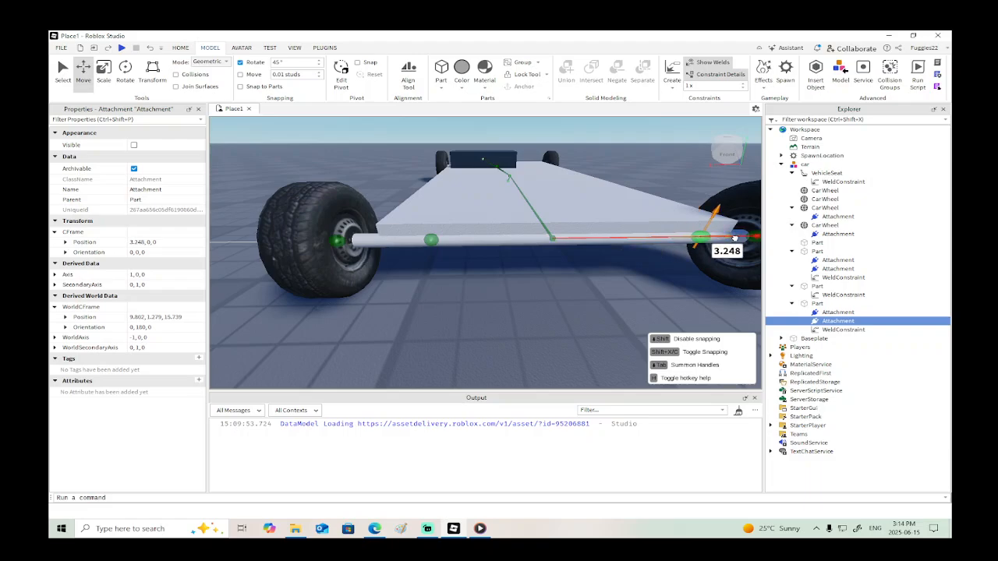
# - Create a CylindricalConstraint from the nearer front axle attachment to the attachment of the wheel at X 17.561
pyautogui.click(428, 240)
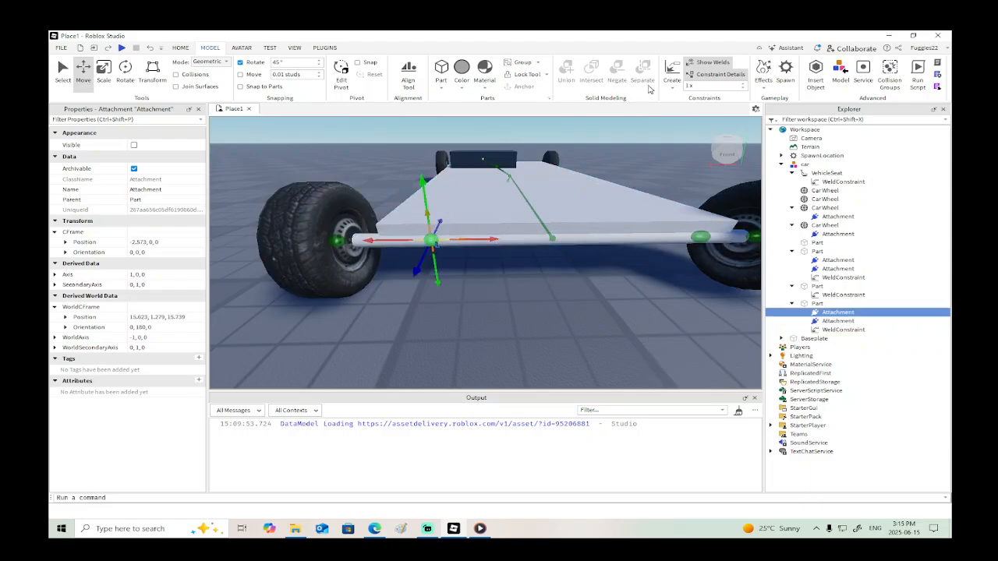
pyautogui.click(672, 82)
pyautogui.click(678, 145)
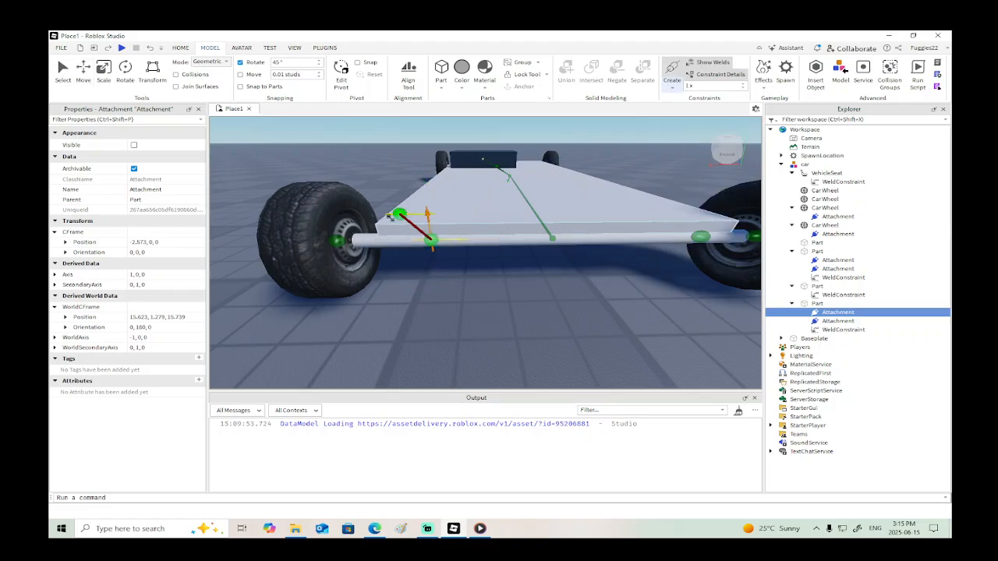
pyautogui.click(338, 241)
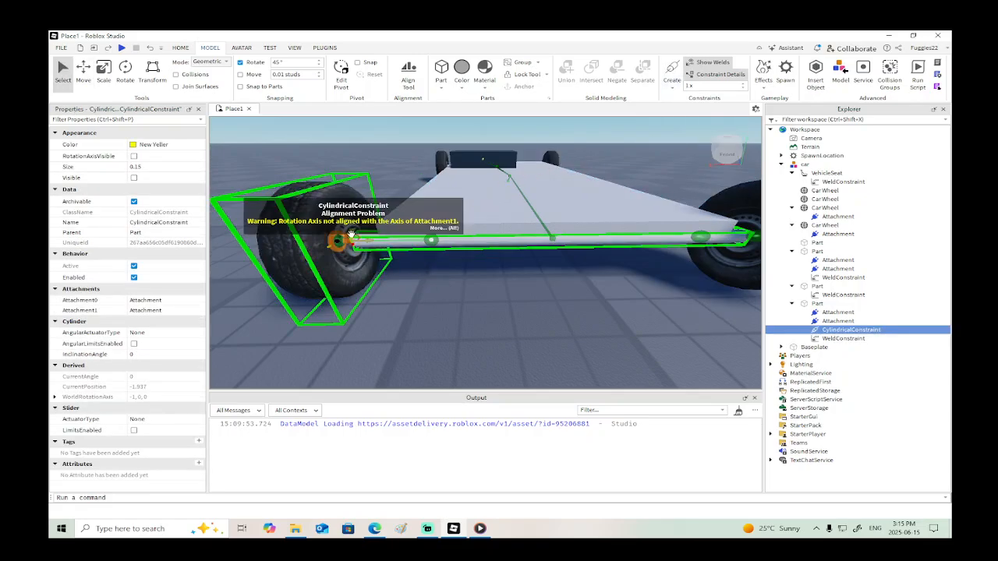
# - Rotate the attachment of the front wheel at X 17.561 to orientation 0, -90, 0 so it lines up with the axle
pyautogui.click(351, 234)
pyautogui.click(125, 70)
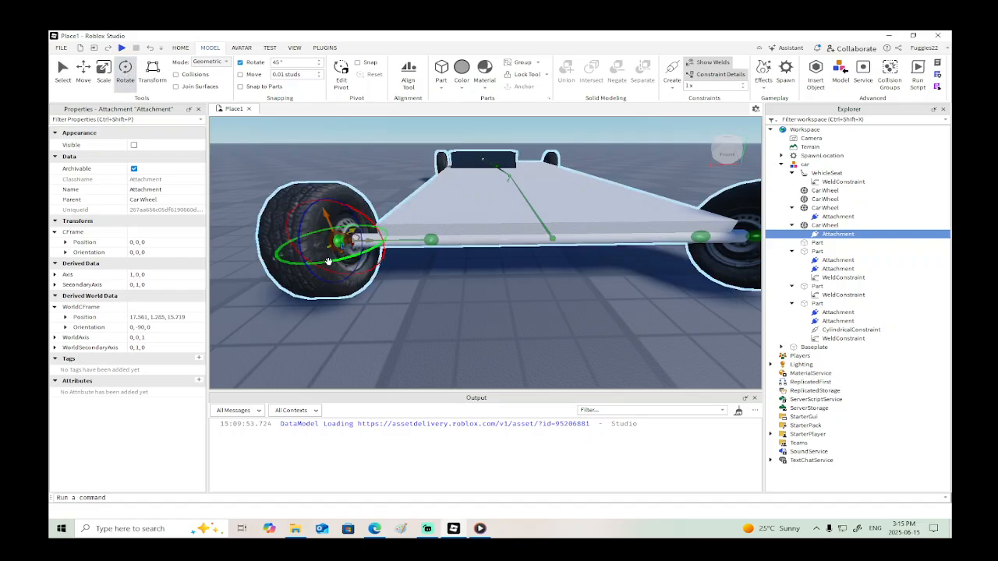
pyautogui.moveTo(327, 263); pyautogui.dragTo(286, 246)
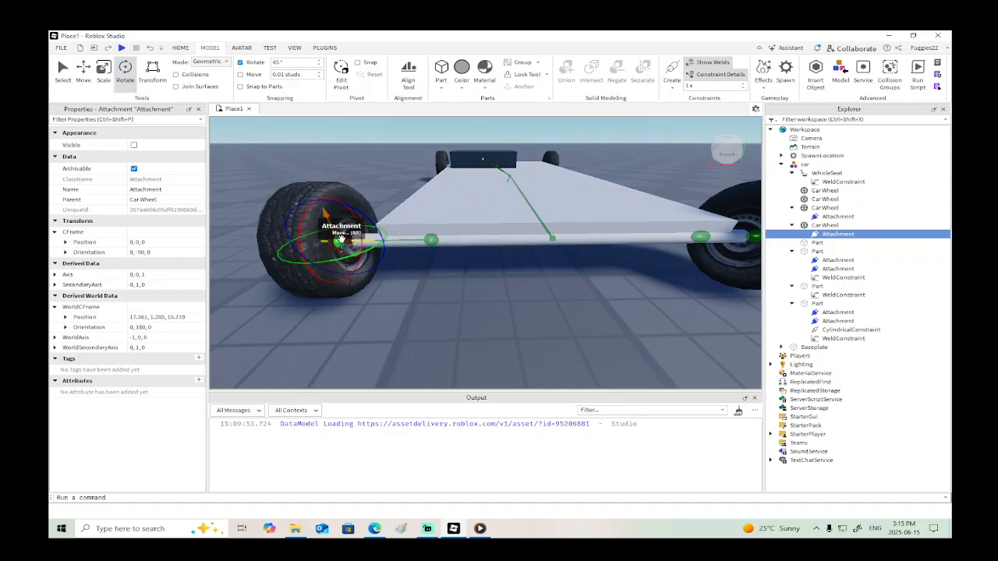
# - Copy that wheel attachment's world position, 17.561, 1.285, 15.719, to its connected front axle attachment
pyautogui.click(179, 318)
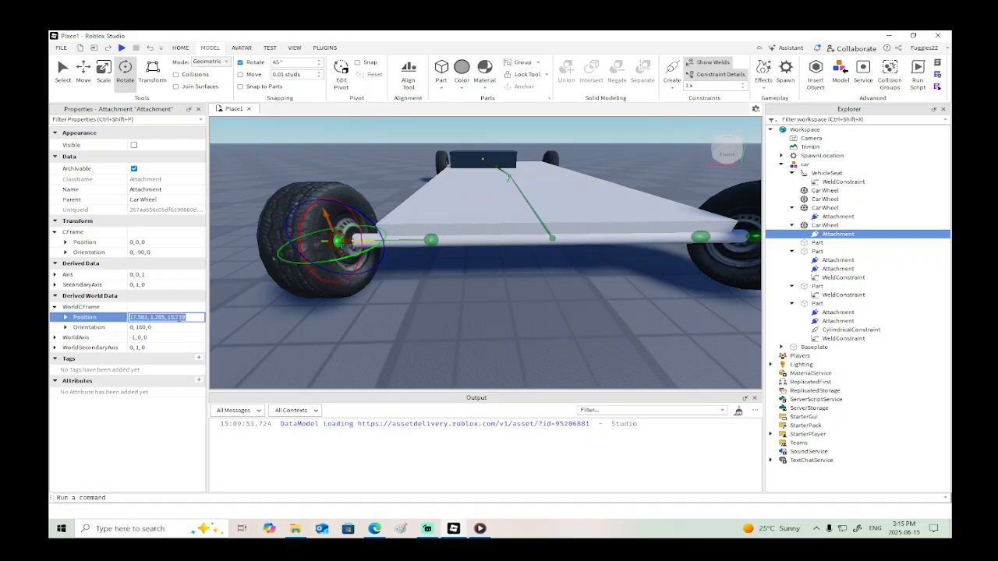
pyautogui.click(432, 239)
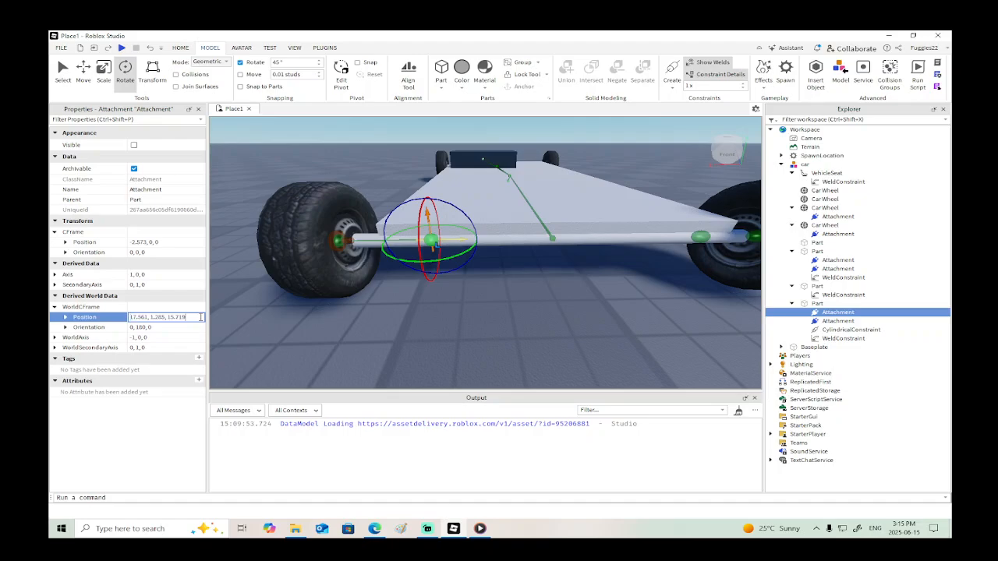
pyautogui.press('Return')
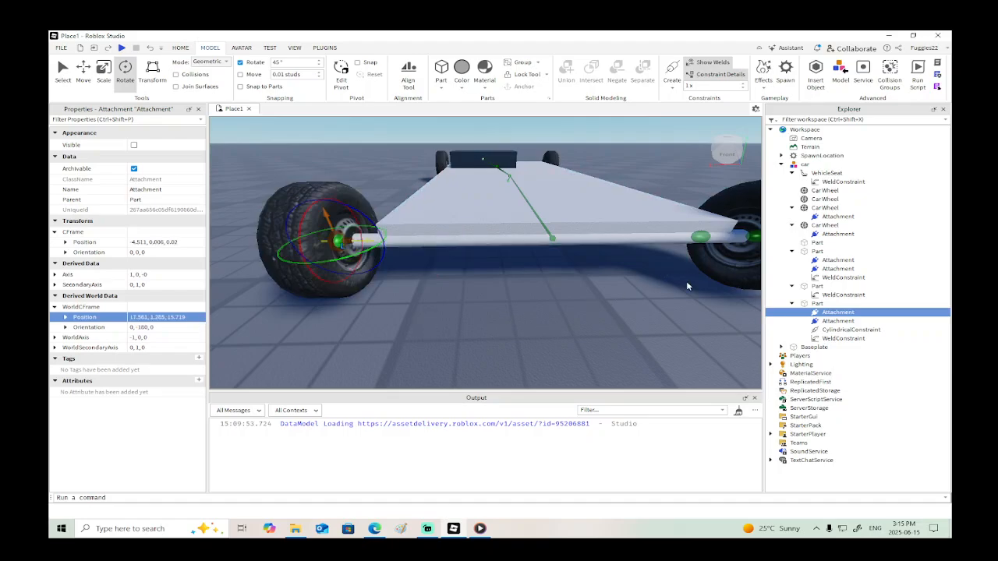
# - Create a second CylindricalConstraint from the other front axle attachment to the attachment of the wheel at X 8.566
pyautogui.moveTo(686, 281); pyautogui.dragTo(706, 279, button='right')
pyautogui.click(642, 220)
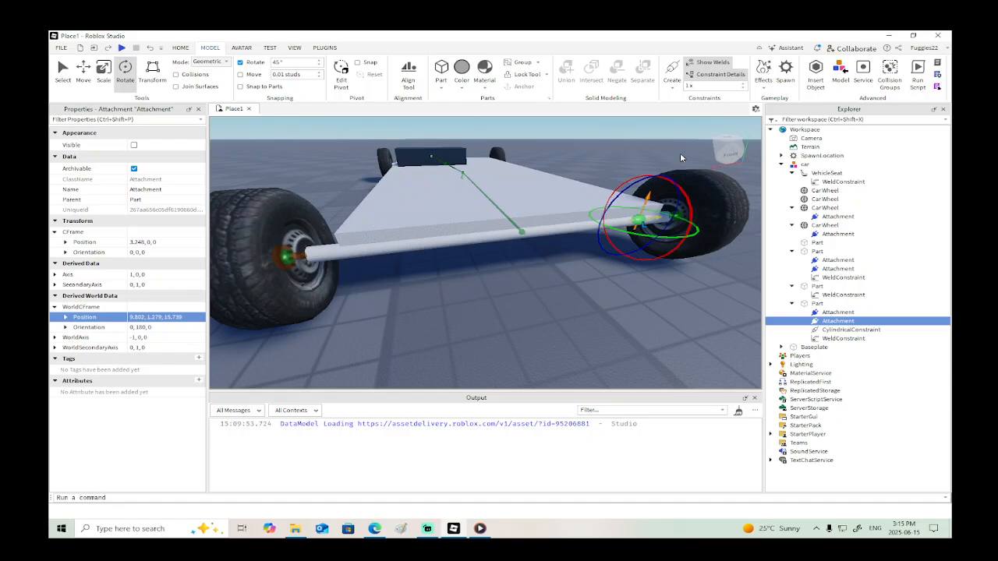
pyautogui.click(676, 74)
pyautogui.click(676, 216)
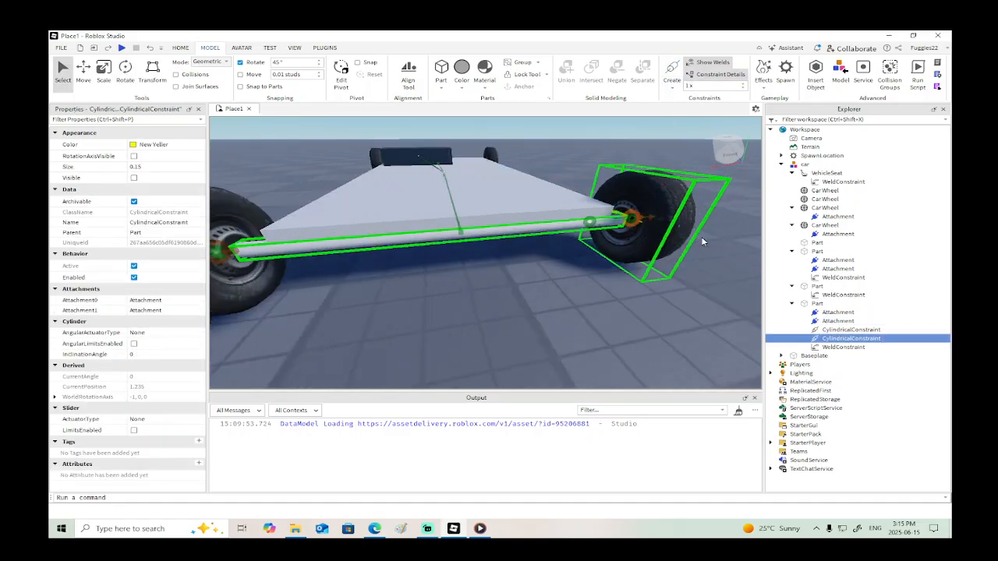
# - Rotate the attachment of the front wheel at X 8.566 to orientation 0, -90, 0 to align it with the axle
pyautogui.press('d')
pyautogui.moveTo(702, 241); pyautogui.dragTo(704, 240, button='right')
pyautogui.press('w')
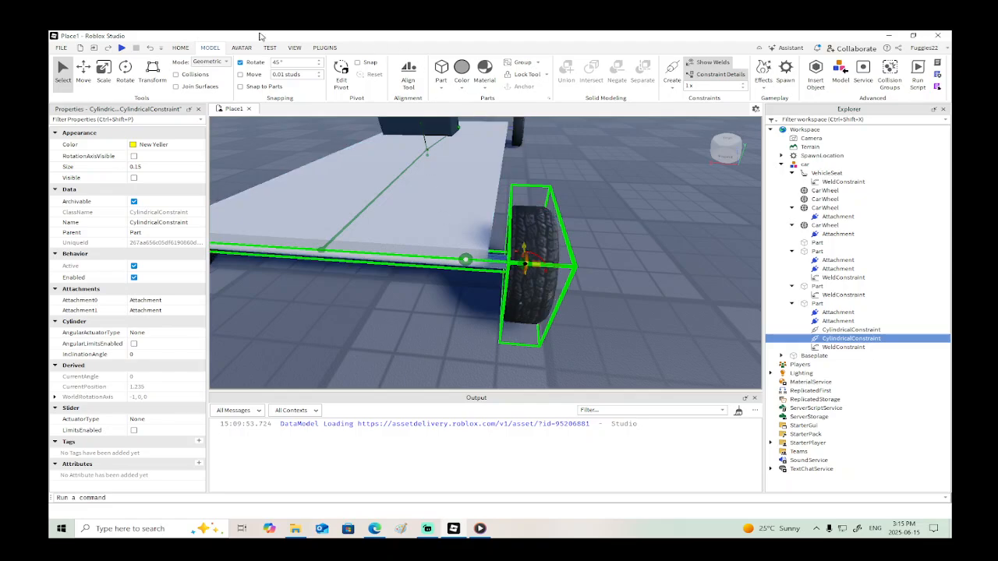
pyautogui.click(124, 70)
pyautogui.click(525, 264)
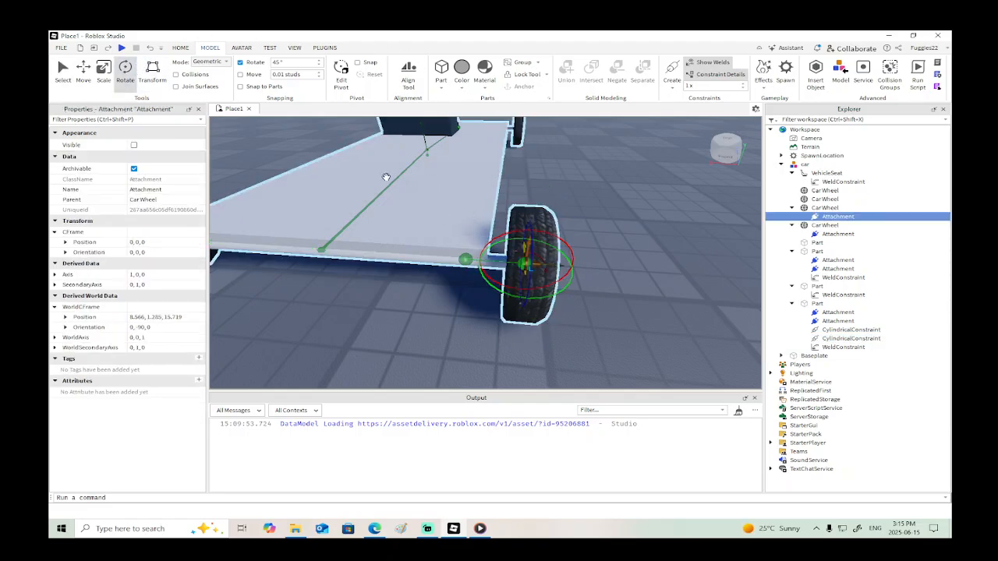
pyautogui.moveTo(470, 261); pyautogui.dragTo(526, 275)
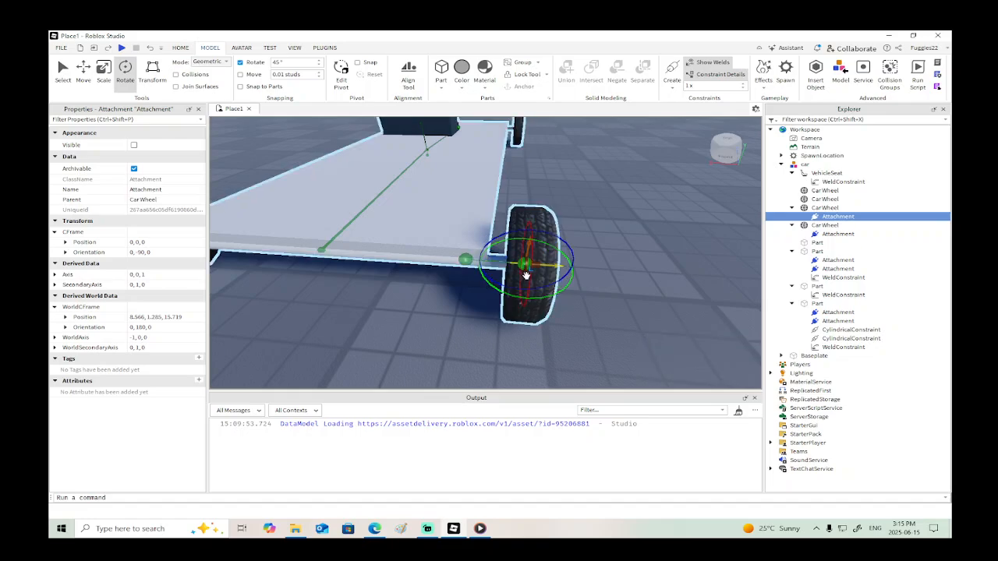
# - Copy this wheel attachment's world position, 8.566, 1.285, 15.719, to the second front axle attachment
pyautogui.click(156, 317)
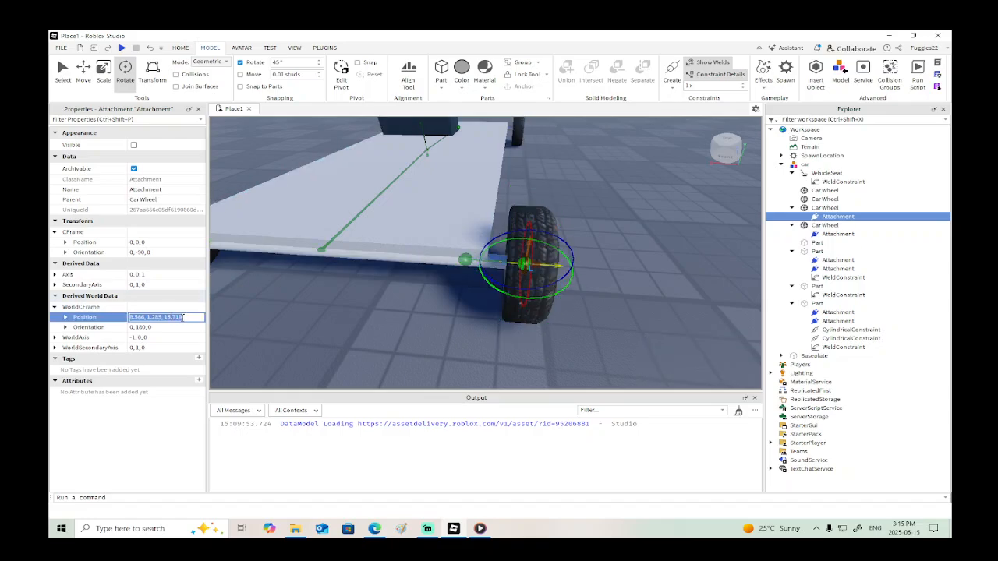
pyautogui.click(465, 259)
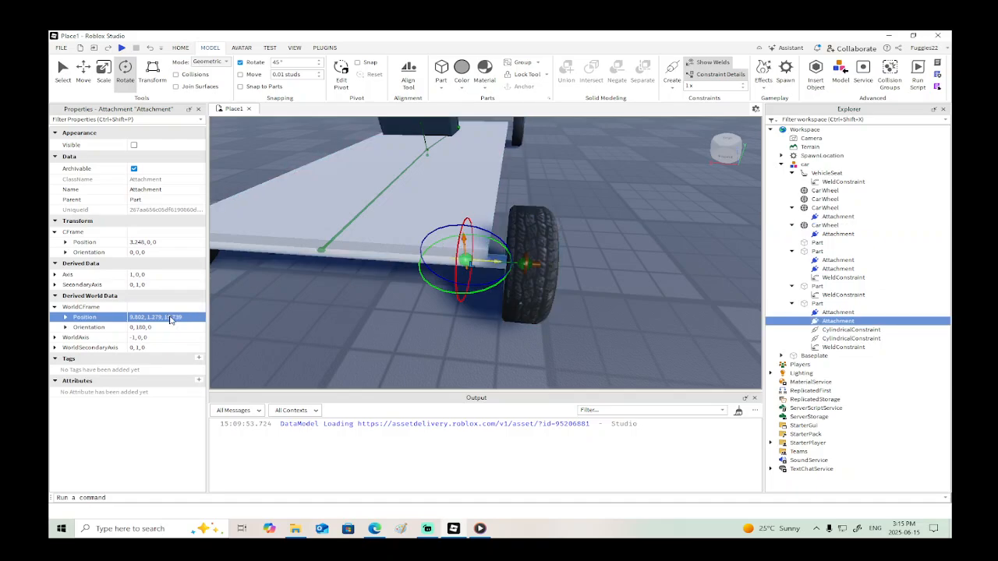
pyautogui.press('Return')
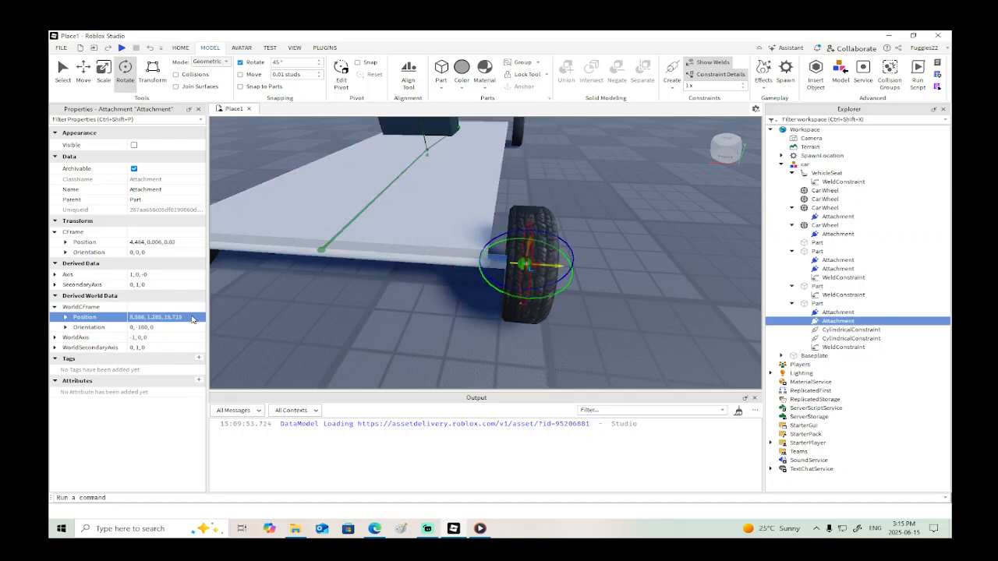
# - Group the two CylindricalConstraints into a folder and move that folder directly under the car model
pyautogui.click(834, 331)
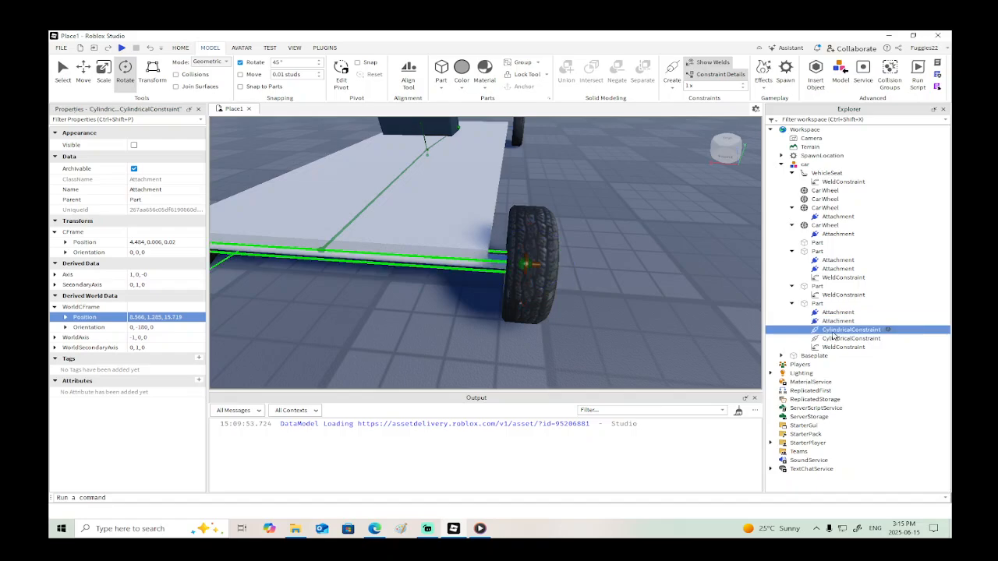
pyautogui.keyDown('shift'); pyautogui.click(836, 340); pyautogui.keyUp('shift')
pyautogui.rightClick(835, 340)
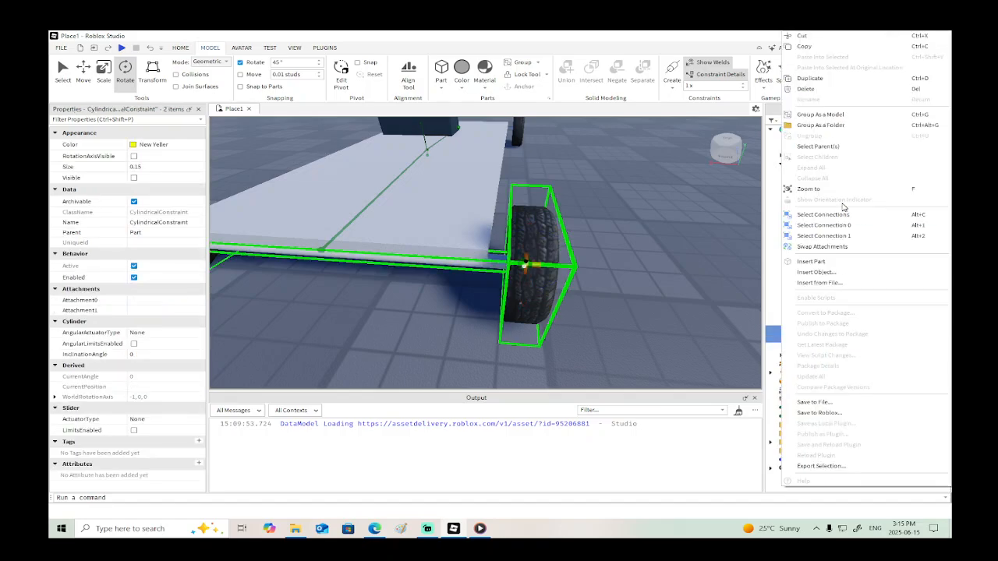
pyautogui.click(837, 132)
pyautogui.moveTo(833, 304); pyautogui.dragTo(807, 166)
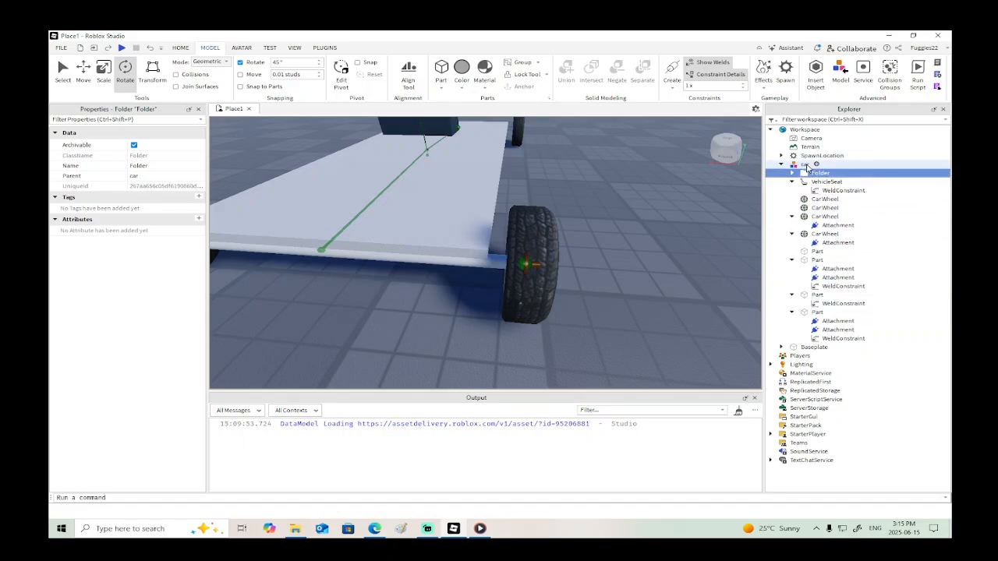
# - Collapse the wheel and part entries in the car hierarchy and rename the new folder drivetrain
pyautogui.click(792, 216)
pyautogui.click(792, 226)
pyautogui.click(792, 243)
pyautogui.click(792, 251)
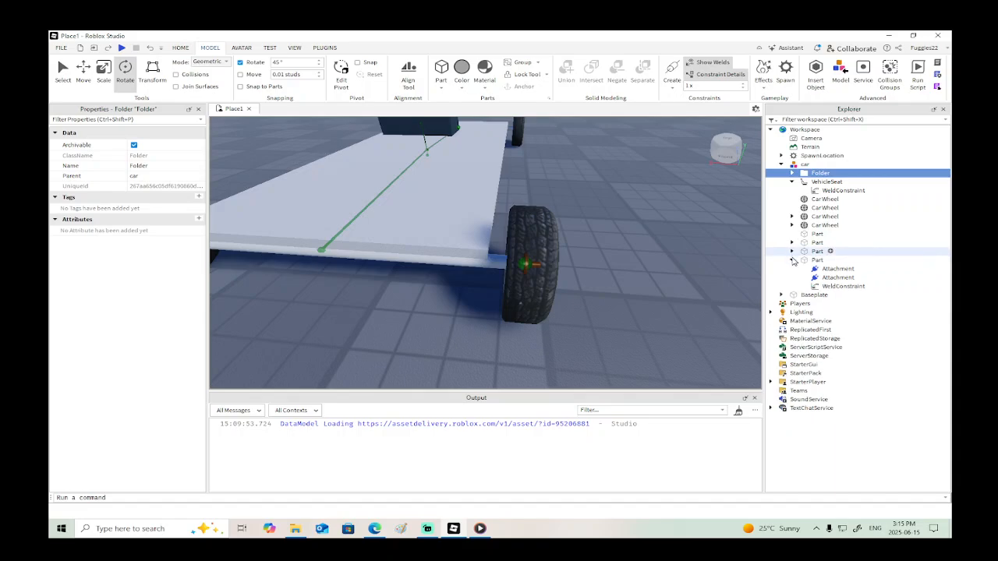
pyautogui.click(792, 260)
pyautogui.doubleClick(820, 174)
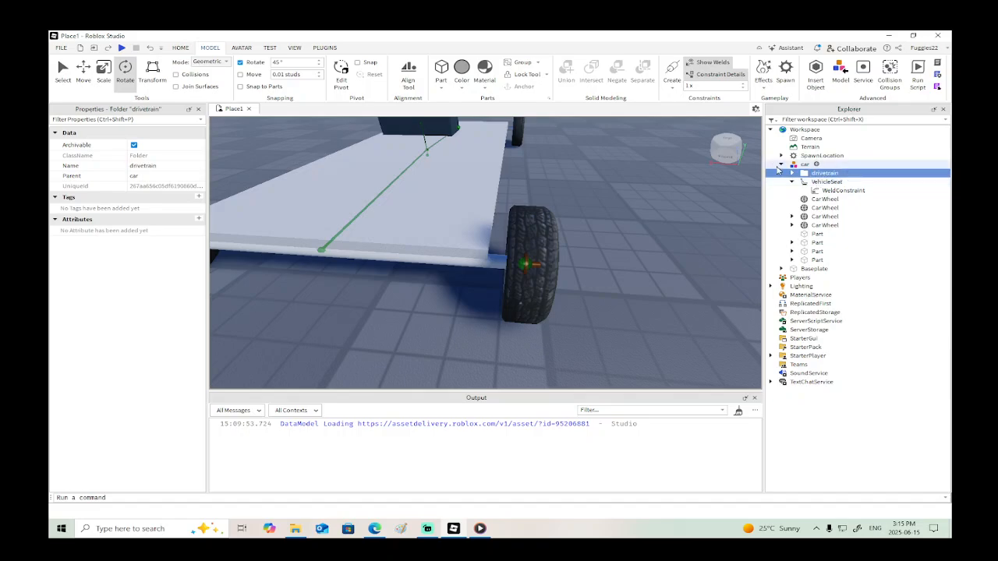
# - Rename the first CylindricalConstraint in the drivetrain folder RL and the second one RR
pyautogui.click(791, 174)
pyautogui.click(816, 183)
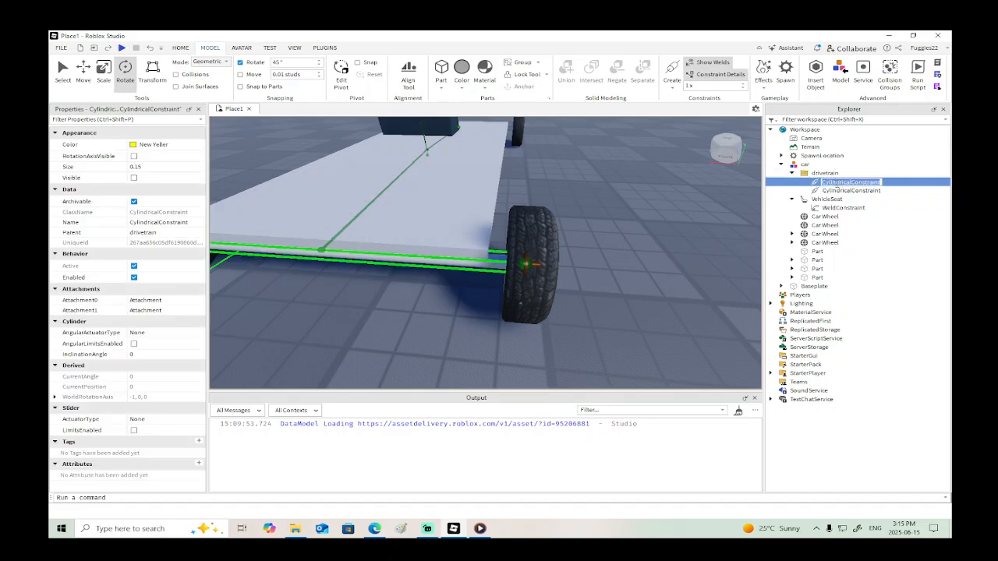
pyautogui.press('Return')
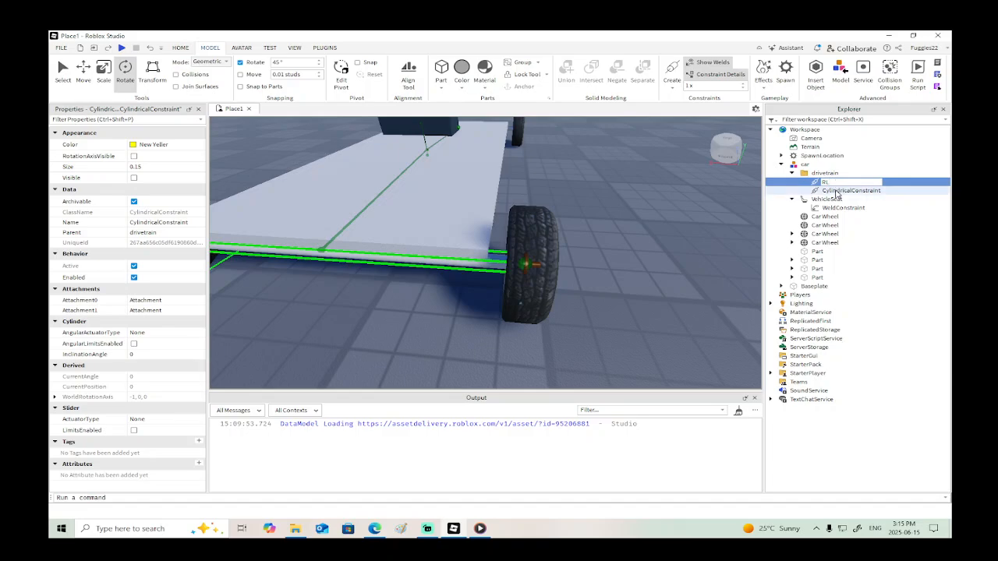
pyautogui.click(836, 191)
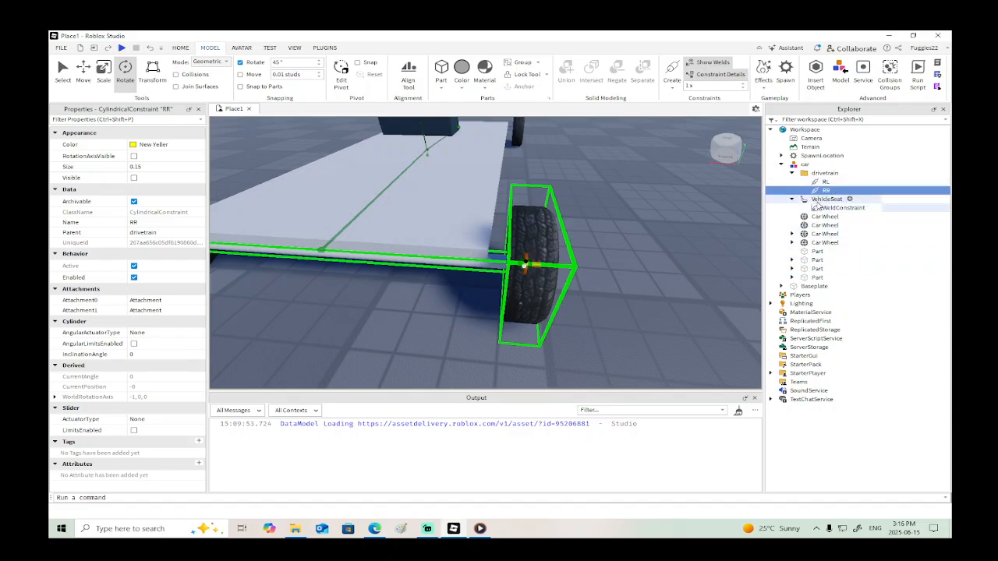
# - Insert a ProximityPrompt into the VehicleSeat
pyautogui.click(827, 199)
pyautogui.rightClick(819, 200)
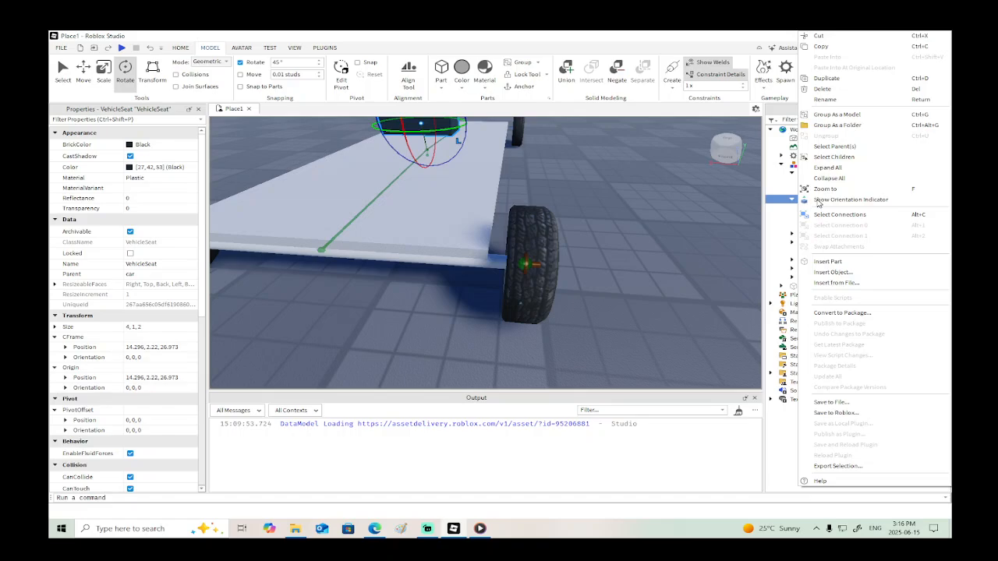
pyautogui.click(834, 272)
pyautogui.write('prompt')
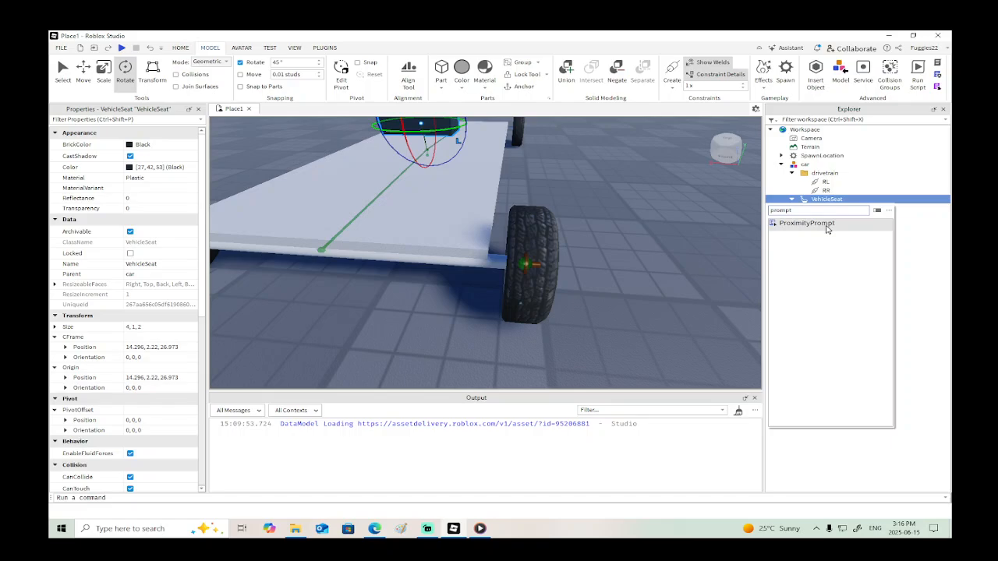
pyautogui.click(811, 224)
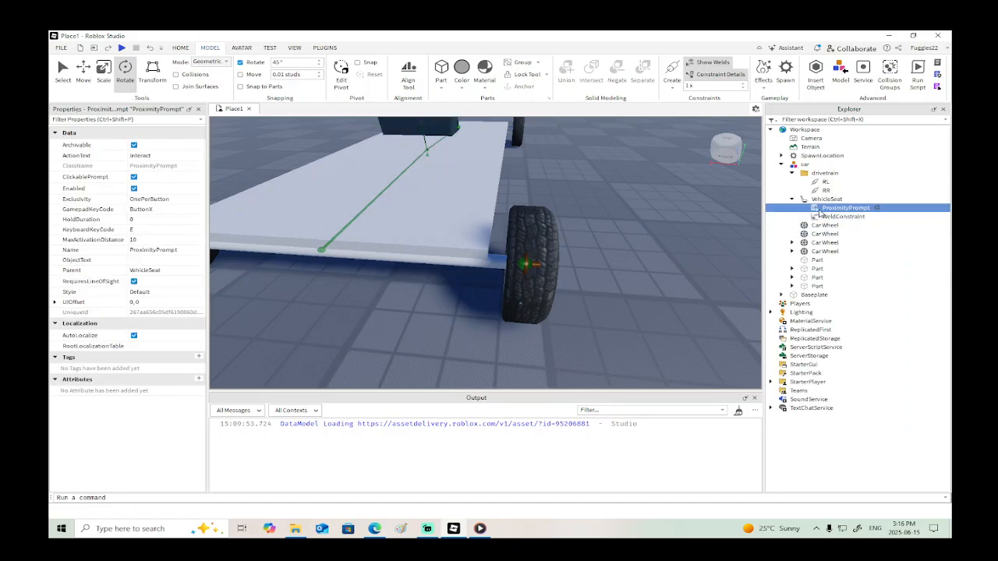
pyautogui.click(825, 200)
pyautogui.rightClick(825, 199)
pyautogui.press('Escape')
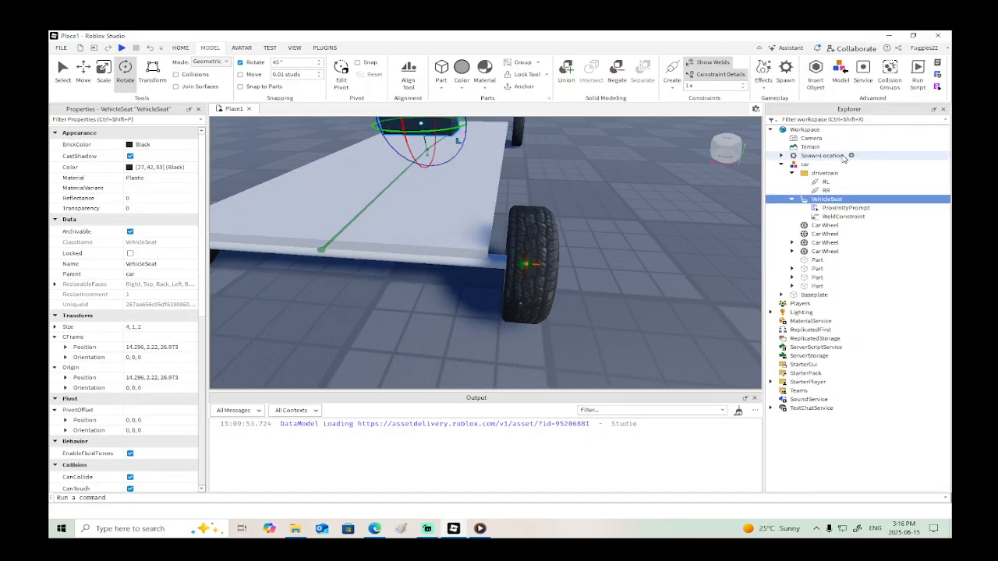
# - Insert a Script into the VehicleSeat's ProximityPrompt
pyautogui.click(831, 210)
pyautogui.rightClick(831, 210)
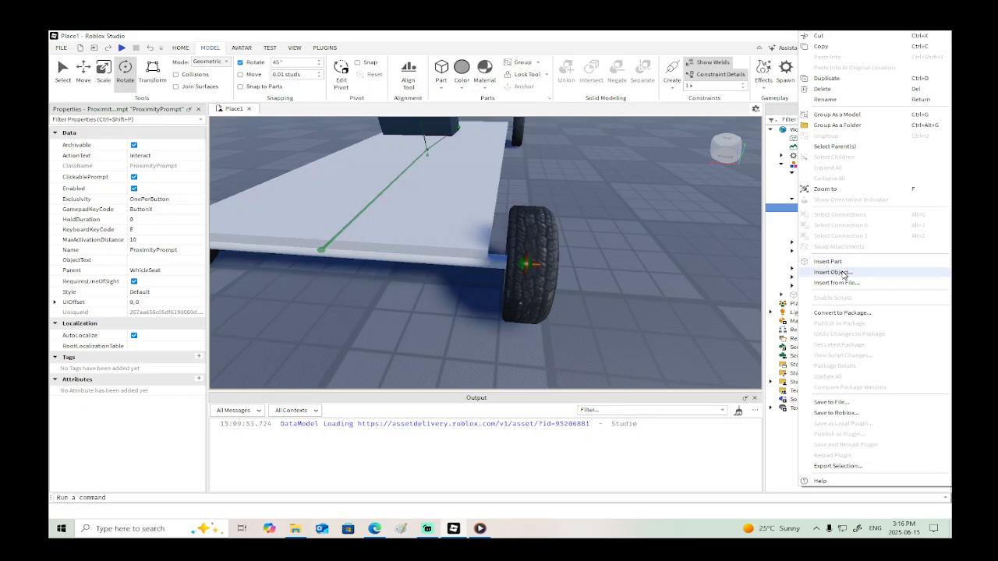
pyautogui.click(834, 272)
pyautogui.click(781, 248)
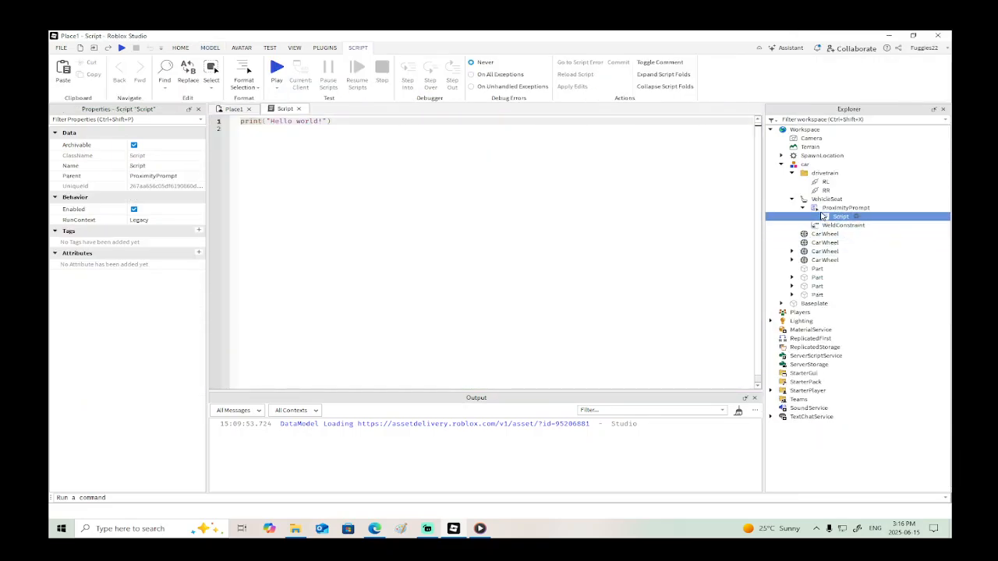
# - Insert a RemoteEvent into the VehicleSeat and rename it functions
pyautogui.click(822, 199)
pyautogui.rightClick(821, 201)
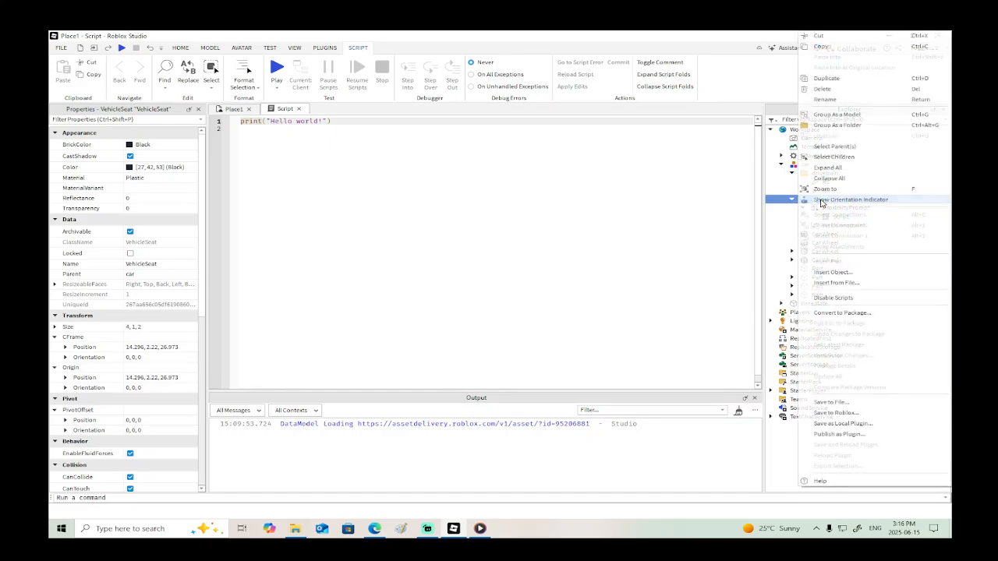
pyautogui.click(851, 272)
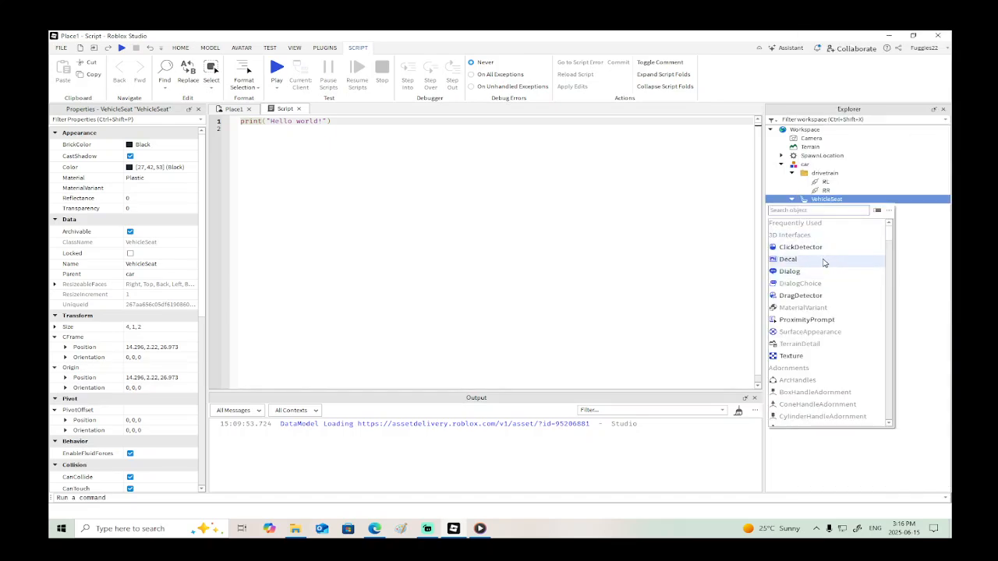
pyautogui.write('remot')
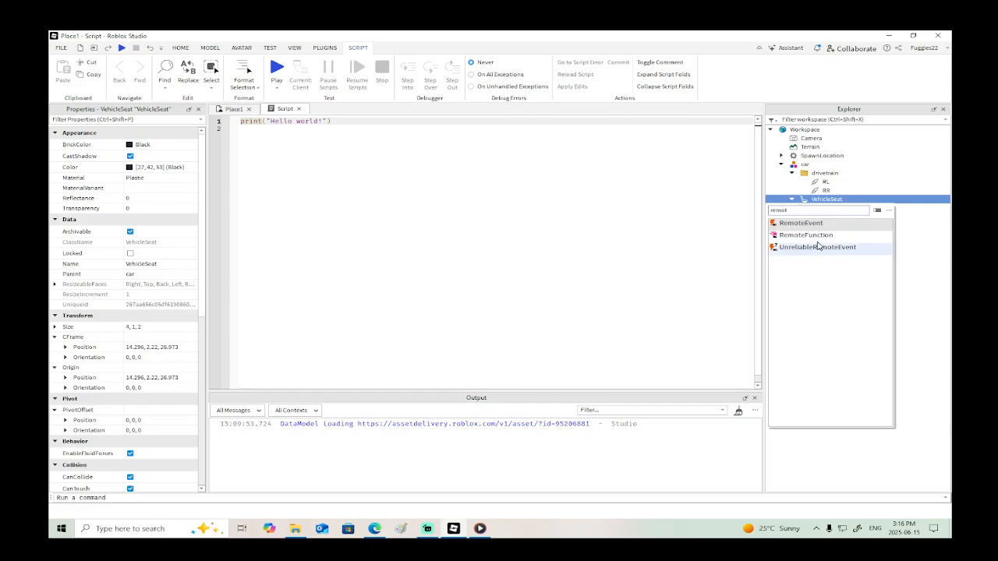
pyautogui.click(819, 224)
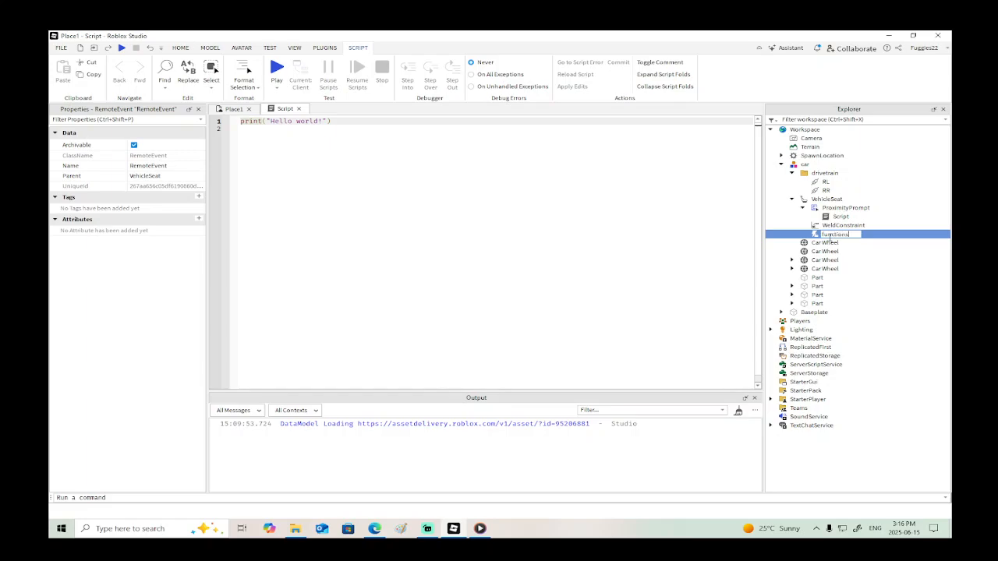
# - Insert a Script directly into the VehicleSeat and rename it vehiclescript
pyautogui.rightClick(797, 198)
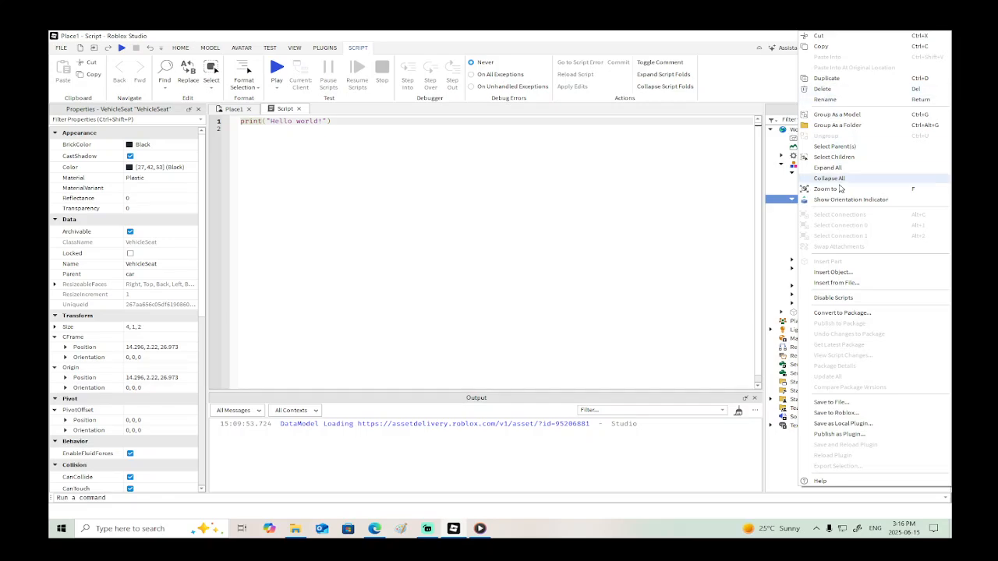
pyautogui.click(838, 272)
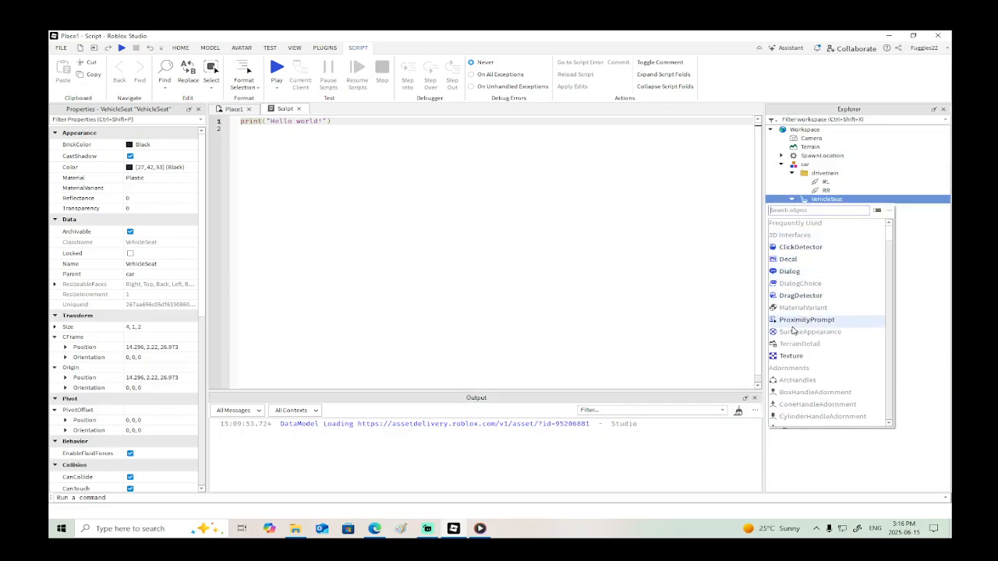
pyautogui.write('scr')
pyautogui.click(829, 224)
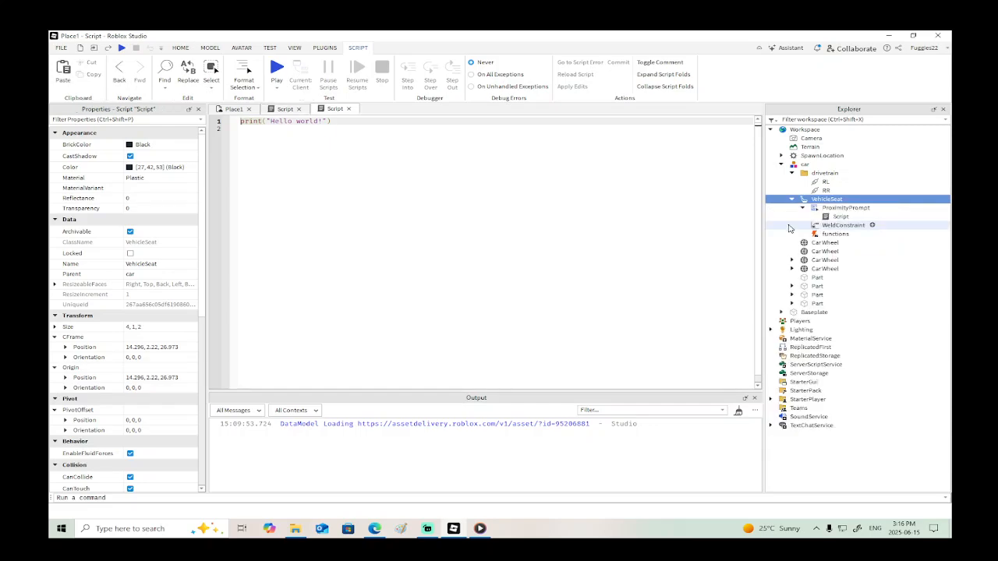
pyautogui.click(832, 228)
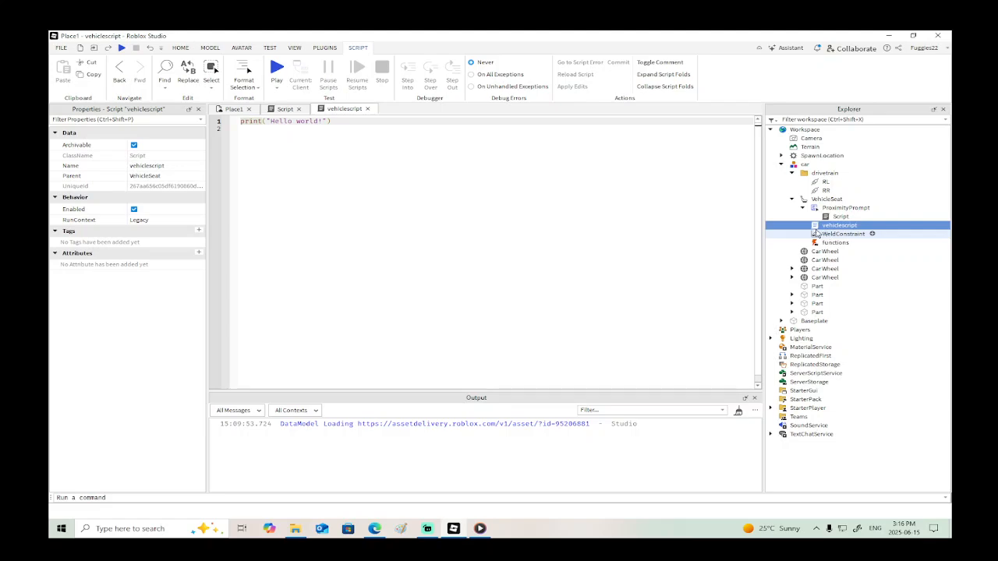
# - Insert a ScreenGui into the VehicleSeat
pyautogui.click(826, 199)
pyautogui.rightClick(826, 199)
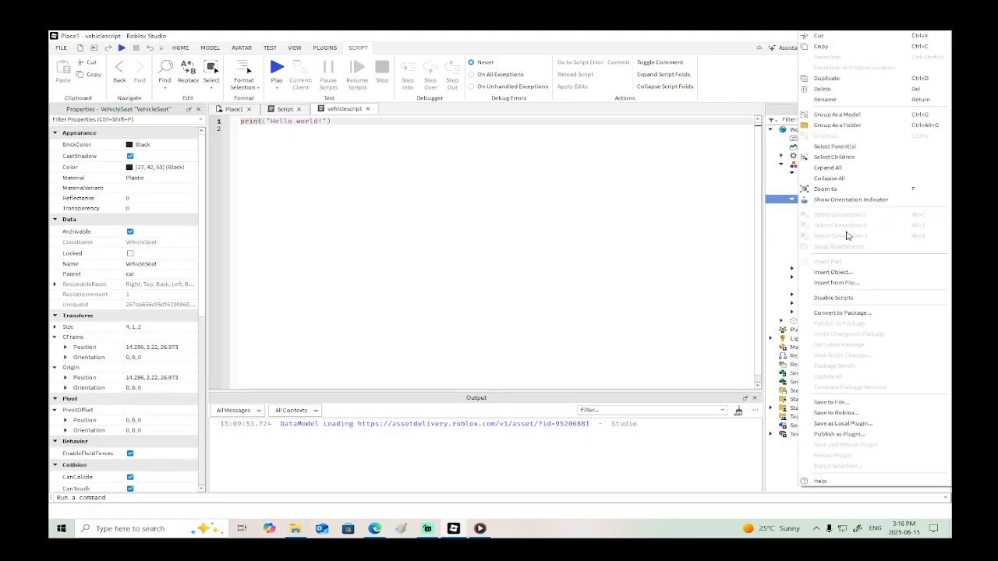
pyautogui.click(850, 273)
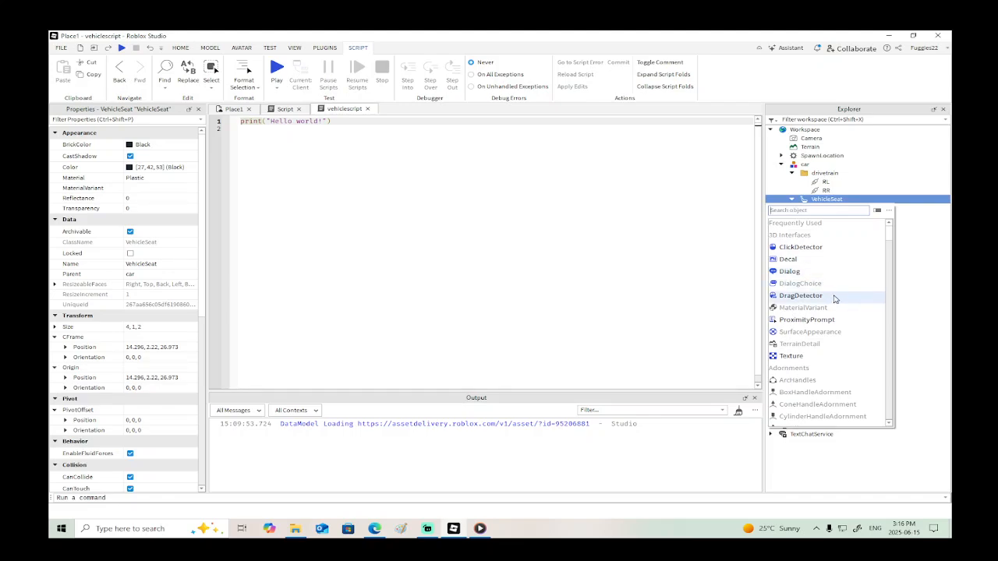
pyautogui.write('ui')
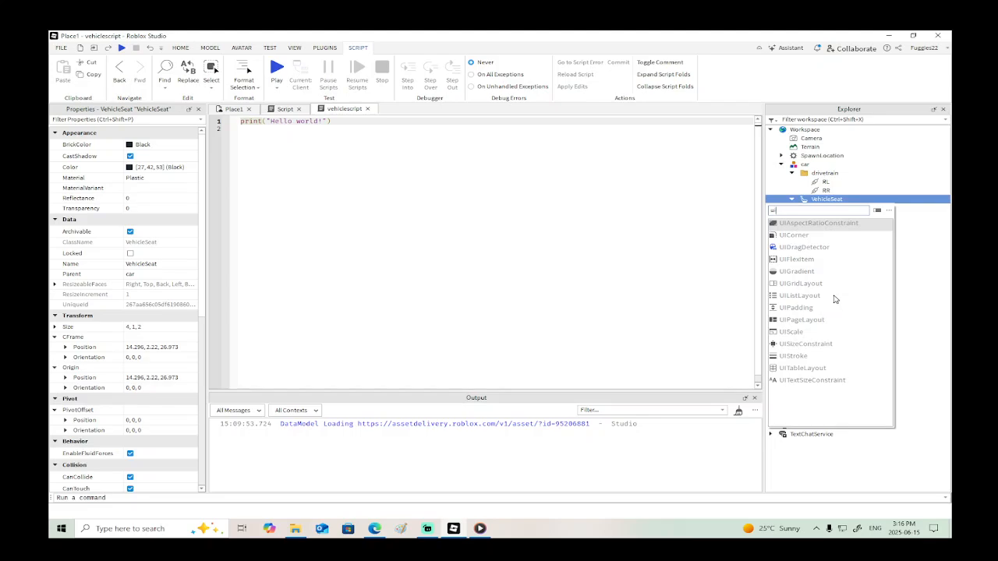
pyautogui.press('BackSpace')
pyautogui.press('BackSpace')
pyautogui.write('g')
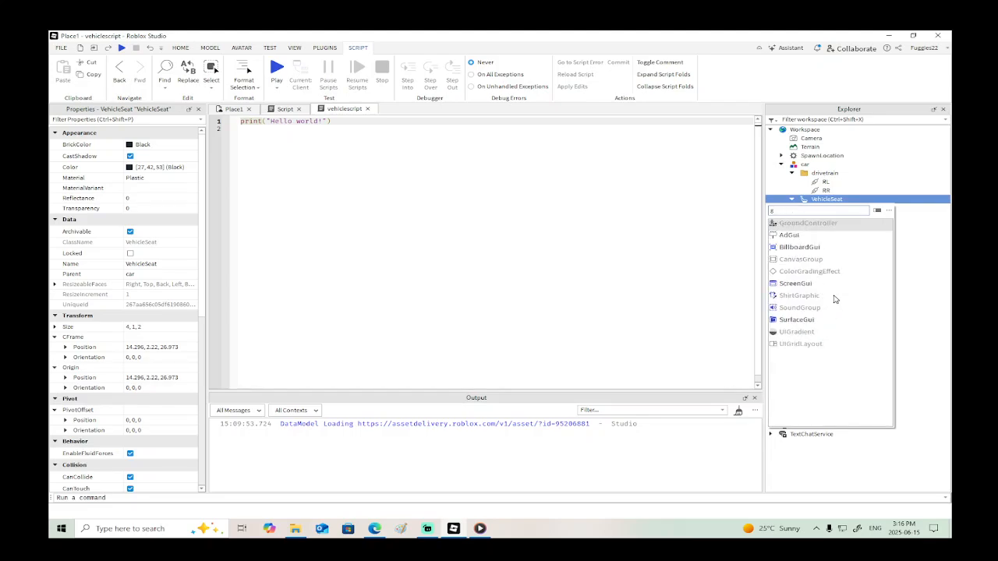
pyautogui.click(795, 284)
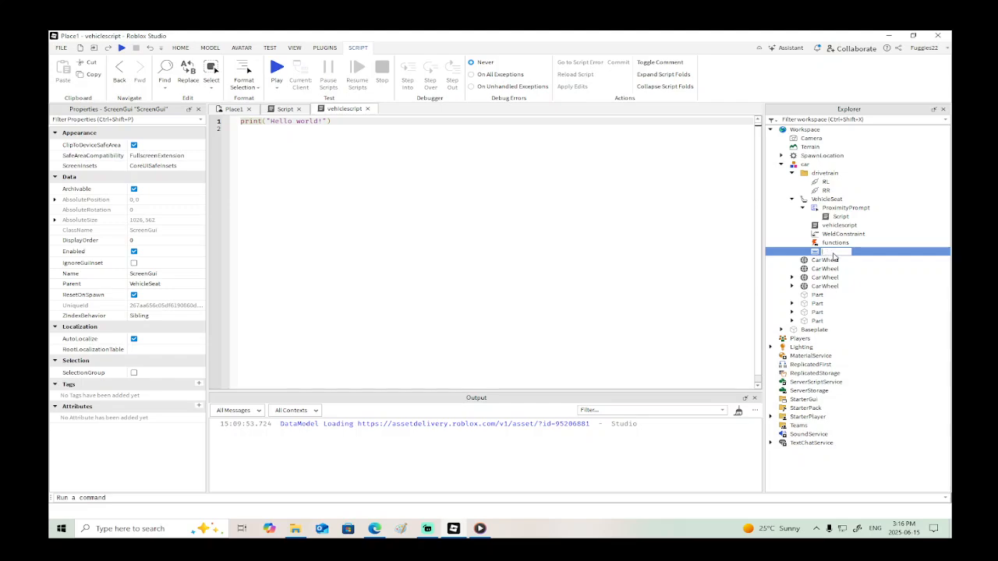
# - Rename the VehicleSeat's ScreenGui Truck
pyautogui.press('Escape')
pyautogui.doubleClick(833, 253)
pyautogui.moveTo(846, 253); pyautogui.dragTo(819, 255)
pyautogui.press('BackSpace')
pyautogui.write('Truck')
pyautogui.press('Return')
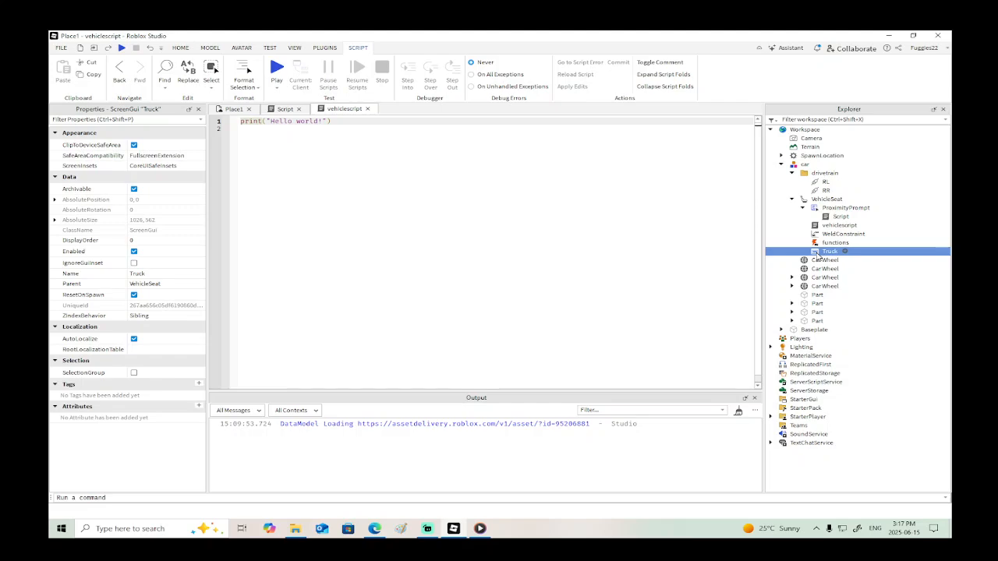
# - Insert an ObjectValue into the Truck ScreenGui
pyautogui.rightClick(816, 252)
pyautogui.click(833, 272)
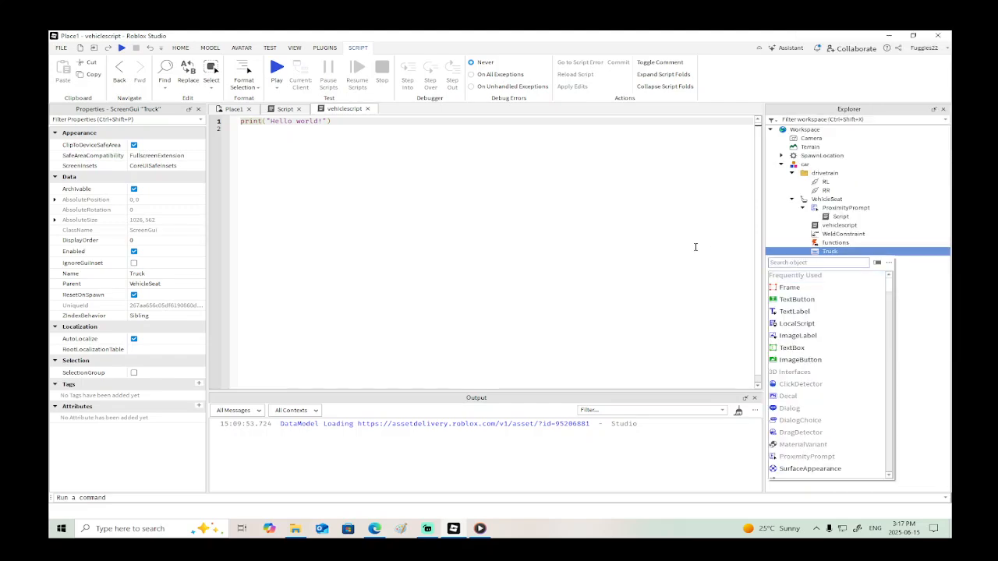
pyautogui.write('obj')
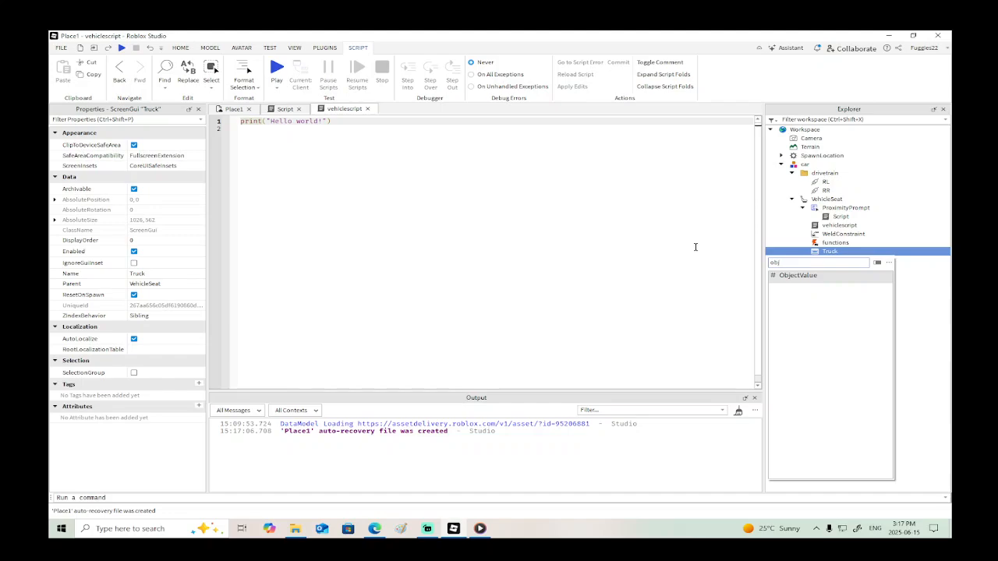
pyautogui.click(797, 275)
# - Insert a LocalScript into the Truck ScreenGui
pyautogui.rightClick(828, 251)
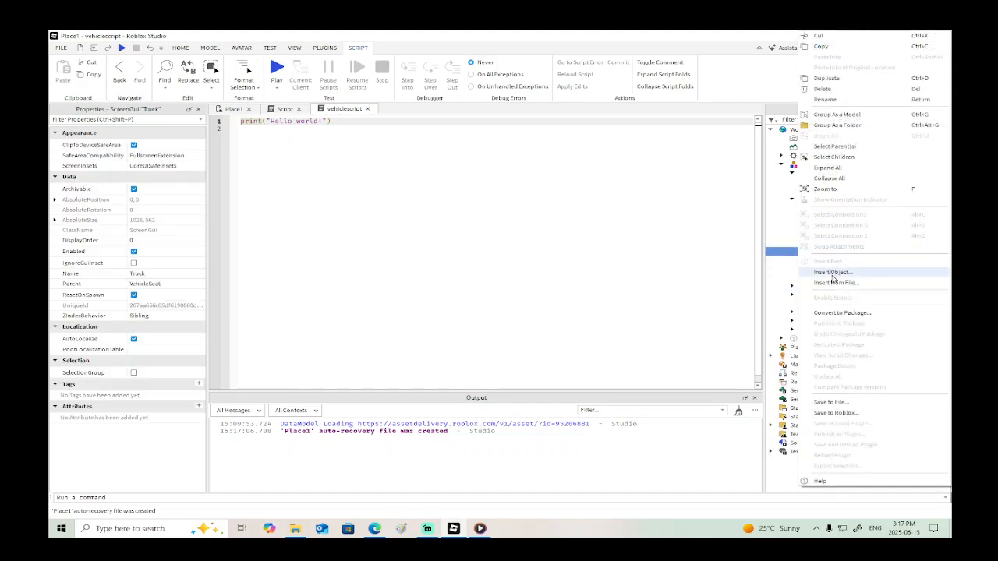
pyautogui.click(831, 273)
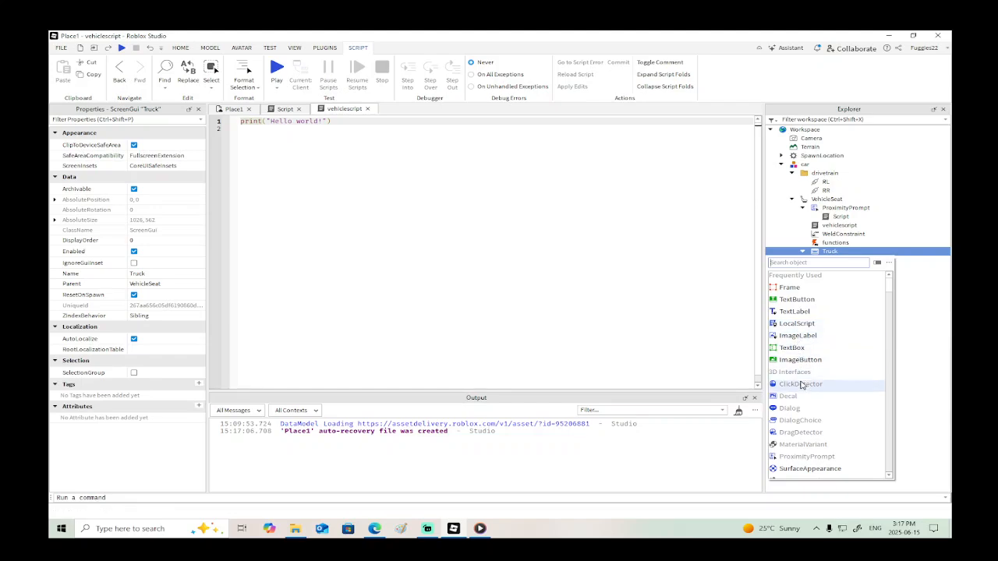
pyautogui.write('loca')
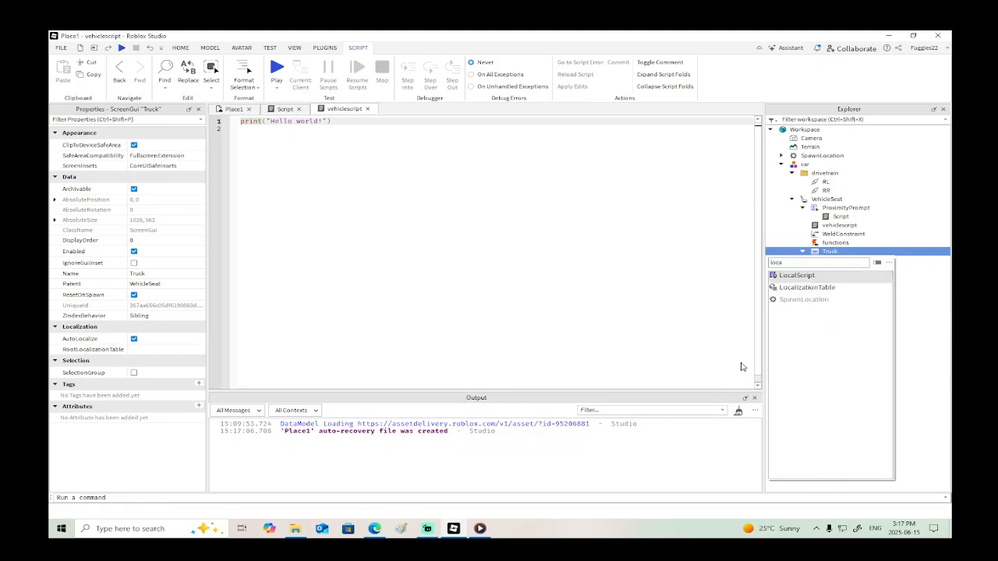
pyautogui.click(798, 277)
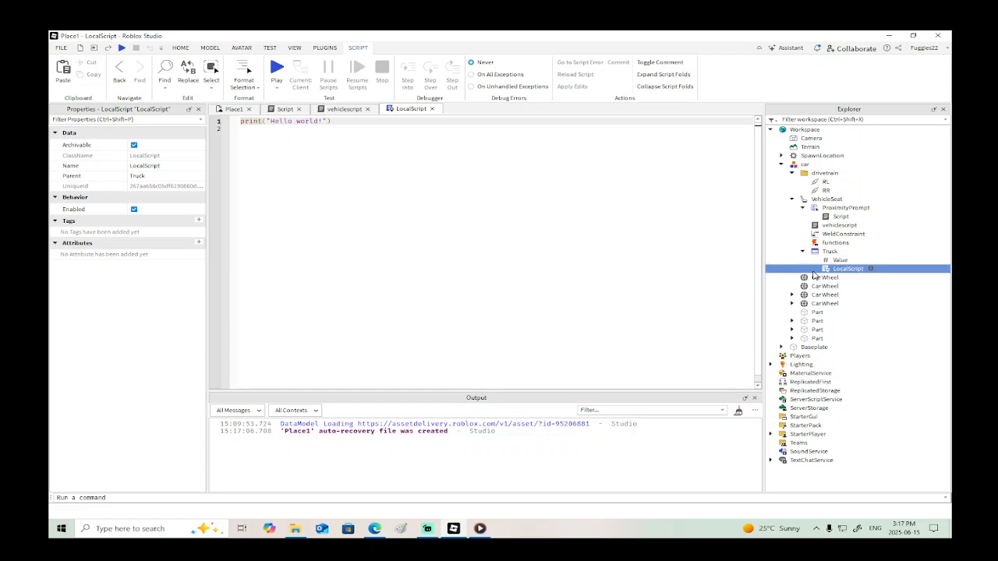
# - Replace the Truck LocalScript's default code with the line local button = script.Parent
pyautogui.click(840, 216)
pyautogui.moveTo(362, 118); pyautogui.dragTo(239, 120)
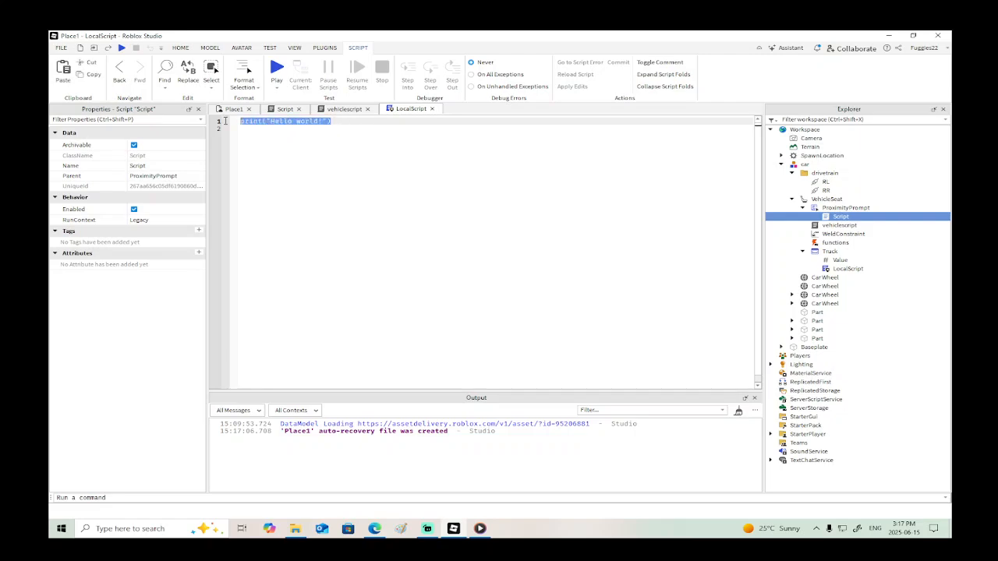
pyautogui.press('BackSpace')
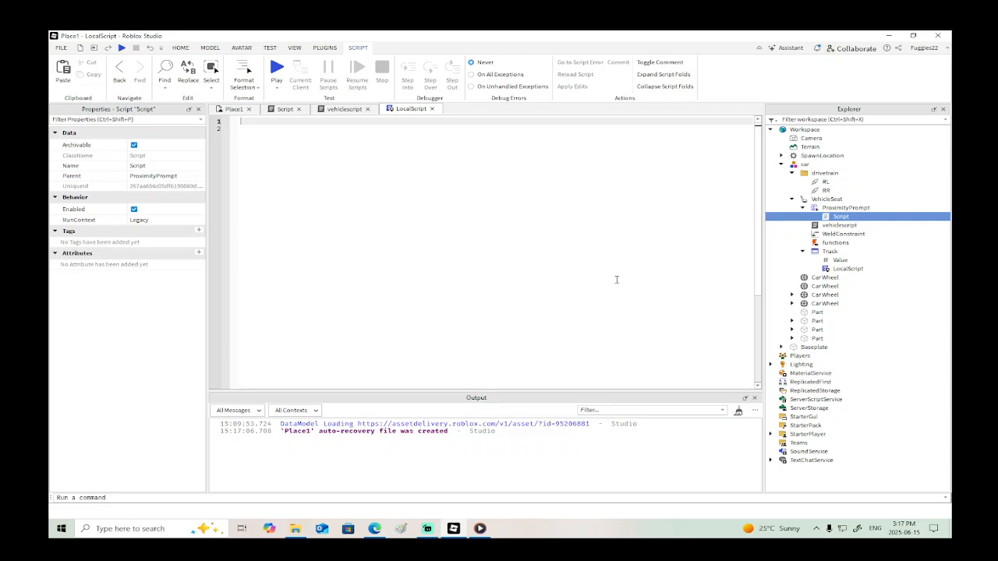
pyautogui.press('Return')
pyautogui.press('Return')
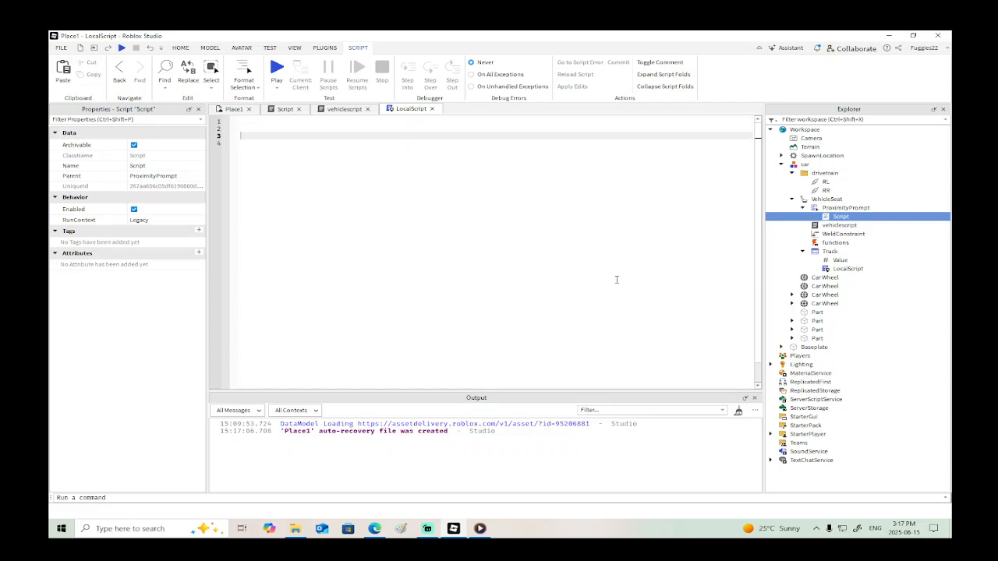
pyautogui.write('local ')
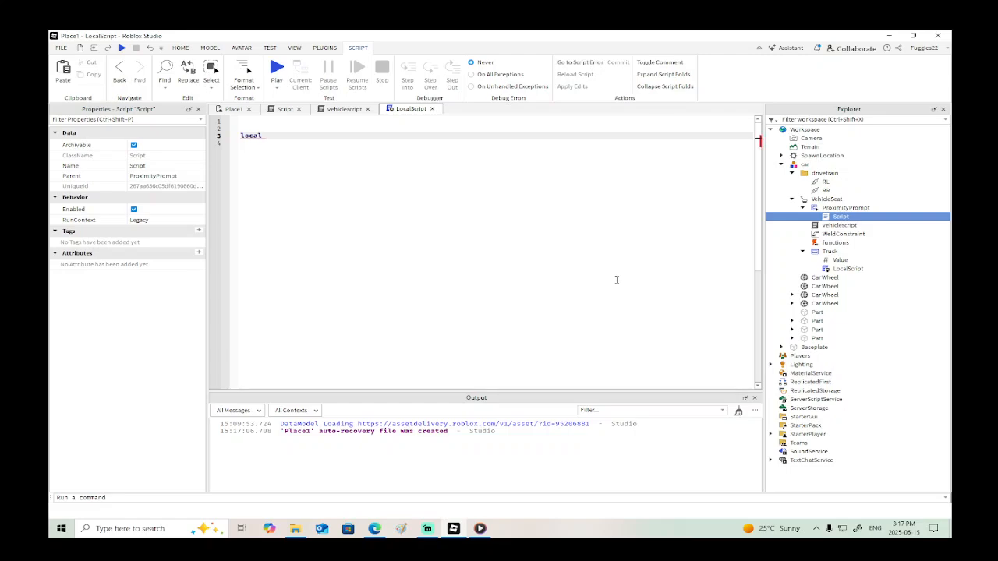
pyautogui.write('button = script.Parent')
pyautogui.press('Return')
pyautogui.press('Return')
# - Begin a button.t reference below the button variable in the LocalScript
pyautogui.write('button')
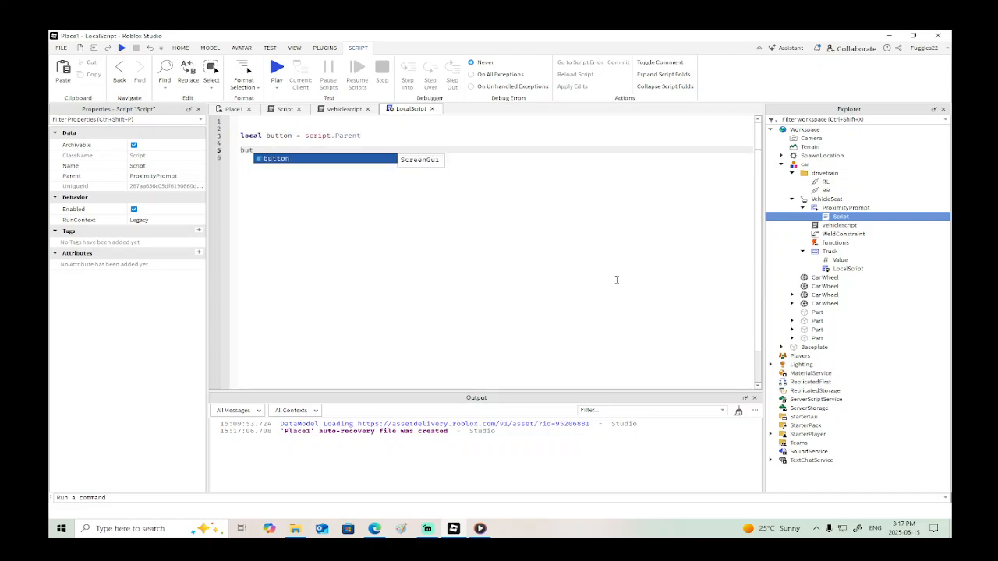
pyautogui.write('.t')
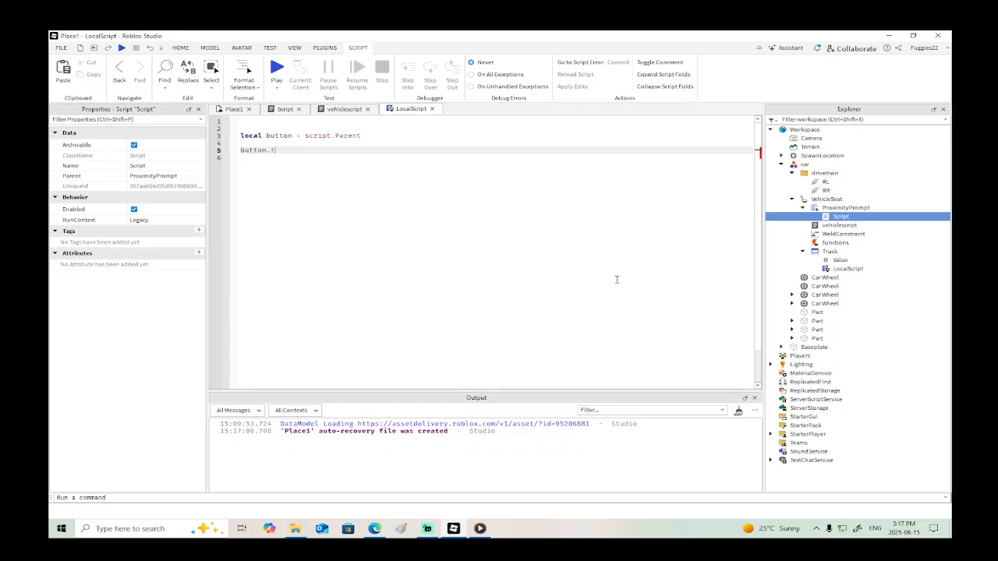
pyautogui.write('ri')
pyautogui.press('BackSpace')
pyautogui.press('BackSpace')
pyautogui.press('BackSpace')
pyautogui.write('button.t')
# - Transfer the button variable and the partial button.t line into the ProximityPrompt's Script, replacing its default code
pyautogui.moveTo(278, 148); pyautogui.dragTo(240, 136)
pyautogui.hotkey('ctrl', 'c')
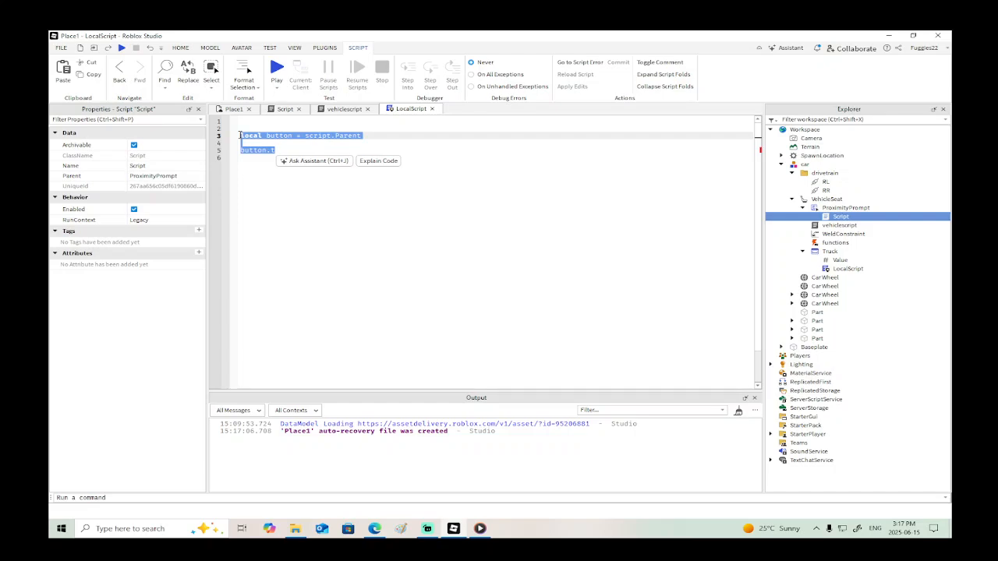
pyautogui.click(282, 108)
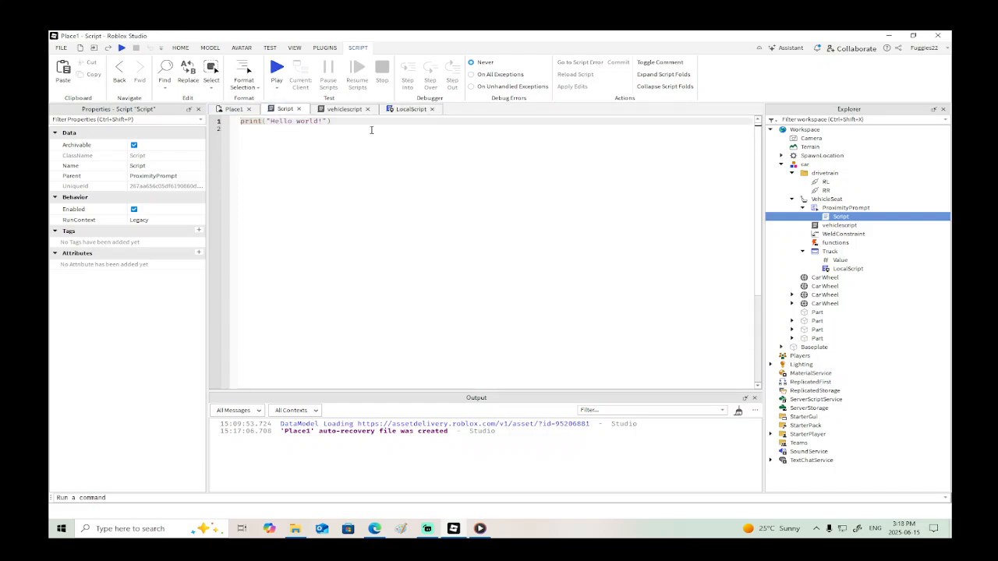
pyautogui.hotkey('ctrl', 'a')
pyautogui.hotkey('ctrl', 'v')
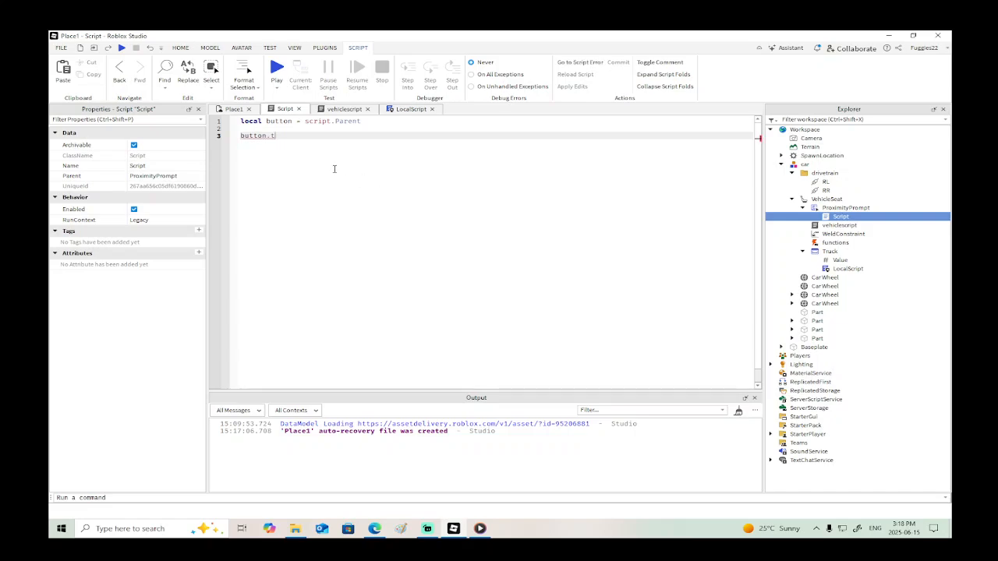
# - Complete the partial line as button.TriggerEnded:Connect(function() with an empty function body
pyautogui.write('ton.Tr')
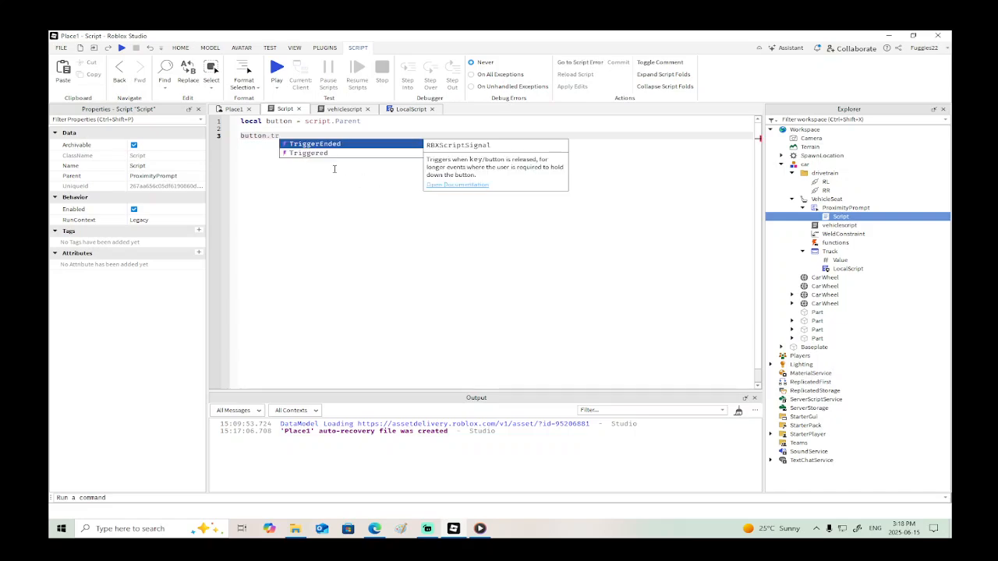
pyautogui.press('Tab')
pyautogui.write(':')
pyautogui.press('Tab')
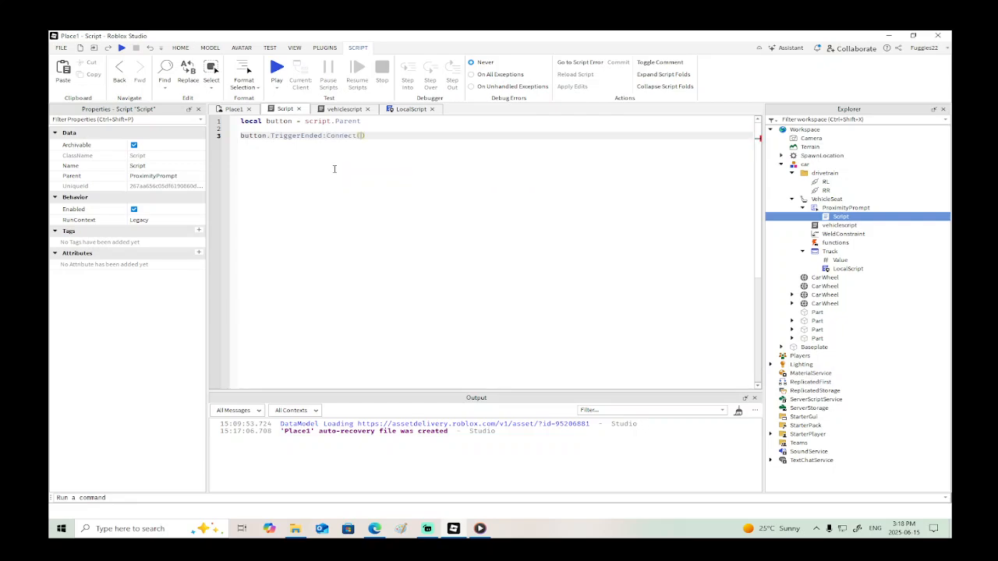
pyautogui.write('(f')
pyautogui.press('Tab')
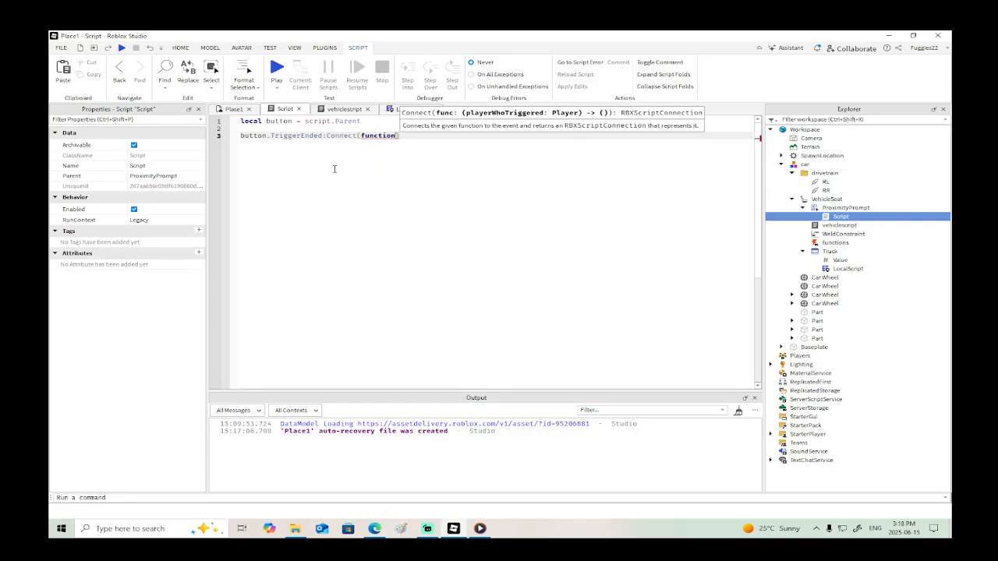
pyautogui.write('()')
pyautogui.press('Return')
pyautogui.press('Return')
pyautogui.press('Return')
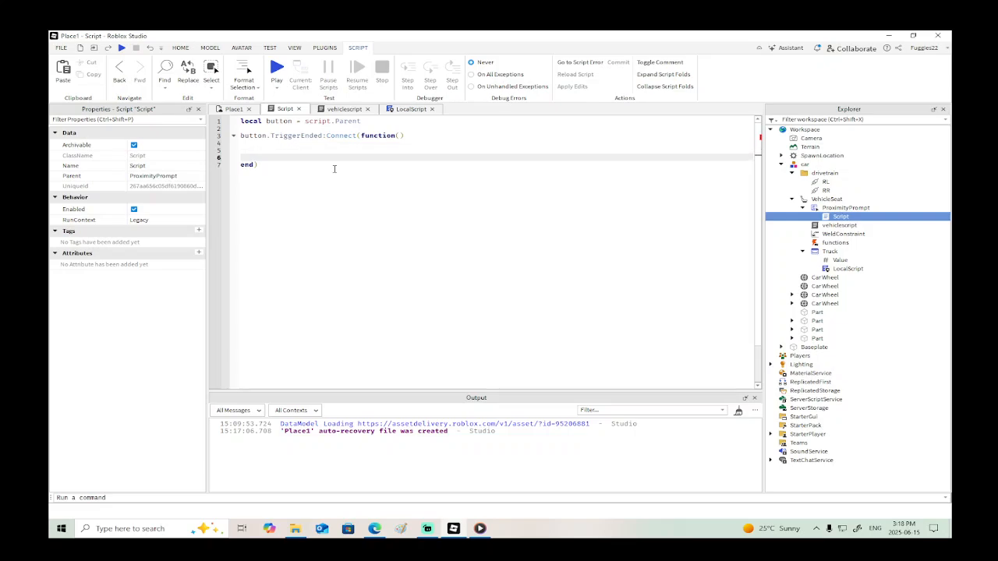
# - Add a player parameter to the TriggerEnded function
pyautogui.click(400, 135)
pyautogui.write('player')
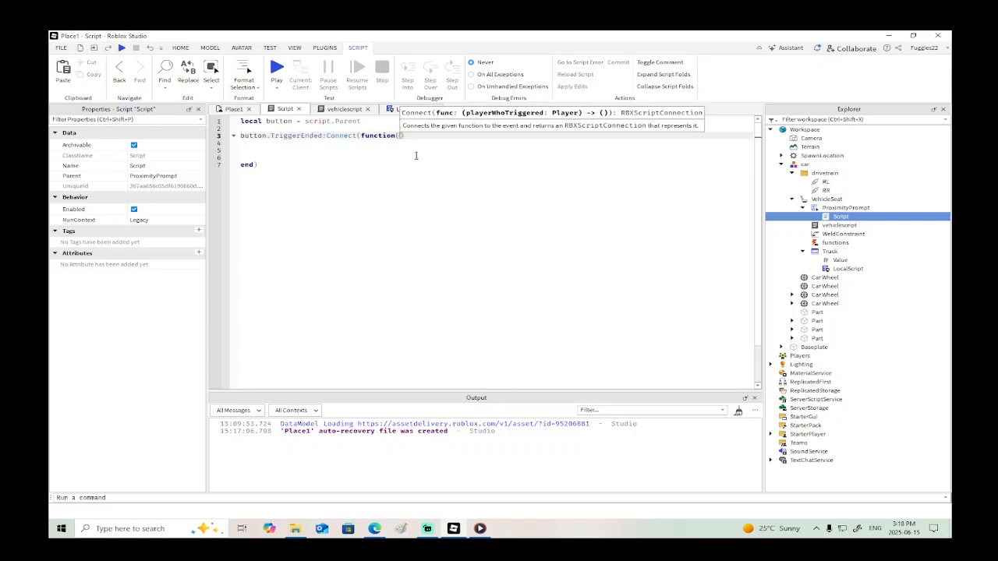
pyautogui.click(376, 141)
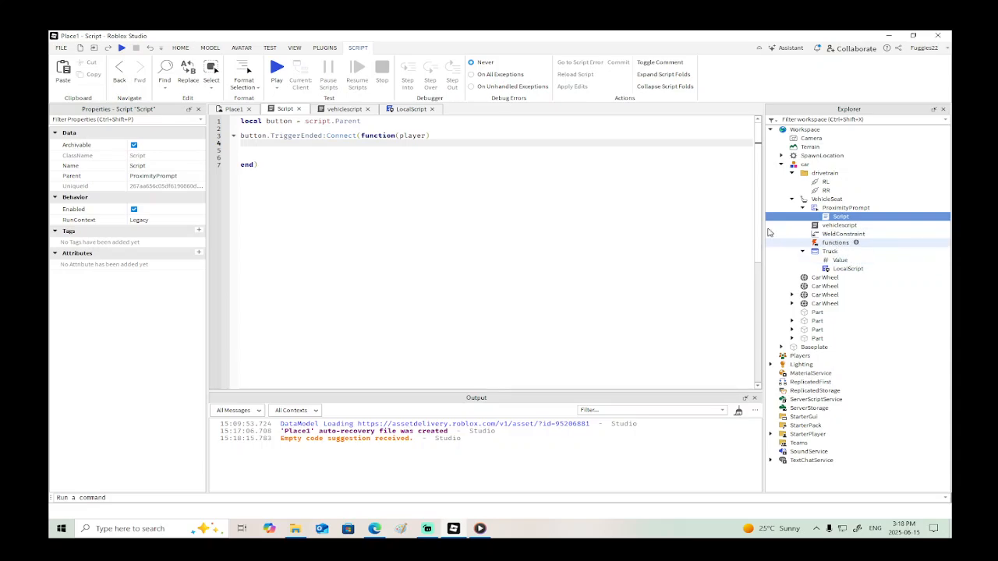
# - Declare local ui = script.Parent.Parent.Truck below the button variable
pyautogui.click(362, 122)
pyautogui.press('Return')
pyautogui.write('local')
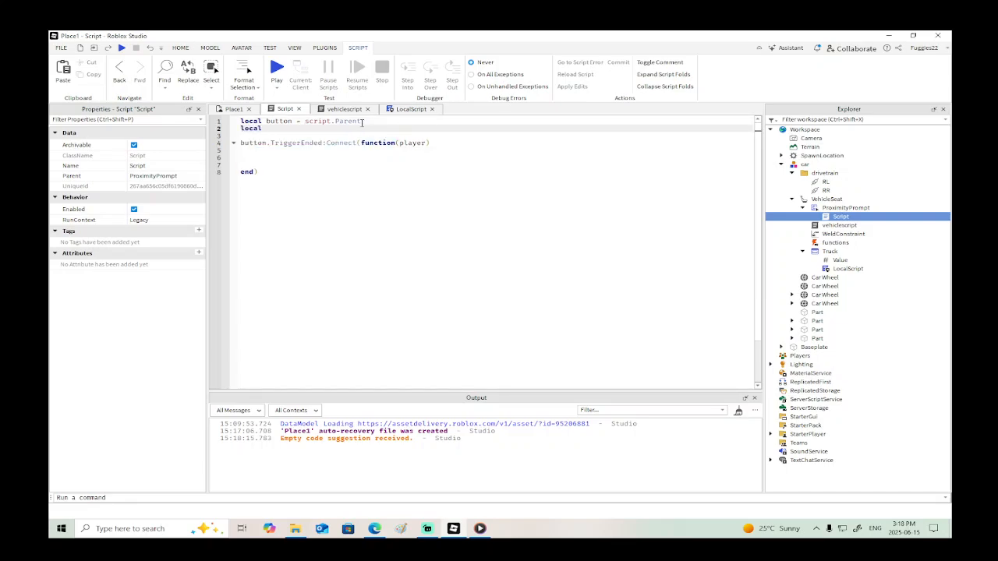
pyautogui.write(' ui = script.Parent.Parent.t')
pyautogui.press('Down')
pyautogui.press('Down')
pyautogui.press('Down')
pyautogui.press('Down')
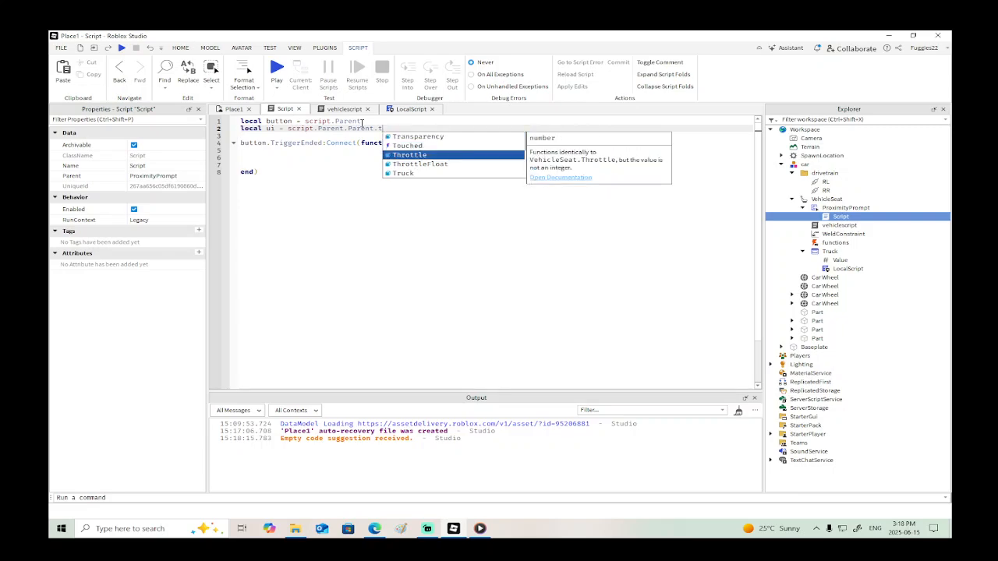
pyautogui.press('Tab')
# - Inside the TriggerEnded function, add ui.Value.Value = script.Parent.Parent.functions
pyautogui.click(346, 153)
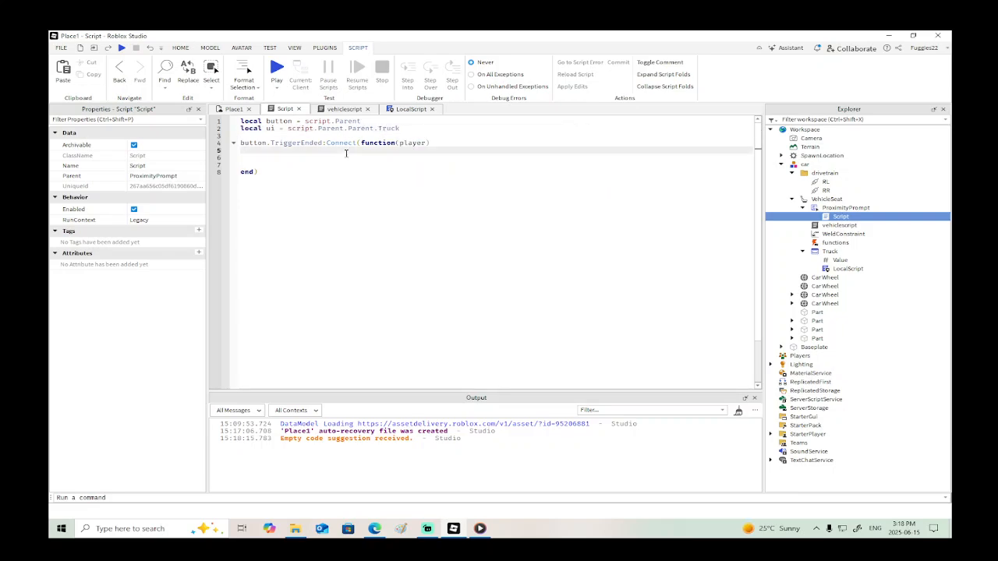
pyautogui.write('ui.')
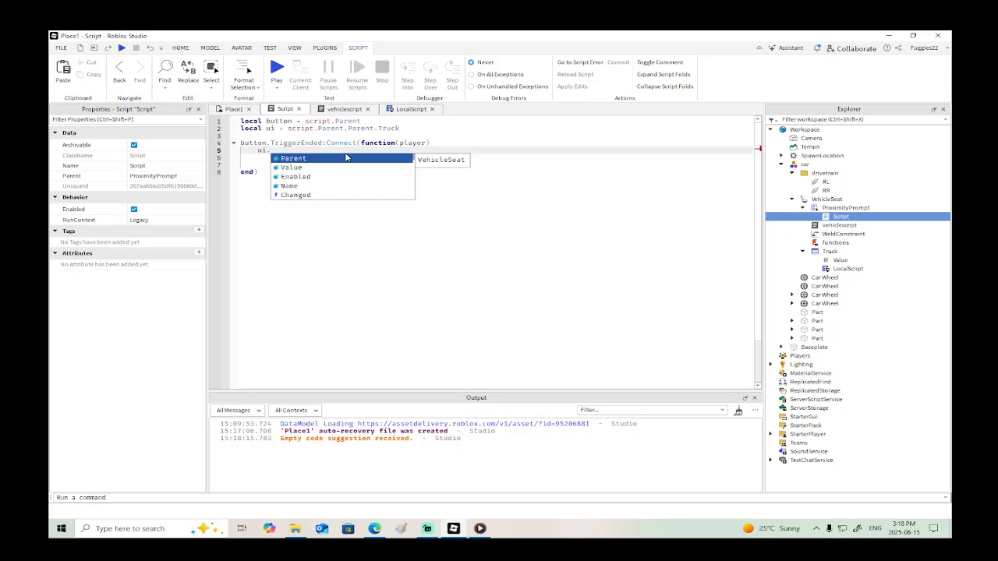
pyautogui.write('Value')
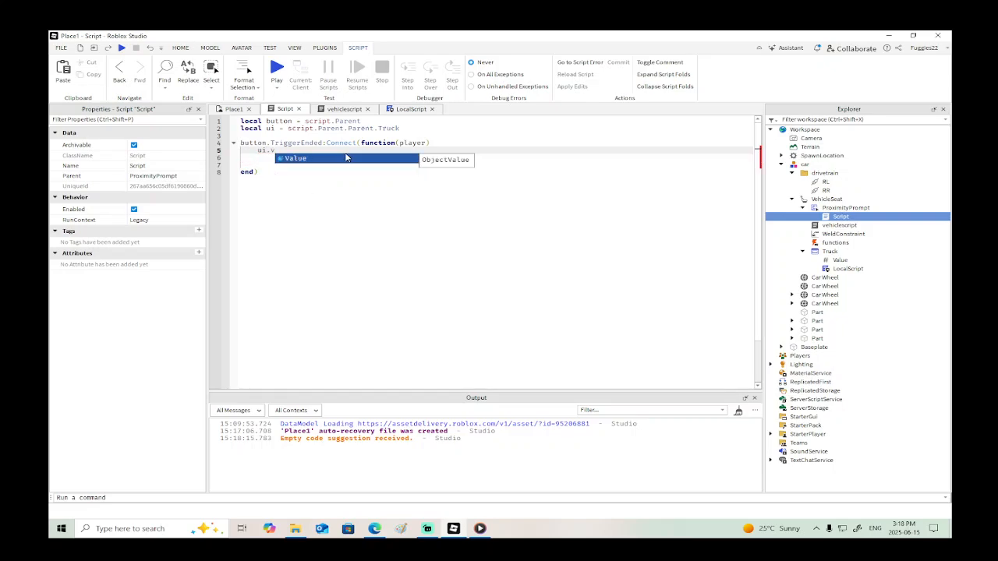
pyautogui.press('Return')
pyautogui.write('.Value')
pyautogui.press('Return')
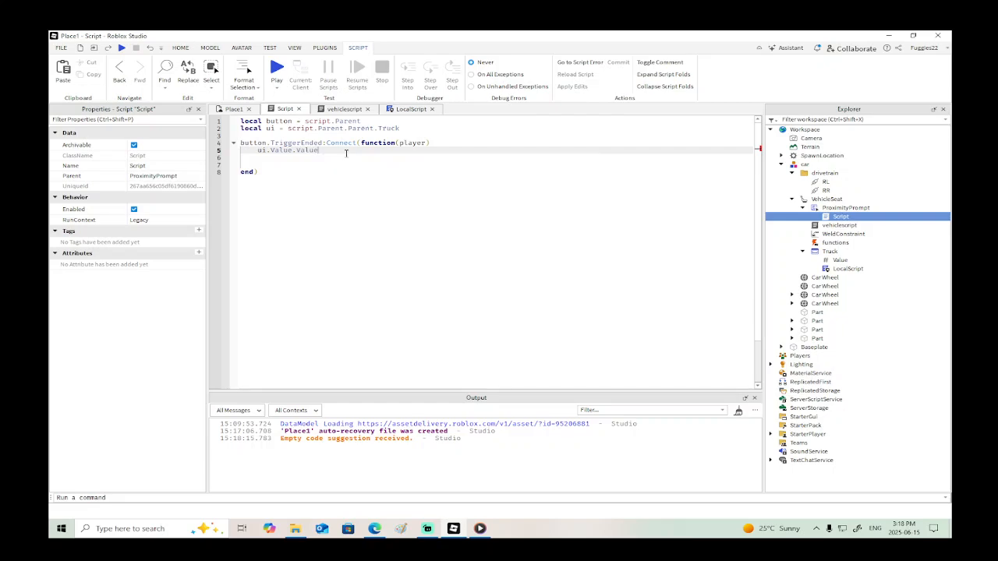
pyautogui.write('= scr')
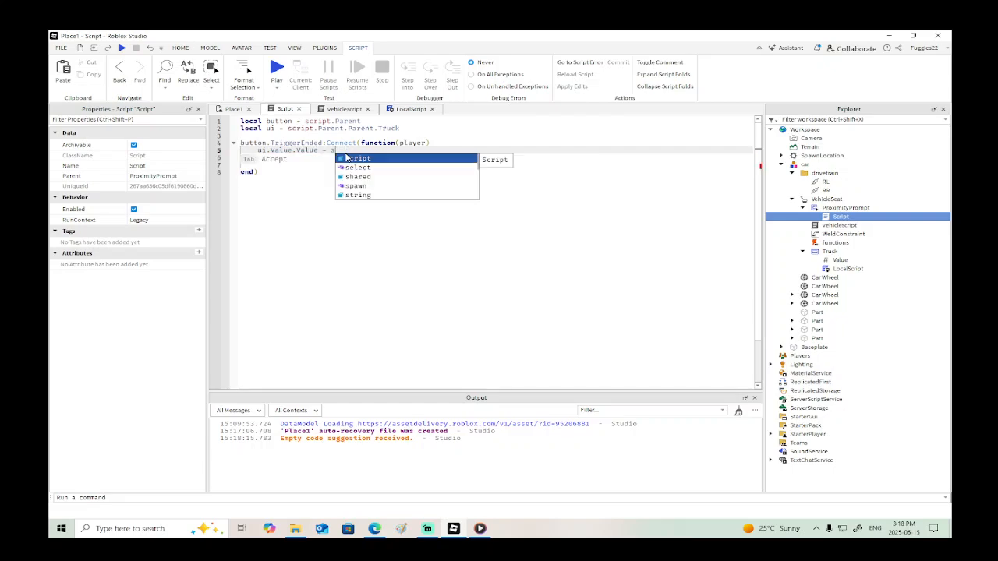
pyautogui.press('Return')
pyautogui.write('.Parent.Parent')
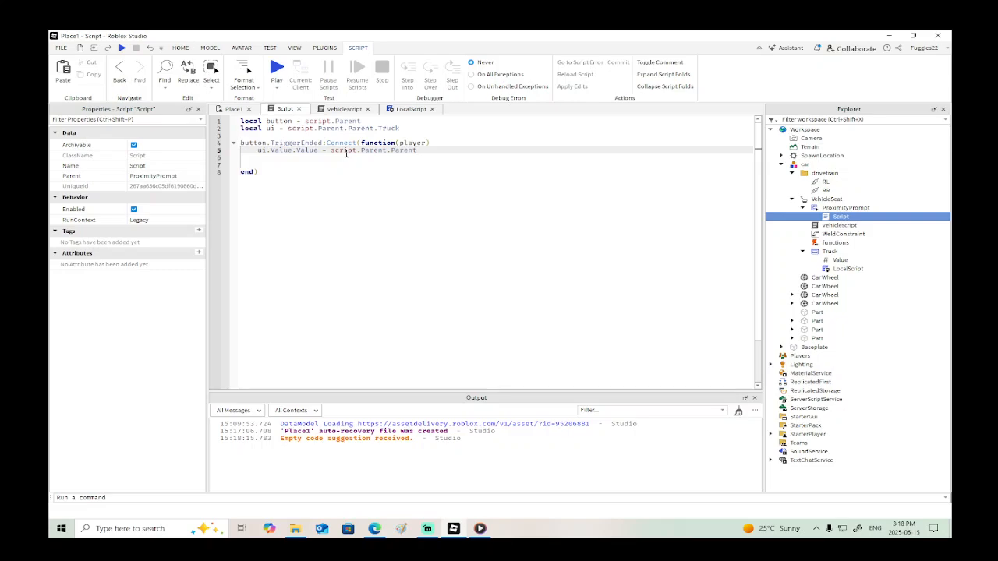
pyautogui.write('.functions')
pyautogui.press('Return')
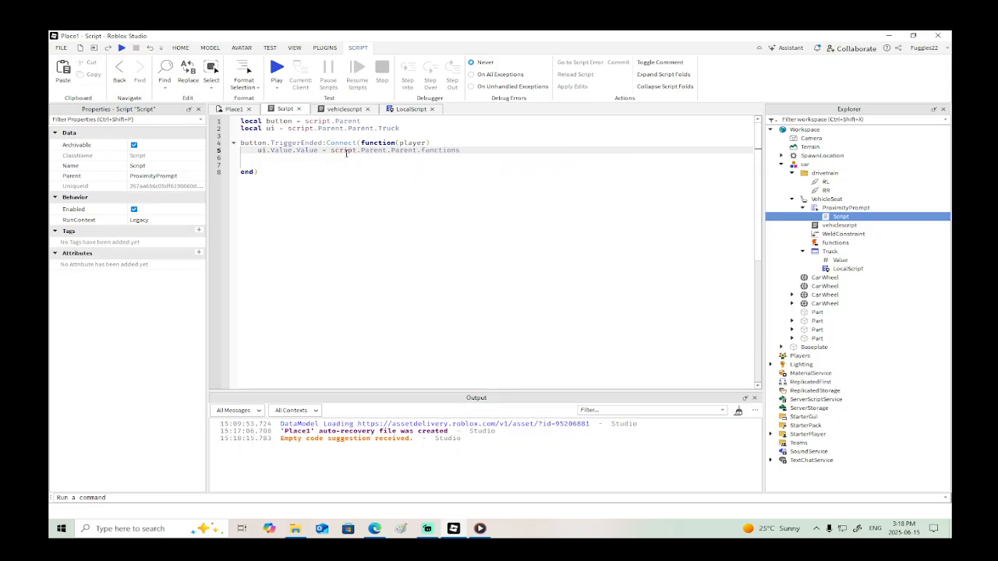
# - Add ui:Clone().Parent = player.PlayerGui as the next line of the TriggerEnded function
pyautogui.press('Return')
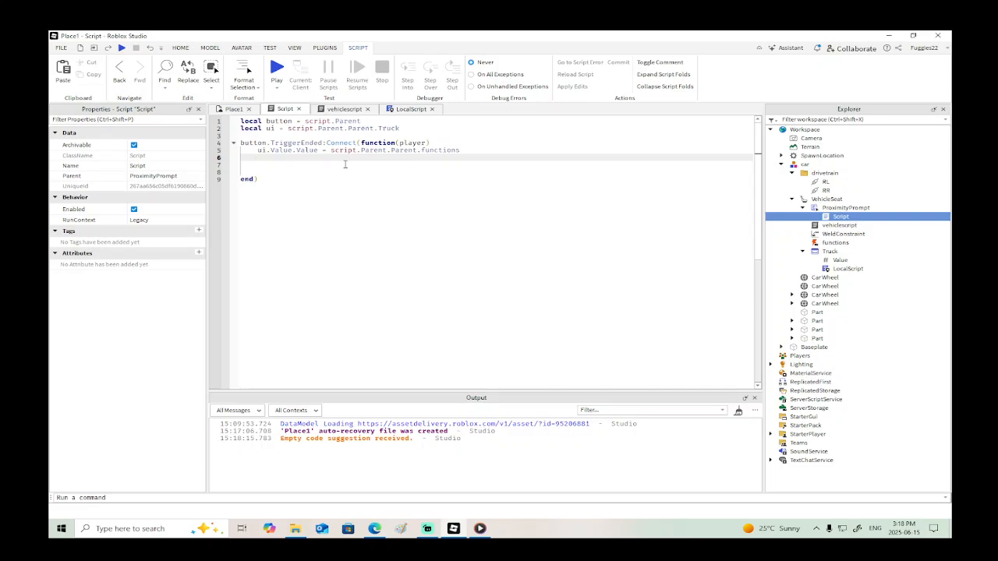
pyautogui.write('ui')
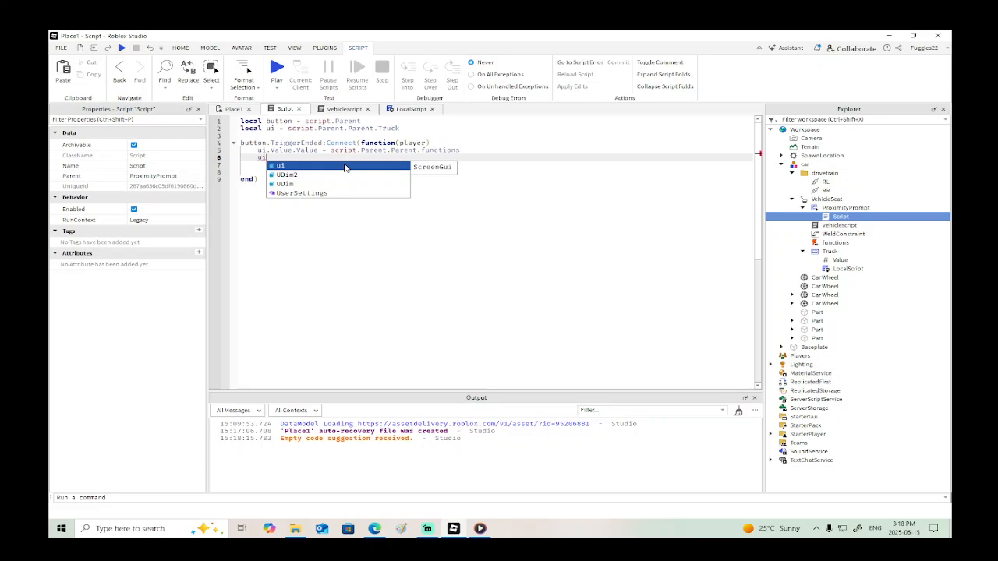
pyautogui.write(':C')
pyautogui.press('Return')
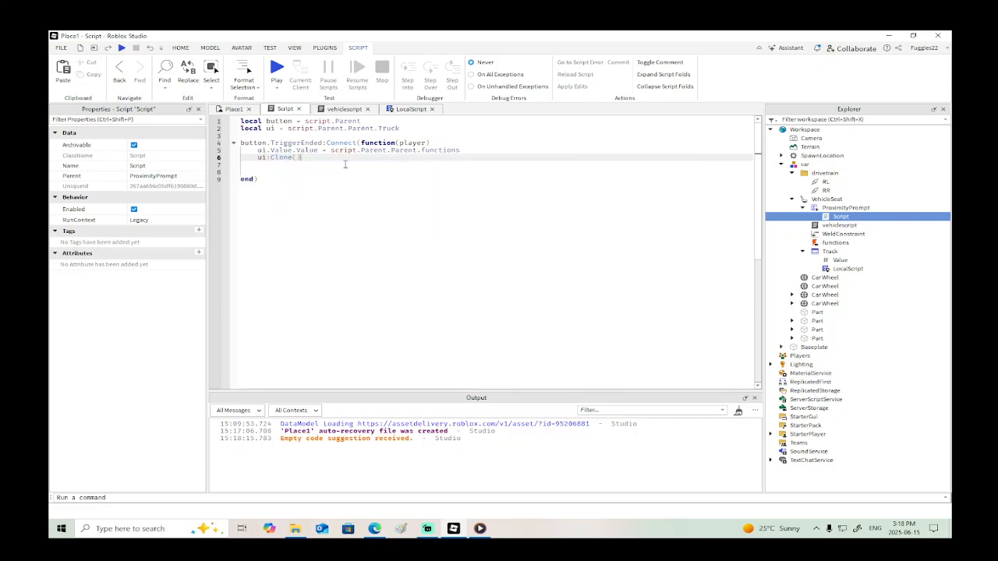
pyautogui.write('.Parent')
pyautogui.press('Return')
pyautogui.write('= player')
pyautogui.press('Return')
pyautogui.write('.')
pyautogui.press('Down')
pyautogui.press('Down')
pyautogui.press('Down')
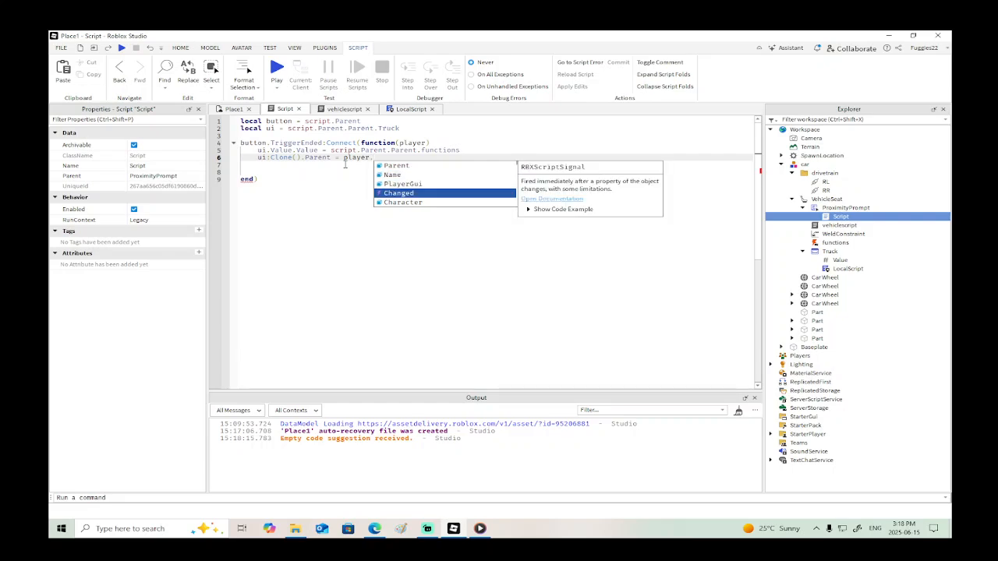
pyautogui.press('Up')
pyautogui.press('Return')
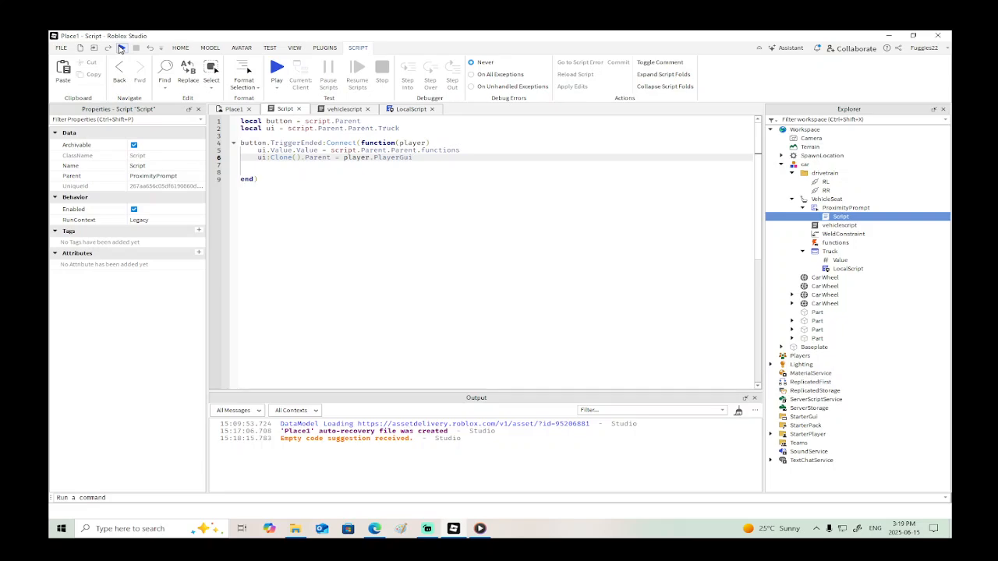
# - Start a playtest and walk the character up to the car's proximity prompt
pyautogui.click(121, 48)
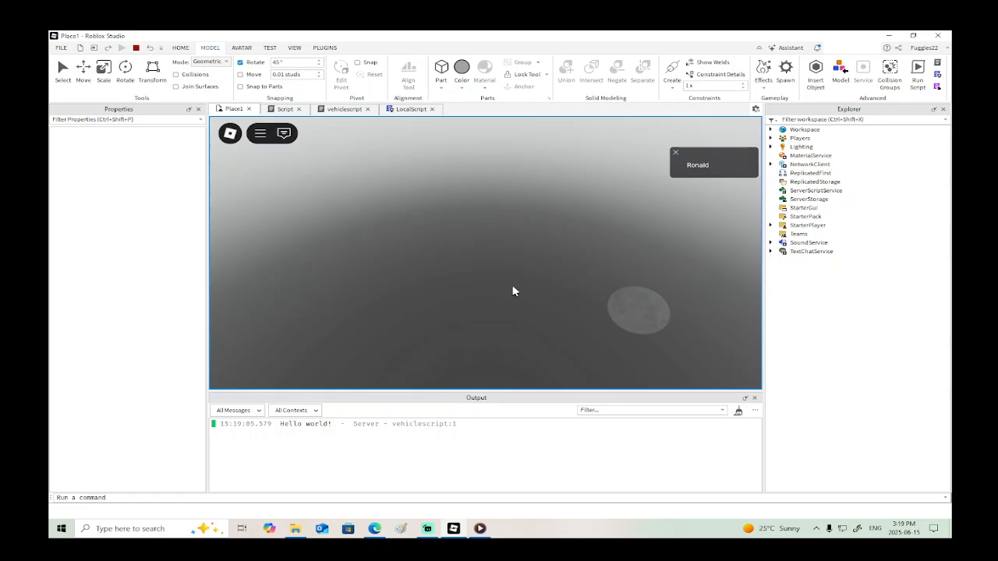
pyautogui.moveTo(519, 289); pyautogui.dragTo(518, 289, button='right')
pyautogui.press('w')
pyautogui.press('w')
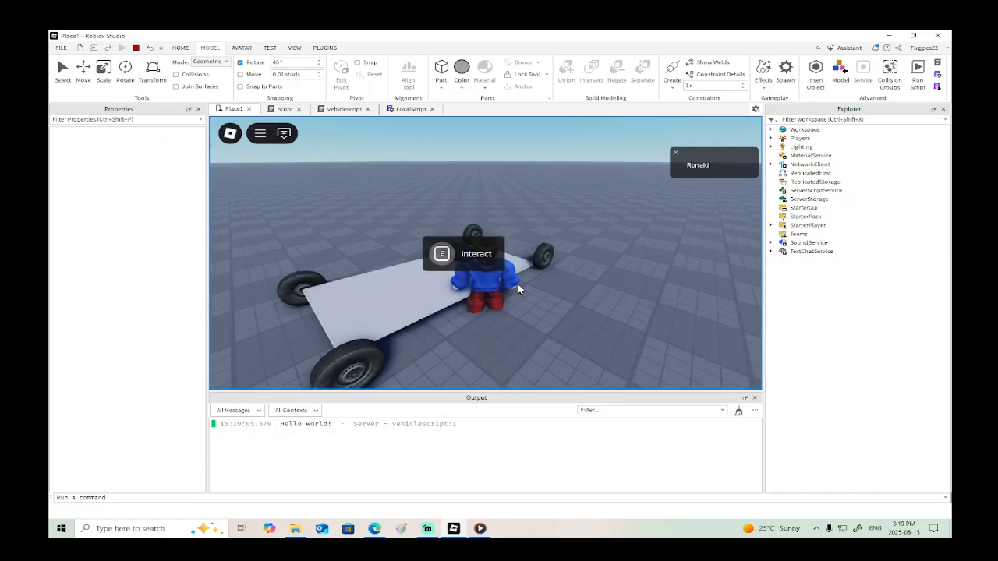
# - Examine the player's PlayerGui for the cloned Truck GUI and its contents, and stop the playtest
pyautogui.click(771, 138)
pyautogui.click(781, 147)
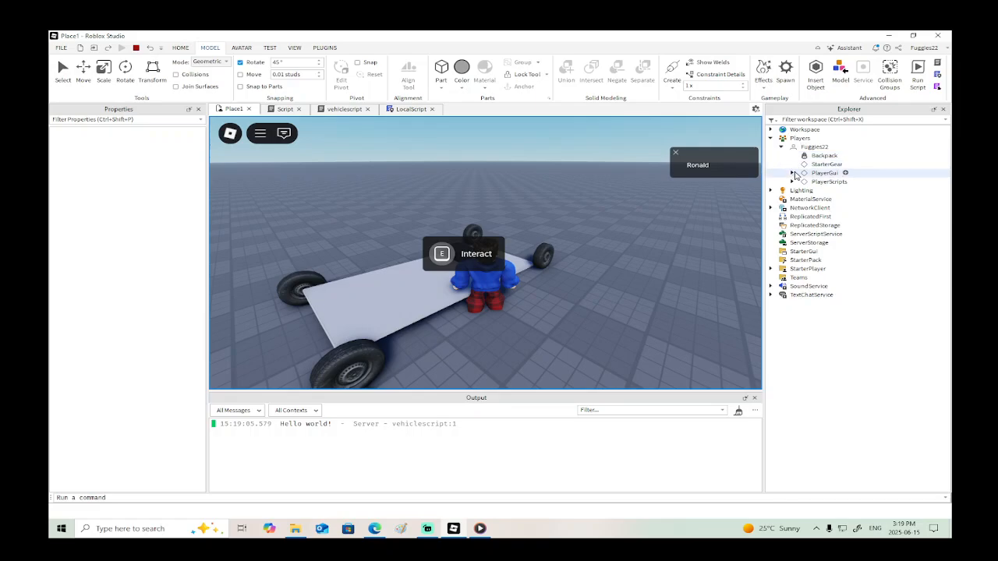
pyautogui.click(792, 173)
pyautogui.click(803, 199)
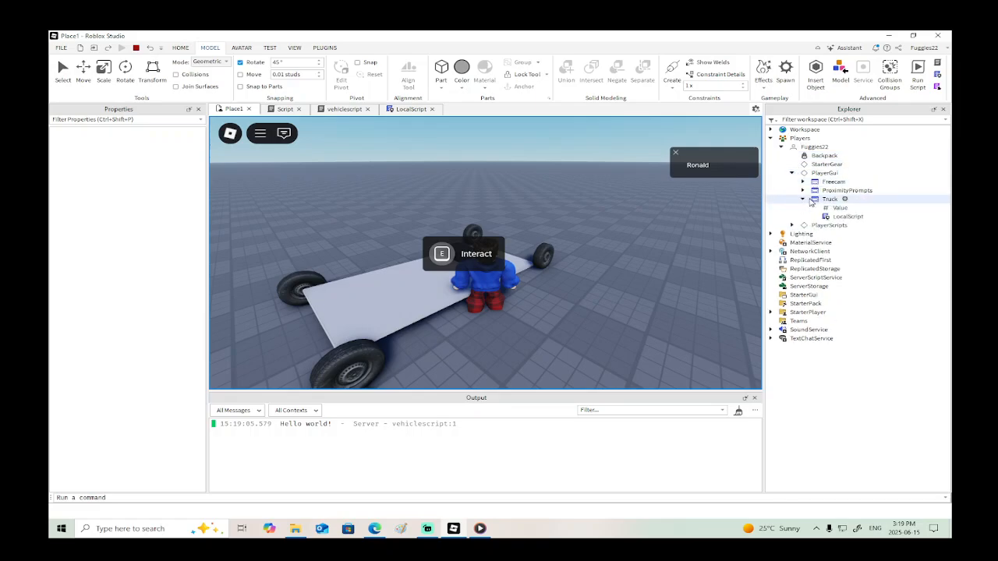
pyautogui.click(137, 47)
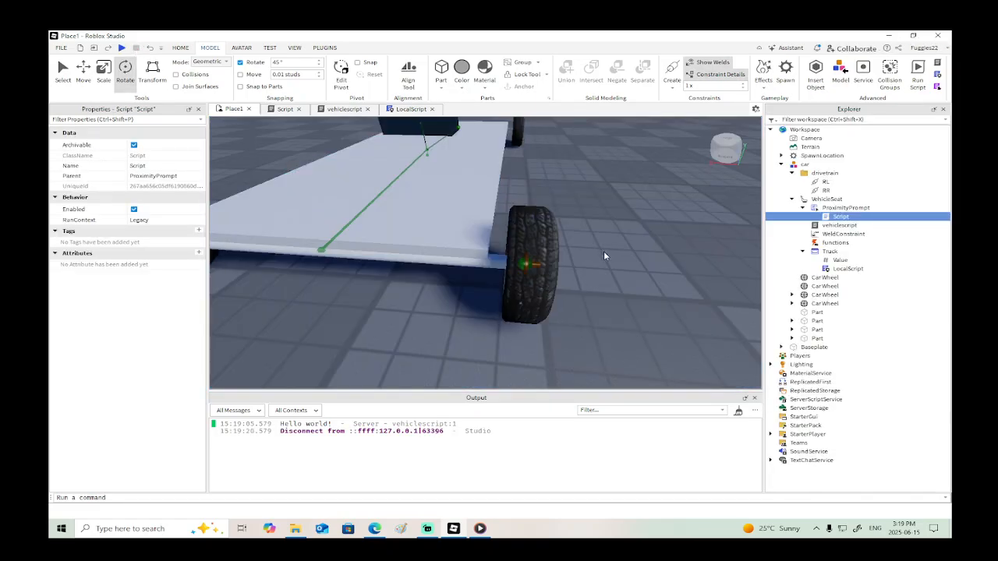
# - Move one attachment of the front axle along the axle to position 2.062, 0, 0
pyautogui.moveTo(584, 241); pyautogui.dragTo(576, 244, button='right')
pyautogui.scroll(-5, 584, 241)
pyautogui.scroll(3, 583, 248)
pyautogui.scroll(-3, 585, 242)
pyautogui.scroll(5, 585, 241)
pyautogui.click(536, 254)
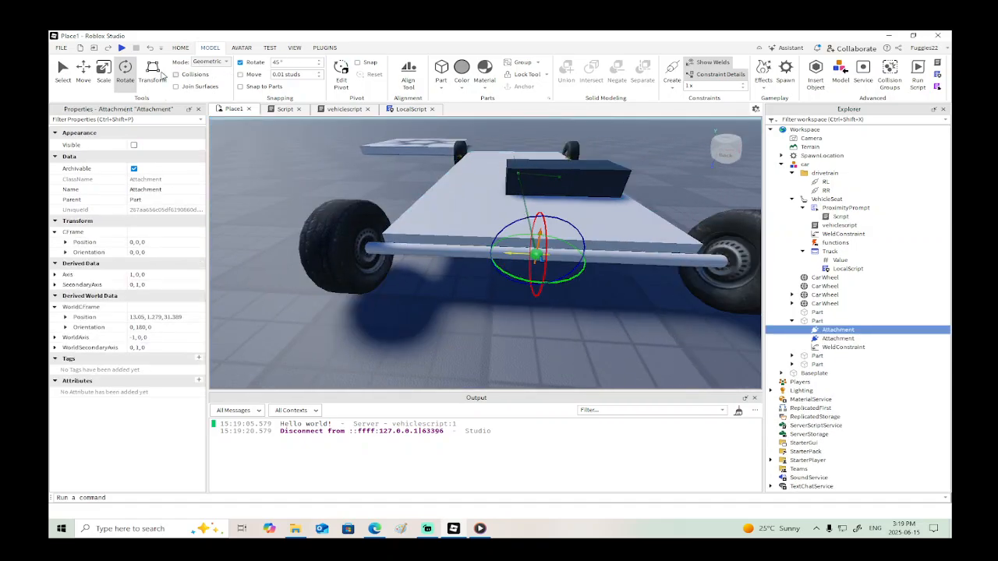
pyautogui.click(83, 72)
pyautogui.moveTo(481, 251); pyautogui.dragTo(434, 252)
pyautogui.moveTo(537, 251); pyautogui.dragTo(556, 276, button='right')
pyautogui.rightClick(556, 275)
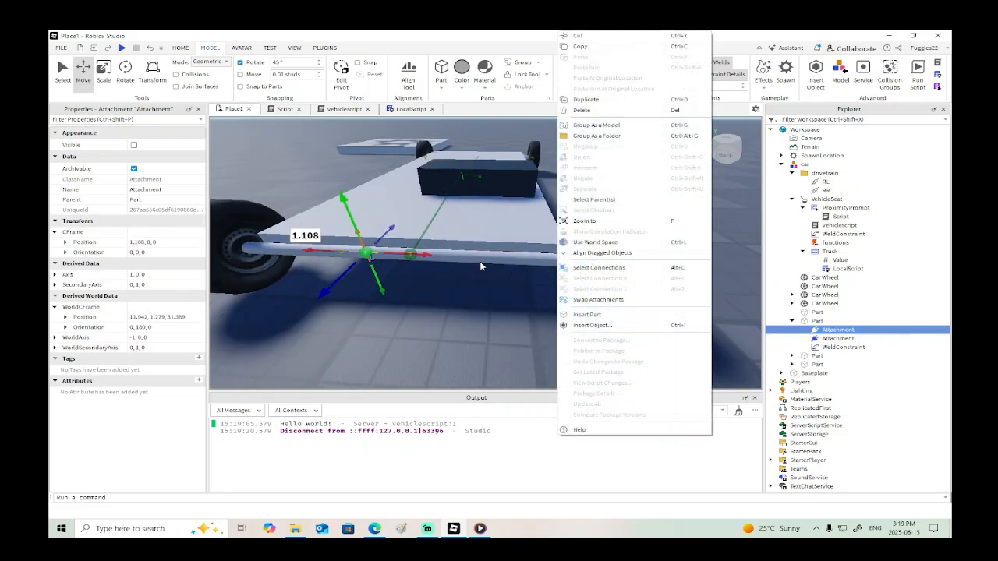
pyautogui.click(429, 252)
pyautogui.moveTo(429, 253); pyautogui.dragTo(392, 252)
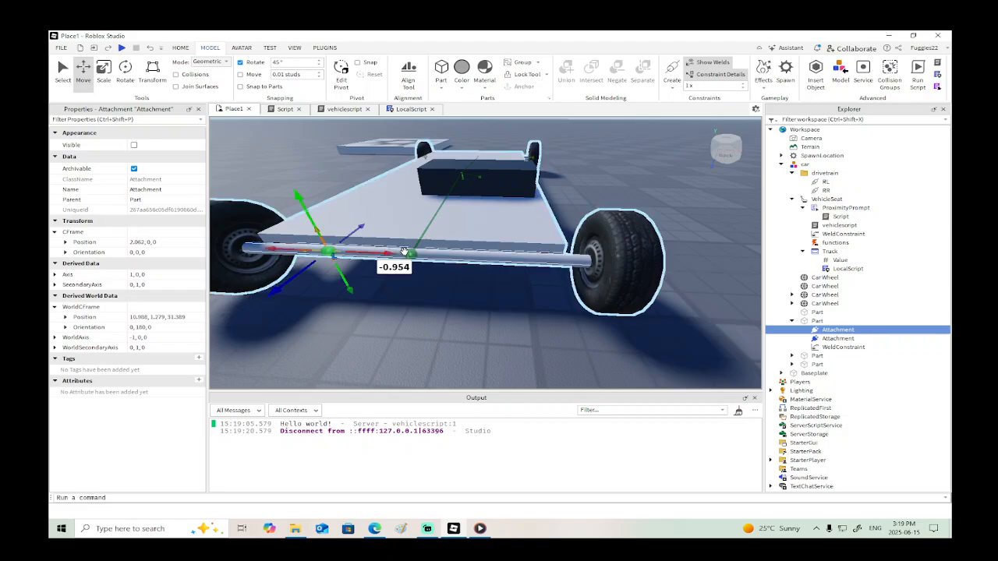
# - Move the front axle's other attachment in the opposite direction to position -2.419, 0, 0
pyautogui.click(413, 254)
pyautogui.moveTo(473, 256); pyautogui.dragTo(573, 263)
pyautogui.press('a')
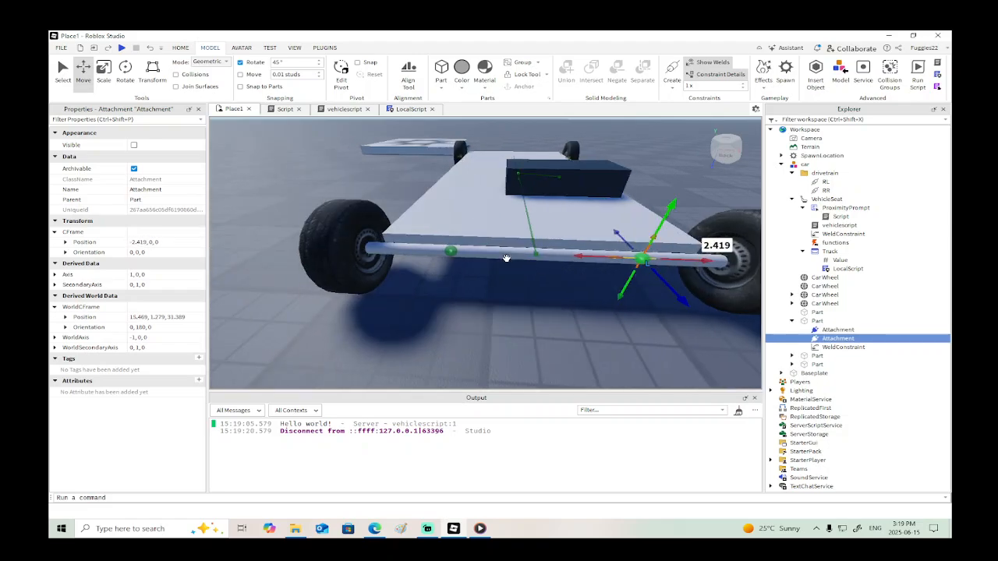
# - Insert an Attachment into the front Car Wheel on the side of the 2.062 axle attachment
pyautogui.click(341, 239)
pyautogui.rightClick(811, 287)
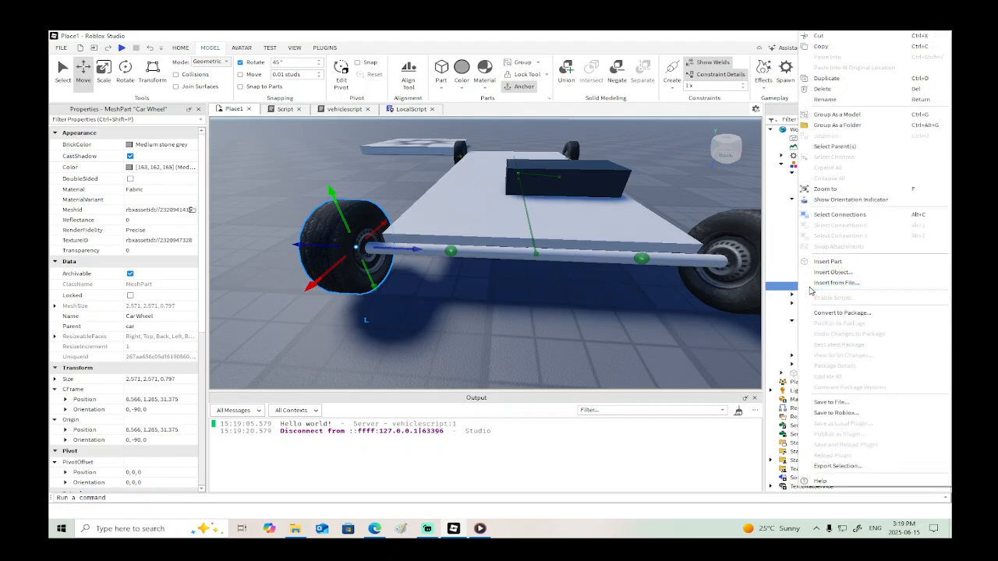
pyautogui.click(821, 271)
pyautogui.write('at')
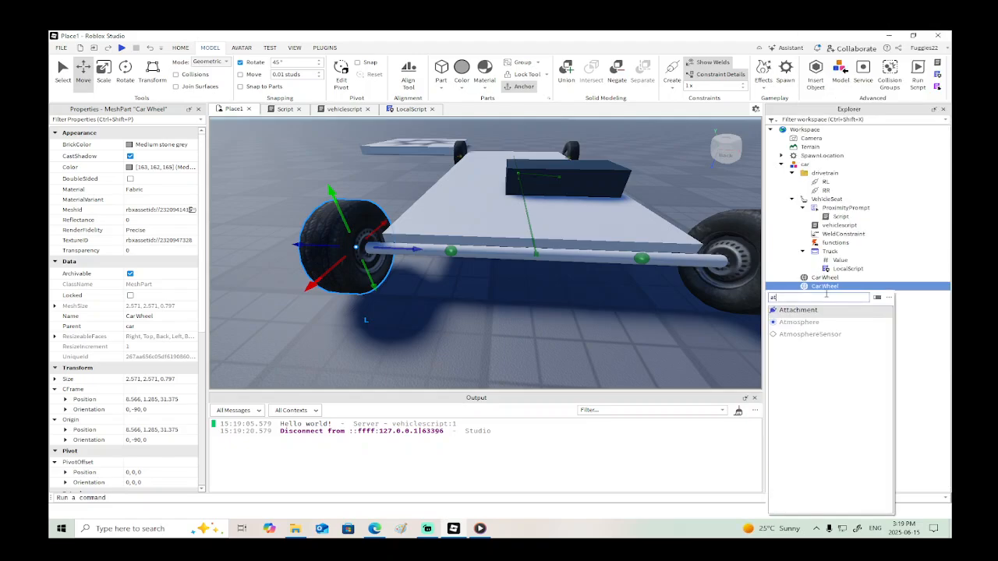
pyautogui.click(806, 313)
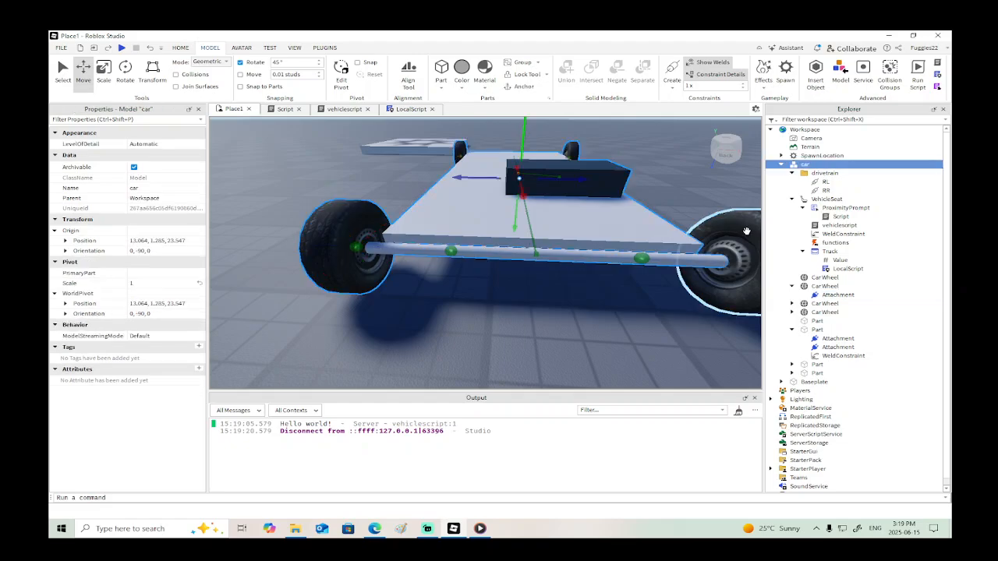
# - Insert an Attachment into the opposite front Car Wheel
pyautogui.click(815, 277)
pyautogui.rightClick(815, 277)
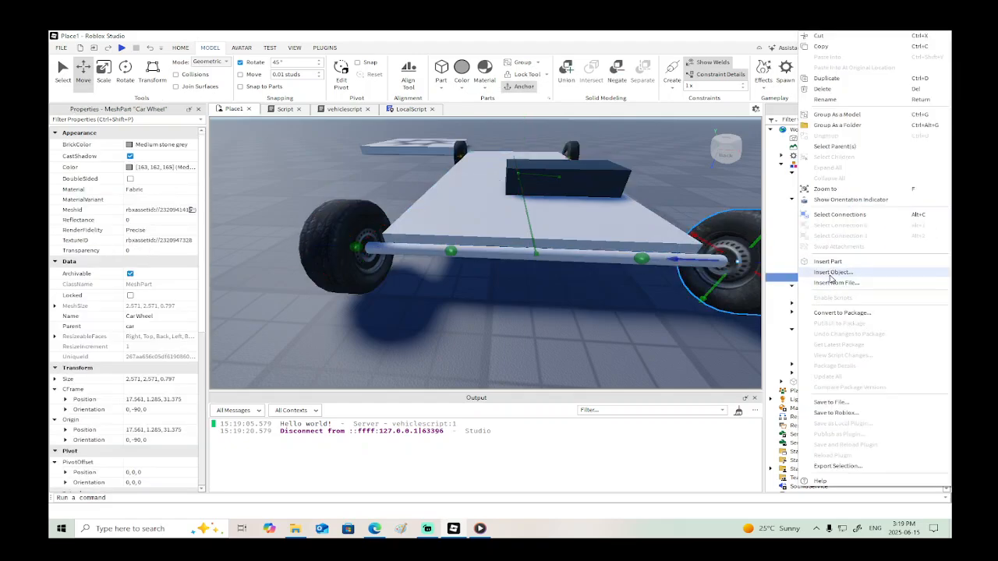
pyautogui.click(833, 278)
pyautogui.write('att')
pyautogui.click(803, 302)
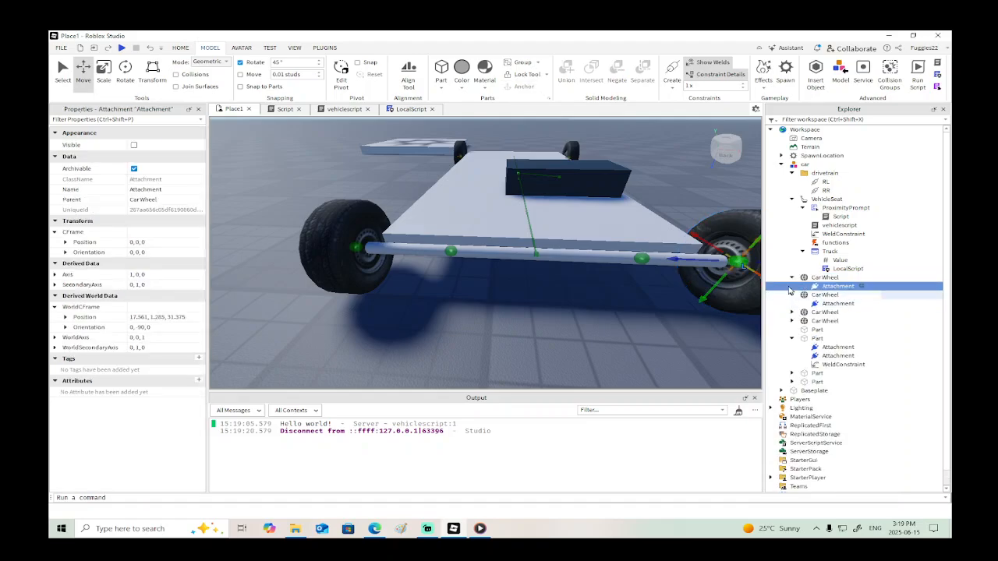
# - Create a cylindrical constraint from the 2.062 axle attachment to the attachment in the adjacent front wheel
pyautogui.click(449, 254)
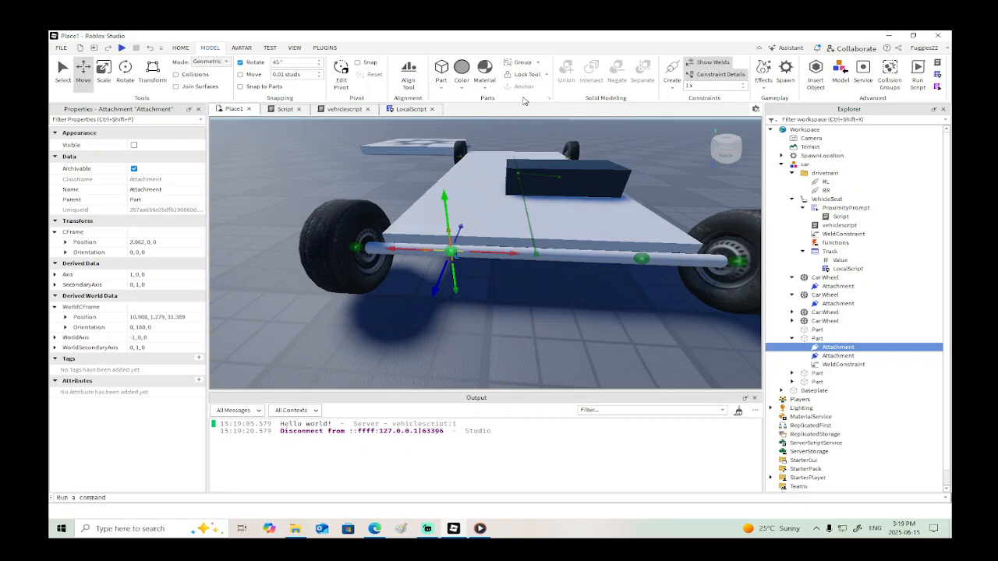
pyautogui.click(674, 75)
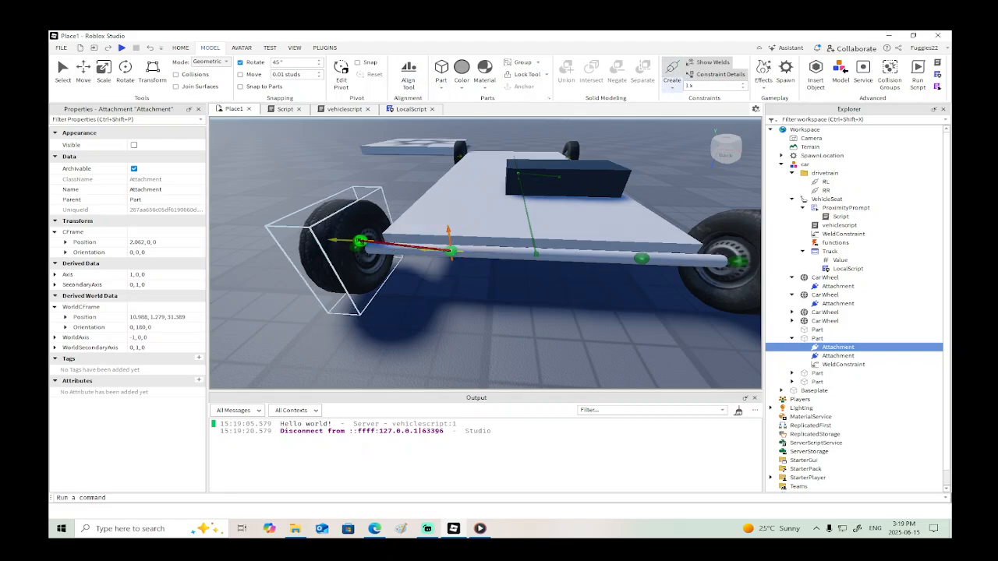
pyautogui.click(353, 248)
pyautogui.click(355, 248)
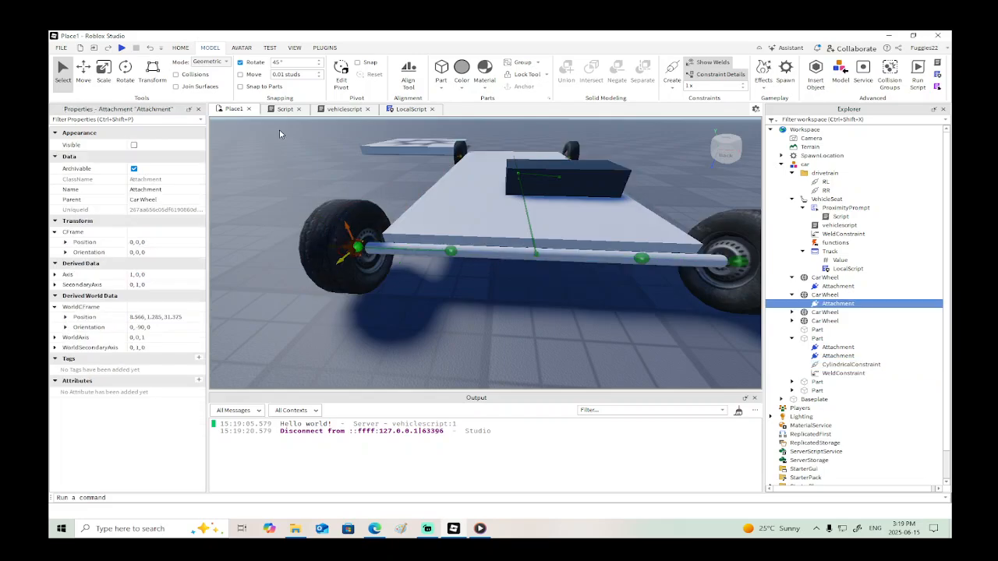
# - Rotate that wheel's attachment to orientation 0, -90, 0 and copy its world position 8.566, 1.285, 31.375 to the paired axle attachment
pyautogui.hotkey('ctrl', '2')
pyautogui.moveTo(351, 271); pyautogui.dragTo(293, 253)
pyautogui.click(155, 317)
pyautogui.hotkey('ctrl', 'c')
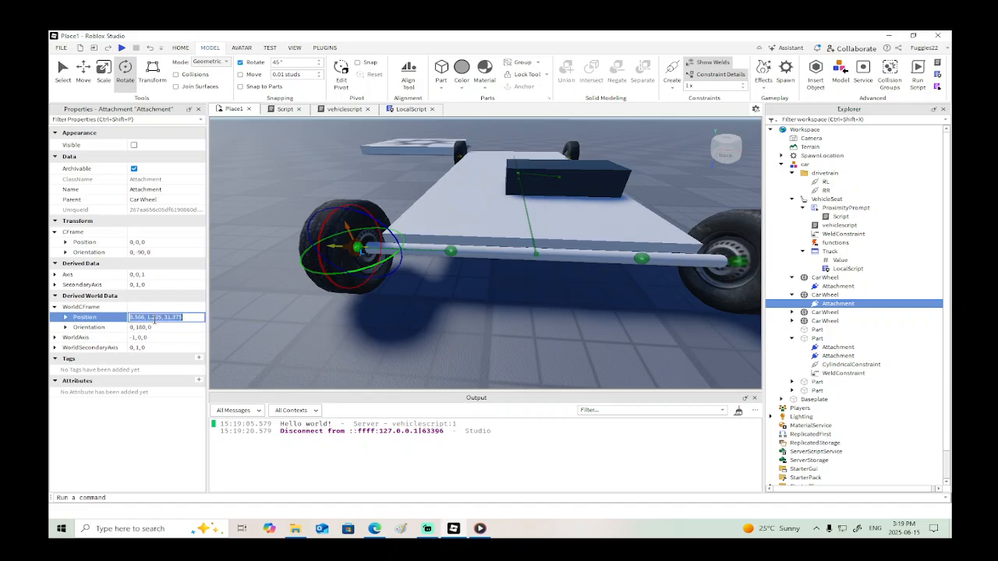
pyautogui.click(451, 250)
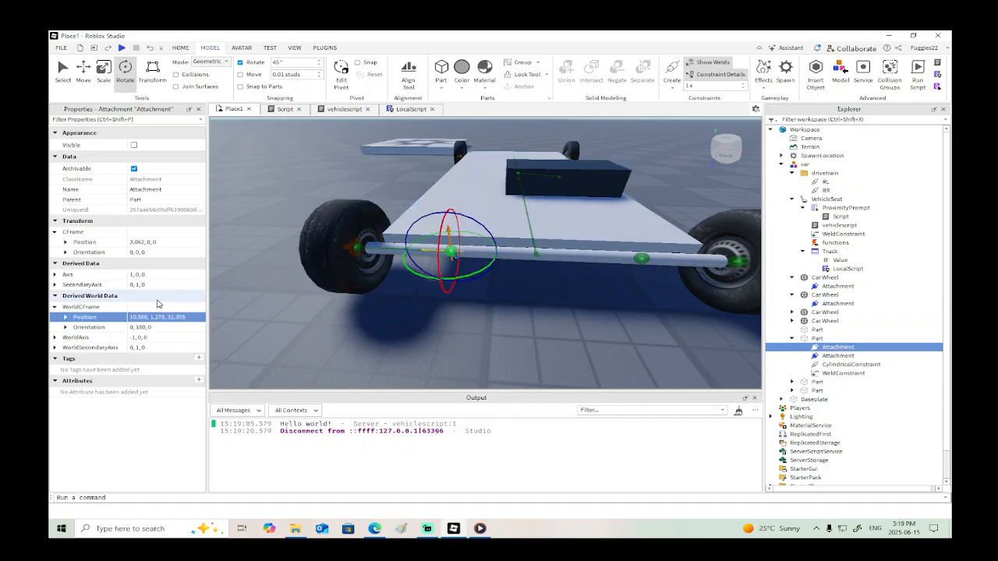
pyautogui.click(195, 318)
pyautogui.hotkey('ctrl', 'v')
pyautogui.press('Return')
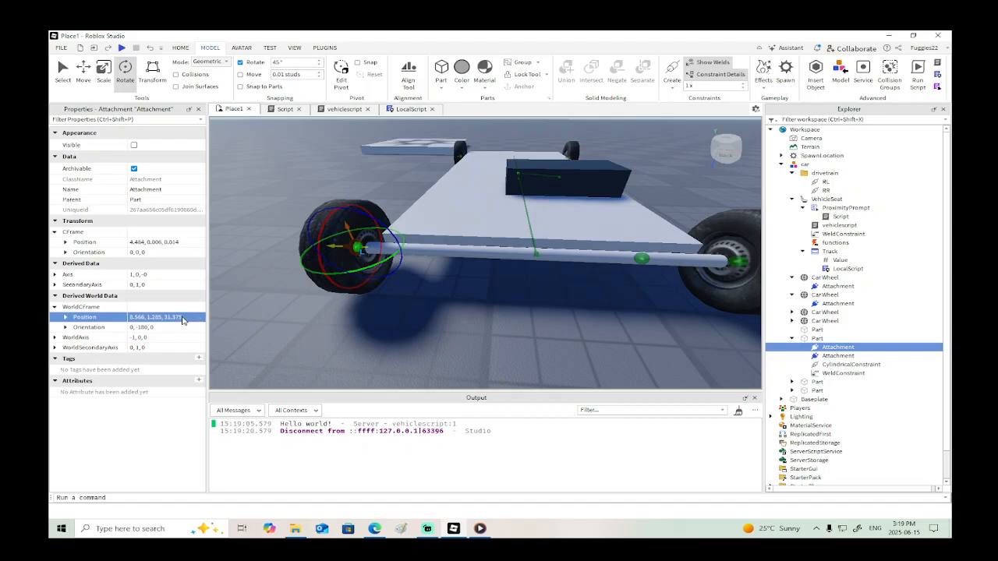
# - Create a cylindrical constraint from the remaining axle attachment to the attachment in the other front wheel
pyautogui.moveTo(482, 318); pyautogui.dragTo(479, 322, button='right')
pyautogui.press('d')
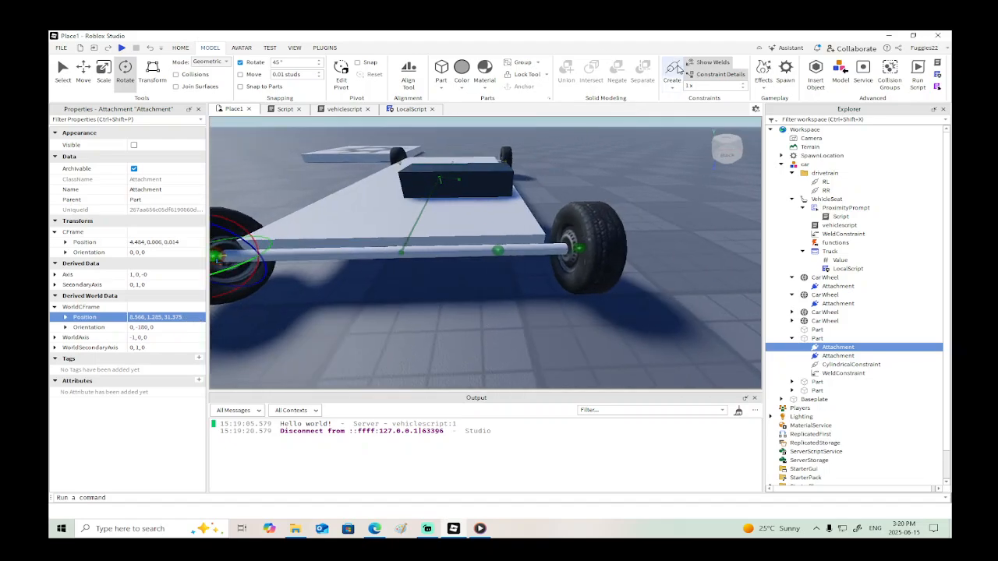
pyautogui.click(676, 69)
pyautogui.press('Escape')
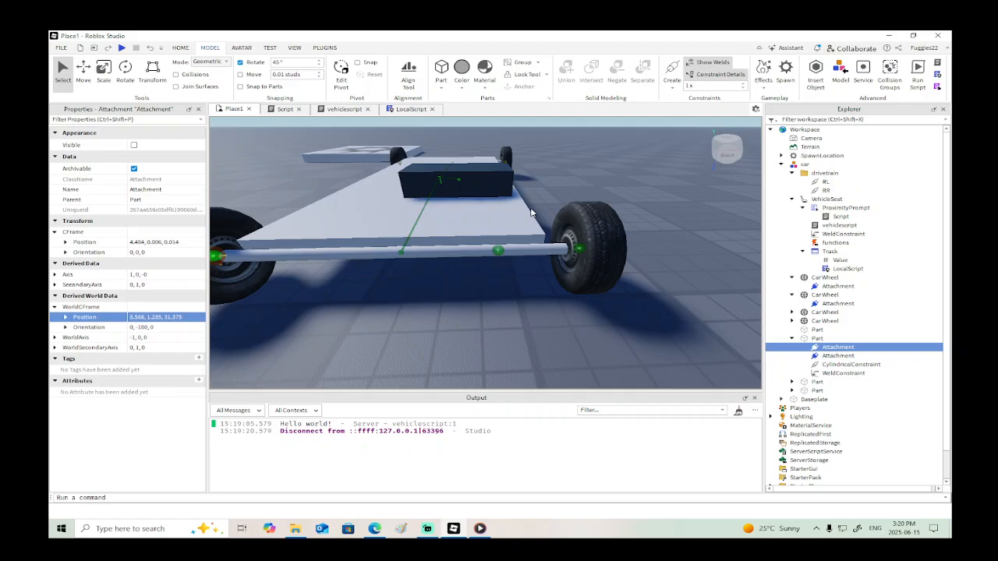
pyautogui.click(497, 251)
pyautogui.click(671, 71)
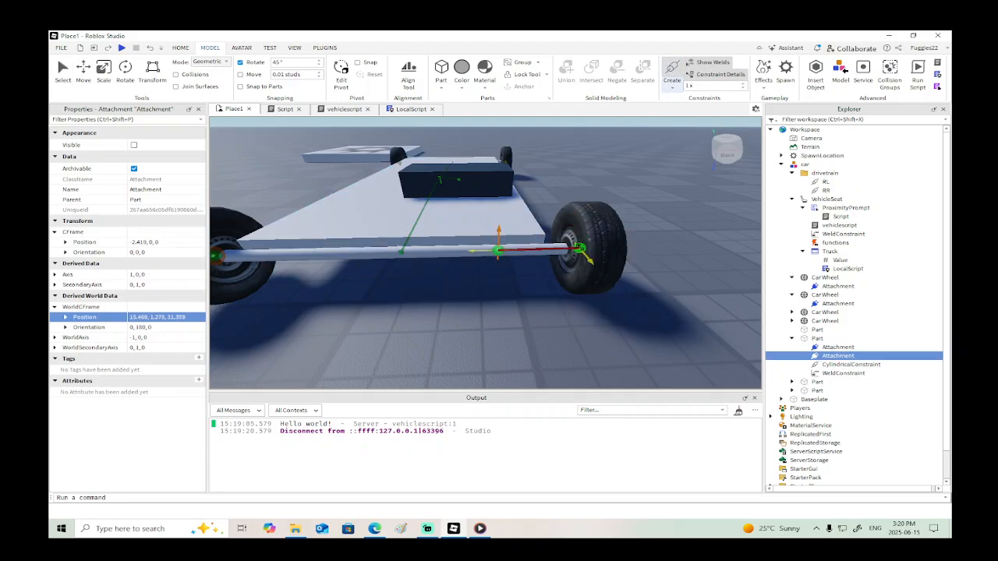
pyautogui.click(577, 248)
pyautogui.click(576, 247)
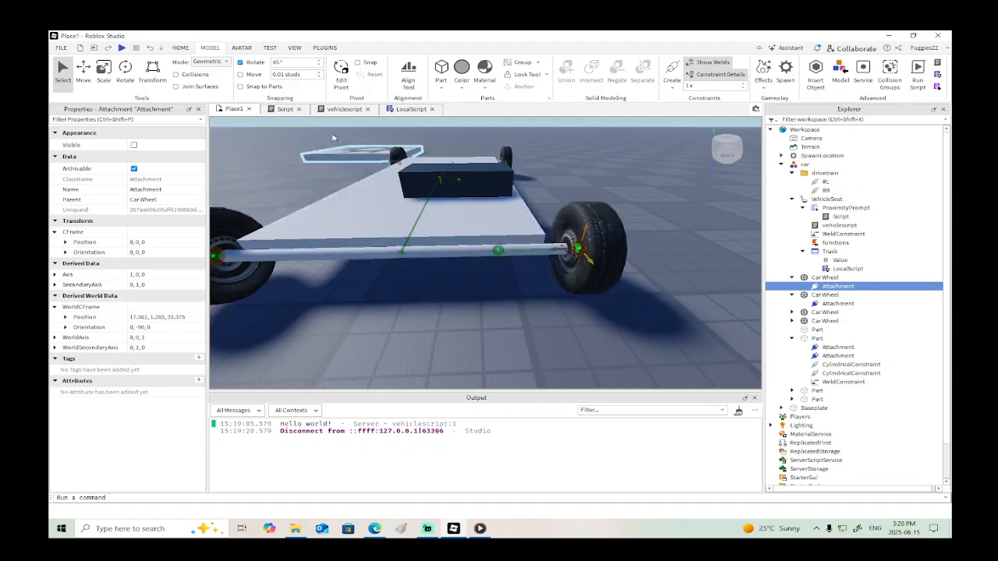
# - Rotate the second front wheel's attachment to 0, -90, 0 and copy its world position 17.561, 1.285, 31.375 to the paired axle attachment
pyautogui.click(124, 71)
pyautogui.moveTo(564, 267); pyautogui.dragTo(538, 244)
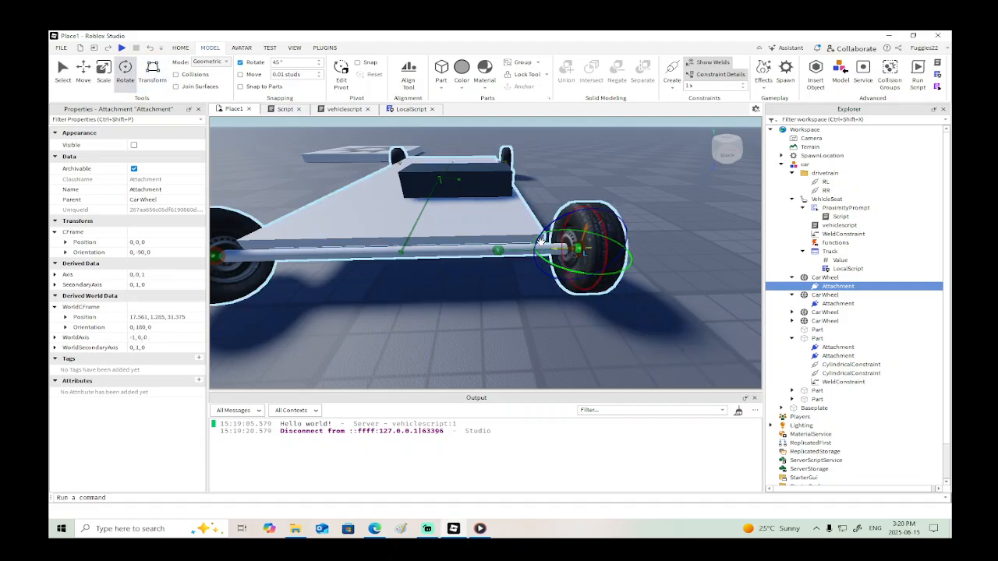
pyautogui.click(193, 316)
pyautogui.hotkey('ctrl', 'c')
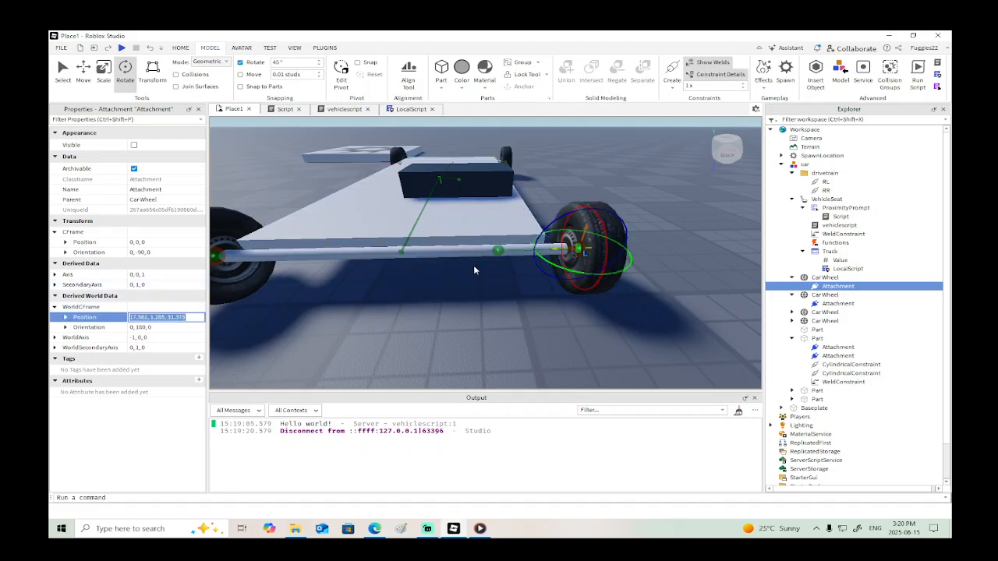
pyautogui.click(497, 250)
pyautogui.click(193, 319)
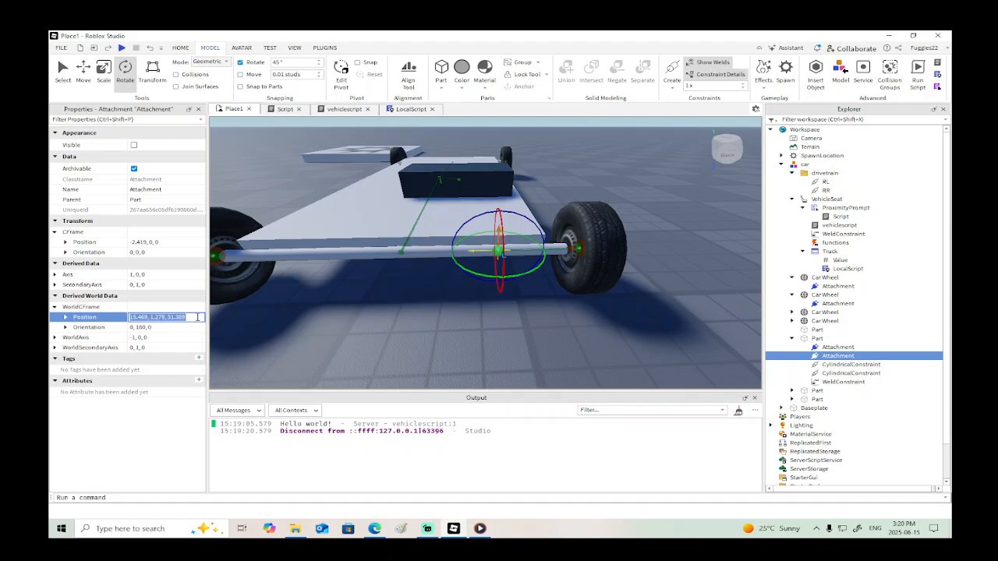
pyautogui.hotkey('ctrl', 'v')
pyautogui.press('Return')
# - Rename the right front wheel's cylindrical constraint as RF
pyautogui.press('s')
pyautogui.moveTo(468, 329); pyautogui.dragTo(469, 326, button='right')
pyautogui.press('d')
pyautogui.press('s')
pyautogui.press('d')
pyautogui.press('s')
pyautogui.press('w')
pyautogui.press('s')
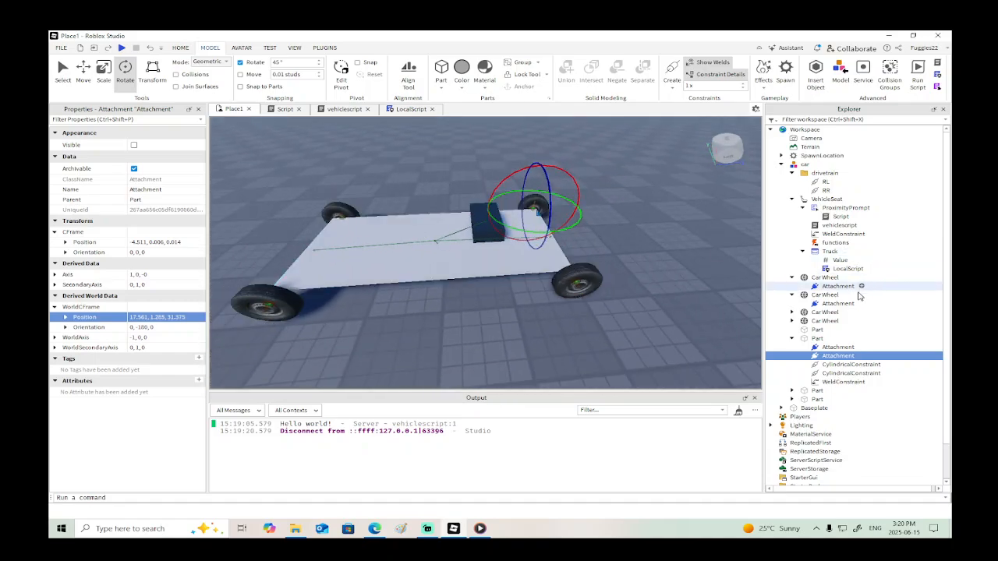
pyautogui.click(834, 364)
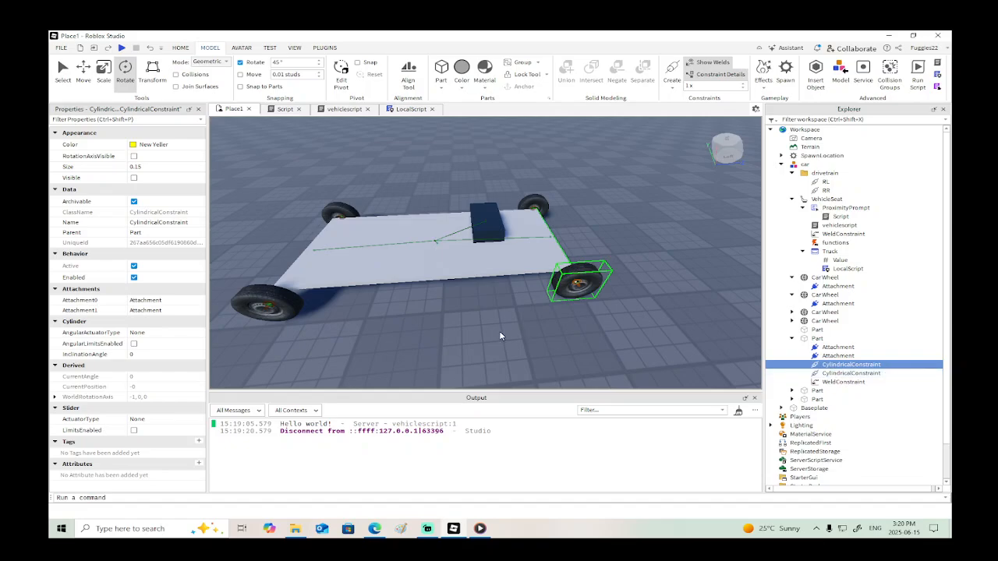
pyautogui.moveTo(498, 331); pyautogui.dragTo(498, 331, button='right')
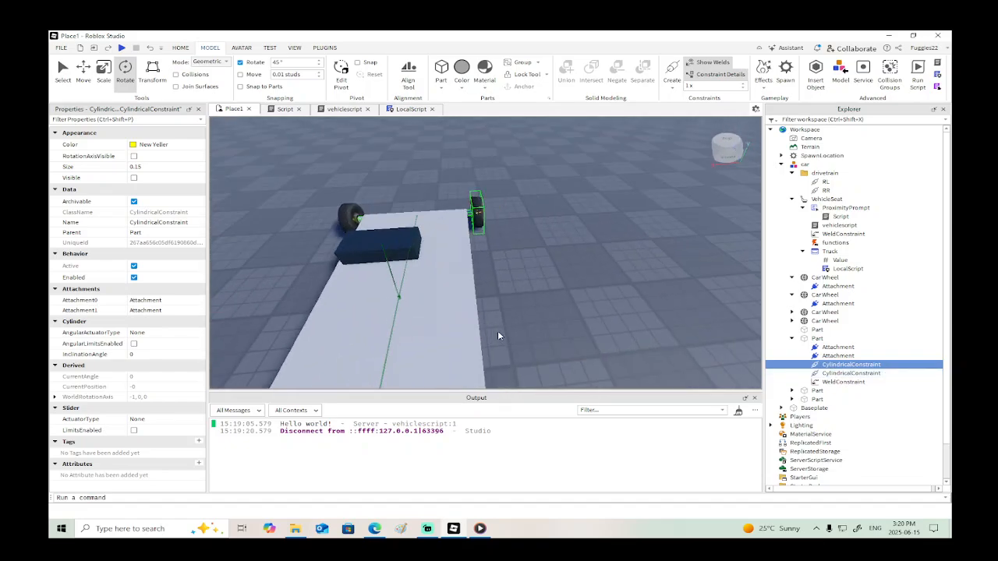
pyautogui.click(840, 364)
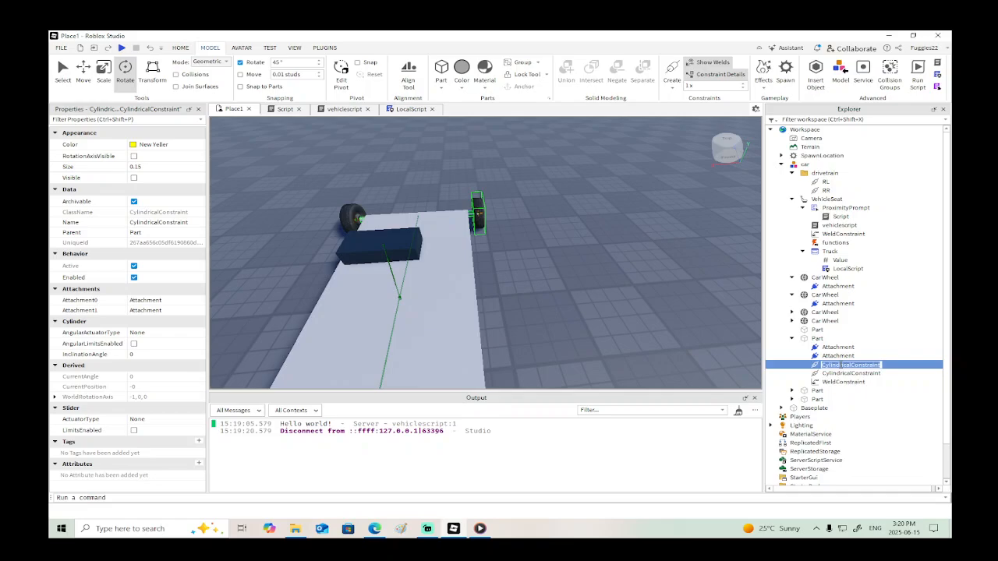
pyautogui.write('RF')
pyautogui.press('Return')
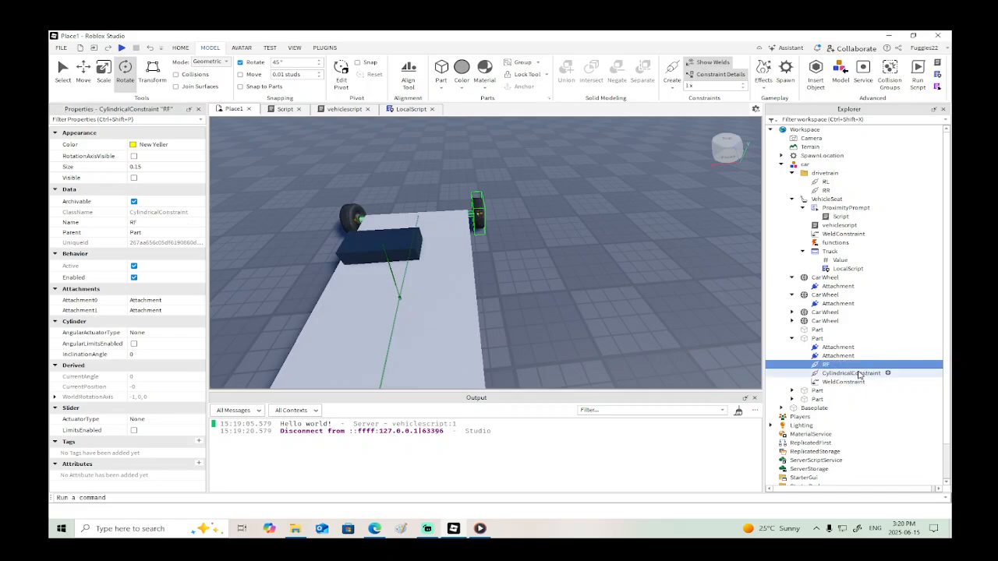
# - Rename the left front wheel's cylindrical constraint as FL
pyautogui.click(852, 374)
pyautogui.click(849, 375)
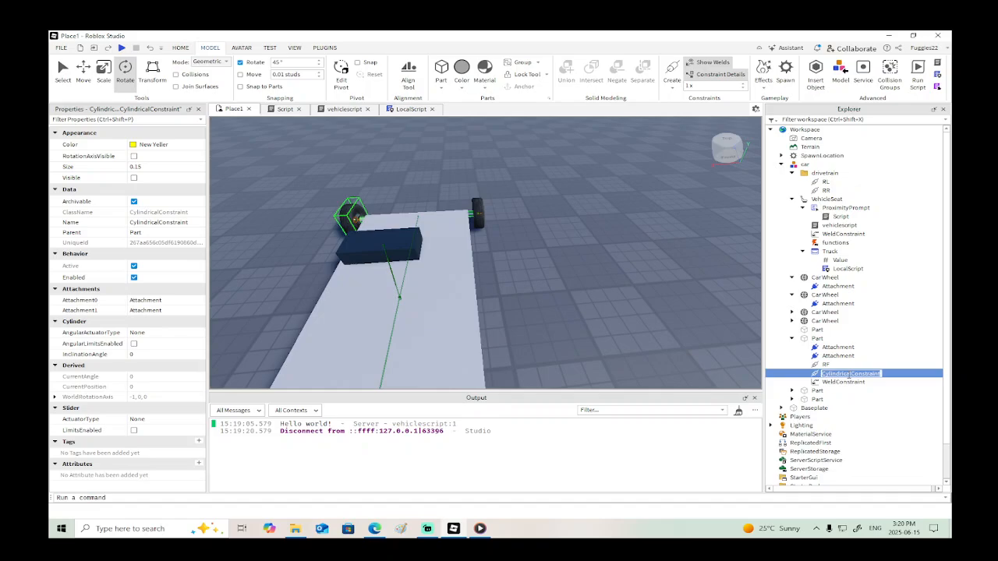
pyautogui.write('L')
pyautogui.press('Return')
# - Rename the right front wheel's constraint as FR to match the FL naming
pyautogui.click(828, 365)
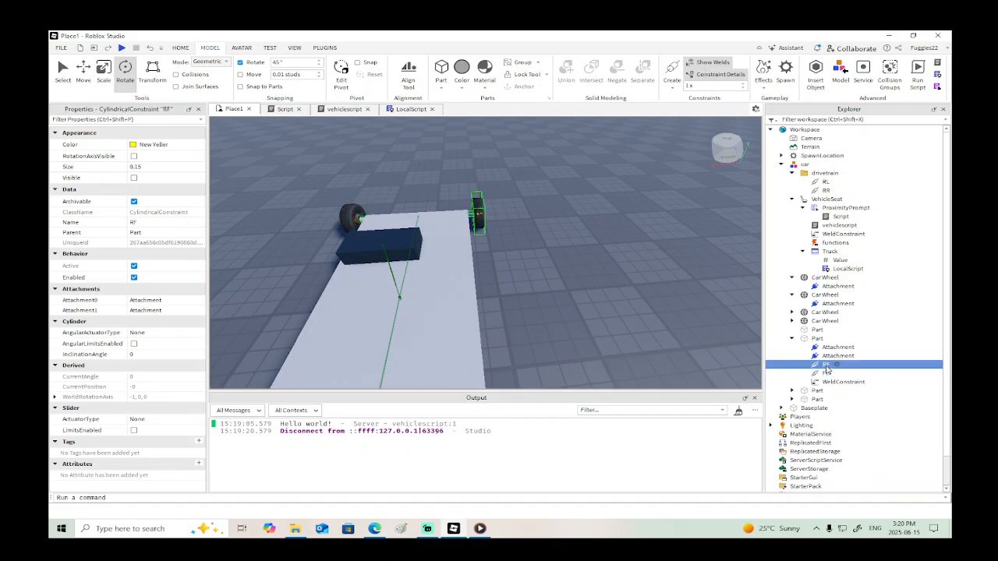
pyautogui.click(827, 366)
pyautogui.write('FR')
pyautogui.press('Return')
# - Move the FL and FR constraints together into the car's drivetrain folder
pyautogui.keyDown('ctrl'); pyautogui.click(825, 373); pyautogui.keyUp('ctrl')
pyautogui.moveTo(824, 372); pyautogui.dragTo(810, 173)
pyautogui.moveTo(542, 290); pyautogui.dragTo(542, 294, button='right')
pyautogui.scroll(-3, 542, 294)
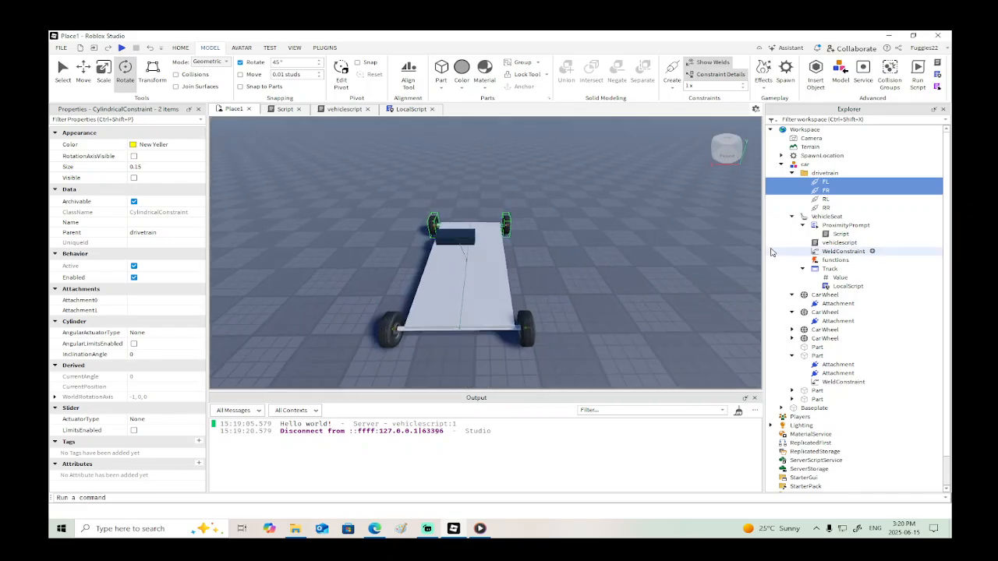
# - In the Truck GUI's LocalScript, write local value = script.Parent.Value on line 3, followed by blank lines
pyautogui.doubleClick(842, 286)
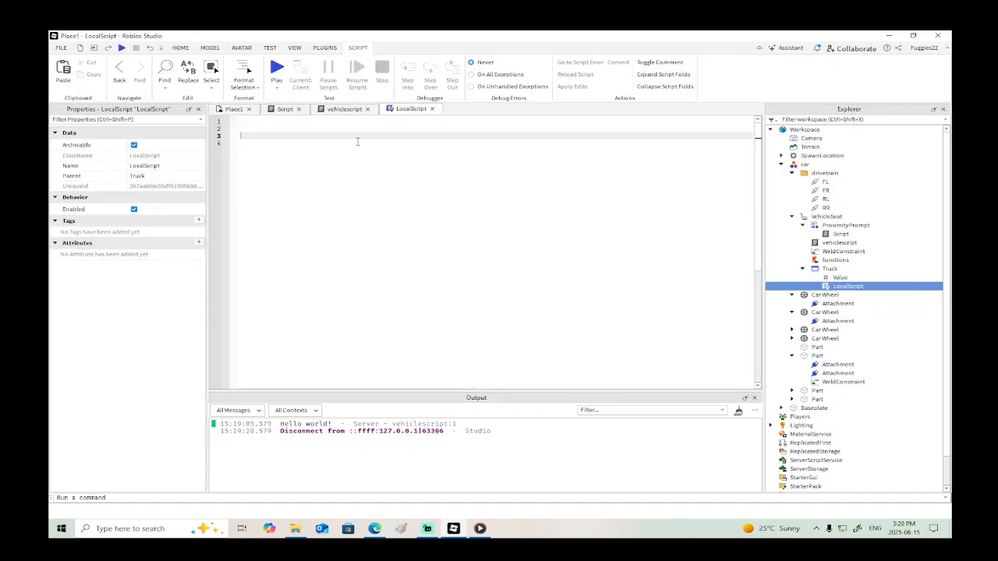
pyautogui.click(326, 124)
pyautogui.press('Return')
pyautogui.press('Return')
pyautogui.write('local value = script.Parent.')
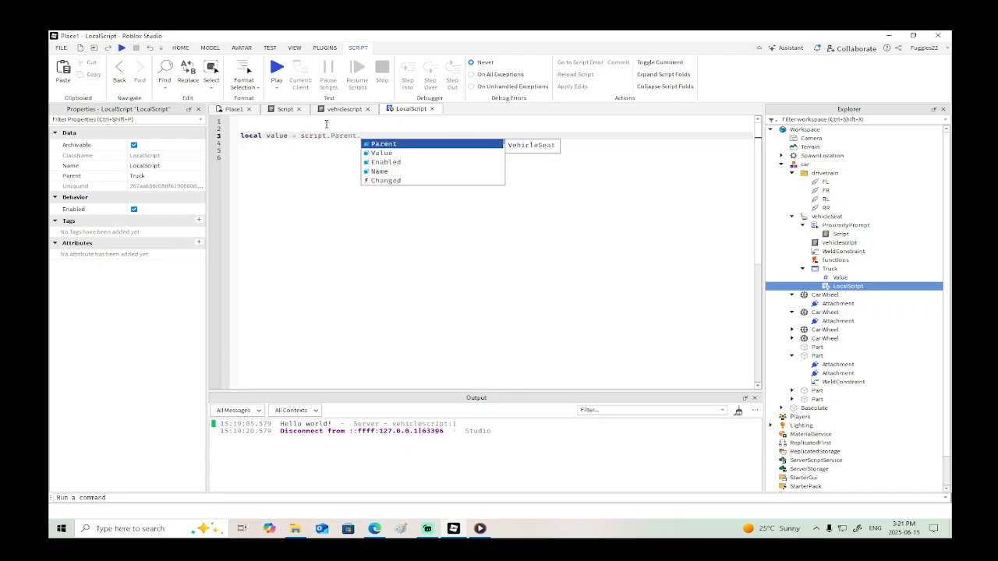
pyautogui.write('Value')
pyautogui.press('Return')
pyautogui.press('Return')
pyautogui.press('Return')
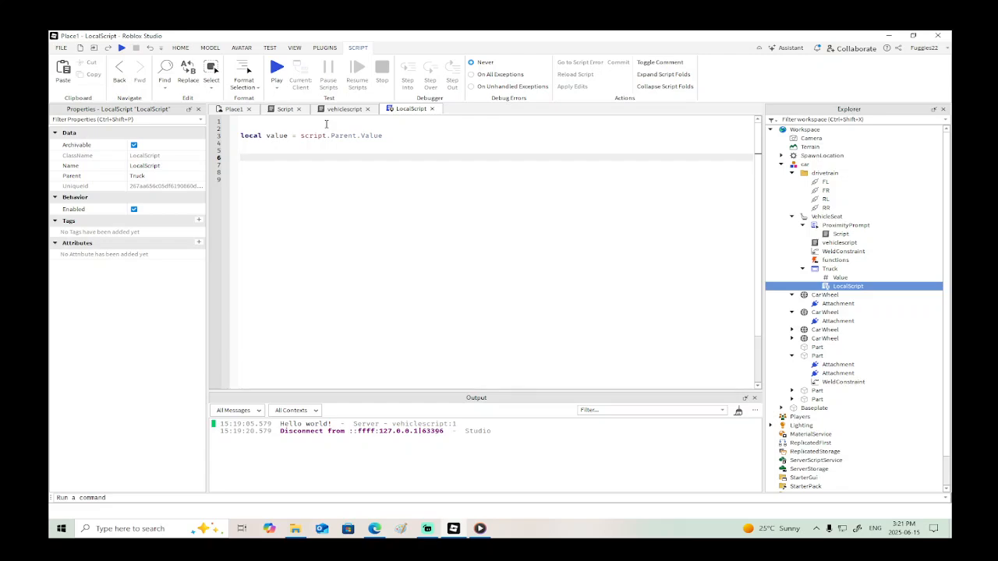
# - Enable the slider limits on the RR cylindrical constraint in the car's drivetrain folder and set its UpperLimit to 0
pyautogui.click(234, 113)
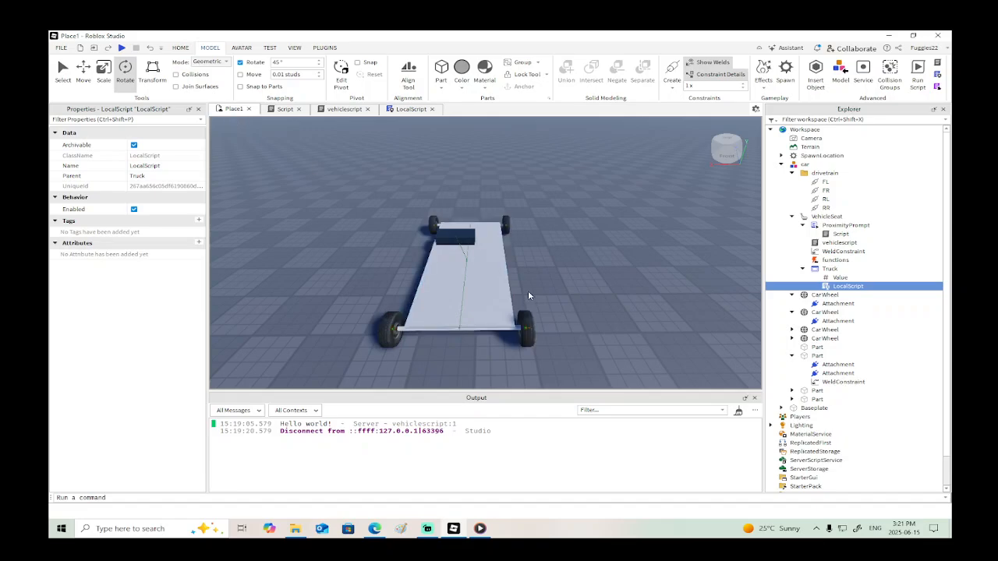
pyautogui.scroll(5, 528, 291)
pyautogui.moveTo(528, 292); pyautogui.dragTo(554, 280, button='right')
pyautogui.scroll(-3, 555, 280)
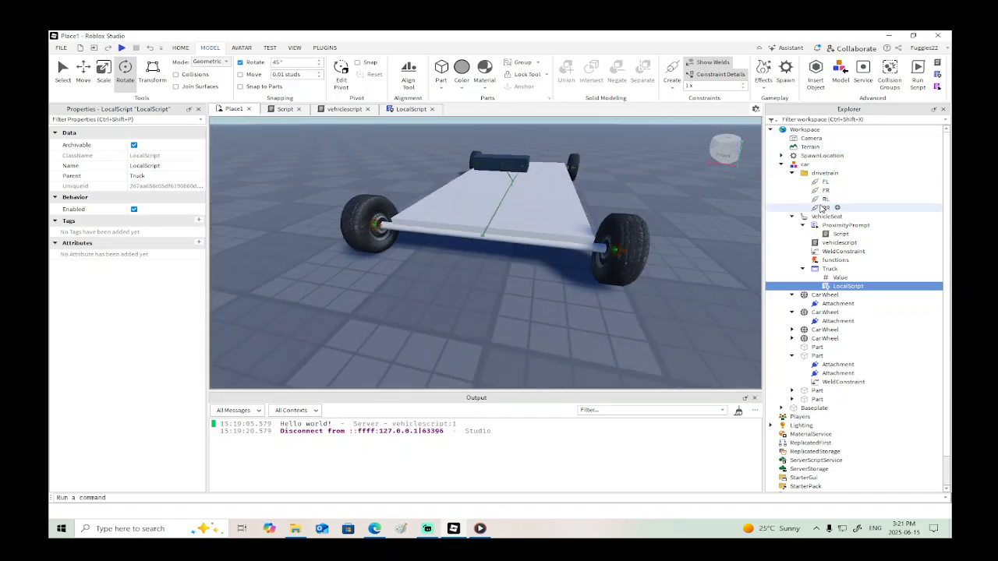
pyautogui.click(823, 207)
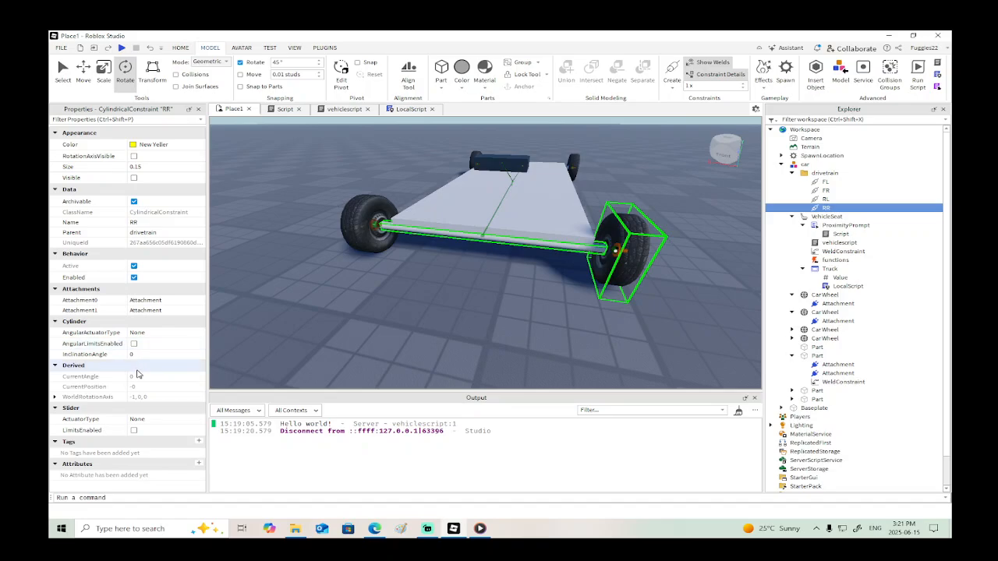
pyautogui.click(134, 430)
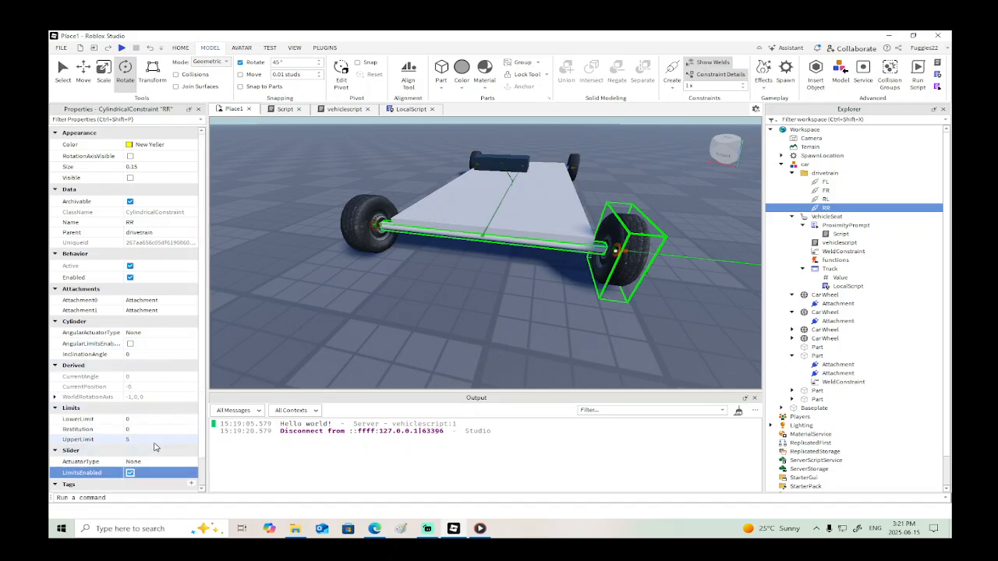
pyautogui.click(155, 440)
pyautogui.write('0')
pyautogui.press('Return')
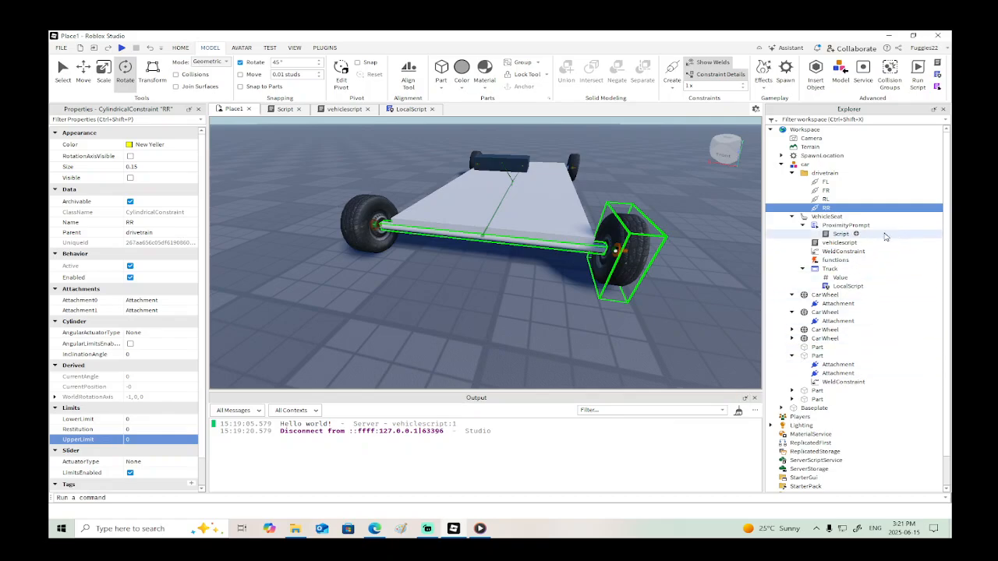
# - Enable the slider limits on the RL constraint and set its UpperLimit to 0
pyautogui.click(831, 200)
pyautogui.click(133, 430)
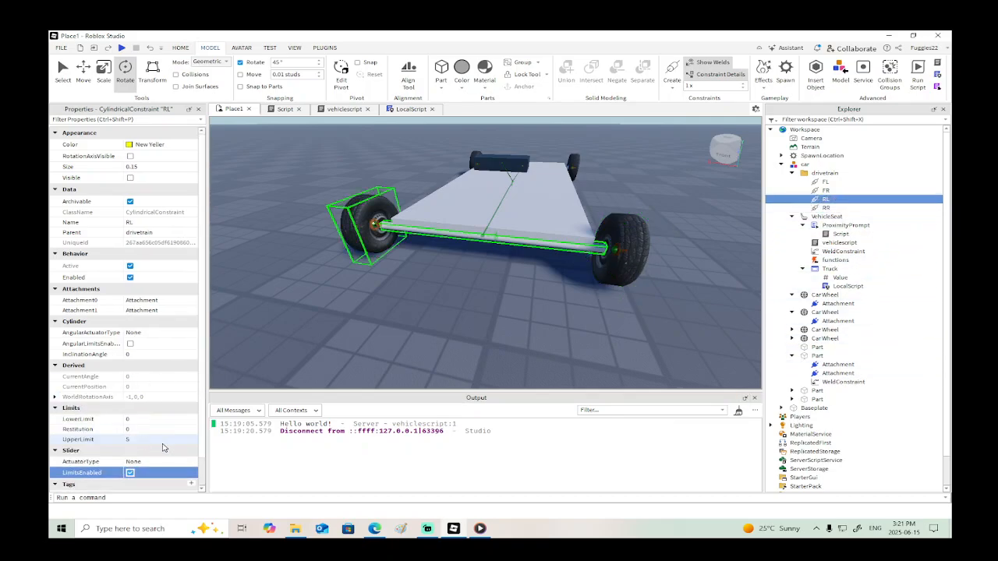
pyautogui.click(158, 440)
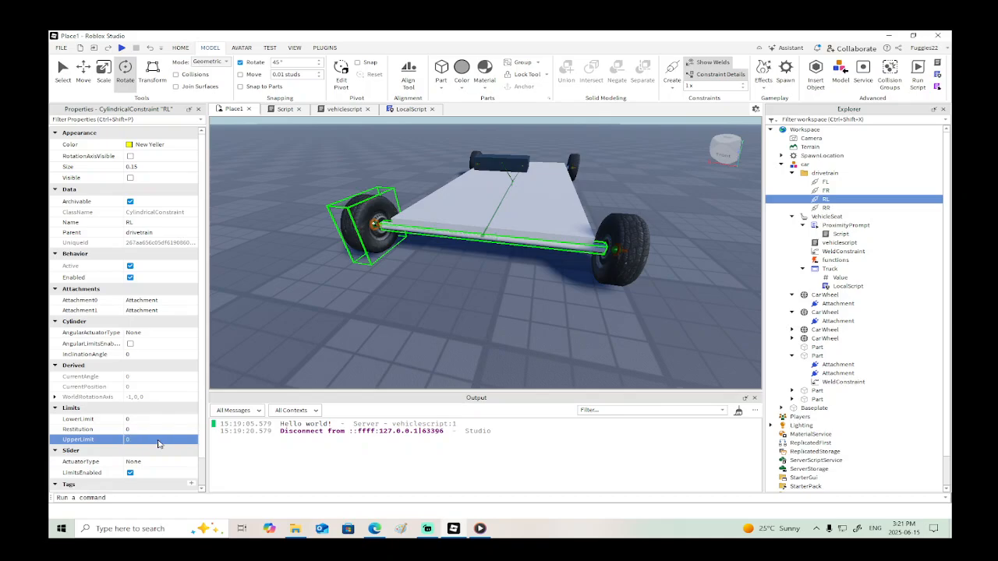
# - Enable the slider limits on the front wheel constraints FR and FL, setting the UpperLimit of each to 0
pyautogui.click(824, 190)
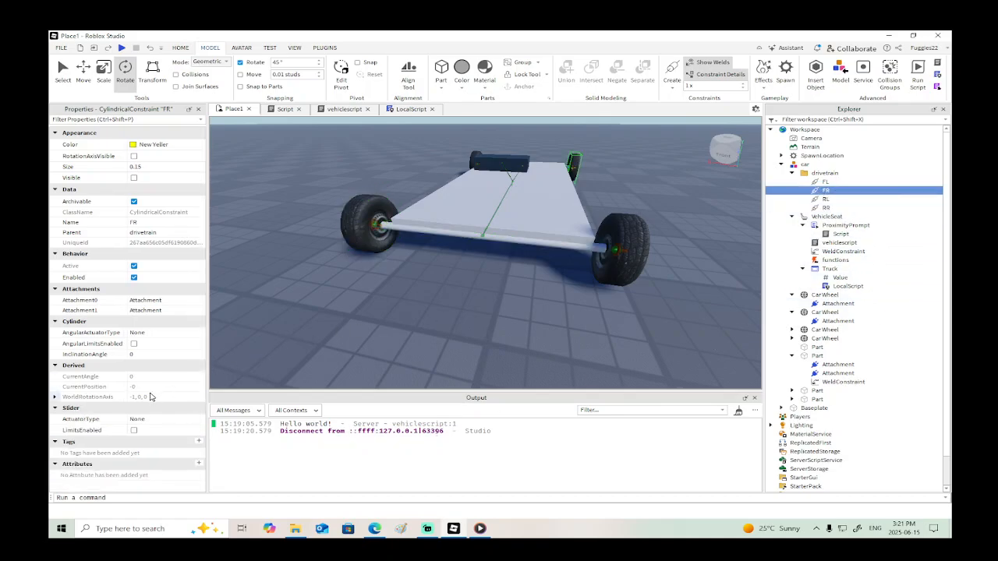
pyautogui.click(133, 430)
pyautogui.click(144, 440)
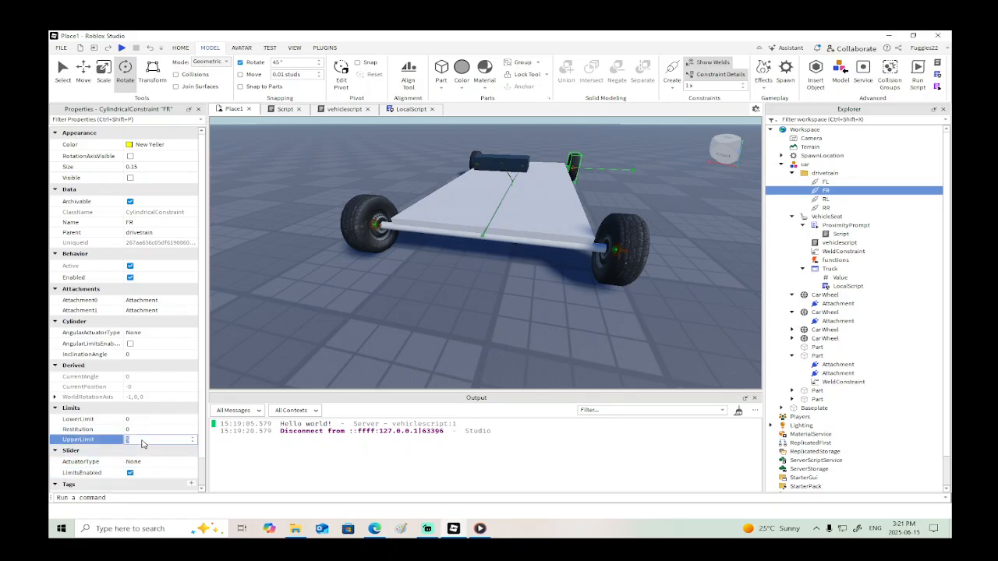
pyautogui.write('0')
pyautogui.click(826, 182)
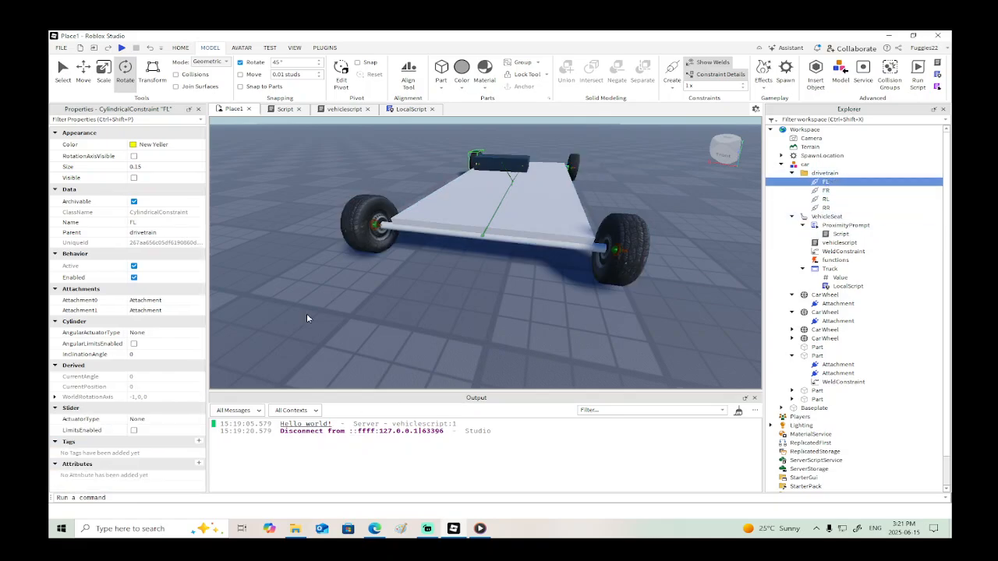
pyautogui.click(134, 430)
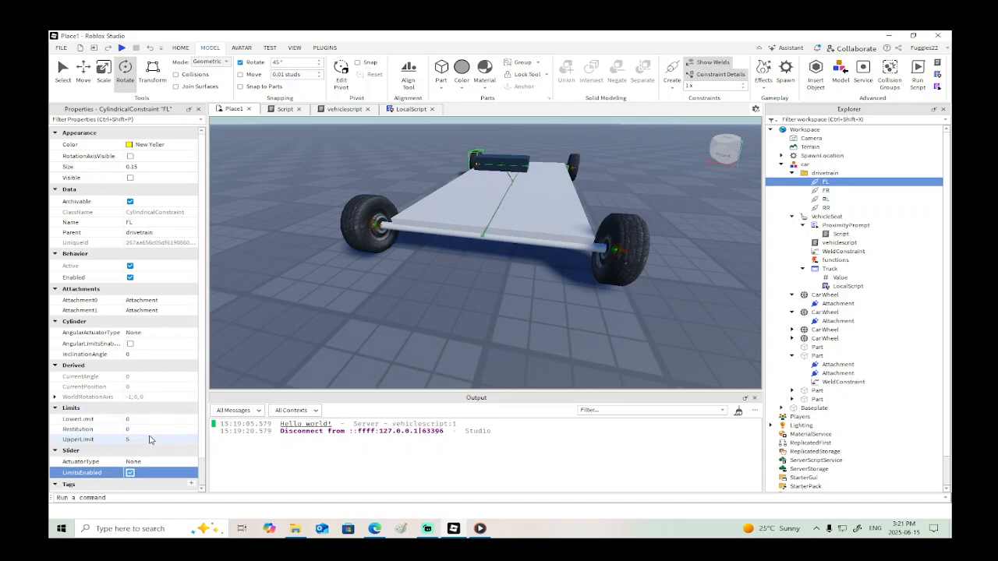
pyautogui.click(144, 440)
pyautogui.write('0')
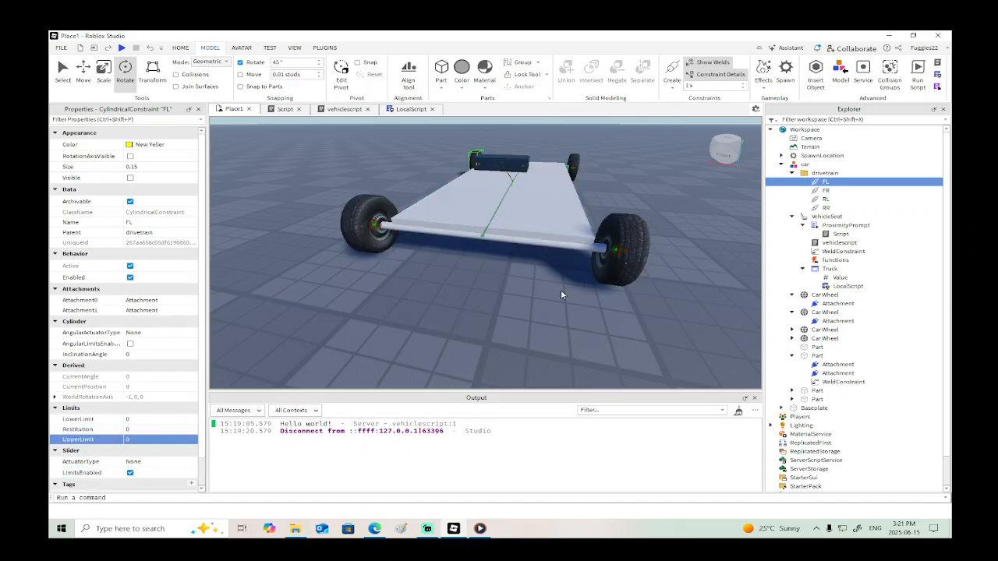
# - Set the AngularActuatorType of the rear wheel constraints RR and RL to Motor
pyautogui.click(825, 208)
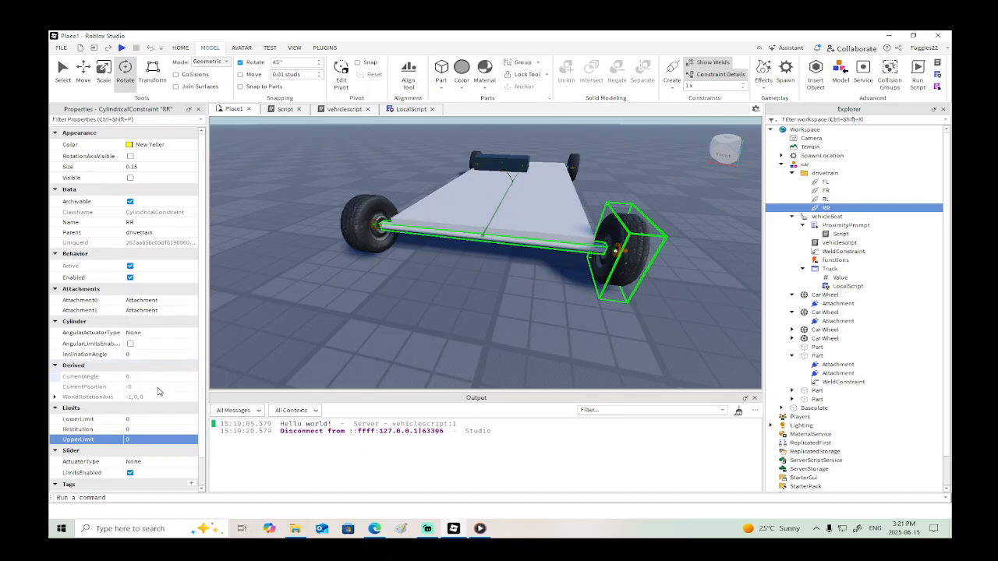
pyautogui.scroll(-1, 164, 419)
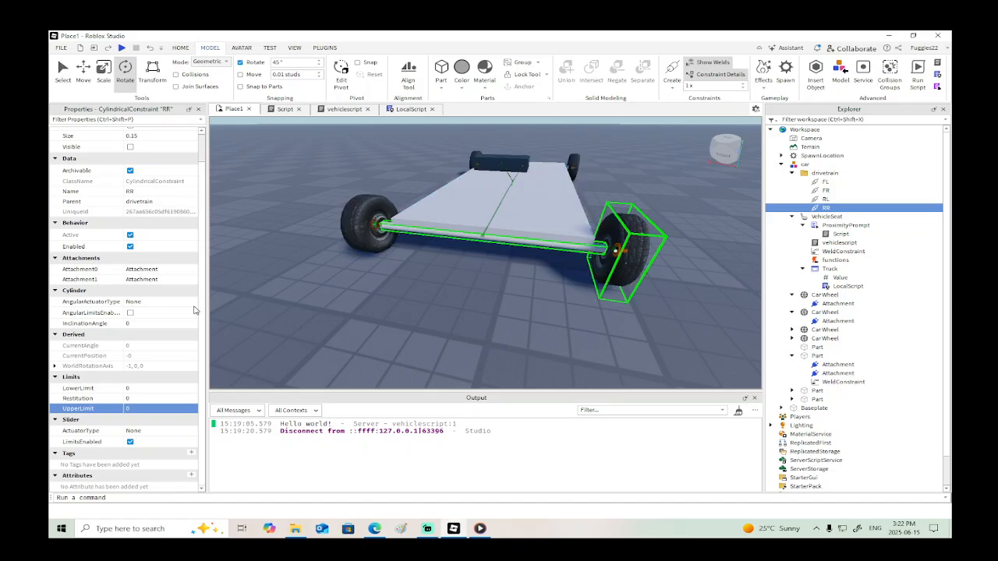
pyautogui.click(156, 302)
pyautogui.click(158, 313)
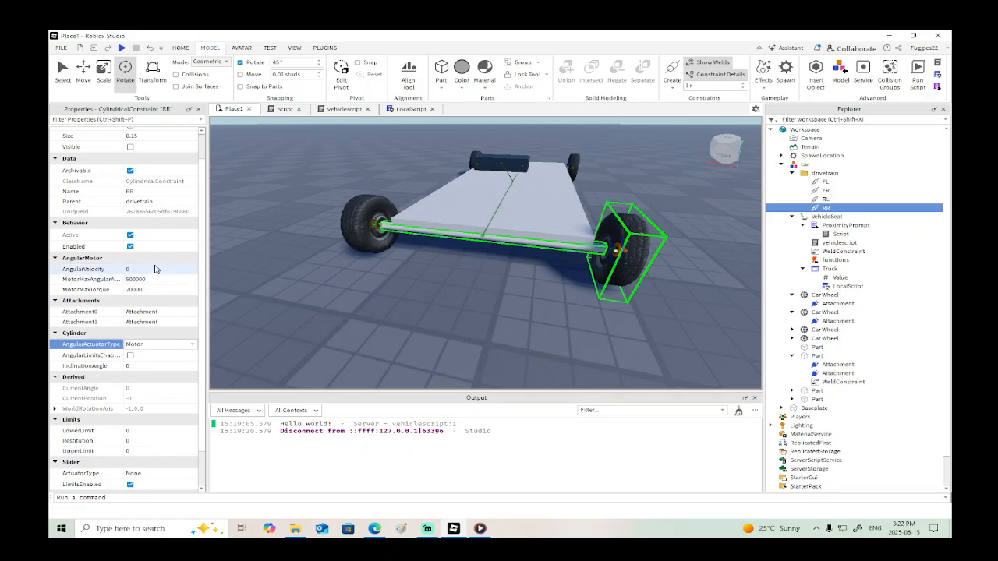
pyautogui.click(826, 199)
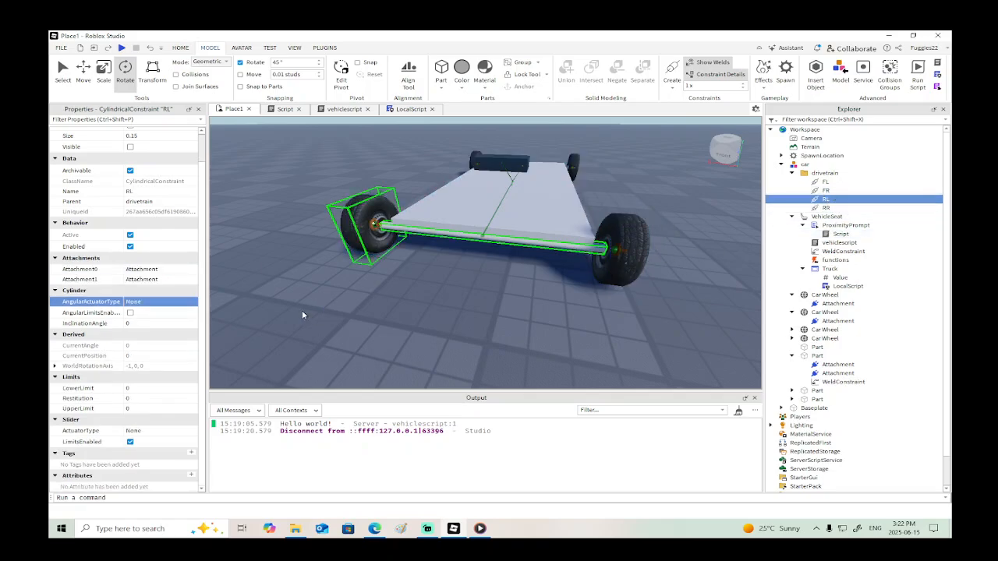
pyautogui.click(169, 302)
pyautogui.click(164, 315)
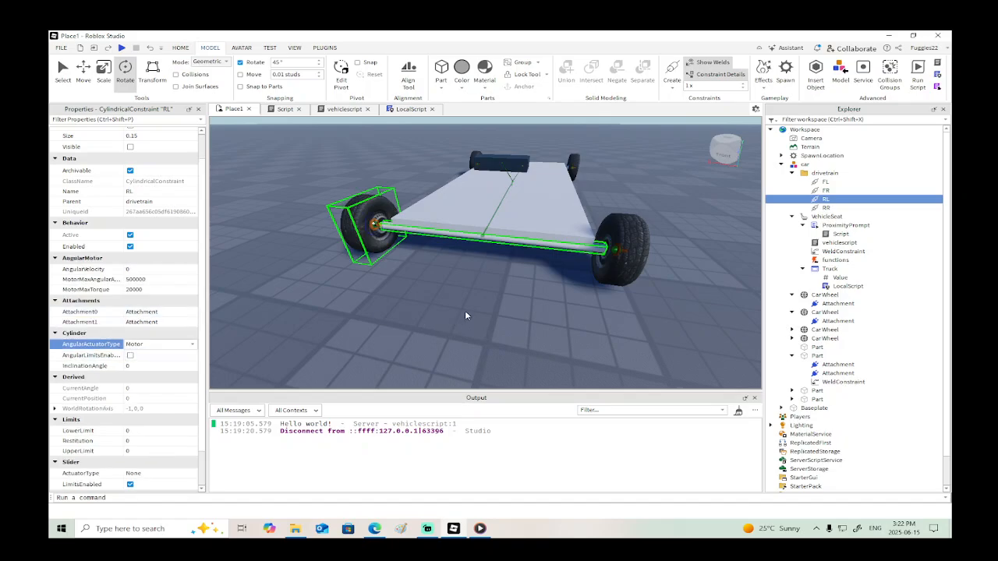
# - Begin a mouse variable on line 5 of the Truck GUI's LocalScript with local mouse =, leaving its value empty
pyautogui.scroll(-5, 464, 315)
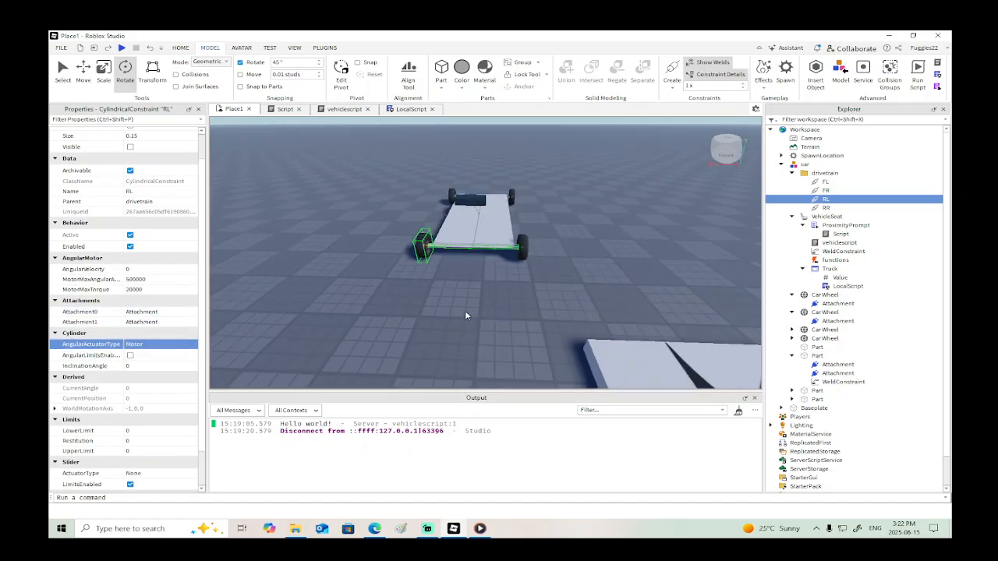
pyautogui.click(396, 108)
pyautogui.click(314, 148)
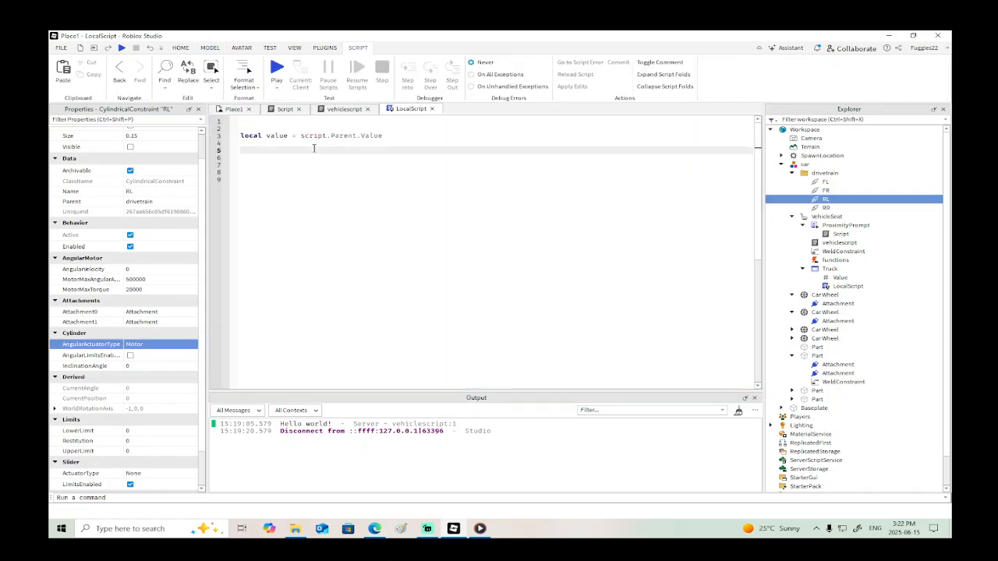
pyautogui.write('local mouse = pla')
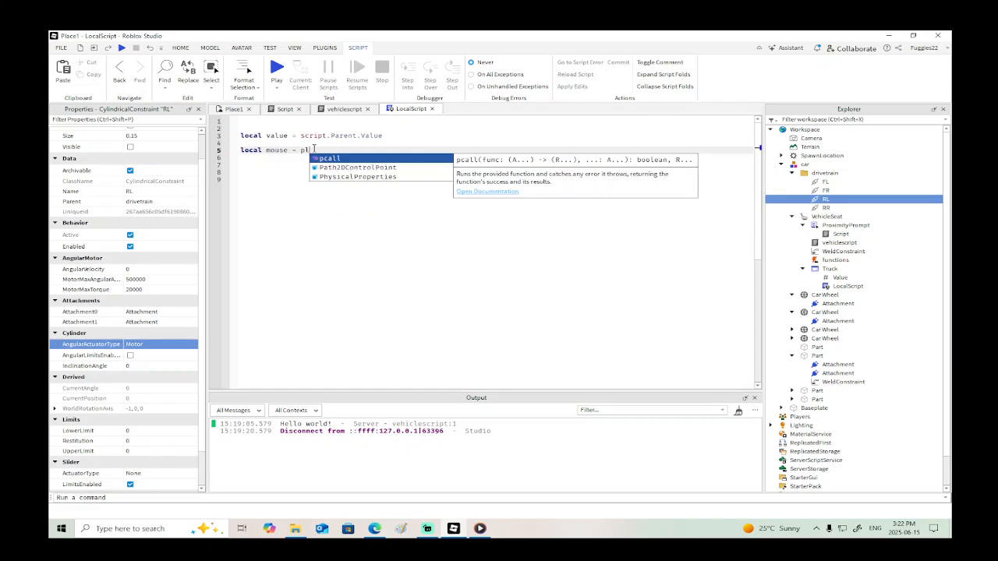
pyautogui.press('BackSpace')
pyautogui.press('BackSpace')
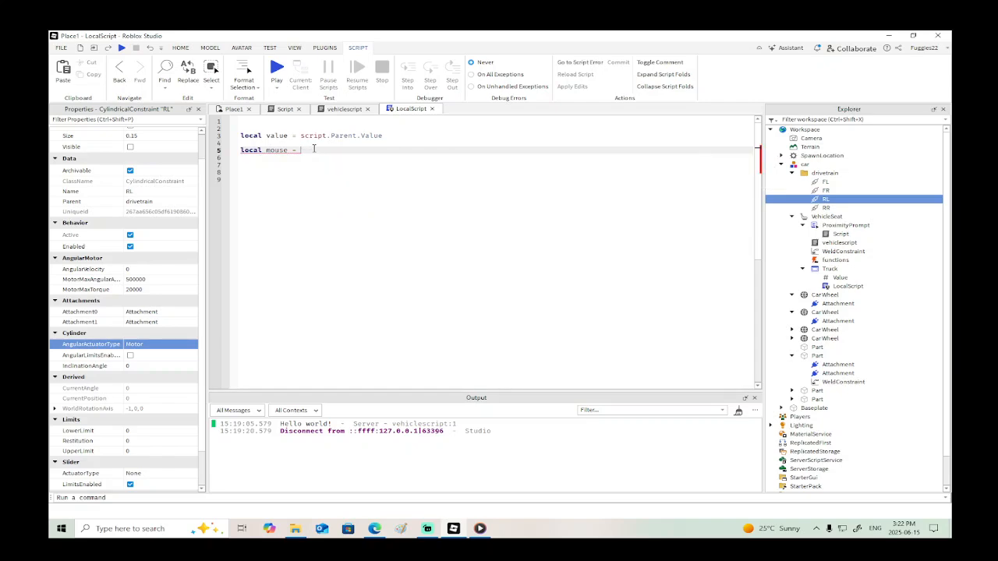
# - Open the excavator place file from the Pictures folder
pyautogui.click(61, 47)
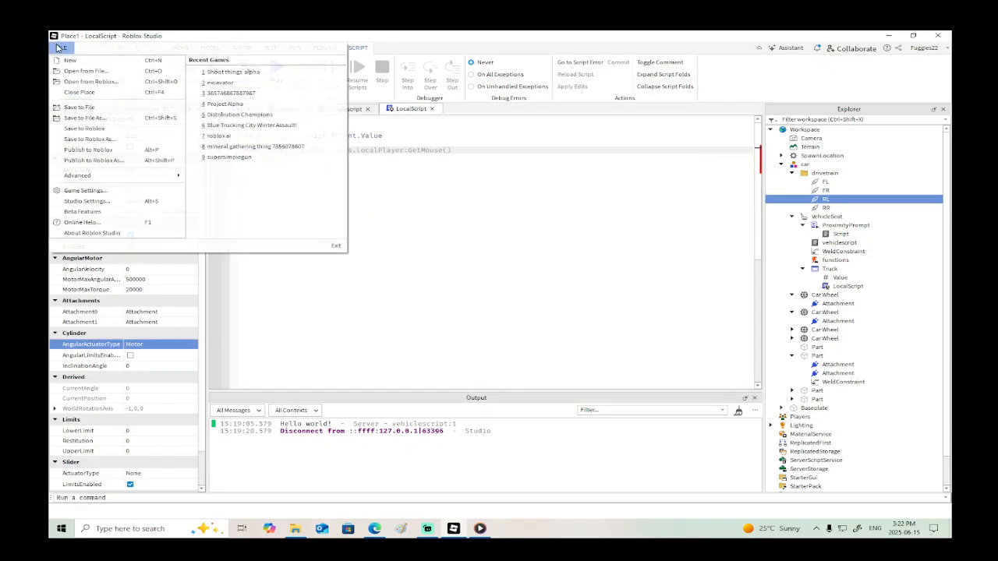
pyautogui.click(86, 71)
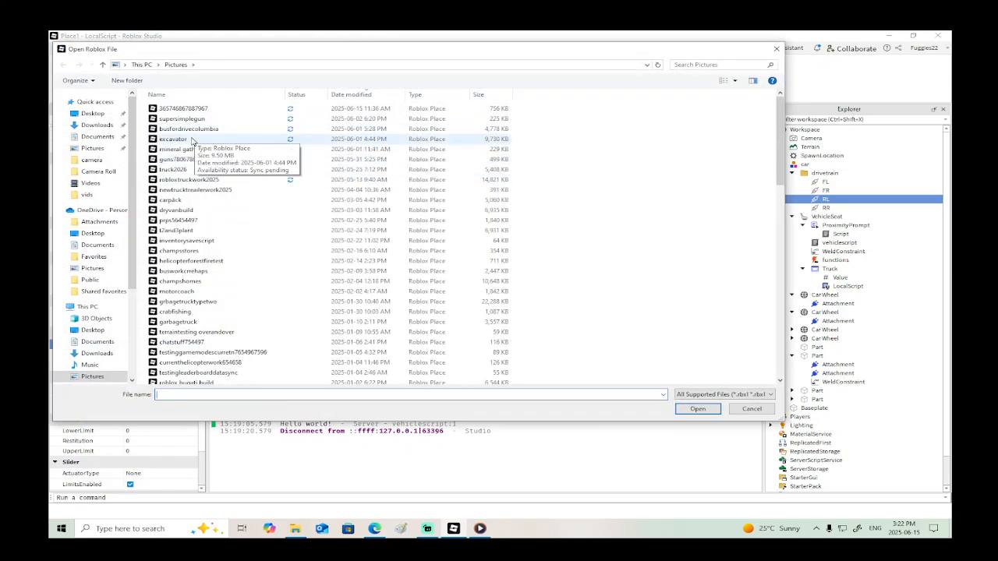
pyautogui.click(212, 139)
pyautogui.doubleClick(212, 140)
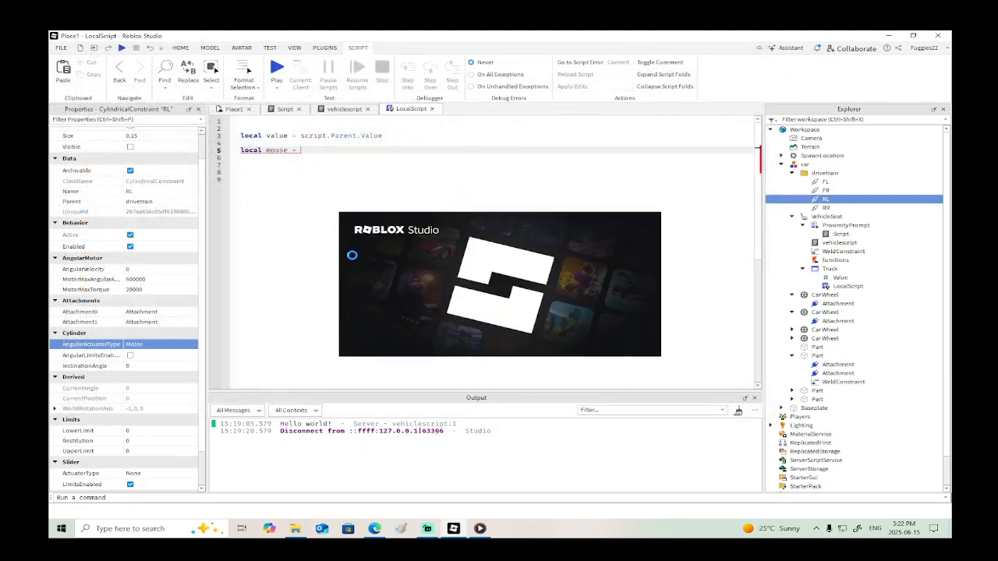
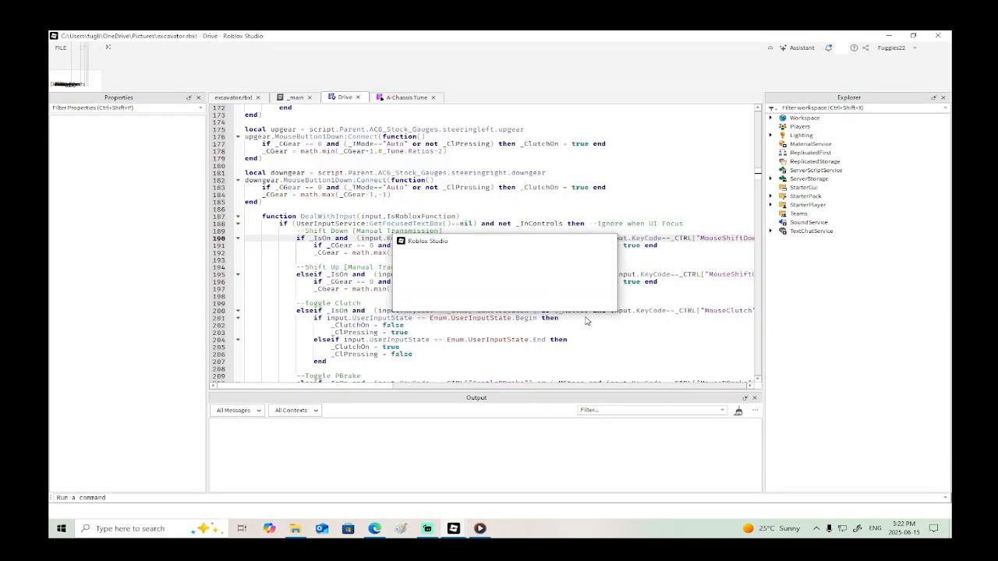
# - Copy the player, mouse and UserInputService declarations from the Dependencies section of the excavator place's Drive script
pyautogui.scroll(20, 621, 209)
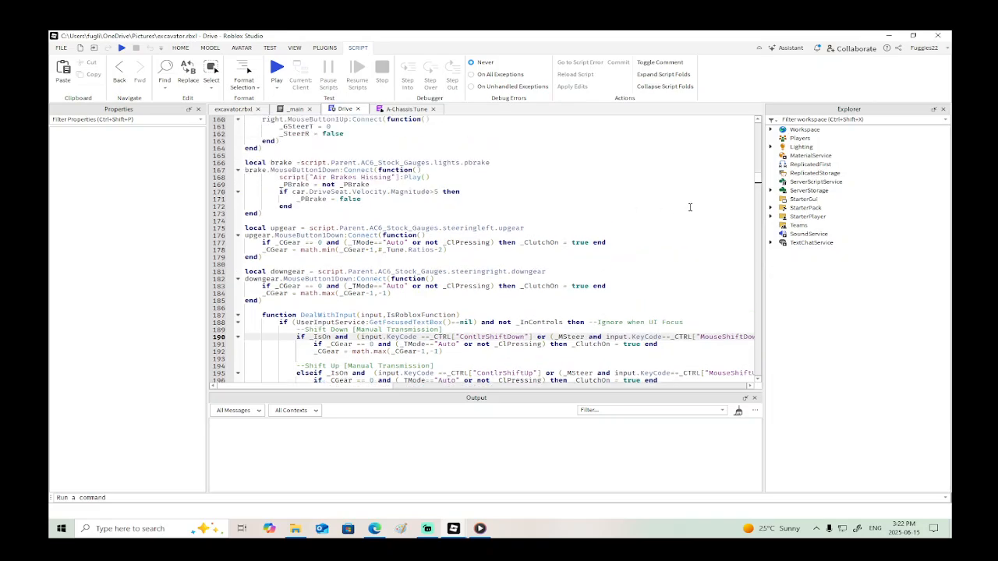
pyautogui.scroll(20, 689, 207)
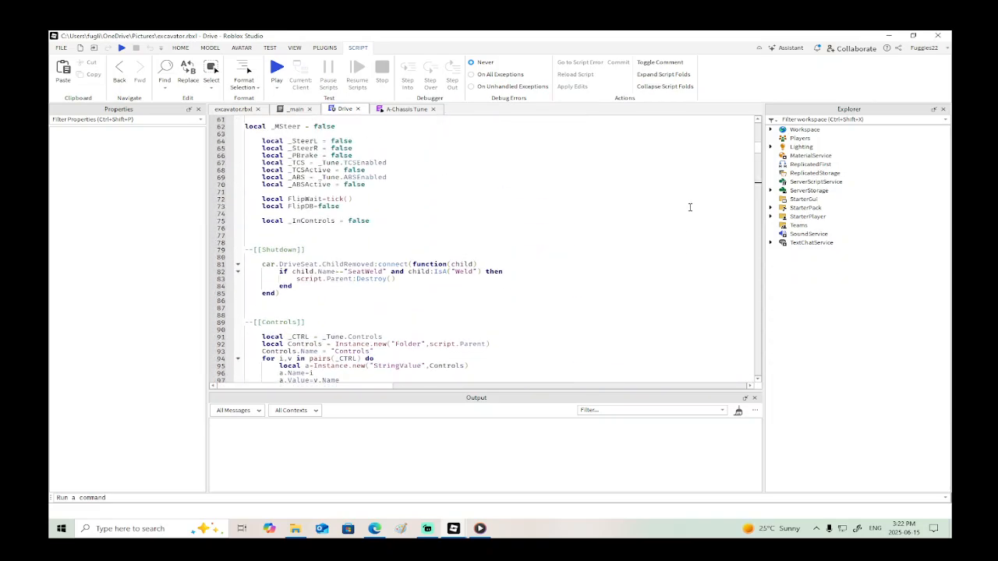
pyautogui.scroll(3, 689, 207)
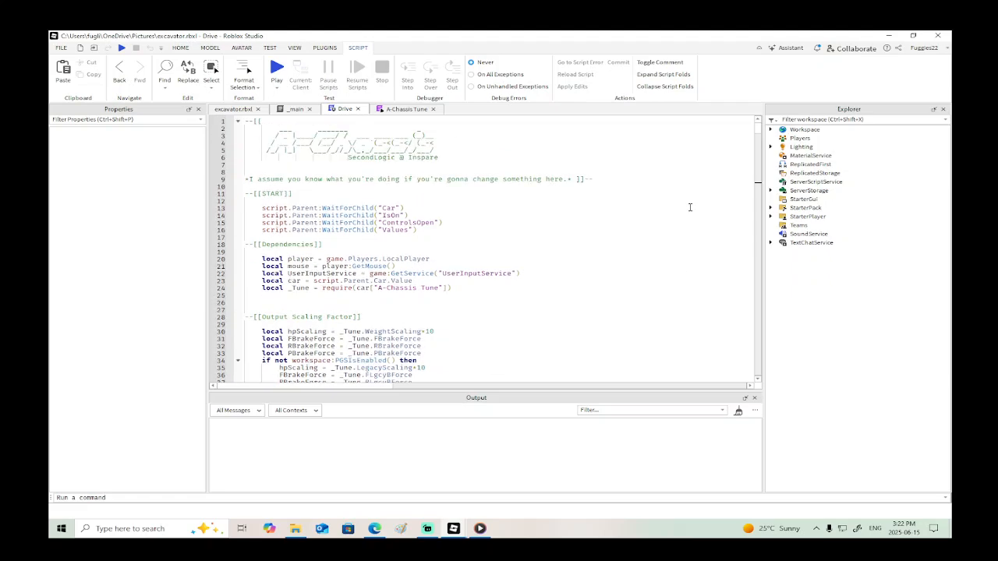
pyautogui.scroll(-3, 689, 207)
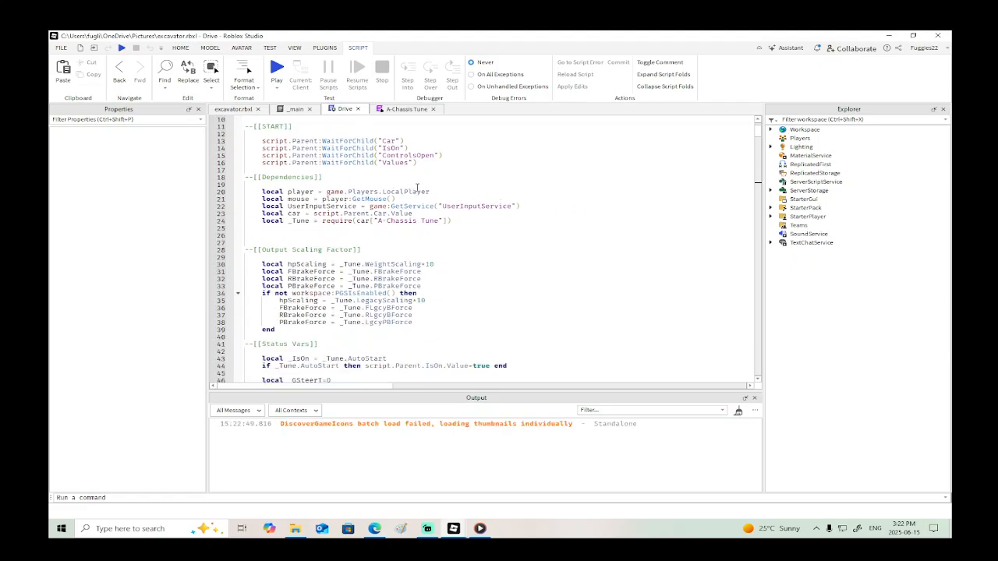
pyautogui.moveTo(437, 191); pyautogui.dragTo(242, 193)
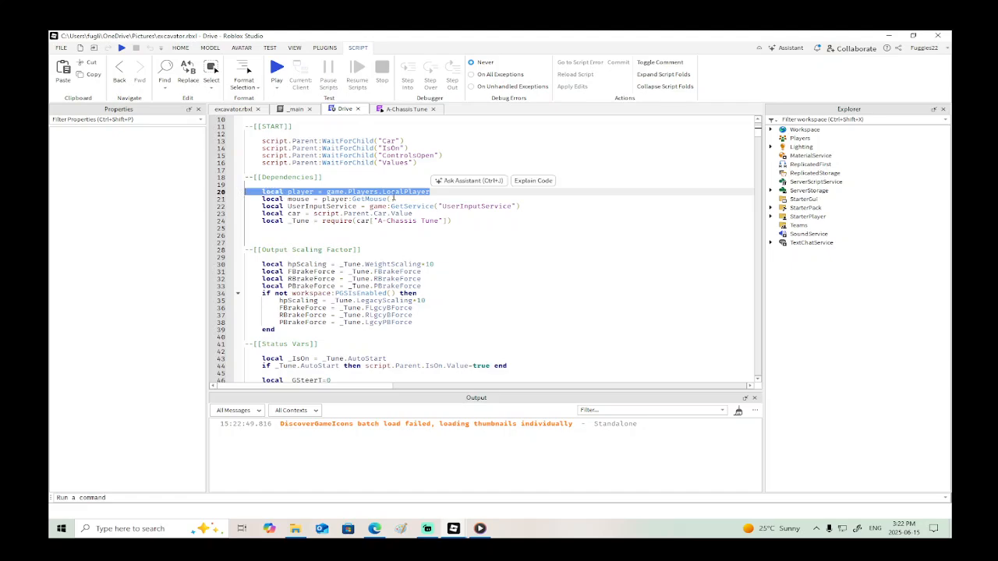
pyautogui.moveTo(409, 200); pyautogui.dragTo(256, 190)
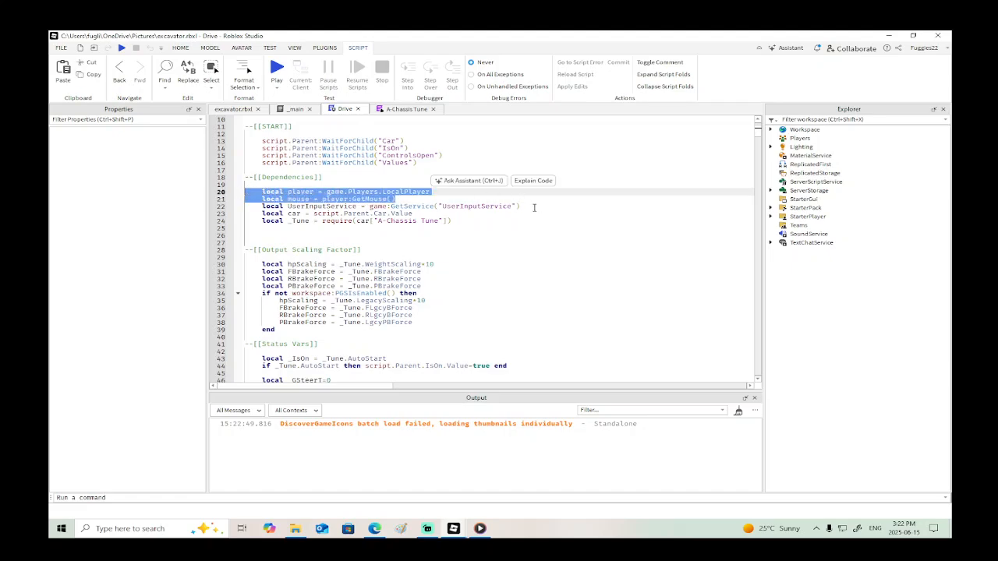
pyautogui.moveTo(521, 206); pyautogui.dragTo(245, 192)
pyautogui.hotkey('ctrl', 'c')
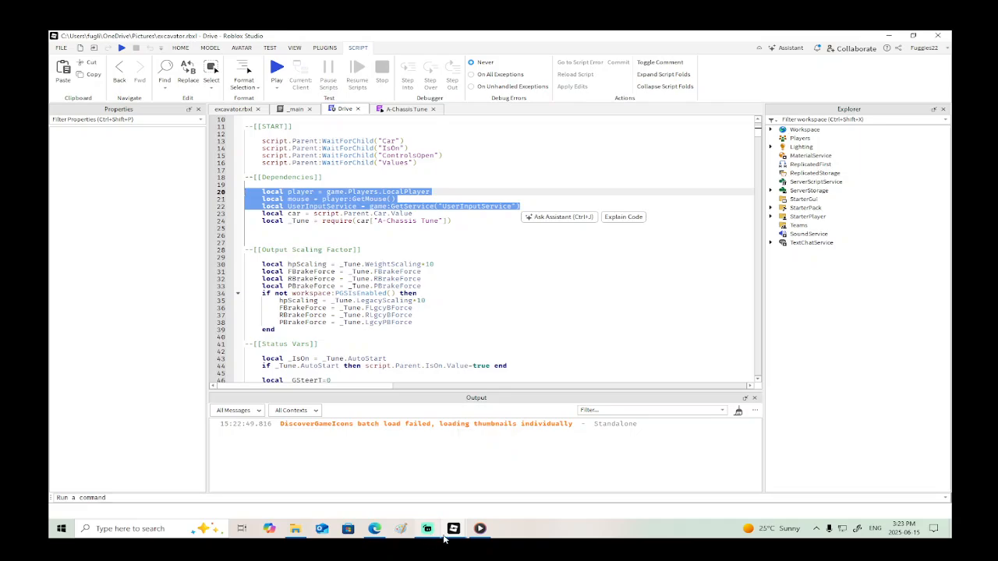
# - In Place1's LocalScript, replace the unfinished mouse line with the copied player, mouse and UserInputService declarations
pyautogui.moveTo(429, 528)
pyautogui.click(431, 496)
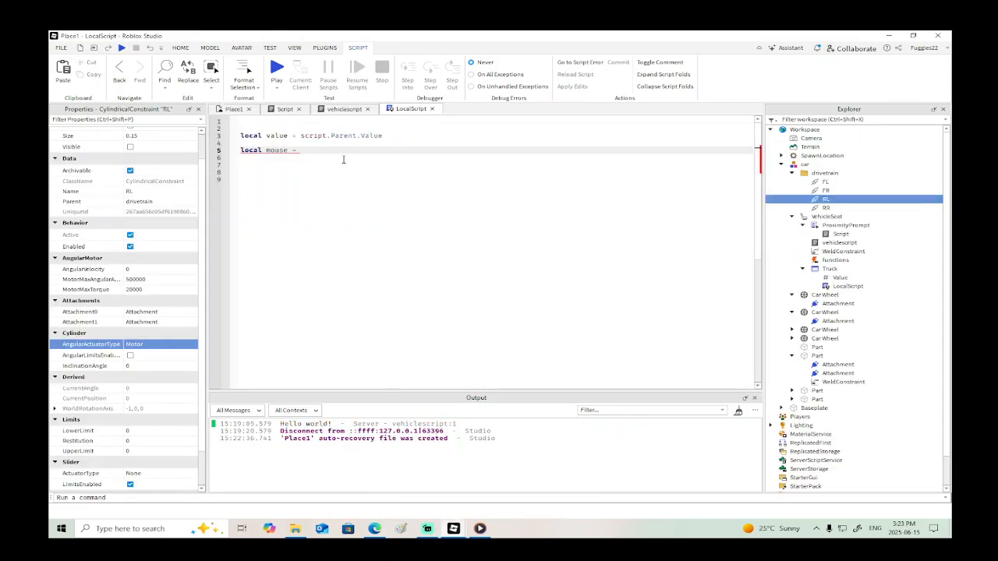
pyautogui.press('BackSpace')
pyautogui.press('BackSpace')
pyautogui.press('BackSpace')
pyautogui.press('BackSpace')
pyautogui.press('BackSpace')
pyautogui.press('BackSpace')
pyautogui.press('BackSpace')
pyautogui.press('BackSpace')
pyautogui.press('BackSpace')
pyautogui.press('BackSpace')
pyautogui.press('BackSpace')
pyautogui.press('BackSpace')
pyautogui.press('BackSpace')
pyautogui.press('BackSpace')
pyautogui.press('BackSpace')
pyautogui.hotkey('ctrl', 'v')
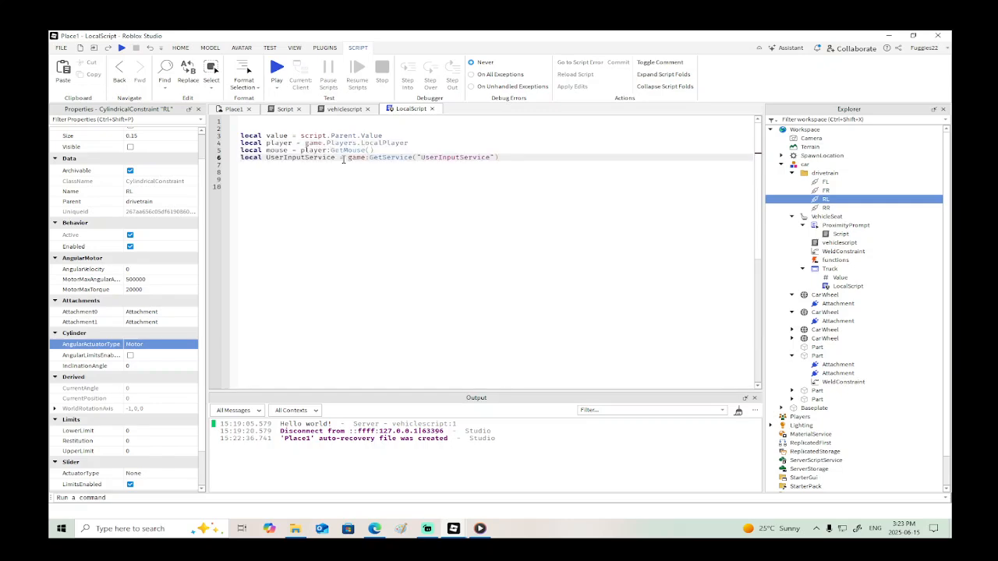
# - Add a mouse.Button1Down:Connect(function() handler with an empty body below the variable declarations
pyautogui.press('Return')
pyautogui.press('Return')
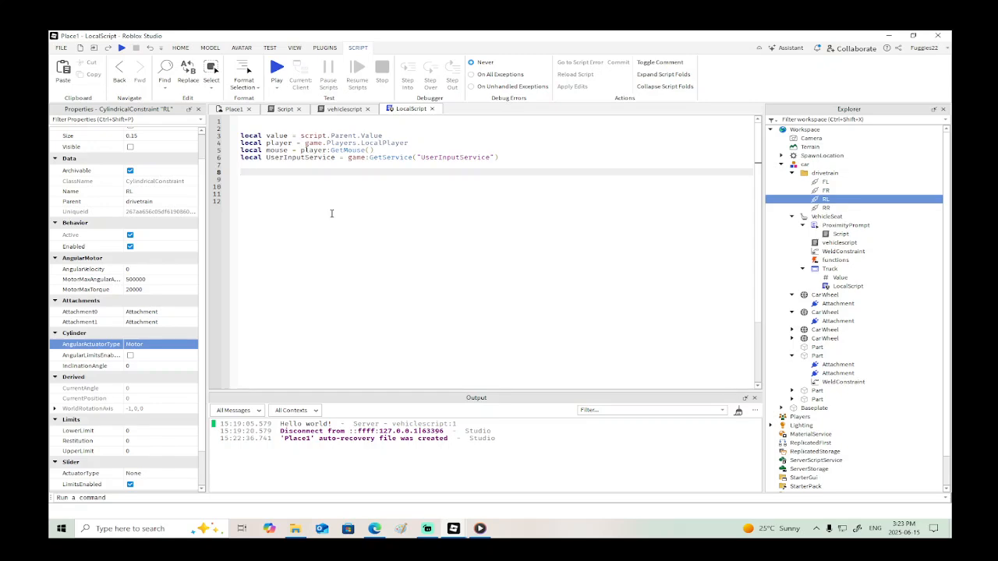
pyautogui.write('mouse.b')
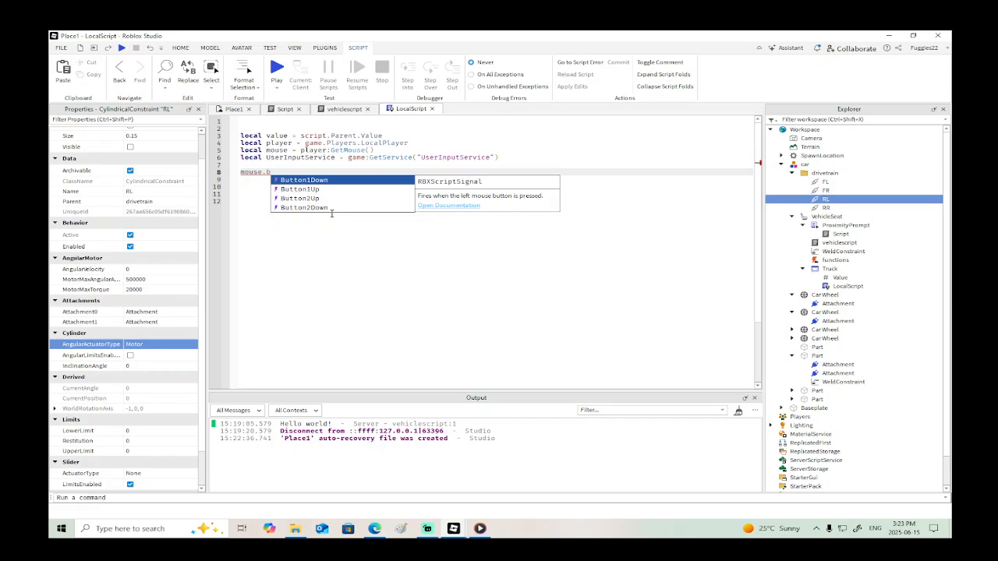
pyautogui.press('Tab')
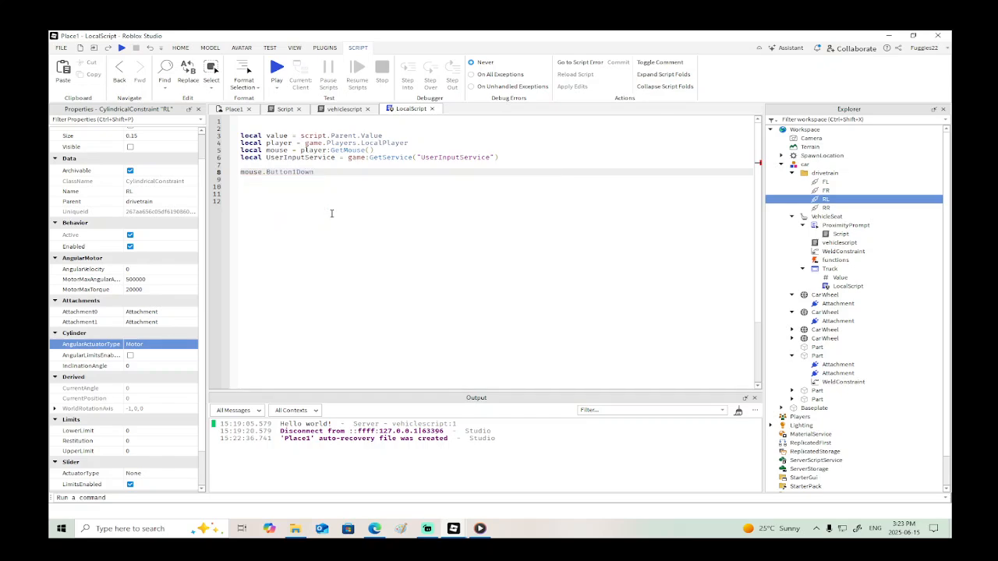
pyautogui.write(':c')
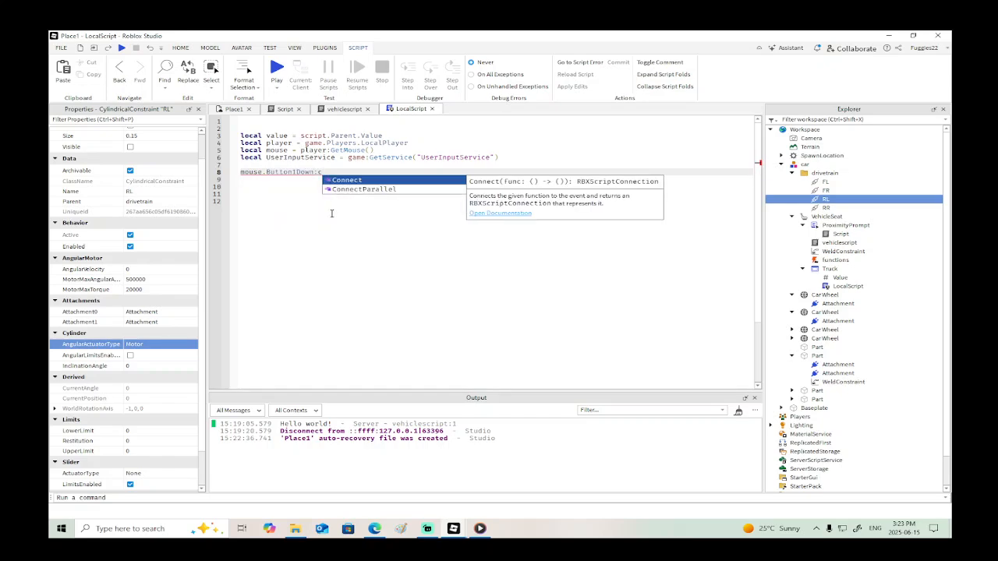
pyautogui.press('Tab')
pyautogui.write('(')
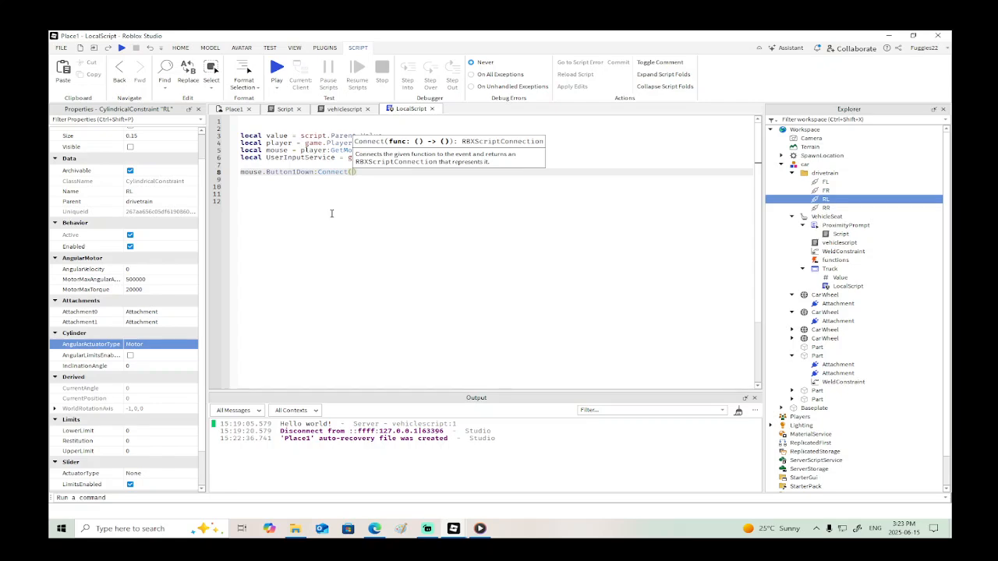
pyautogui.write('function')
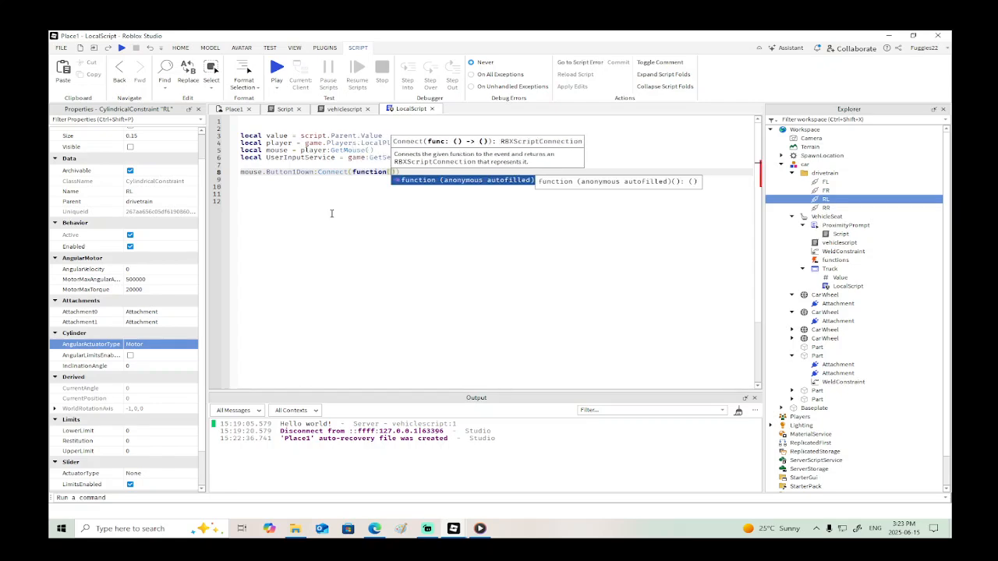
pyautogui.write('()')
pyautogui.press('Return')
pyautogui.press('Return')
pyautogui.press('Return')
pyautogui.press('Up')
pyautogui.press('Up')
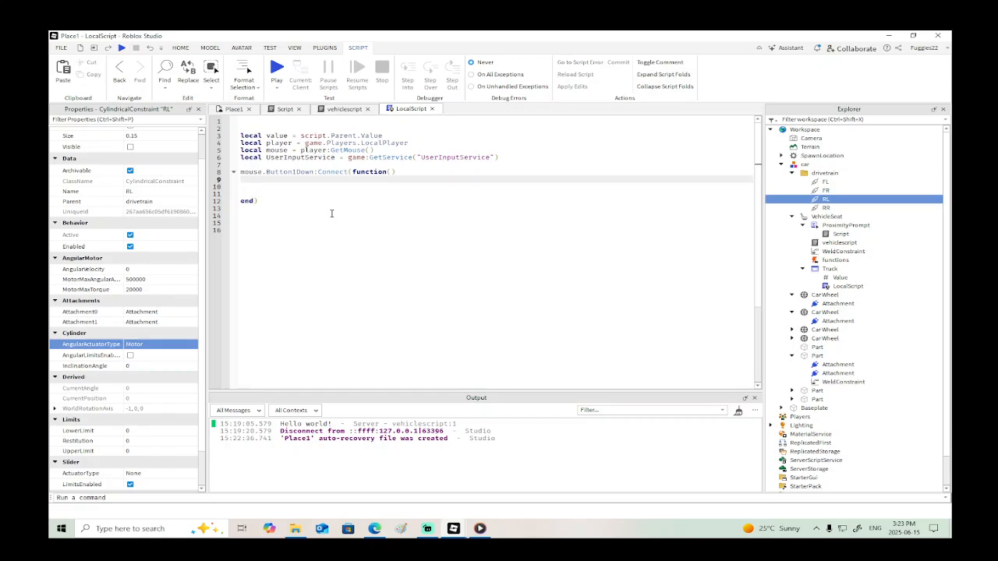
# - Inside the Button1Down handler, add the call value.Value:FireServer("go")
pyautogui.write('value.Value:F')
pyautogui.write('Server("go')
# - Open vehiclescript under the VehicleSeat and clear its default print line
pyautogui.doubleClick(834, 243)
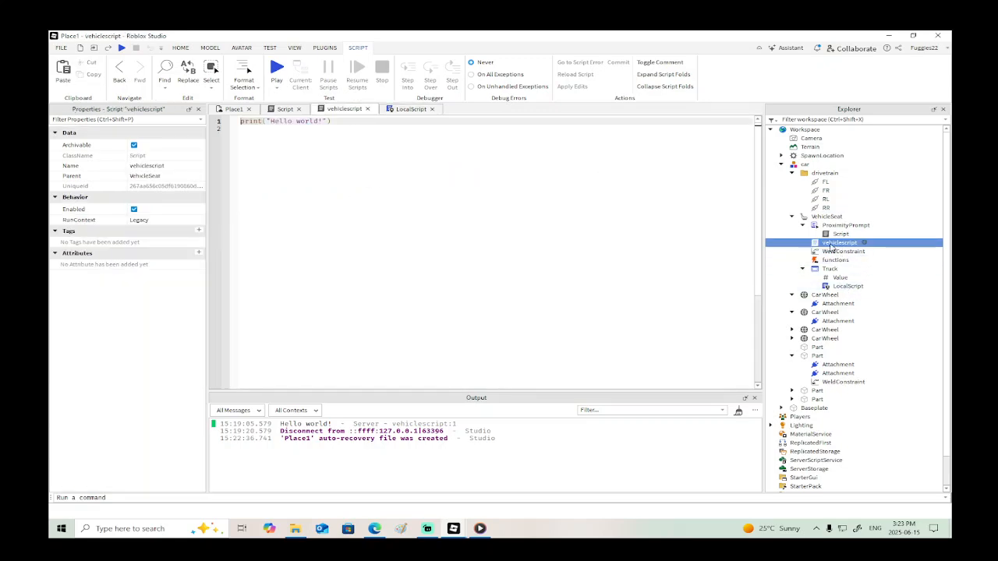
pyautogui.hotkey('ctrl', 'a')
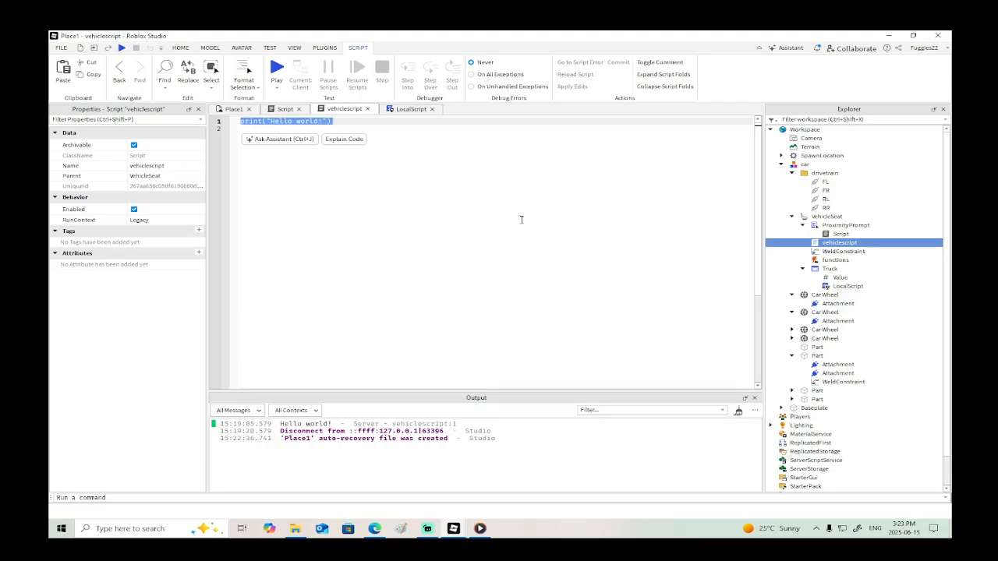
pyautogui.press('BackSpace')
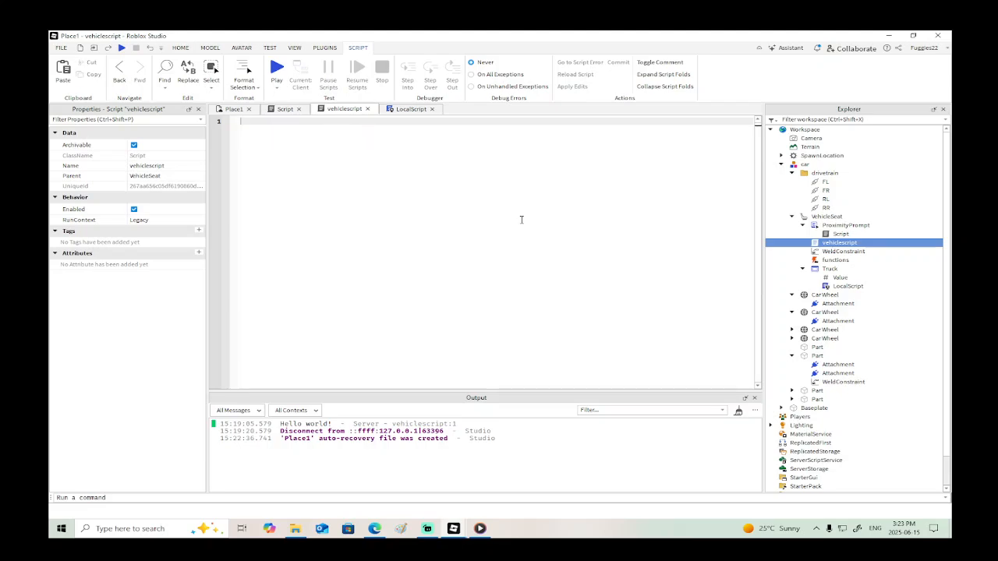
# - Declare local operate = script.Parent.functions on the first line of vehiclescript
pyautogui.write('operate')
pyautogui.write('local')
pyautogui.write(' = ')
pyautogui.write('script')
pyautogui.write('.Parent')
pyautogui.write('.f')
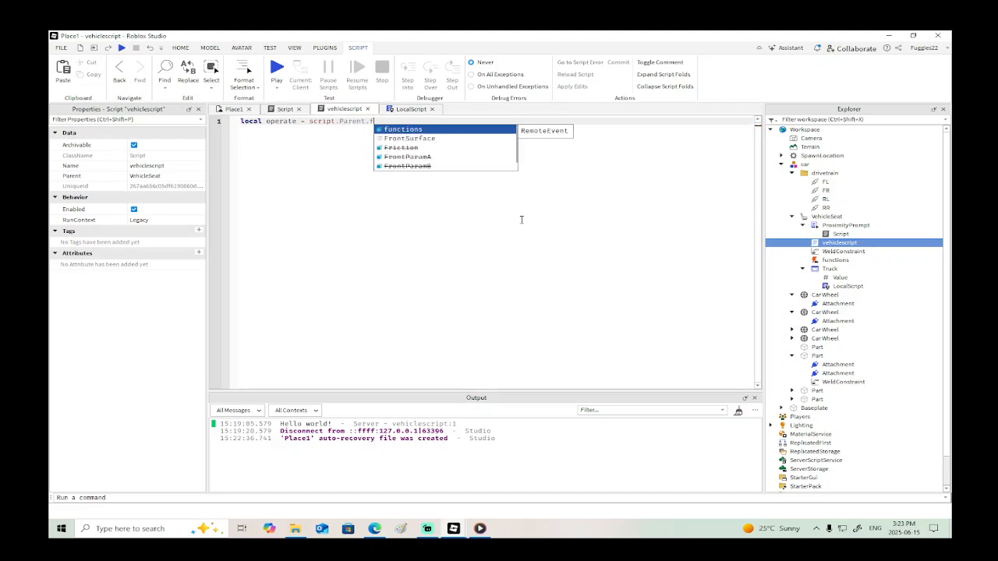
pyautogui.press('Return')
pyautogui.press('Return')
pyautogui.press('Return')
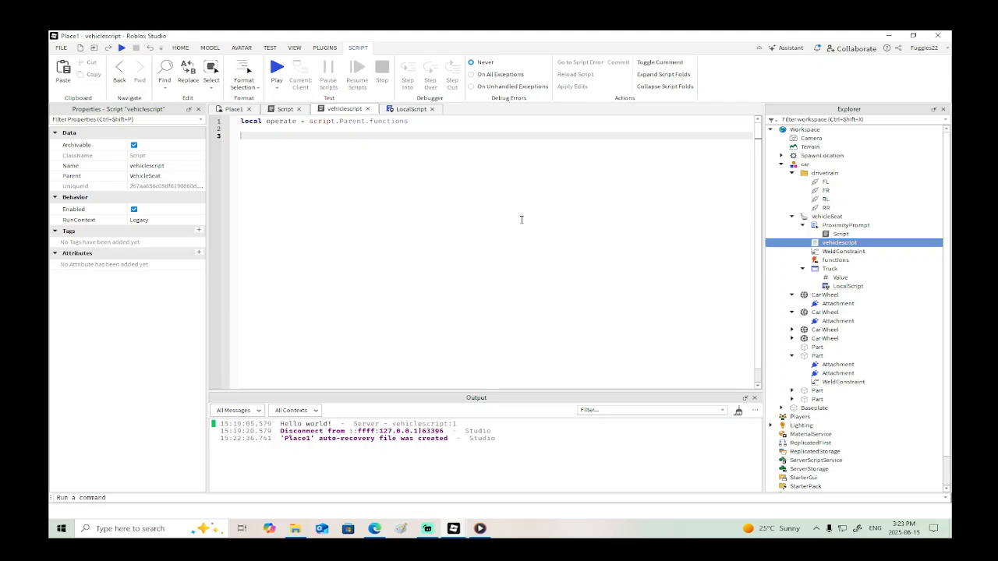
# - Add an operate.OnServerEvent:Connect handler whose function takes the parameters player and var
pyautogui.write('op(')
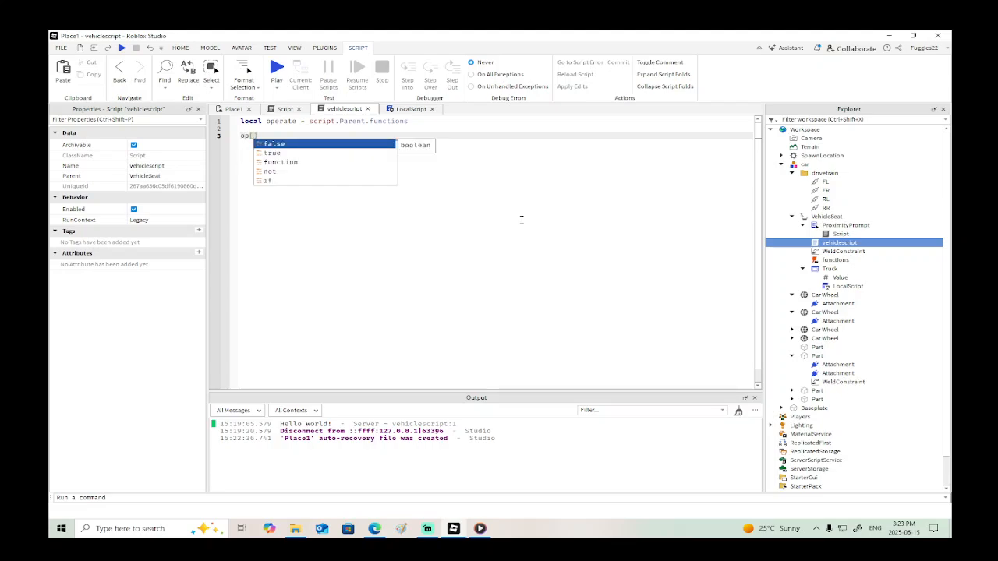
pyautogui.press('Escape')
pyautogui.write('perate.o')
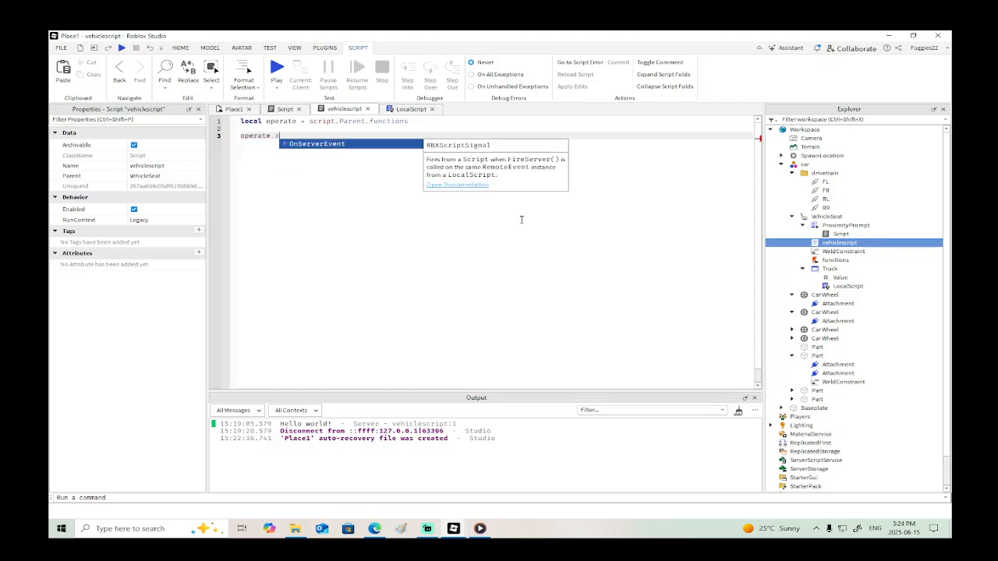
pyautogui.press('Return')
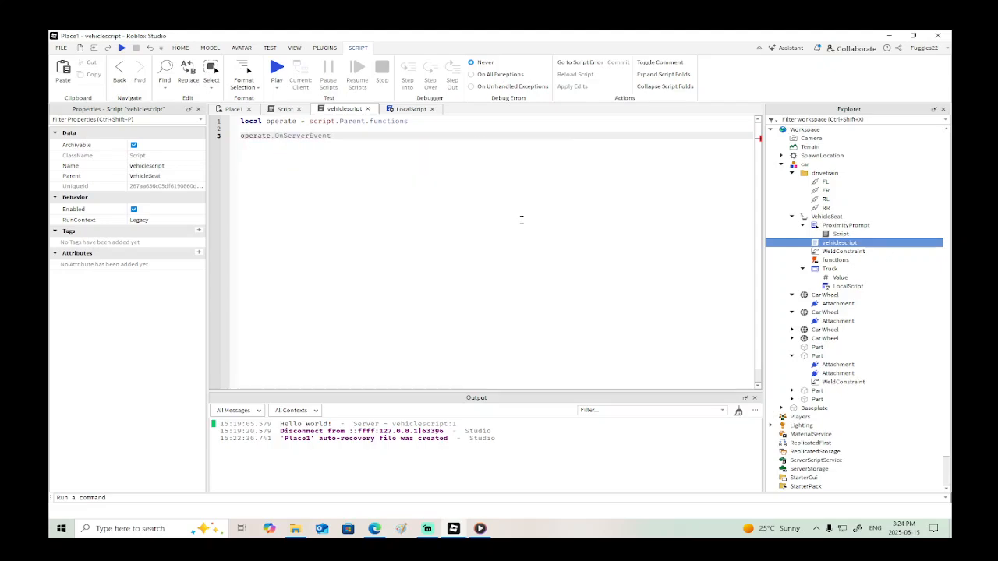
pyautogui.write(':')
pyautogui.press('Return')
pyautogui.write('function())')
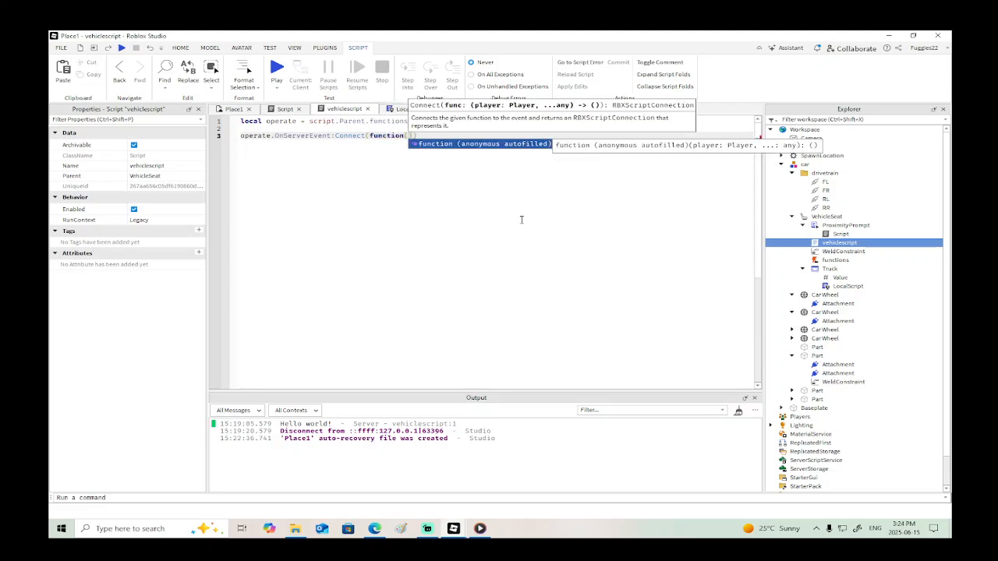
pyautogui.press('Escape')
pyautogui.write('(')
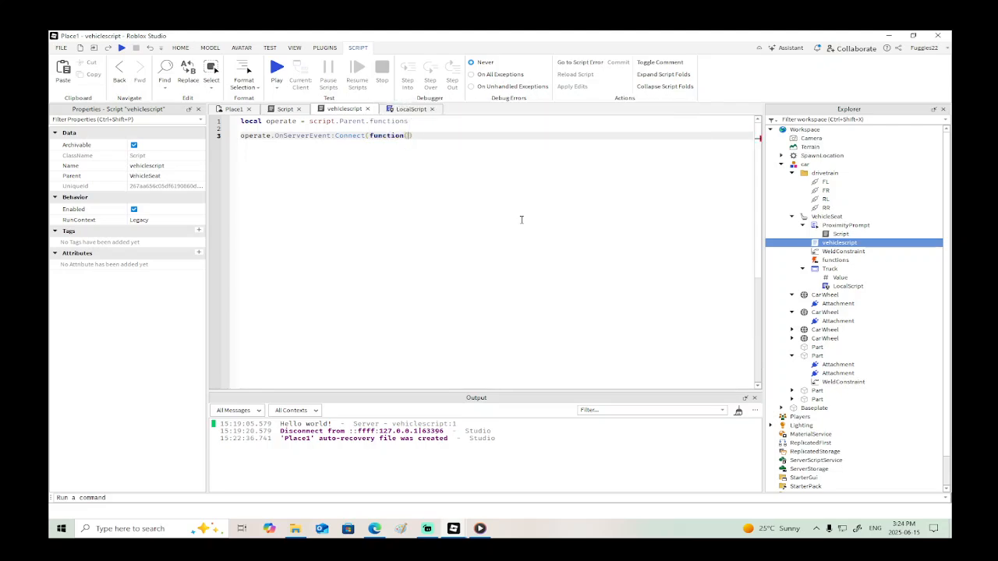
pyautogui.write('player, v')
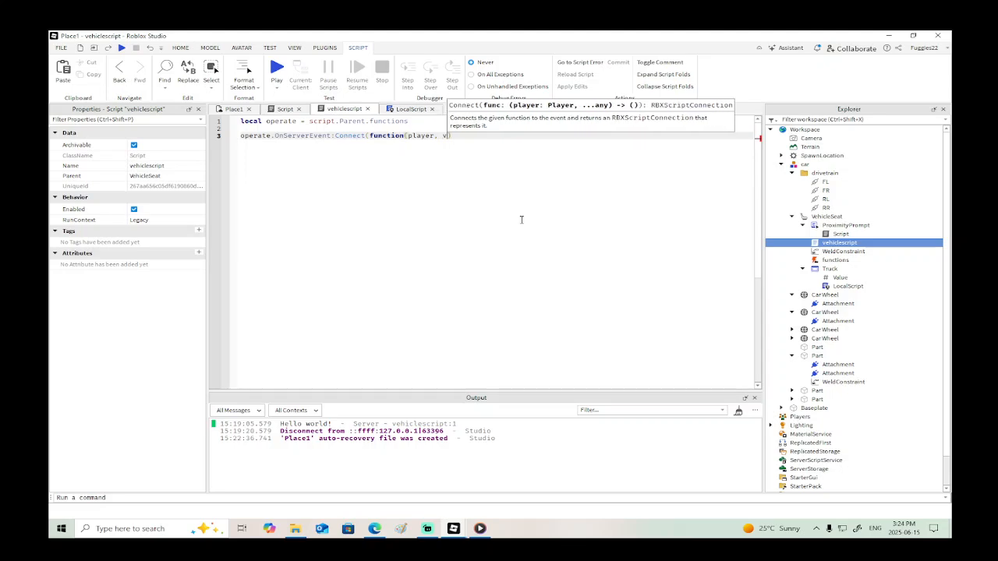
pyautogui.write('ar')
pyautogui.press('Return')
pyautogui.press('Return')
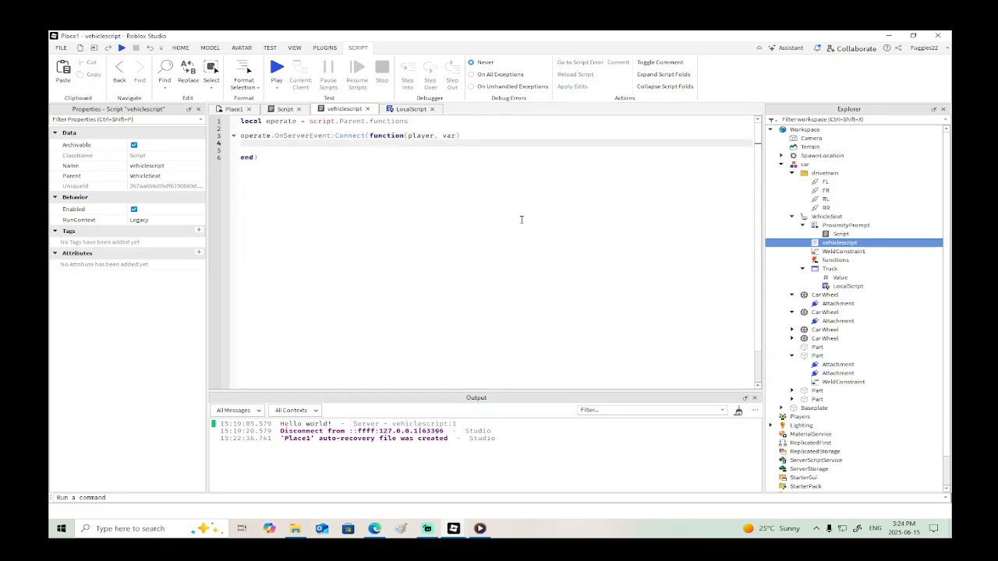
# - Inside the OnServerEvent handler, add an empty if var == "go" then block
pyautogui.write('if var == "go" the')
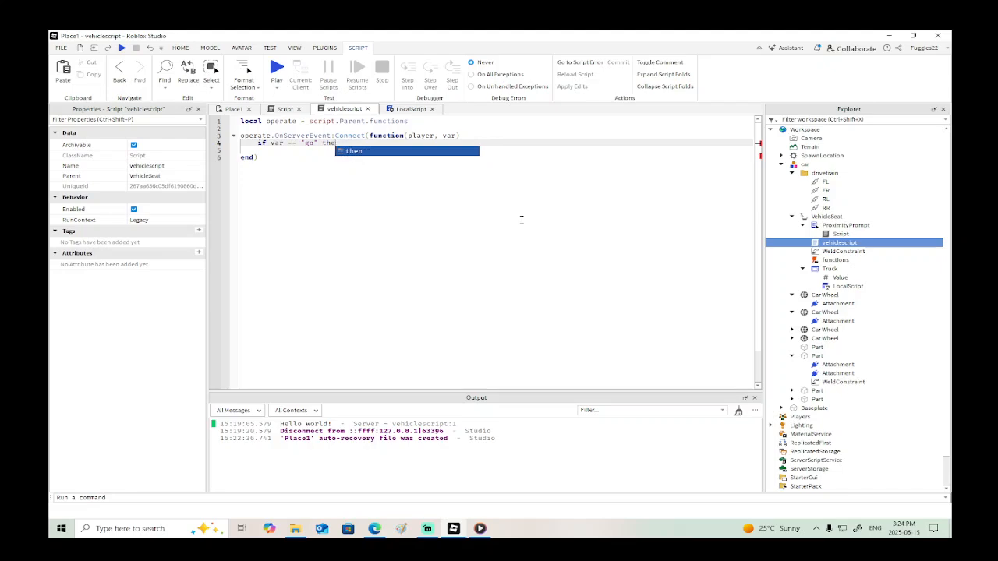
pyautogui.press('Tab')
pyautogui.press('Return')
pyautogui.press('Return')
pyautogui.press('Return')
pyautogui.press('Up')
pyautogui.press('Up')
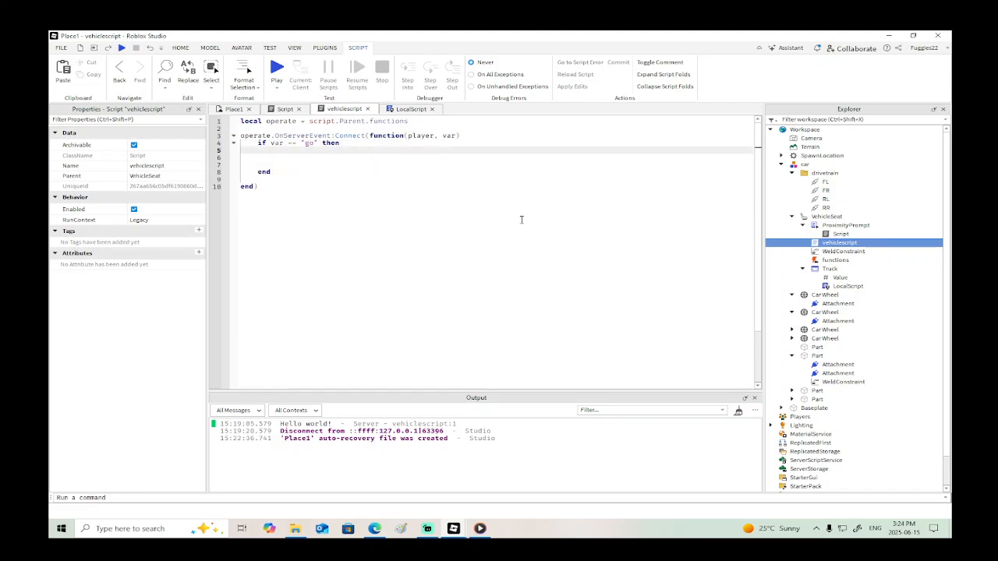
pyautogui.write('s')
pyautogui.press('BackSpace')
# - Below the operate variable, declare local drive = script.Parent.Parent.drivetrain
pyautogui.click(438, 123)
pyautogui.press('Return')
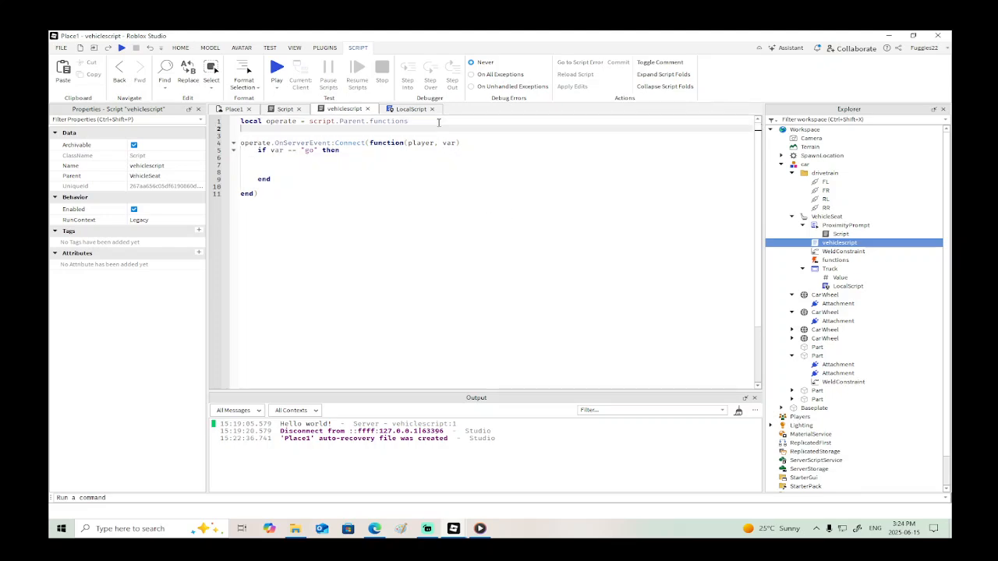
pyautogui.write('local drive = script.Parent.s')
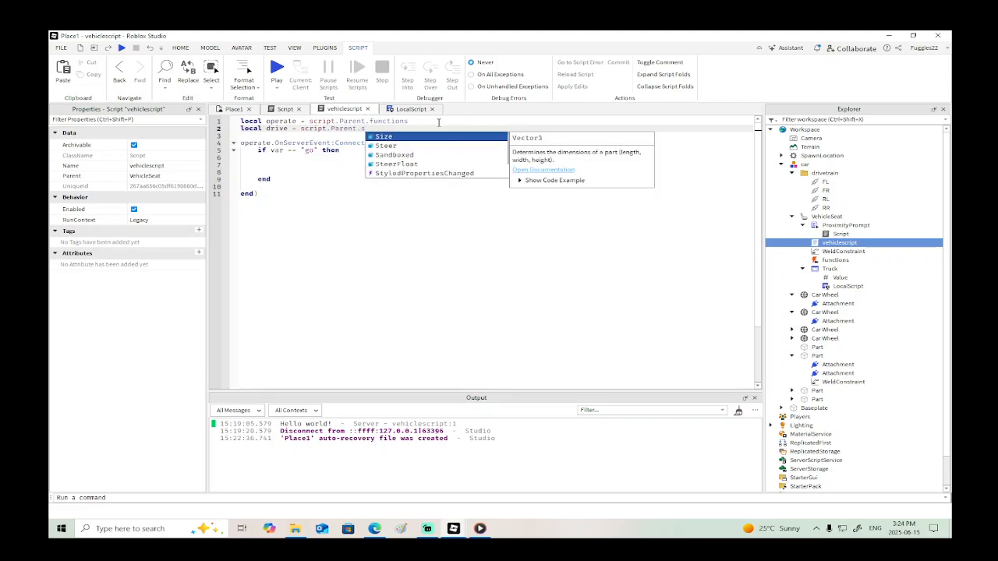
pyautogui.press('BackSpace')
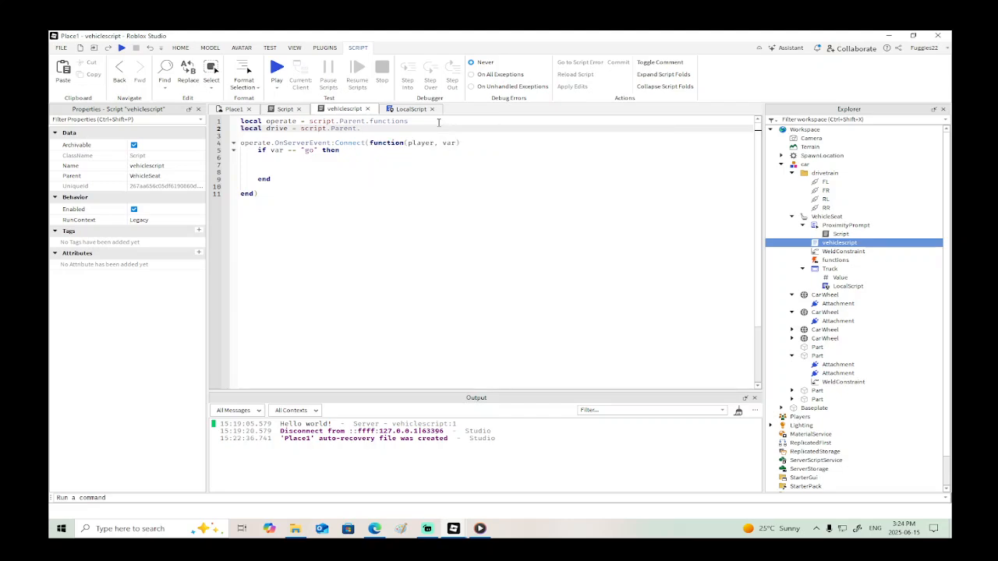
pyautogui.write('Parent.d')
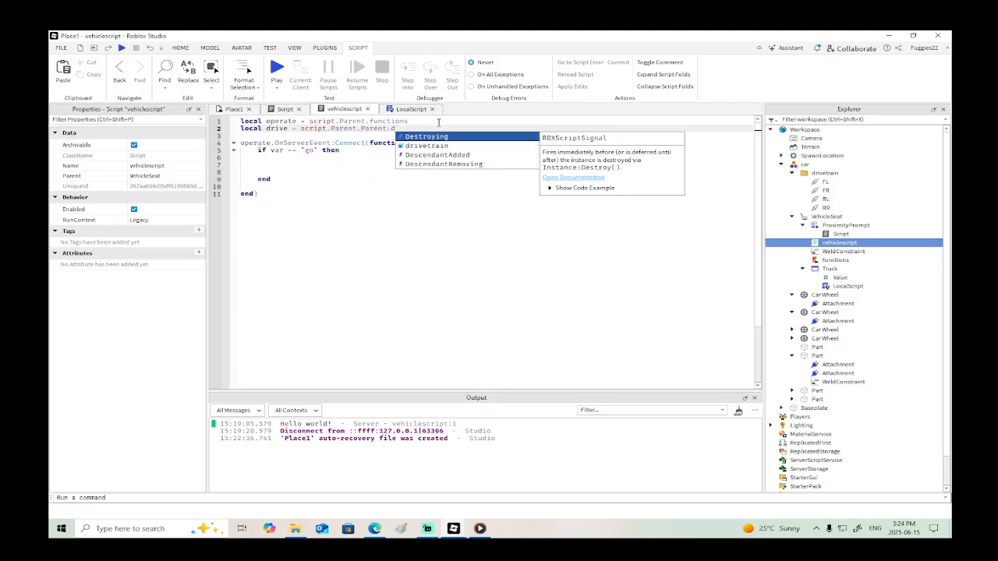
pyautogui.press('Down')
pyautogui.press('Tab')
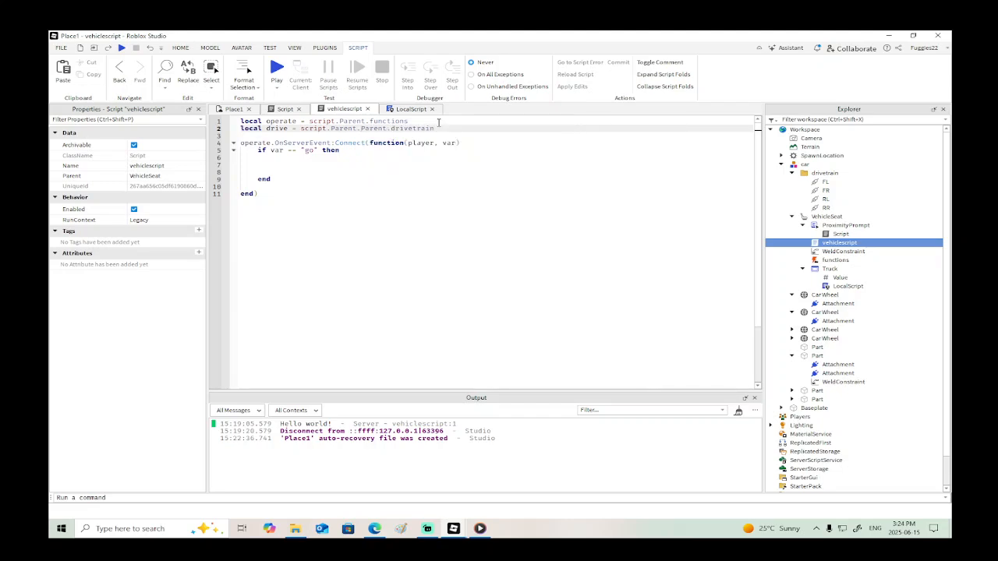
# - Inside the if var == "go" block of vehiclescript, add the line drive.RR.AngularVelocity = 10
pyautogui.click(358, 156)
pyautogui.write('drive')
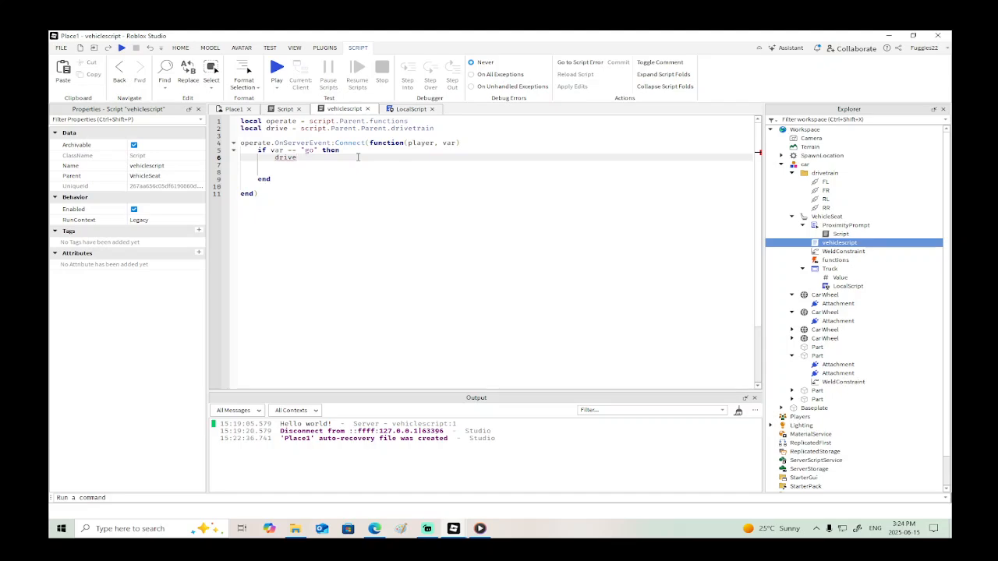
pyautogui.write('.RR')
pyautogui.press('Tab')
pyautogui.write('.')
pyautogui.press('Tab')
pyautogui.write('=')
pyautogui.press('Down')
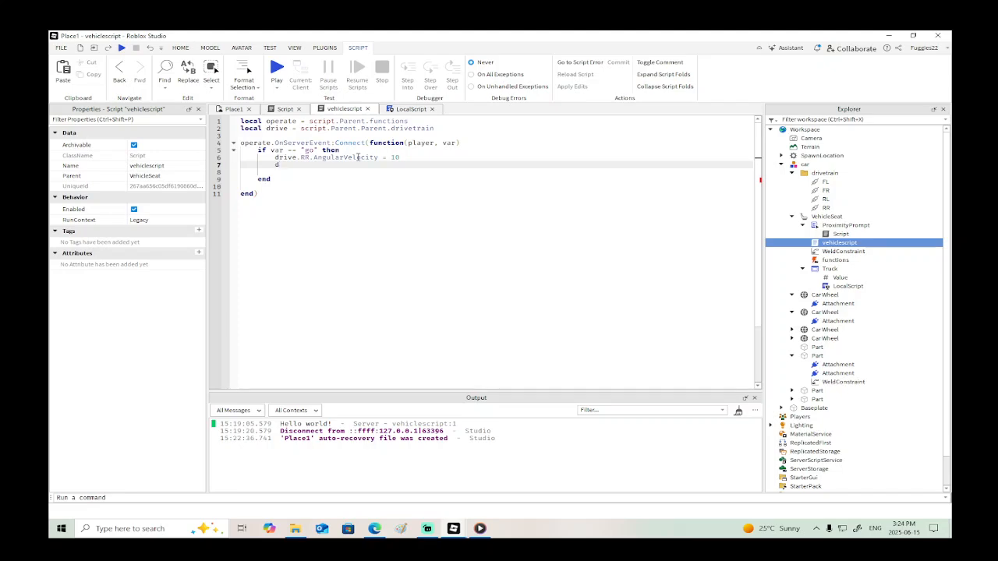
# - Below the RR line in the "go" block, add the line drive.RL.AngularVelocity = 10
pyautogui.write('rive.RL.a')
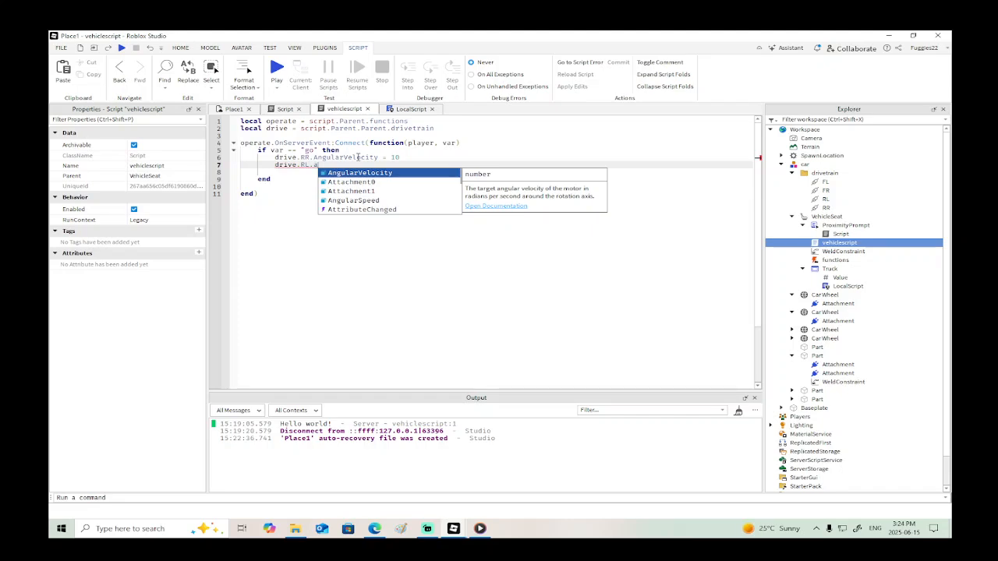
pyautogui.press('Tab')
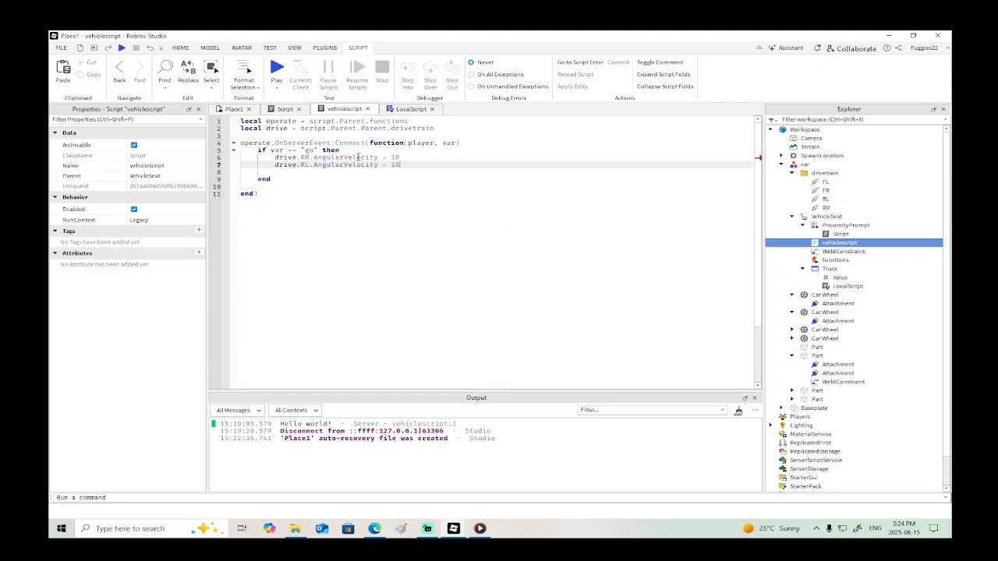
# - Playtest the place by walking to the car, sitting in its seat and getting off, and end the test
pyautogui.click(122, 47)
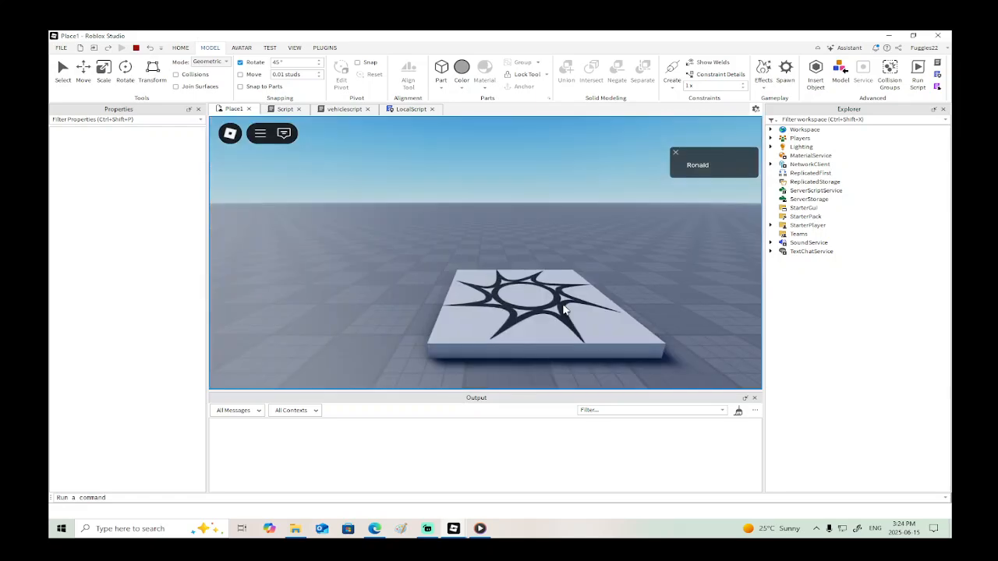
pyautogui.press('w')
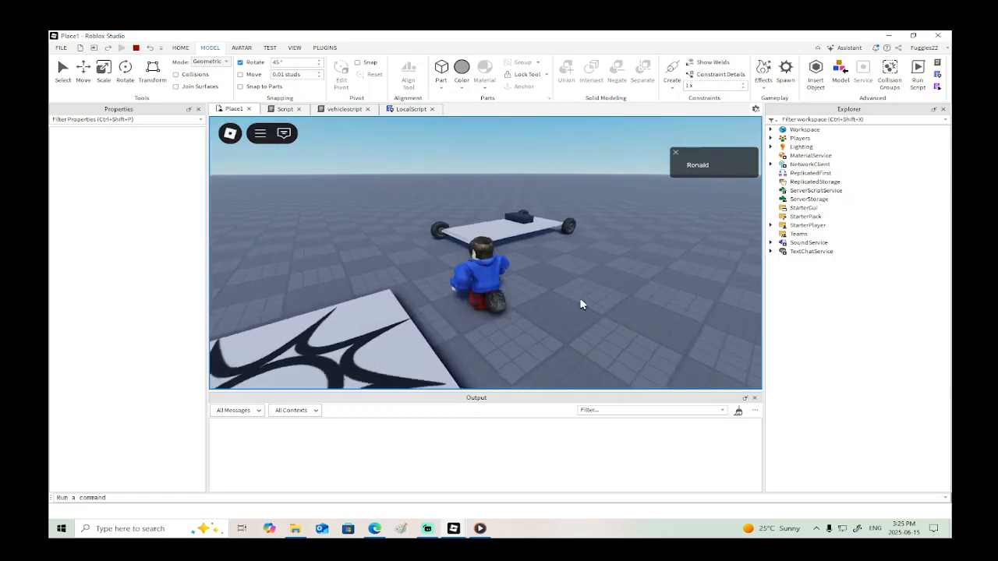
pyautogui.press('w')
pyautogui.press('d')
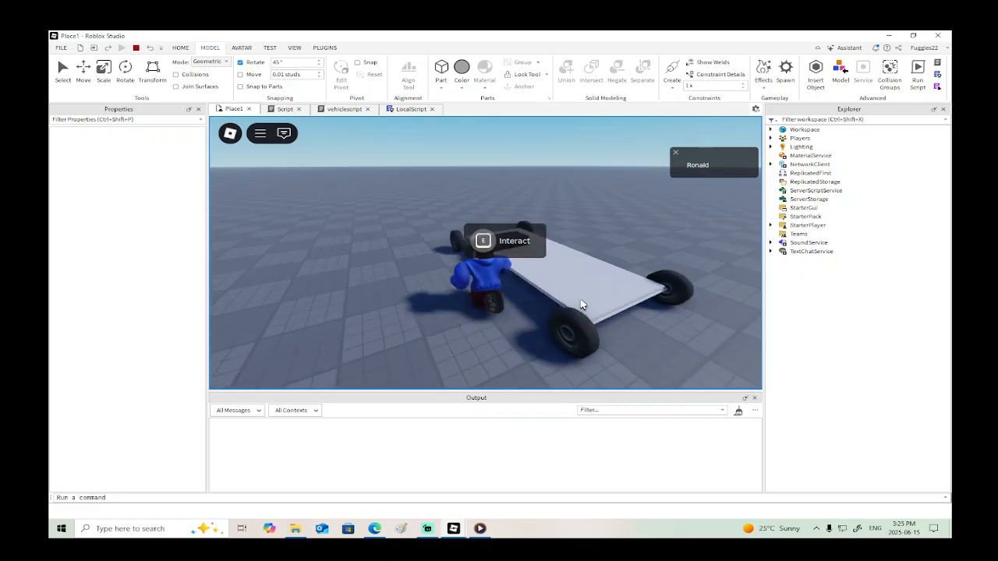
pyautogui.press('e')
pyautogui.press('space')
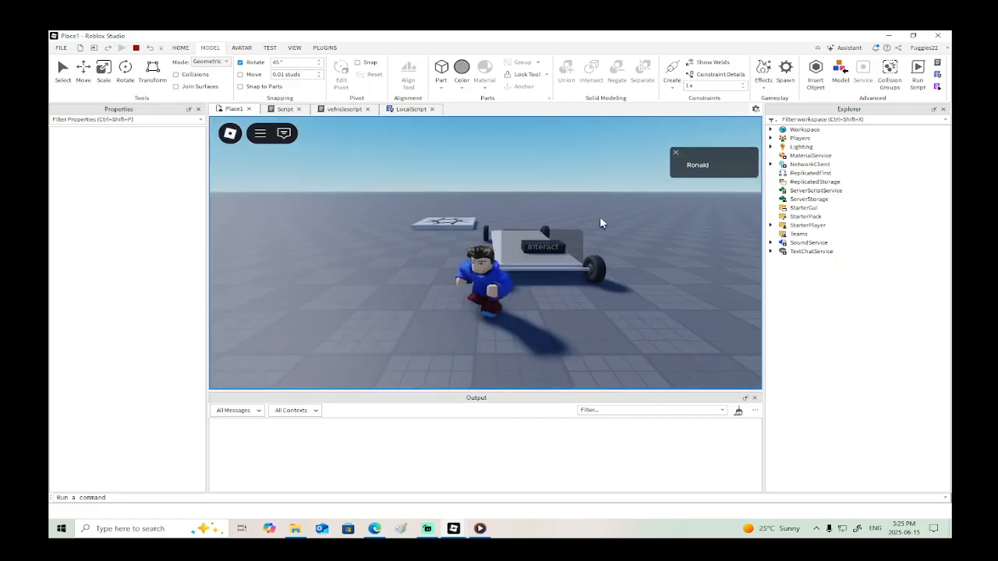
pyautogui.click(135, 48)
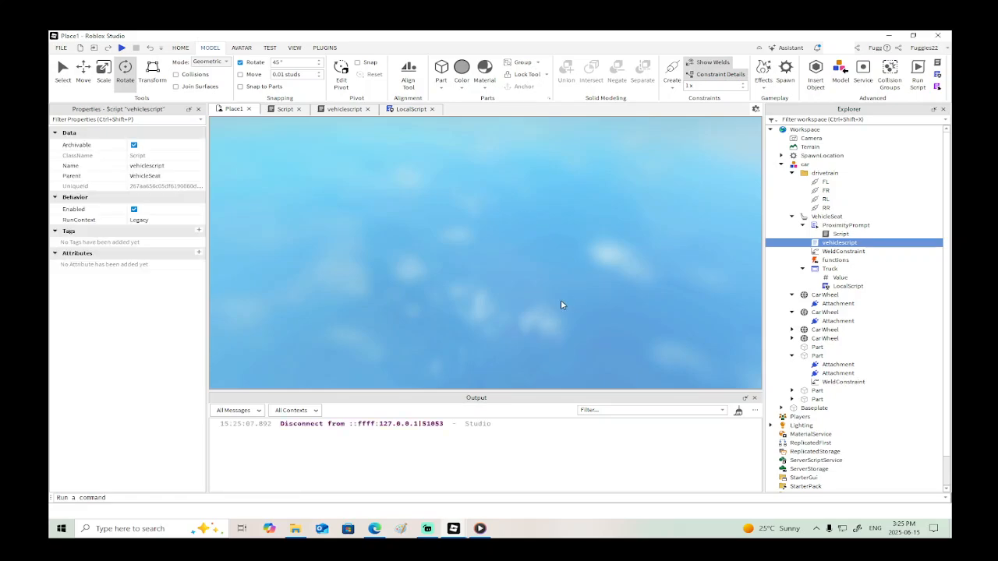
# - Rotate the car's VehicleSeat 180° about its vertical axis so its orientation is 0, 180, 0
pyautogui.scroll(6, 516, 264)
pyautogui.moveTo(516, 264); pyautogui.dragTo(515, 267, button='right')
pyautogui.keyDown('alt'); pyautogui.click(496, 236); pyautogui.keyUp('alt')
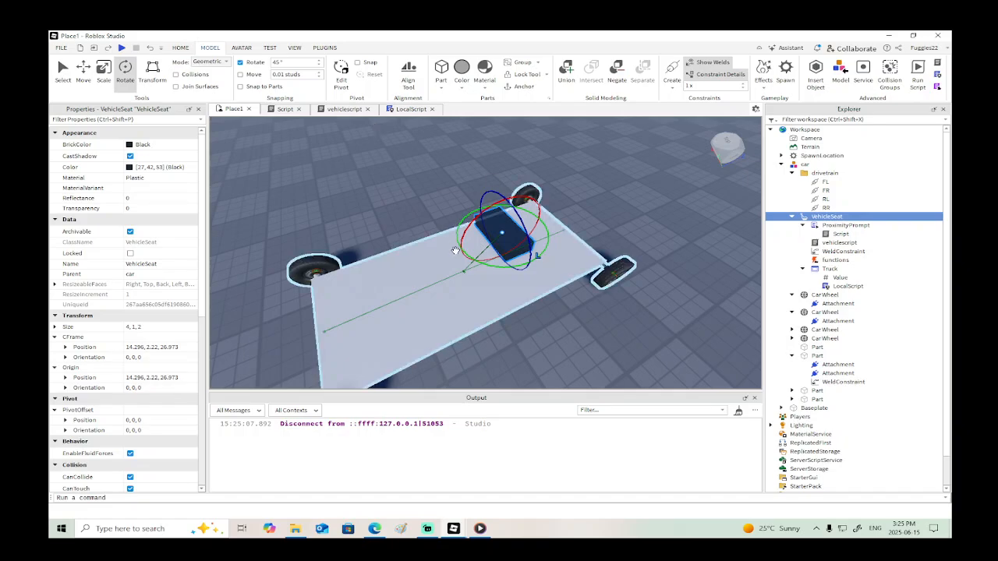
pyautogui.moveTo(488, 266); pyautogui.dragTo(510, 206)
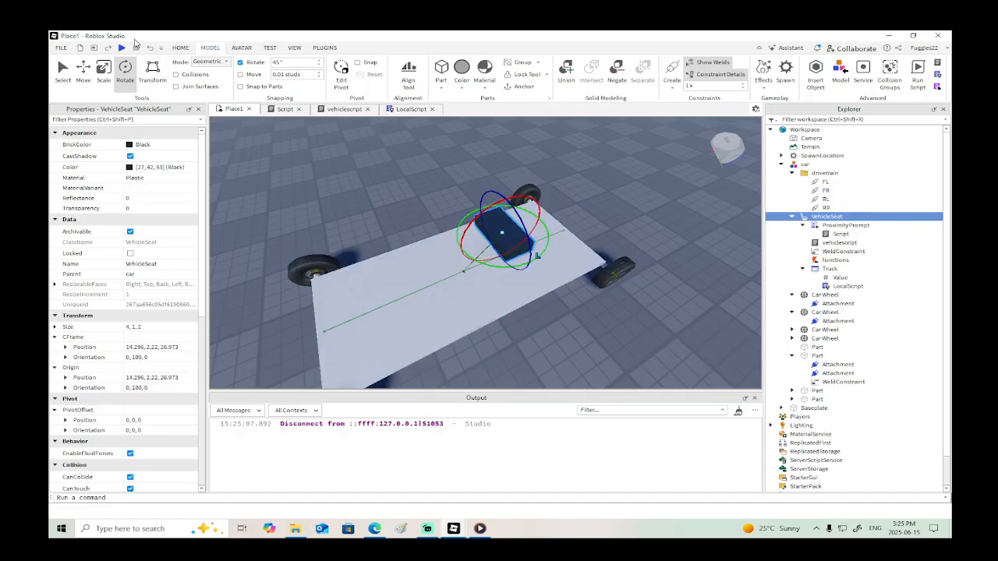
# - Playtest sitting in the car with the rotated seat, end the test and open LocalScript for editing
pyautogui.click(121, 48)
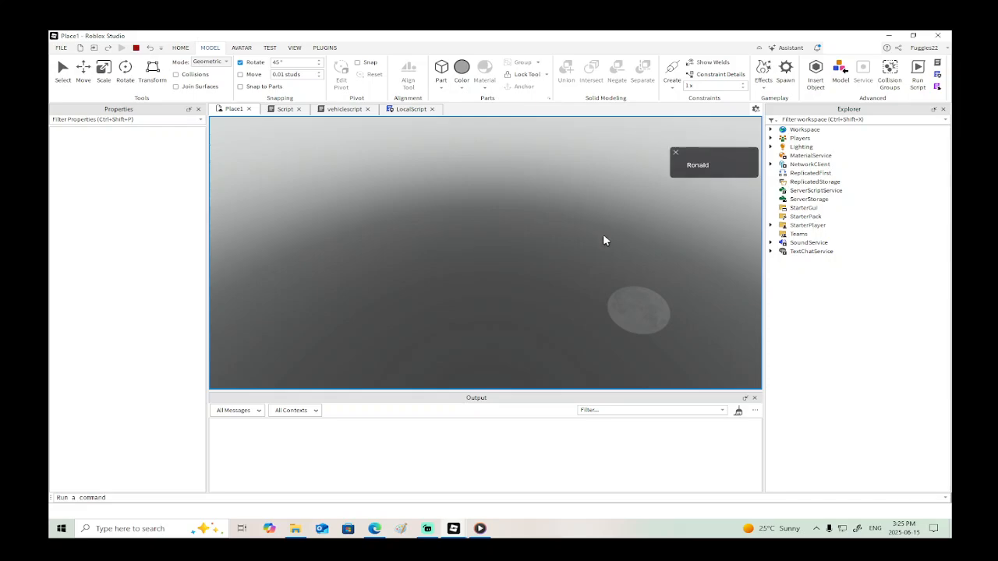
pyautogui.press('w')
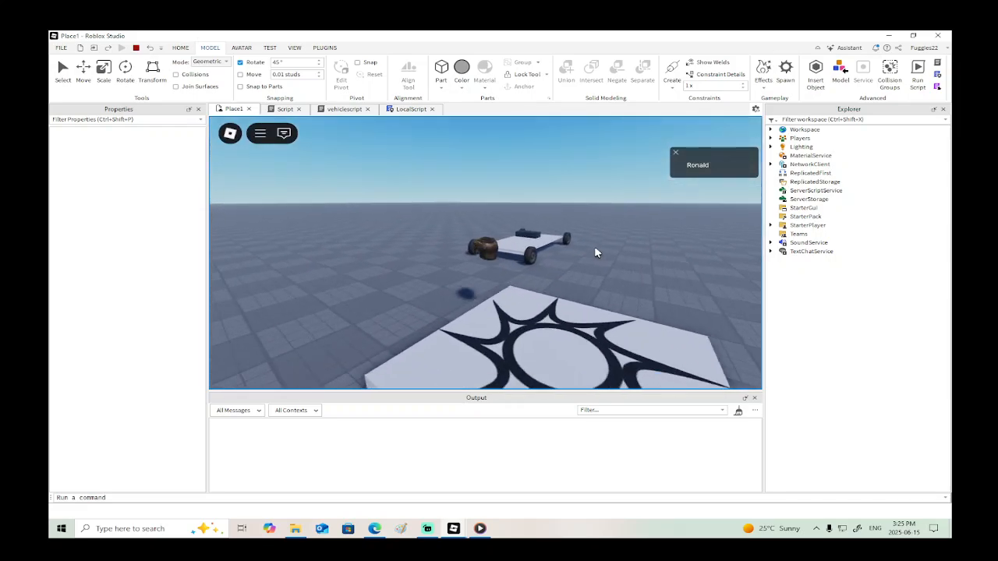
pyautogui.moveTo(594, 248); pyautogui.dragTo(595, 248, button='right')
pyautogui.press('e')
pyautogui.press('e')
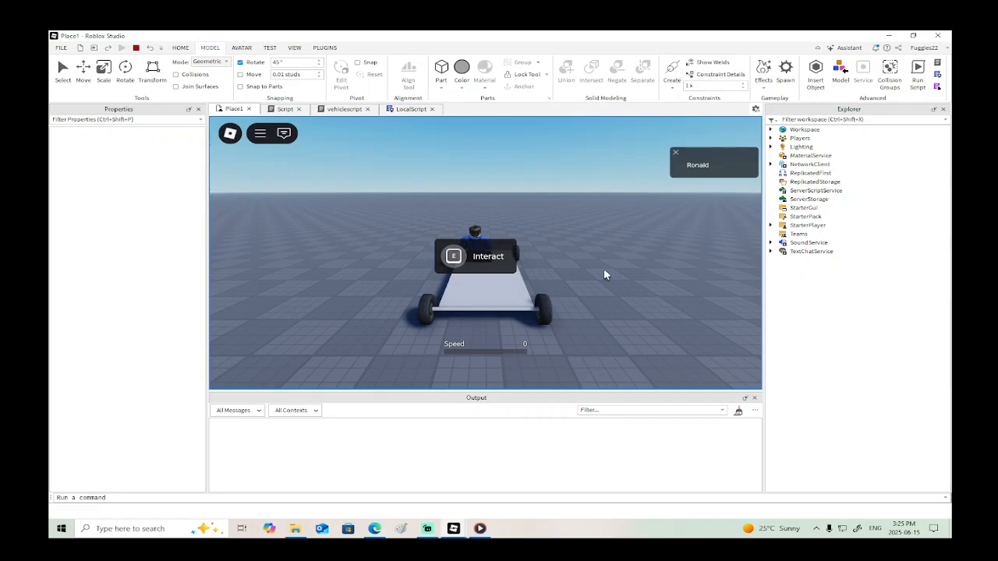
pyautogui.moveTo(604, 270); pyautogui.dragTo(604, 269, button='right')
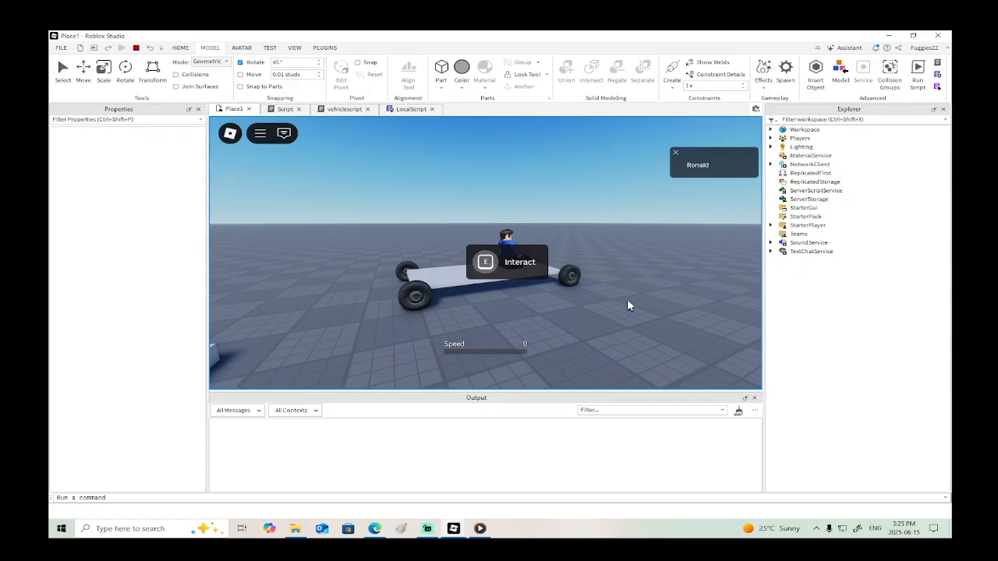
pyautogui.click(416, 110)
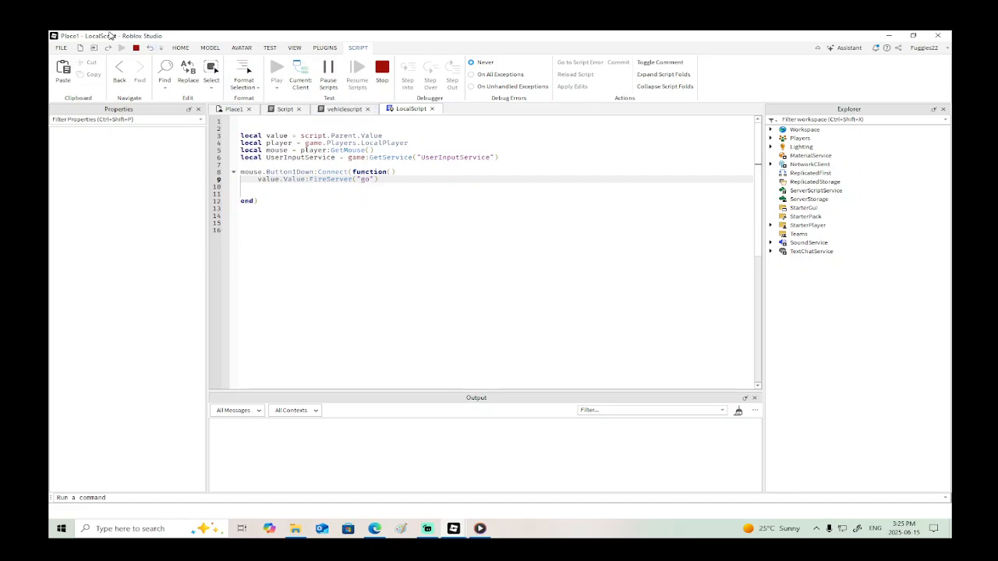
pyautogui.click(135, 49)
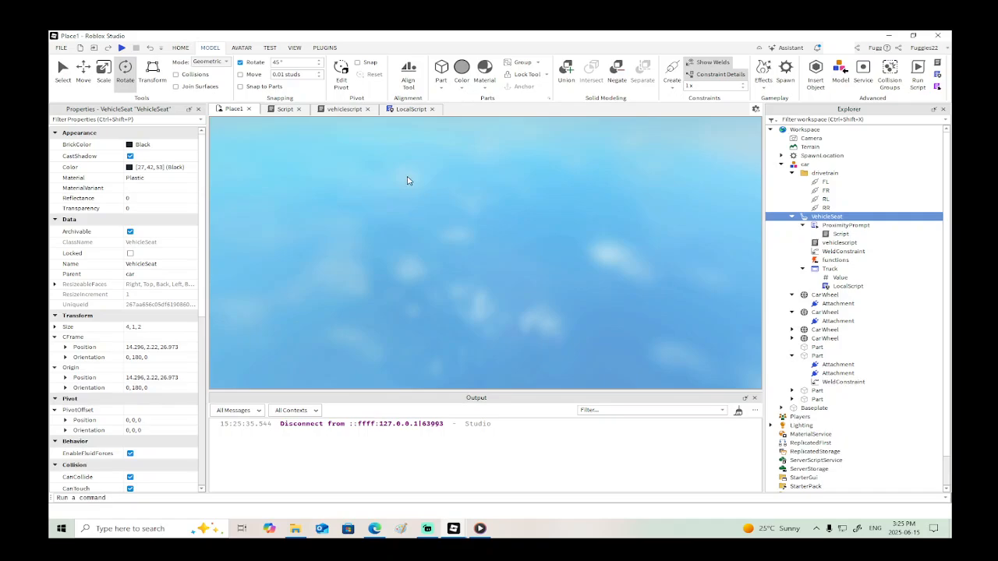
pyautogui.click(411, 110)
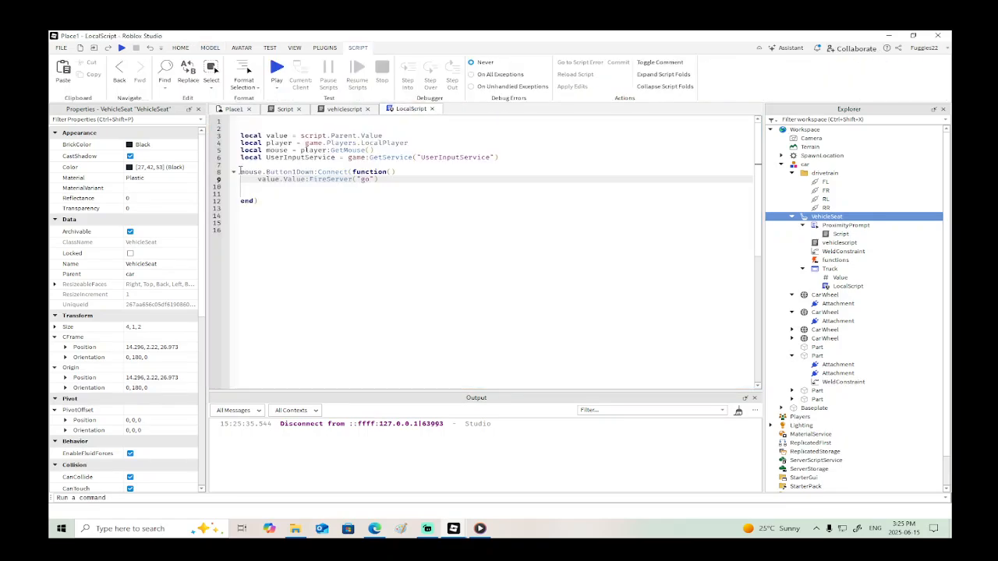
pyautogui.click(242, 172)
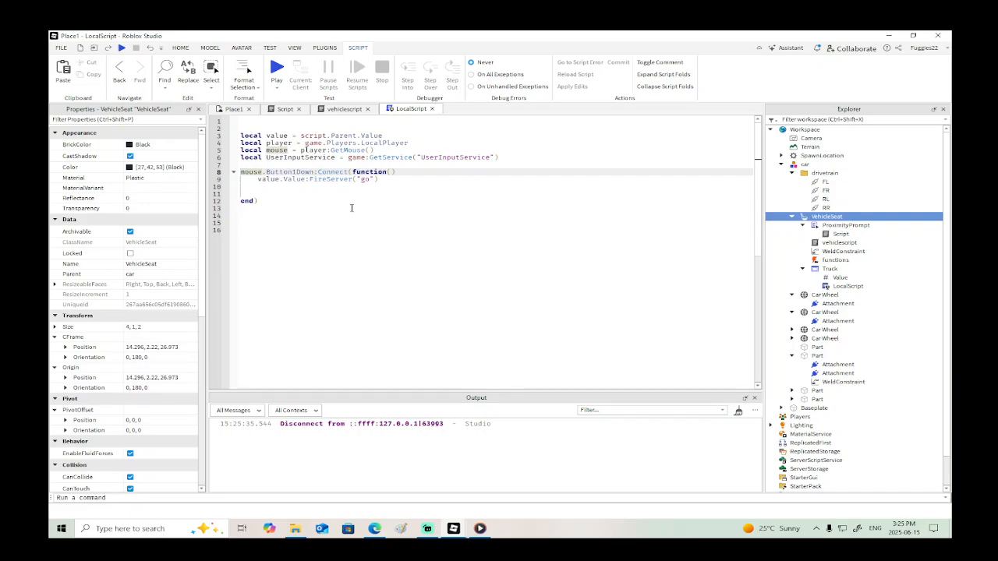
pyautogui.write('if')
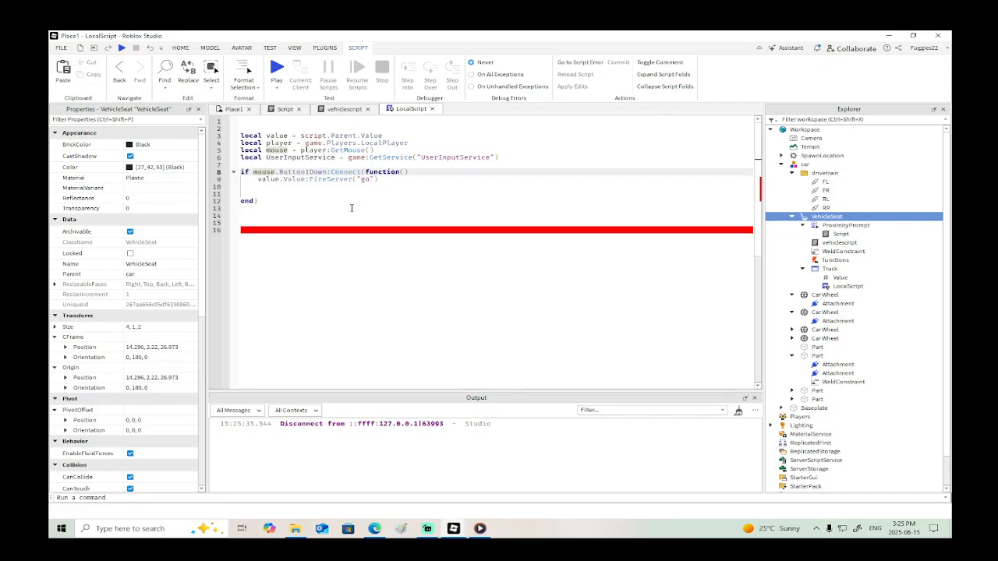
pyautogui.press('BackSpace')
pyautogui.press('BackSpace')
pyautogui.press('BackSpace')
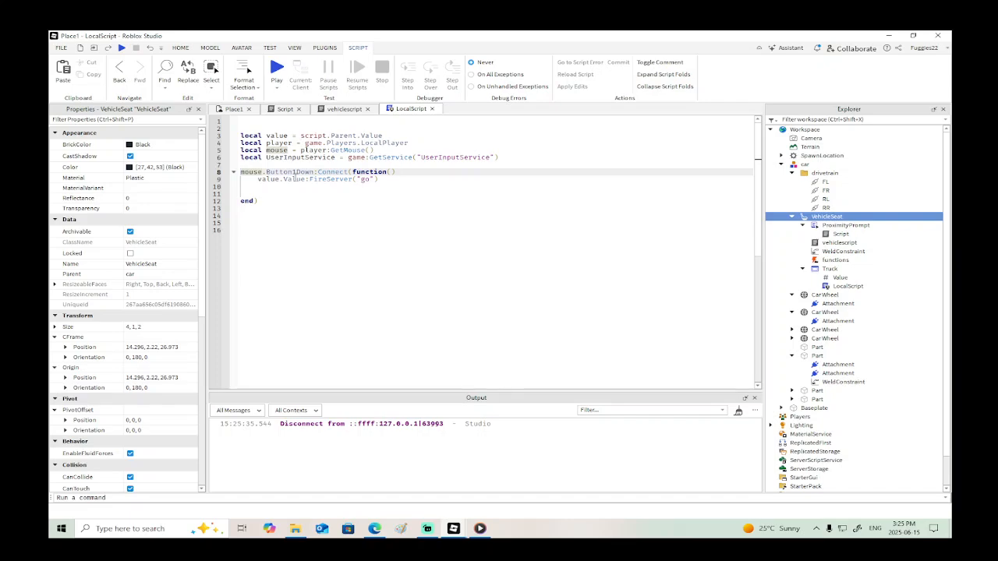
# - Remove the blank lines between value.Value:FireServer("go") and end) in LocalScript's Button1Down handler
pyautogui.click(258, 188)
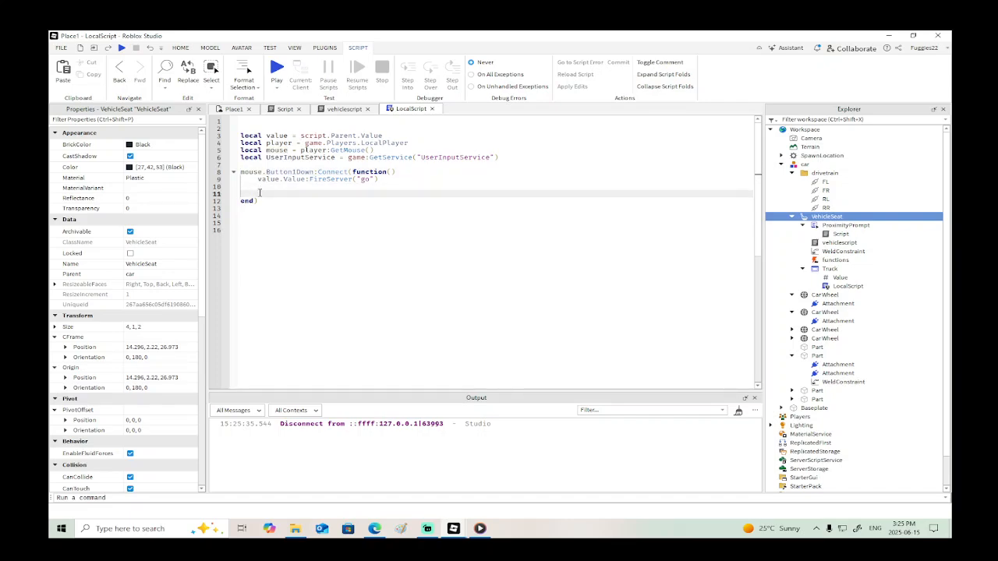
pyautogui.press('Delete')
pyautogui.press('BackSpace')
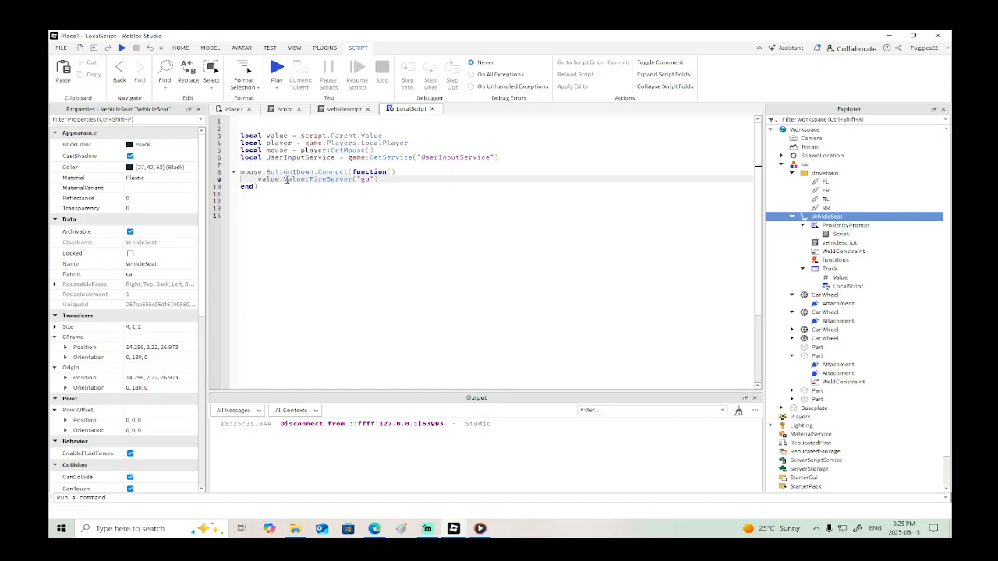
# - Examine vehiclescript, the RR constraint's motor and limit properties, and the properties of the four car wheels
pyautogui.click(329, 110)
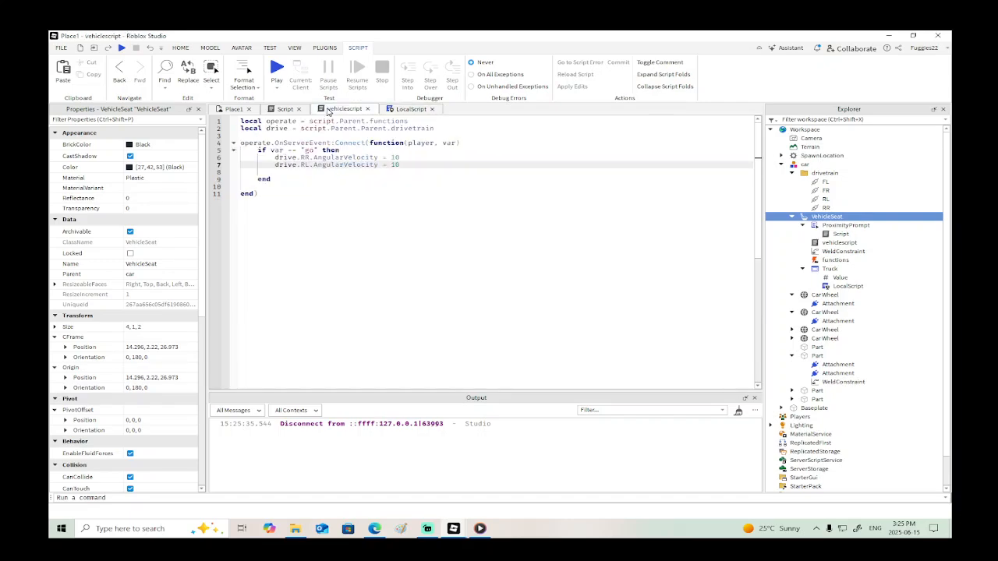
pyautogui.click(826, 208)
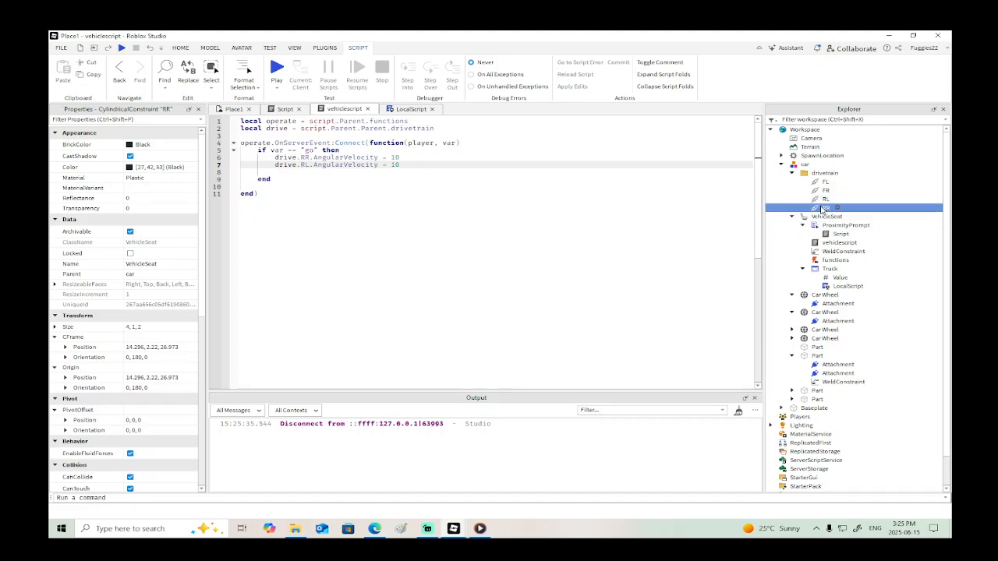
pyautogui.click(233, 110)
pyautogui.moveTo(561, 351); pyautogui.dragTo(561, 351, button='right')
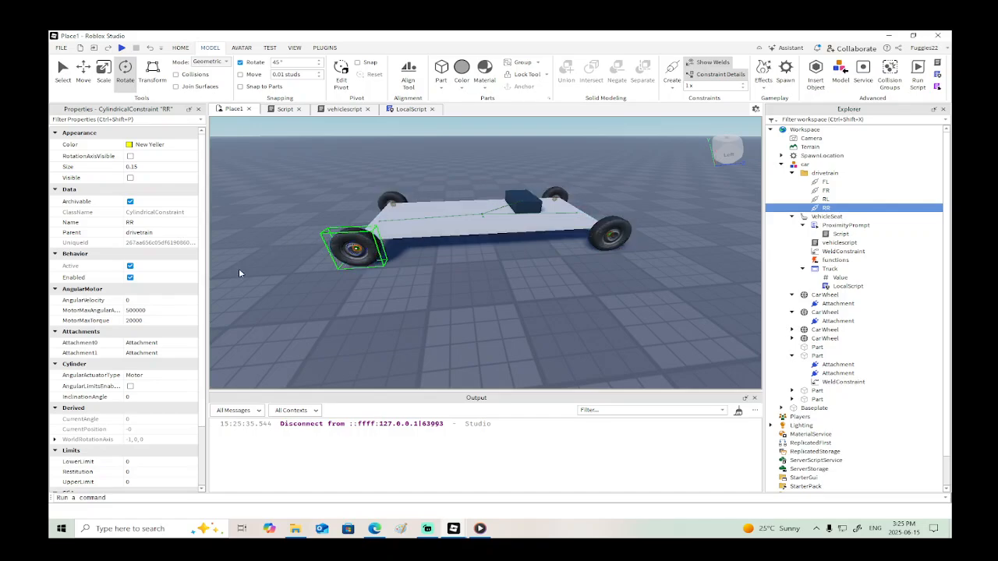
pyautogui.scroll(-3, 193, 348)
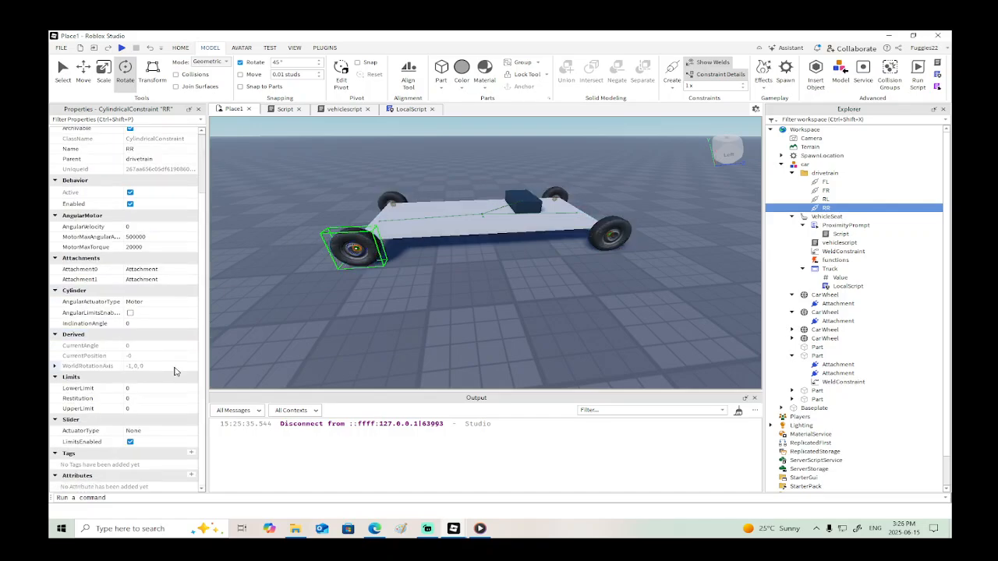
pyautogui.click(820, 294)
pyautogui.keyDown('ctrl'); pyautogui.click(816, 312); pyautogui.keyUp('ctrl')
pyautogui.keyDown('ctrl'); pyautogui.click(813, 329); pyautogui.keyUp('ctrl')
pyautogui.keyDown('ctrl'); pyautogui.click(805, 338); pyautogui.keyUp('ctrl')
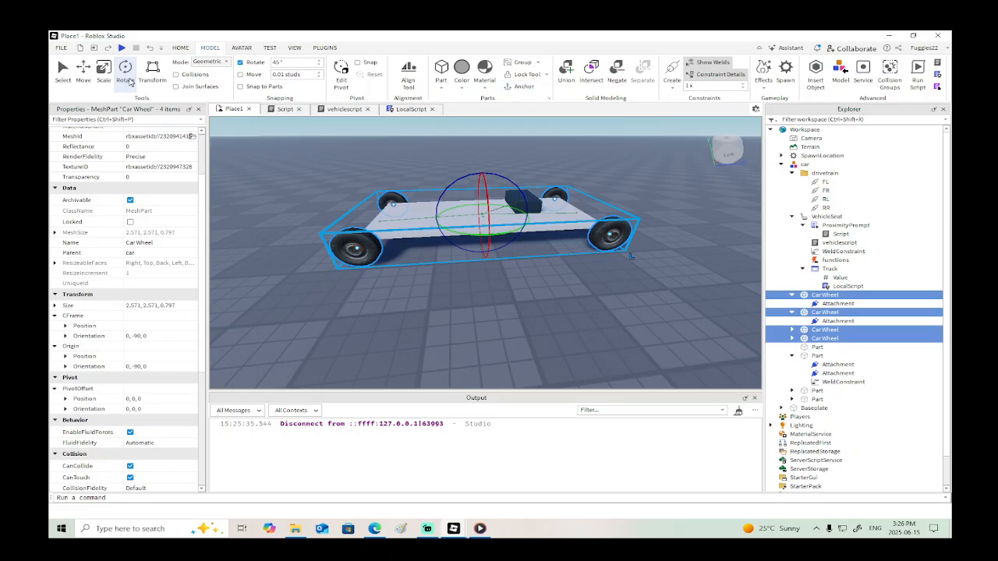
# - Playtest sitting in the car and driving it forward, end the test and open LocalScript
pyautogui.click(122, 47)
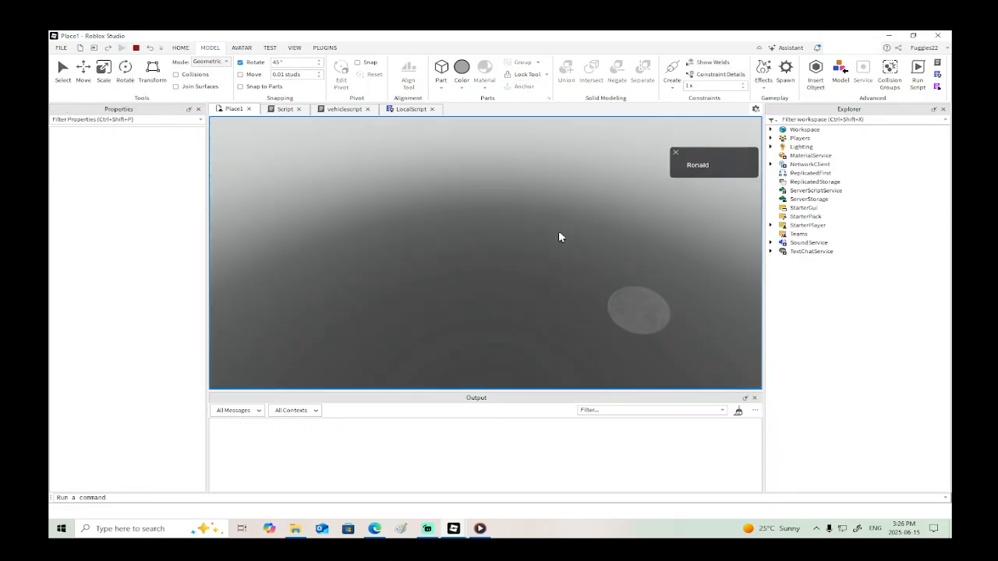
pyautogui.press('w')
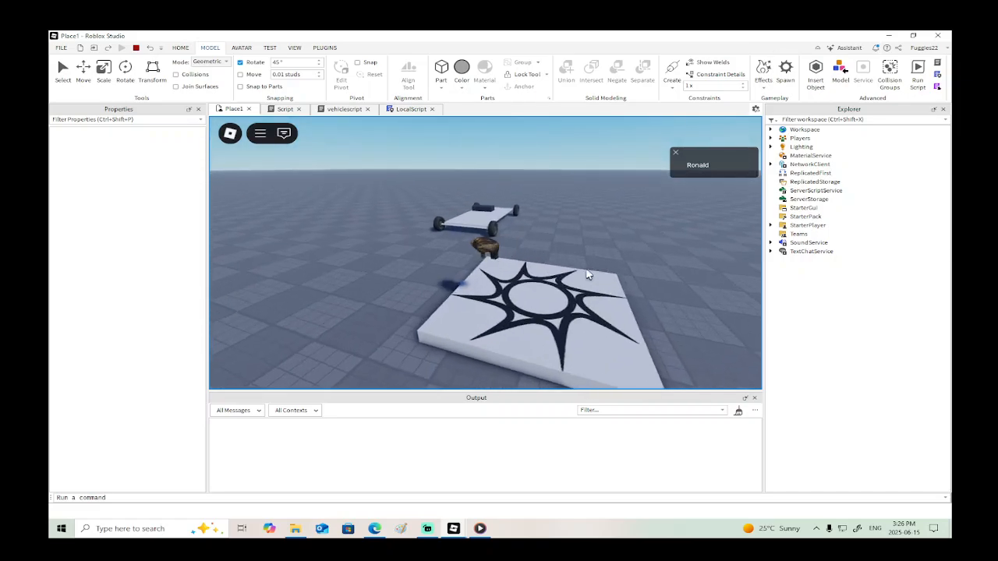
pyautogui.press('w')
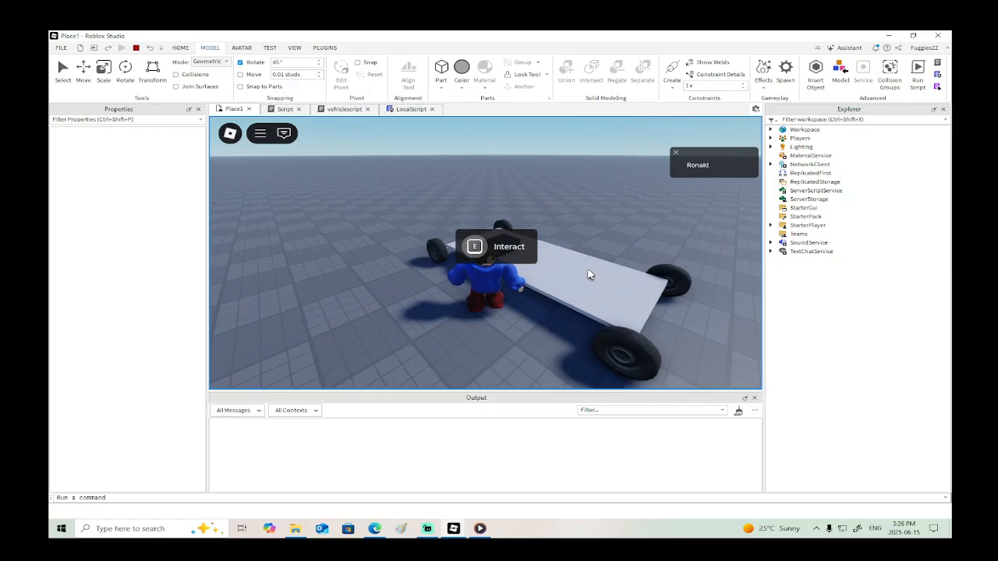
pyautogui.press('e')
pyautogui.press('w')
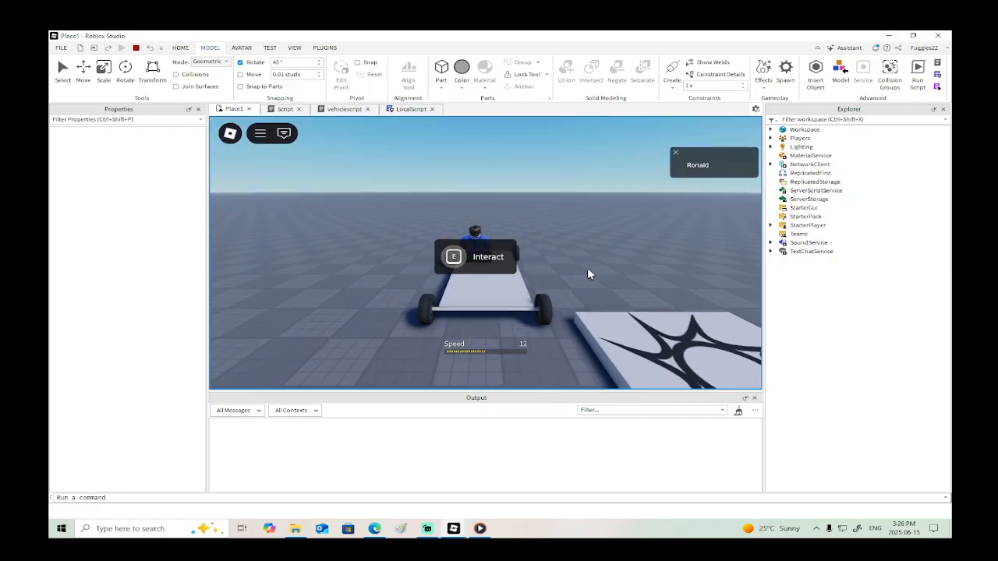
pyautogui.moveTo(588, 269); pyautogui.dragTo(586, 268, button='right')
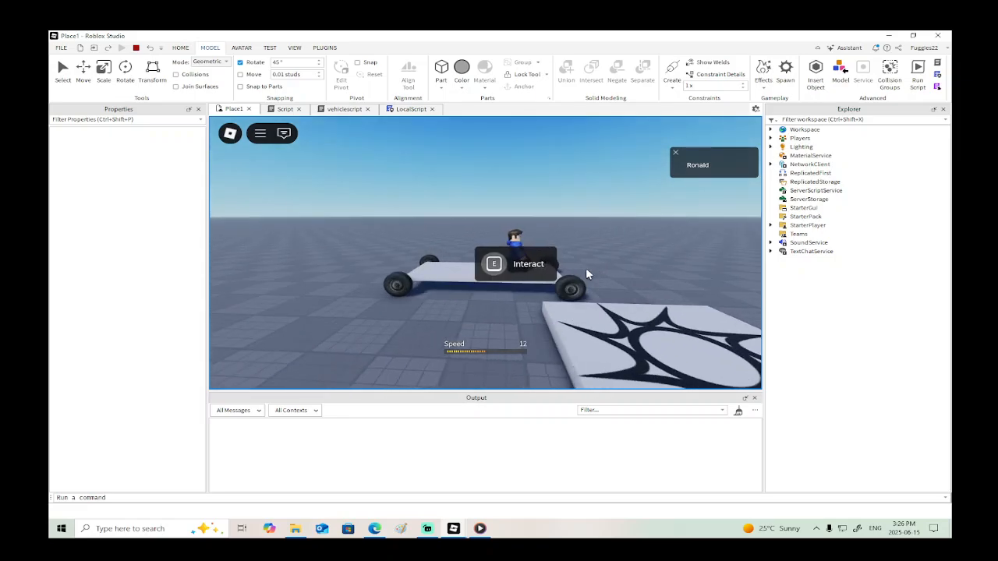
pyautogui.click(136, 48)
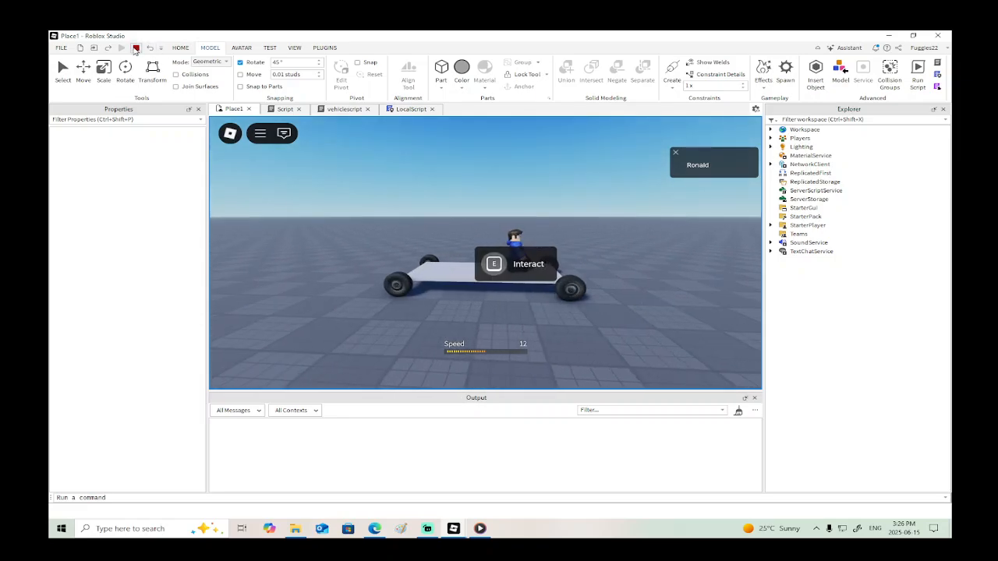
pyautogui.click(402, 111)
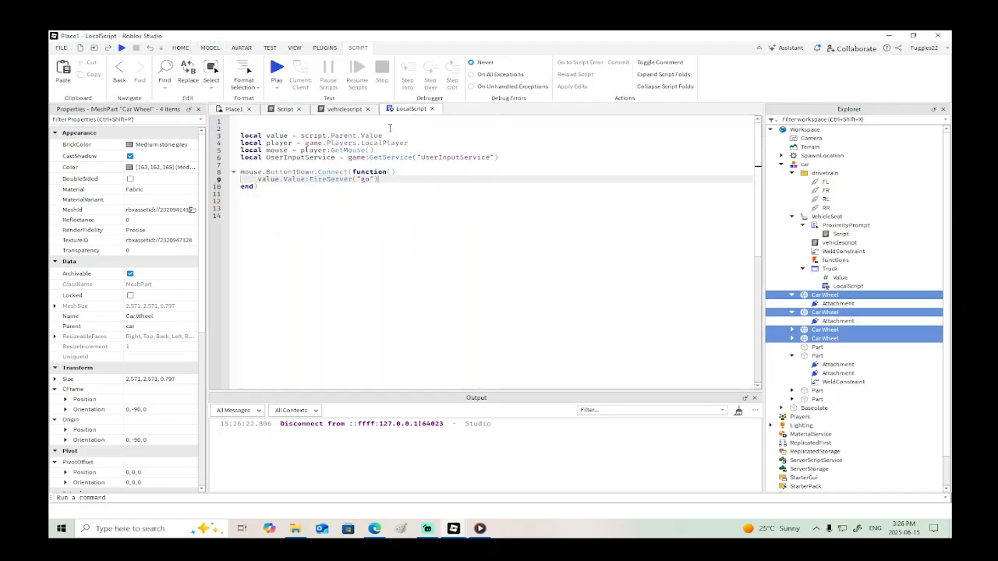
# - In vehiclescript, set the AngularVelocity of both drive.RR and drive.RL in the "go" branch to -10
pyautogui.click(347, 111)
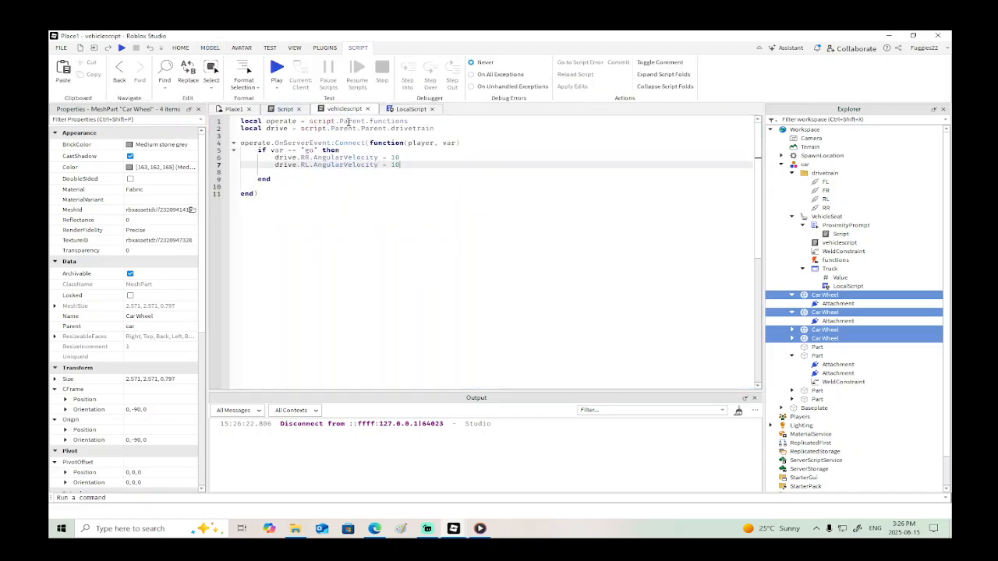
pyautogui.click(391, 156)
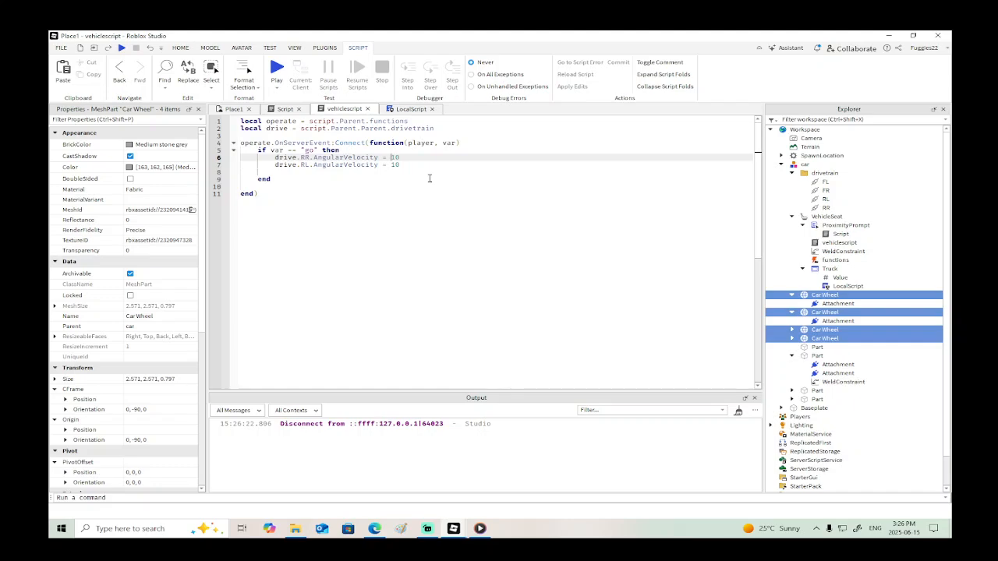
pyautogui.write('-')
pyautogui.click(392, 164)
pyautogui.write('-')
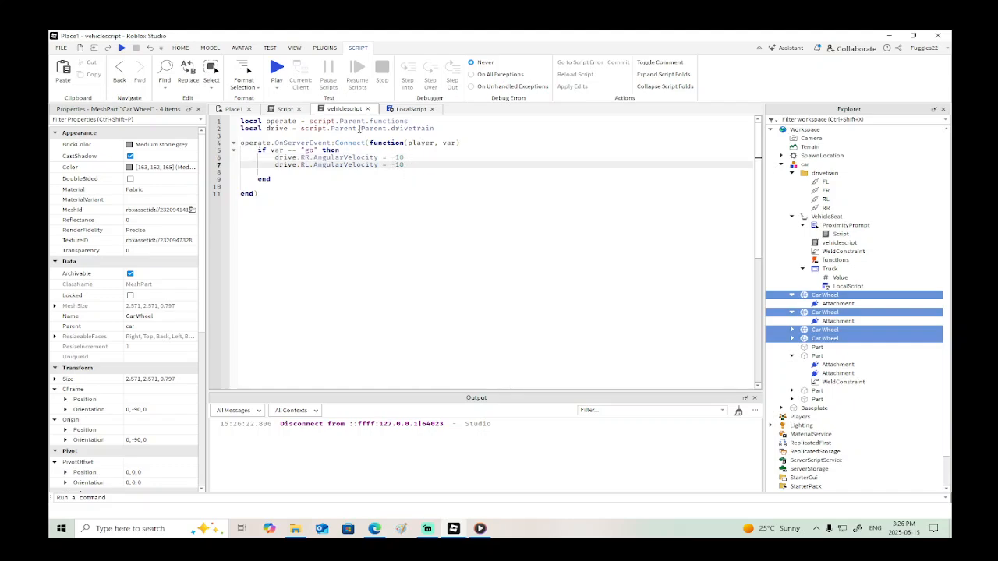
pyautogui.click(276, 179)
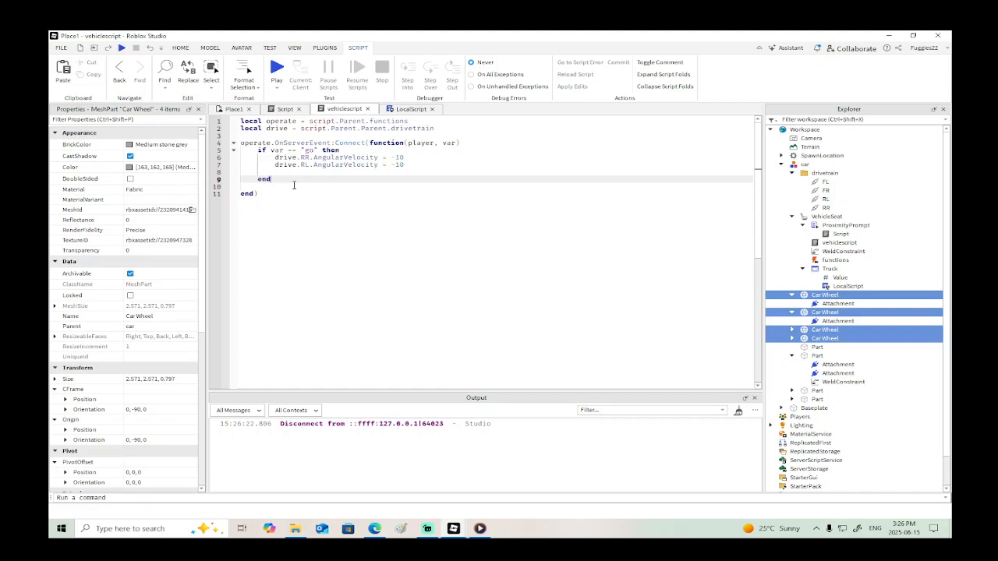
# - Add a mouse.Button1Up:Connect(function() handler closed with end) below the Button1Down handler in LocalScript
pyautogui.click(282, 110)
pyautogui.click(411, 110)
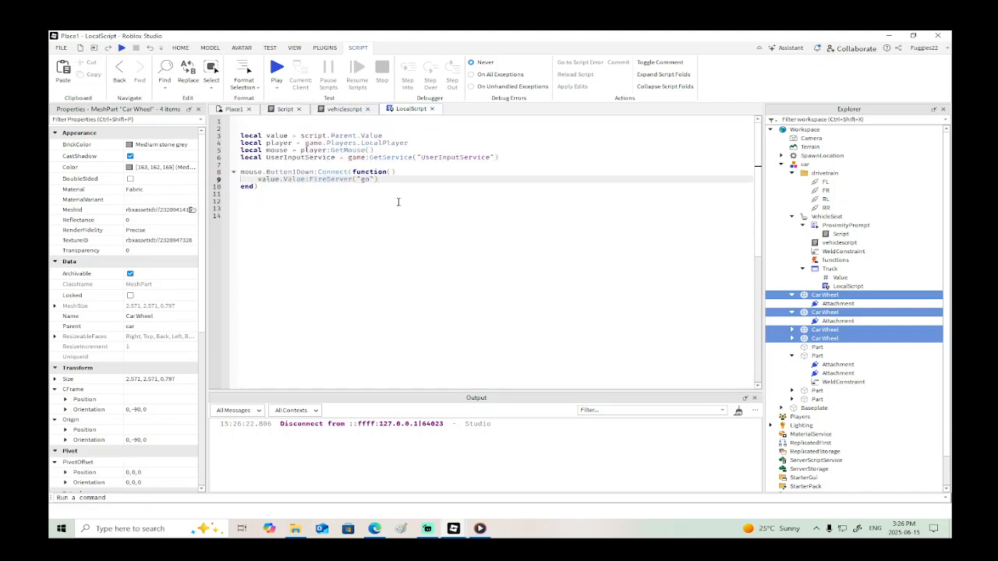
pyautogui.press('Down')
pyautogui.press('Return')
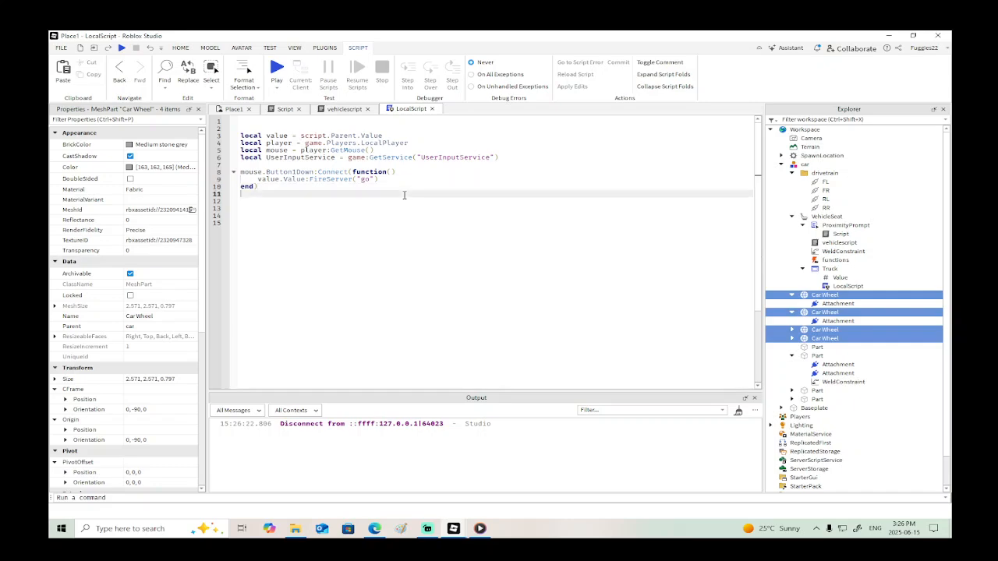
pyautogui.press('Return')
pyautogui.write('m')
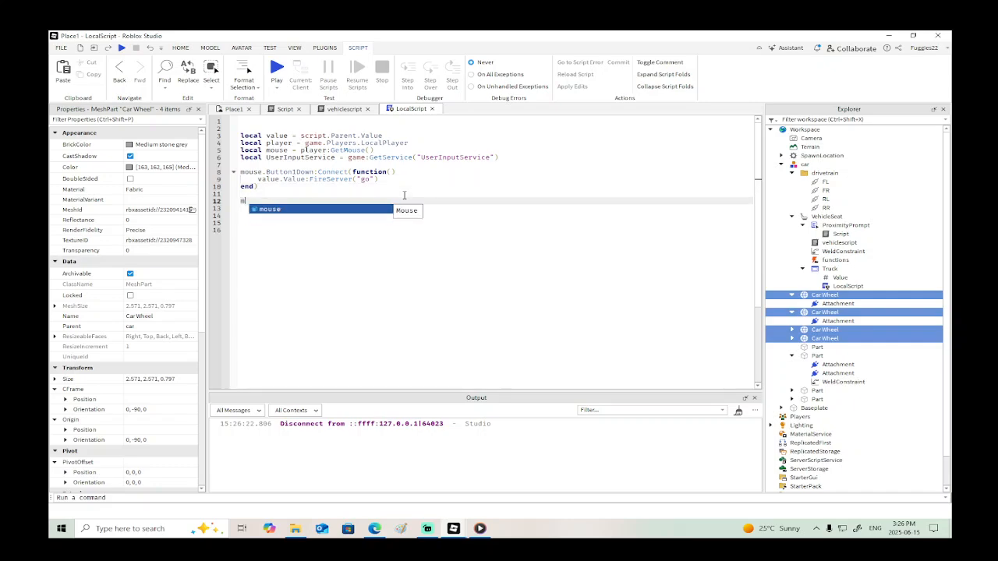
pyautogui.write('ouse.b')
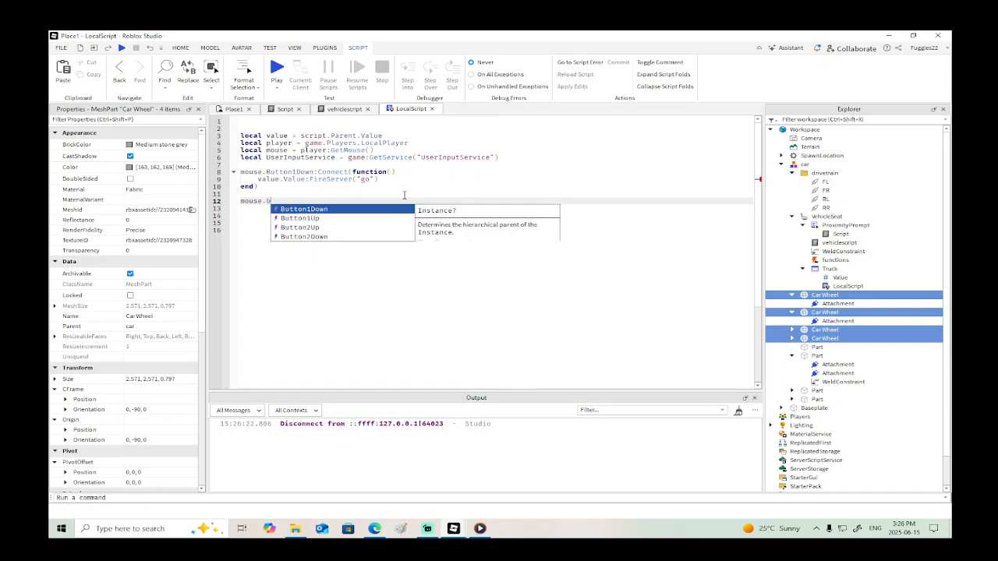
pyautogui.press('Down')
pyautogui.press('Down')
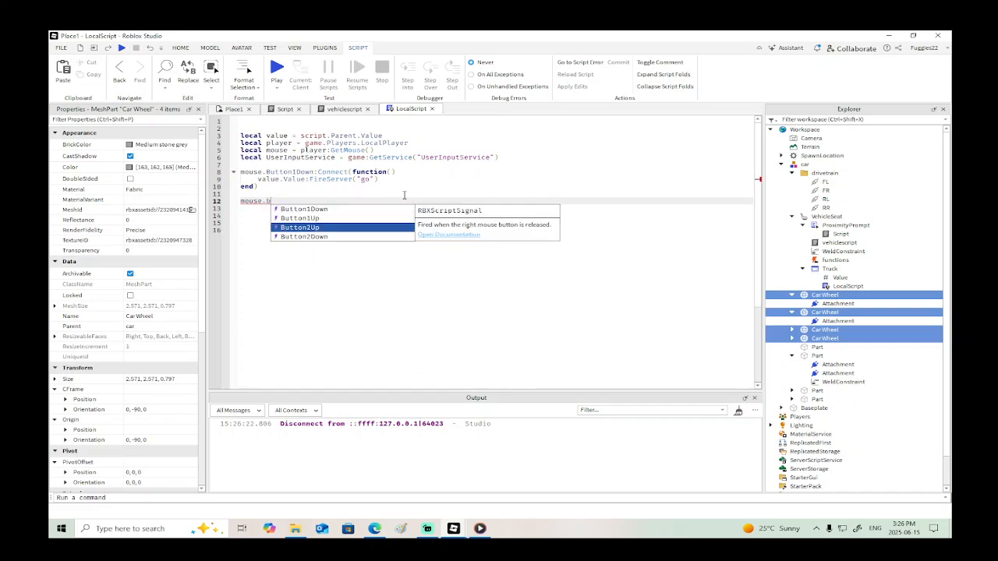
pyautogui.press('Up')
pyautogui.press('Return')
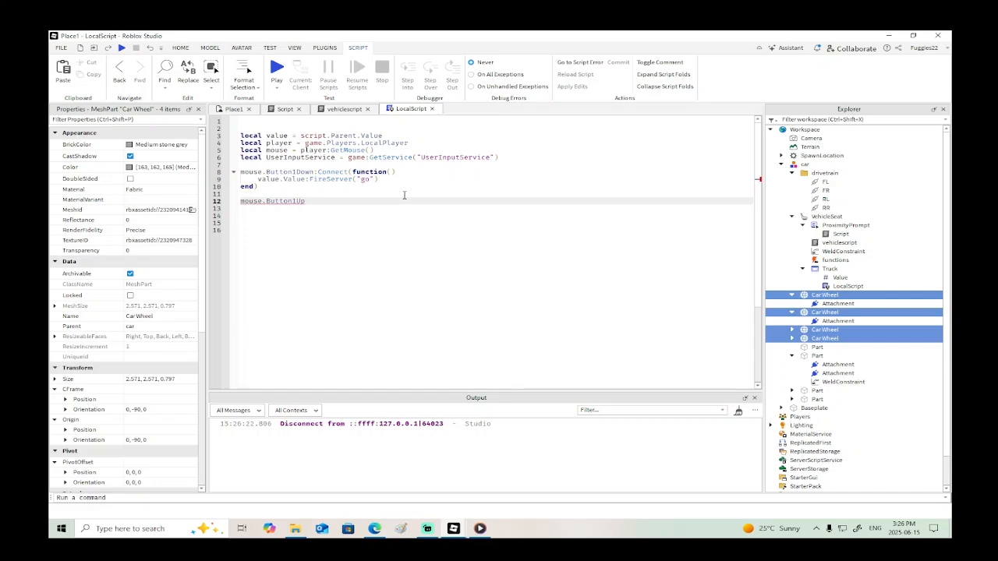
pyautogui.write(':')
pyautogui.press('Return')
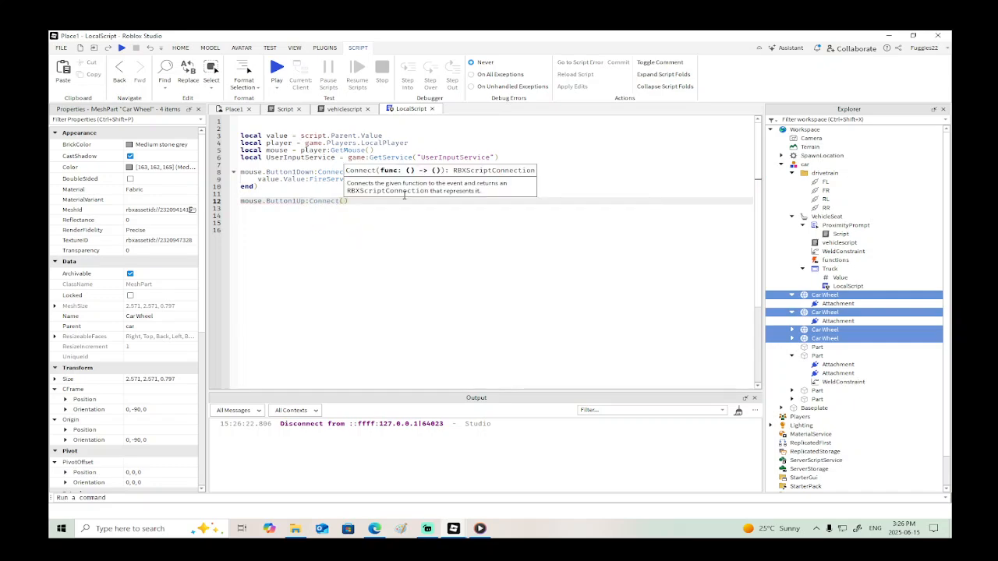
pyautogui.write('function')
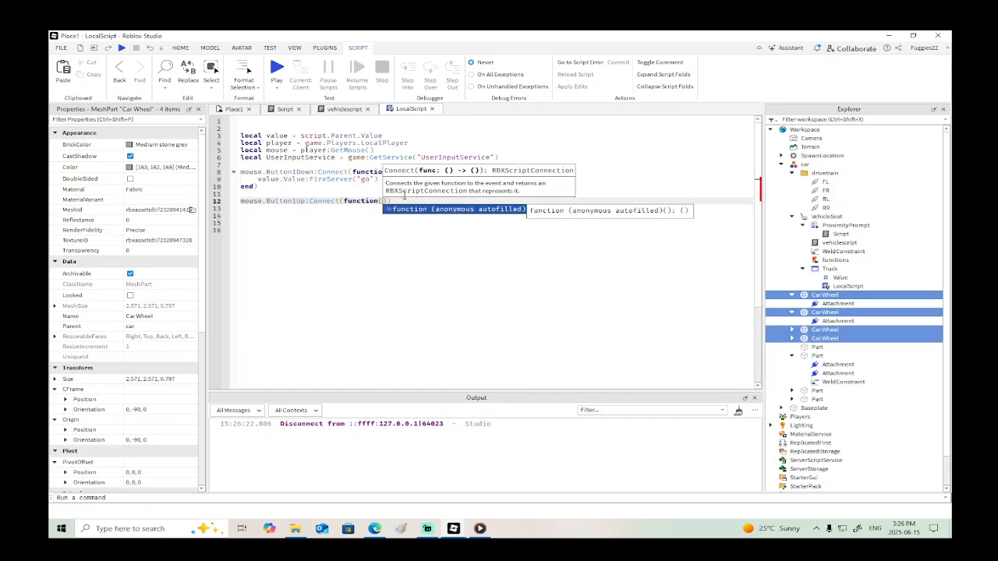
pyautogui.write('()')
pyautogui.press('Return')
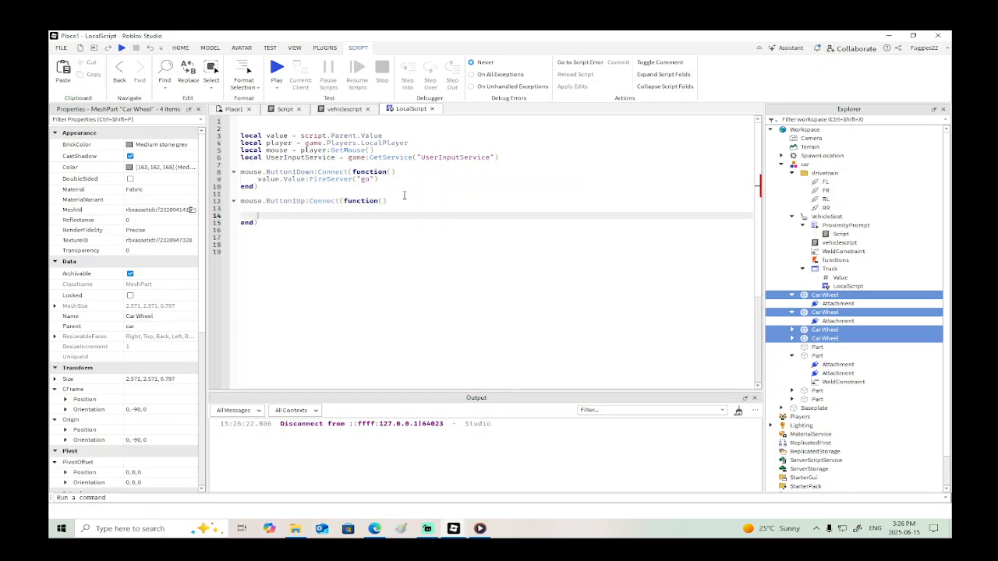
# - Call value.Value:FireServer("") with an empty string inside the Button1Up handler
pyautogui.write('Vector')
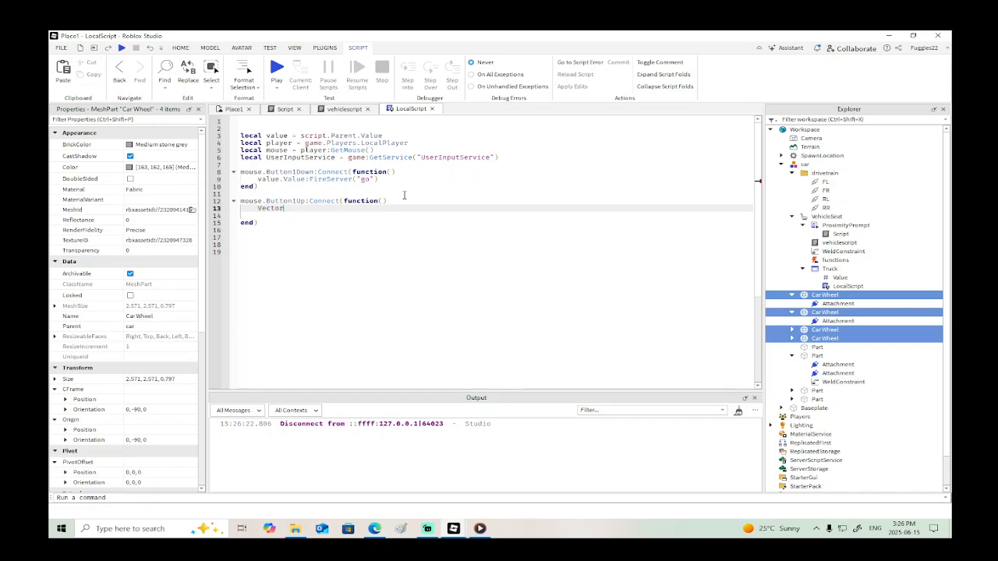
pyautogui.write('valal')
pyautogui.press('Tab')
pyautogui.write('.Value:F')
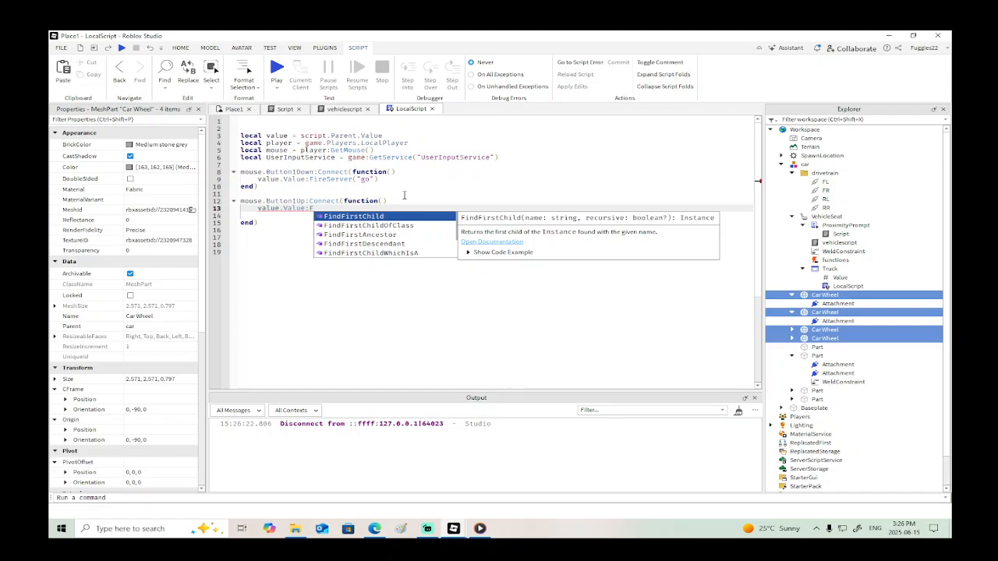
pyautogui.write('ireServer("stop')
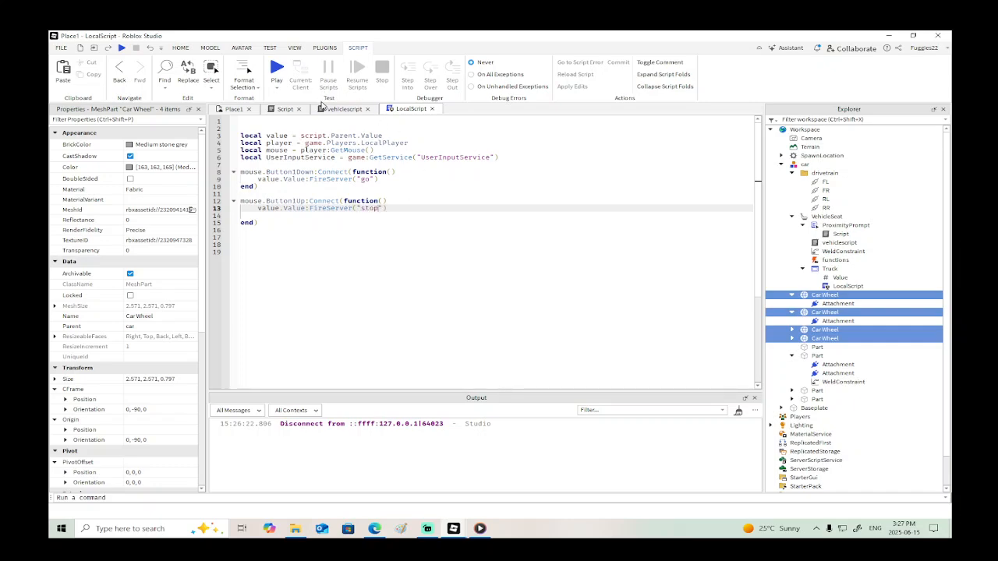
# - In vehiclescript, replace the end of the "go" condition with an elseif then branch after the AngularVelocity lines
pyautogui.click(332, 110)
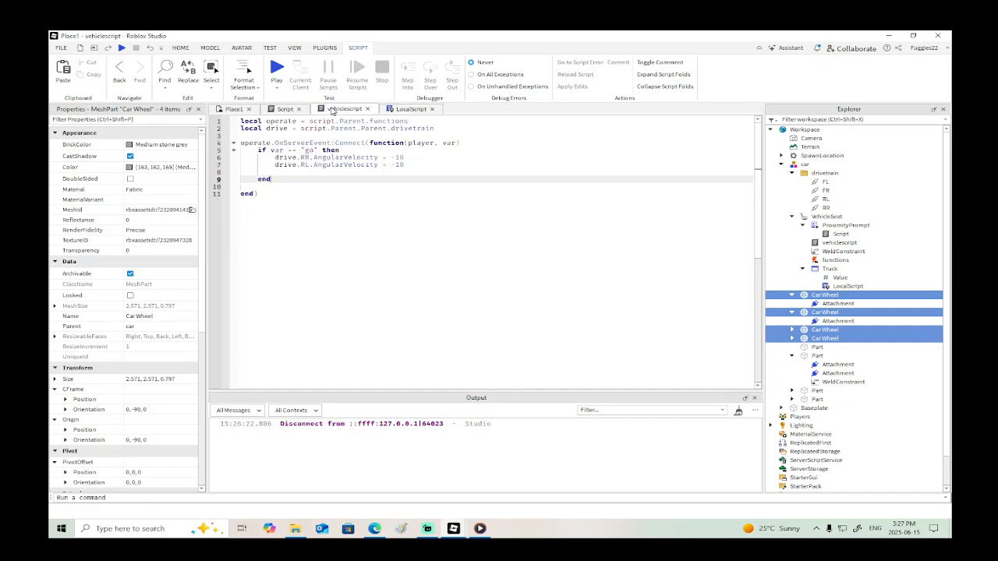
pyautogui.click(413, 166)
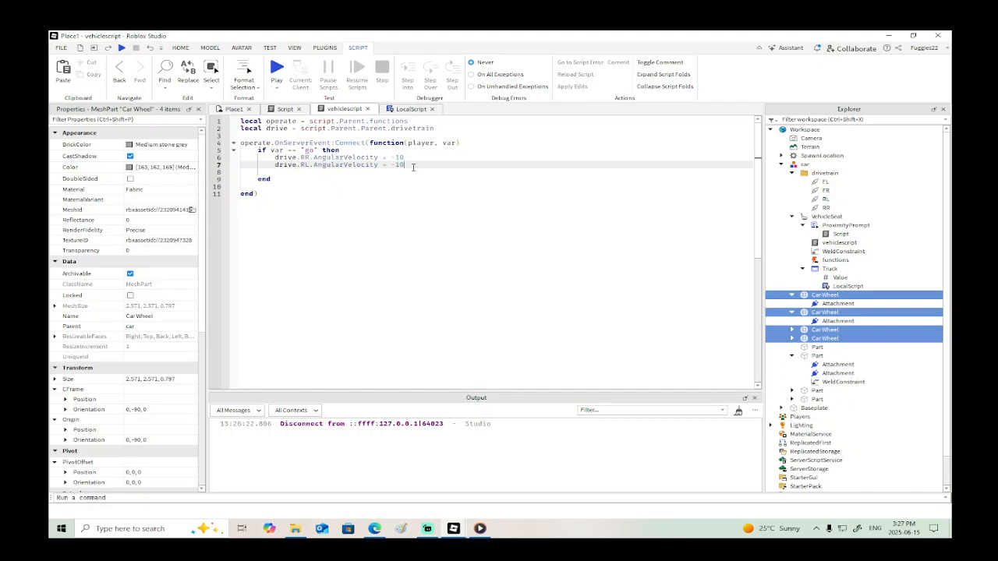
pyautogui.press('Down')
pyautogui.press('Down')
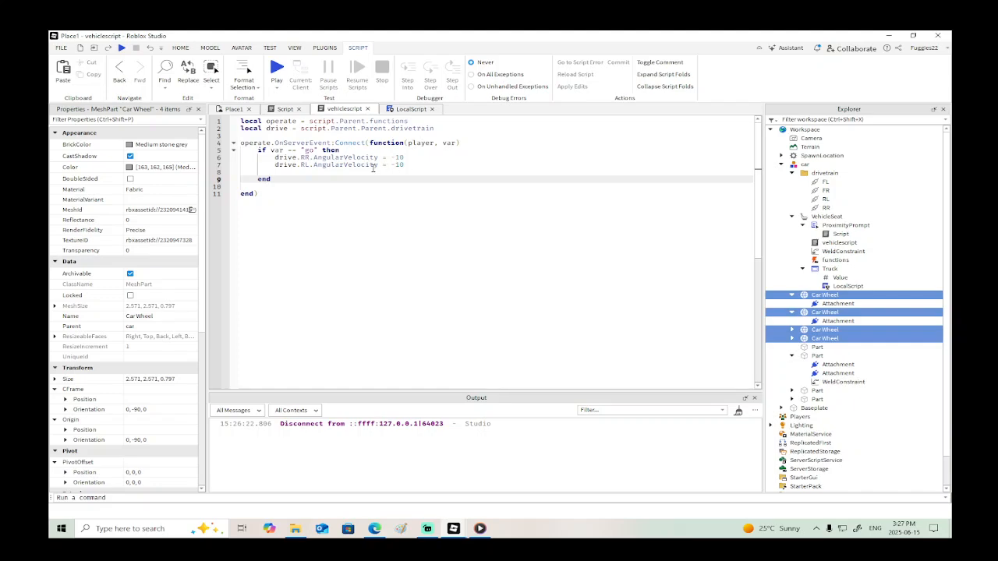
pyautogui.click(414, 170)
pyautogui.press('Down')
pyautogui.press('BackSpace')
pyautogui.press('BackSpace')
pyautogui.press('BackSpace')
pyautogui.press('BackSpace')
pyautogui.press('BackSpace')
pyautogui.write('else')
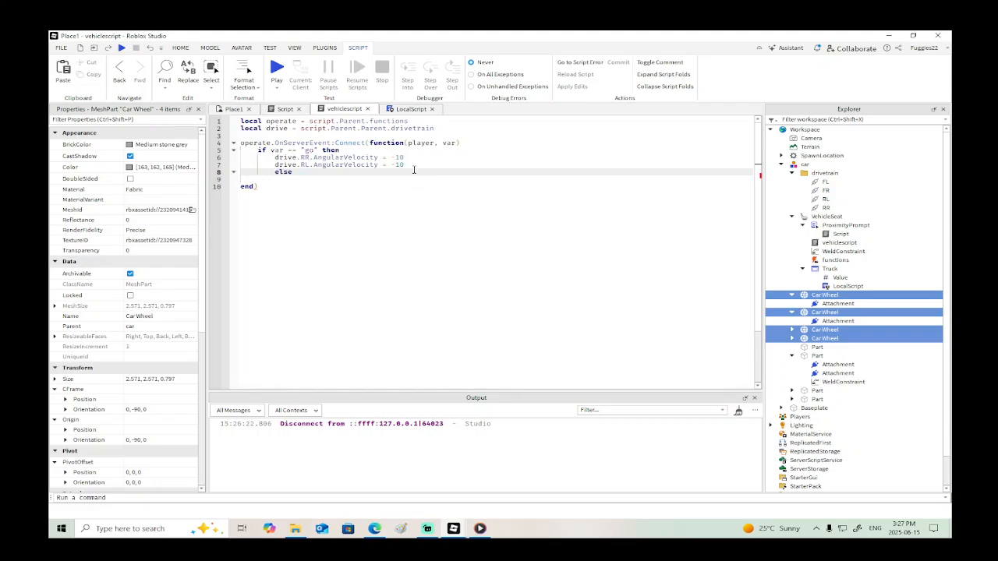
pyautogui.write('if')
pyautogui.press('Return')
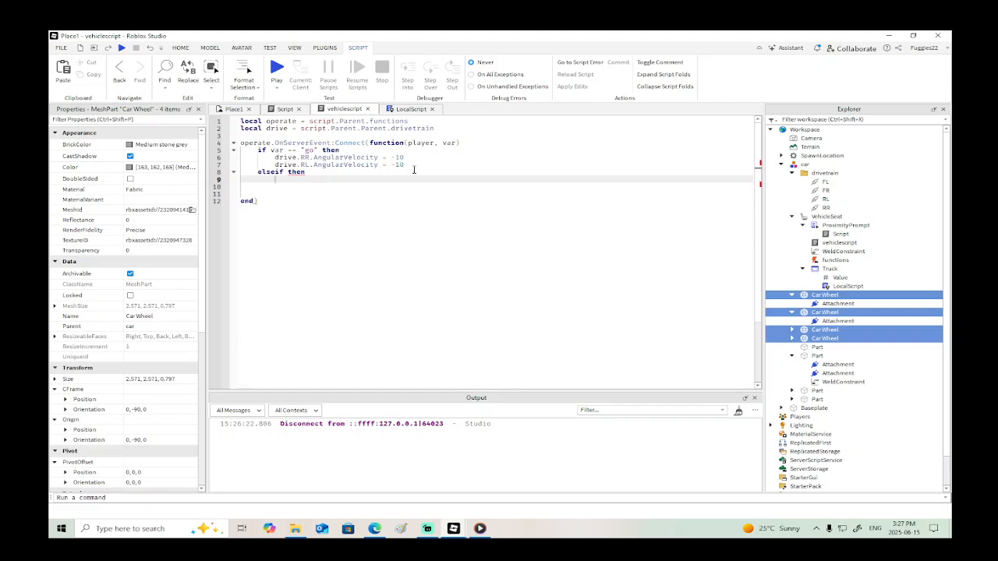
# - Copy the "go" condition into the elseif line and change it to var == "stop"
pyautogui.click(315, 172)
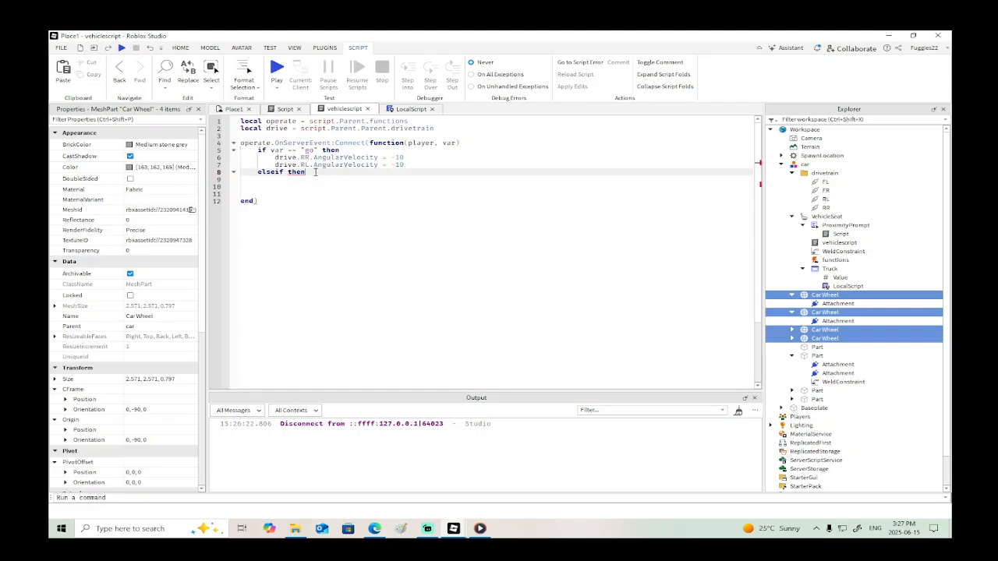
pyautogui.moveTo(319, 150); pyautogui.dragTo(270, 150)
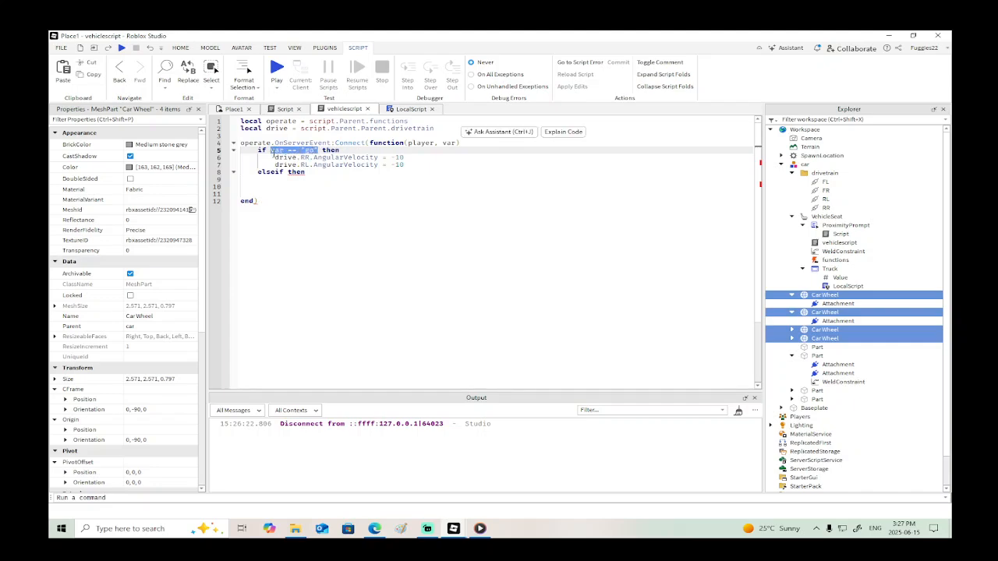
pyautogui.hotkey('ctrl', 'c')
pyautogui.click(288, 172)
pyautogui.hotkey('ctrl', 'v')
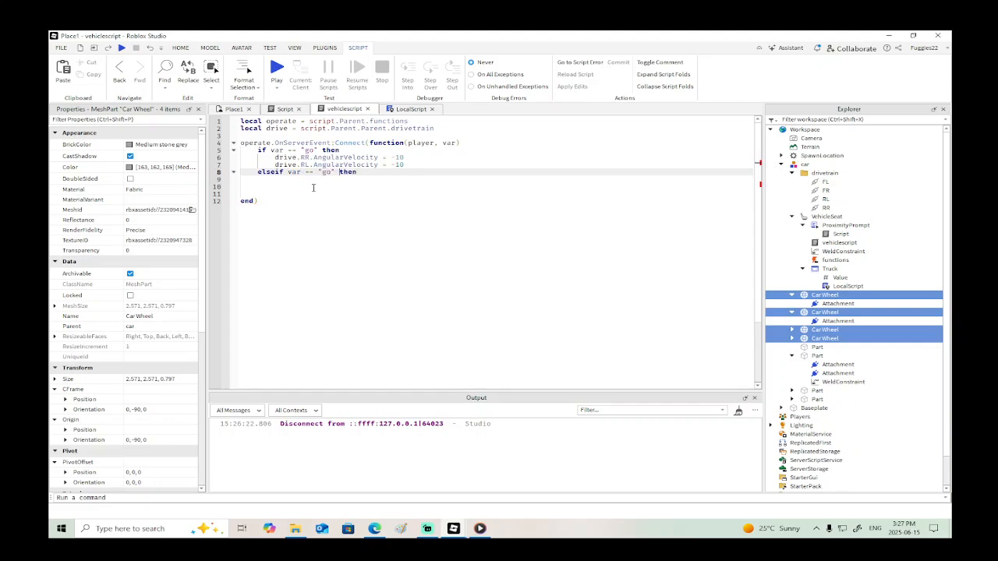
pyautogui.press('Right')
pyautogui.press('BackSpace')
pyautogui.press('BackSpace')
pyautogui.write('top')
pyautogui.press('BackSpace')
pyautogui.press('BackSpace')
pyautogui.press('BackSpace')
pyautogui.write('stop')
# - Duplicate the two AngularVelocity lines into the "stop" branch with both values set to 0, and close the condition with end
pyautogui.moveTo(405, 164); pyautogui.dragTo(242, 158)
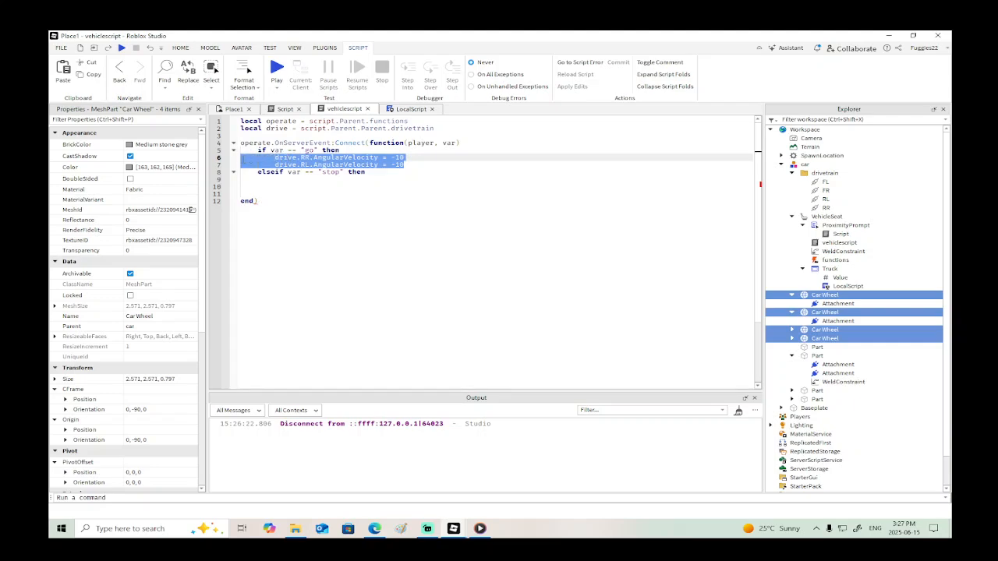
pyautogui.click(285, 180)
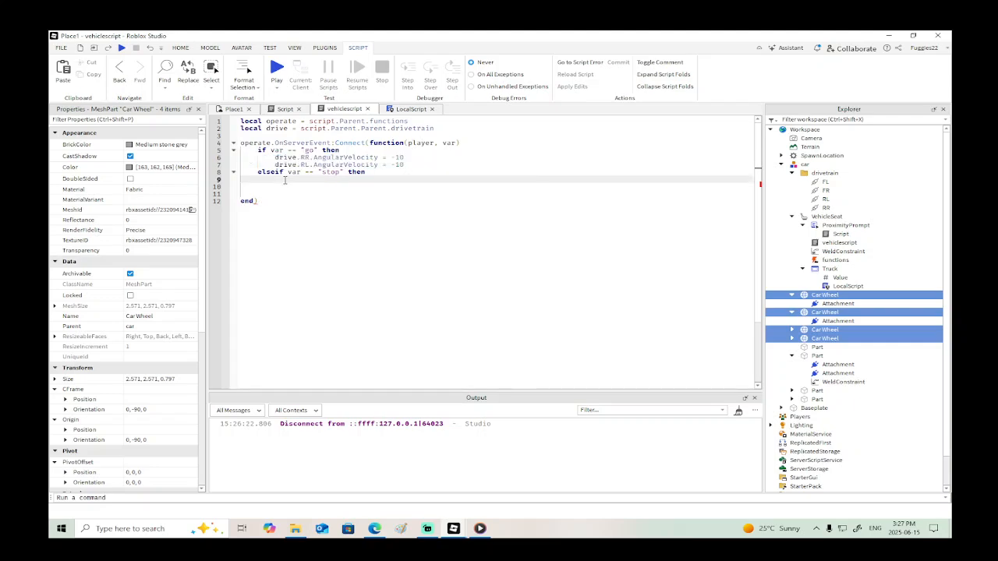
pyautogui.hotkey('ctrl', 'v')
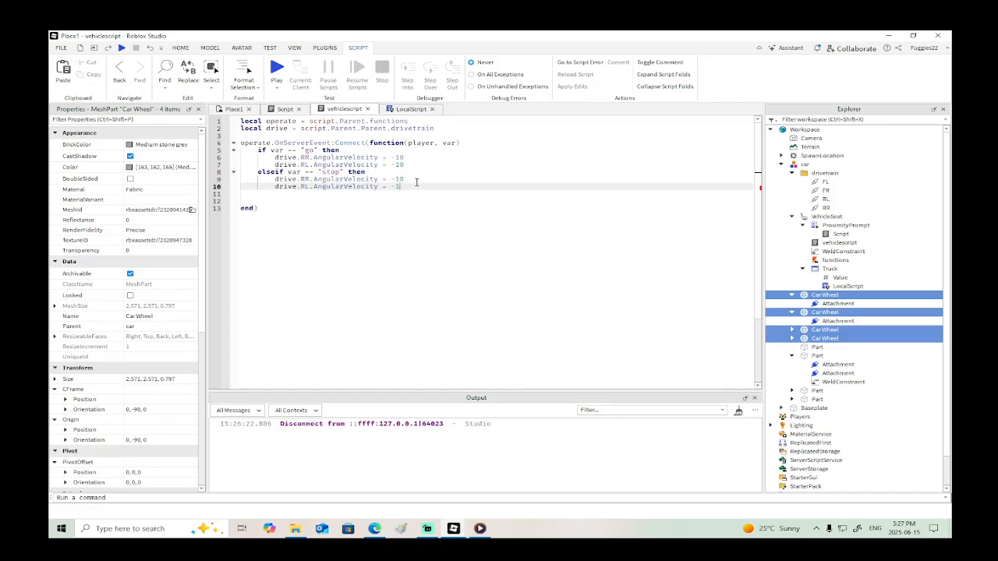
pyautogui.write('0')
pyautogui.press('Up')
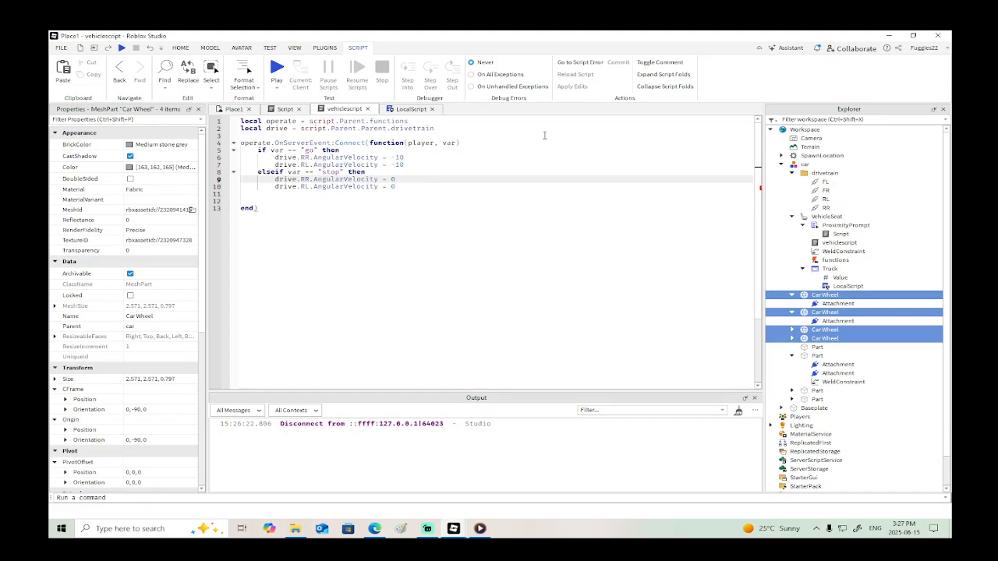
pyautogui.click(282, 195)
pyautogui.write('end')
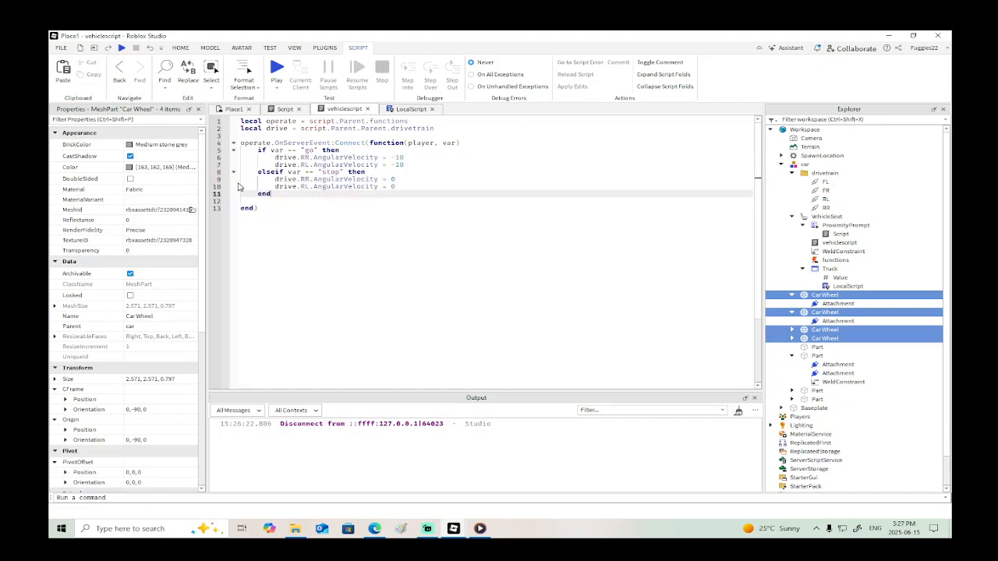
# - Playtest sitting in the car and driving it with the updated scripts, end the test and collapse the second Car Wheel's children
pyautogui.click(122, 47)
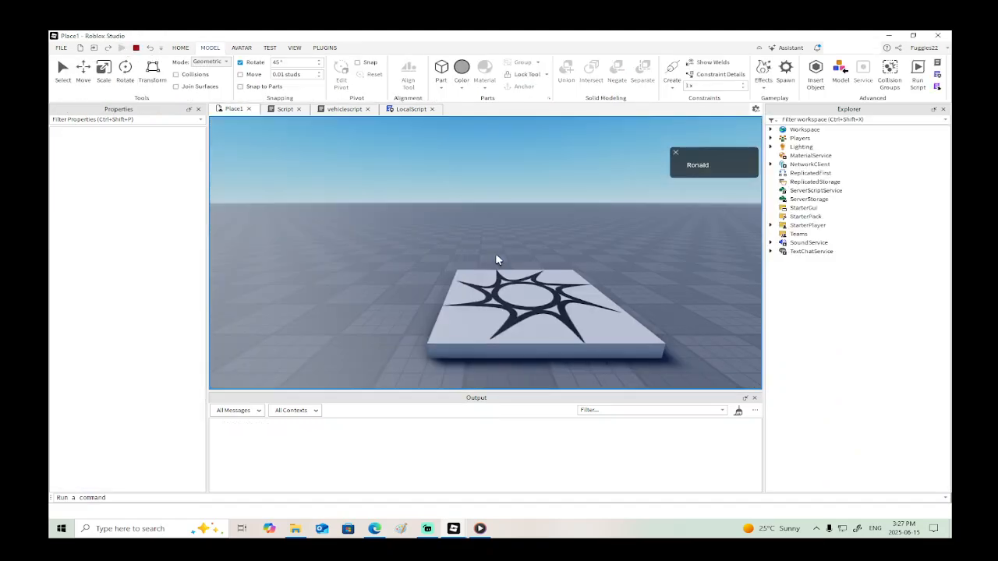
pyautogui.press('w')
pyautogui.press('a')
pyautogui.moveTo(511, 269); pyautogui.dragTo(511, 268, button='right')
pyautogui.press('w')
pyautogui.press('e')
pyautogui.press('e')
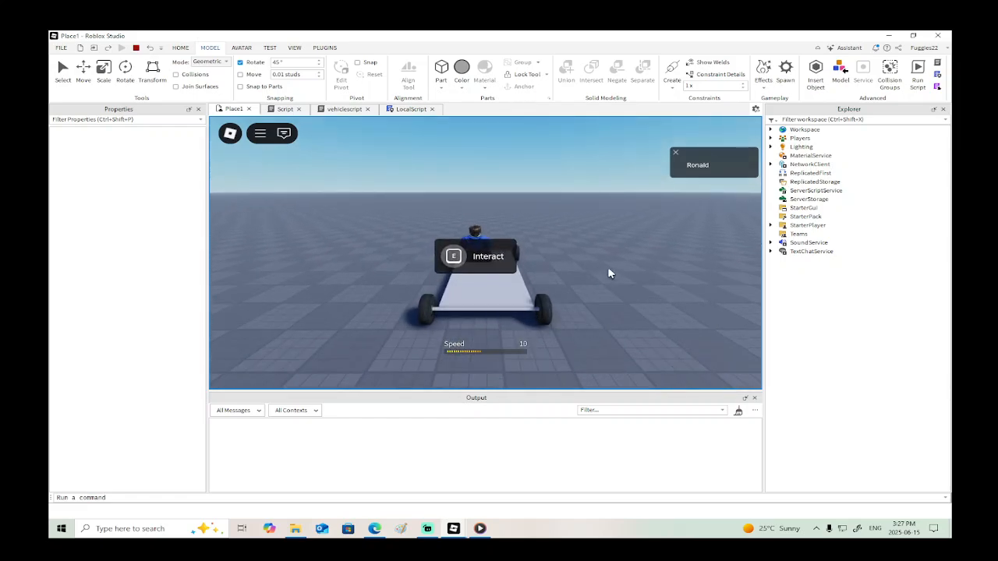
pyautogui.press('w')
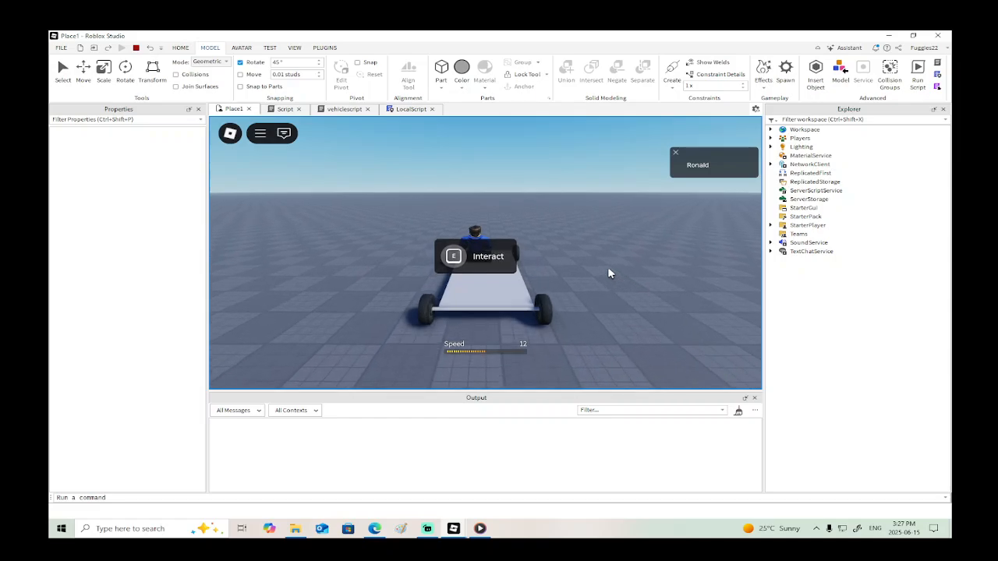
pyautogui.press('w')
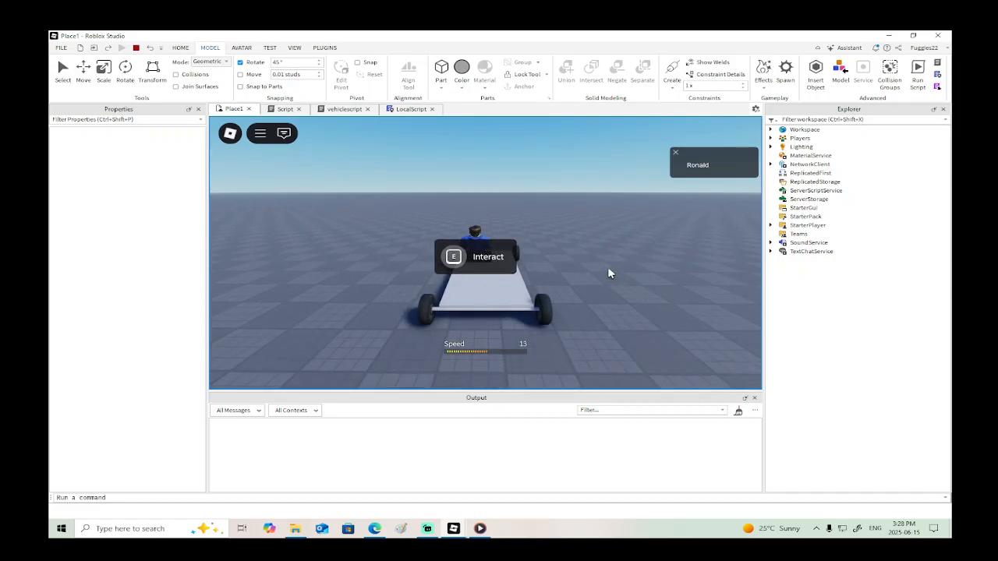
pyautogui.click(136, 48)
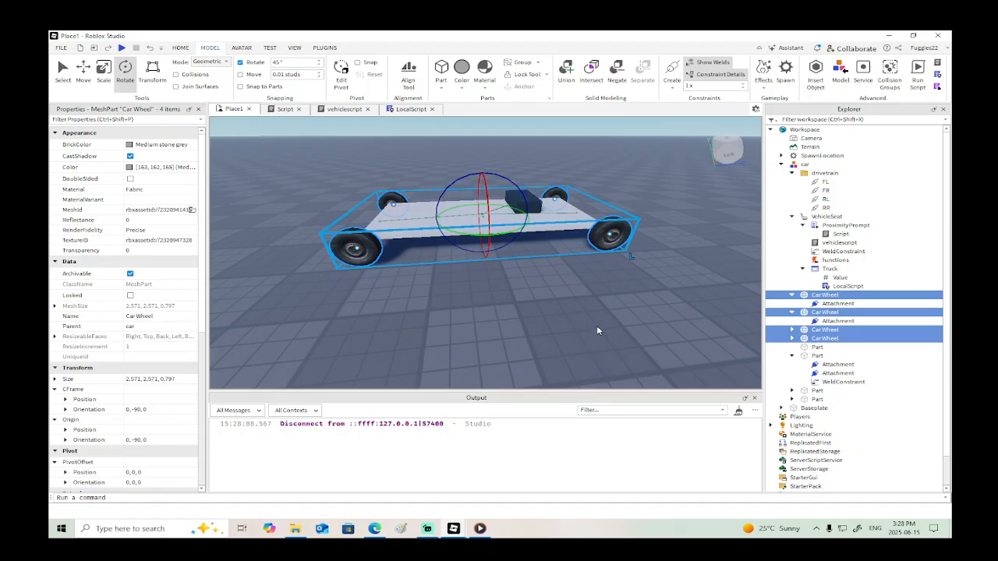
pyautogui.click(792, 312)
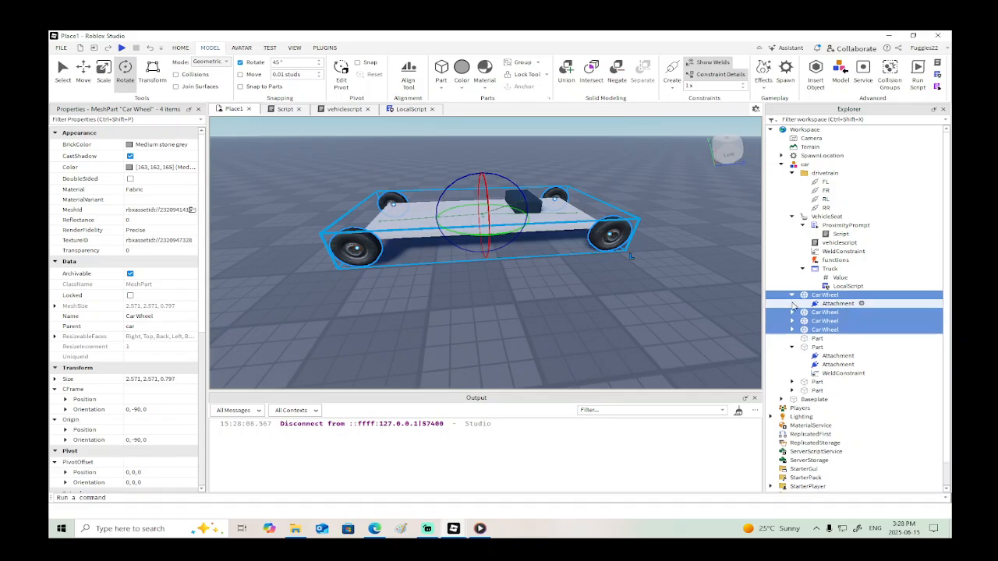
# - Collapse the expanded Car Wheel's children and move the VehicleSeat about 0.88 studs along the car's length, toward the nearer end
pyautogui.click(792, 296)
pyautogui.scroll(-2, 601, 298)
pyautogui.scroll(1, 600, 296)
pyautogui.click(599, 295)
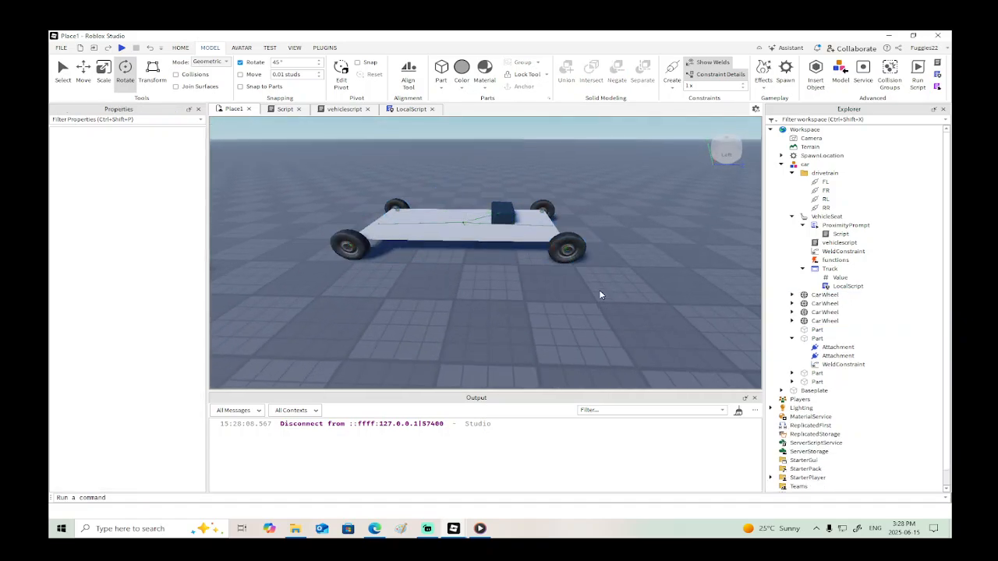
pyautogui.scroll(4, 599, 293)
pyautogui.click(529, 248)
pyautogui.scroll(-5, 529, 248)
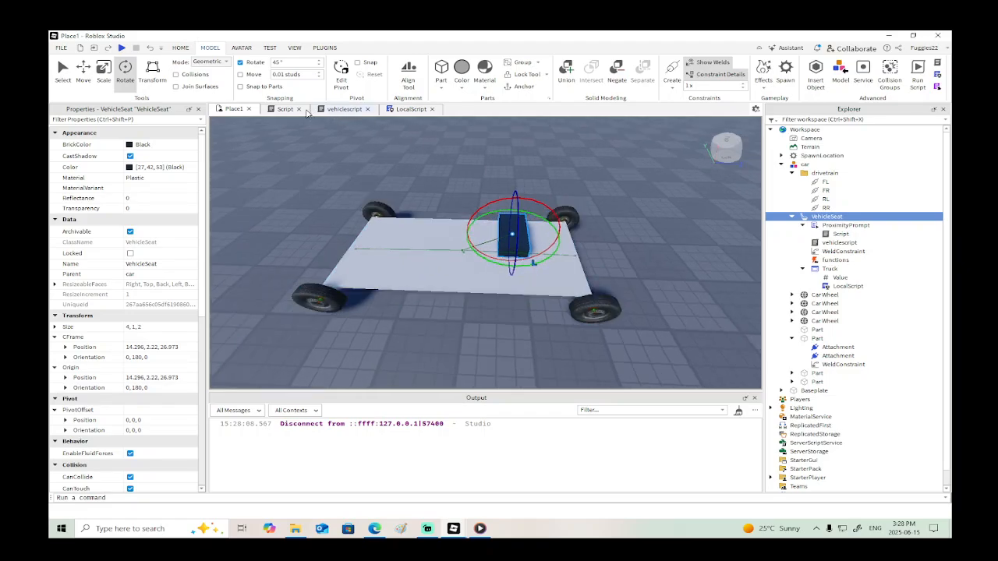
pyautogui.hotkey('ctrl', '2')
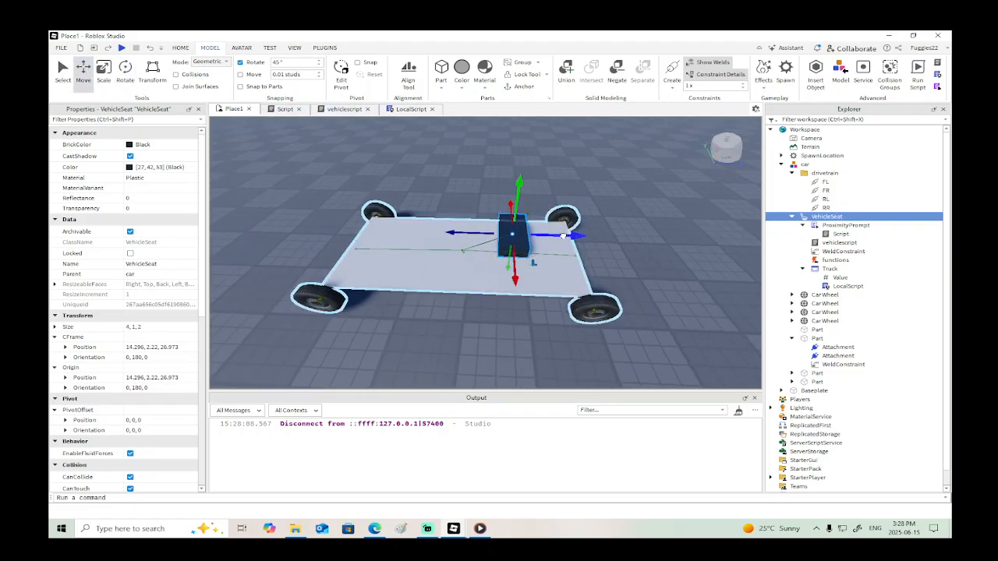
pyautogui.moveTo(566, 234); pyautogui.dragTo(583, 250)
pyautogui.moveTo(601, 277); pyautogui.dragTo(602, 277, button='right')
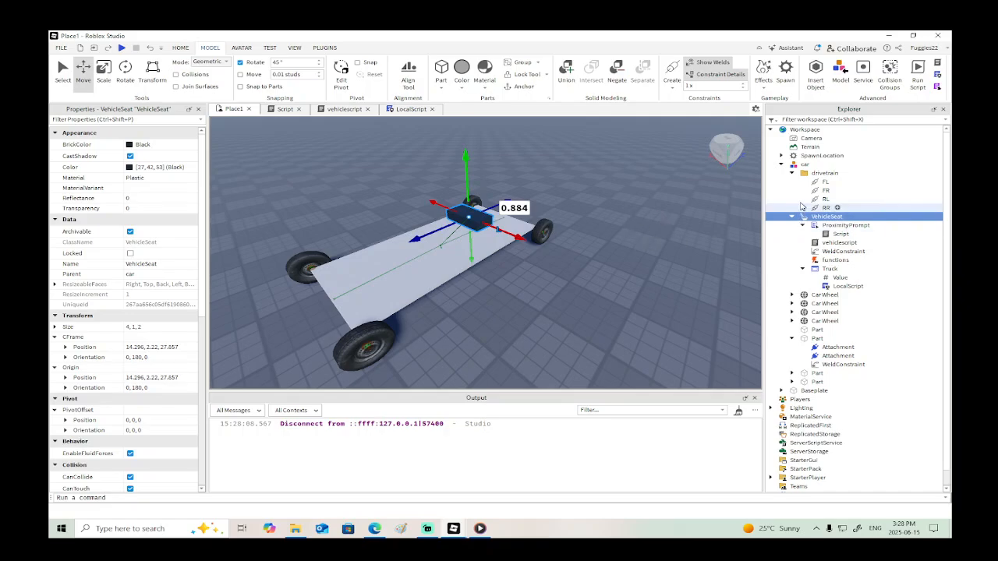
# - In vehiclescript, set the RR and RL AngularVelocity values in the "go" branch to -30
pyautogui.click(830, 244)
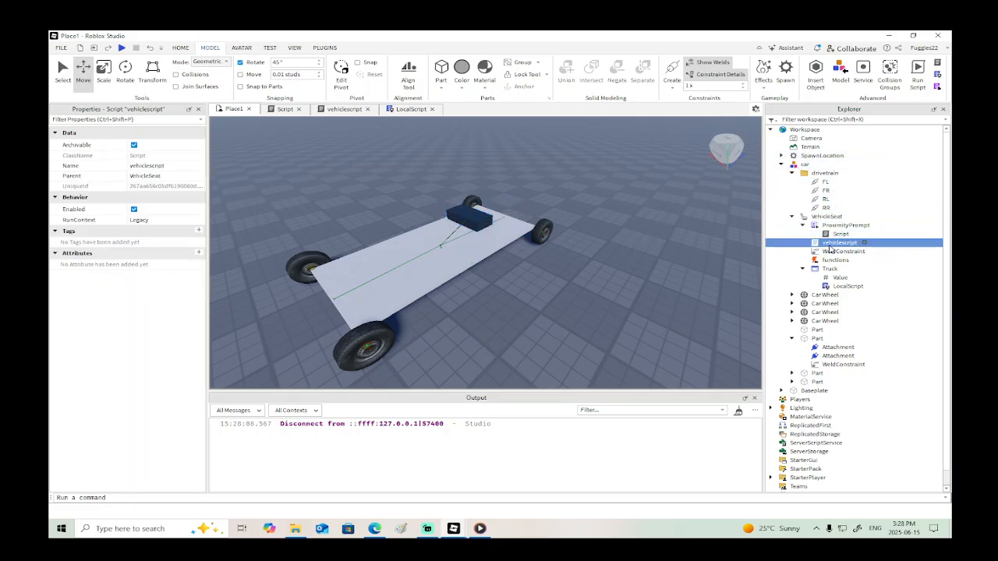
pyautogui.click(343, 110)
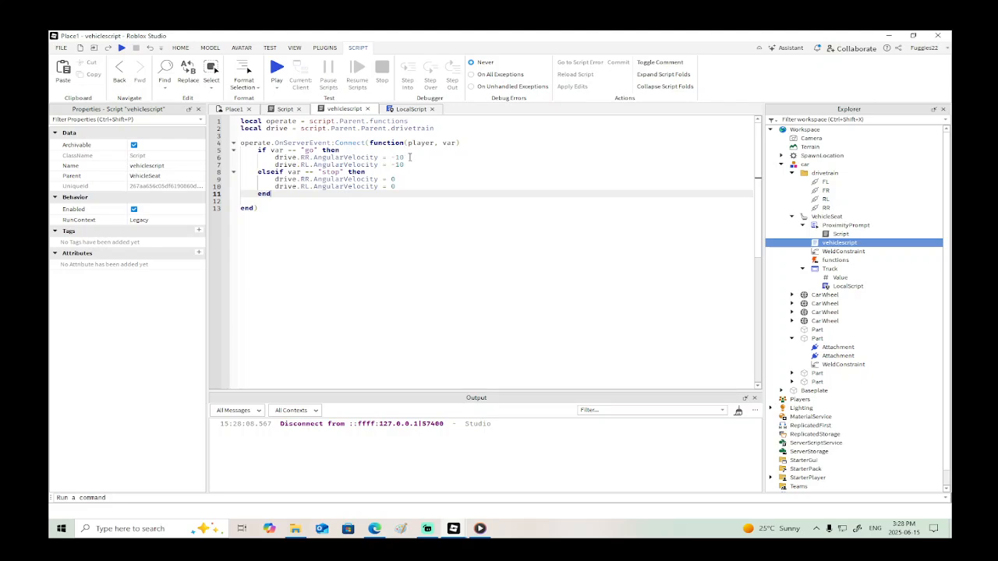
pyautogui.click(413, 158)
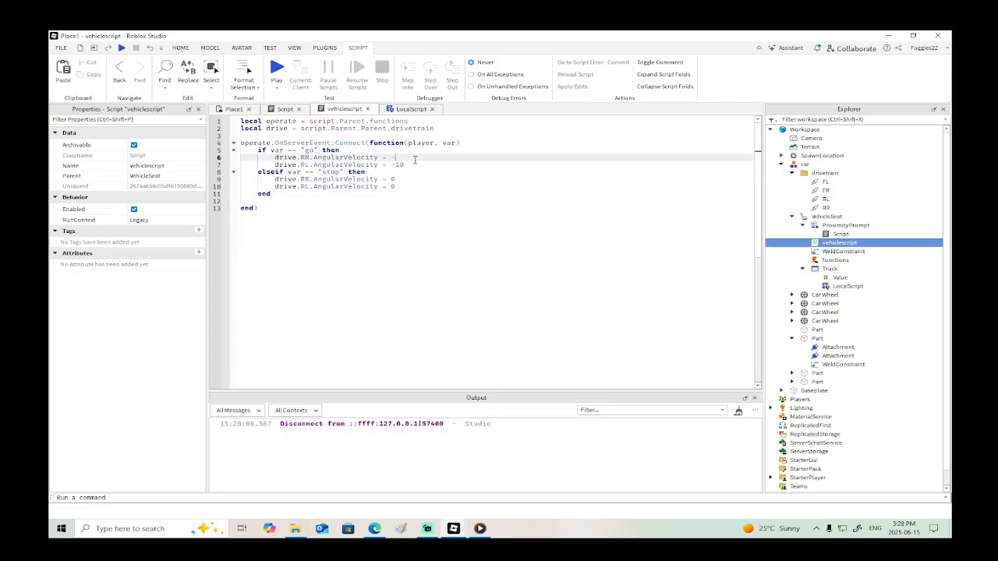
pyautogui.write('30')
pyautogui.click(407, 164)
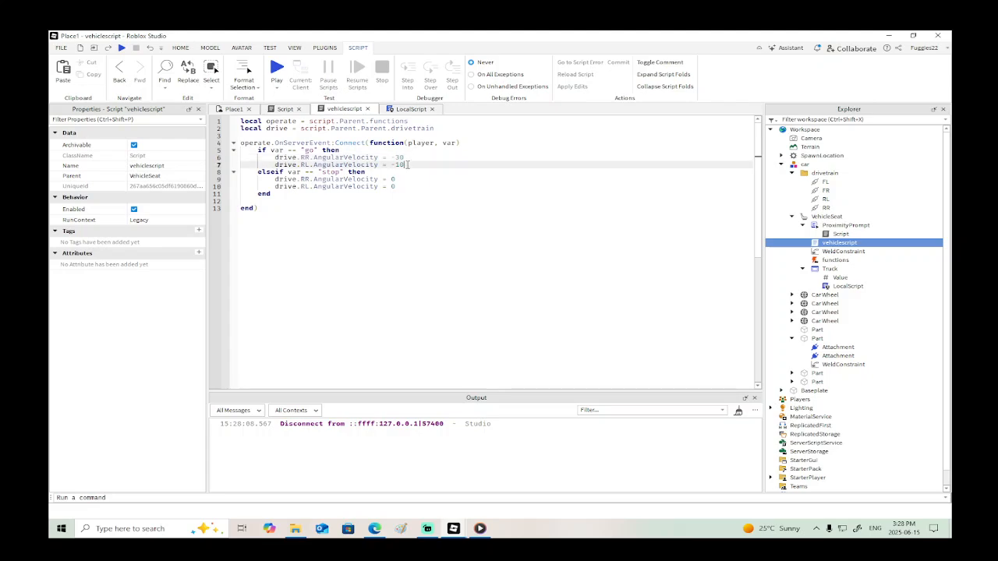
pyautogui.write('30')
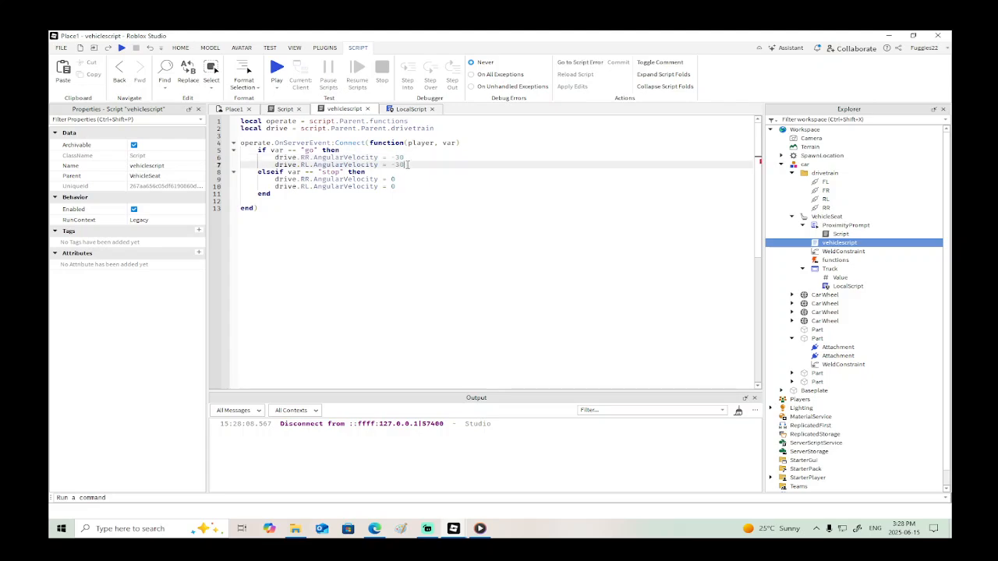
# - Playtest walking up to the car and interacting with its seat prompt, and end the test
pyautogui.click(122, 48)
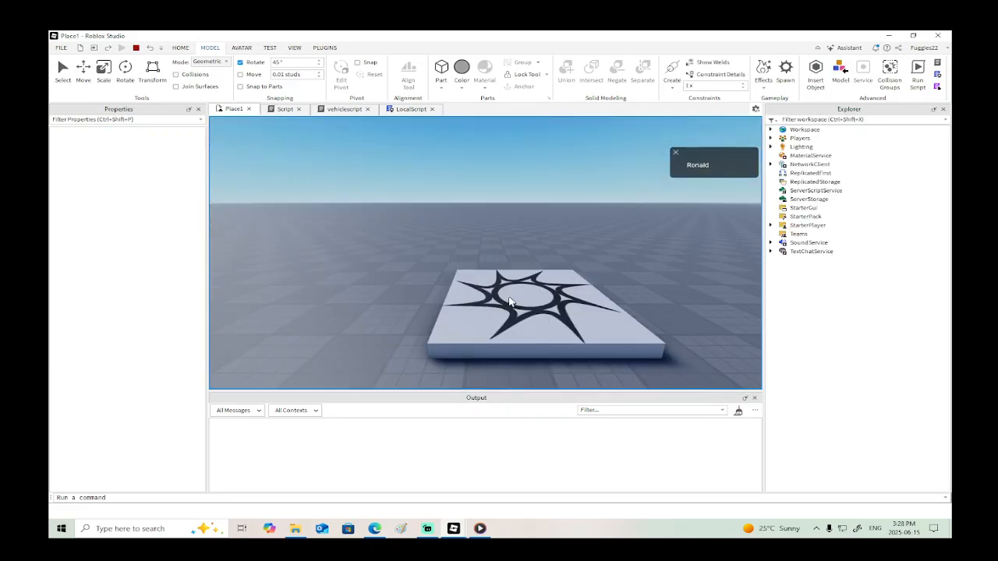
pyautogui.press('a')
pyautogui.press('w')
pyautogui.moveTo(511, 296); pyautogui.dragTo(512, 296, button='right')
pyautogui.press('w')
pyautogui.press('e')
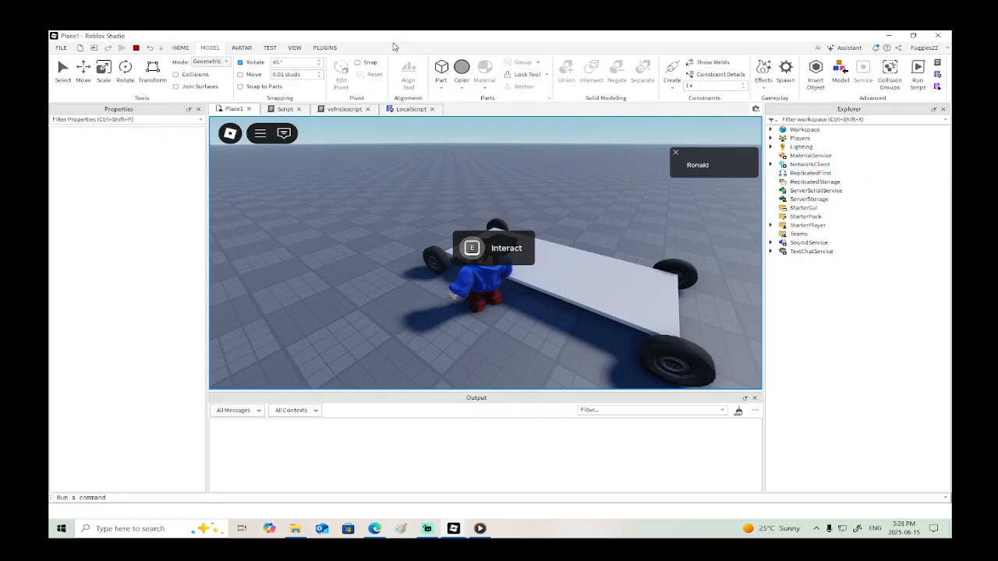
pyautogui.click(135, 48)
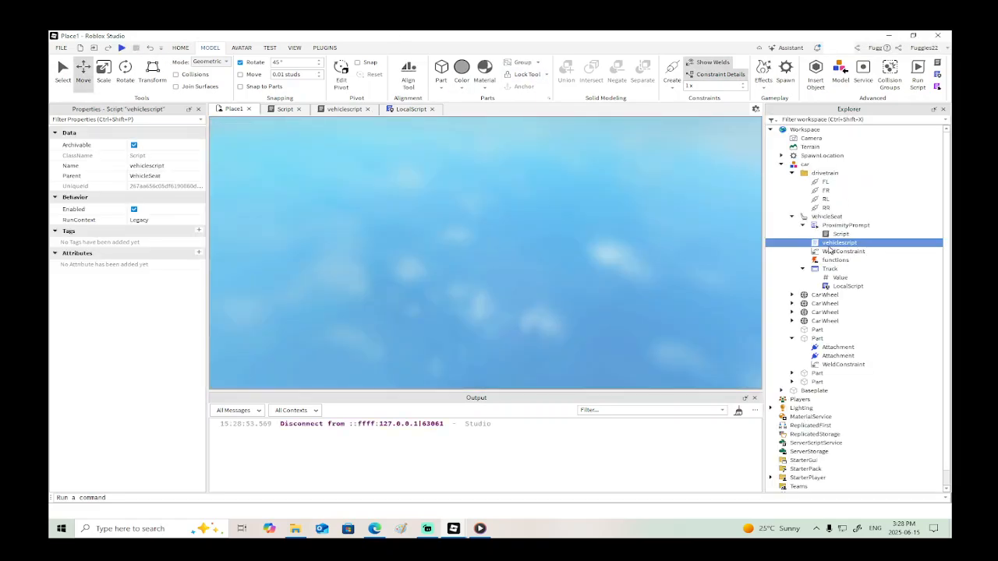
# - In the ProximityPrompt's Script, add button.Enabled = false after the line that clones the ui into PlayerGui
pyautogui.doubleClick(839, 234)
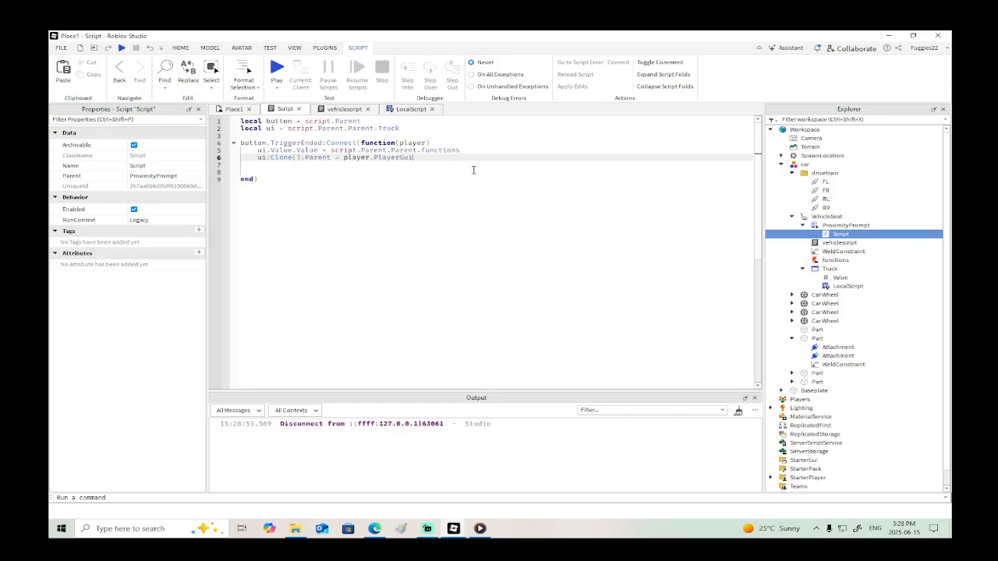
pyautogui.press('Return')
pyautogui.write('script.')
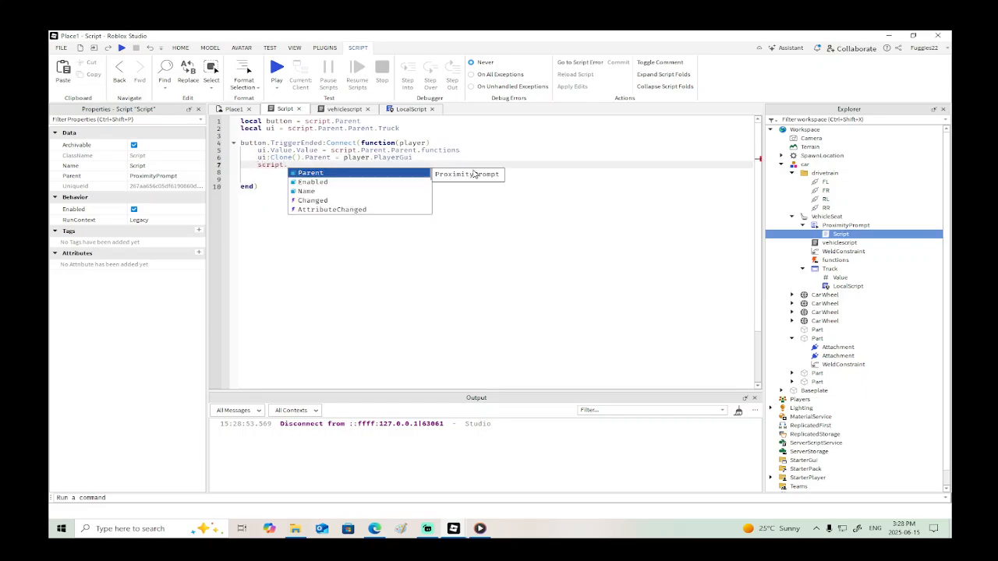
pyautogui.press('BackSpace')
pyautogui.press('BackSpace')
pyautogui.press('BackSpace')
pyautogui.press('BackSpace')
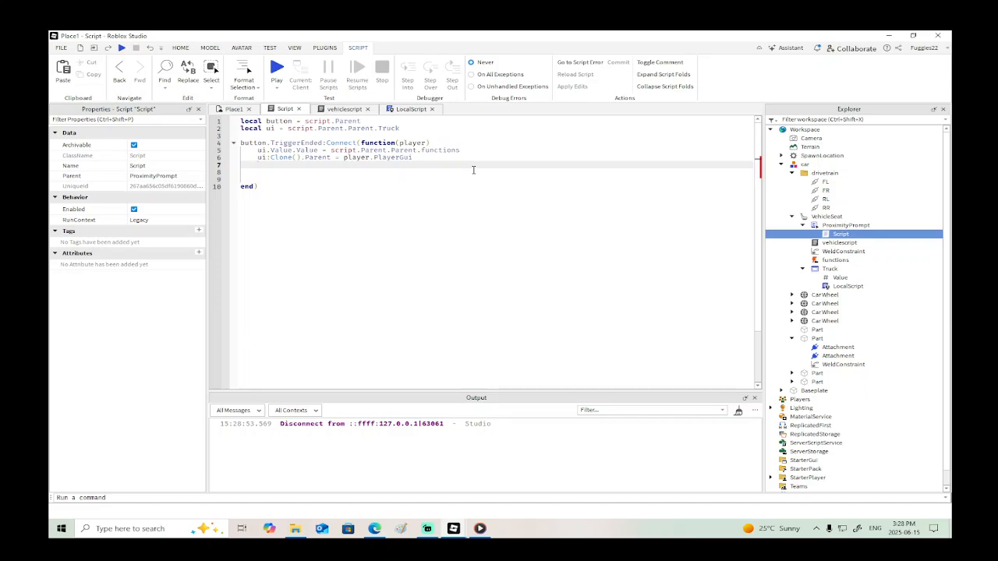
pyautogui.write('button.Enabled = false')
# - Add script.Enabled = false below the button.Enabled line and remove the blank lines before end
pyautogui.press('Return')
pyautogui.write('script')
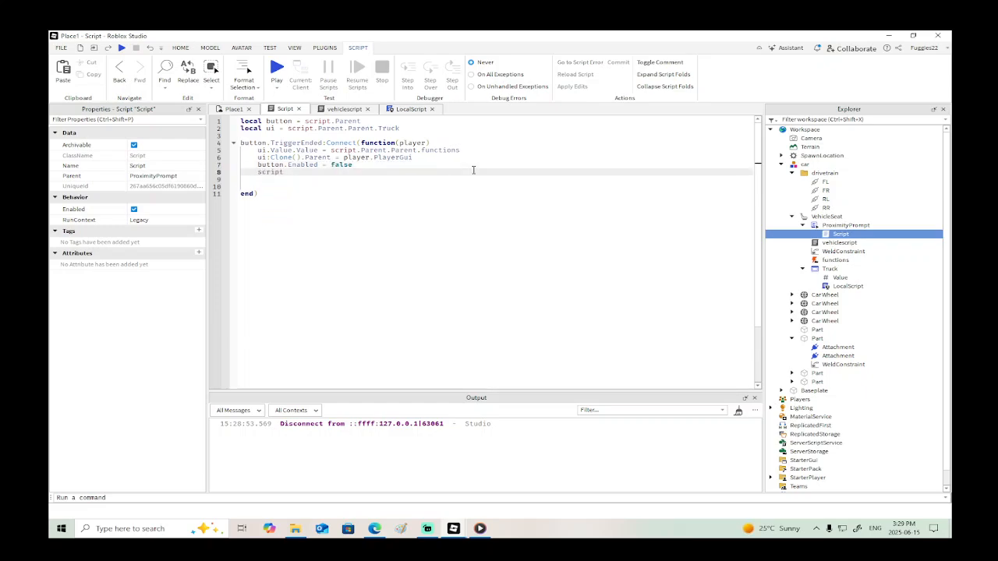
pyautogui.write('.Enabled = false')
pyautogui.click(268, 182)
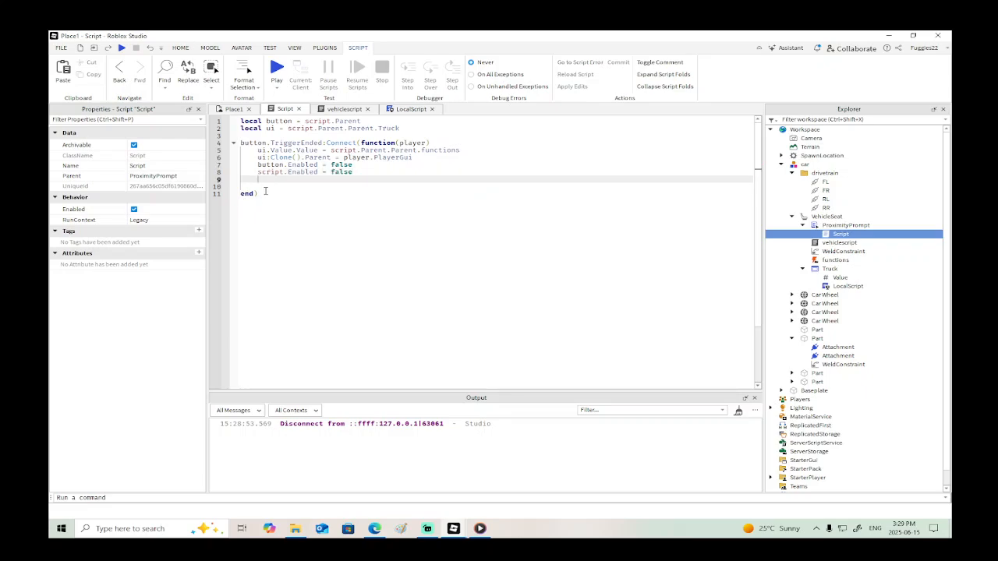
pyautogui.click(265, 188)
pyautogui.press('BackSpace')
pyautogui.press('BackSpace')
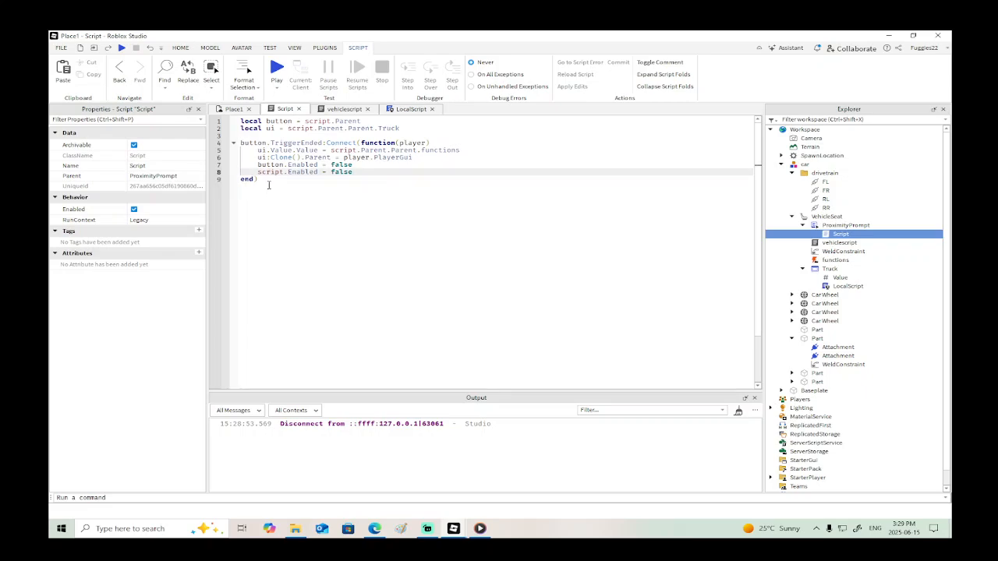
# - Start a playtest, trigger the car's seat prompt and expand the local player's PlayerGui to check its contents
pyautogui.click(122, 48)
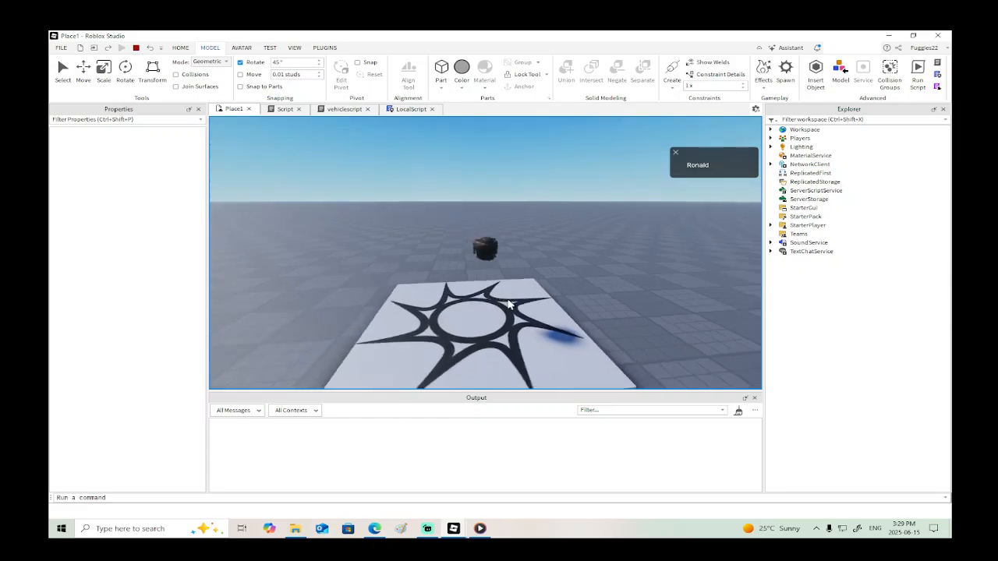
pyautogui.press('w')
pyautogui.moveTo(507, 299); pyautogui.dragTo(517, 306, button='right')
pyautogui.press('e')
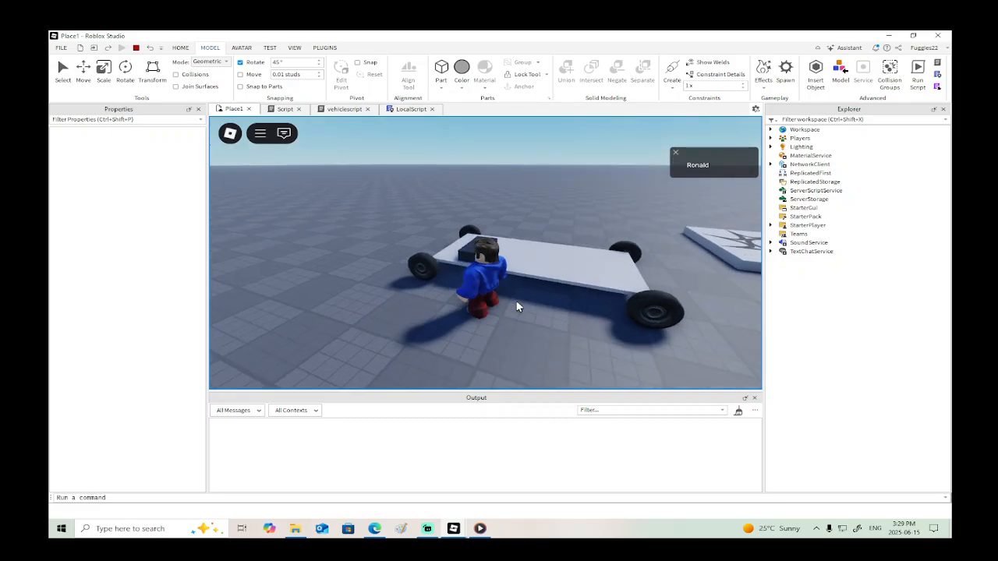
pyautogui.click(770, 138)
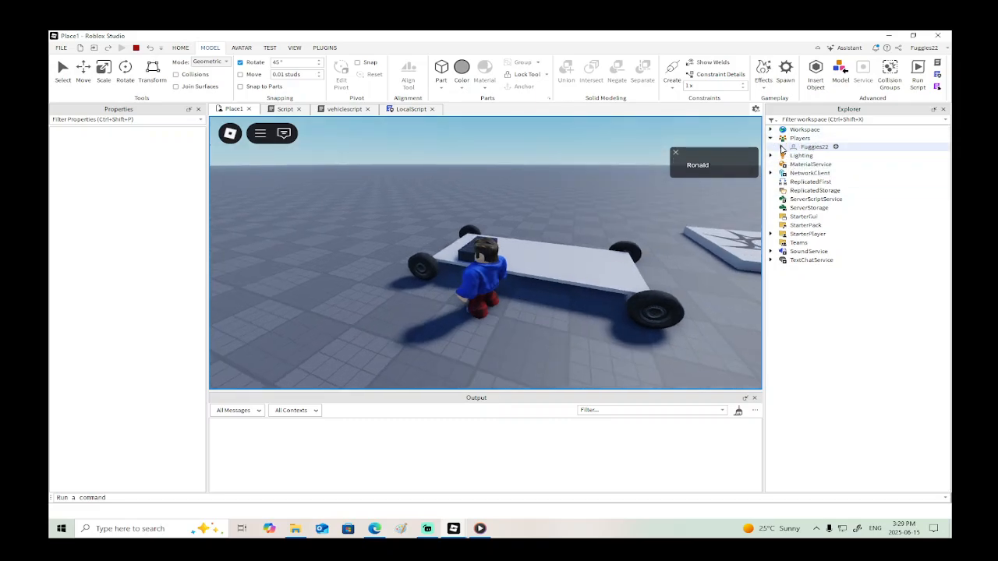
pyautogui.click(781, 146)
pyautogui.click(791, 174)
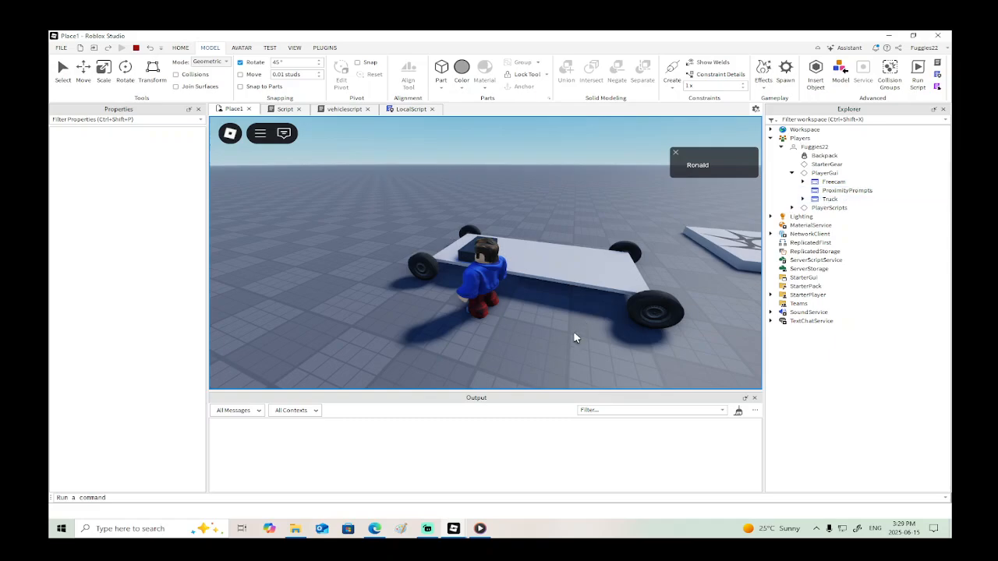
# - Get into the car's seat, test driving it forward, and end the playtest
pyautogui.press('w')
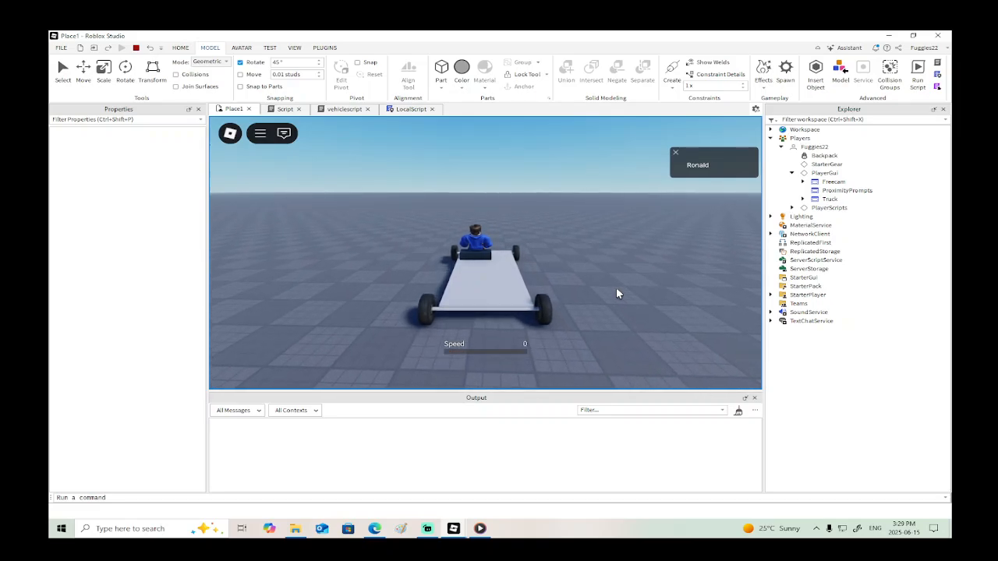
pyautogui.press('w')
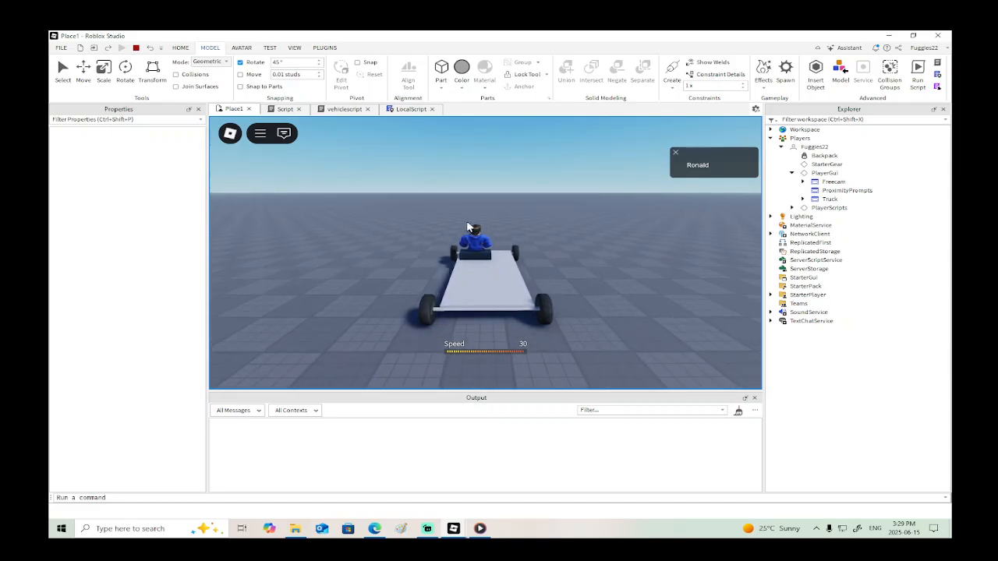
pyautogui.press('s')
pyautogui.click(136, 49)
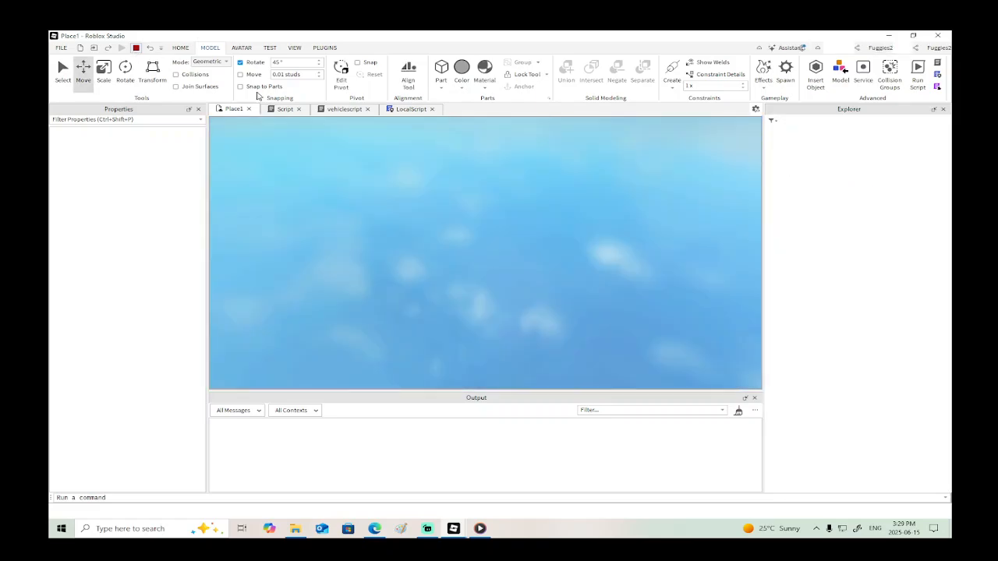
# - In LocalScript, add a line with UserInputService.InputBegan below the Button1Up handler
pyautogui.click(410, 109)
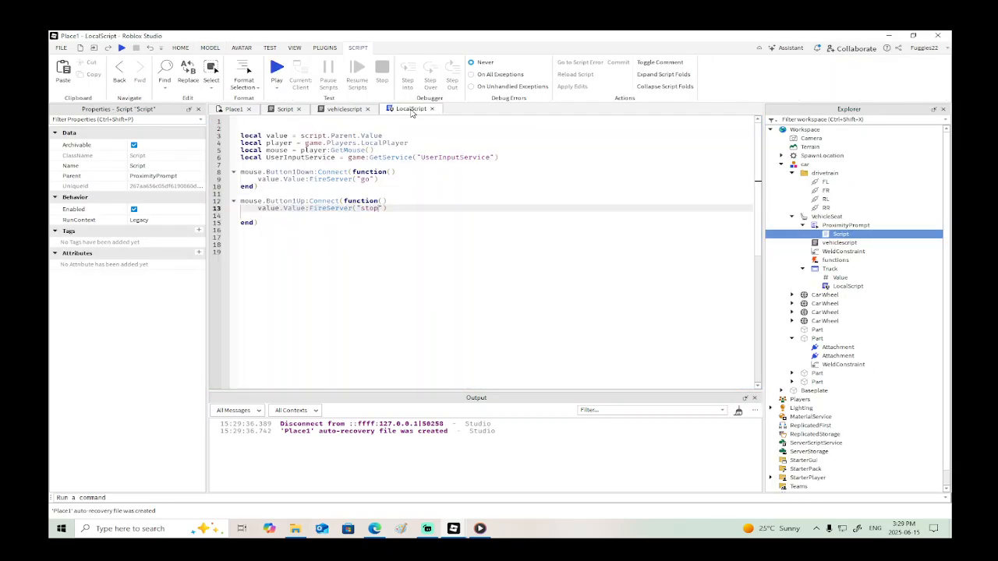
pyautogui.click(275, 223)
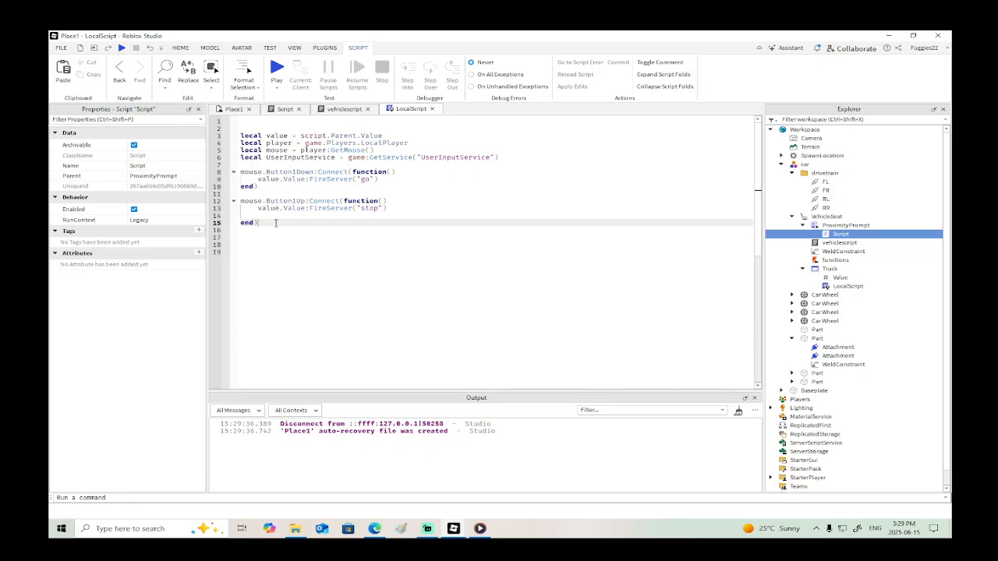
pyautogui.press('Return')
pyautogui.press('Return')
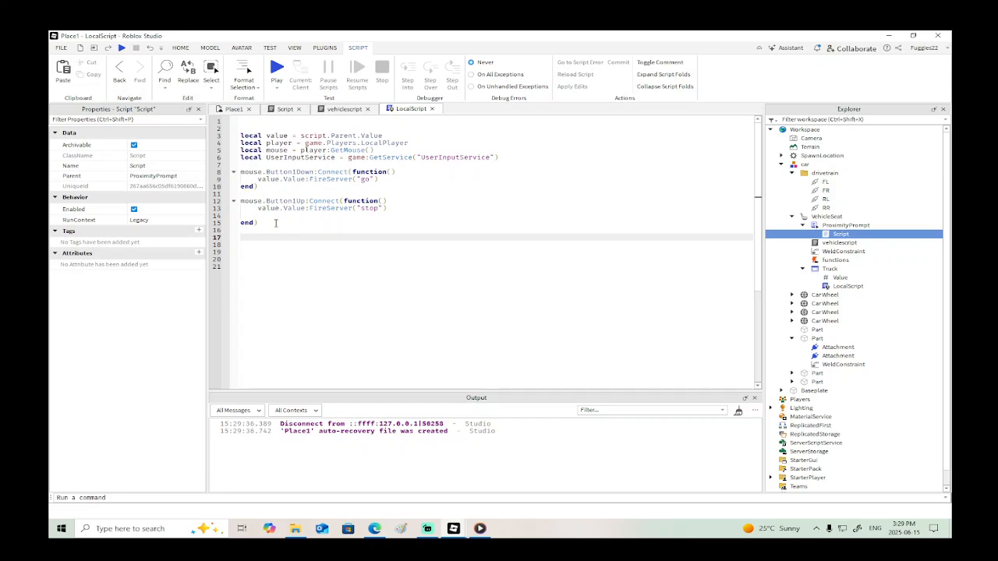
pyautogui.write('u')
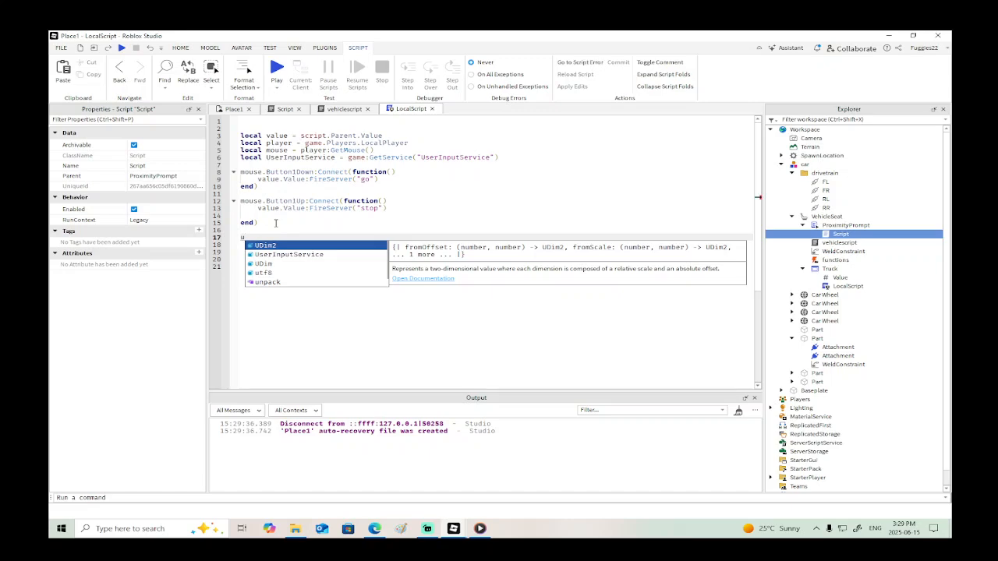
pyautogui.write('se')
pyautogui.press('Tab')
pyautogui.write('.')
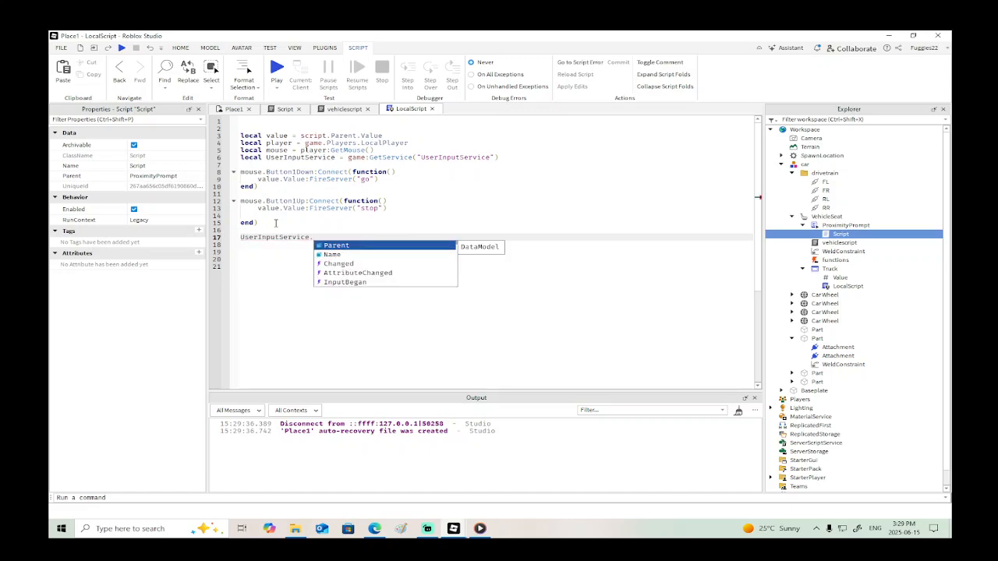
pyautogui.press('Down')
pyautogui.press('Down')
pyautogui.press('Down')
pyautogui.press('Down')
pyautogui.press('Down')
pyautogui.press('Down')
pyautogui.press('Down')
pyautogui.press('Down')
pyautogui.press('Down')
pyautogui.press('Up')
pyautogui.press('Up')
pyautogui.press('Up')
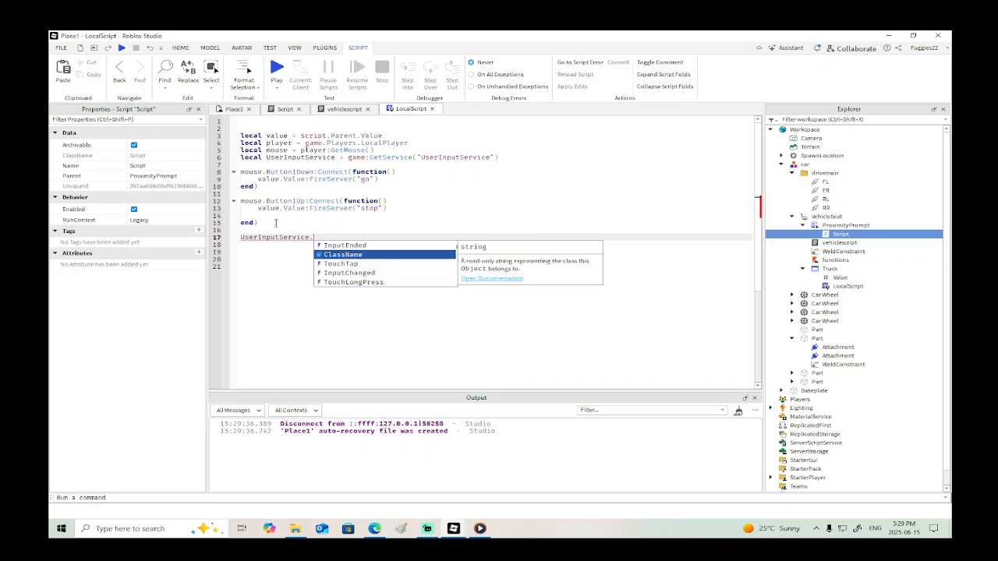
pyautogui.press('Up')
pyautogui.press('Up')
pyautogui.press('Tab')
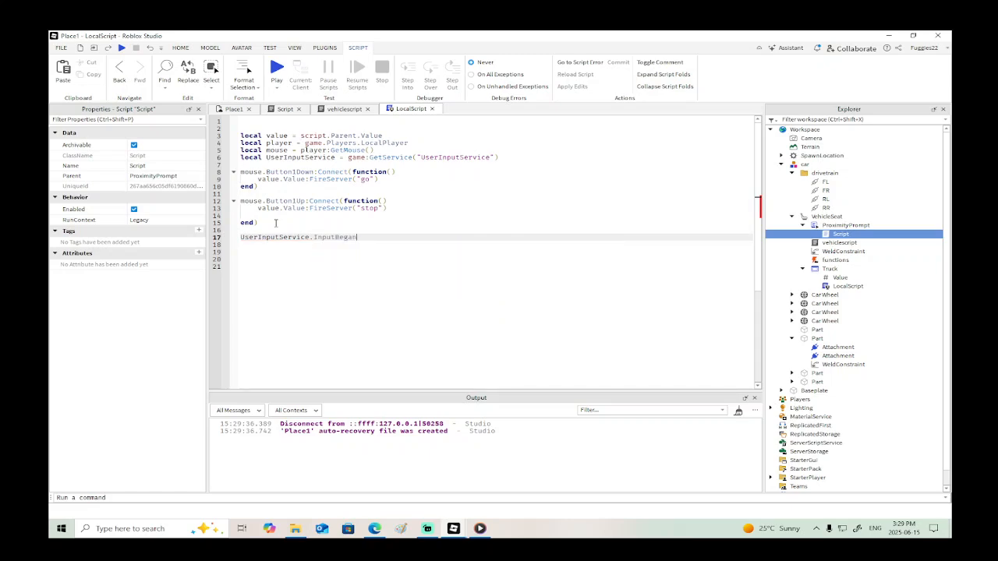
# - Connect InputBegan to an empty function() block closed with end), leaving blank lines for its body
pyautogui.write(':')
pyautogui.press('Tab')
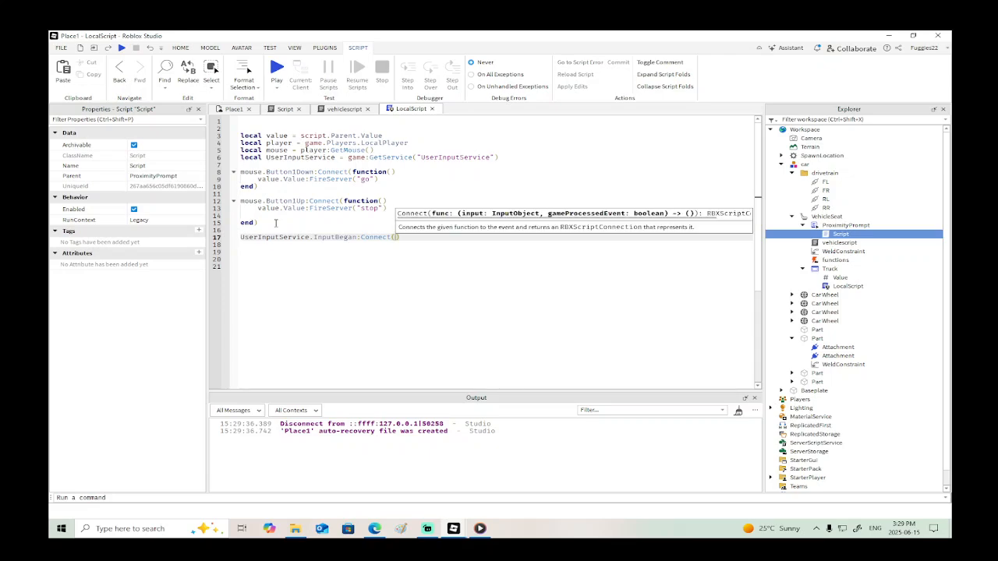
pyautogui.write('function()')
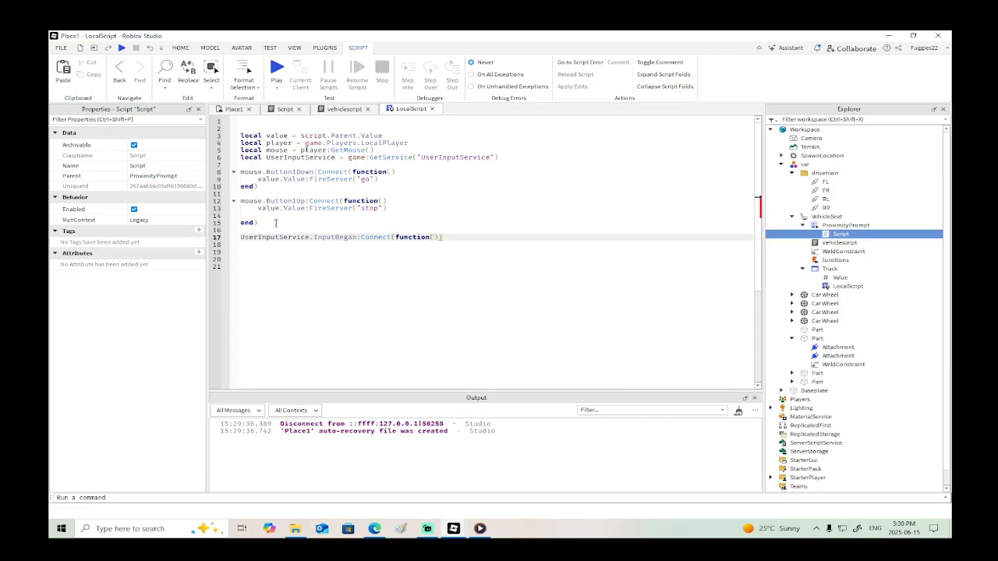
pyautogui.press('Return')
pyautogui.press('Return')
pyautogui.press('Return')
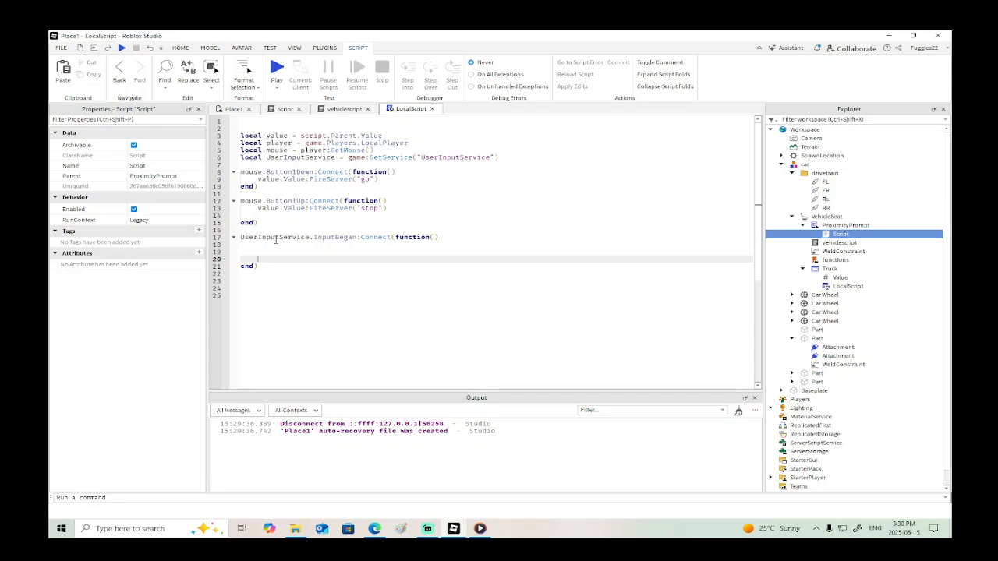
# - Copy the value.Value:FireServer("go") line from the Button1Down handler into the body of the UserInputService.InputBegan function
pyautogui.moveTo(380, 178); pyautogui.dragTo(257, 179)
pyautogui.hotkey('ctrl', 'c')
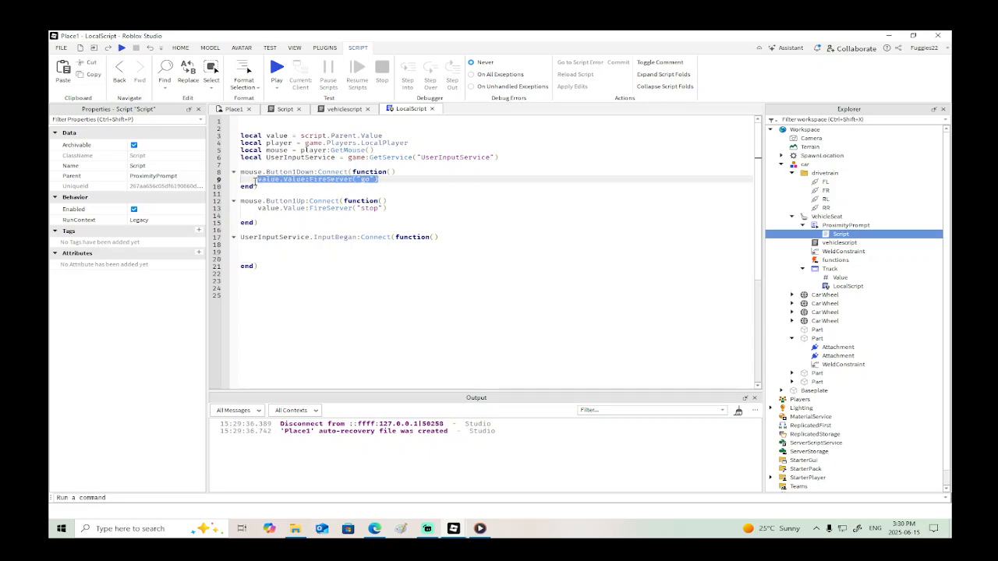
pyautogui.click(295, 244)
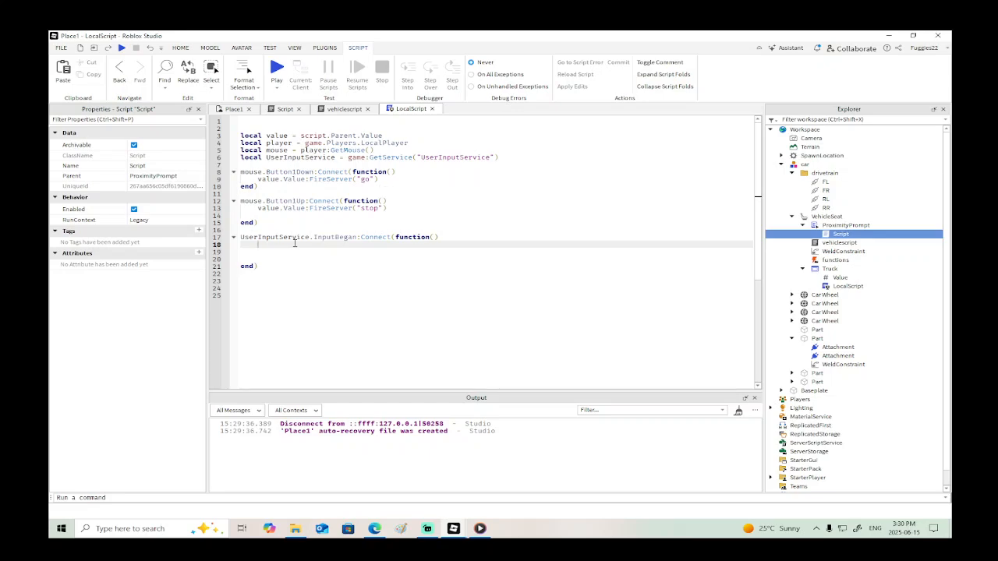
pyautogui.press('Return')
pyautogui.hotkey('ctrl', 'v')
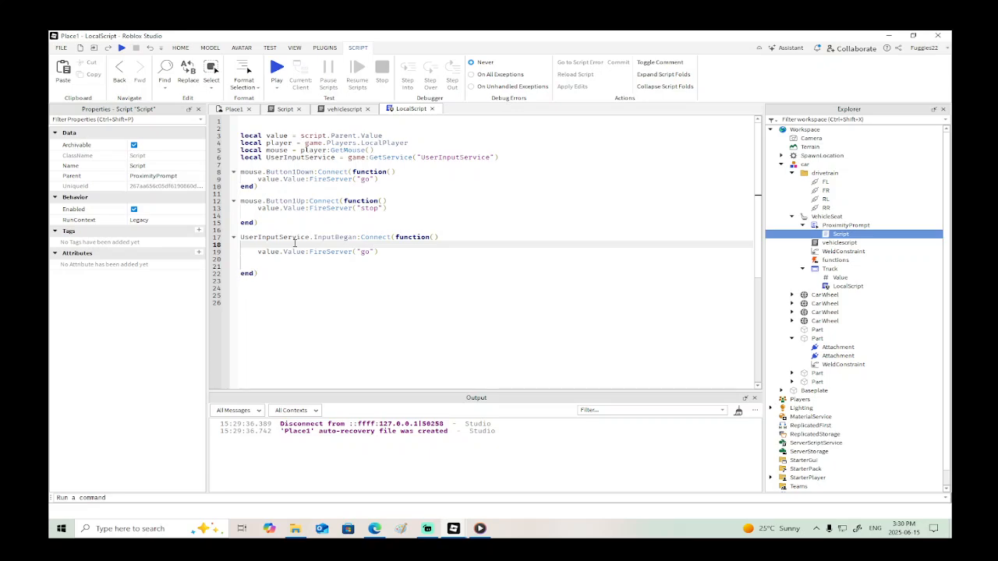
# - Add the condition if Enum.KeyCode.W then directly above the FireServer("go") line in the InputBegan function
pyautogui.write('if Enum.K')
pyautogui.press('Tab')
pyautogui.write('== W')
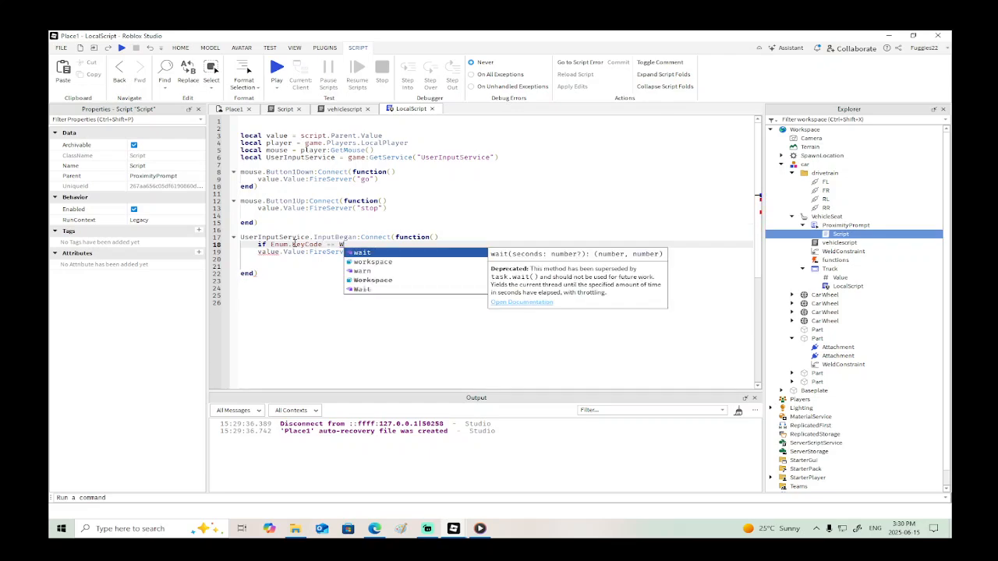
pyautogui.press('Down')
pyautogui.press('Down')
pyautogui.press('Down')
pyautogui.press('Down')
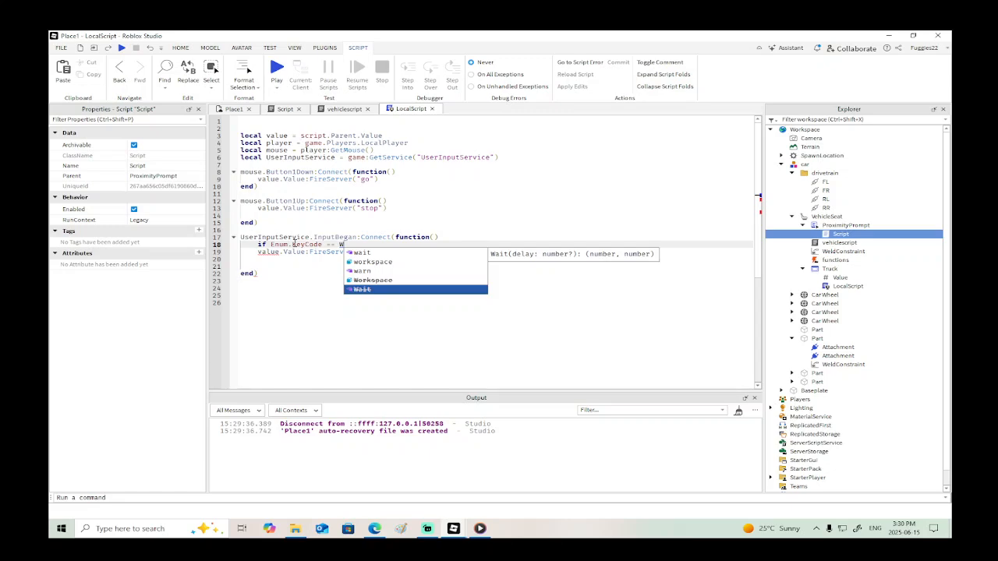
pyautogui.press('BackSpace')
pyautogui.press('BackSpace')
pyautogui.write('.w')
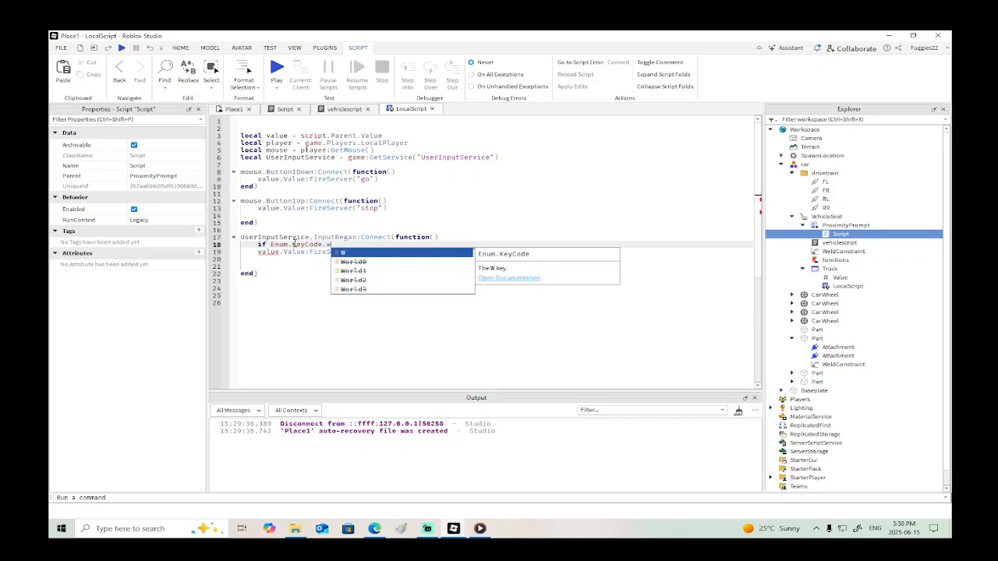
pyautogui.press('Tab')
pyautogui.write('then')
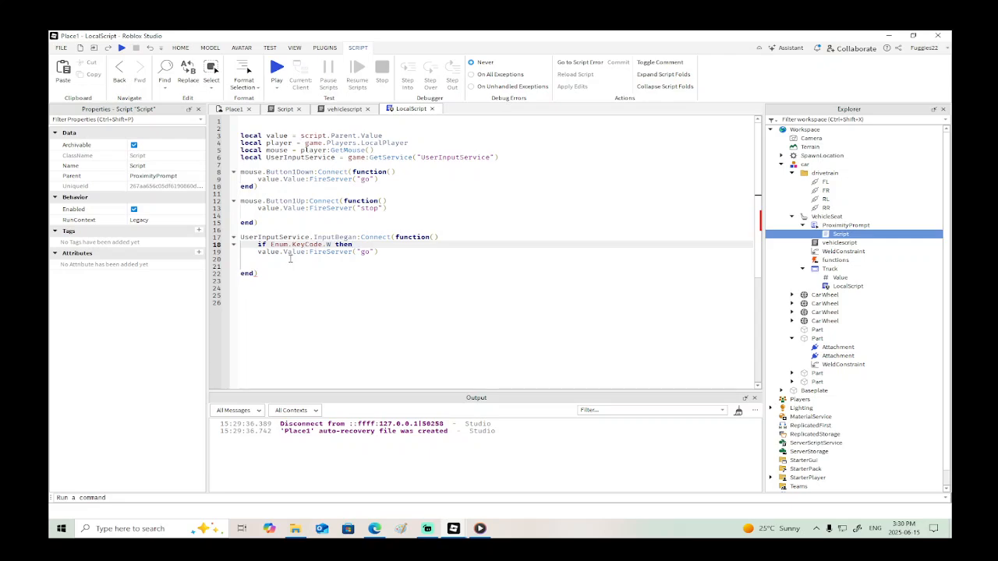
# - Close the if block with end below the FireServer("go") line and remove the spare blank line
pyautogui.click(290, 259)
pyautogui.write('end')
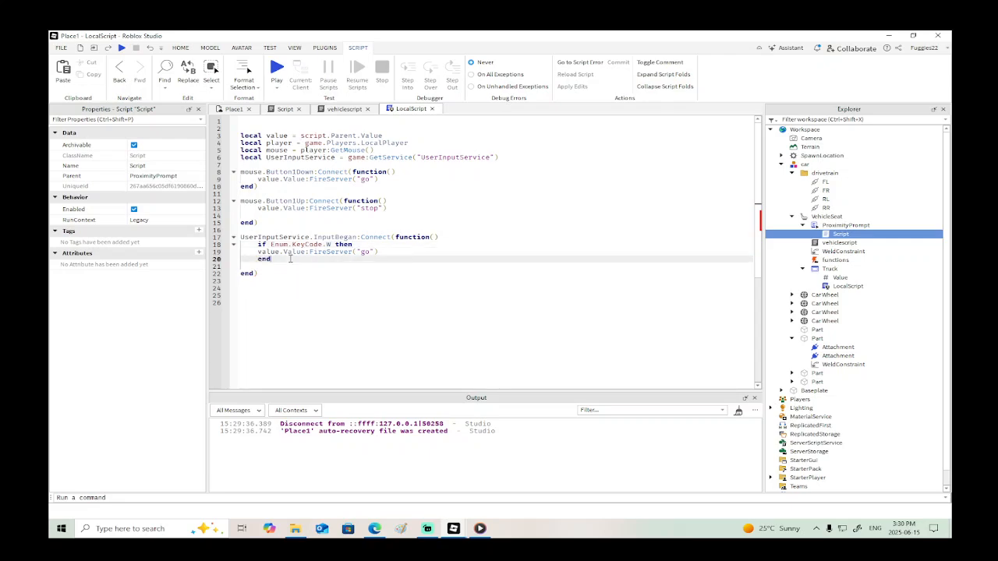
pyautogui.press('Return')
pyautogui.press('BackSpace')
# - Start a playtest, walk the character toward the car to try the W key control, and end the playtest
pyautogui.click(121, 47)
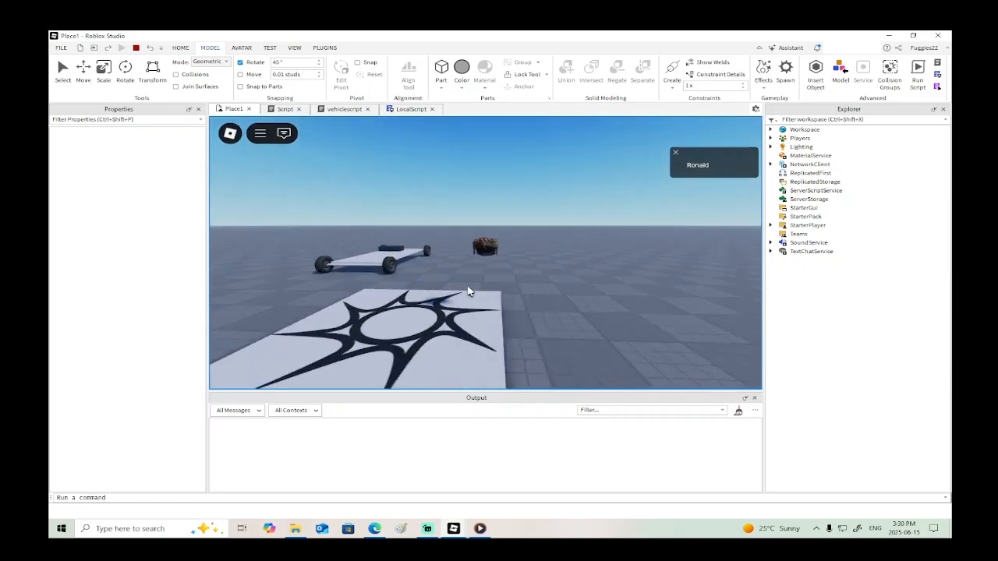
pyautogui.moveTo(469, 292); pyautogui.dragTo(468, 292, button='right')
pyautogui.press('w')
pyautogui.press('w')
pyautogui.press('e')
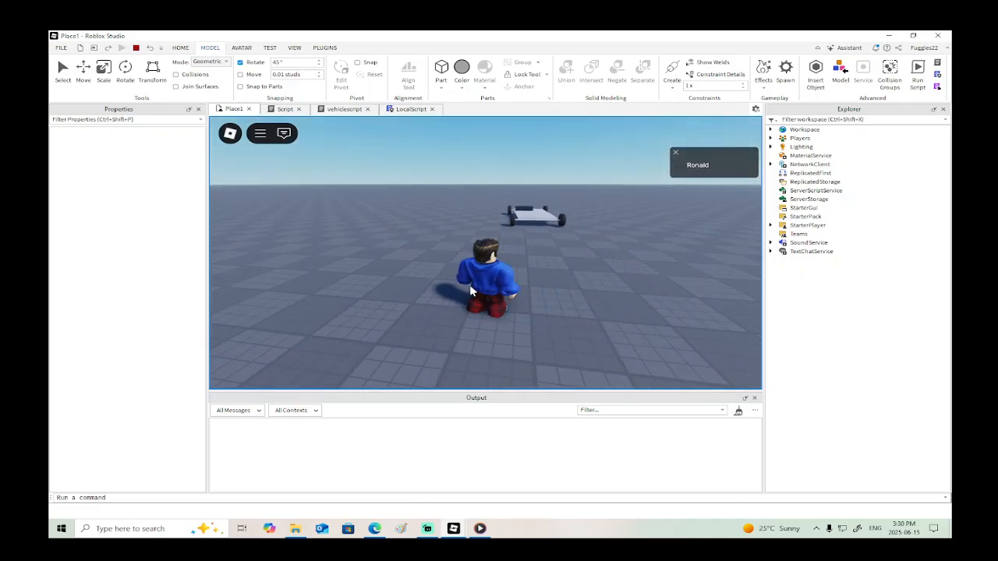
pyautogui.press('w')
pyautogui.press('s')
pyautogui.click(137, 47)
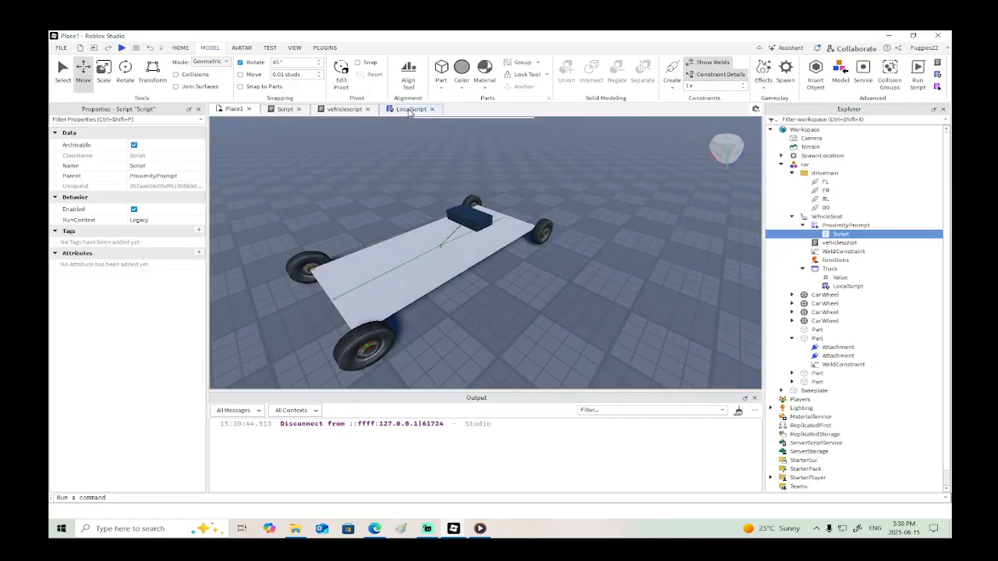
# - Review the code in the ProximityPrompt's Script and return to LocalScript
pyautogui.click(410, 110)
pyautogui.click(358, 110)
pyautogui.click(273, 111)
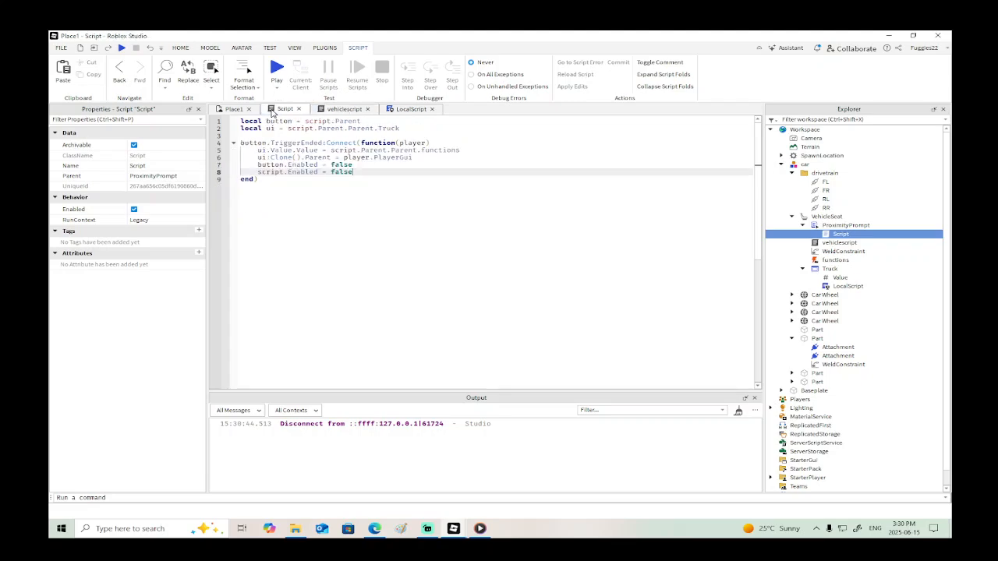
pyautogui.click(406, 111)
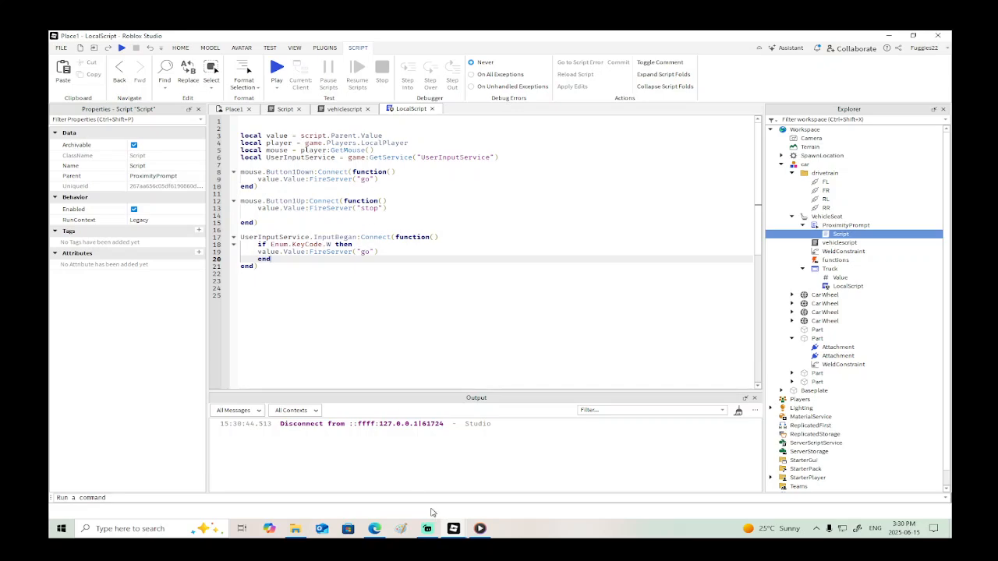
# - Switch to the excavator.rbxl Studio window and copy the line function DealWithInput(input,IsRobloxFunction) from its Drive script
pyautogui.moveTo(448, 528)
pyautogui.click(507, 476)
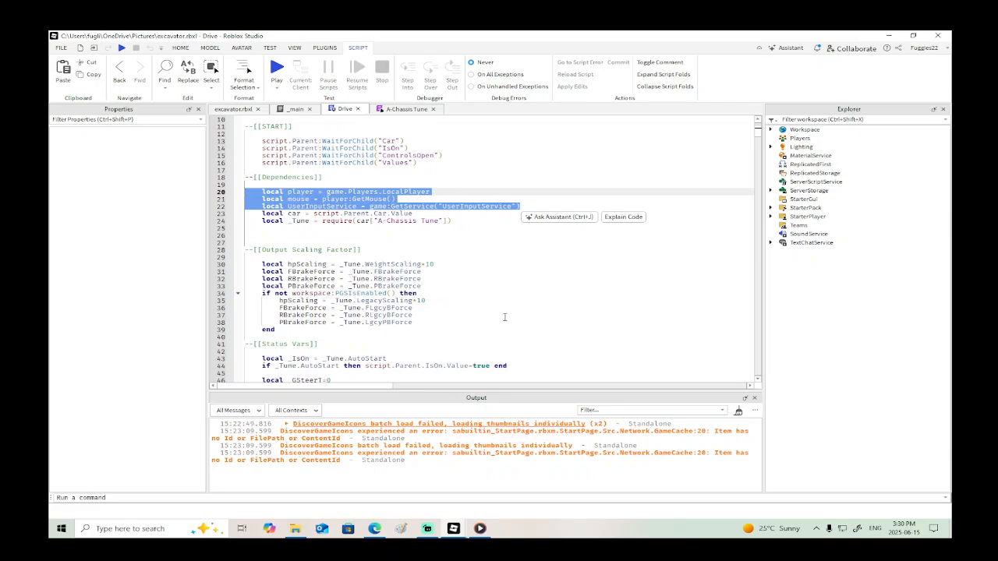
pyautogui.scroll(-20, 505, 317)
pyautogui.scroll(-20, 506, 316)
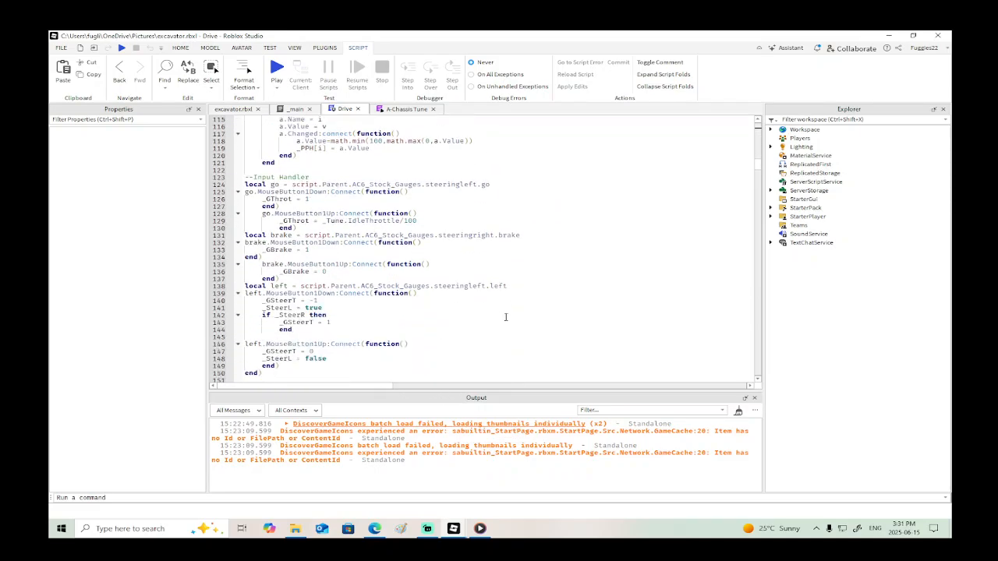
pyautogui.scroll(4, 505, 319)
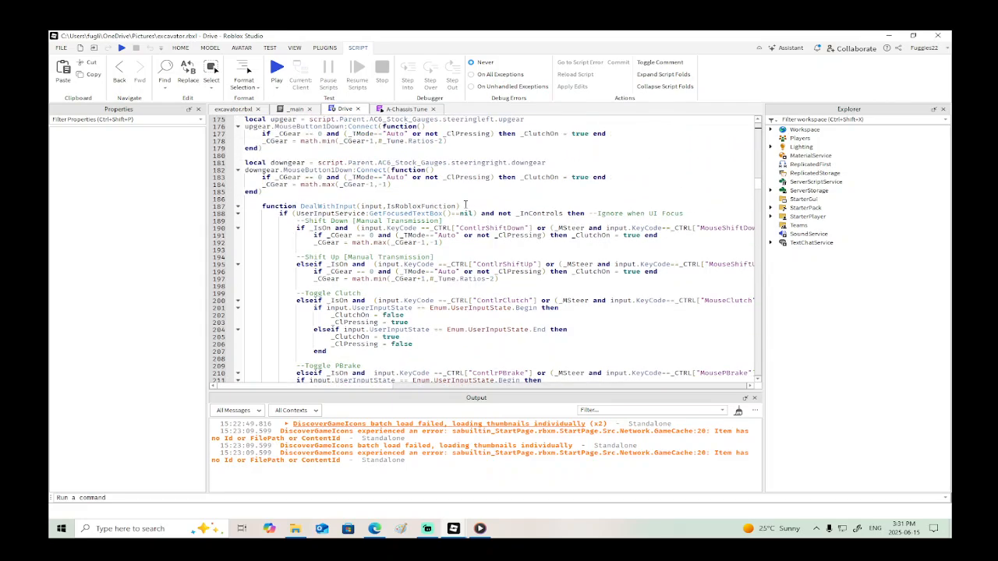
pyautogui.moveTo(465, 206); pyautogui.dragTo(262, 207)
pyautogui.hotkey('ctrl', 'c')
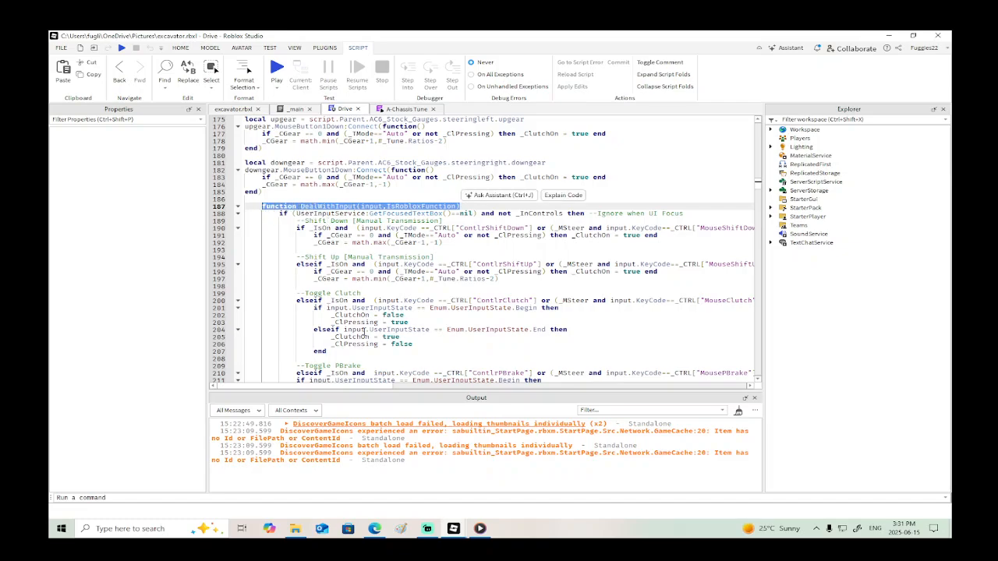
# - Return to Place1 and paste the DealWithInput function line directly above UserInputService.InputBegan in LocalScript
pyautogui.moveTo(455, 534)
pyautogui.click(380, 479)
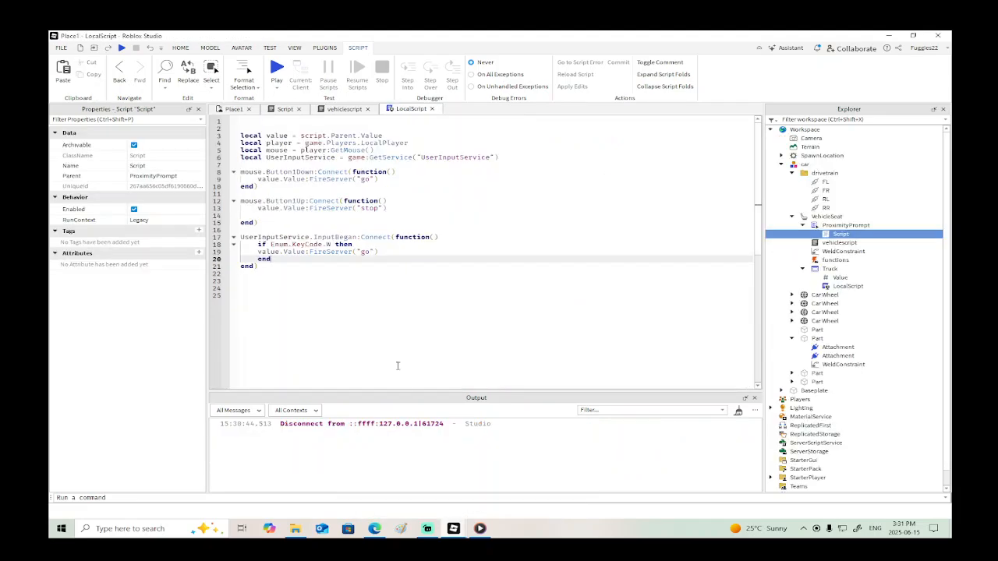
pyautogui.click(333, 231)
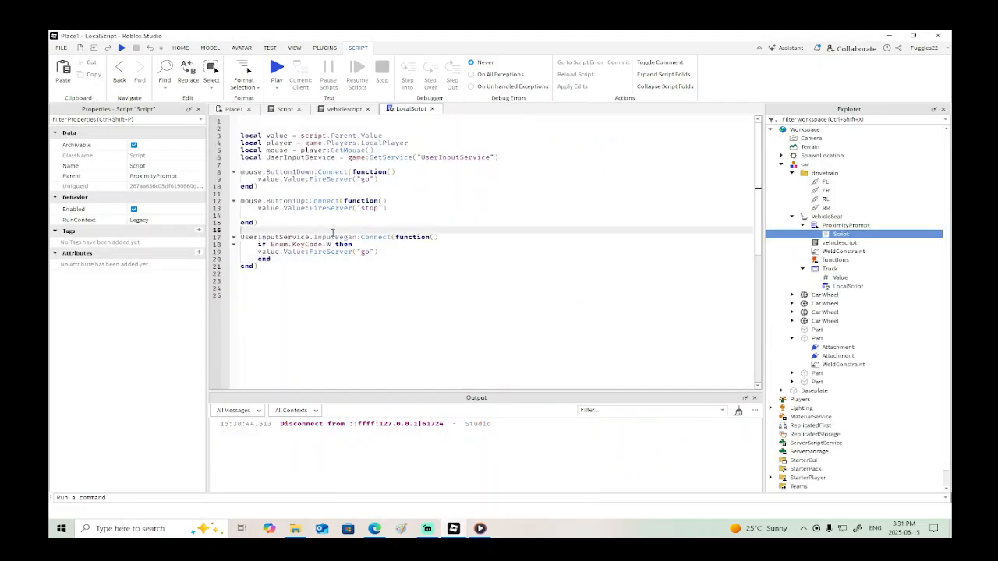
pyautogui.hotkey('ctrl', 'v')
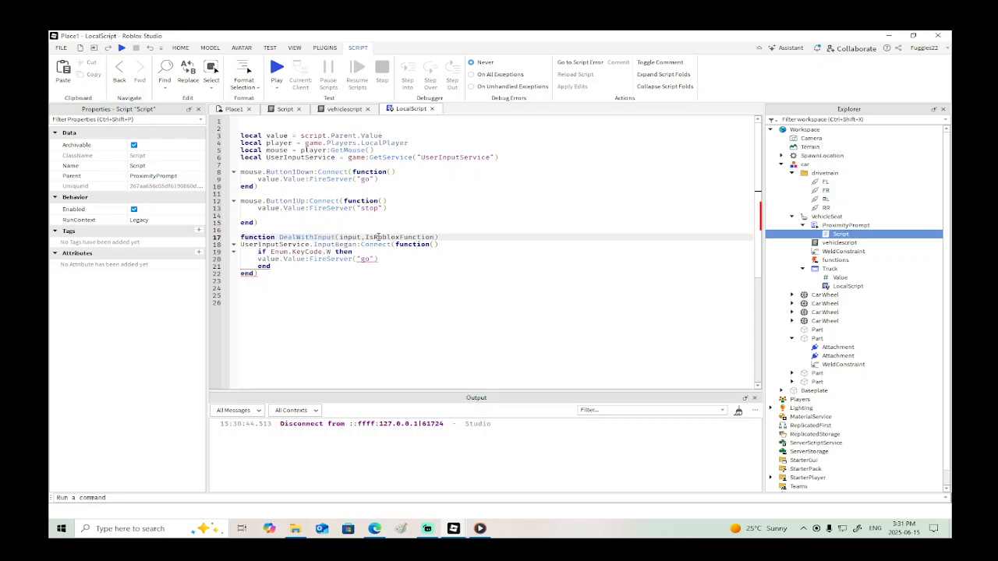
# - Select LocalScript's InputBegan line for replacement, examine key handling in excavator.rbxl's Drive script, and copy input.KeyCode ==_CTRL from its Shift Down condition
pyautogui.moveTo(444, 246); pyautogui.dragTo(242, 248)
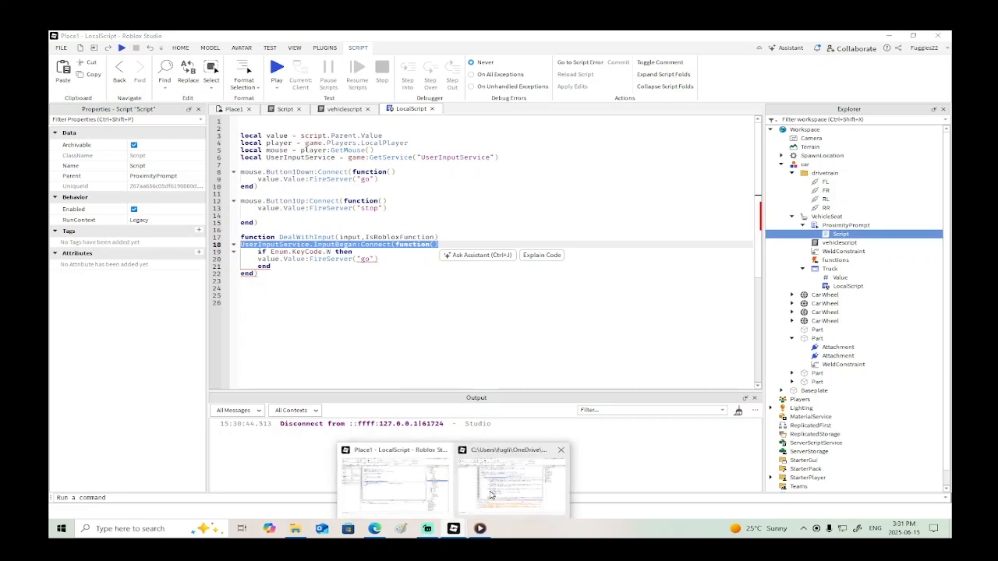
pyautogui.click(515, 477)
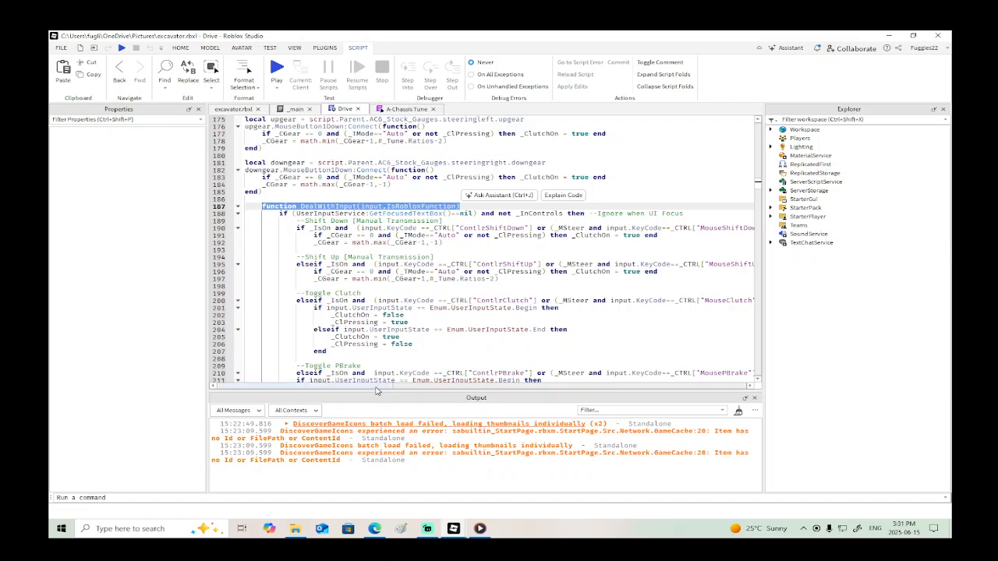
pyautogui.moveTo(375, 391); pyautogui.dragTo(405, 391)
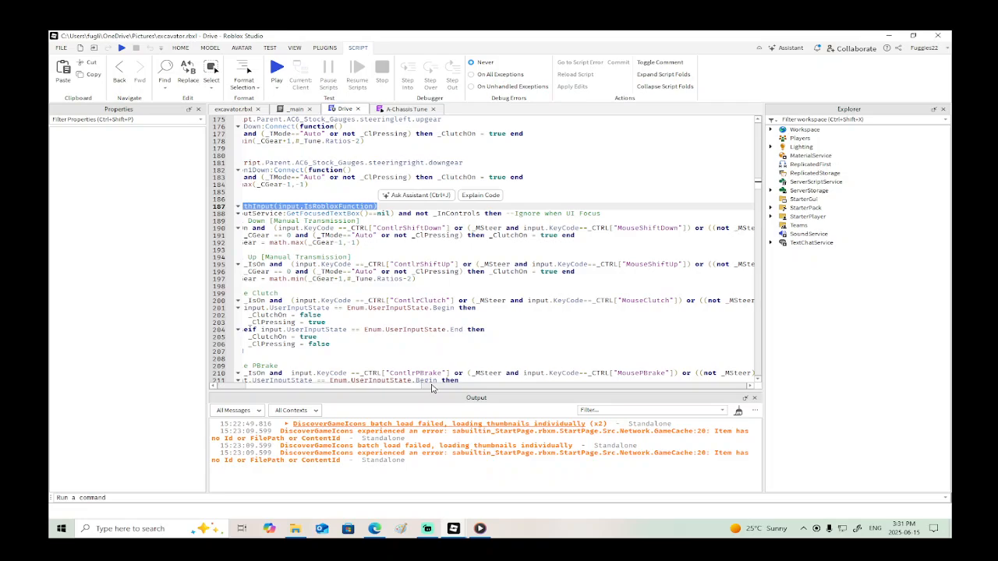
pyautogui.moveTo(416, 391); pyautogui.dragTo(387, 390)
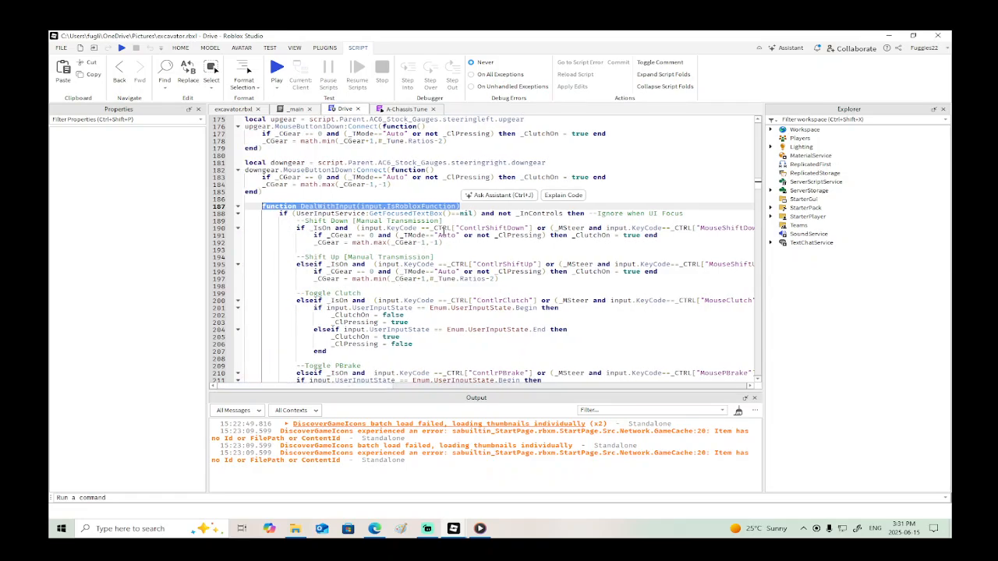
pyautogui.moveTo(428, 227); pyautogui.dragTo(360, 227)
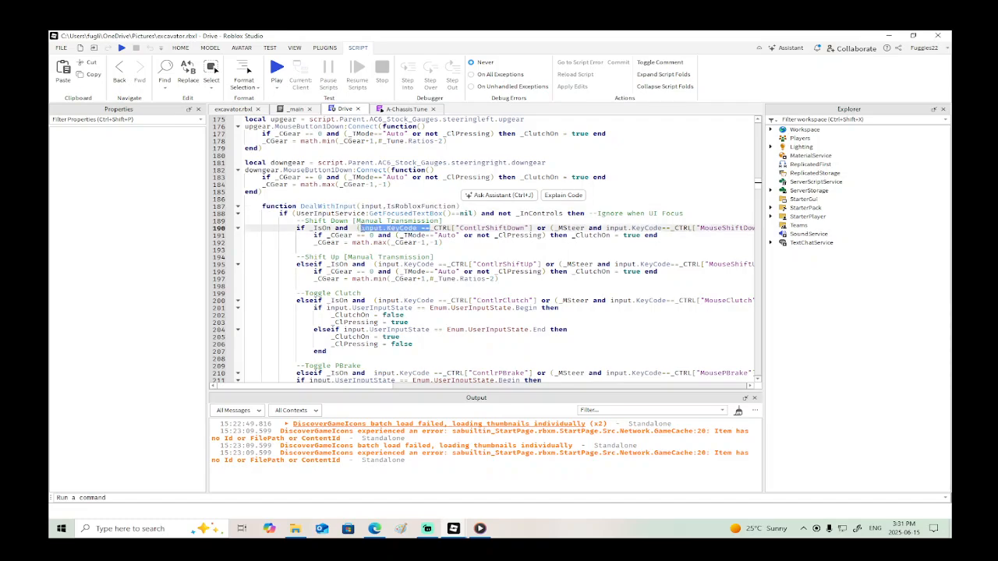
pyautogui.click(437, 257)
pyautogui.doubleClick(401, 227)
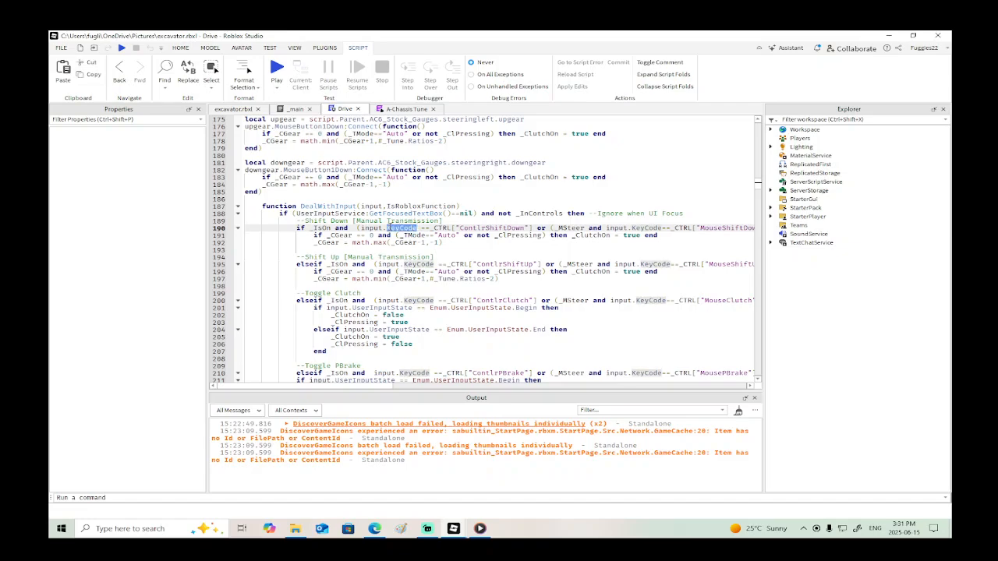
pyautogui.scroll(20, 422, 320)
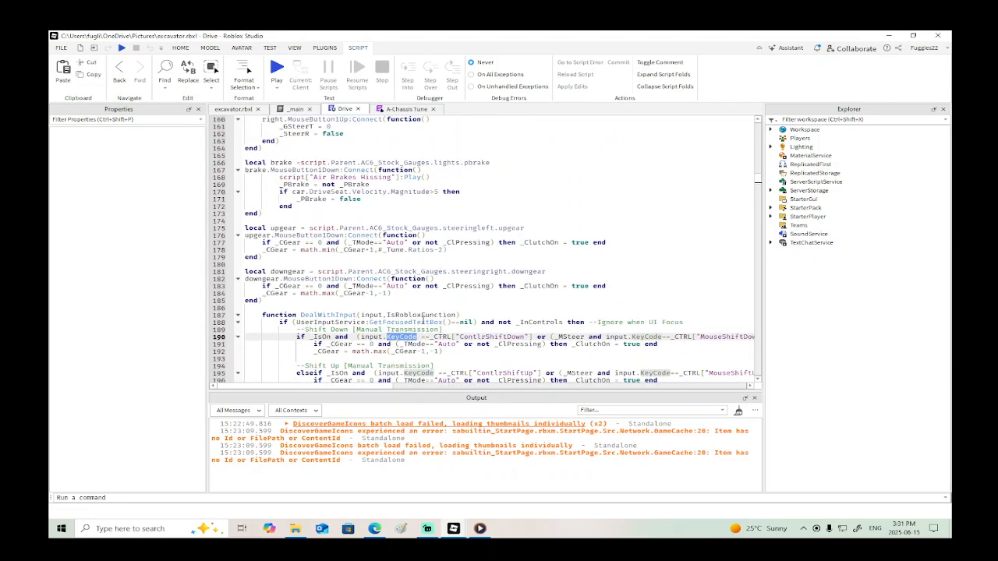
pyautogui.scroll(20, 422, 319)
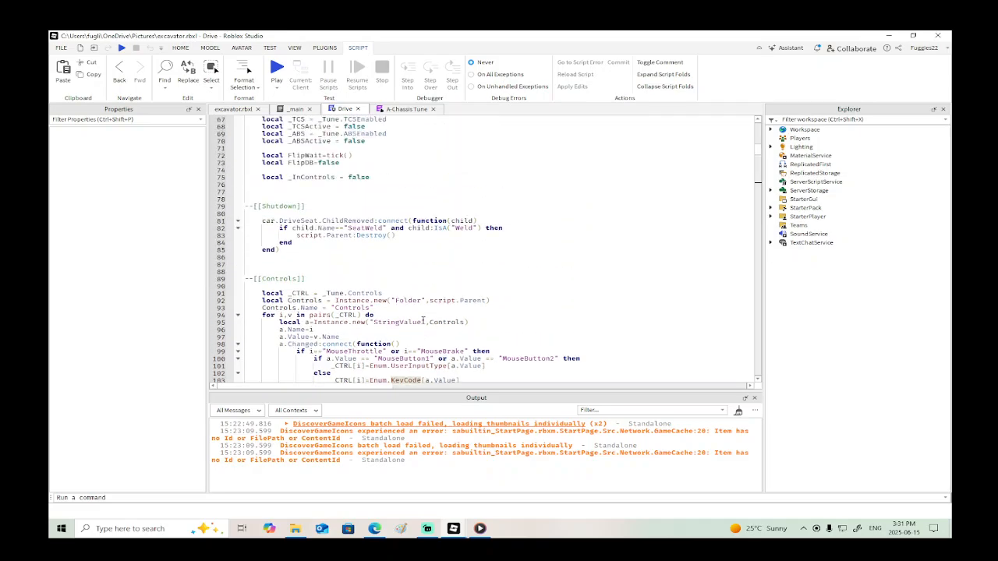
pyautogui.scroll(-20, 422, 319)
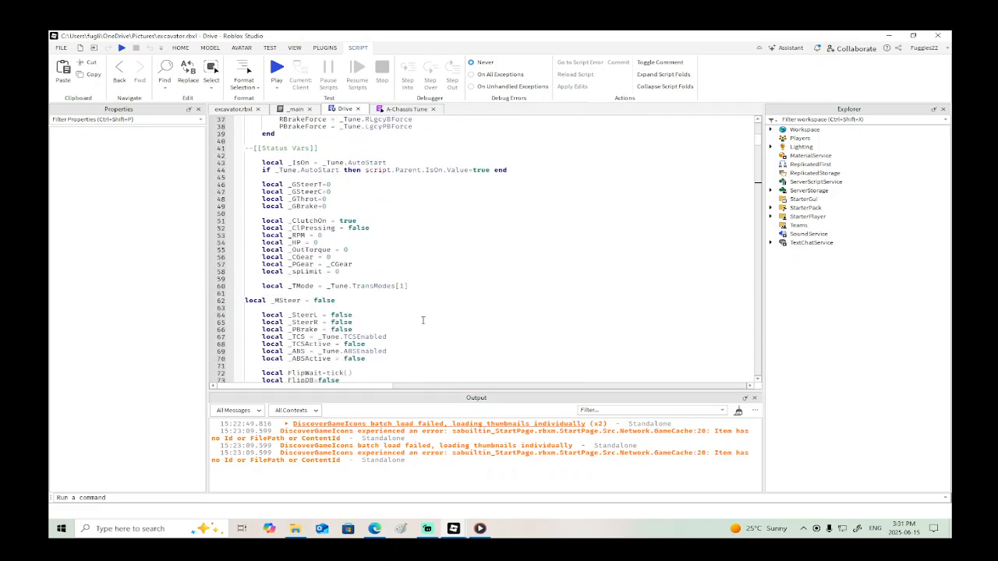
pyautogui.scroll(-5, 424, 320)
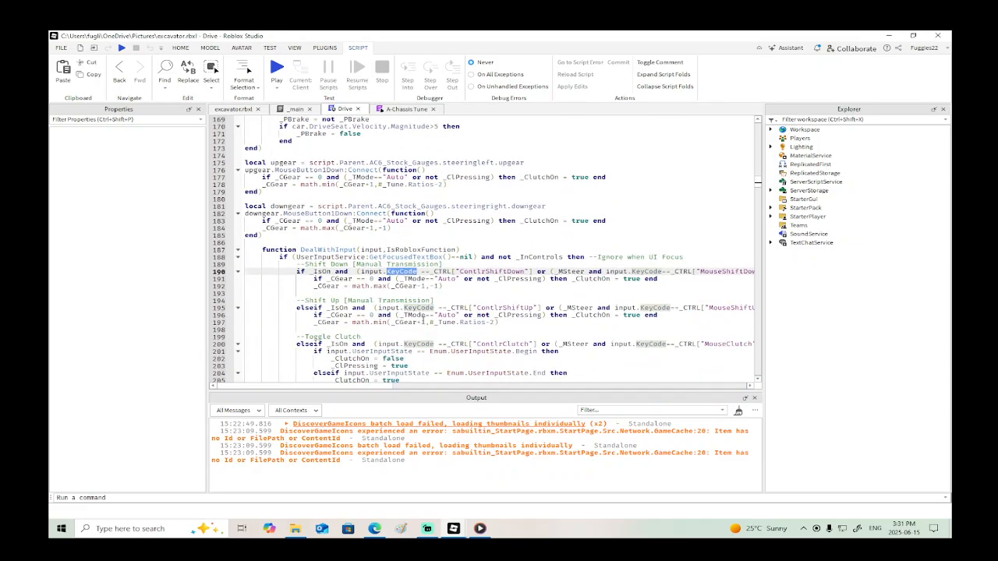
pyautogui.moveTo(453, 271); pyautogui.dragTo(362, 270)
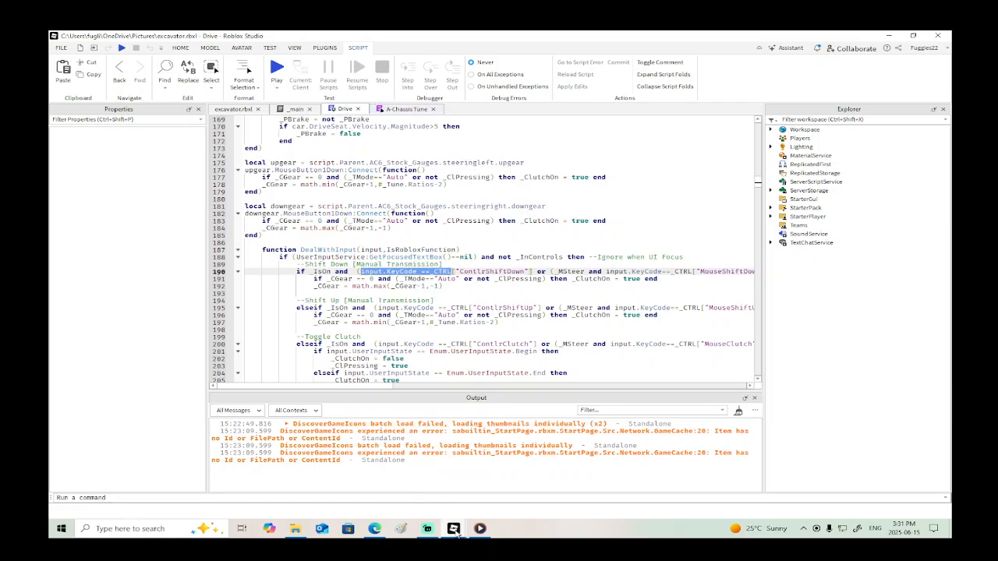
# - Back in Place1's LocalScript, replace the UserInputService.InputBegan line under DealWithInput with the copied input.KeyCode ==_CTRL expression
pyautogui.moveTo(453, 529)
pyautogui.click(373, 481)
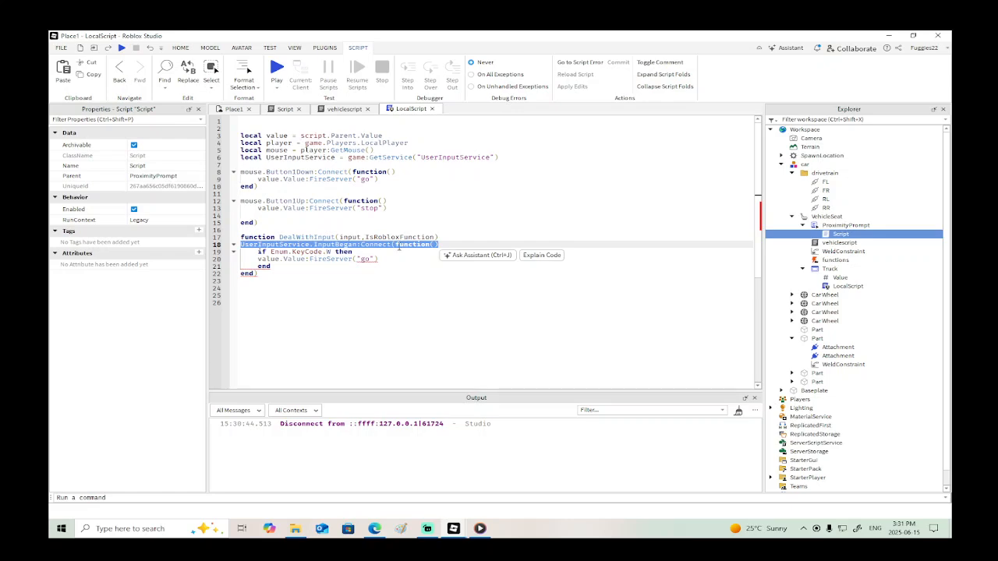
pyautogui.write('input.KeyCode == CTRL')
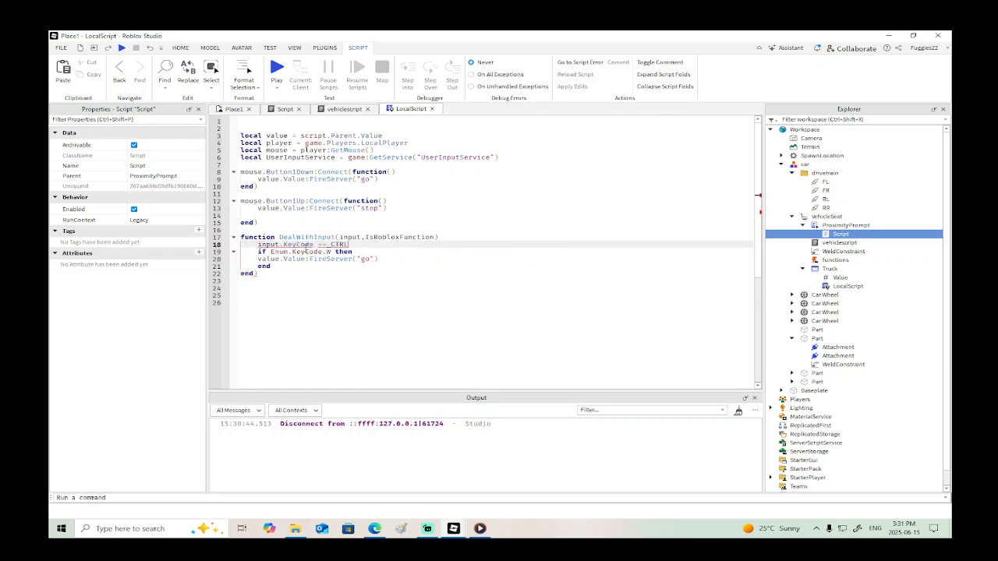
pyautogui.click(350, 245)
pyautogui.moveTo(331, 252); pyautogui.dragTo(267, 251)
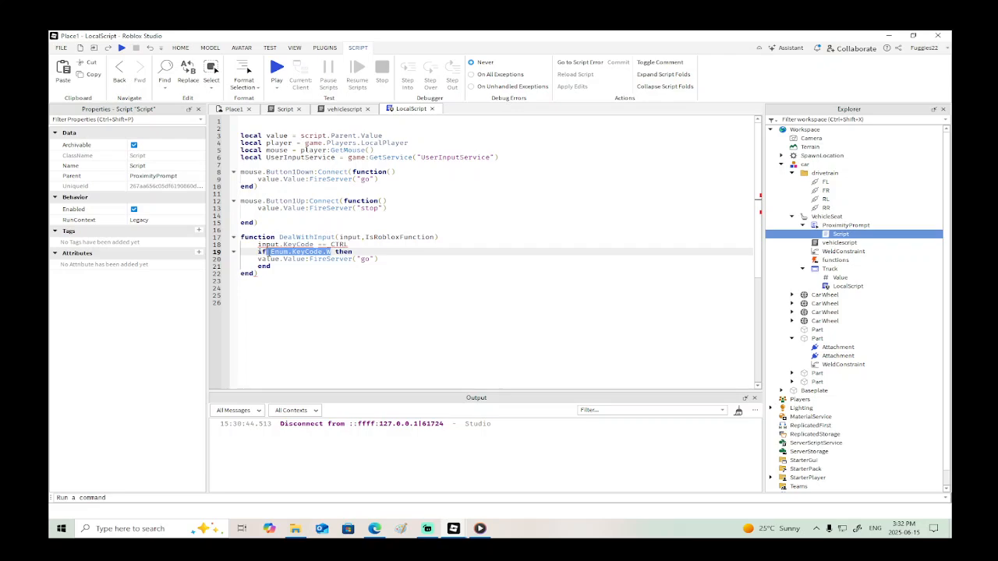
pyautogui.click(273, 252)
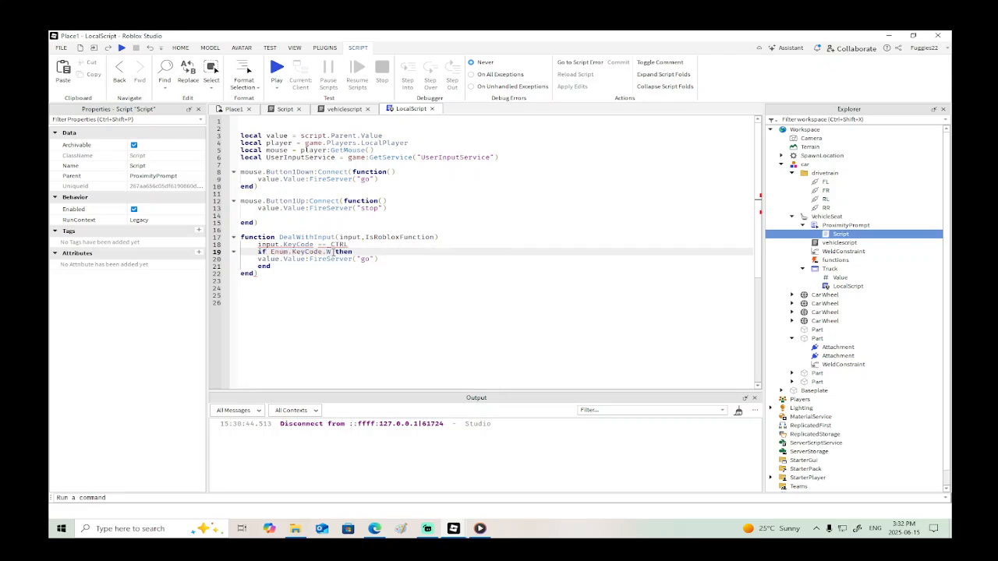
# - Replace Enum.KeyCode.W in LocalScript's if condition with the copied input.KeyCode ==_CTRL expression and delete the standalone copy above it
pyautogui.moveTo(329, 251); pyautogui.dragTo(271, 252)
pyautogui.write('input.KeyCode == CTRL')
pyautogui.moveTo(349, 244); pyautogui.dragTo(251, 244)
pyautogui.press('BackSpace')
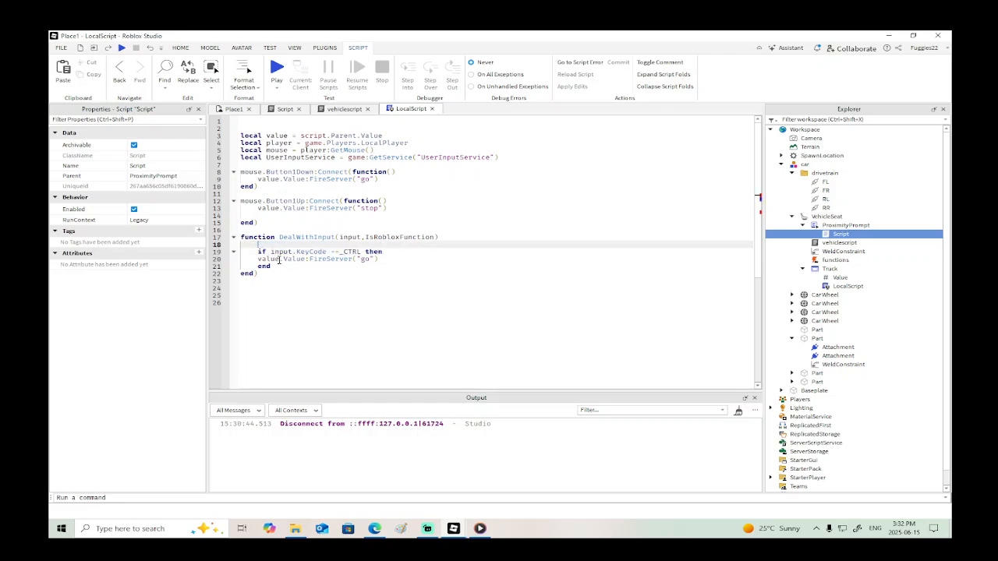
# - Change _CTRL to W in the if condition so it reads input.KeyCode == W
pyautogui.click(361, 252)
pyautogui.press('BackSpace')
pyautogui.press('BackSpace')
pyautogui.press('BackSpace')
pyautogui.press('BackSpace')
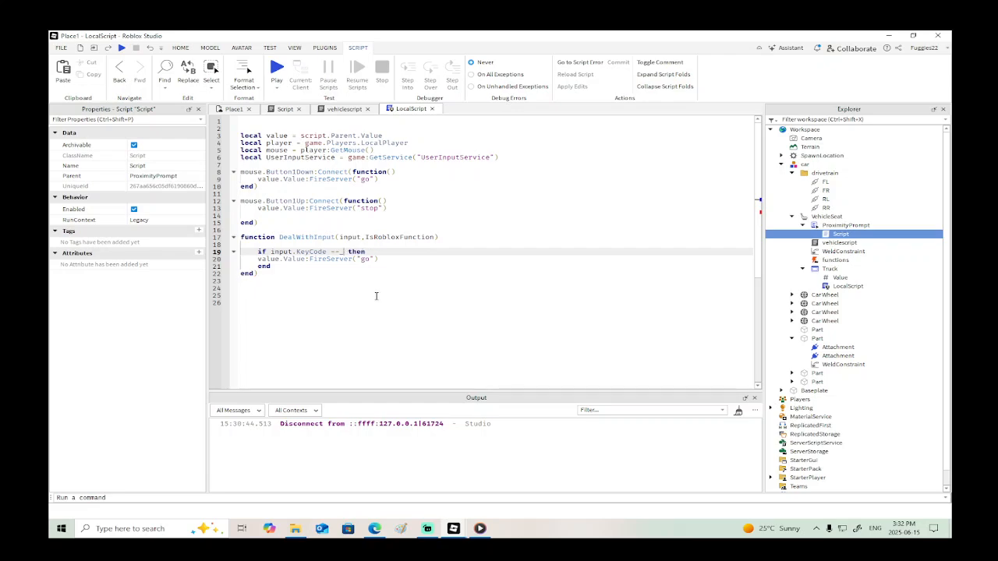
pyautogui.write('W')
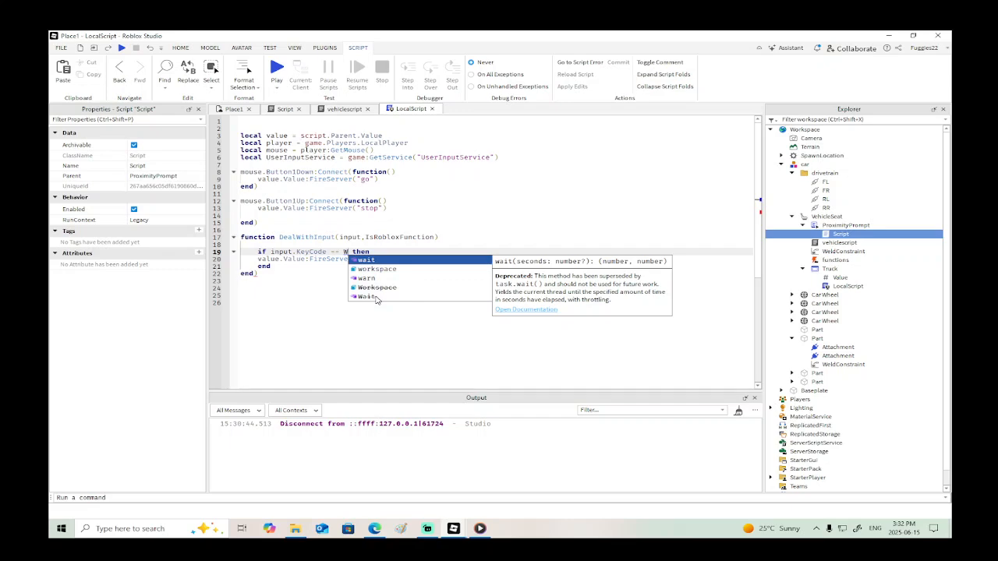
pyautogui.click(376, 301)
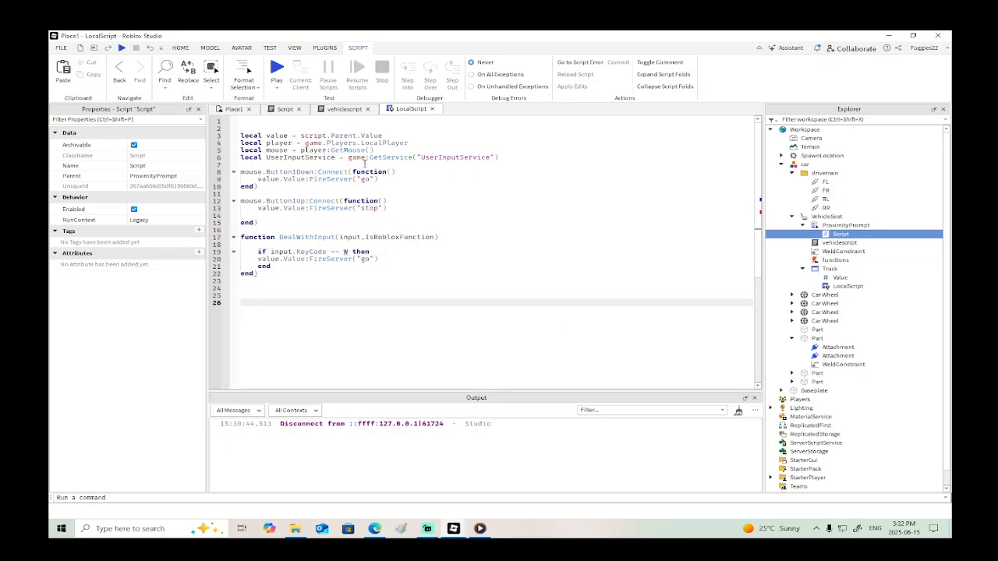
# - Declare local W = Enum.KeyCode.W on a new line below the UserInputService variable
pyautogui.click(504, 155)
pyautogui.press('Return')
pyautogui.write('local ')
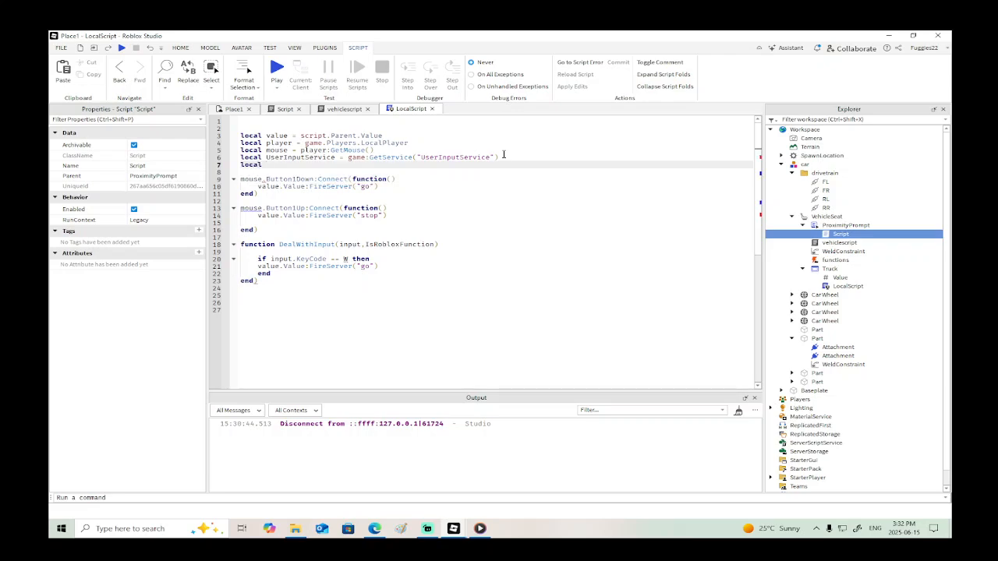
pyautogui.write('W = Enum')
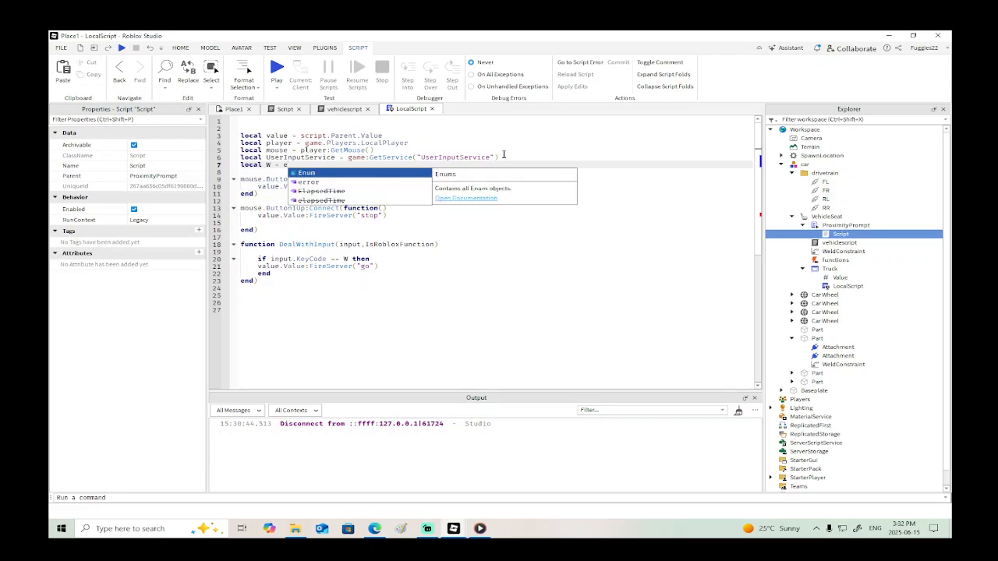
pyautogui.write('.')
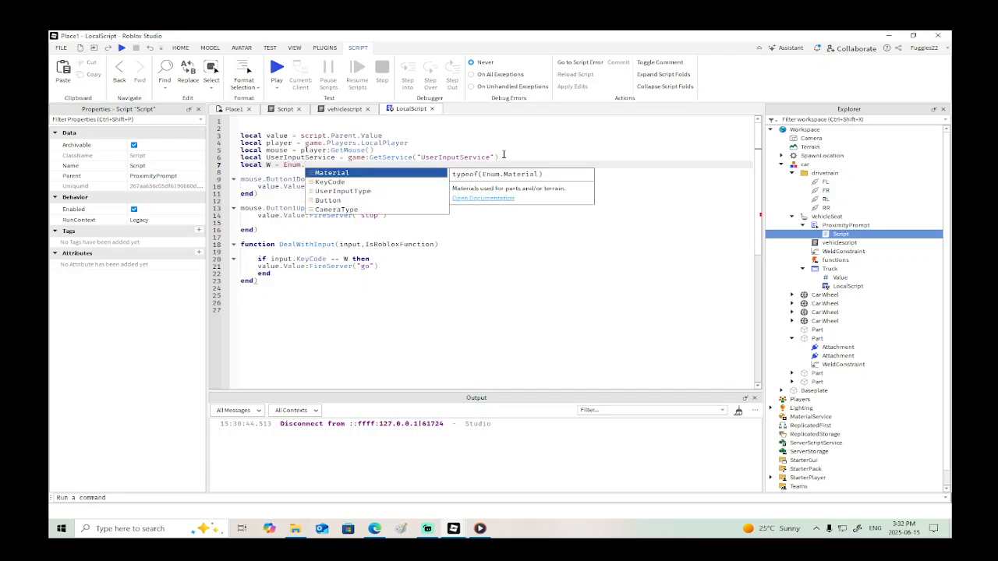
pyautogui.write('KeyCode.')
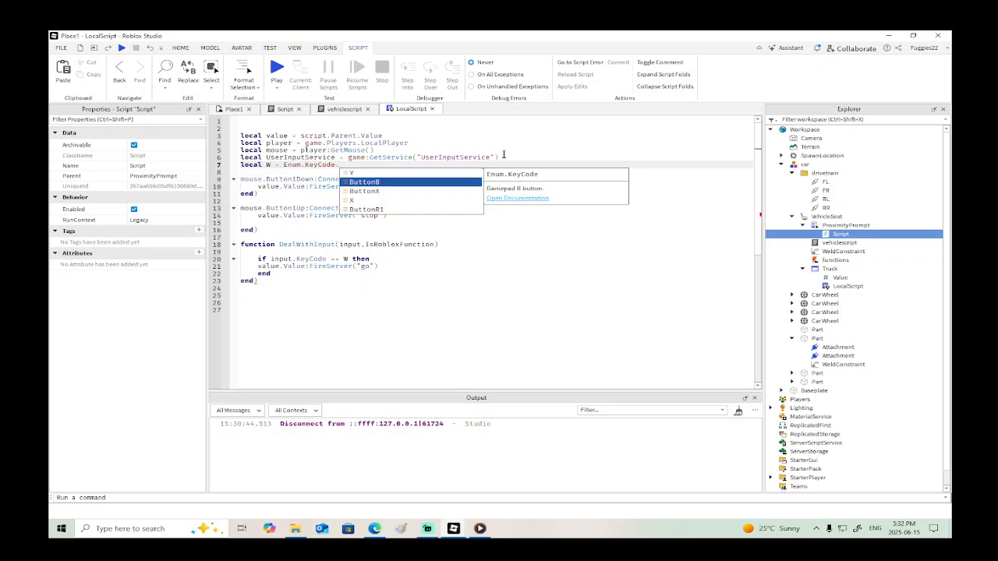
pyautogui.write('W')
pyautogui.press('Return')
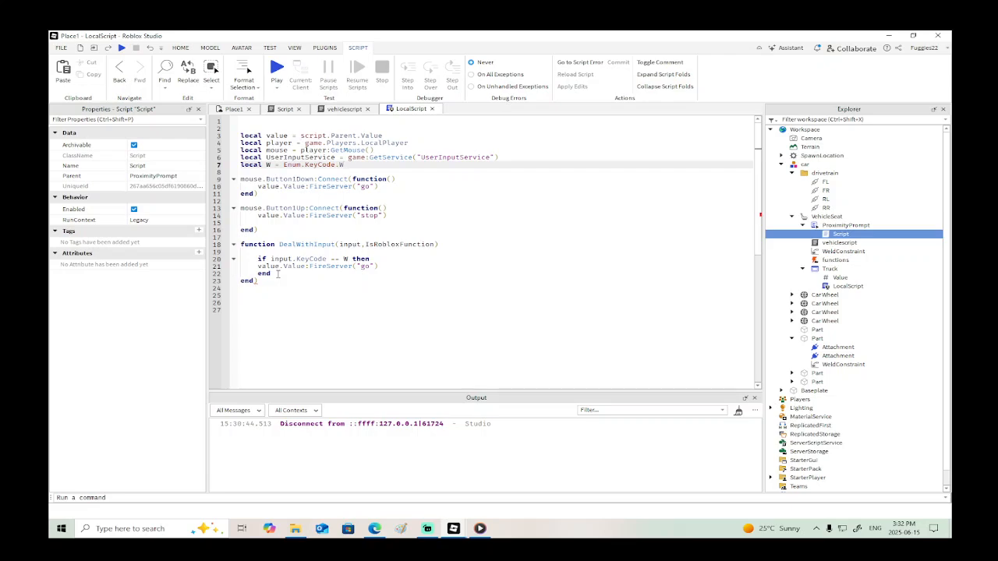
pyautogui.click(277, 274)
pyautogui.press('Return')
pyautogui.write('end')
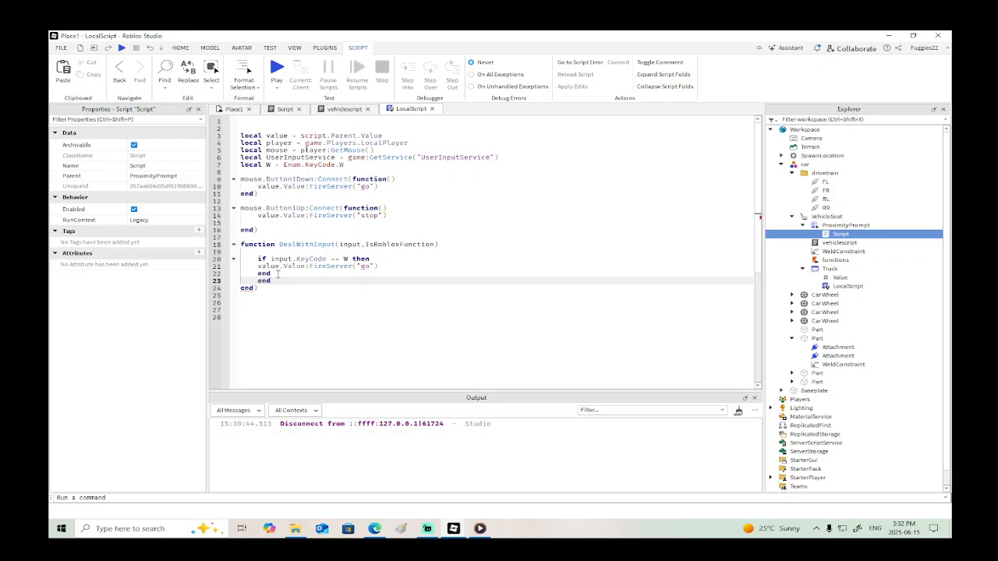
pyautogui.write(')')
pyautogui.press('Return')
pyautogui.write('end')
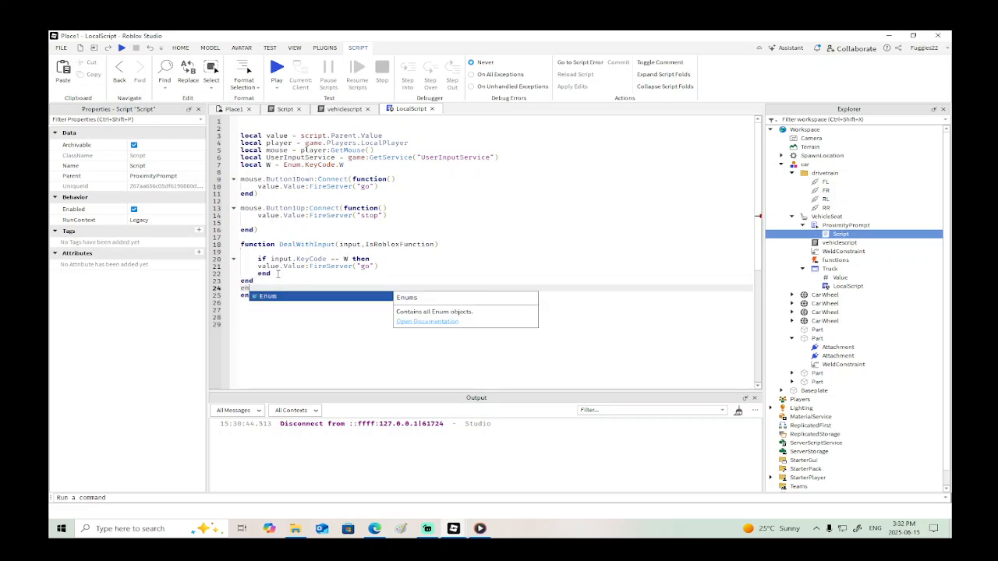
pyautogui.press('BackSpace')
pyautogui.press('BackSpace')
pyautogui.press('BackSpace')
pyautogui.press('BackSpace')
pyautogui.press('BackSpace')
pyautogui.press('BackSpace')
pyautogui.press('BackSpace')
pyautogui.press('BackSpace')
pyautogui.press('BackSpace')
pyautogui.press('BackSpace')
pyautogui.press('BackSpace')
pyautogui.press('BackSpace')
pyautogui.press('BackSpace')
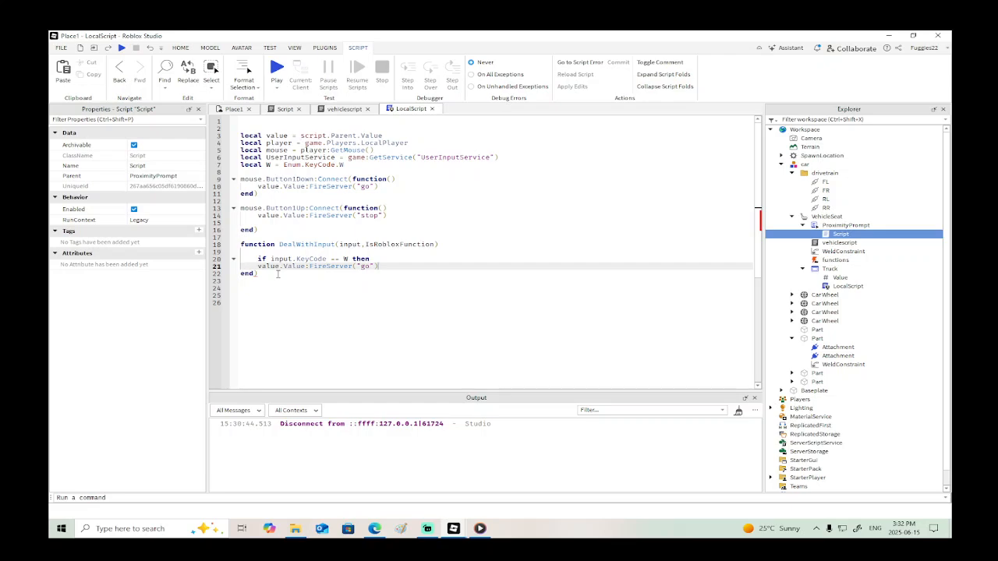
# - Close the W if block with end below the FireServer line and remove the stray parenthesis after DealWithInput's final end
pyautogui.press('Return')
pyautogui.write('end')
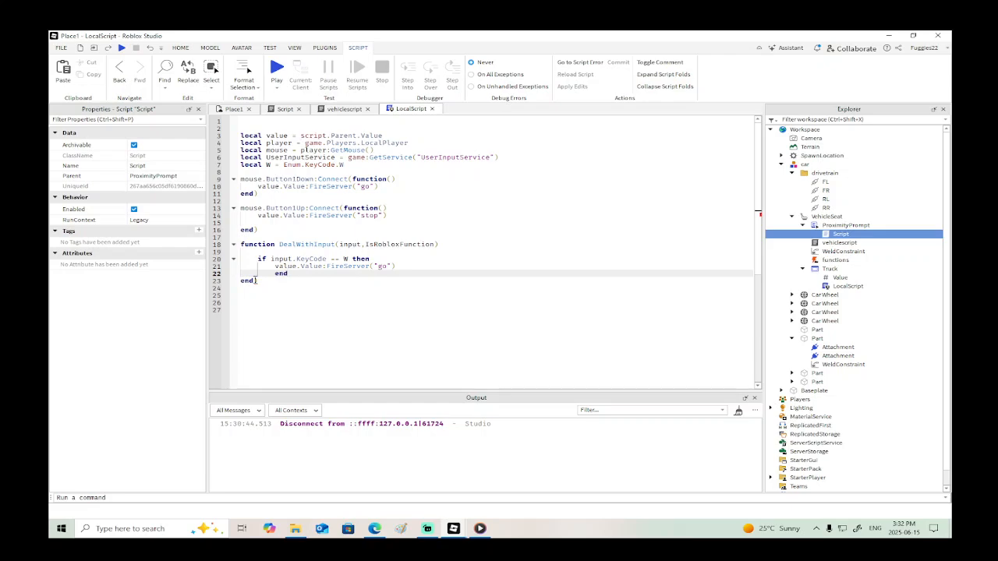
pyautogui.moveTo(255, 282)
pyautogui.click(262, 279)
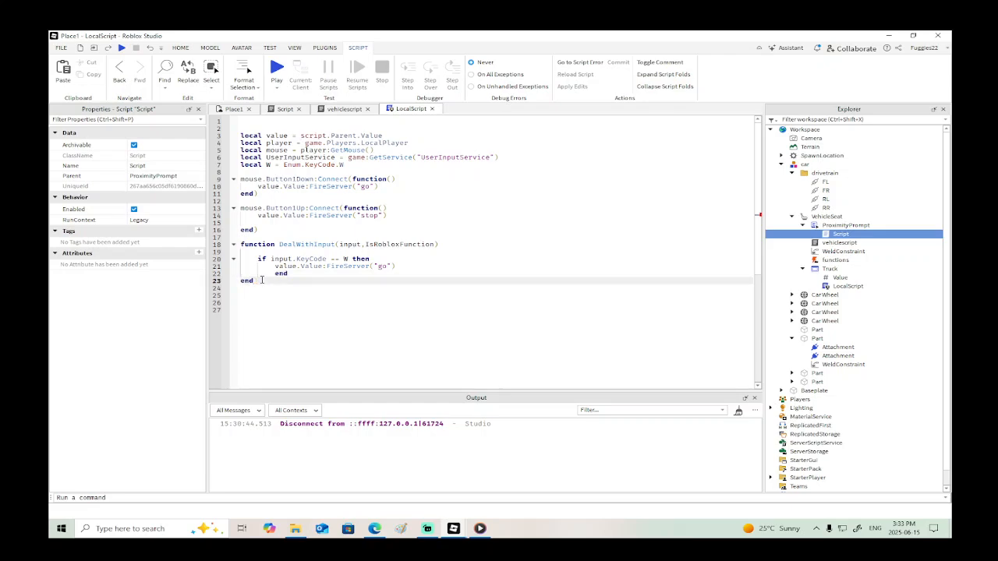
# - Playtest the place by seating the character in the car and testing forward and reverse input, and stop the test
pyautogui.click(122, 47)
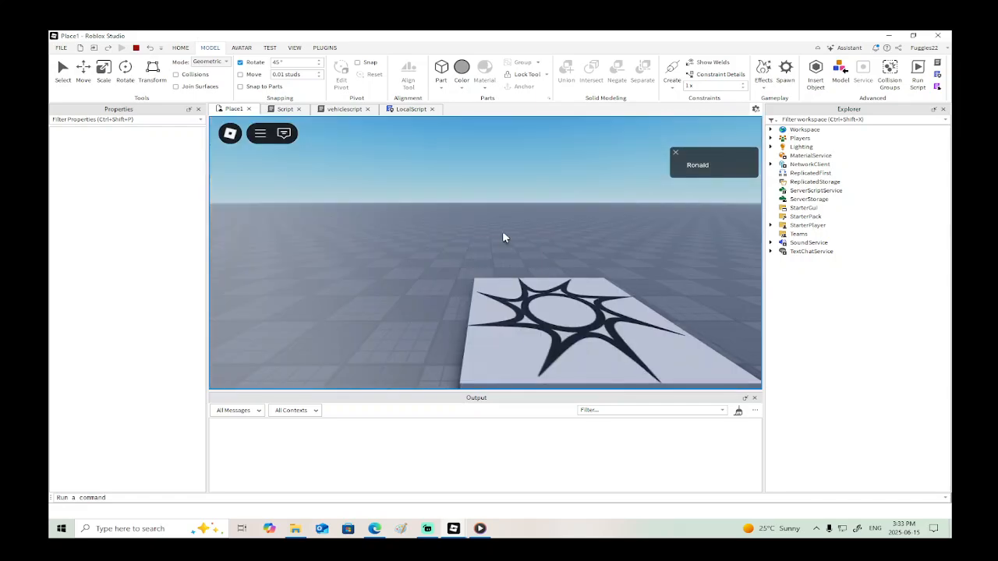
pyautogui.press('w')
pyautogui.moveTo(503, 234); pyautogui.dragTo(502, 232, button='right')
pyautogui.press('e')
pyautogui.press('e')
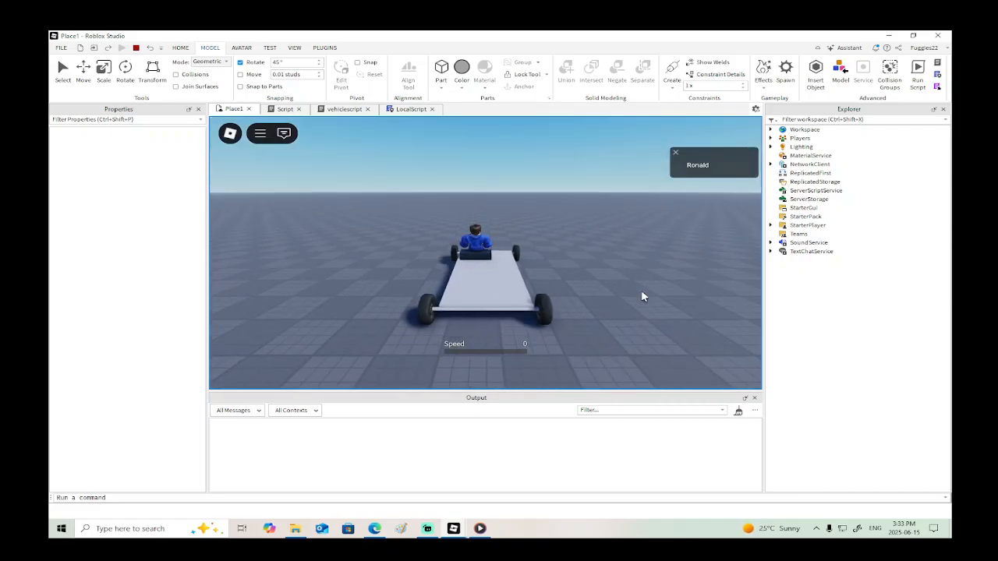
pyautogui.moveTo(641, 291); pyautogui.dragTo(637, 291, button='right')
pyautogui.press('w')
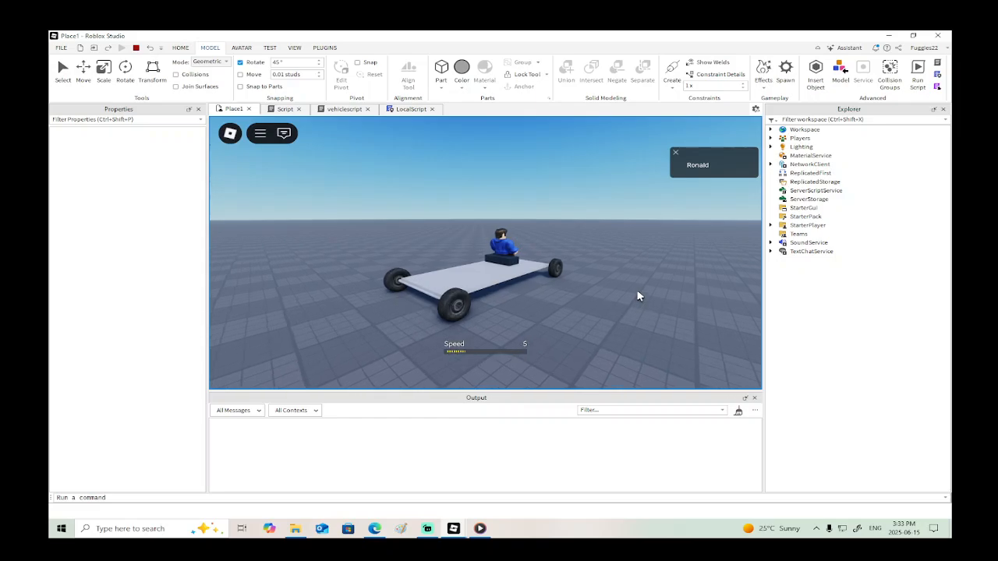
pyautogui.press('s')
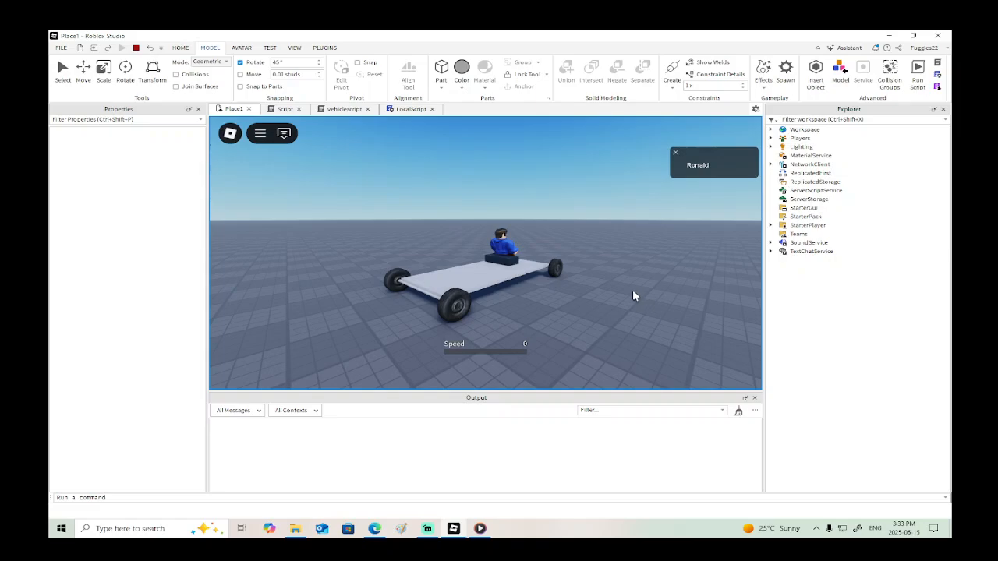
pyautogui.click(136, 48)
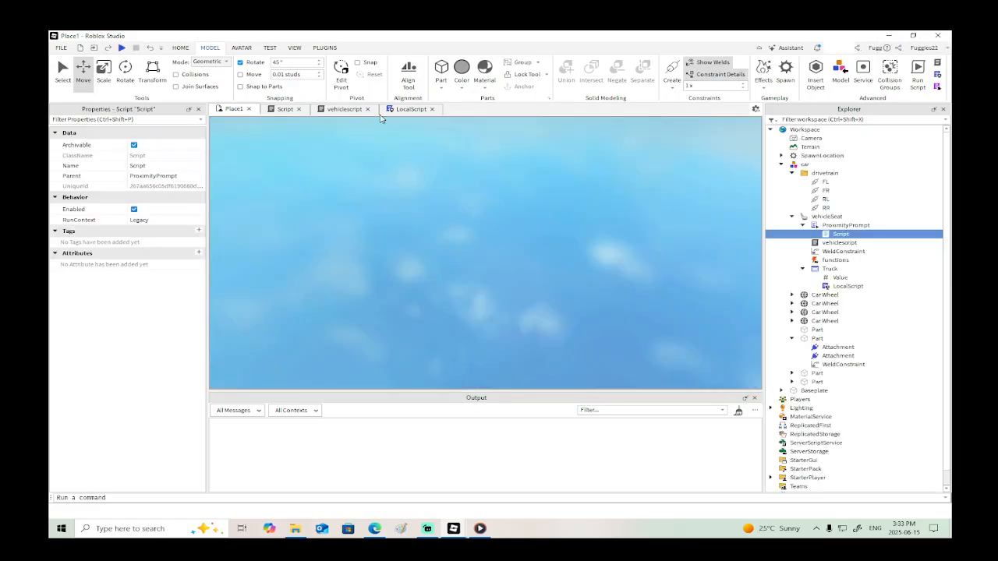
# - Switch to the excavator.rbxl window and examine the "ContlrShiftDown" key condition in Drive's DealWithInput function
pyautogui.click(412, 109)
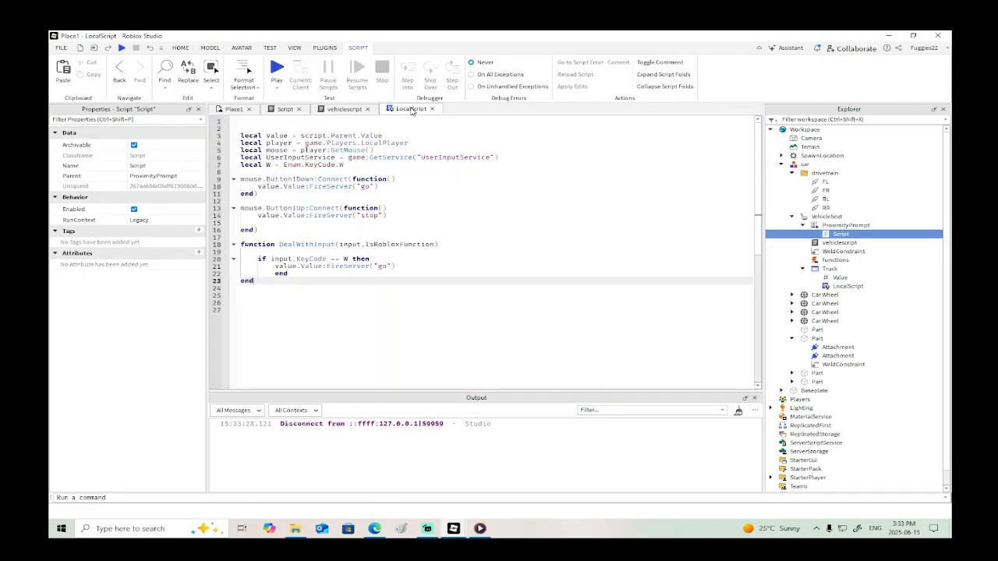
pyautogui.moveTo(452, 532)
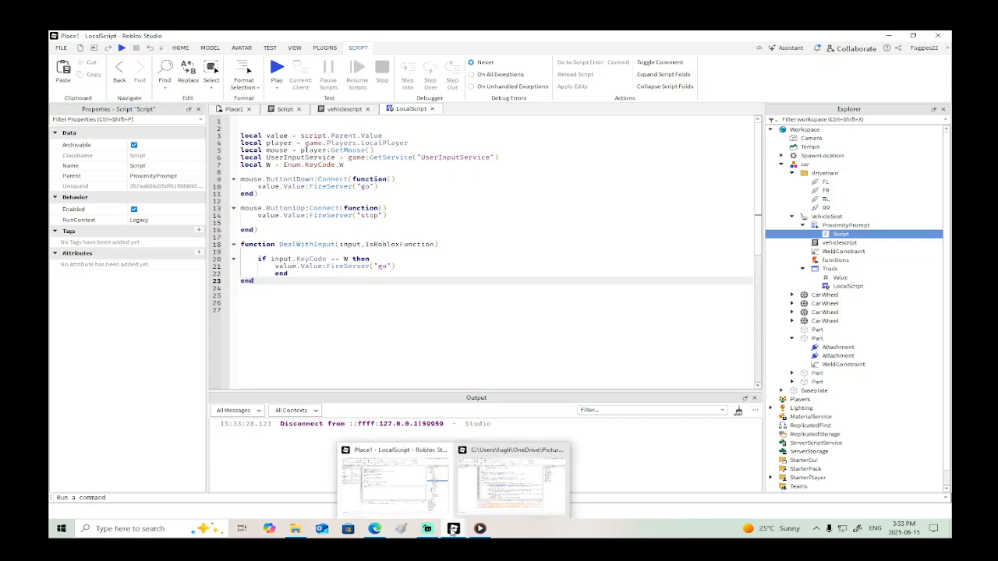
pyautogui.click(511, 479)
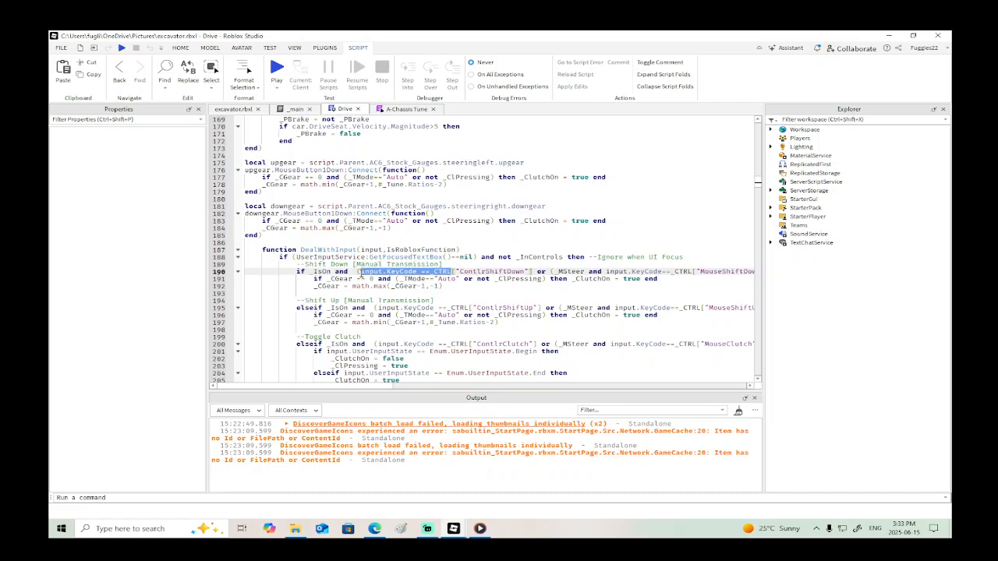
pyautogui.moveTo(417, 272)
pyautogui.click(467, 275)
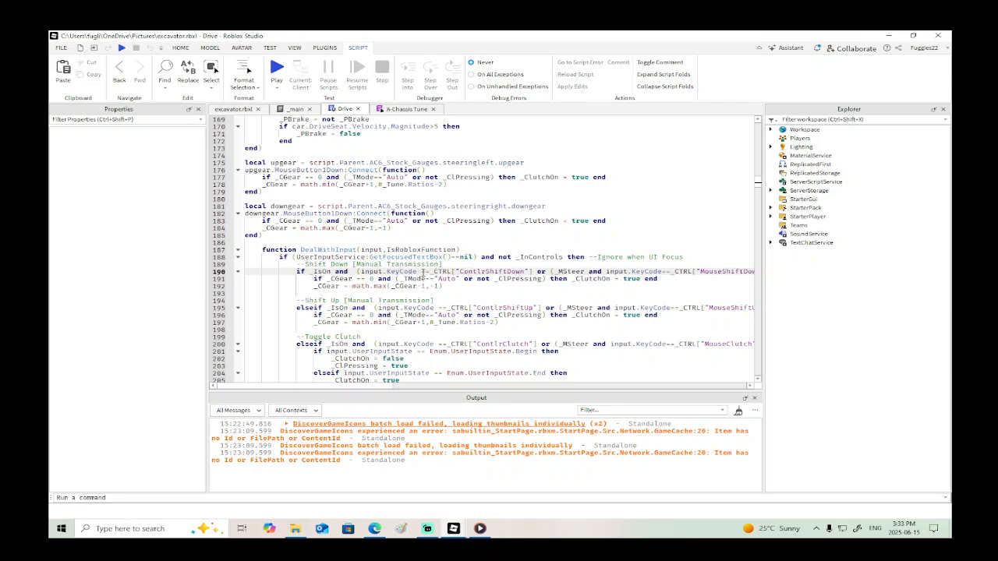
pyautogui.click(408, 109)
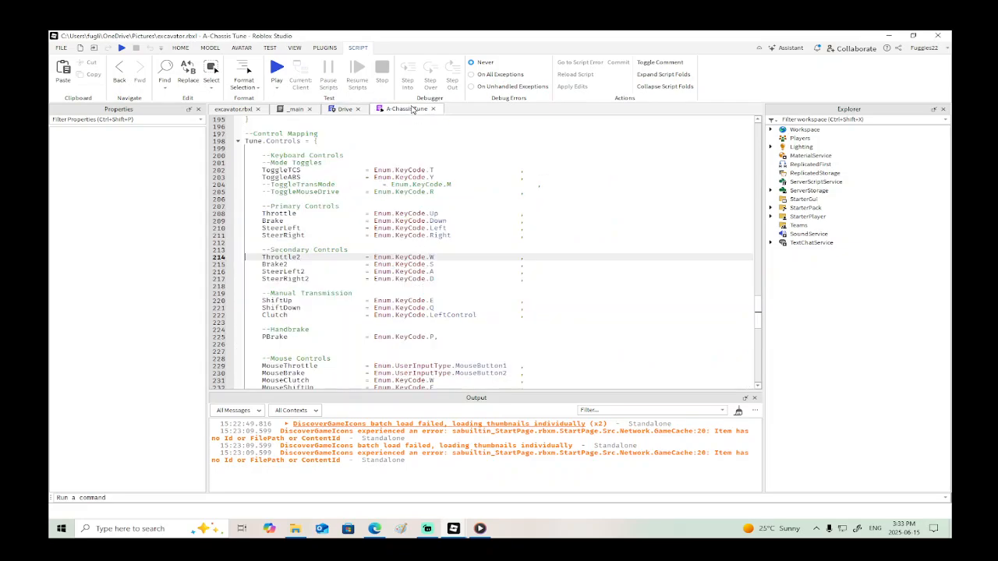
pyautogui.click(295, 109)
pyautogui.click(340, 109)
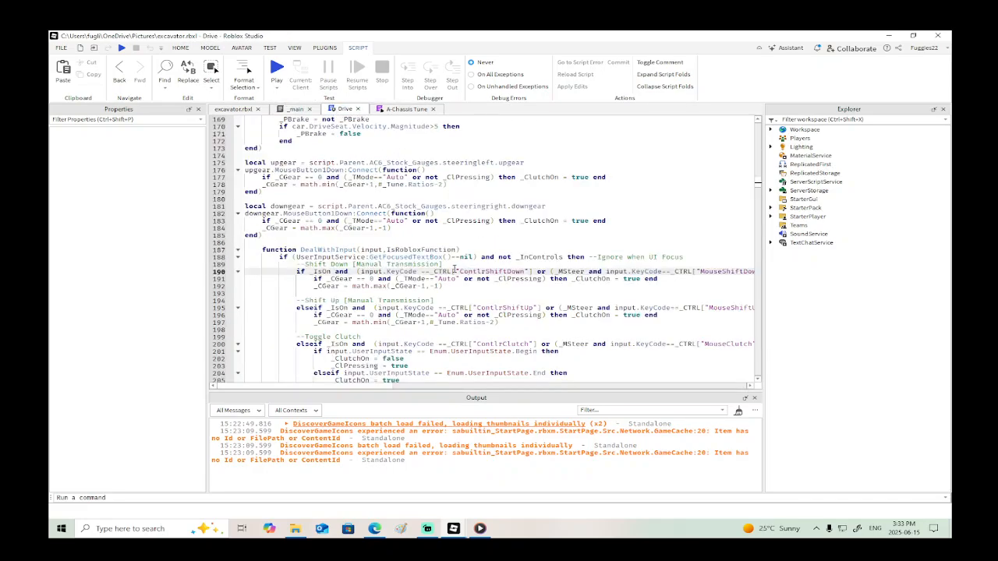
pyautogui.moveTo(456, 270); pyautogui.dragTo(530, 271)
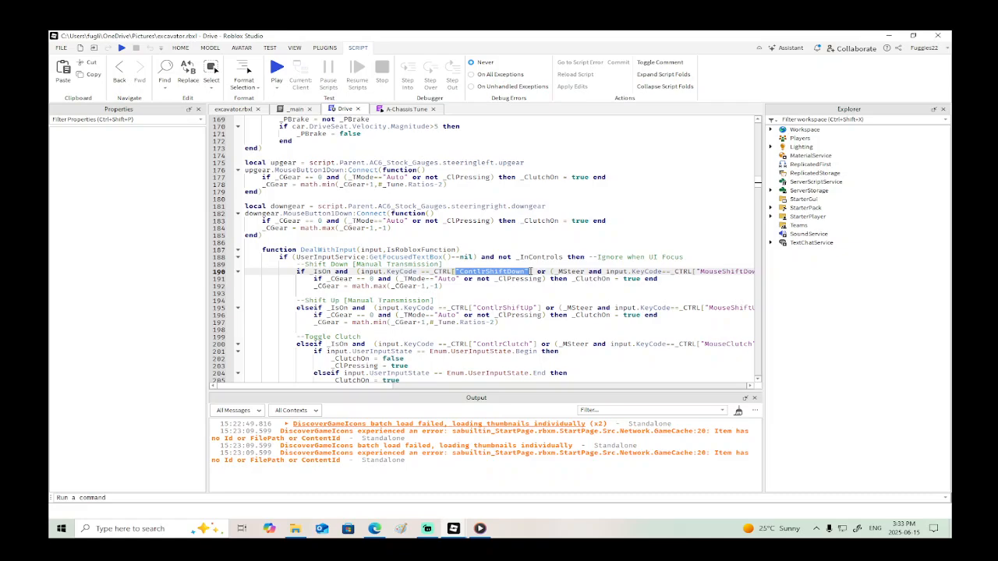
# - Look through the keyboard, mouse and controller mappings in the A-Chassis Tune script's Tune.Controls table
pyautogui.click(412, 109)
pyautogui.scroll(-4, 466, 280)
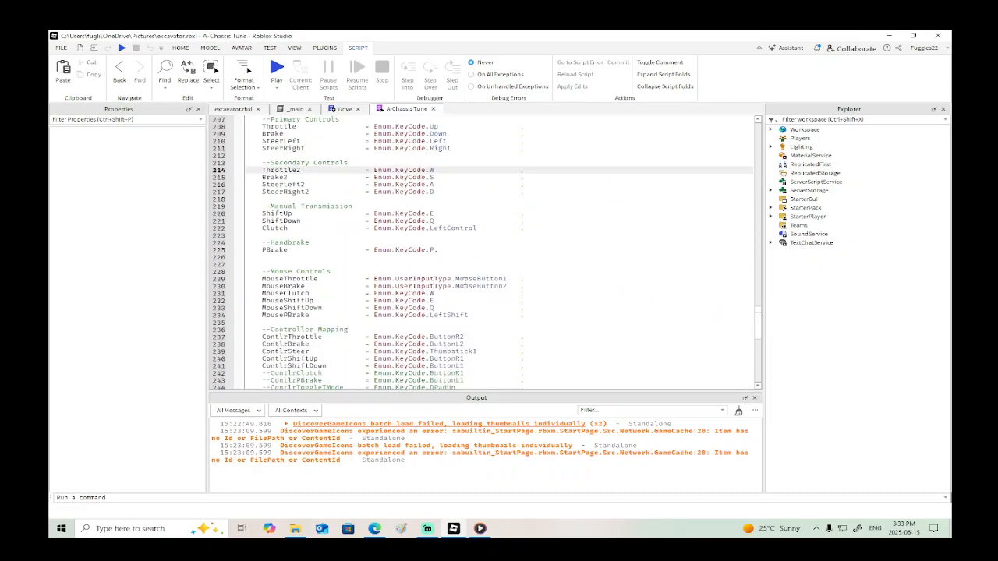
pyautogui.scroll(-2, 465, 281)
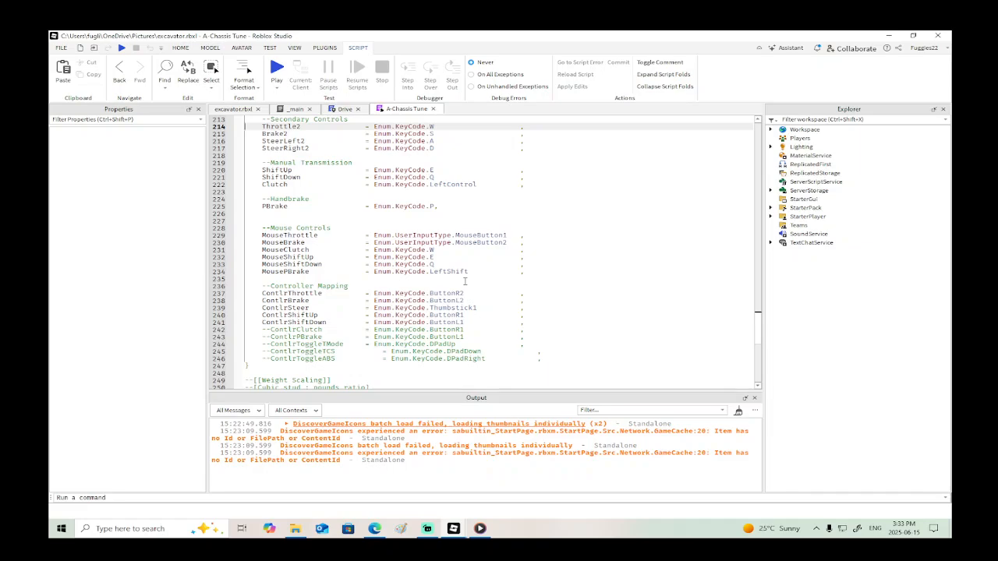
pyautogui.scroll(2, 465, 281)
pyautogui.scroll(2, 452, 281)
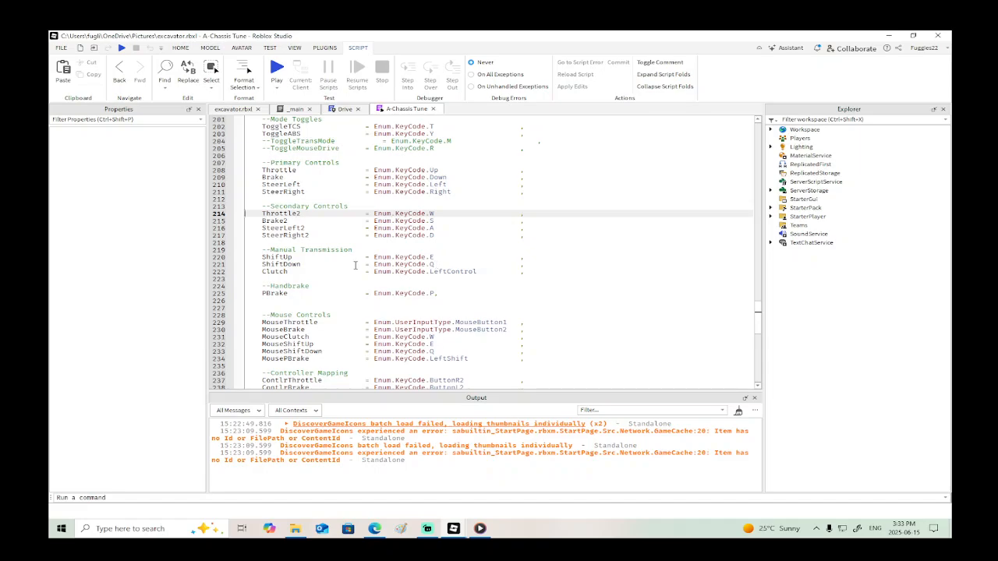
# - Copy and input.UserInputState == Enum.UserInputState.Begin from the Shift Down condition on line 190 of the Drive script
pyautogui.click(348, 110)
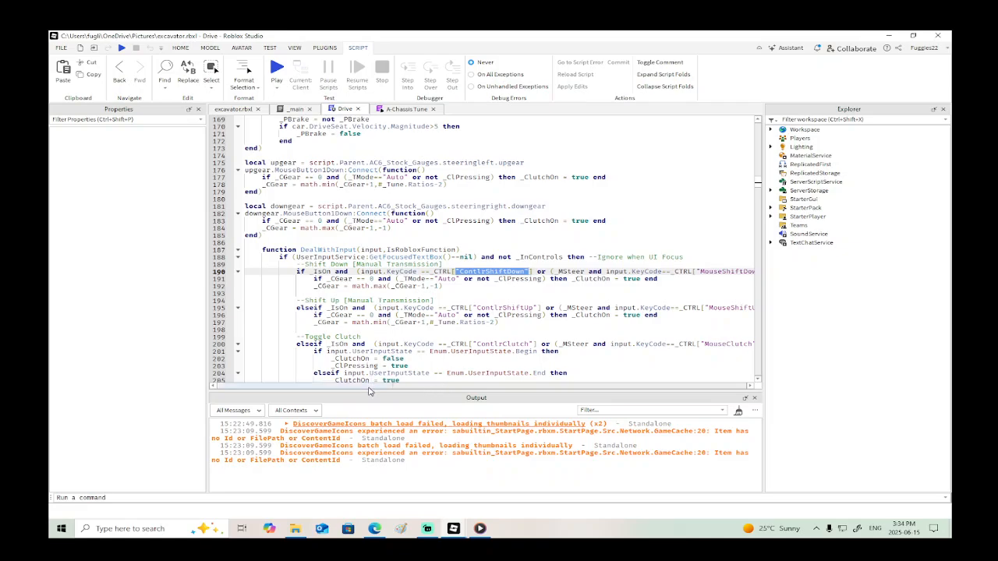
pyautogui.moveTo(371, 386); pyautogui.dragTo(675, 390)
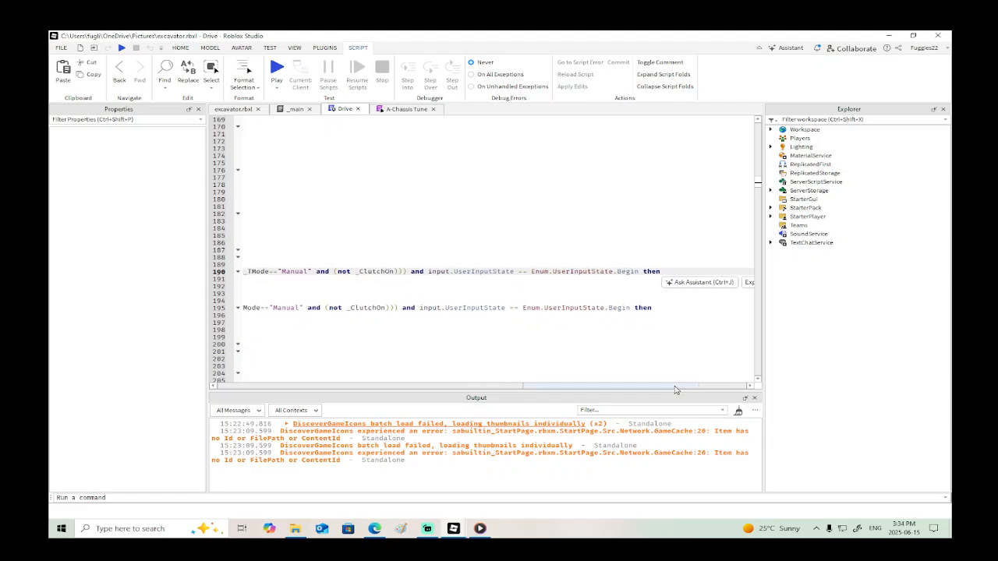
pyautogui.click(640, 271)
pyautogui.moveTo(640, 271); pyautogui.dragTo(411, 272)
pyautogui.hotkey('ctrl', 'c')
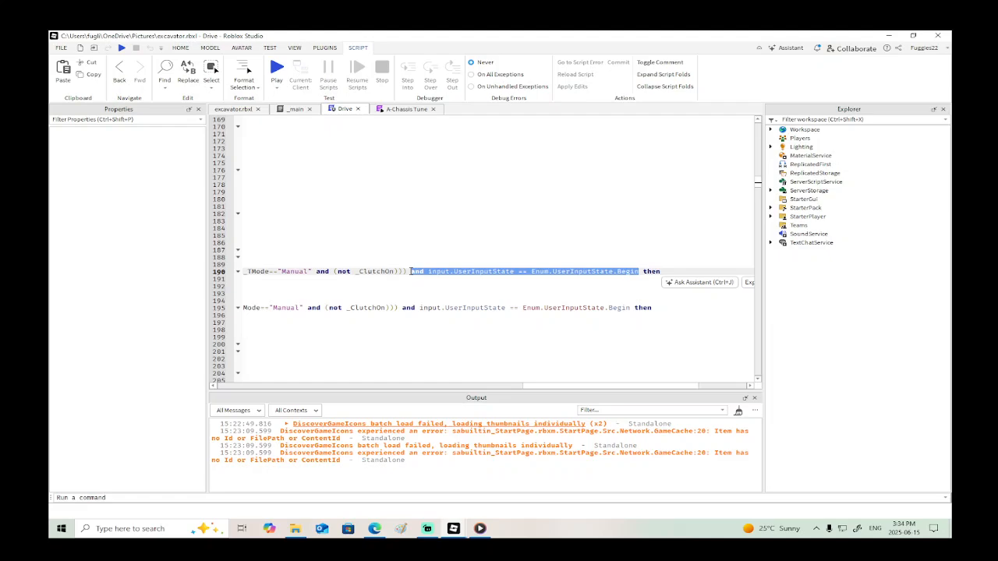
# - Return to Place1's LocalScript and paste the copied UserInputState condition between W and then in the if statement
pyautogui.moveTo(453, 528)
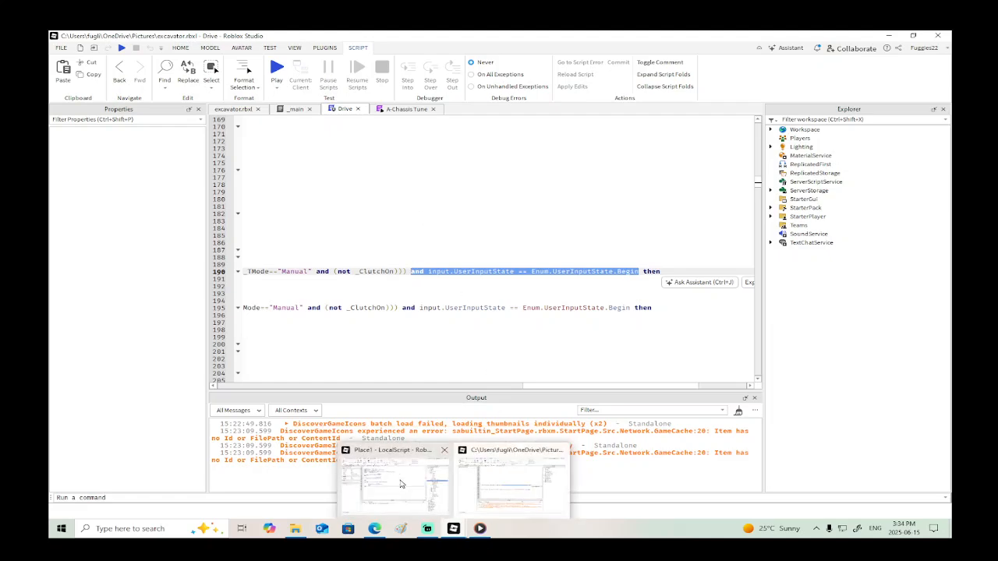
pyautogui.click(390, 467)
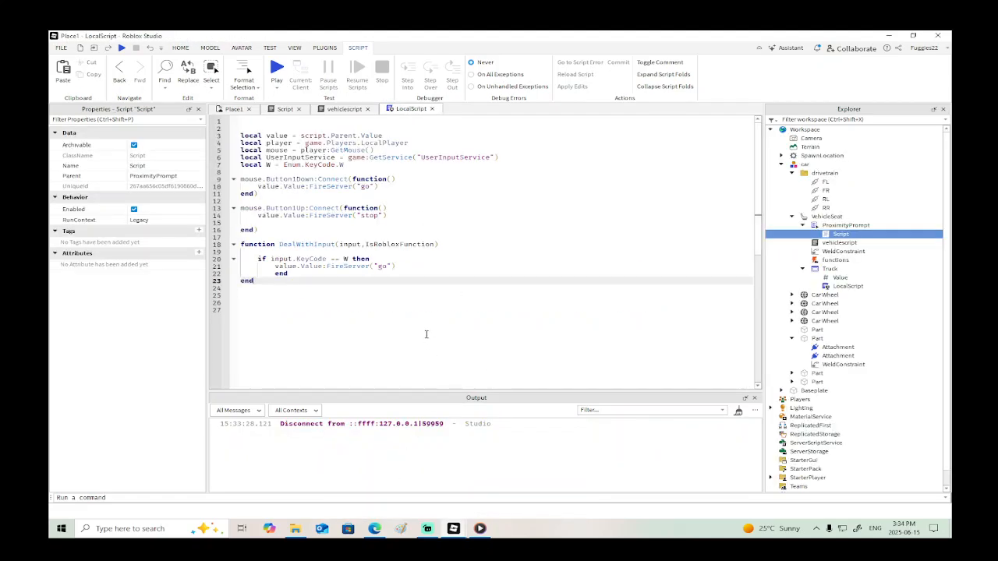
pyautogui.click(353, 258)
pyautogui.hotkey('ctrl', 'v')
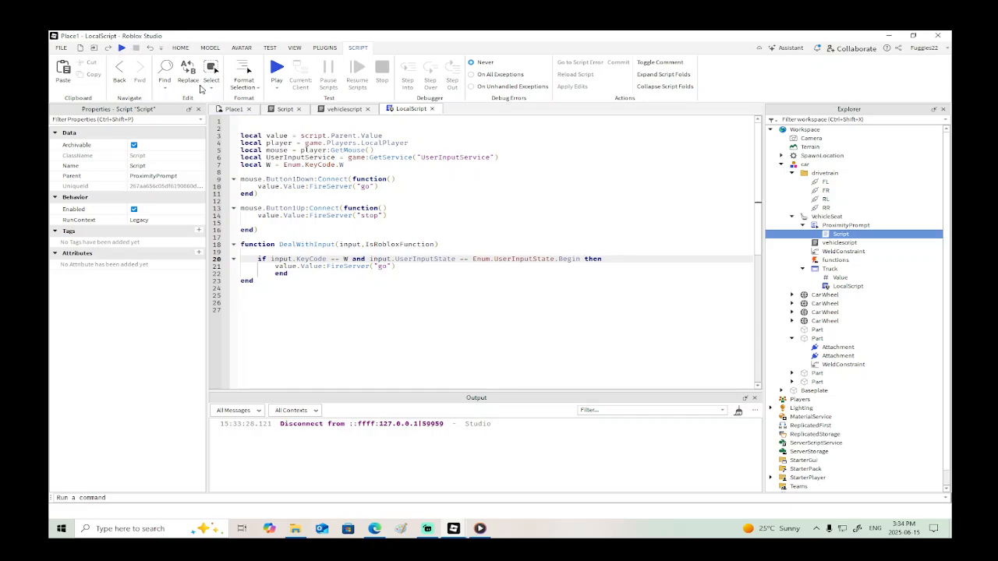
# - Playtest the place, seat the character in the car through its Interact prompt to test driving, and stop the test
pyautogui.click(122, 47)
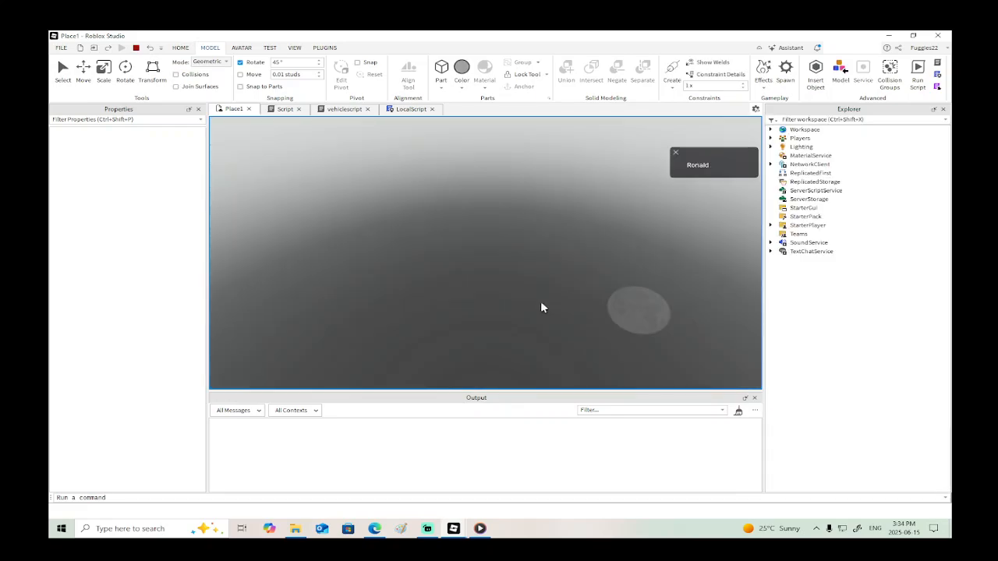
pyautogui.moveTo(552, 313); pyautogui.dragTo(558, 315, button='right')
pyautogui.press('w')
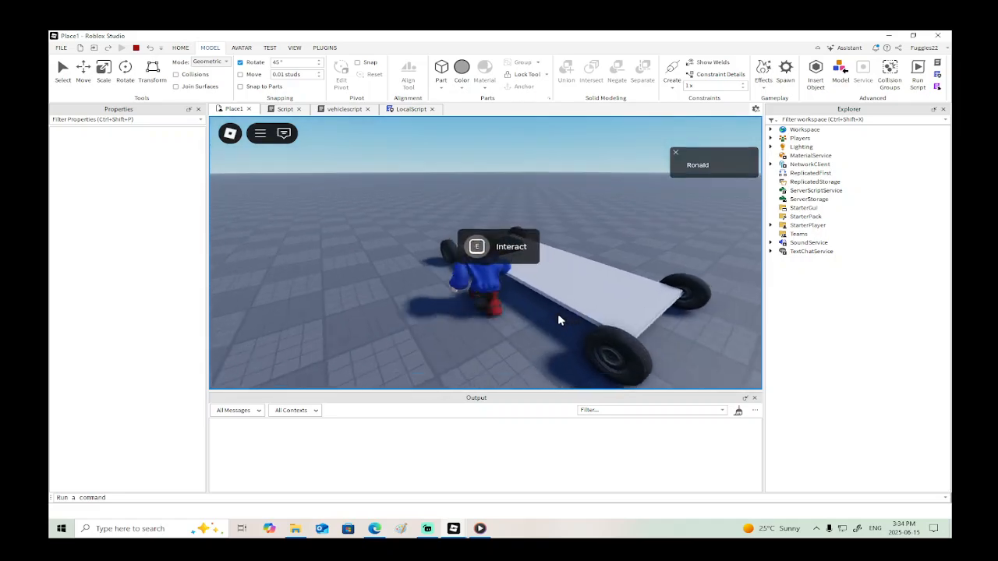
pyautogui.press('e')
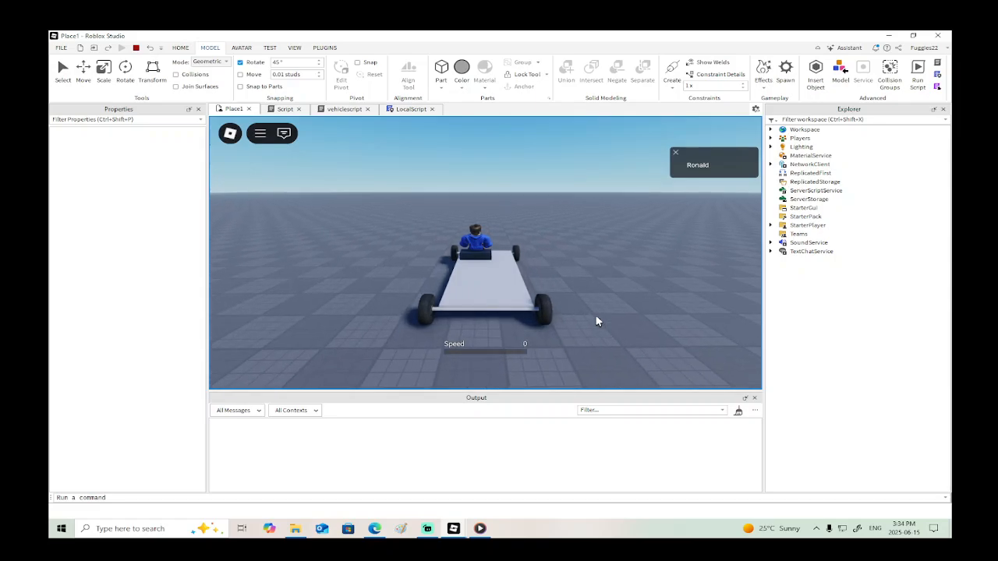
pyautogui.click(136, 48)
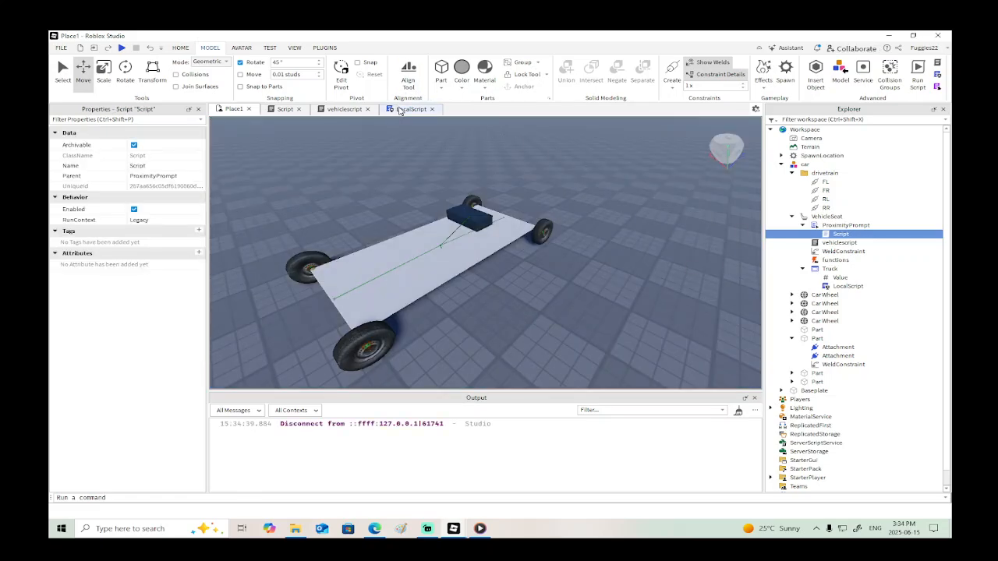
# - Rename the W variable to Ww in LocalScript, both in its declaration on line 7 and in the if condition on line 20
pyautogui.click(409, 109)
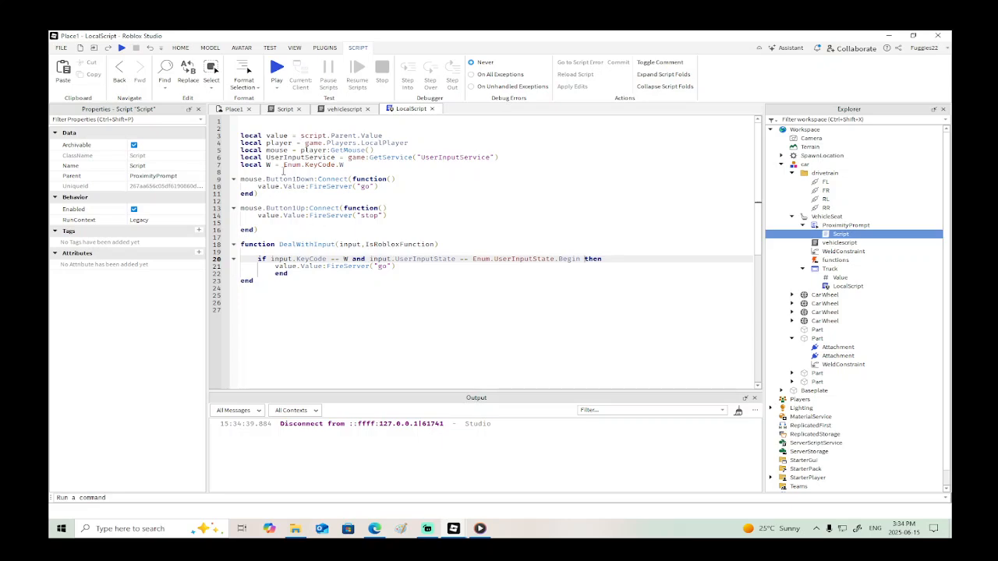
pyautogui.click(271, 165)
pyautogui.write('w')
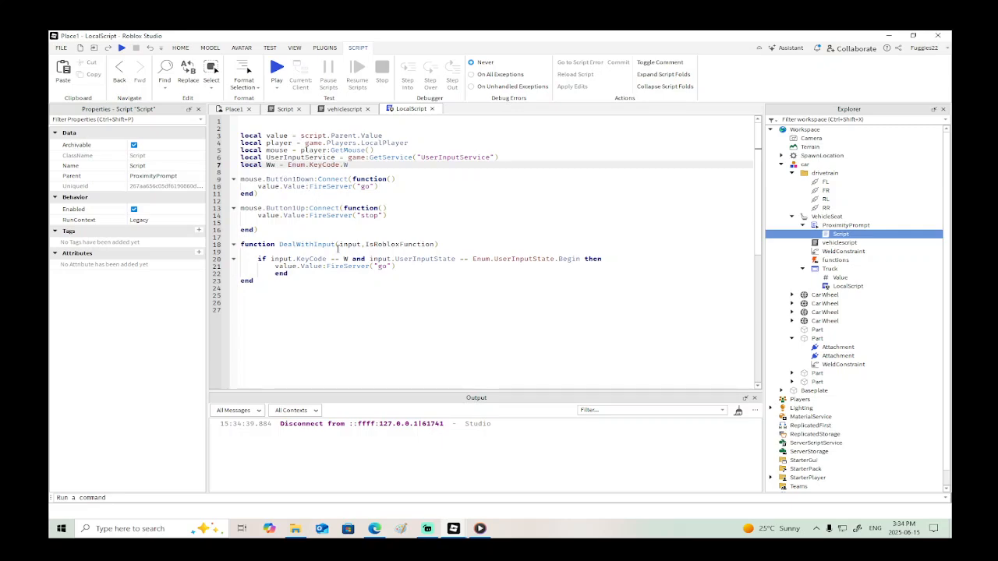
pyautogui.click(347, 259)
pyautogui.write('w')
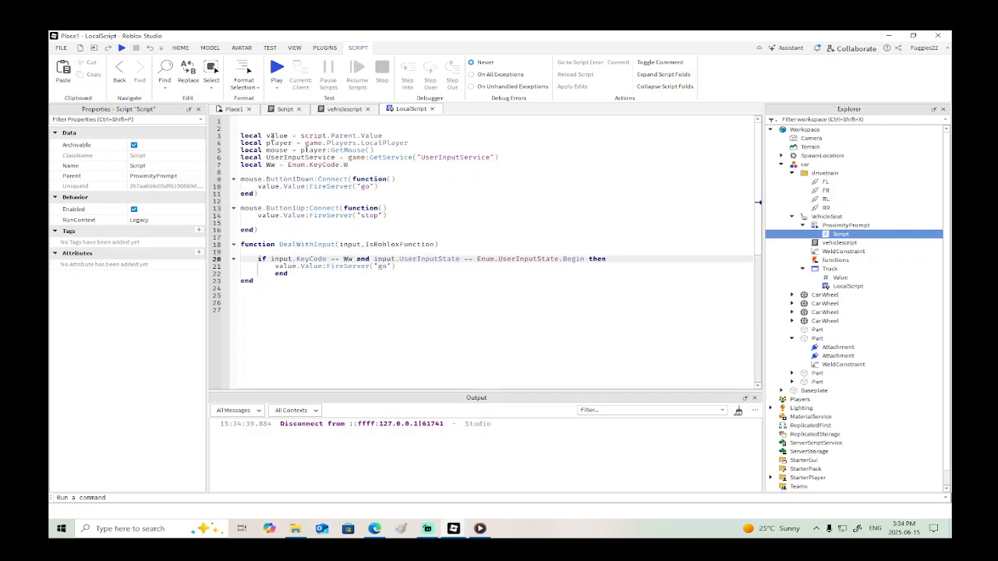
# - Playtest the car with the renamed key variable by sitting in it and driving forward, then stop and return to LocalScript
pyautogui.click(122, 48)
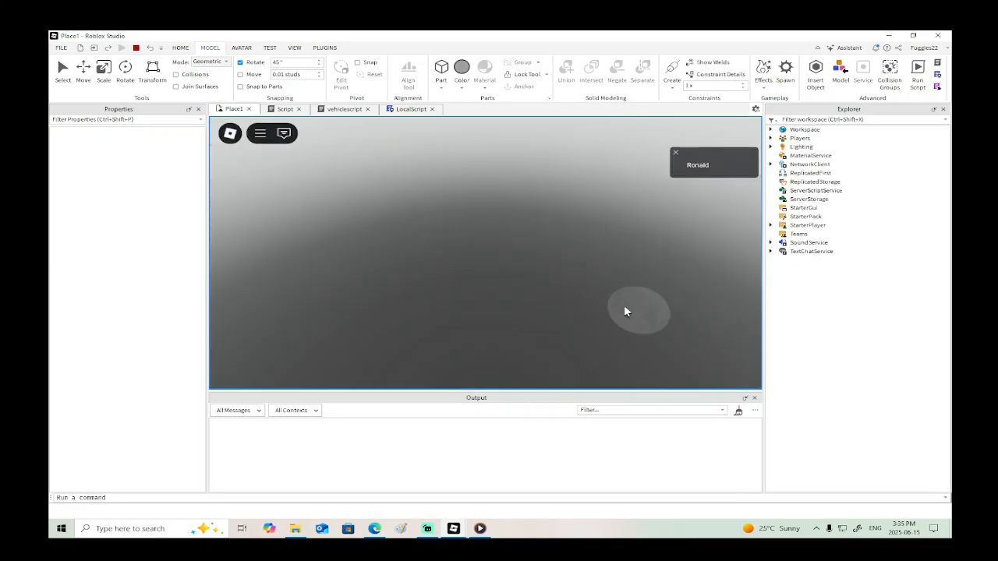
pyautogui.press('w')
pyautogui.moveTo(598, 309); pyautogui.dragTo(598, 309, button='right')
pyautogui.press('e')
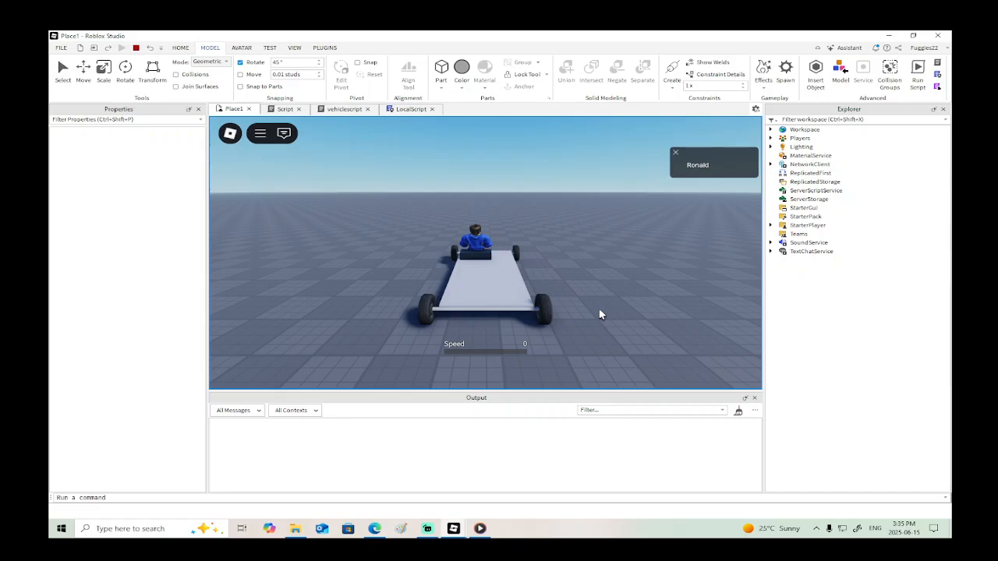
pyautogui.press('w')
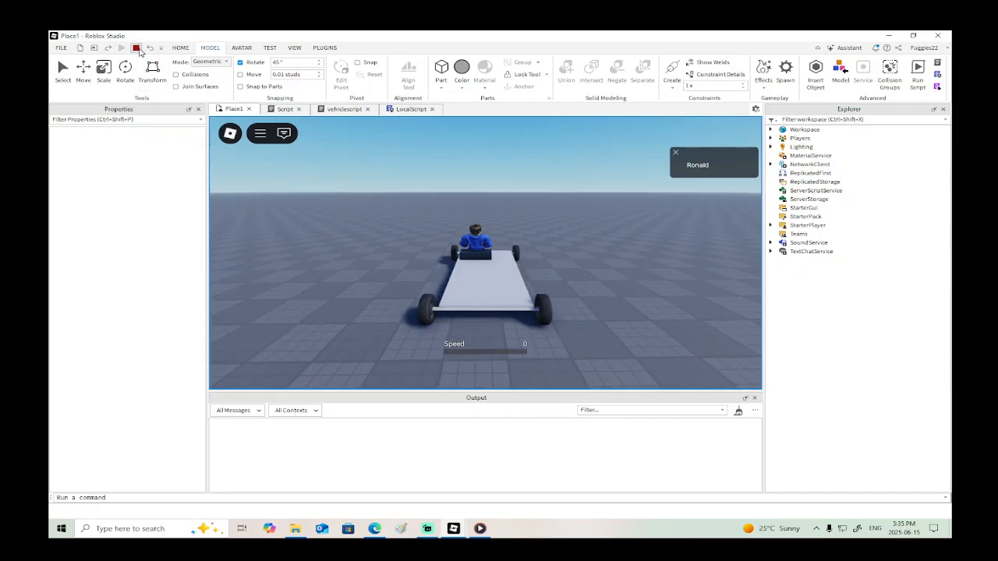
pyautogui.click(136, 48)
pyautogui.click(405, 109)
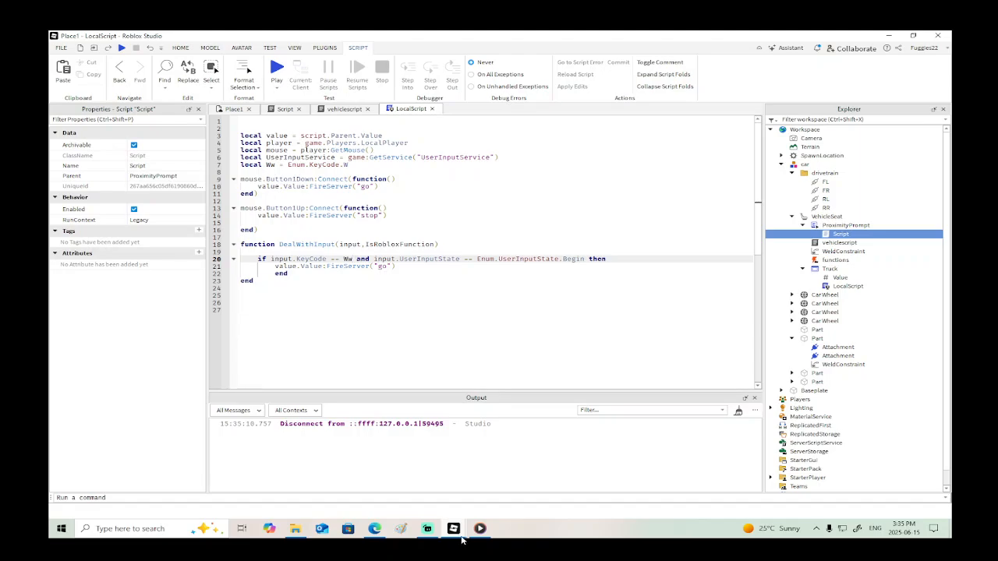
pyautogui.moveTo(458, 531)
pyautogui.click(493, 497)
pyautogui.click(479, 529)
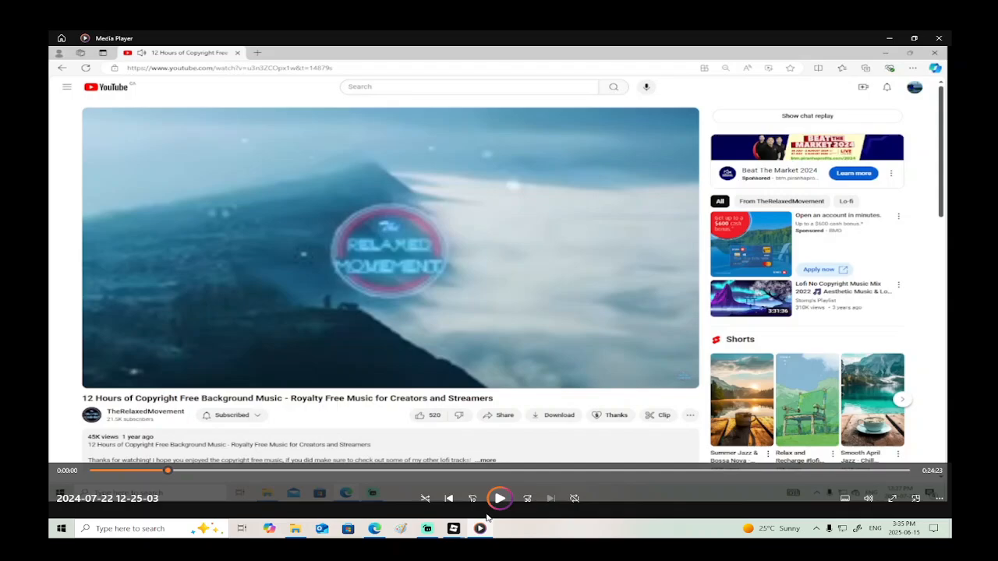
pyautogui.click(499, 498)
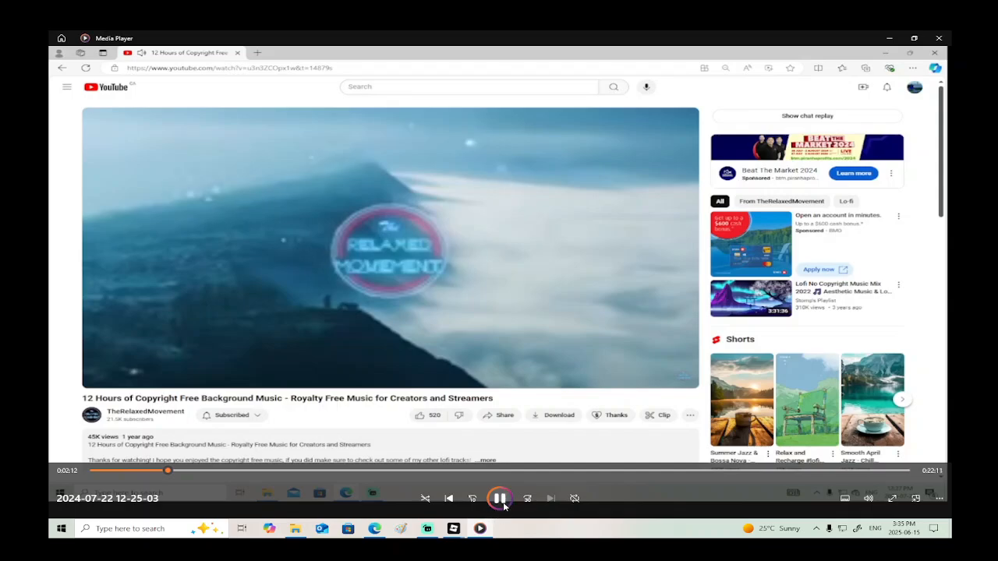
# - Switch to the excavator.rbxl window, check the start of Drive's Shift Down condition on line 190, and return to Place1
pyautogui.moveTo(458, 534)
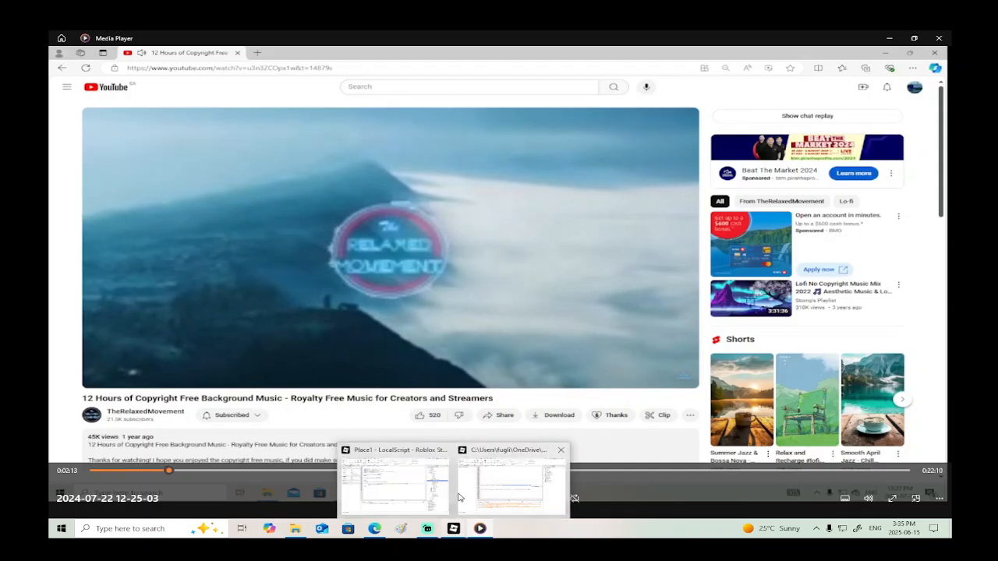
pyautogui.click(462, 497)
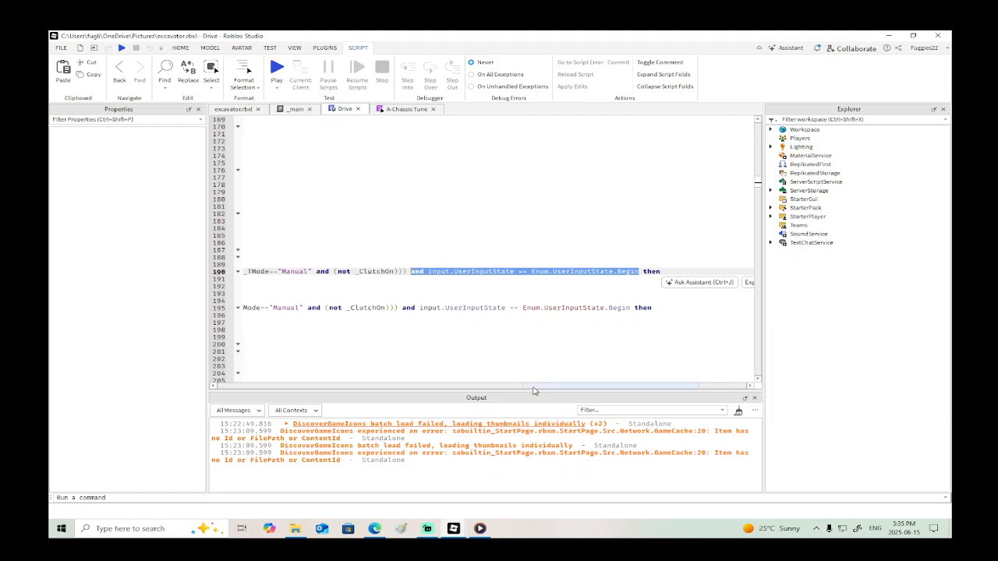
pyautogui.moveTo(534, 389); pyautogui.dragTo(222, 387)
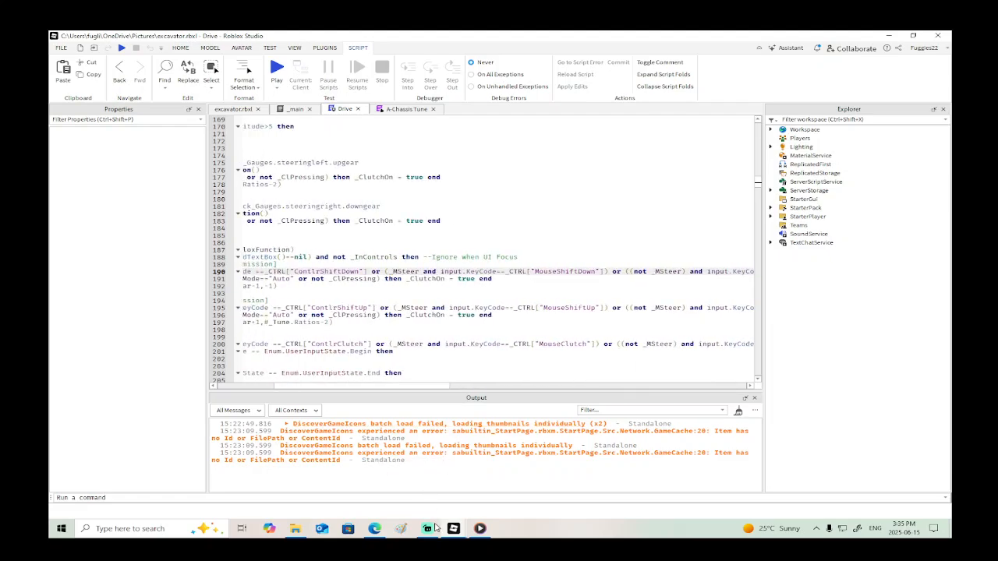
pyautogui.moveTo(450, 534)
pyautogui.click(385, 472)
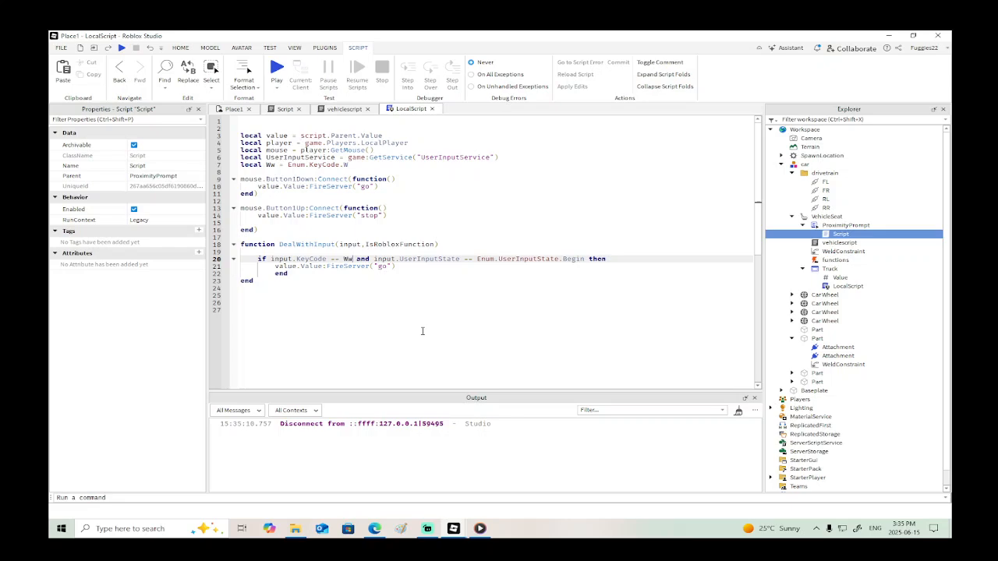
# - Run another playtest of Place1, walk the character to the car, take the seat, and end the test
pyautogui.click(234, 109)
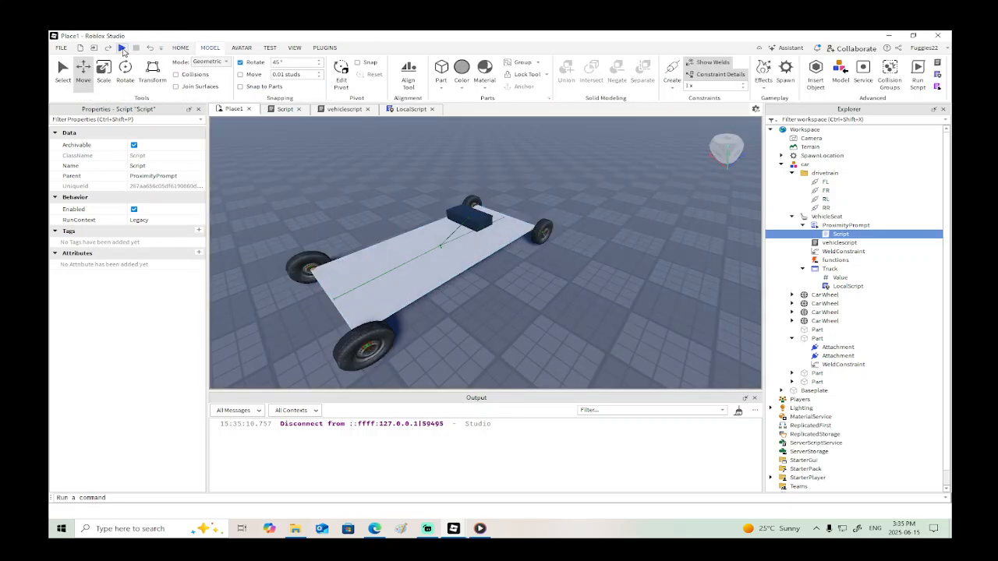
pyautogui.click(122, 48)
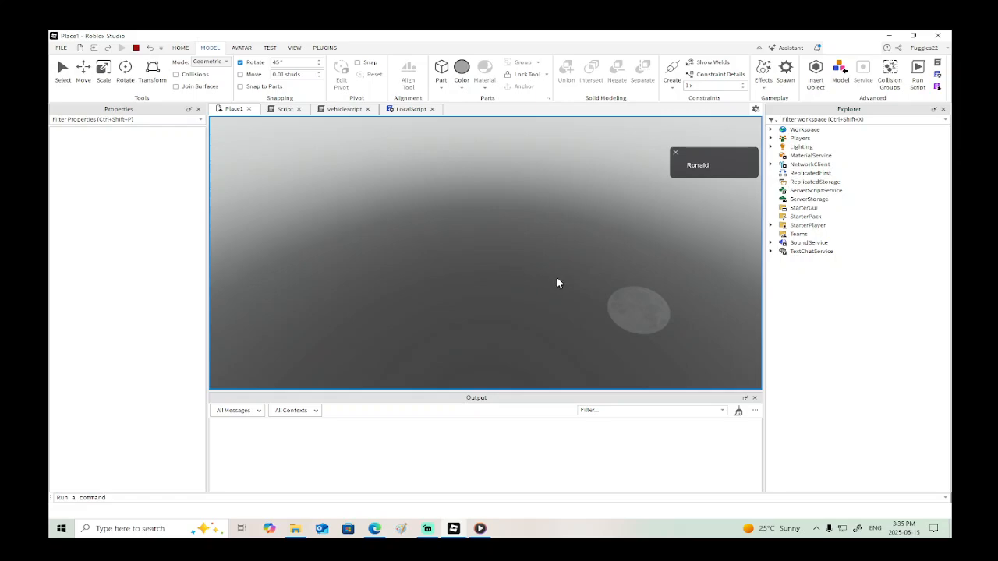
pyautogui.press('w')
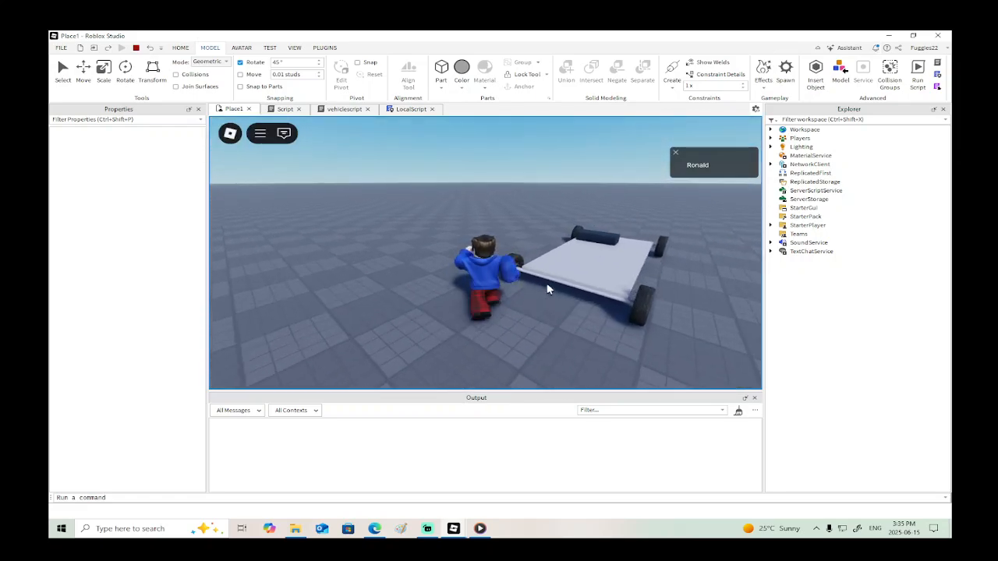
pyautogui.press('d')
pyautogui.press('e')
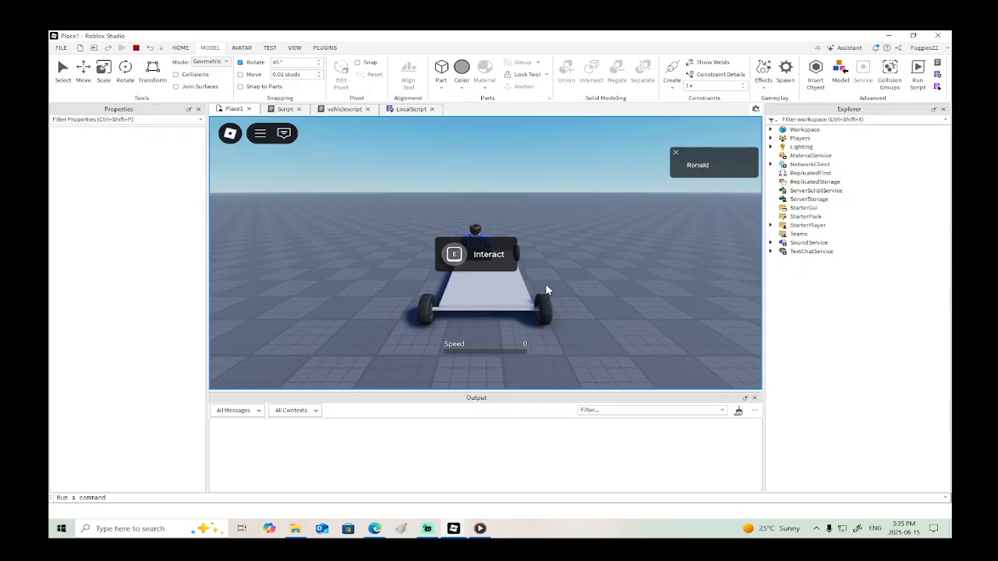
pyautogui.click(135, 47)
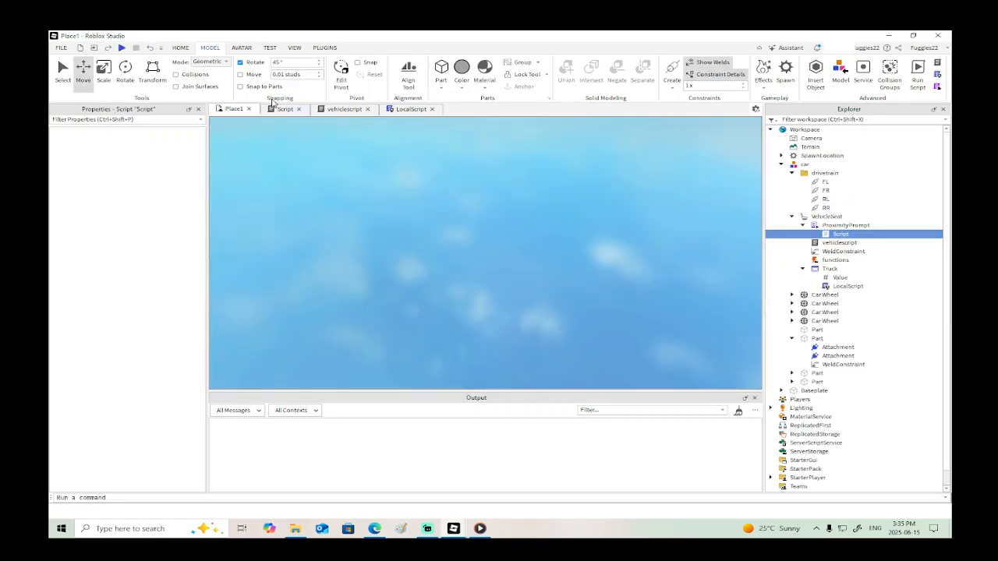
# - Check LocalScript, then examine the input.KeyCode condition of the Toggle PBrake branch in the excavator's Drive script
pyautogui.click(408, 109)
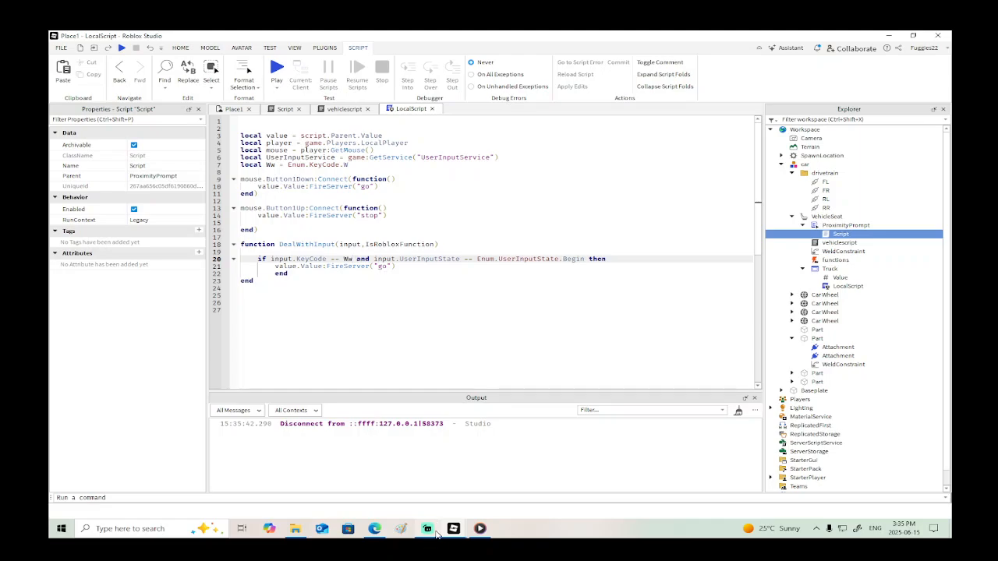
pyautogui.moveTo(453, 528)
pyautogui.click(507, 483)
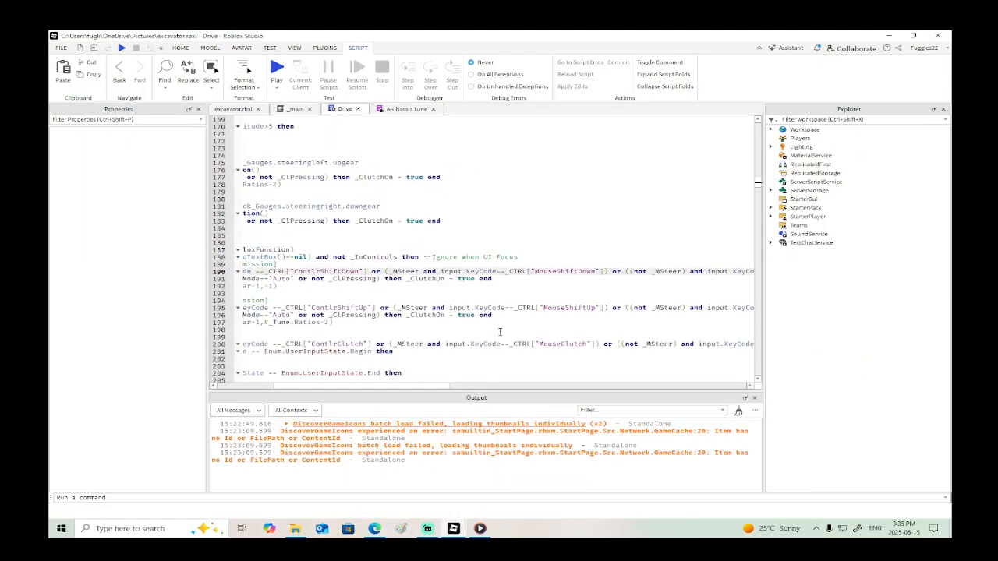
pyautogui.scroll(-2, 348, 386)
pyautogui.scroll(-8, 630, 322)
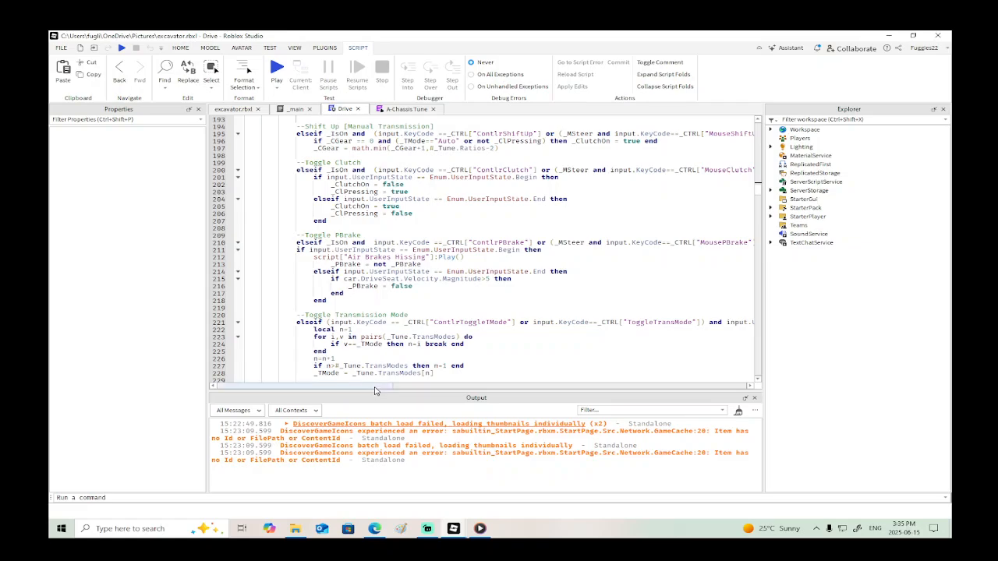
pyautogui.moveTo(375, 386); pyautogui.dragTo(407, 390)
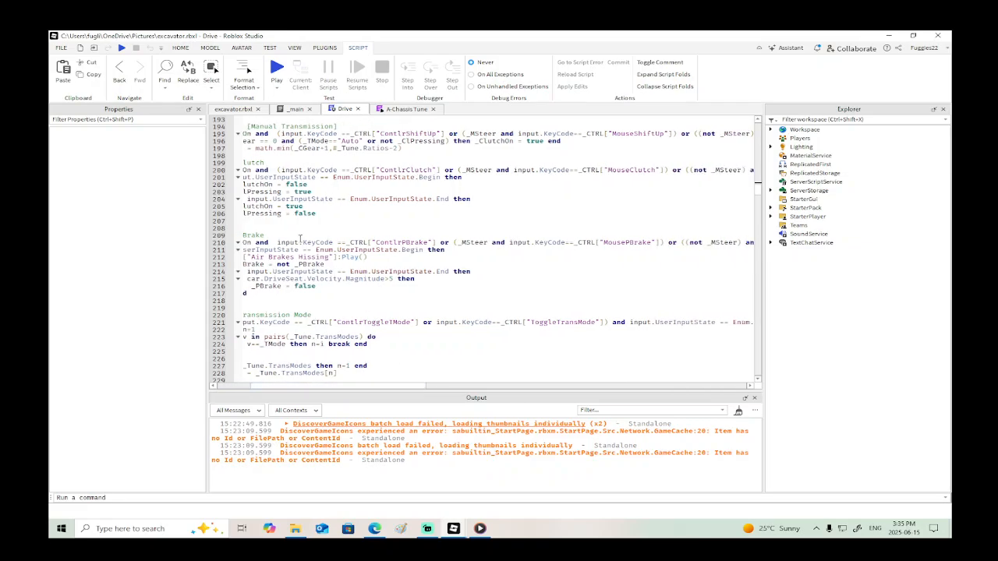
pyautogui.moveTo(277, 243); pyautogui.dragTo(333, 243)
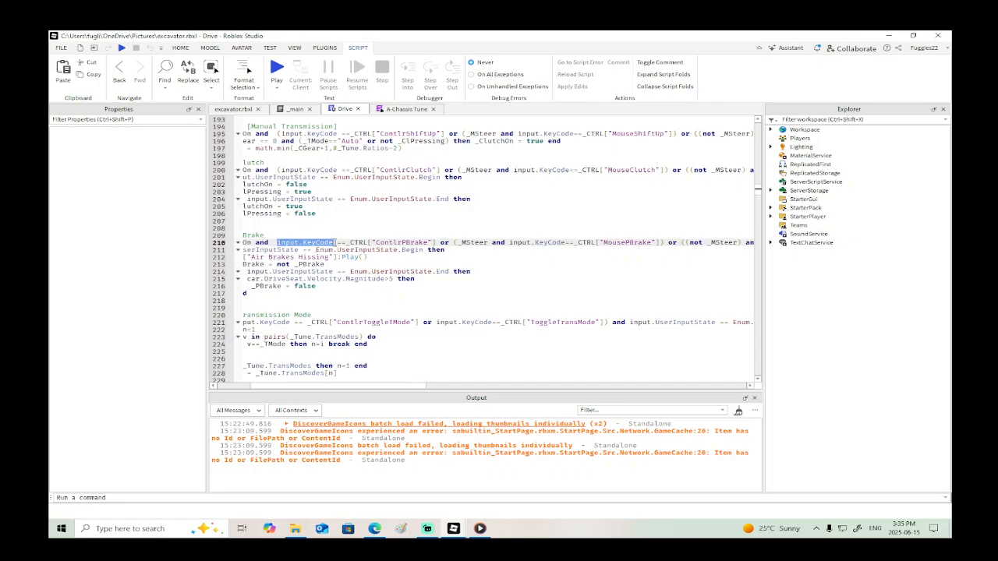
pyautogui.moveTo(376, 386); pyautogui.dragTo(413, 390)
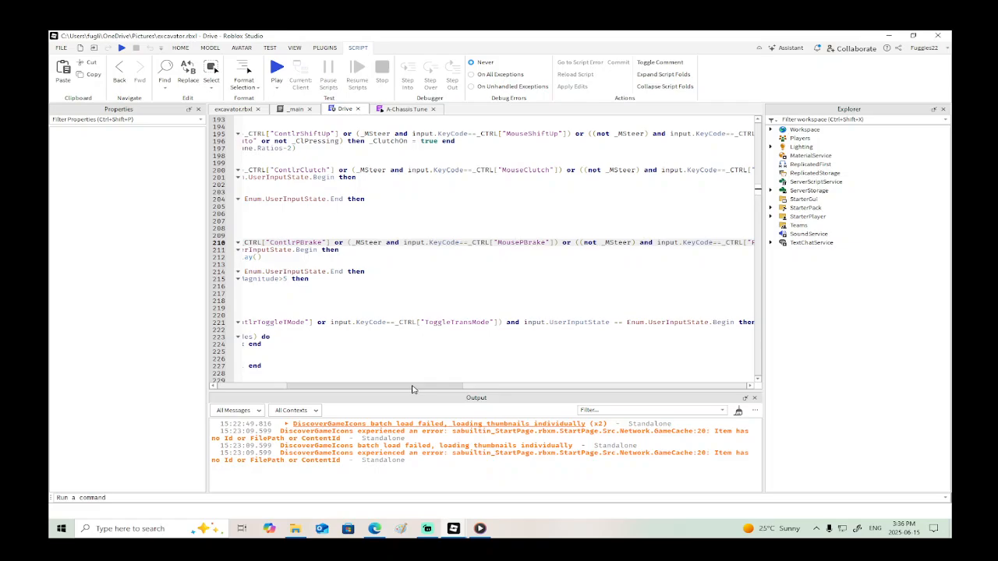
pyautogui.moveTo(413, 390); pyautogui.dragTo(337, 374)
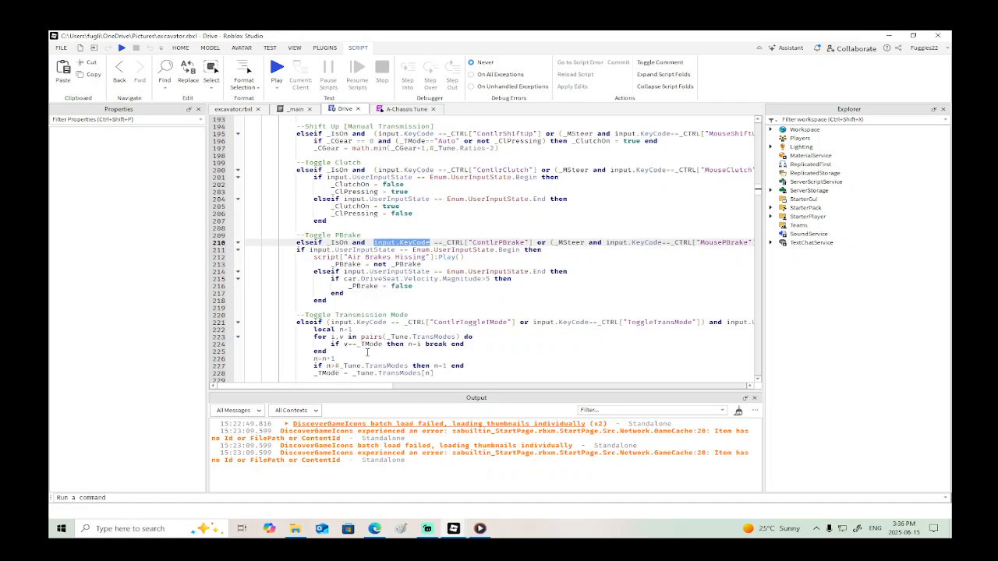
# - Highlight _CTRL in the Toggle PBrake condition and trace it to its declaration in the Controls section of the Drive script
pyautogui.click(460, 285)
pyautogui.click(464, 242)
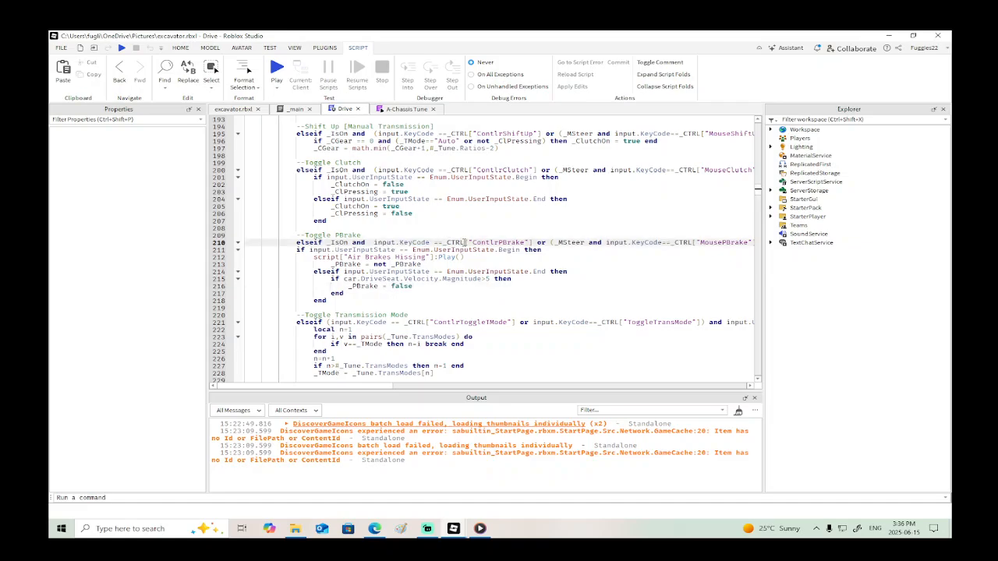
pyautogui.doubleClick(459, 242)
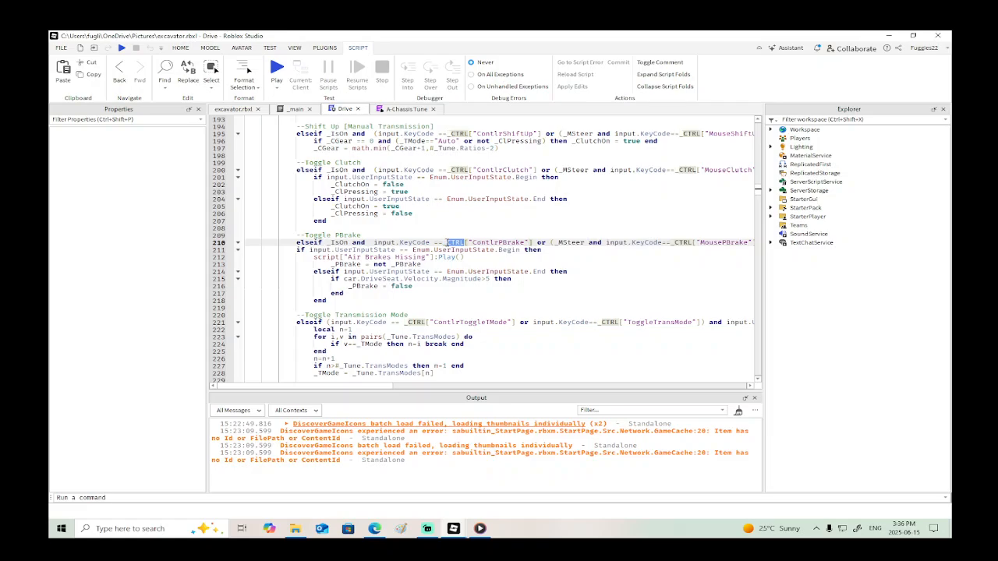
pyautogui.scroll(15, 496, 295)
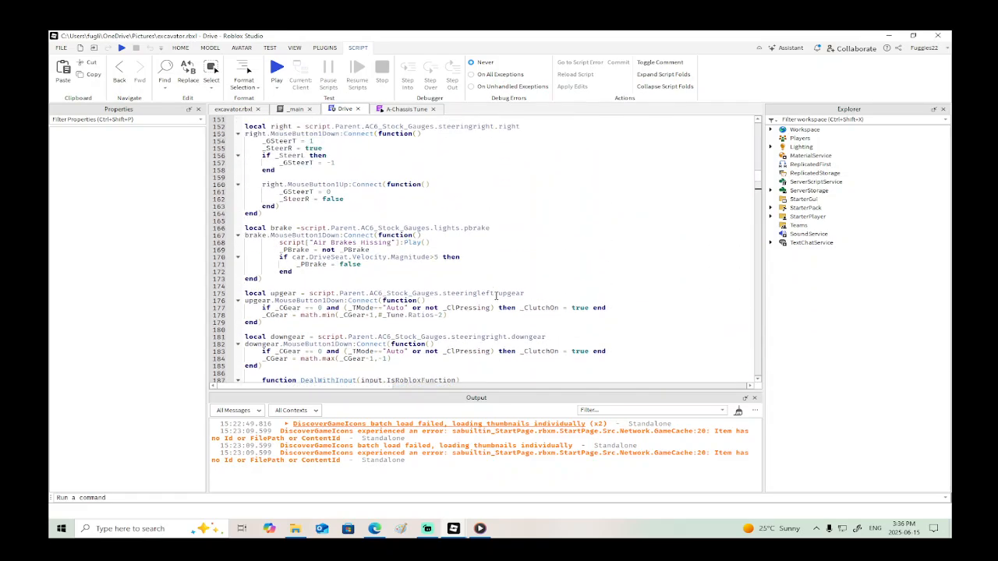
pyautogui.scroll(20, 496, 295)
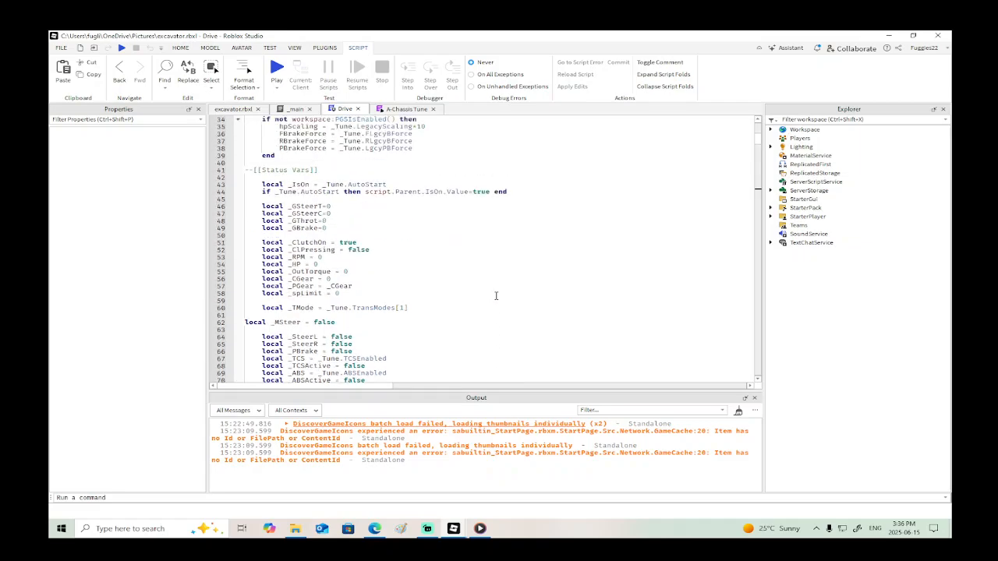
pyautogui.scroll(4, 496, 295)
pyautogui.scroll(-6, 496, 296)
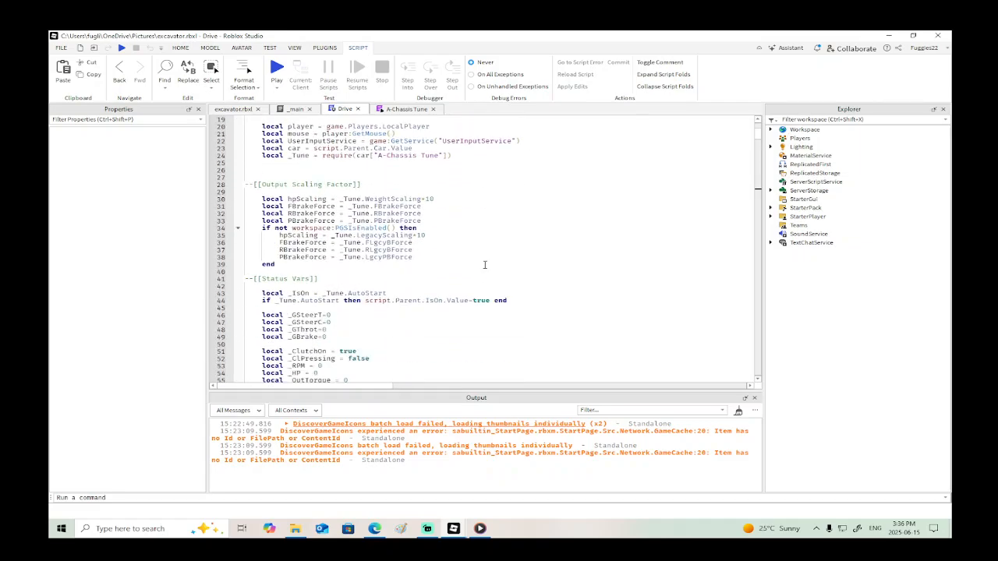
pyautogui.scroll(-9, 484, 265)
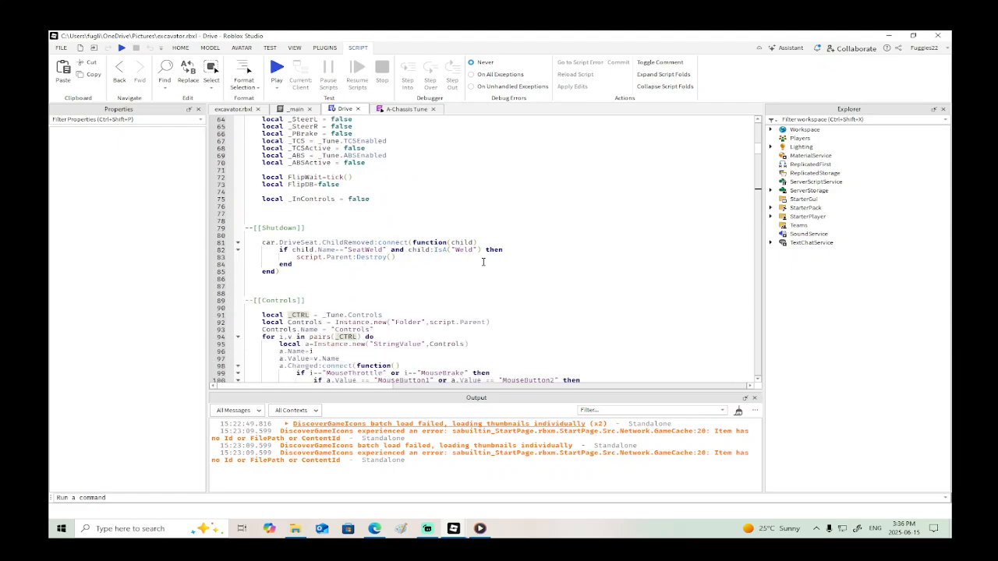
# - Highlight _Tune in the _CTRL declaration on line 91 and trace it to its require line in the Dependencies section of Drive
pyautogui.scroll(-3, 484, 262)
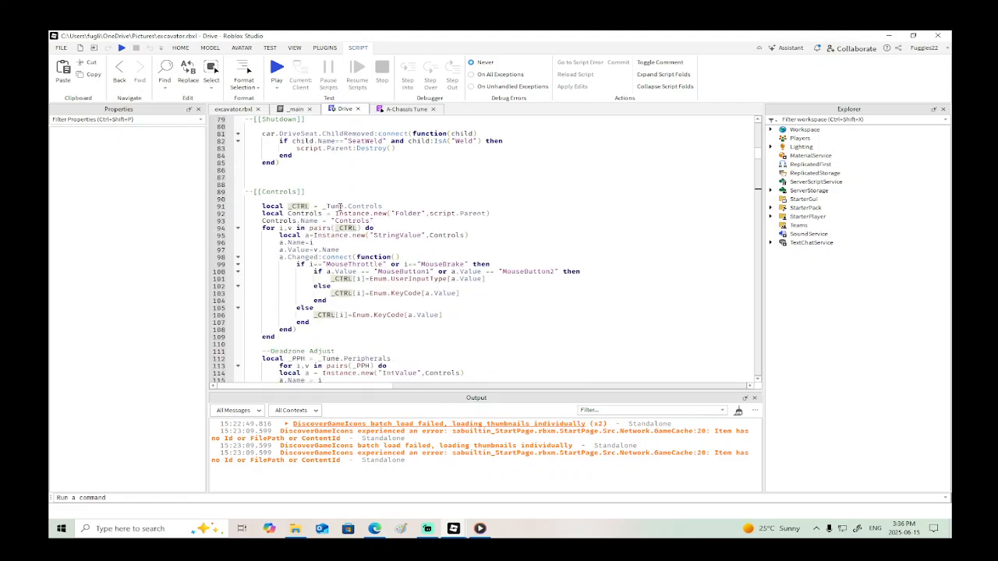
pyautogui.scroll(2, 417, 204)
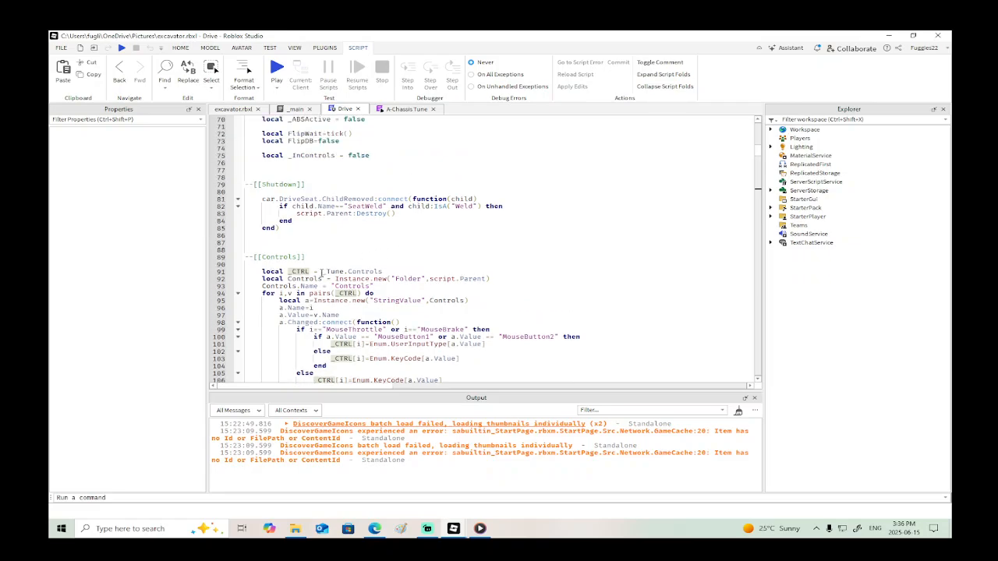
pyautogui.moveTo(323, 271); pyautogui.dragTo(345, 272)
pyautogui.scroll(15, 458, 247)
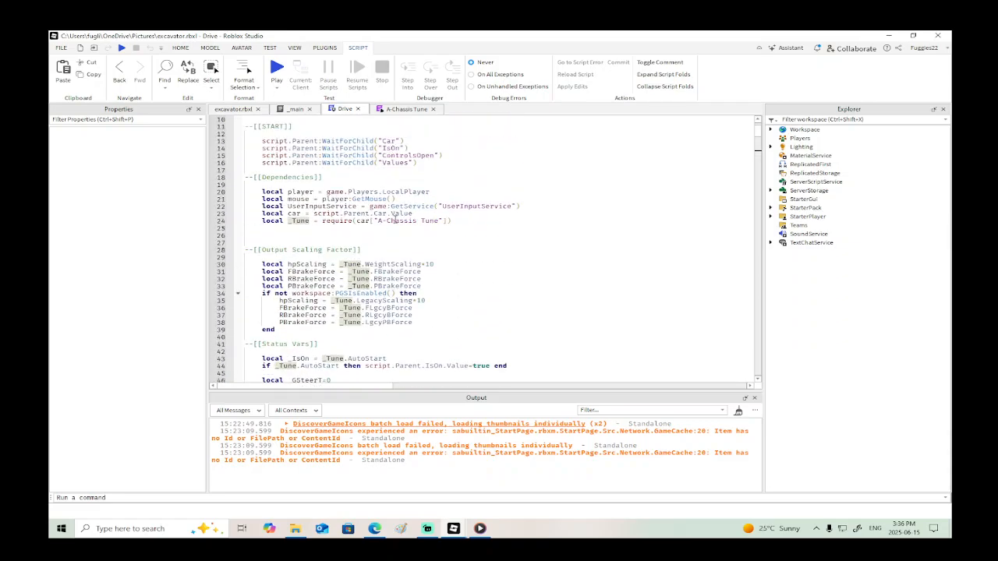
# - Locate the A-Chassis Tune module in the car's hierarchy and inspect its A-Chassis Interface children, including AC6_Stock_Gauges, then collapse the interface
pyautogui.click(396, 109)
pyautogui.rightClick(396, 109)
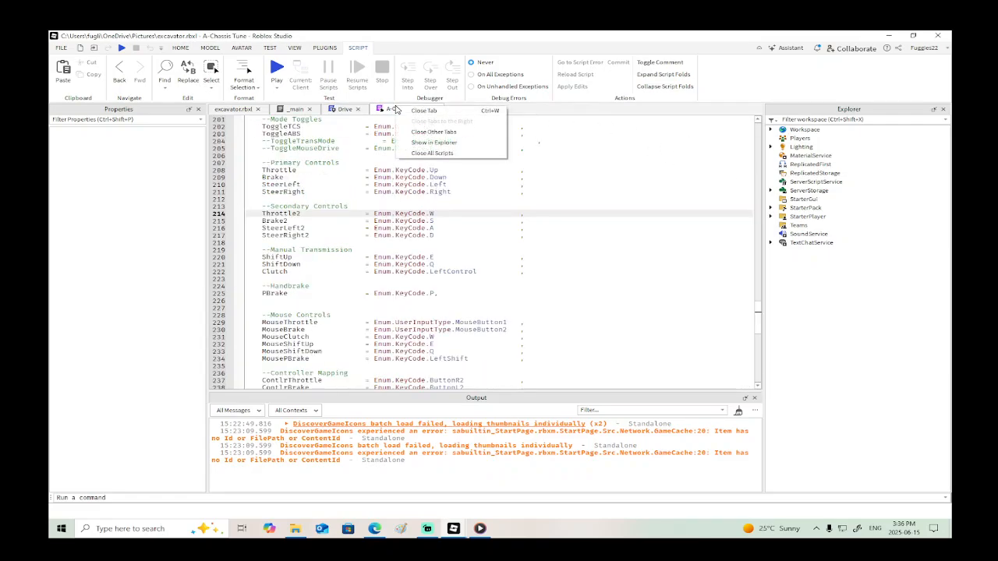
pyautogui.click(425, 143)
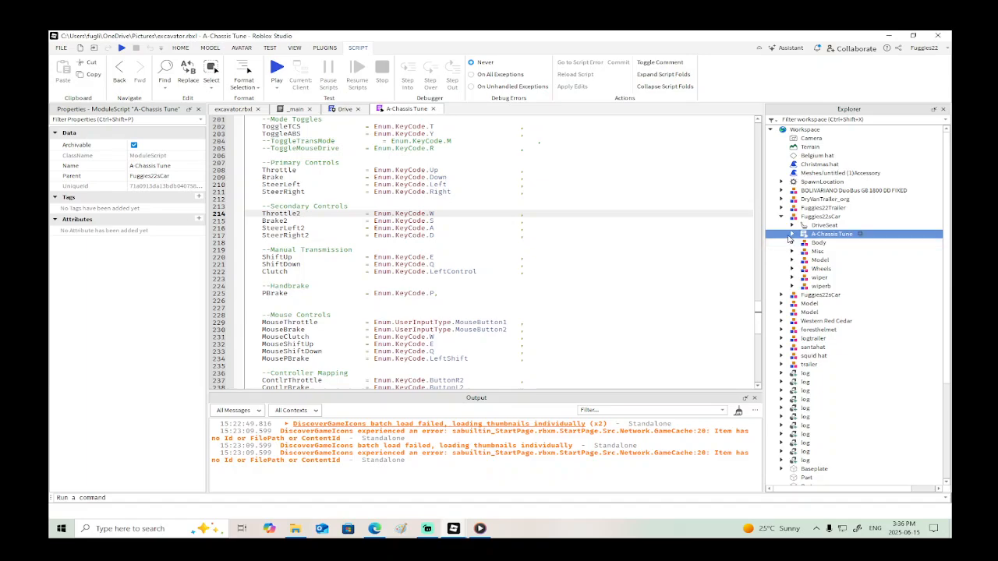
pyautogui.click(792, 234)
pyautogui.click(803, 260)
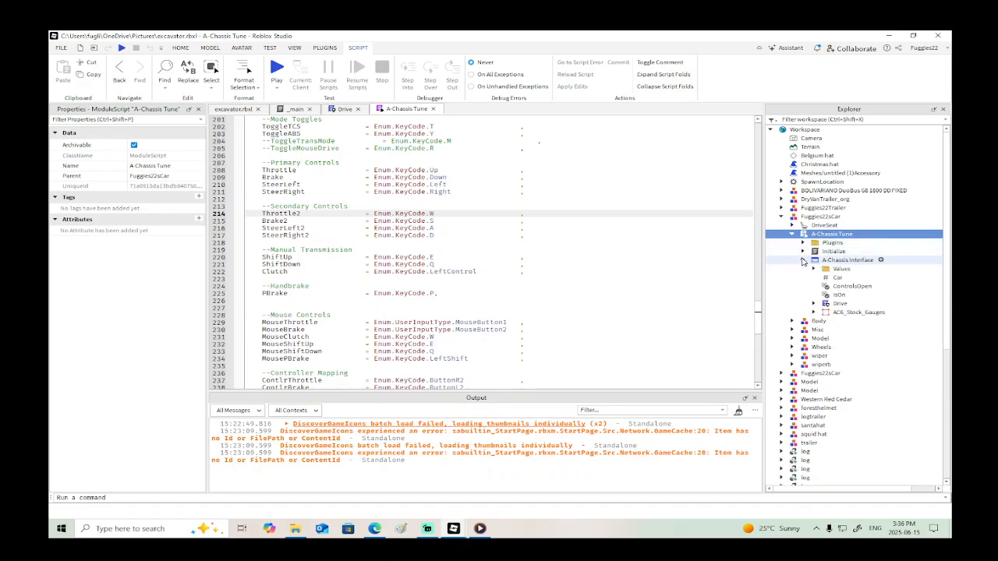
pyautogui.click(813, 312)
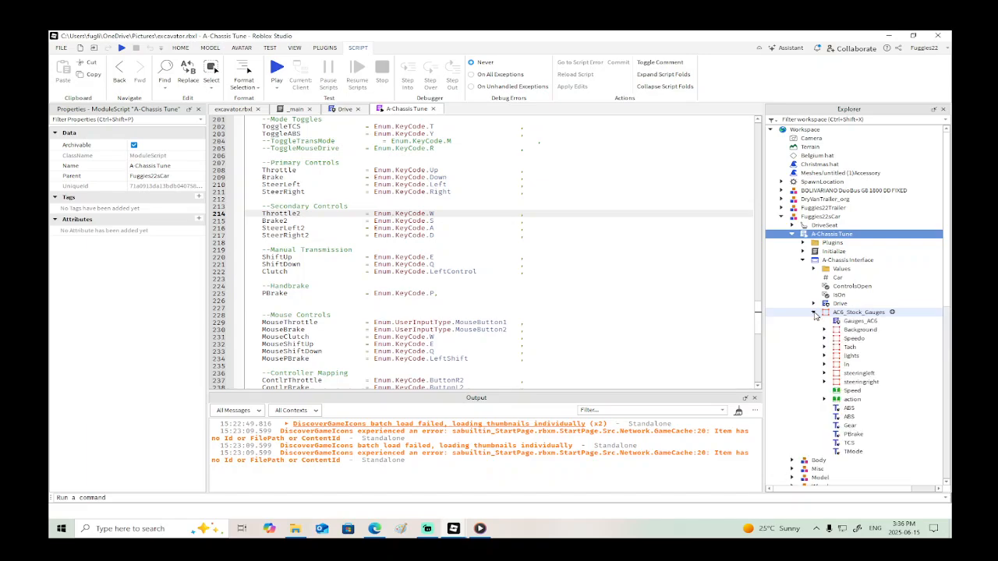
pyautogui.click(813, 312)
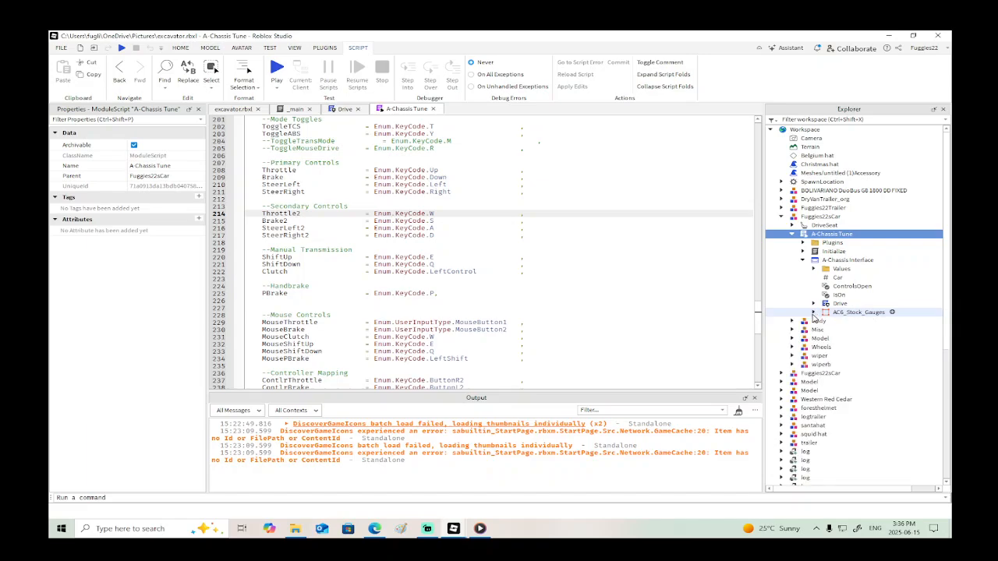
pyautogui.click(806, 266)
pyautogui.click(803, 260)
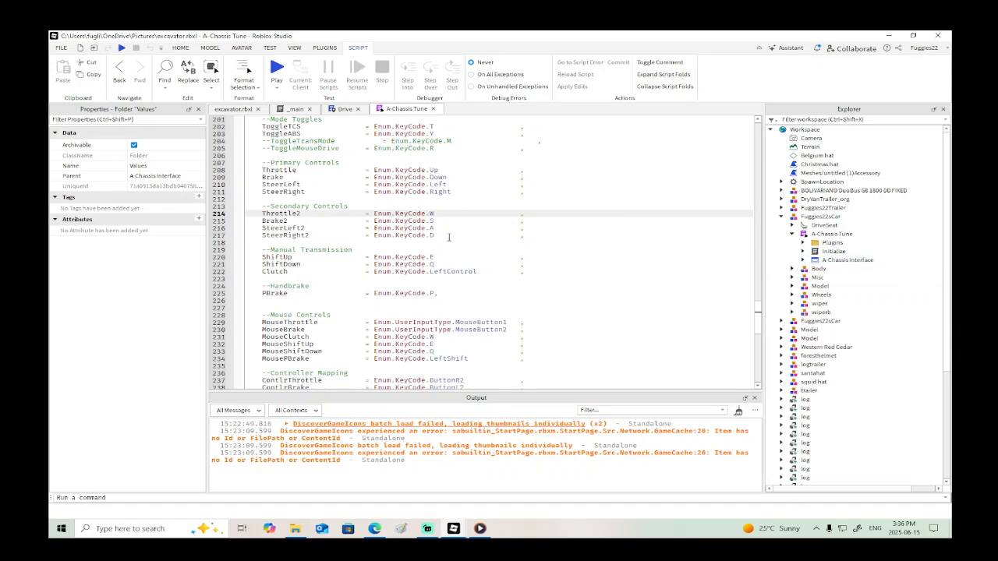
# - Look through the A-Chassis Tune script's settings from the control mappings up to the weight and suspension sections
pyautogui.scroll(20, 353, 230)
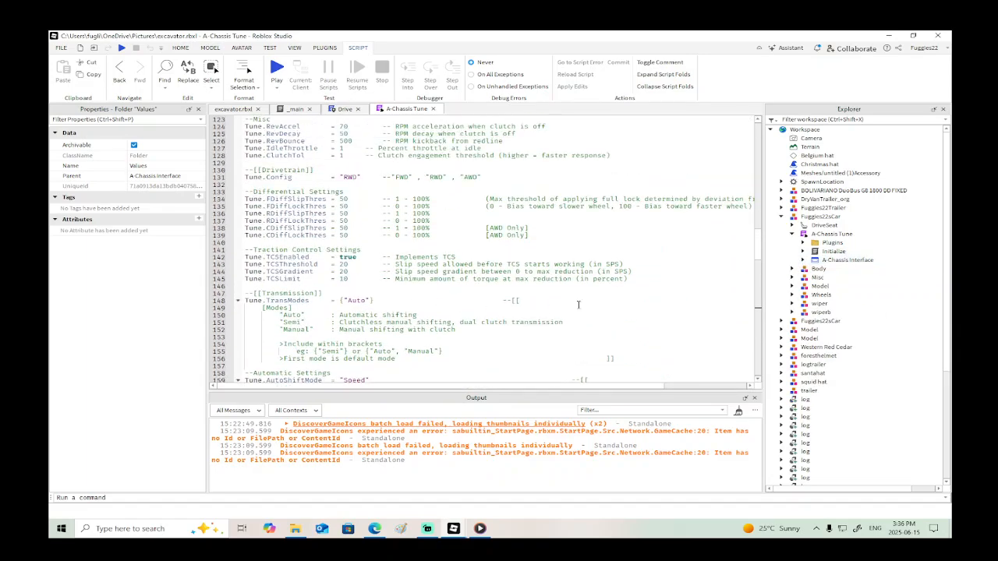
pyautogui.scroll(20, 747, 151)
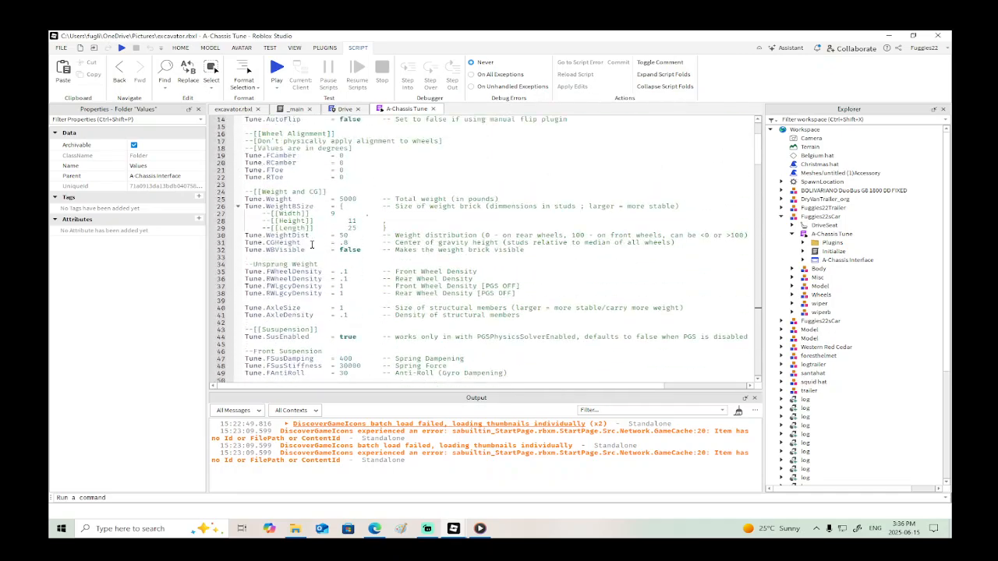
pyautogui.scroll(-17, 312, 244)
# - Return to the Drive script and examine its code from Output Scaling Factor to DealWithInput, including the description of GetFocusedTextBox on line 188
pyautogui.click(343, 109)
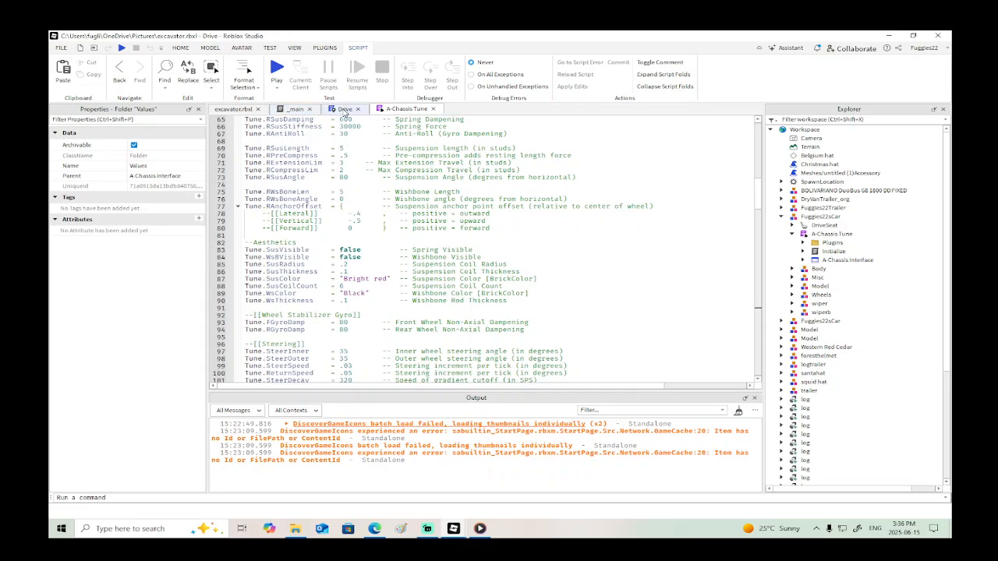
pyautogui.scroll(-4, 326, 297)
pyautogui.scroll(-2, 325, 297)
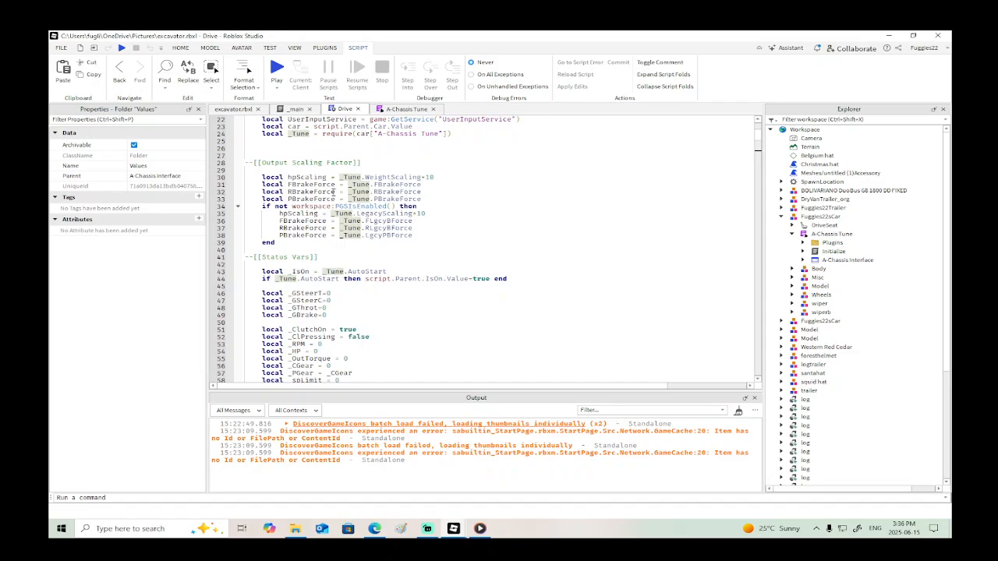
pyautogui.scroll(-6, 327, 237)
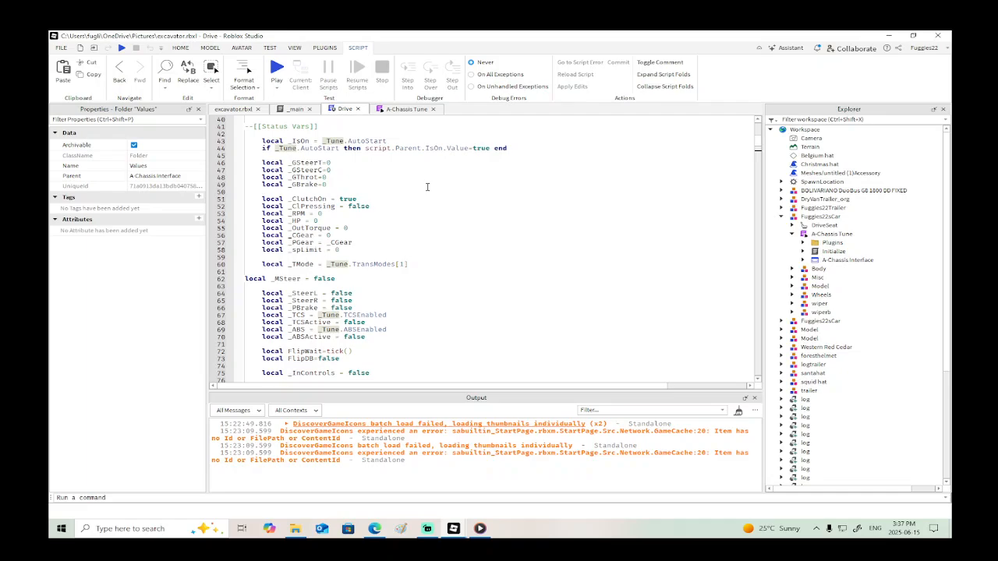
pyautogui.scroll(-8, 427, 188)
pyautogui.scroll(-8, 427, 187)
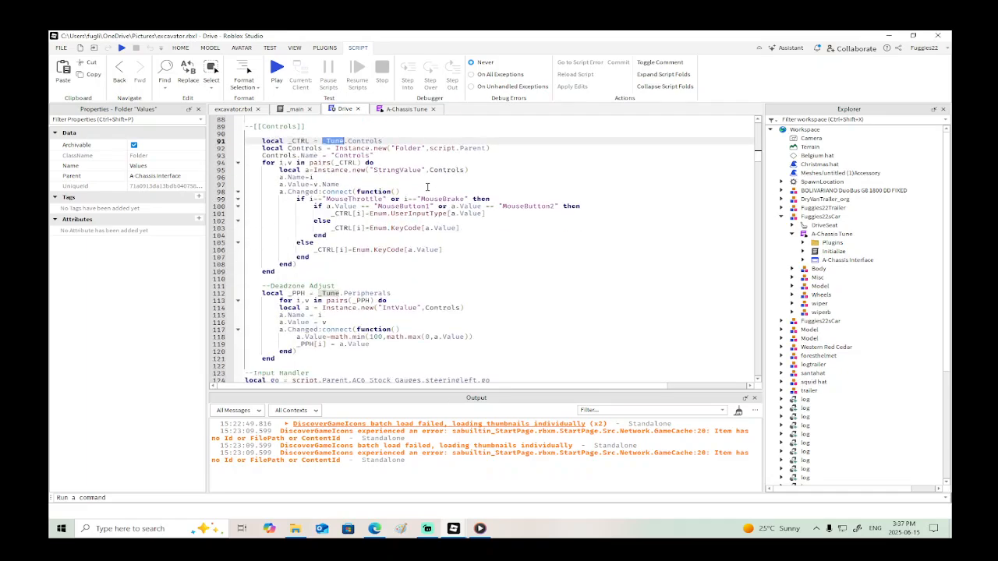
pyautogui.scroll(-3, 428, 189)
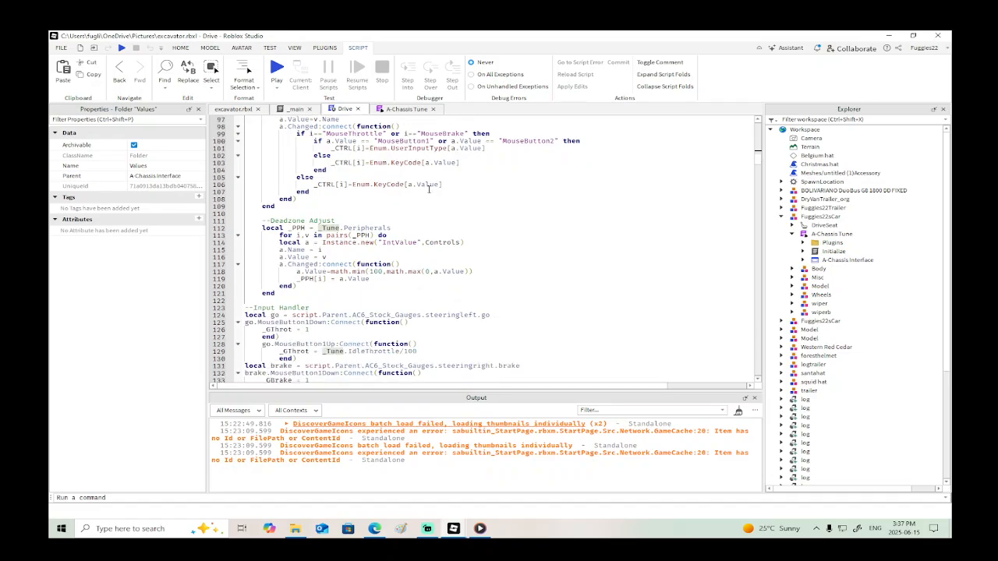
pyautogui.scroll(-20, 428, 188)
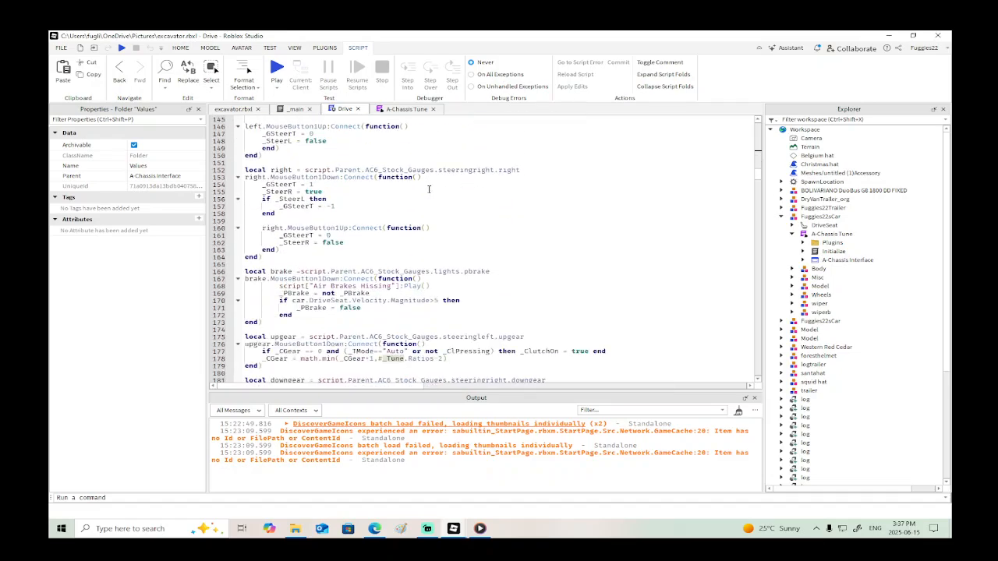
pyautogui.scroll(-5, 428, 188)
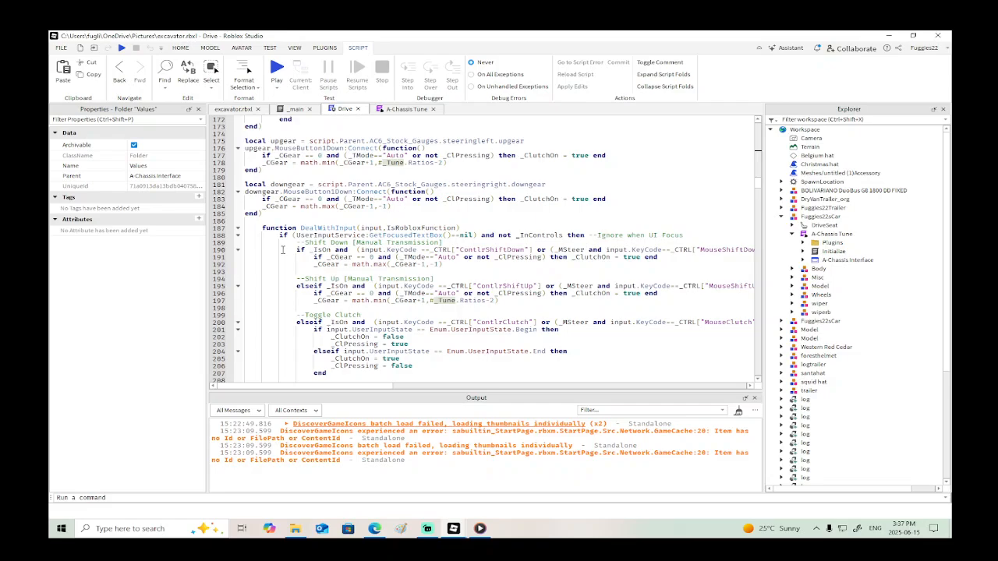
pyautogui.scroll(-2, 282, 249)
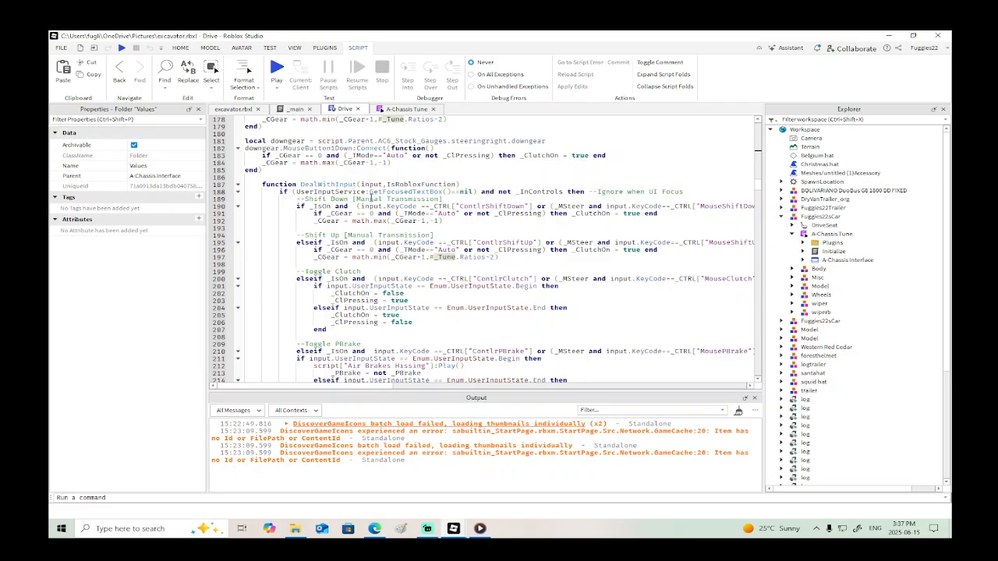
pyautogui.moveTo(369, 191)
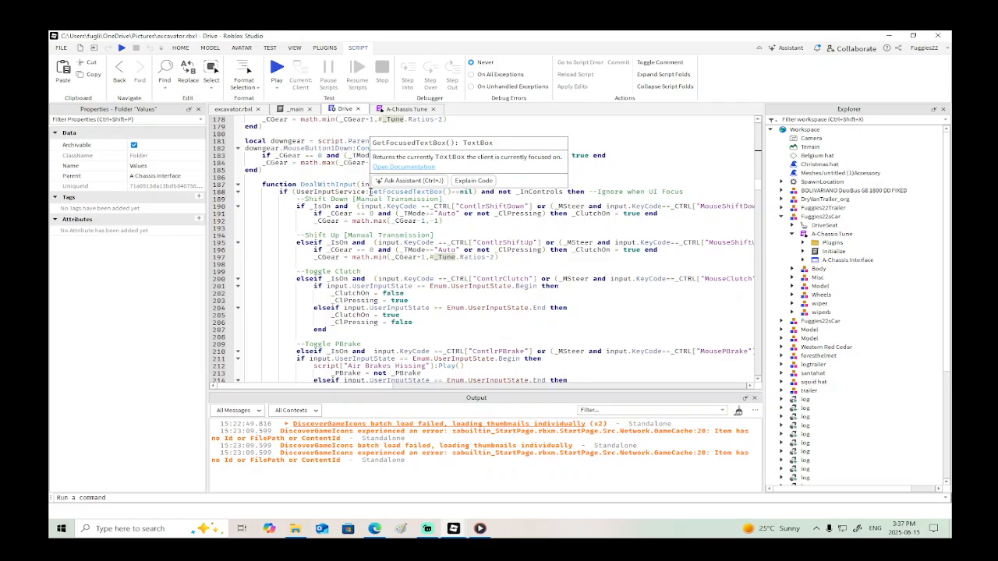
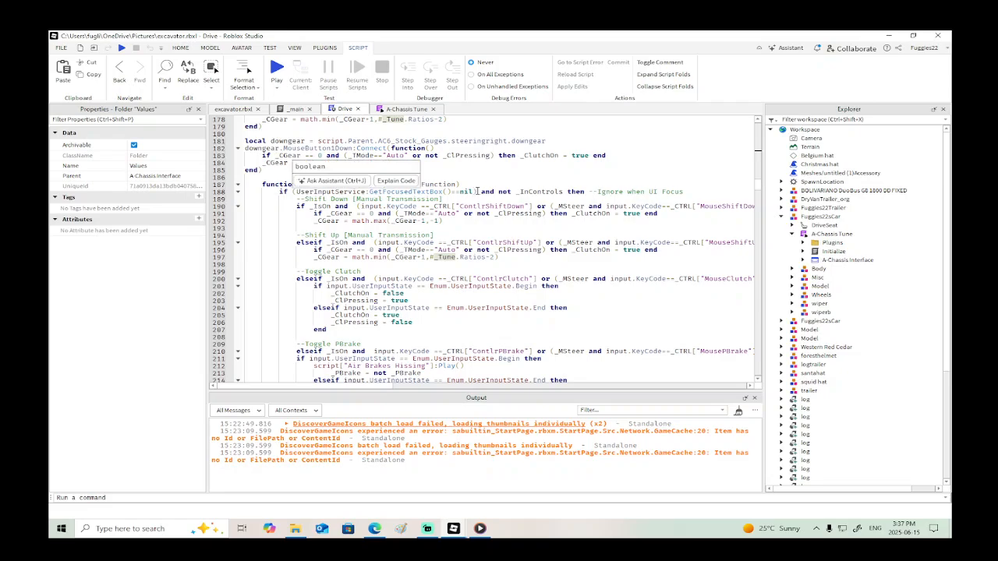
# - Copy the GetFocusedTextBox()==nil condition from line 188 of Drive into Place1's LocalScript, directly under the DealWithInput header
pyautogui.moveTo(478, 191); pyautogui.dragTo(277, 193)
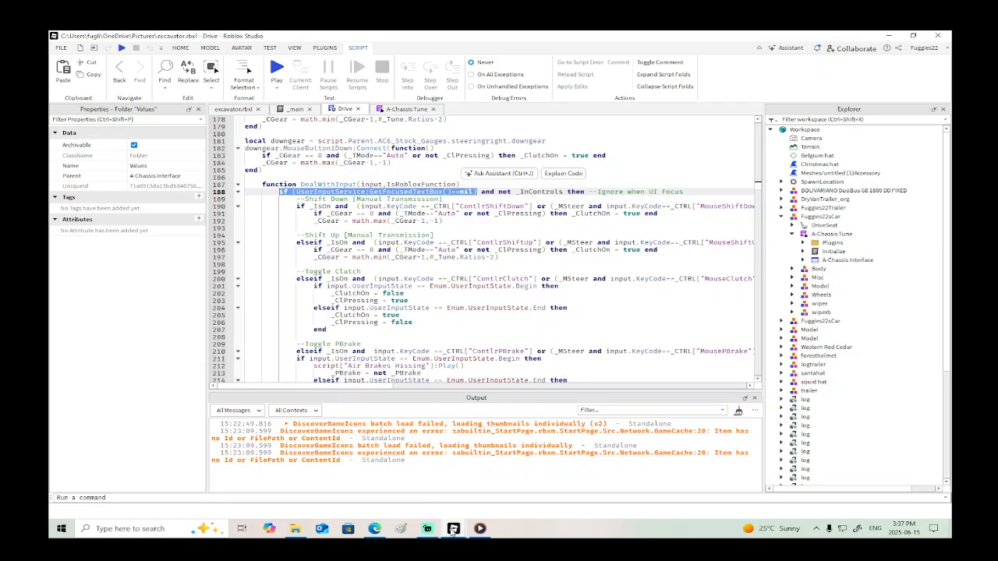
pyautogui.moveTo(453, 528)
pyautogui.click(405, 502)
pyautogui.click(459, 244)
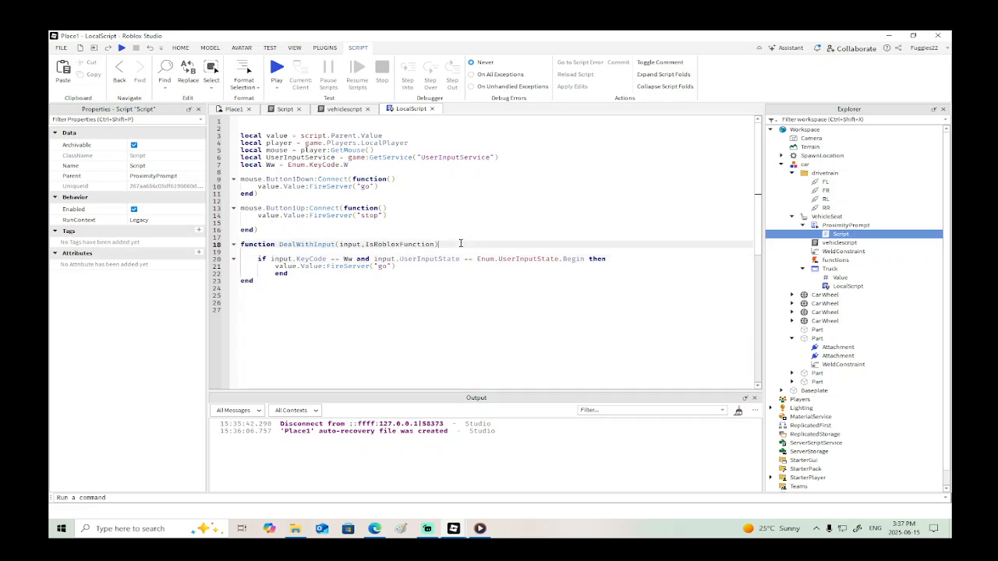
pyautogui.press('Return')
pyautogui.write('if (UserInputService:GetFocusedTextBox()~=nil)')
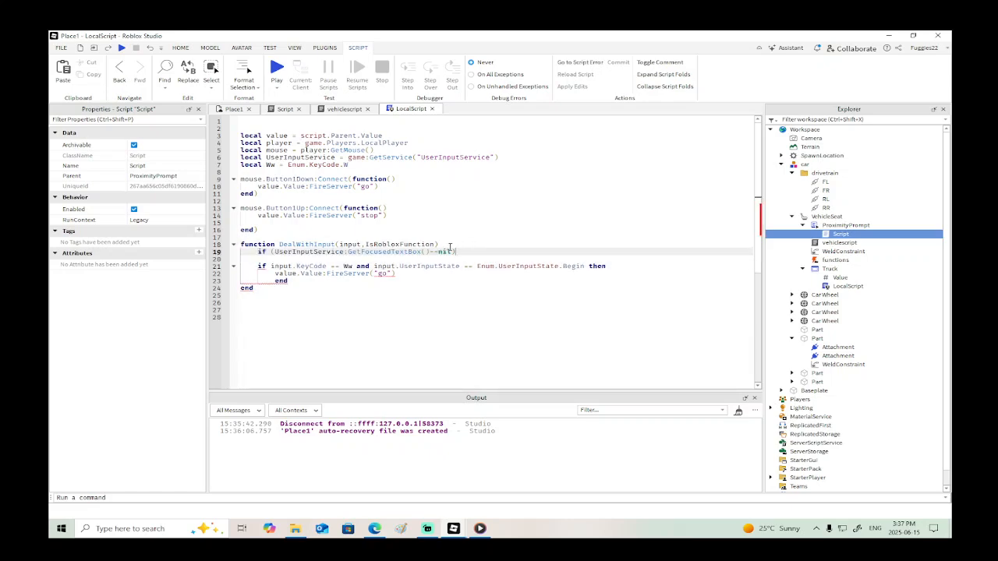
pyautogui.click(416, 258)
pyautogui.press('BackSpace')
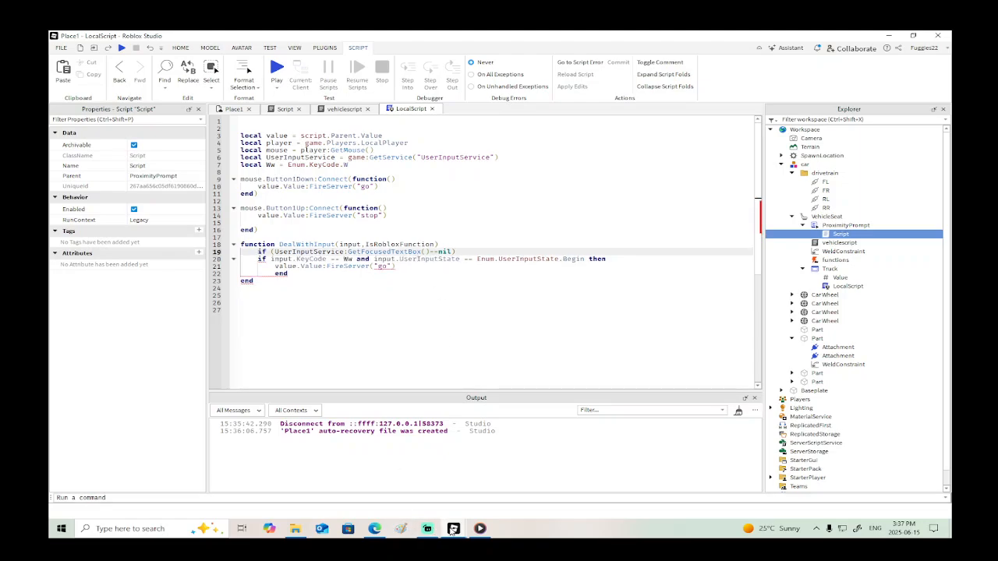
# - Check the condition in Drive again, and in LocalScript add then after the key check's end and another end below it
pyautogui.moveTo(429, 530)
pyautogui.click(514, 483)
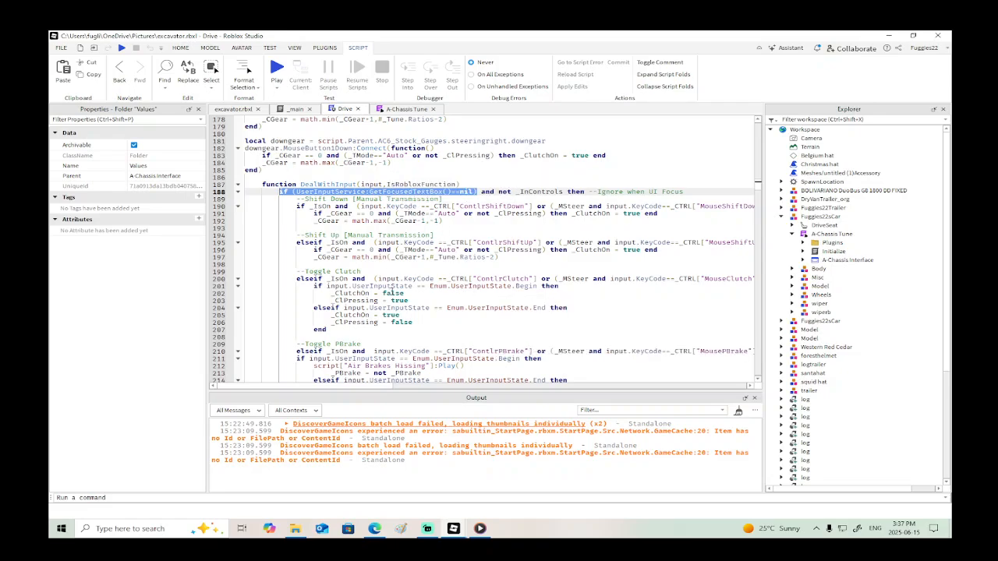
pyautogui.moveTo(452, 529)
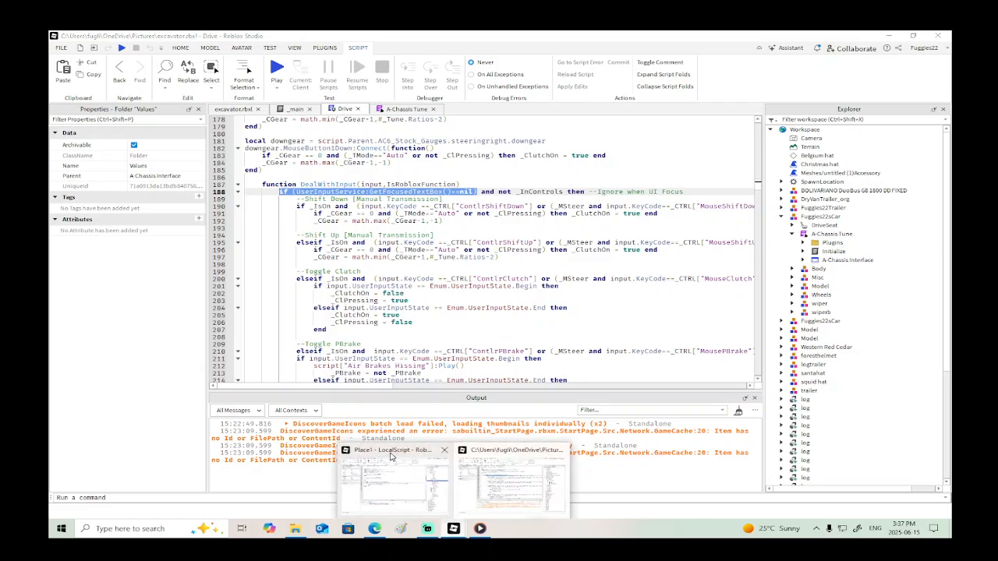
pyautogui.click(391, 458)
pyautogui.click(294, 276)
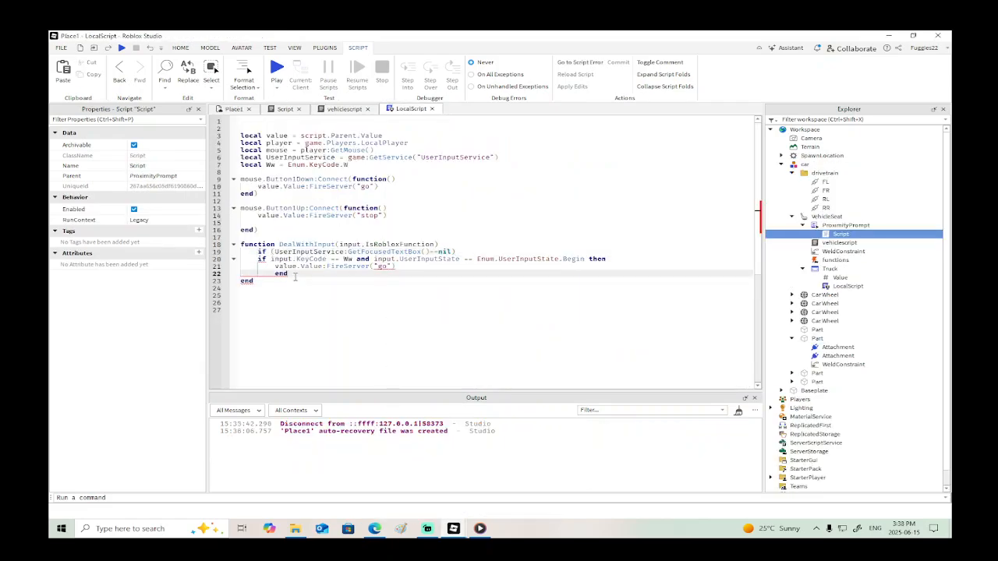
pyautogui.write('then')
pyautogui.press('Return')
pyautogui.write('end')
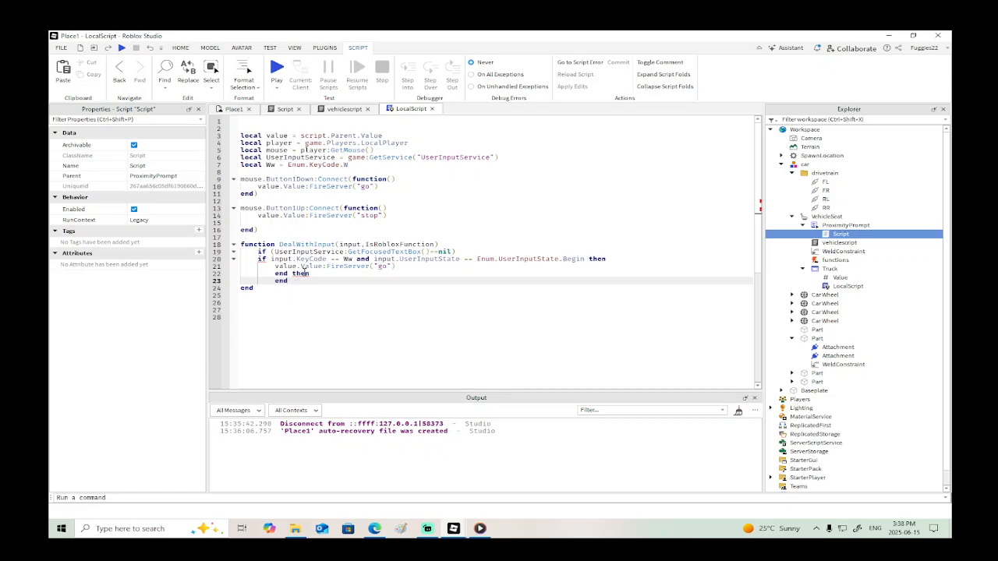
# - Remove the misplaced then from line 22 and append then to the GetFocusedTextBox condition on line 19
pyautogui.click(321, 273)
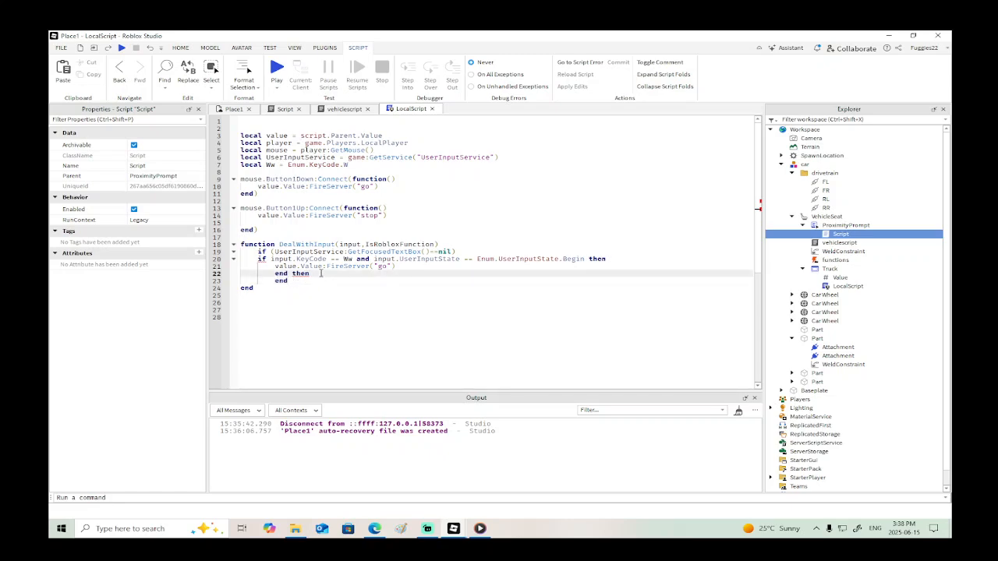
pyautogui.press('BackSpace')
pyautogui.press('BackSpace')
pyautogui.press('BackSpace')
pyautogui.press('BackSpace')
pyautogui.click(457, 251)
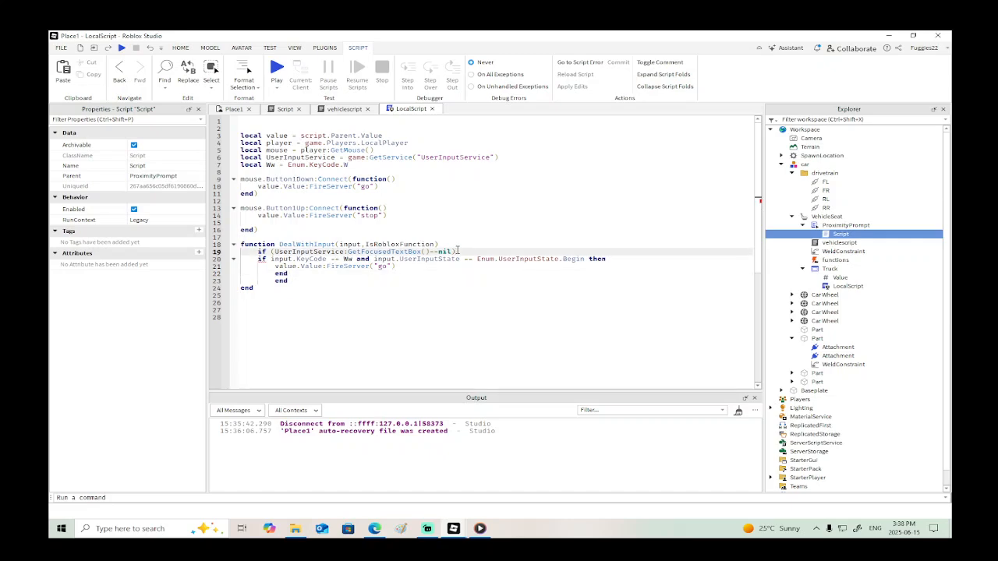
pyautogui.write('then')
# - Playtest the place by walking to the car and taking its seat, and stop the test to return to LocalScript
pyautogui.press('F5')
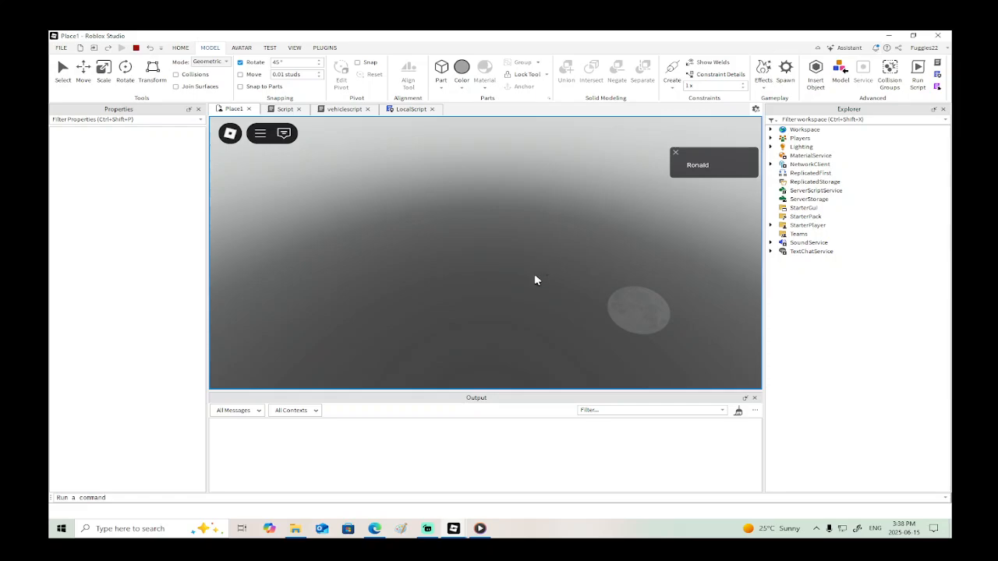
pyautogui.press('w')
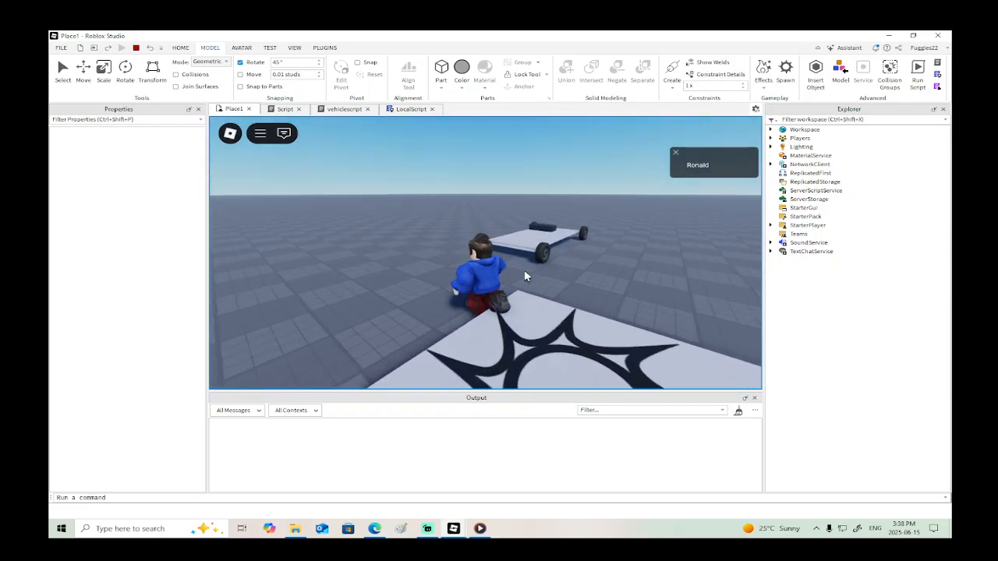
pyautogui.press('w')
pyautogui.moveTo(524, 277); pyautogui.dragTo(525, 277, button='right')
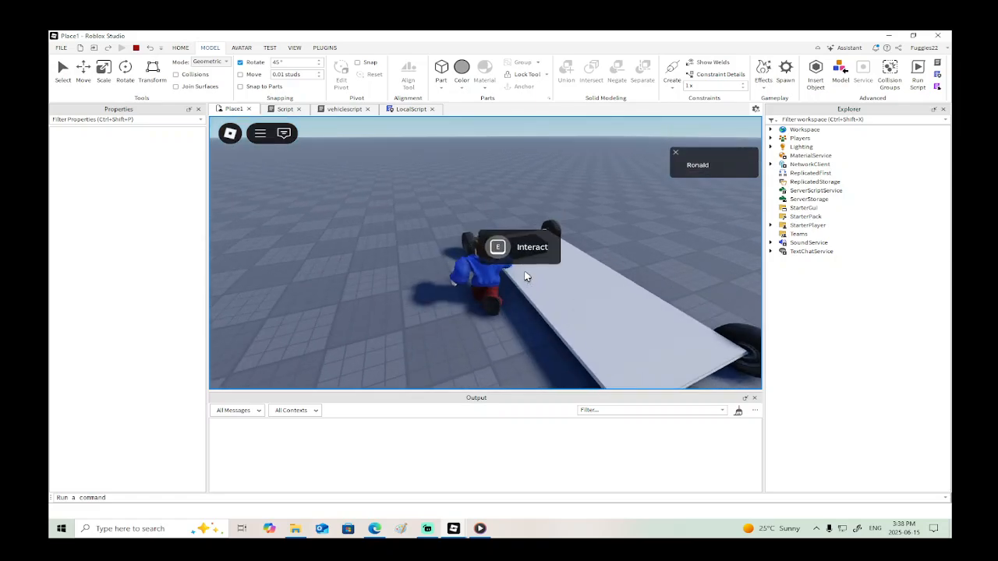
pyautogui.press('e')
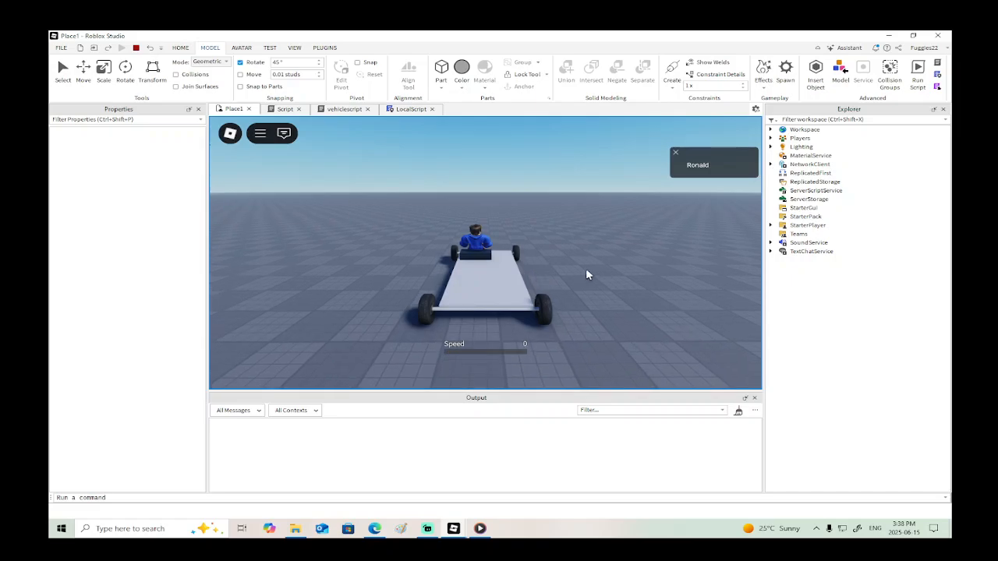
pyautogui.click(136, 48)
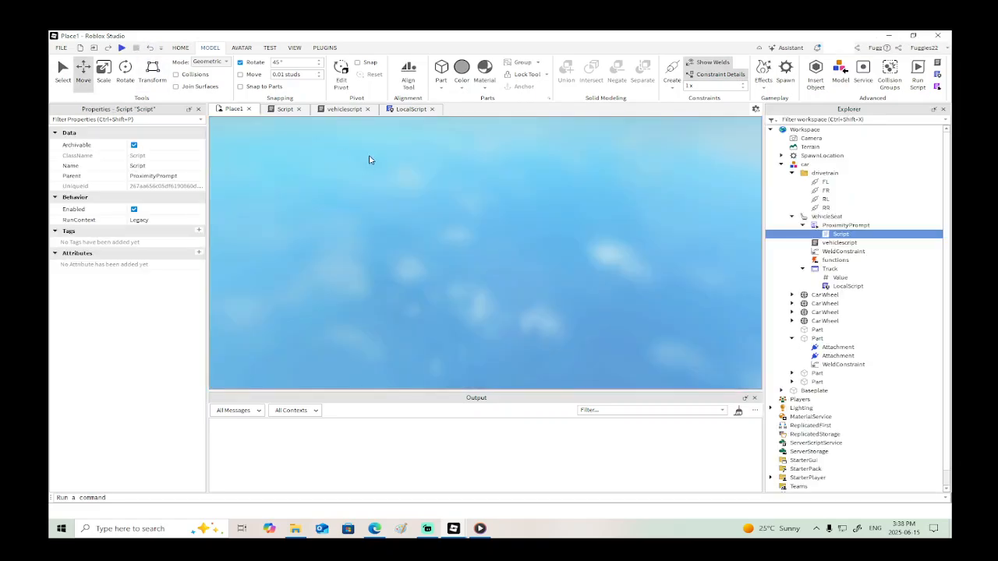
pyautogui.click(406, 113)
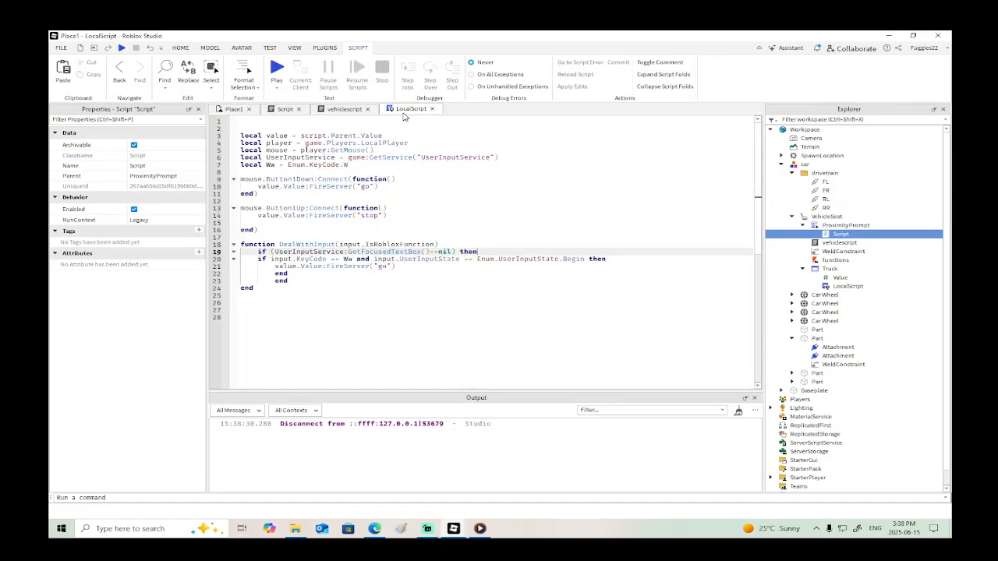
# - Close the Drive, A-Chassis Tune and _main scripts and the excavator.rbxl place
pyautogui.moveTo(459, 532)
pyautogui.click(488, 477)
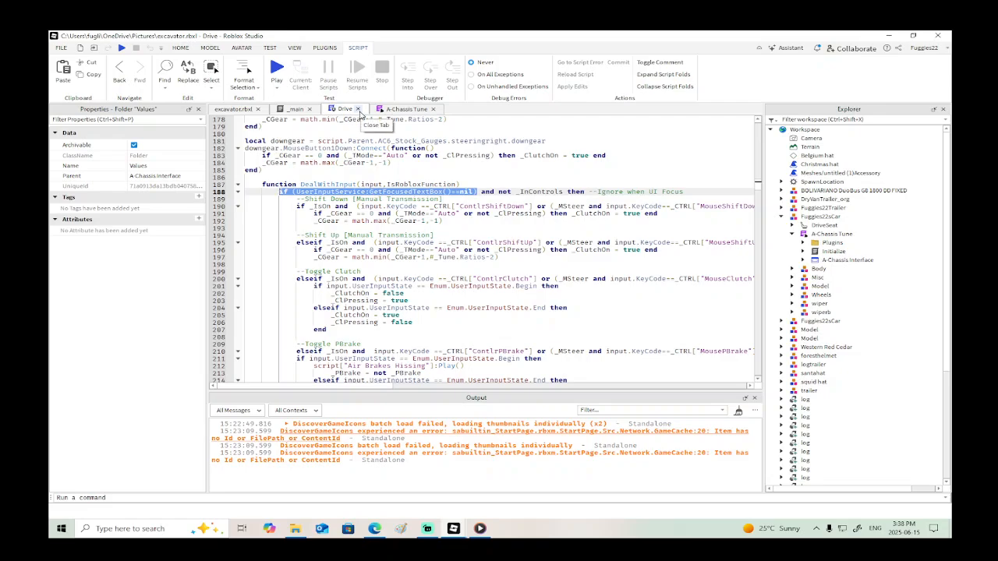
pyautogui.click(359, 109)
pyautogui.click(383, 109)
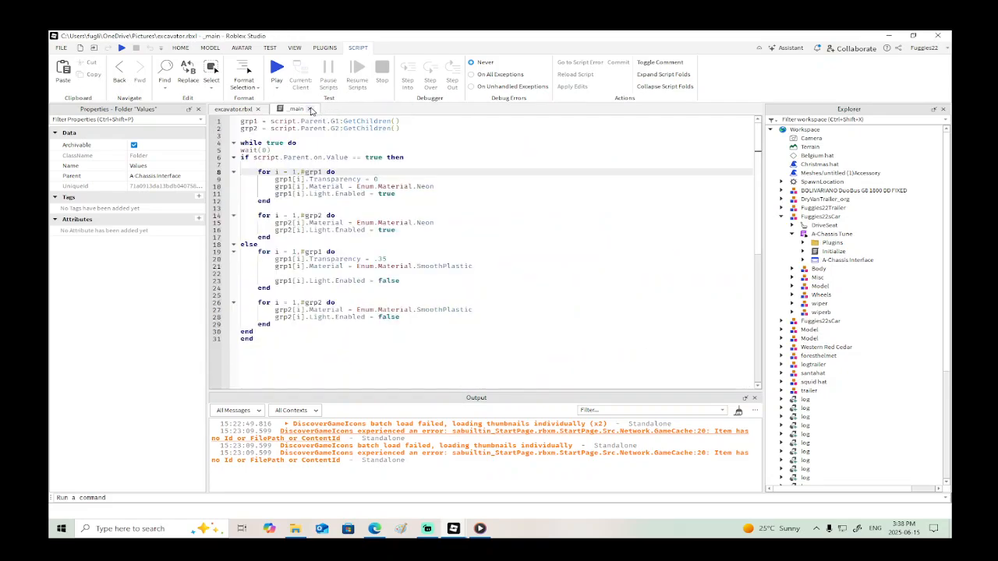
pyautogui.click(308, 110)
pyautogui.click(943, 34)
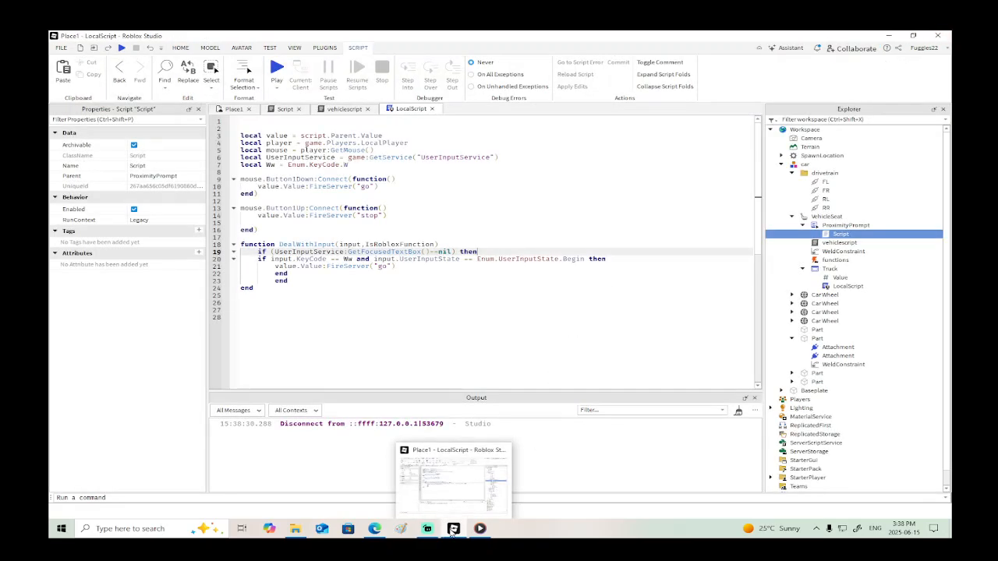
# - Open the Blue Trucking City Winter Assault! experience from the Roblox experiences list
pyautogui.click(60, 49)
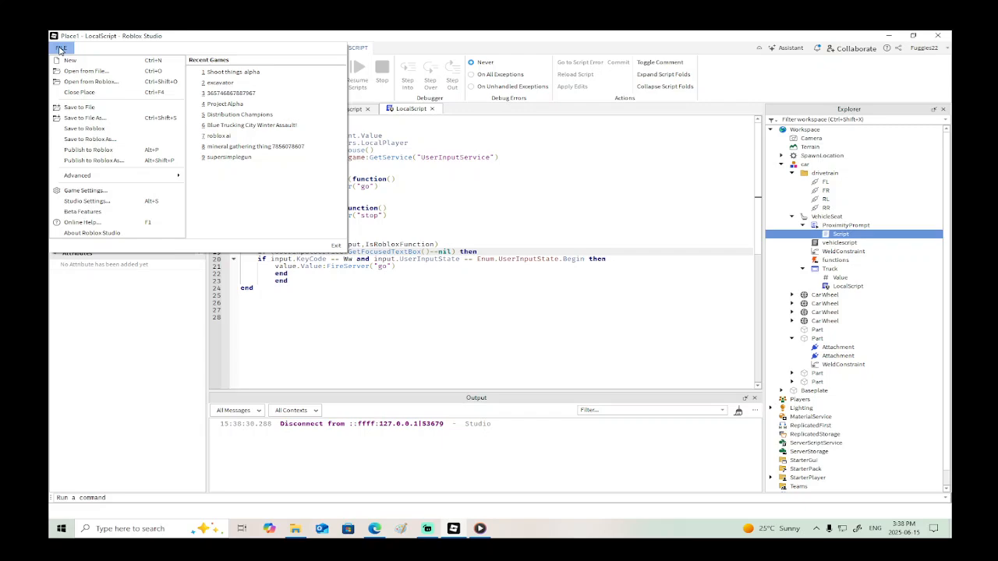
pyautogui.click(90, 81)
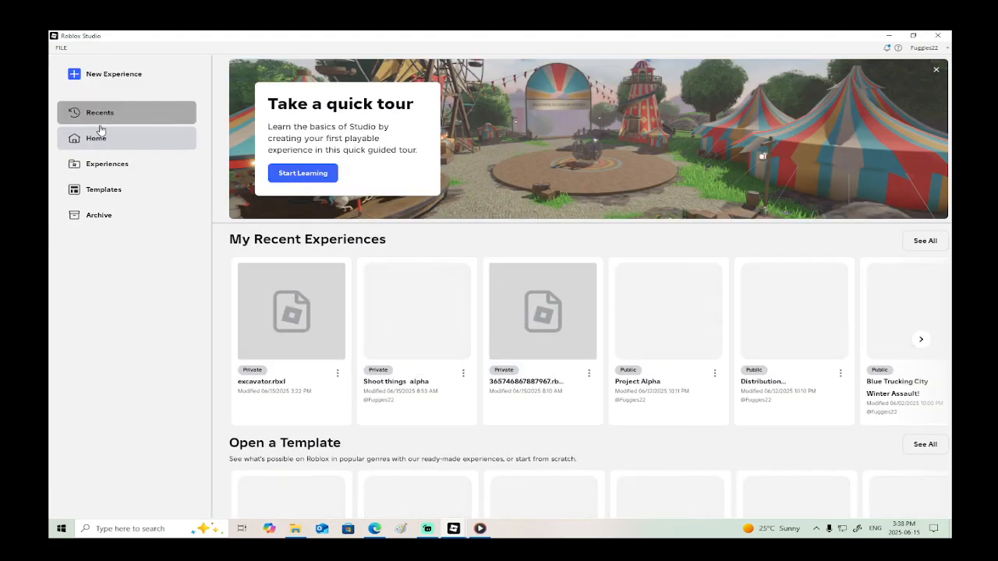
pyautogui.click(105, 166)
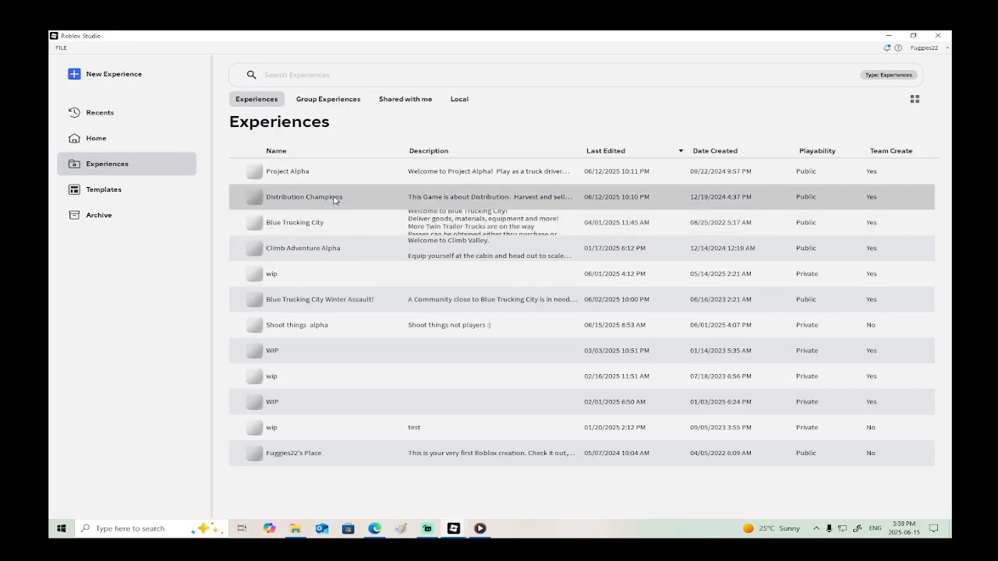
pyautogui.click(346, 301)
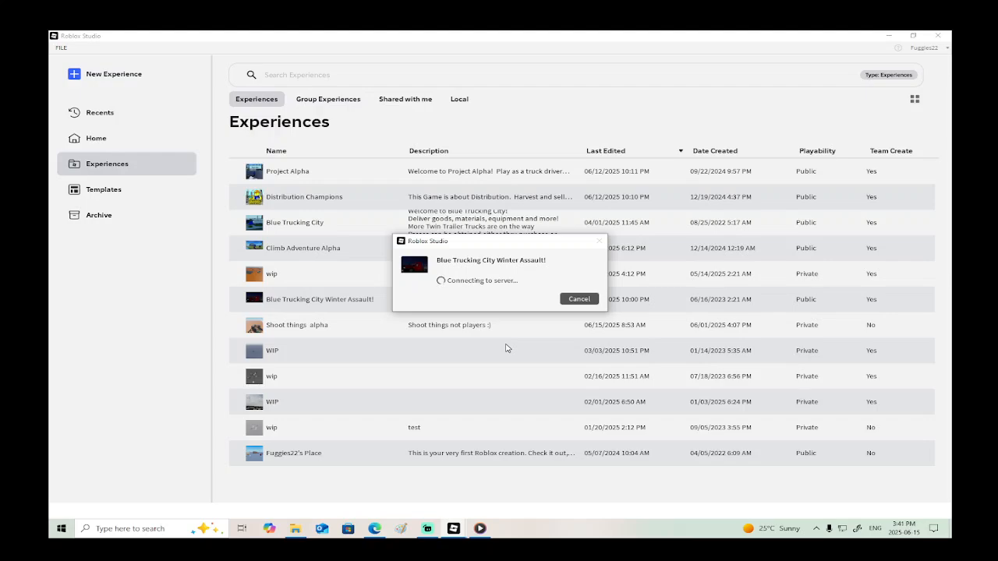
pyautogui.moveTo(452, 532)
pyautogui.click(357, 477)
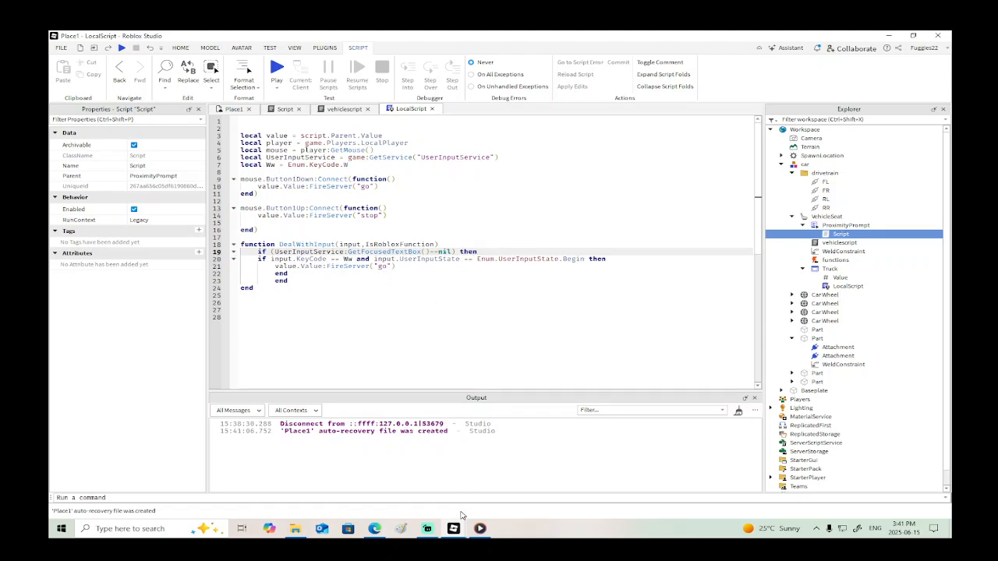
pyautogui.moveTo(459, 529)
pyautogui.click(478, 497)
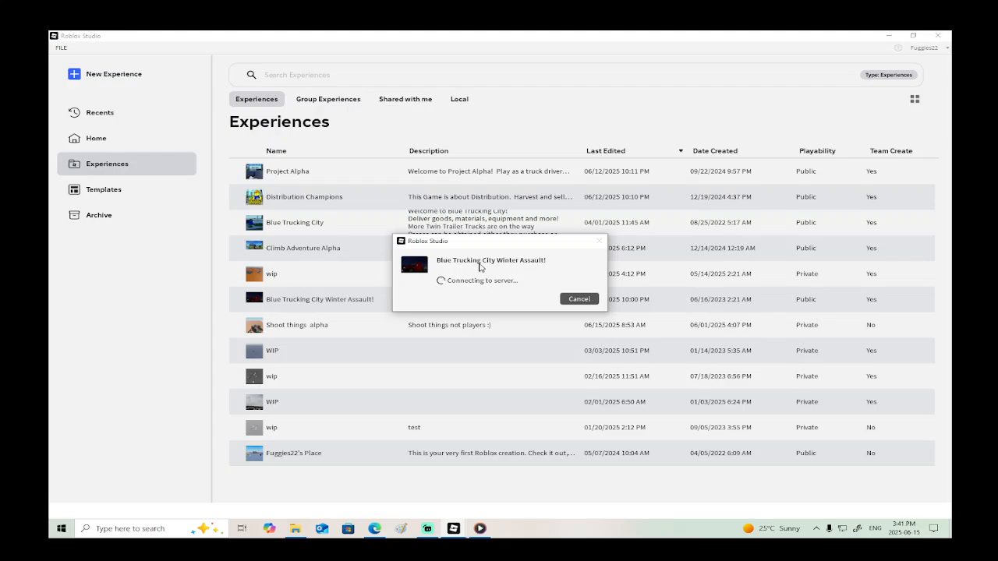
pyautogui.click(392, 484)
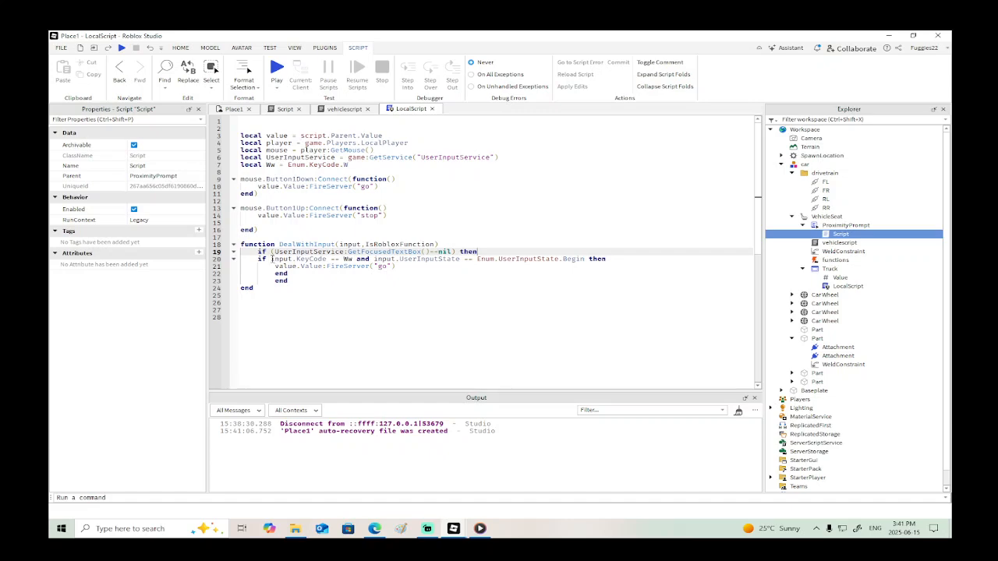
pyautogui.moveTo(272, 259)
pyautogui.moveTo(452, 532)
pyautogui.click(511, 475)
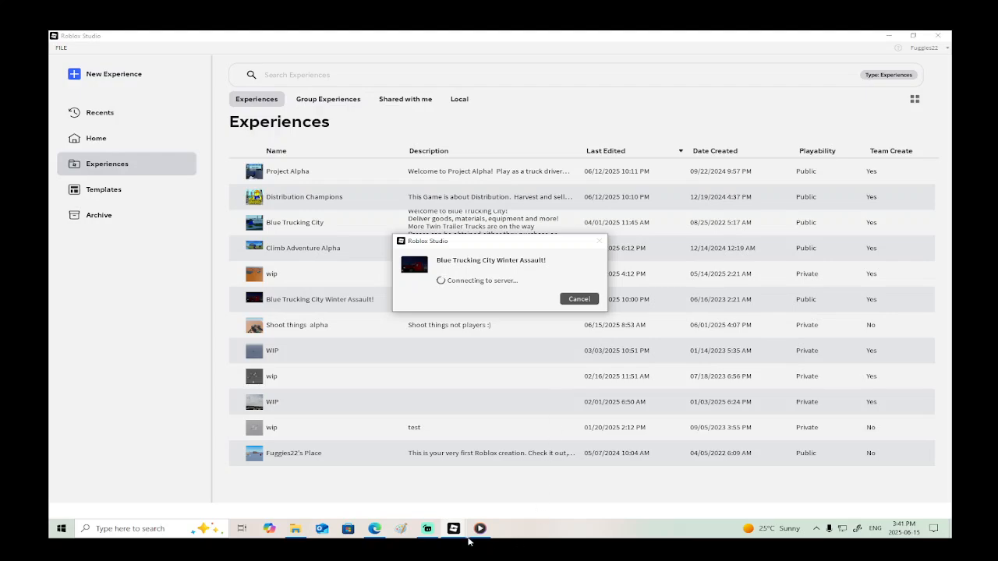
pyautogui.moveTo(454, 532)
pyautogui.click(432, 491)
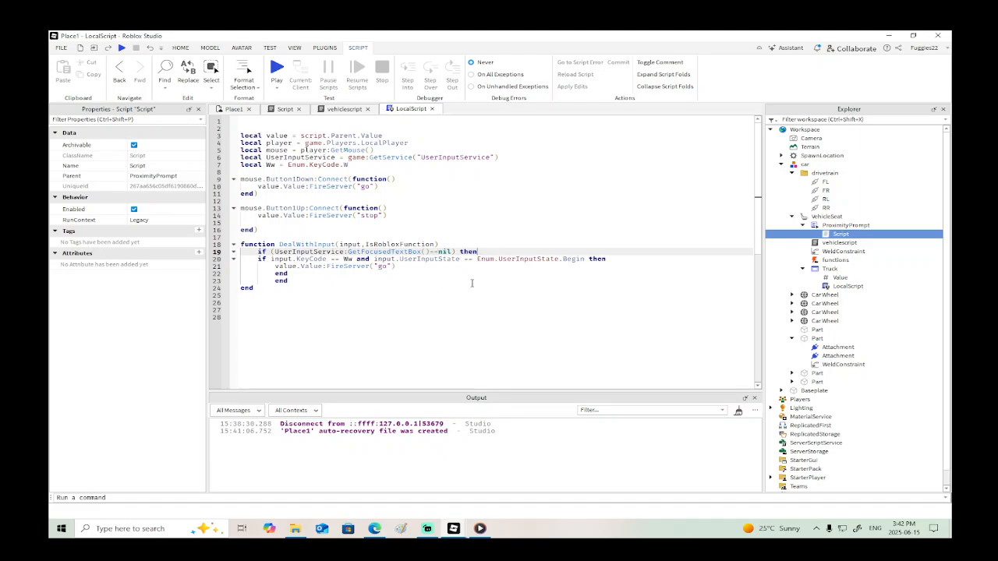
pyautogui.moveTo(459, 535)
pyautogui.click(492, 487)
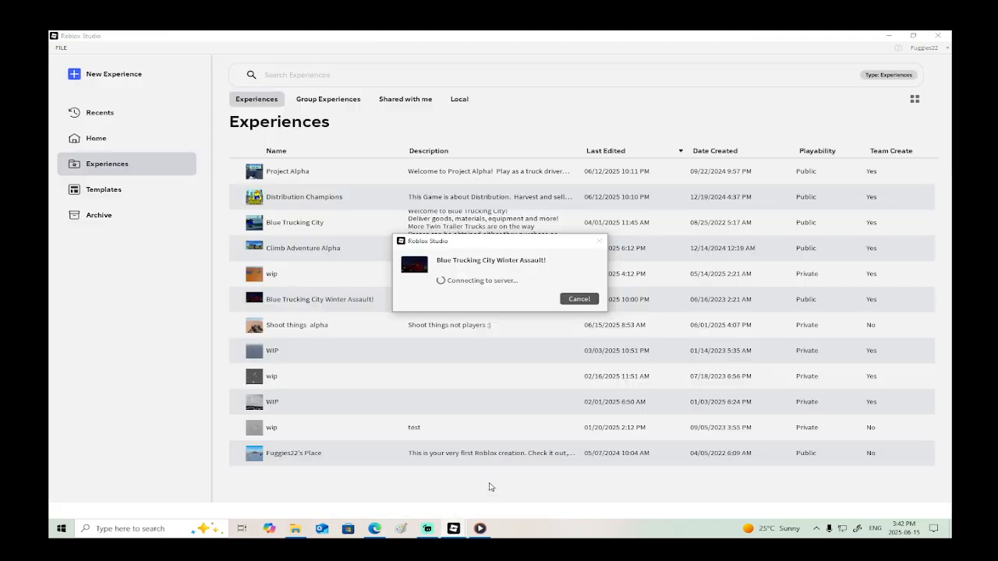
# - Delete the entire DealWithInput function from Place1's LocalScript
pyautogui.click(423, 470)
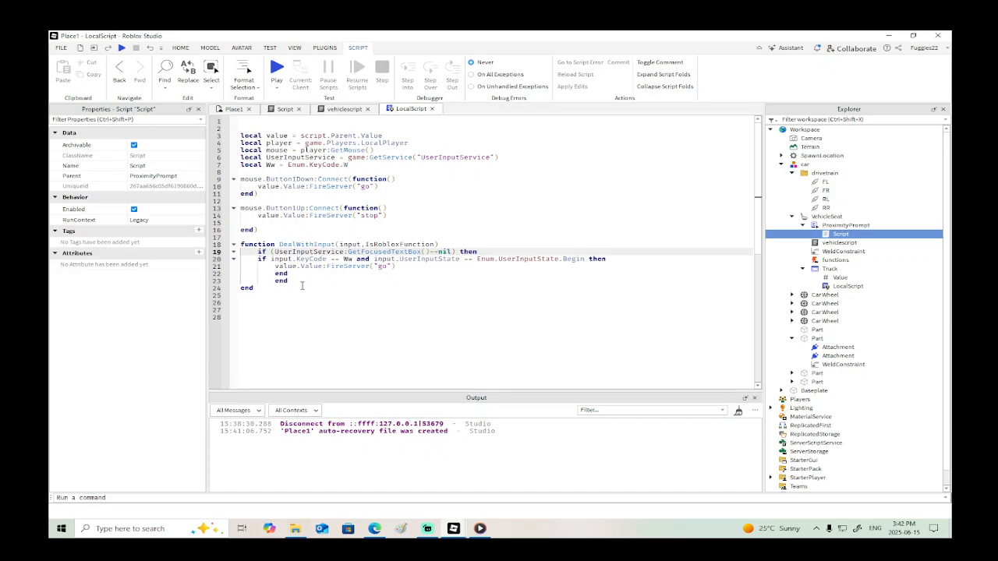
pyautogui.moveTo(300, 283); pyautogui.dragTo(240, 252)
pyautogui.moveTo(261, 295); pyautogui.dragTo(240, 244)
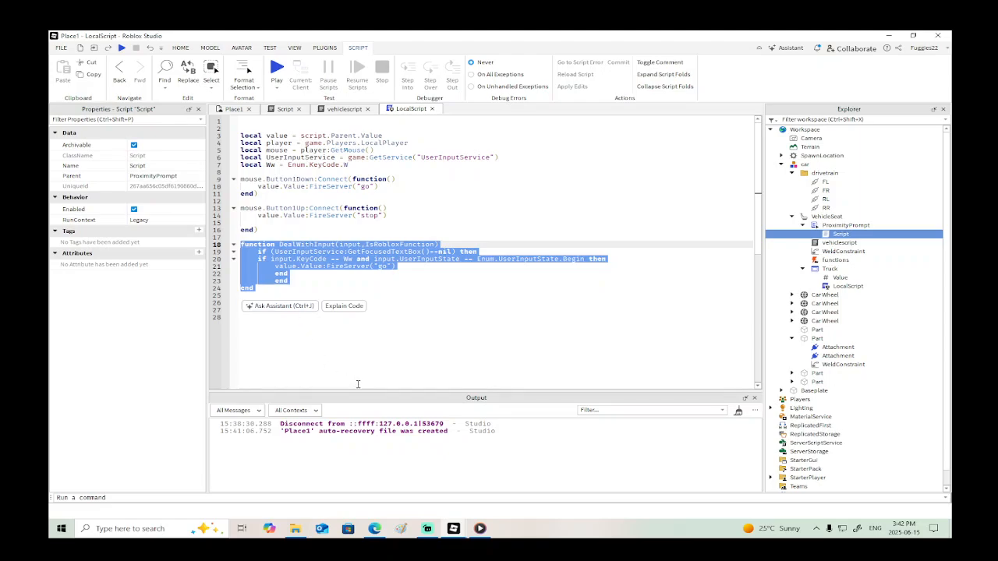
pyautogui.press('BackSpace')
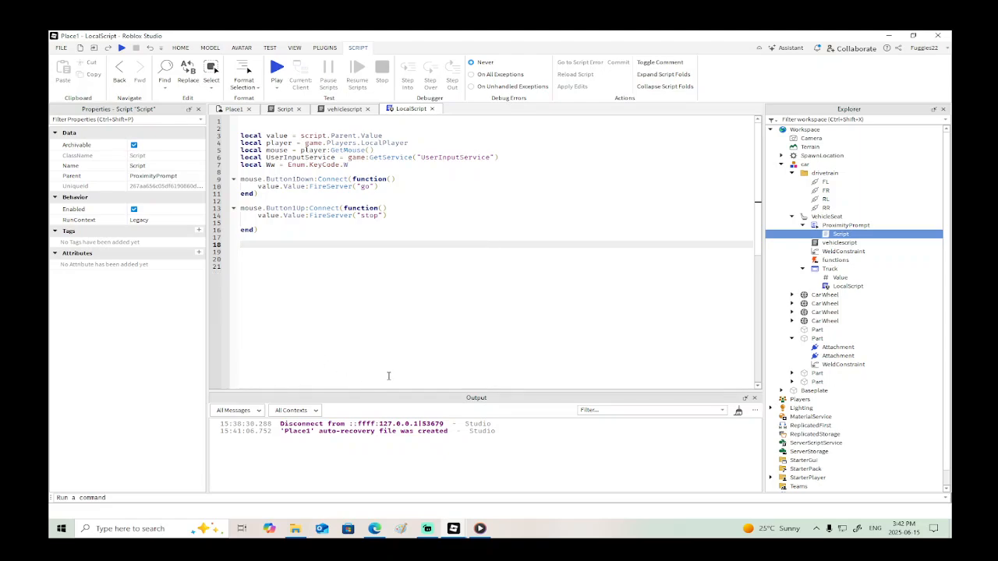
pyautogui.write('ww')
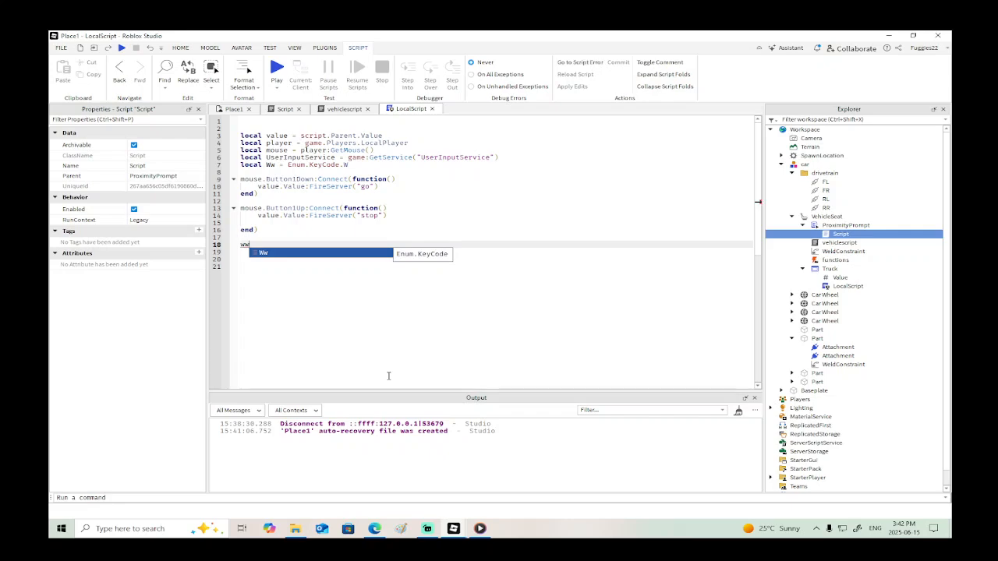
pyautogui.press('Tab')
pyautogui.write('.')
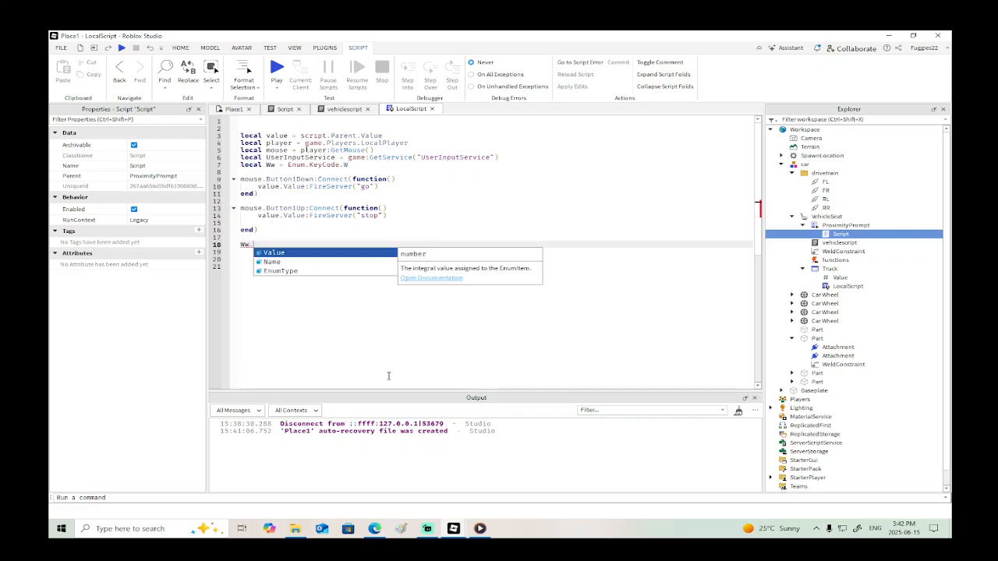
pyautogui.press('Down')
pyautogui.press('Down')
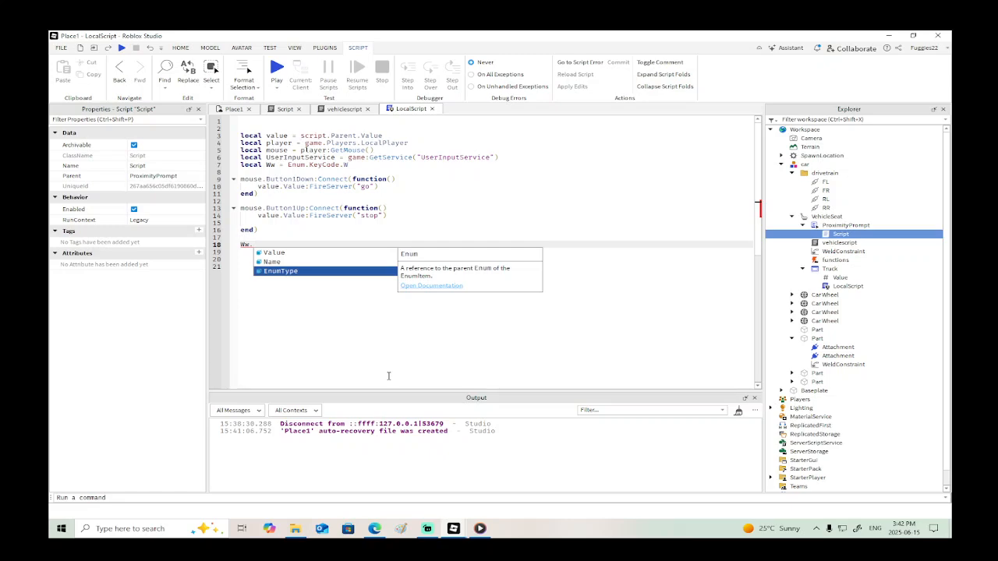
pyautogui.press('Up')
pyautogui.press('Up')
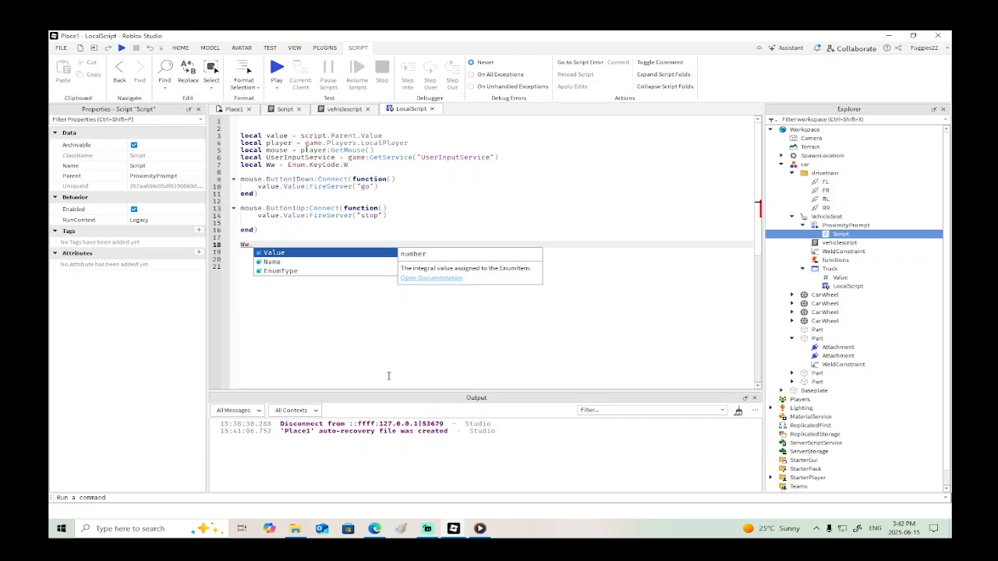
pyautogui.press('Down')
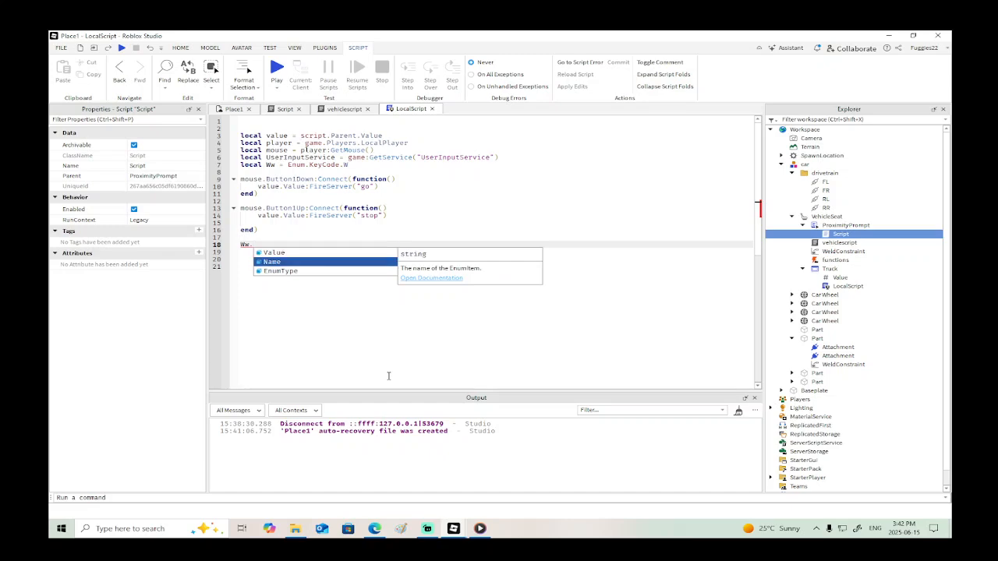
pyautogui.press('Down')
pyautogui.press('Tab')
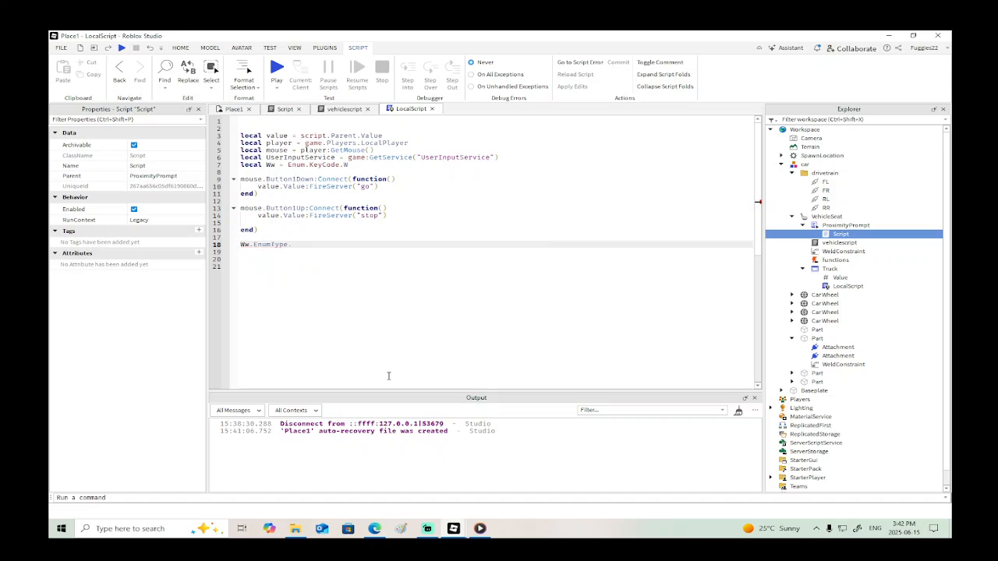
pyautogui.press('BackSpace')
pyautogui.press('BackSpace')
pyautogui.press('BackSpace')
pyautogui.press('BackSpace')
pyautogui.press('BackSpace')
pyautogui.press('BackSpace')
pyautogui.press('BackSpace')
pyautogui.press('BackSpace')
pyautogui.press('BackSpace')
pyautogui.press('BackSpace')
pyautogui.press('BackSpace')
# - Check the loading progress of Blue Trucking City Winter Assault! and return to Place1's LocalScript
pyautogui.moveTo(455, 530)
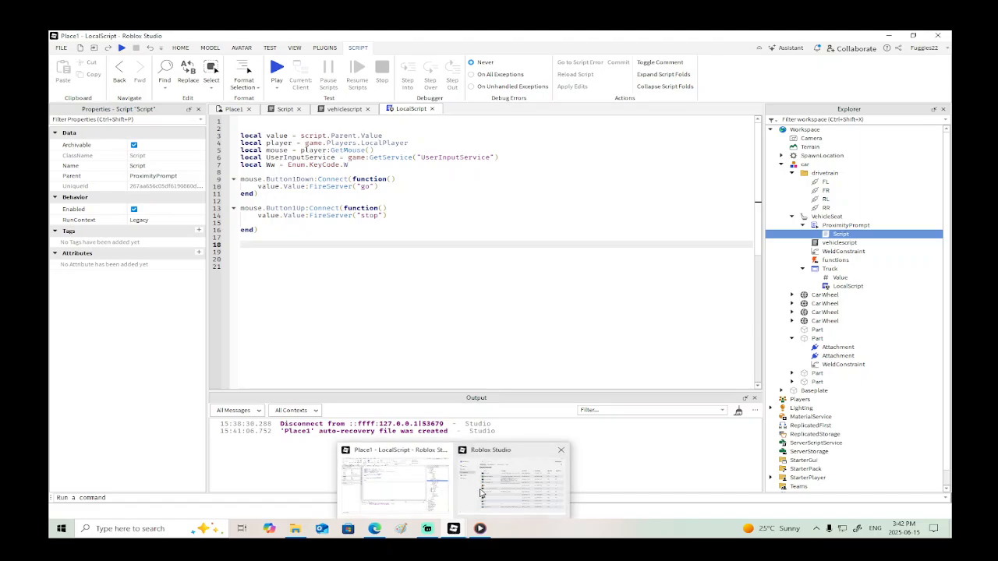
pyautogui.click(510, 483)
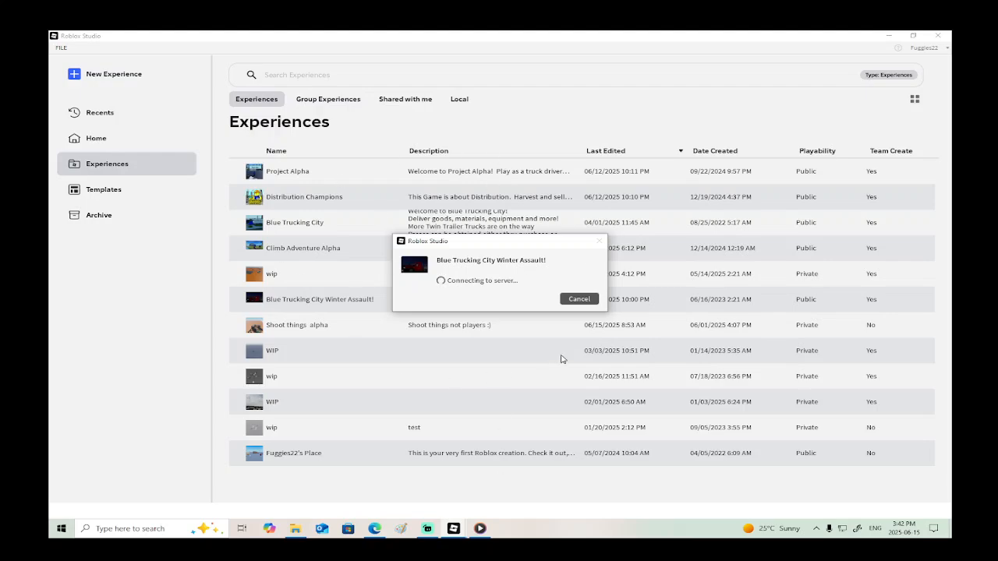
pyautogui.moveTo(428, 528)
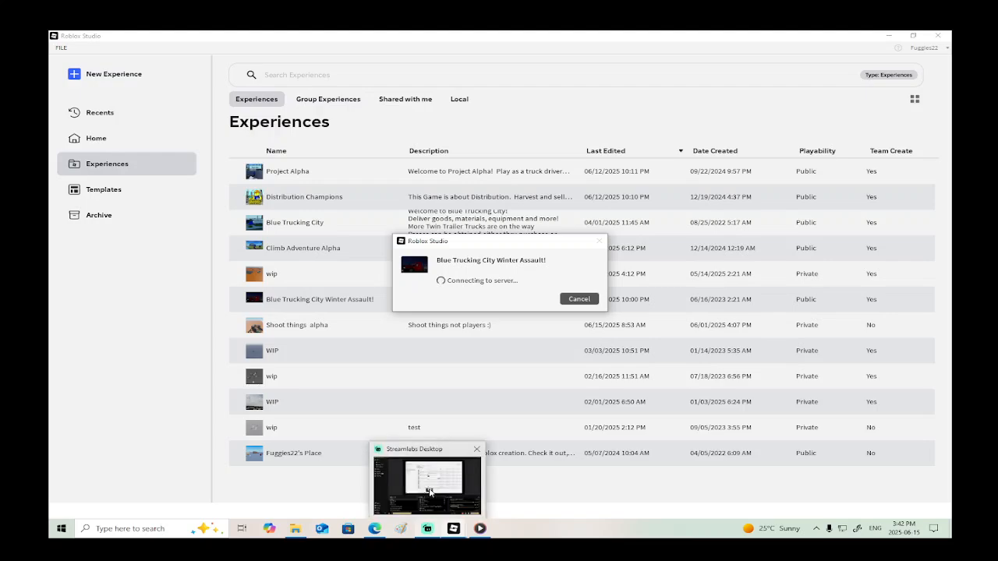
pyautogui.click(429, 492)
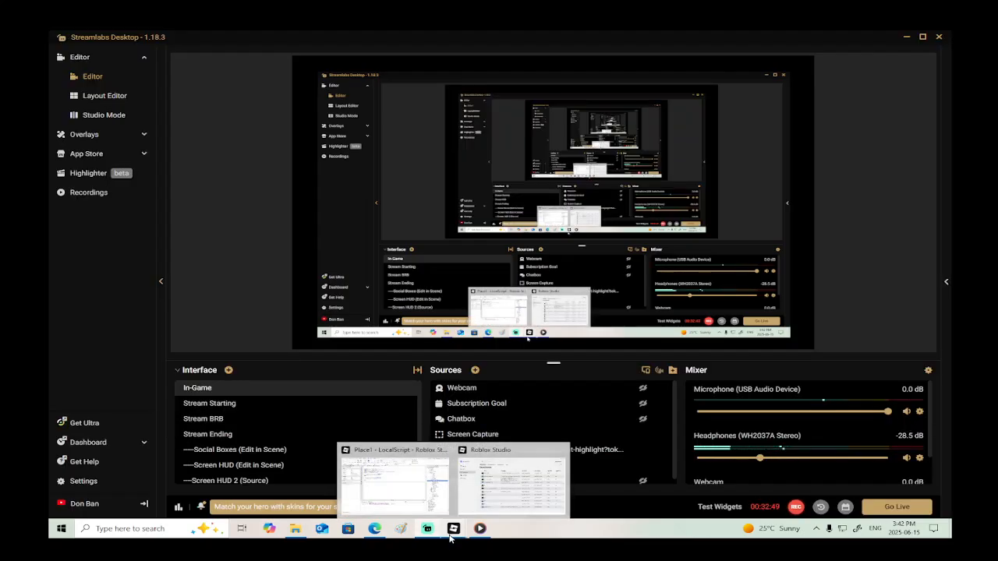
pyautogui.click(511, 482)
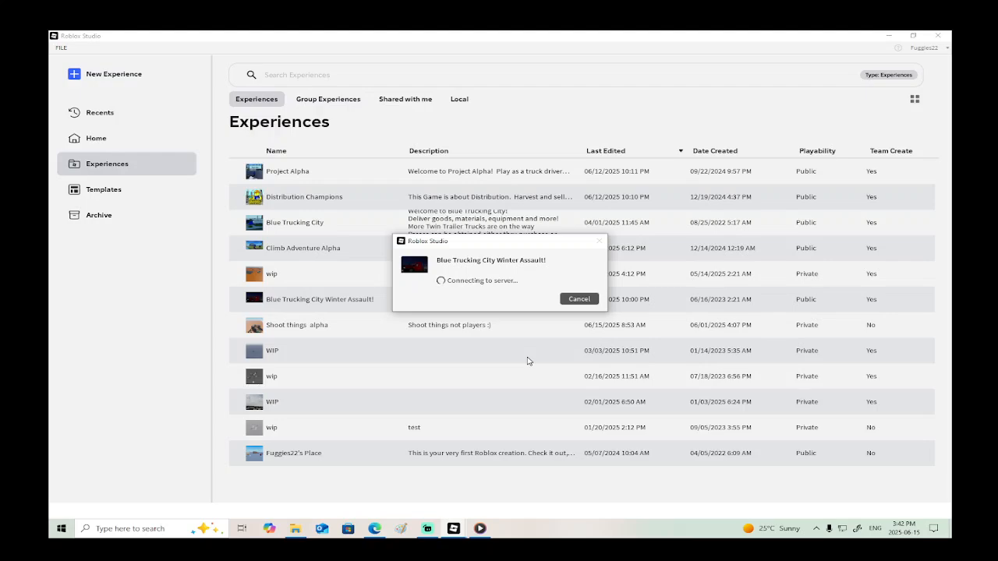
pyautogui.moveTo(453, 537)
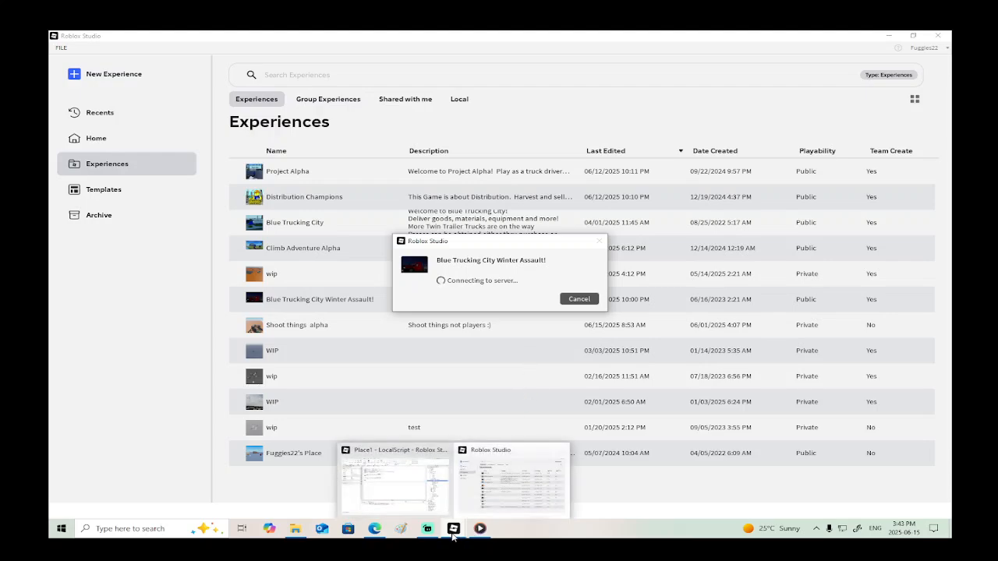
pyautogui.click(421, 480)
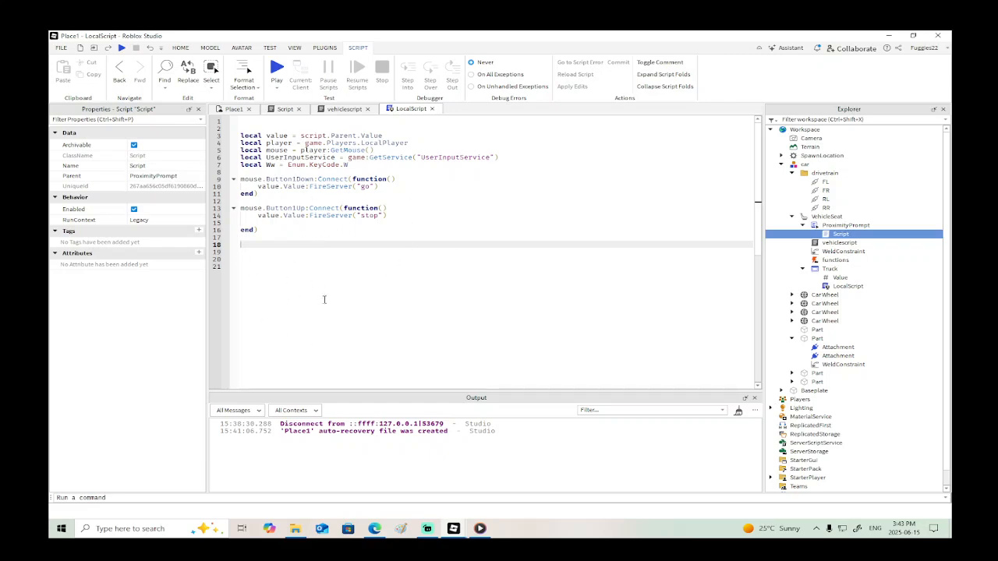
# - Review Place1's car model and the ProximityPrompt's Script, recheck the loading experience, and return to LocalScript
pyautogui.click(229, 111)
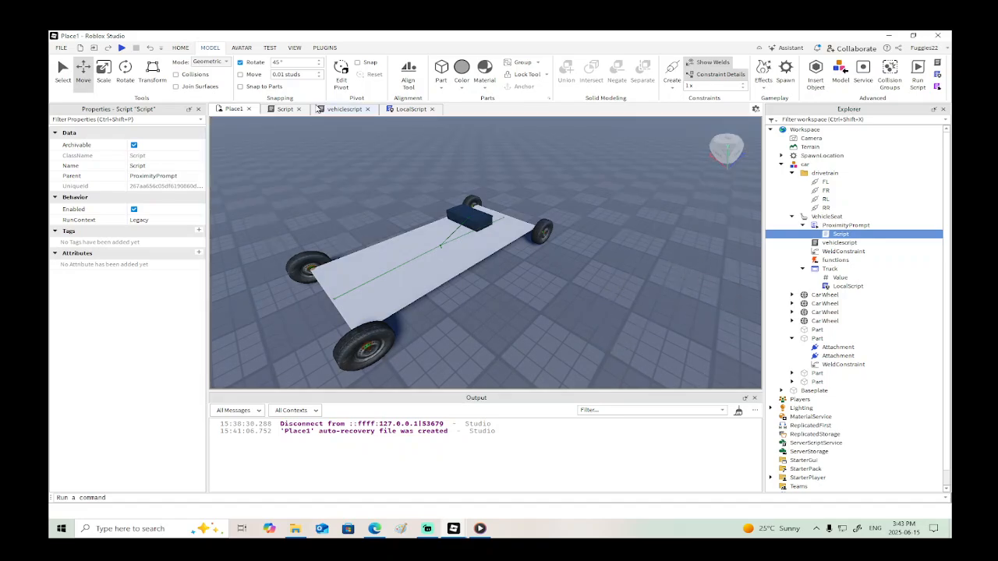
pyautogui.click(285, 111)
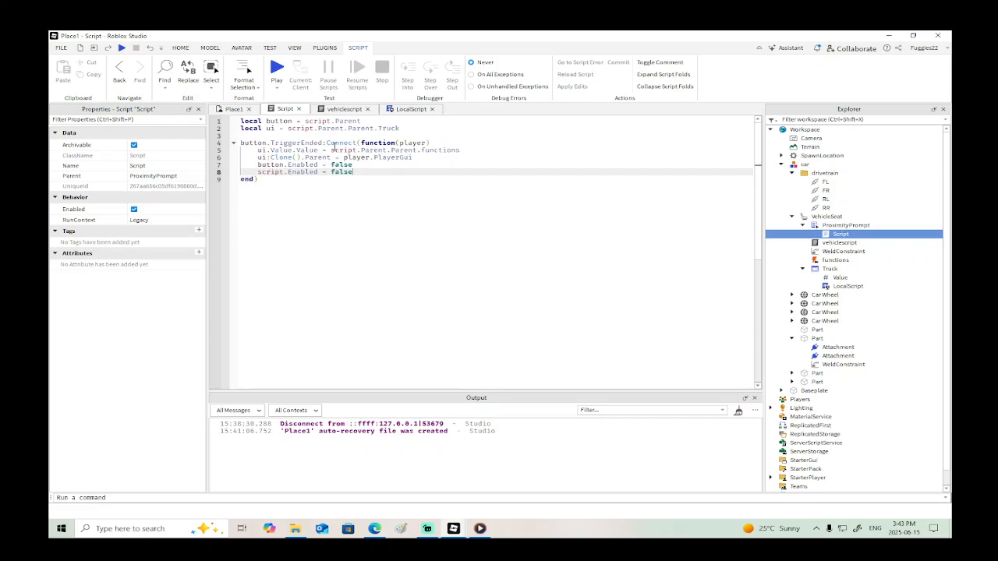
pyautogui.click(407, 110)
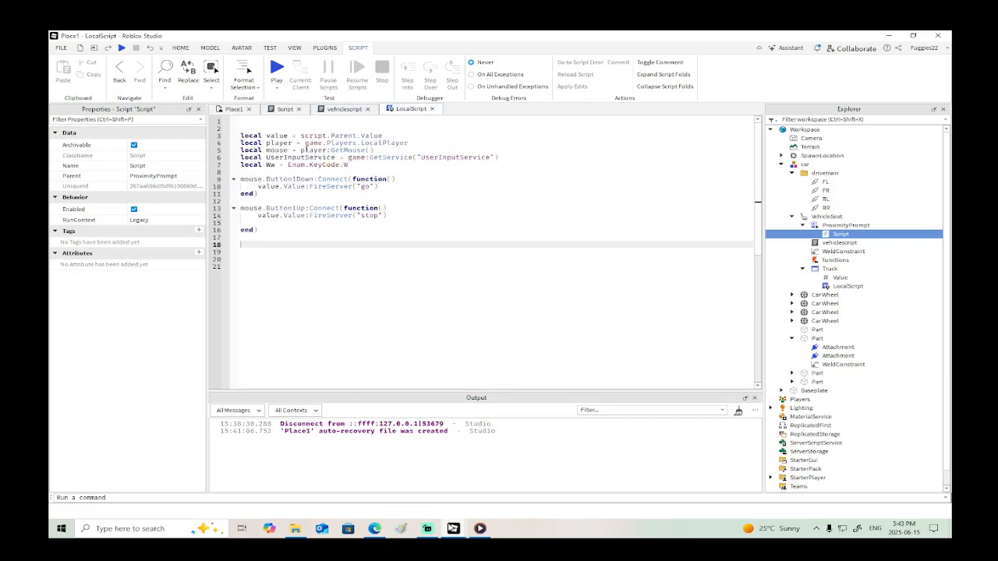
pyautogui.moveTo(454, 524)
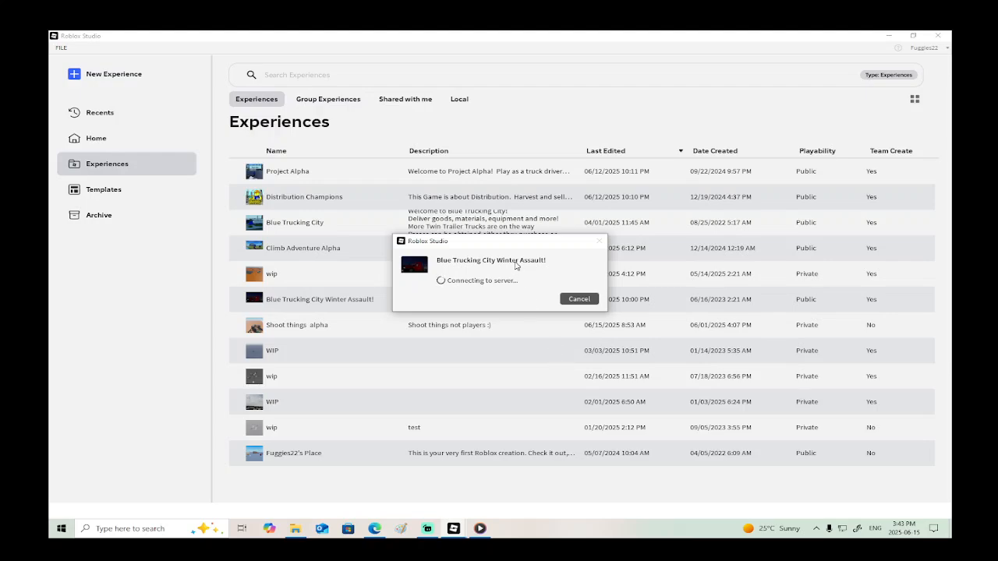
pyautogui.moveTo(454, 530)
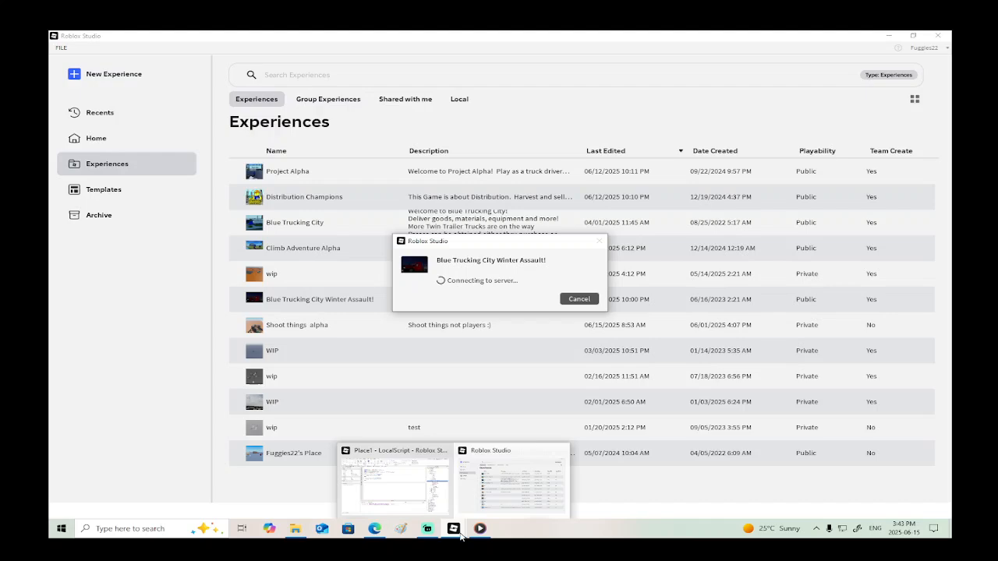
pyautogui.click(403, 468)
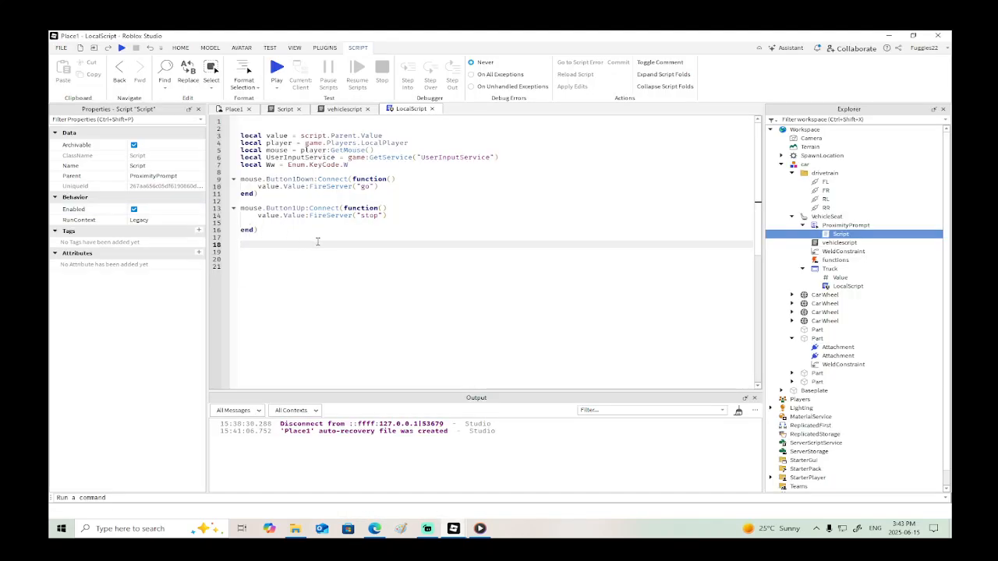
# - Open the healthbar place file from the Pictures folder
pyautogui.click(56, 47)
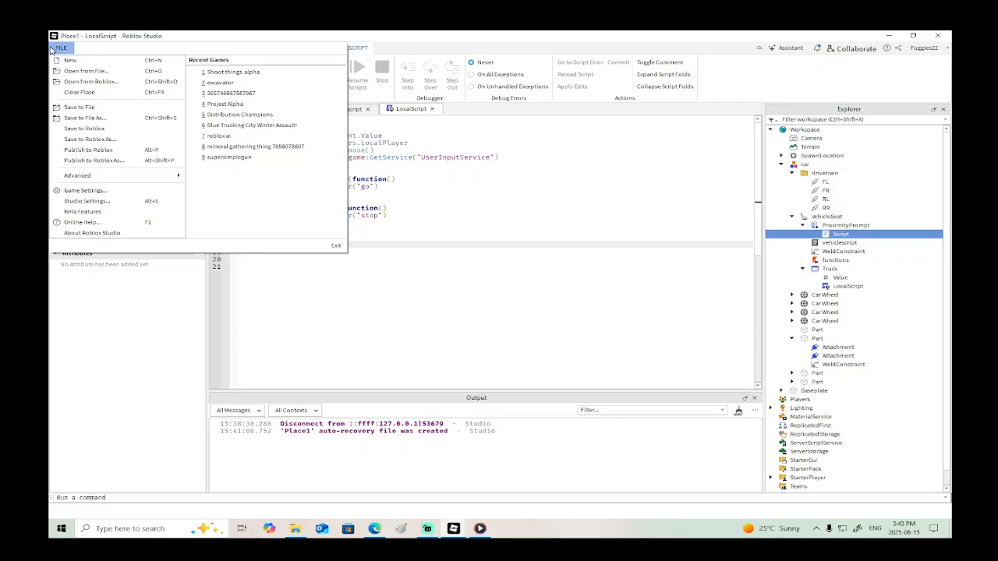
pyautogui.click(123, 73)
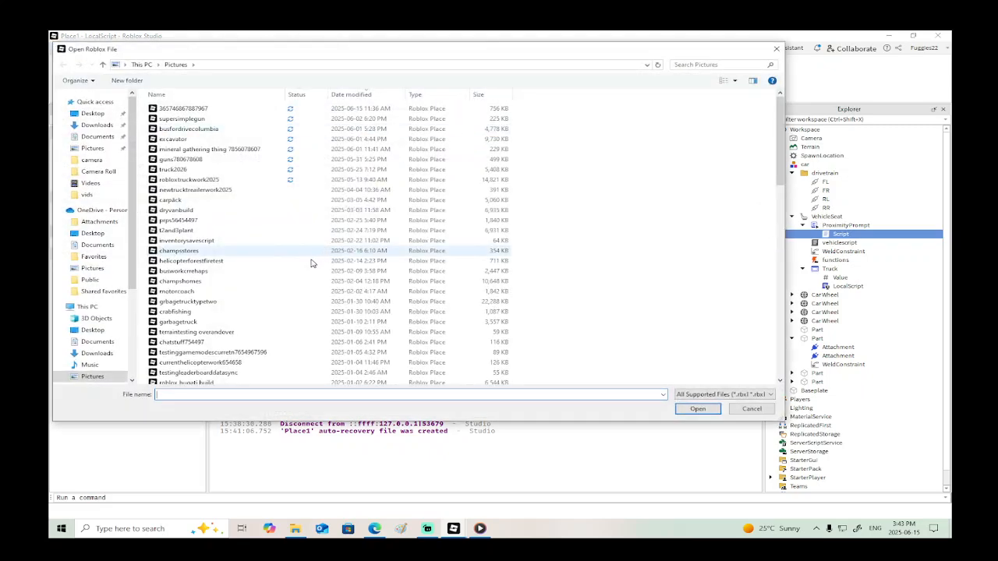
pyautogui.scroll(-3, 297, 270)
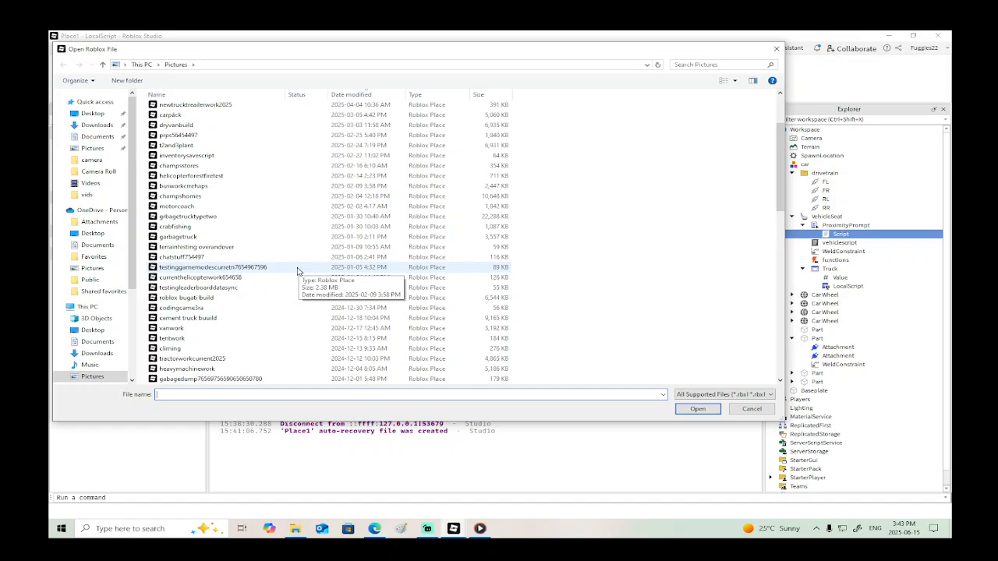
pyautogui.scroll(-4, 297, 271)
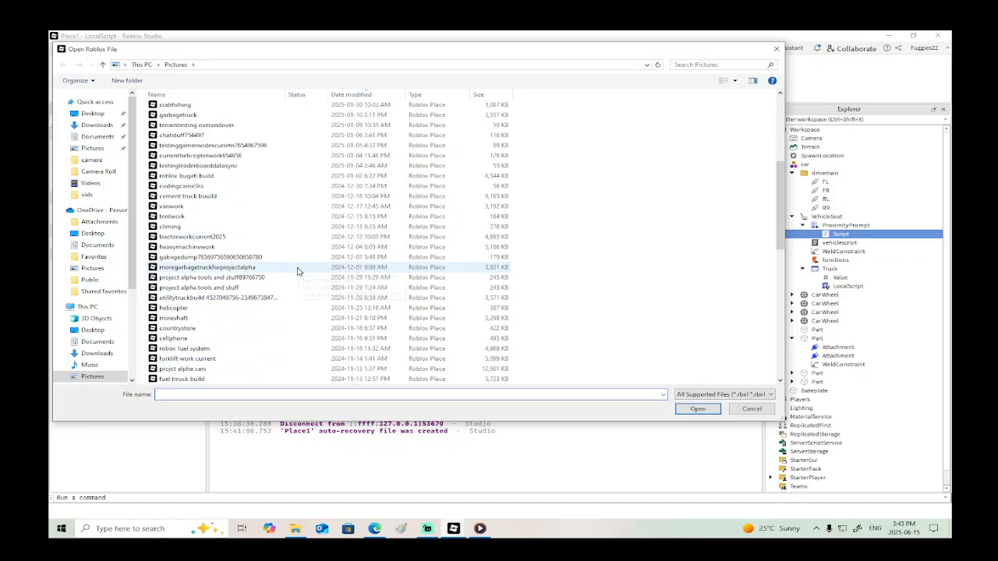
pyautogui.scroll(-4, 297, 270)
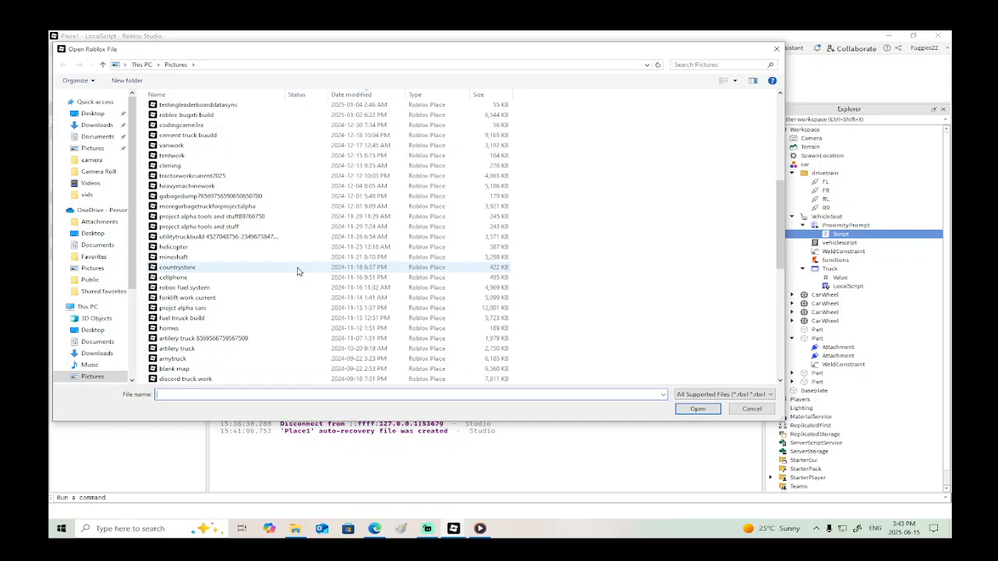
pyautogui.scroll(-2, 297, 270)
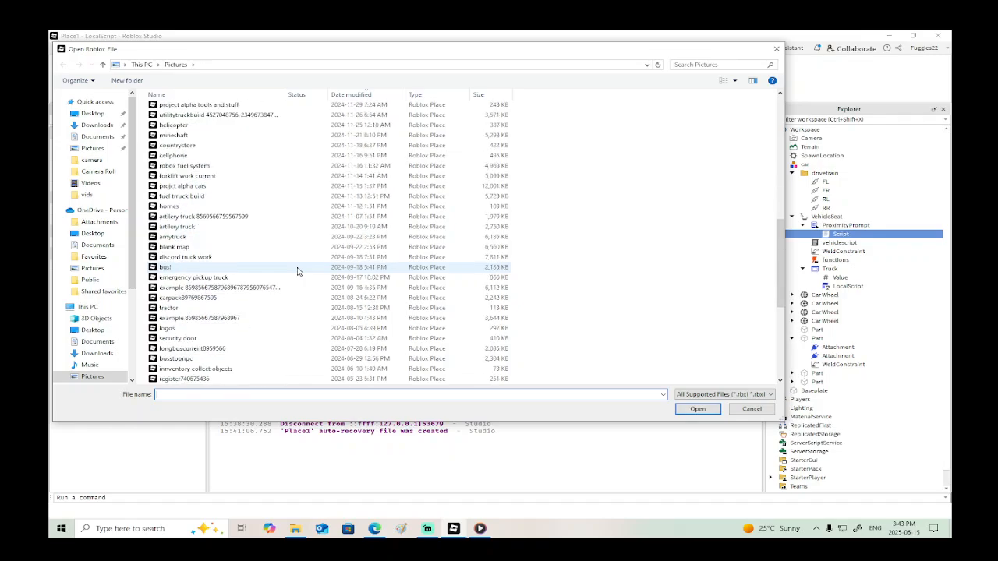
pyautogui.scroll(-2, 297, 270)
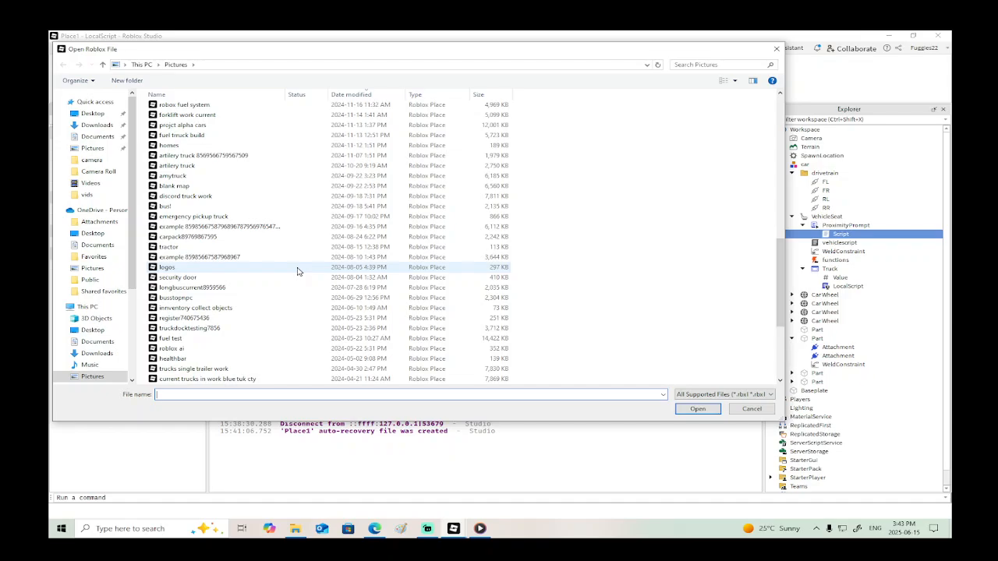
pyautogui.scroll(-2, 297, 270)
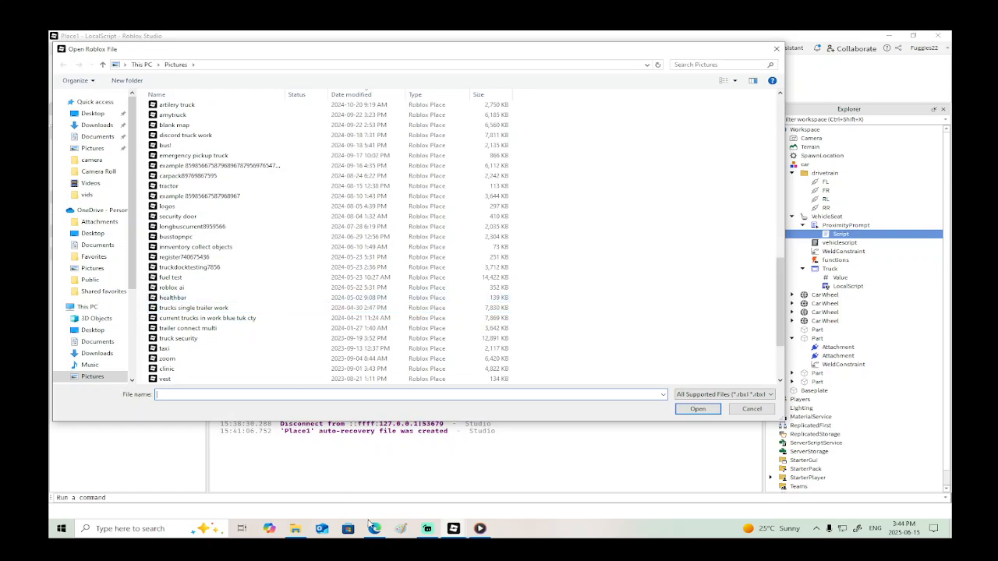
pyautogui.moveTo(453, 528)
pyautogui.click(499, 498)
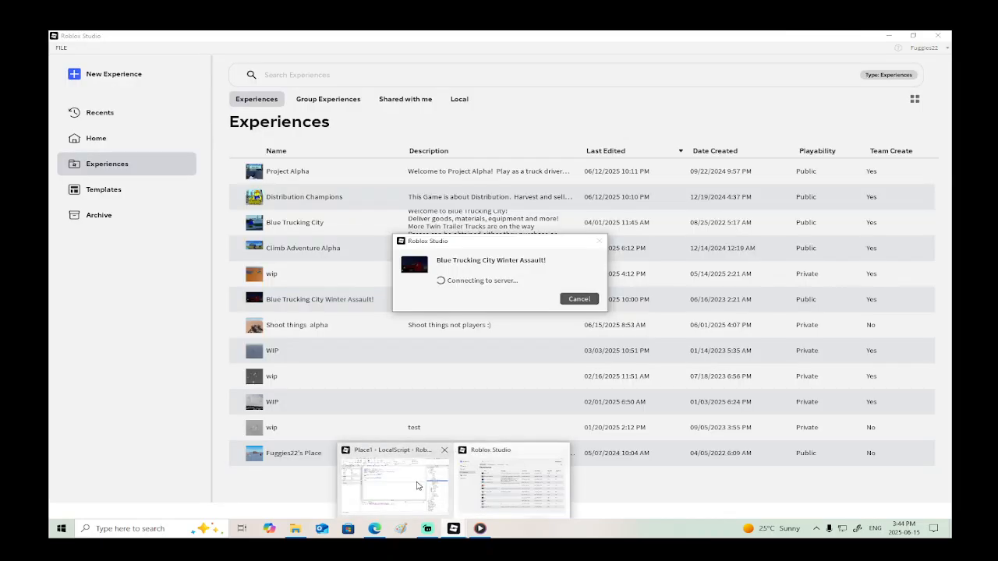
pyautogui.click(398, 466)
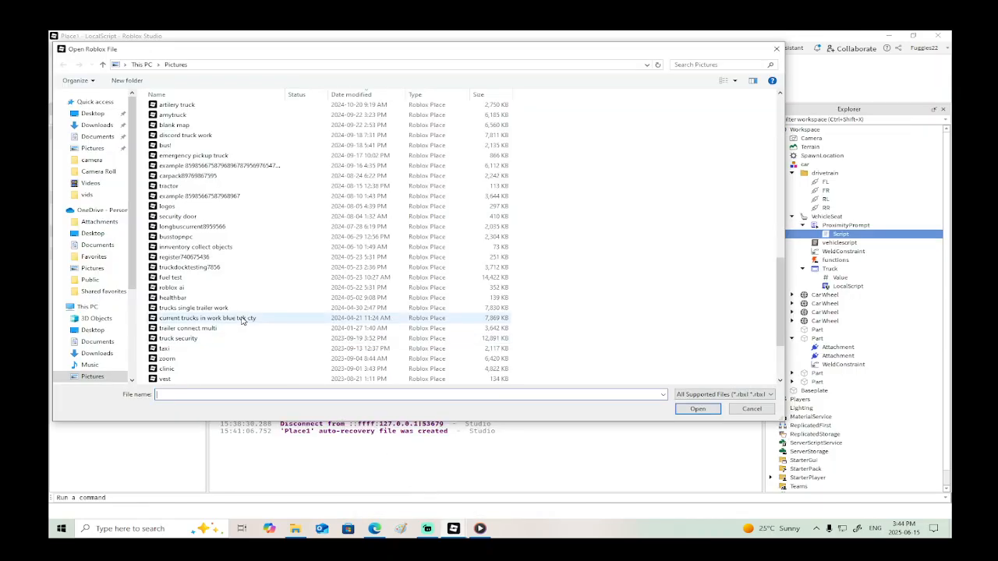
pyautogui.click(173, 297)
pyautogui.click(698, 408)
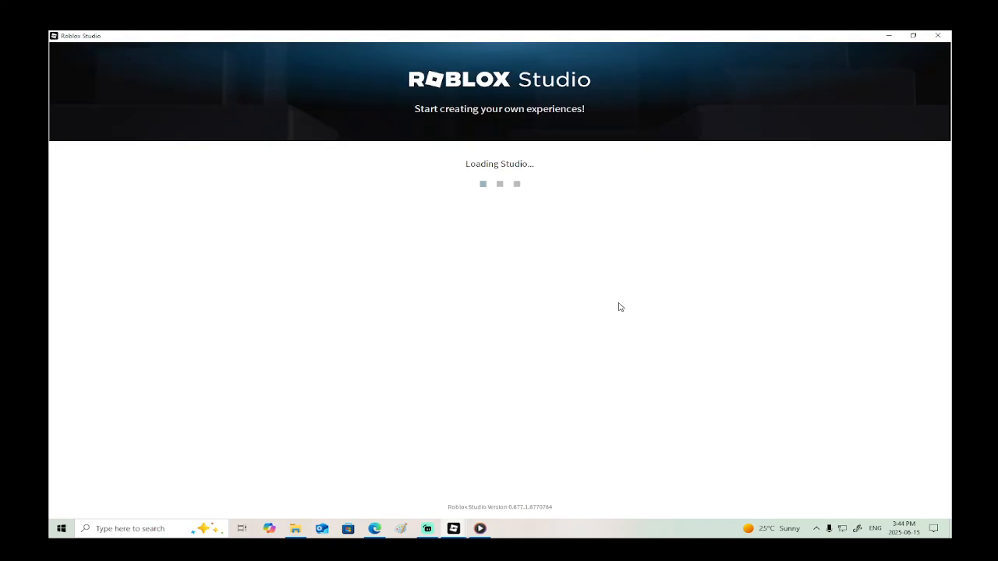
# - Cancel loading Blue Trucking City Winter Assault! and close the extra Studio windows, leaving only Place1 open
pyautogui.moveTo(454, 529)
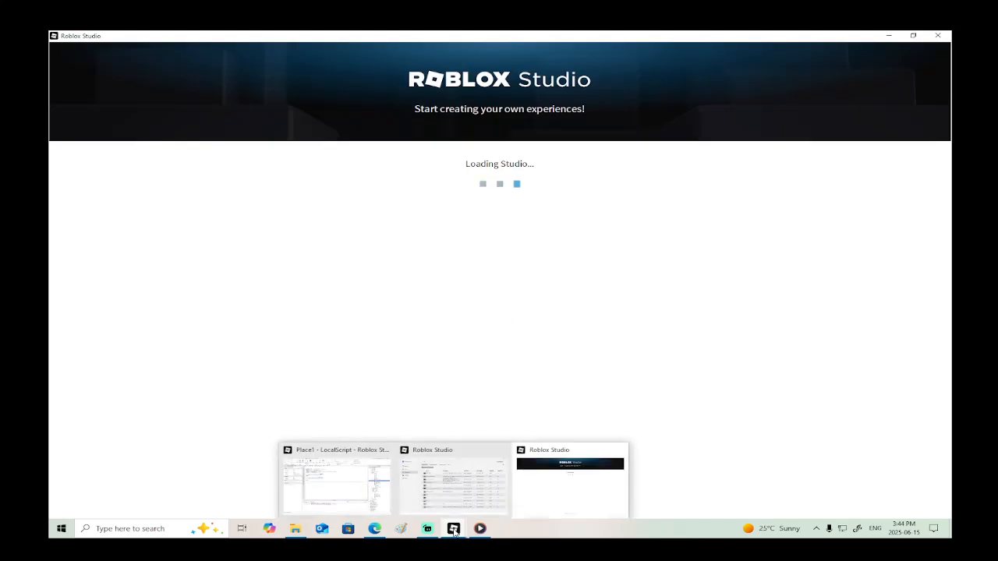
pyautogui.click(440, 496)
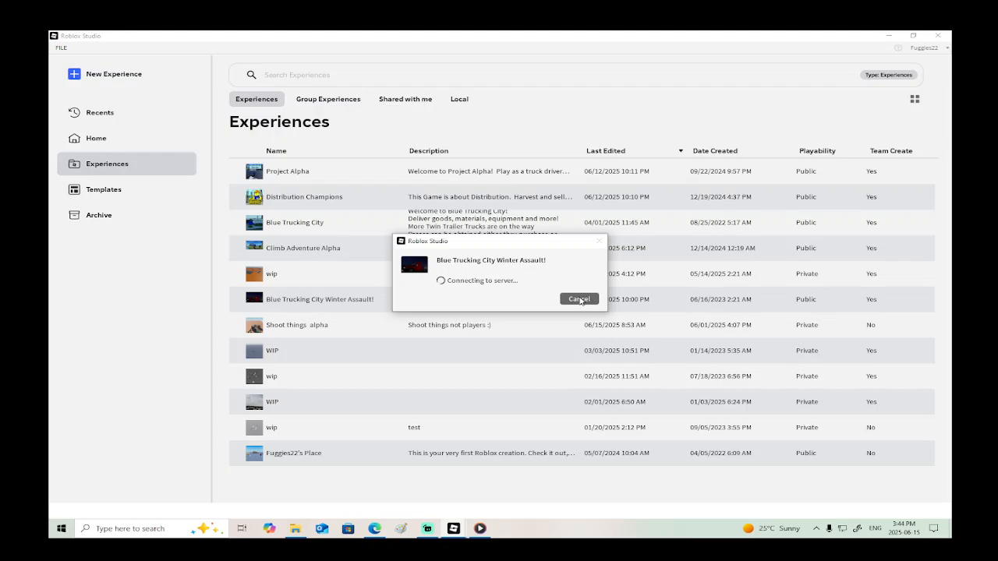
pyautogui.moveTo(454, 528)
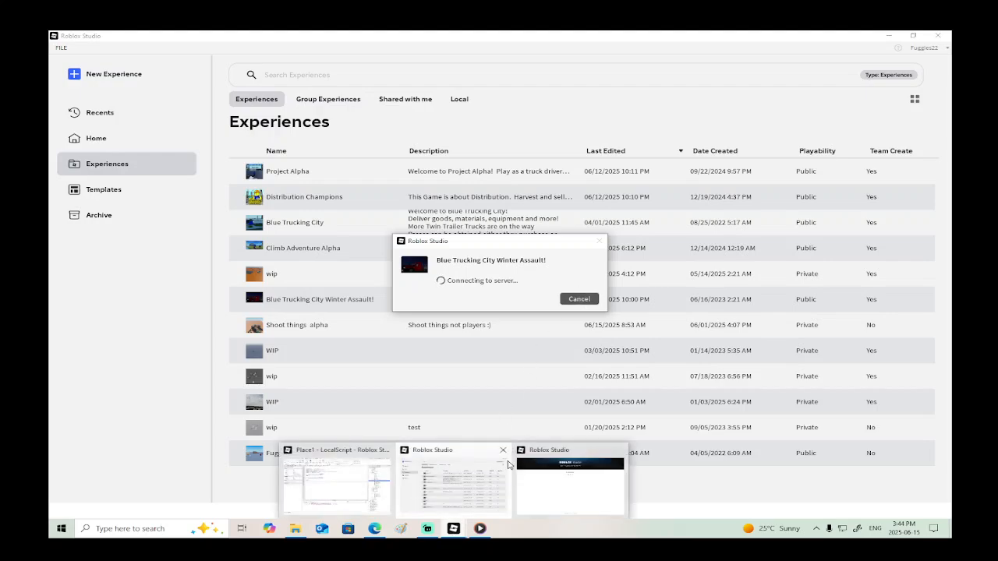
pyautogui.click(564, 484)
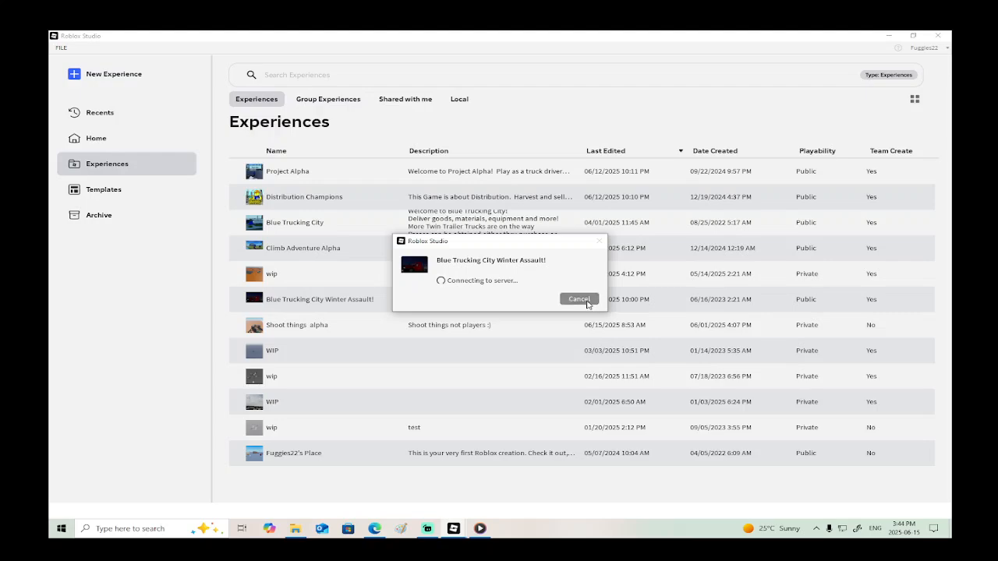
pyautogui.moveTo(452, 531)
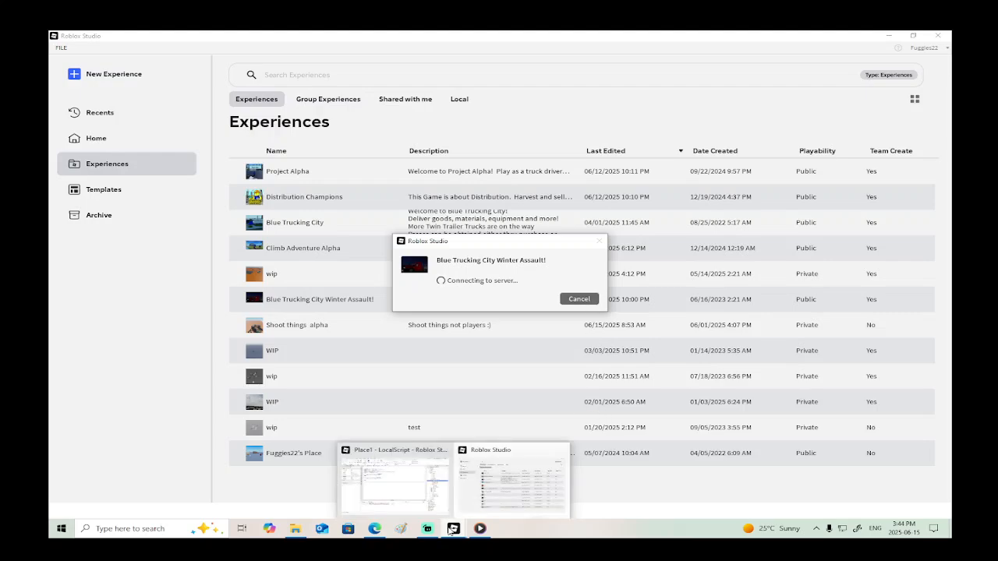
pyautogui.click(507, 468)
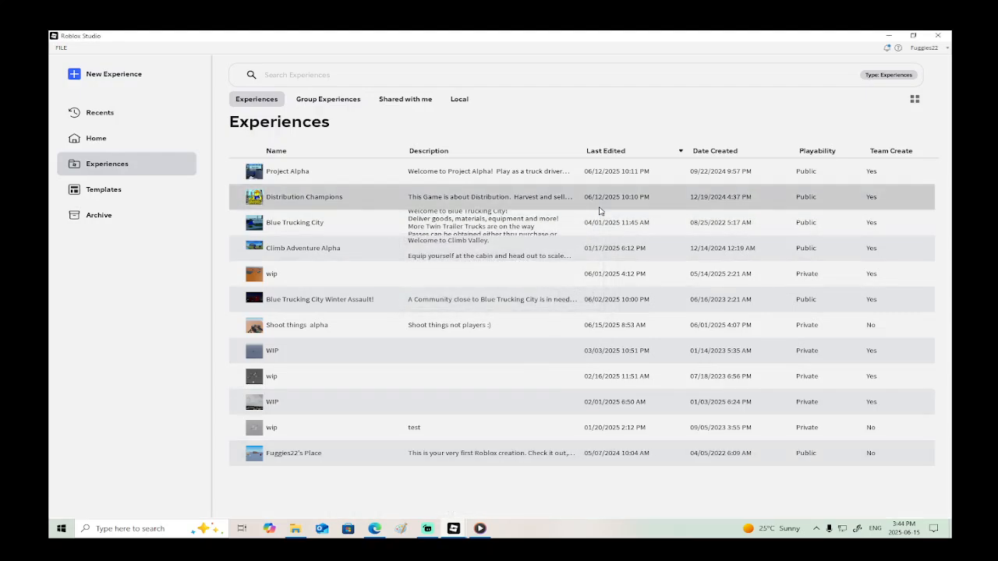
pyautogui.click(941, 36)
# - Open the healthbar place file from the Pictures folder again
pyautogui.click(61, 48)
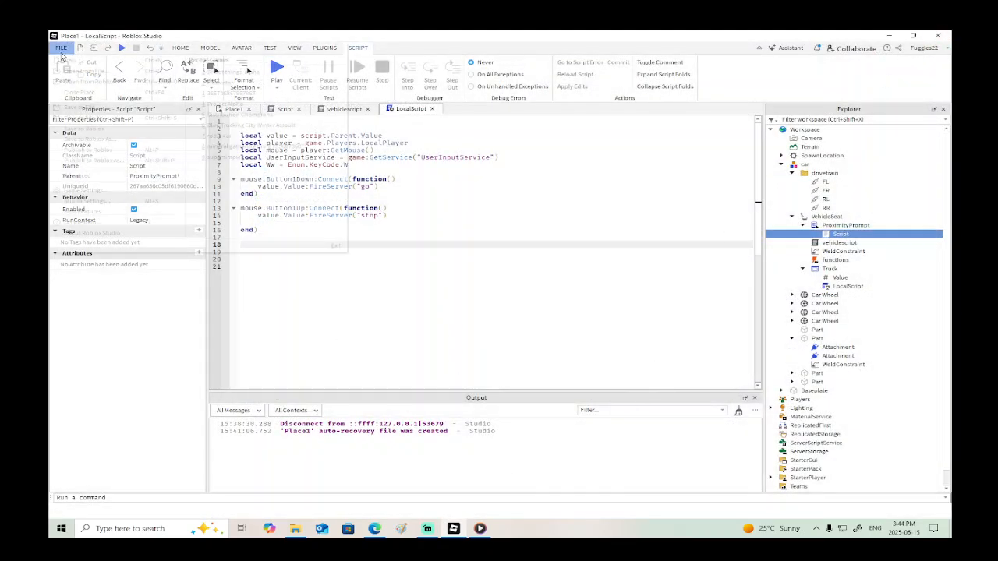
pyautogui.click(86, 71)
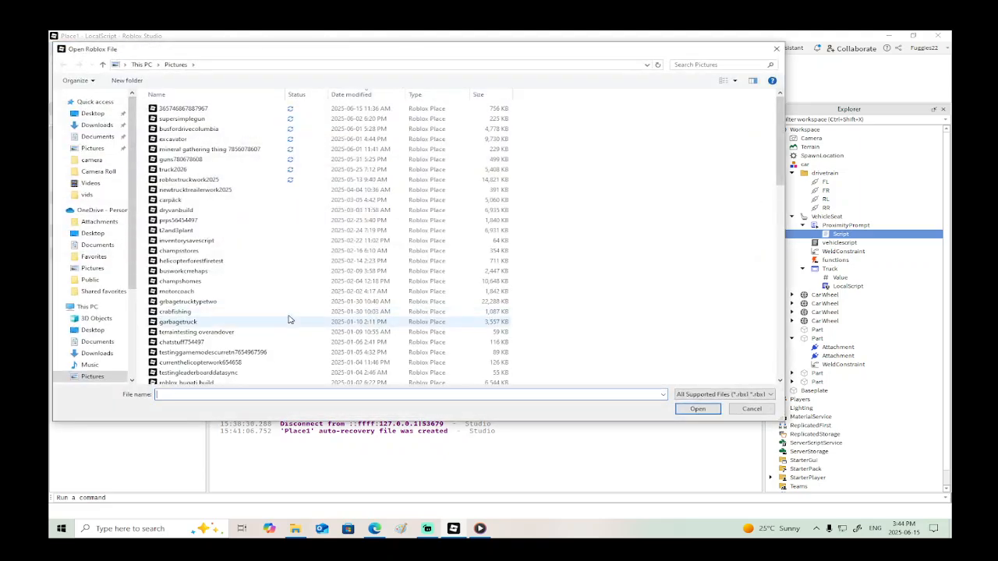
pyautogui.scroll(-5, 246, 292)
pyautogui.scroll(-5, 214, 304)
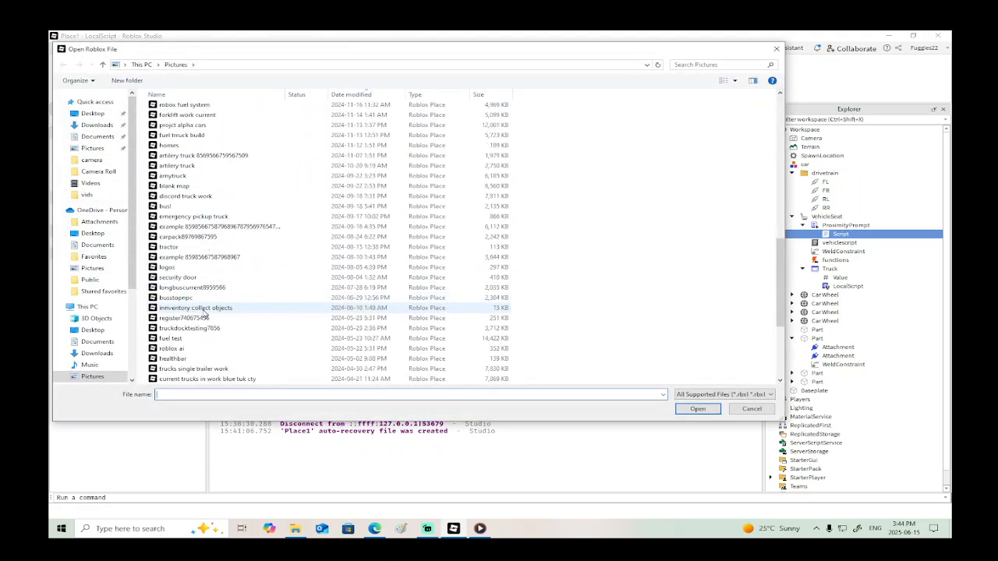
pyautogui.scroll(-4, 203, 312)
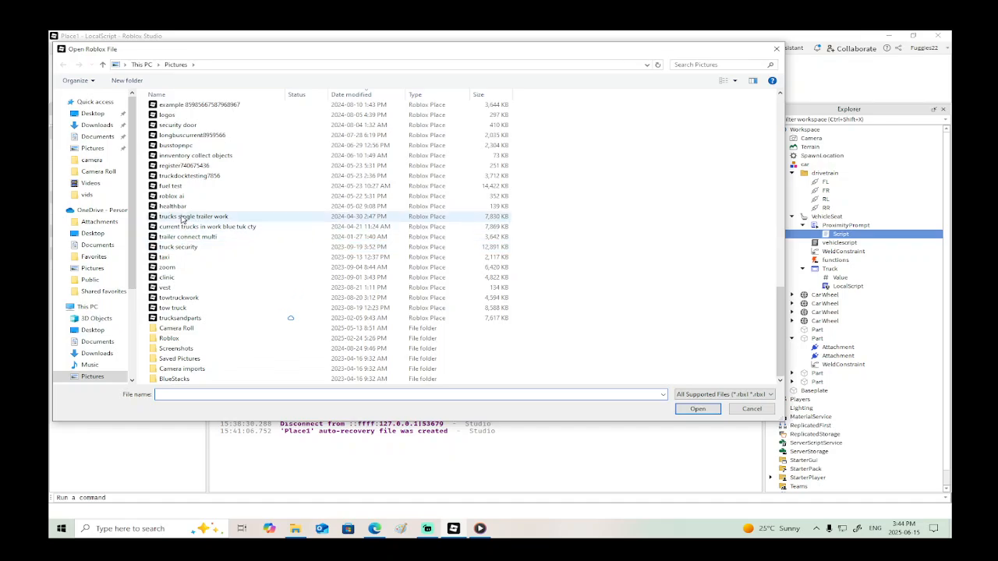
pyautogui.click(179, 207)
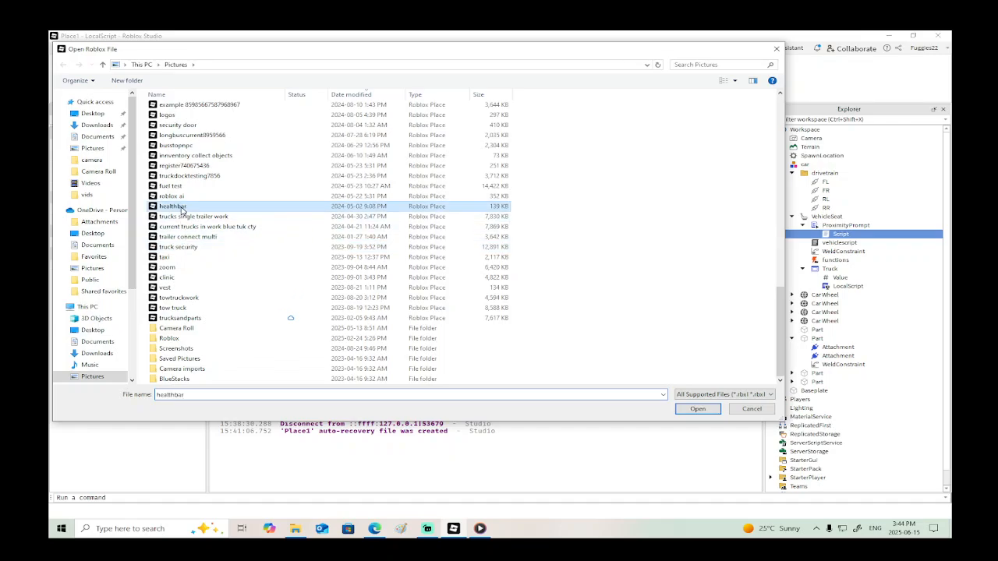
pyautogui.click(688, 409)
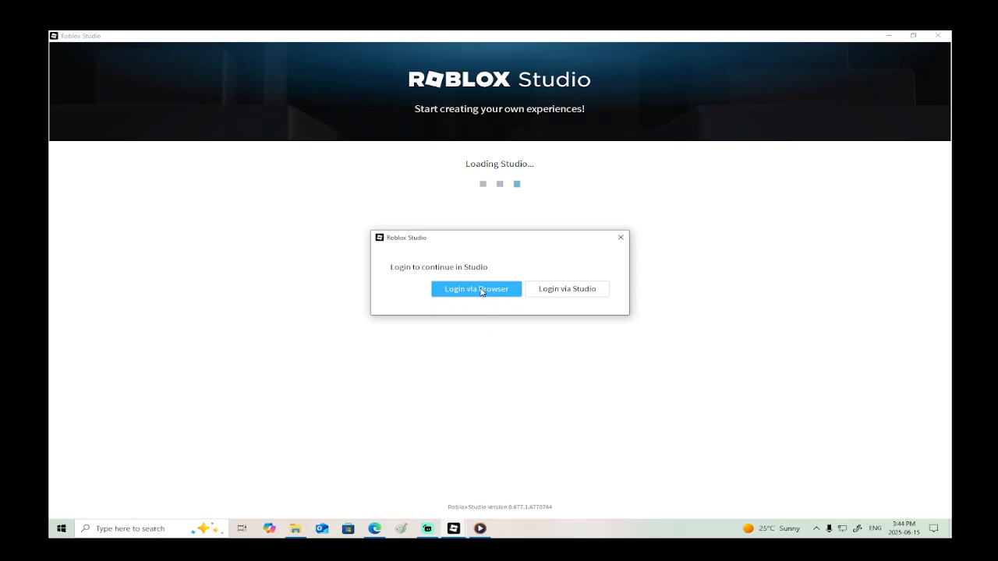
# - Choose to log in via Studio and bring the Roblox login window to the front
pyautogui.click(550, 294)
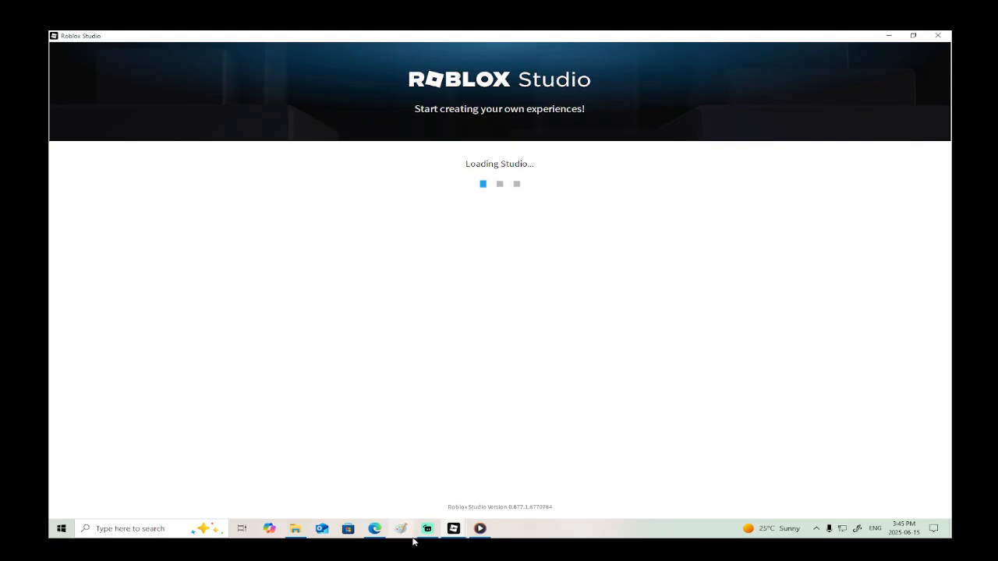
pyautogui.moveTo(463, 532)
pyautogui.click(388, 476)
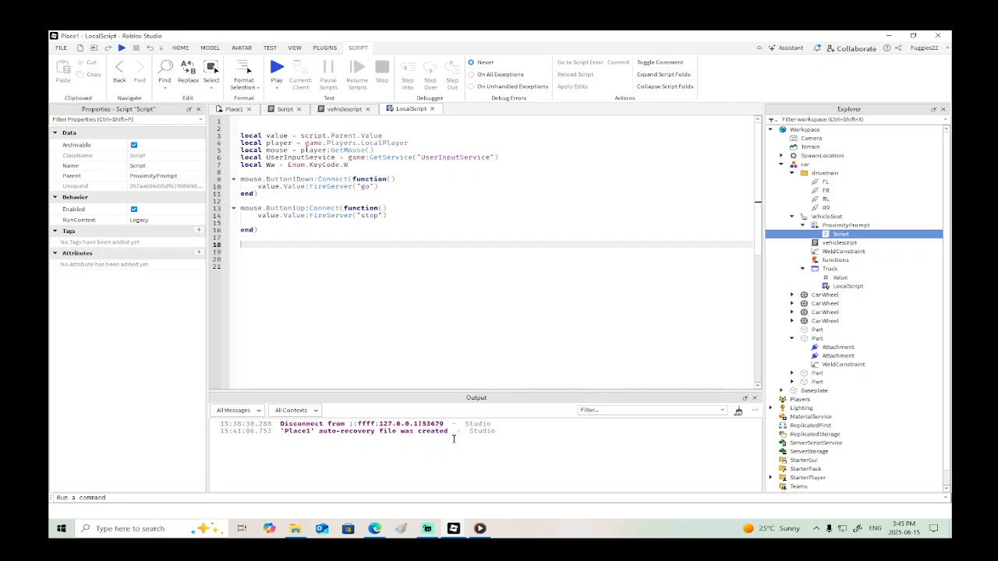
pyautogui.moveTo(465, 531)
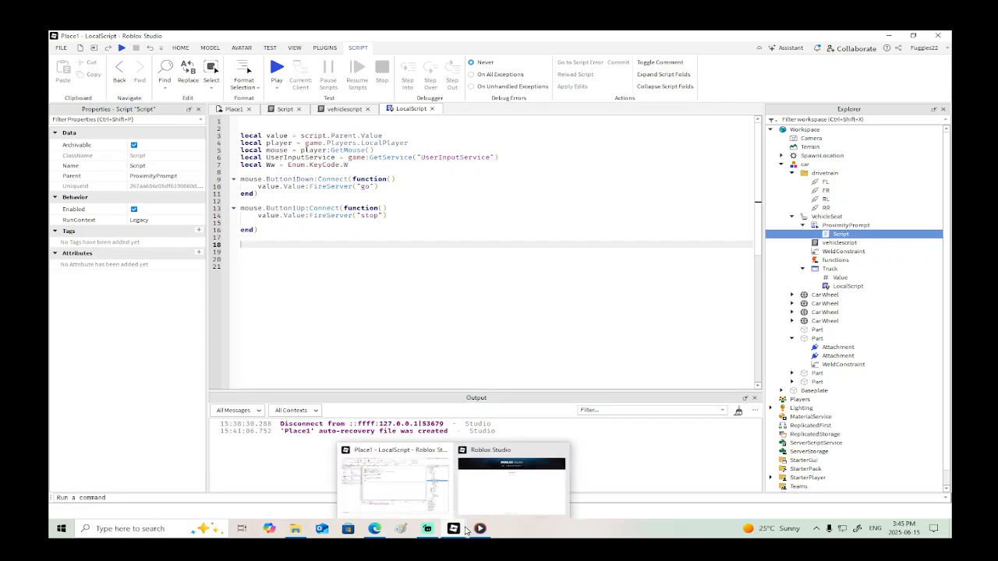
pyautogui.click(485, 477)
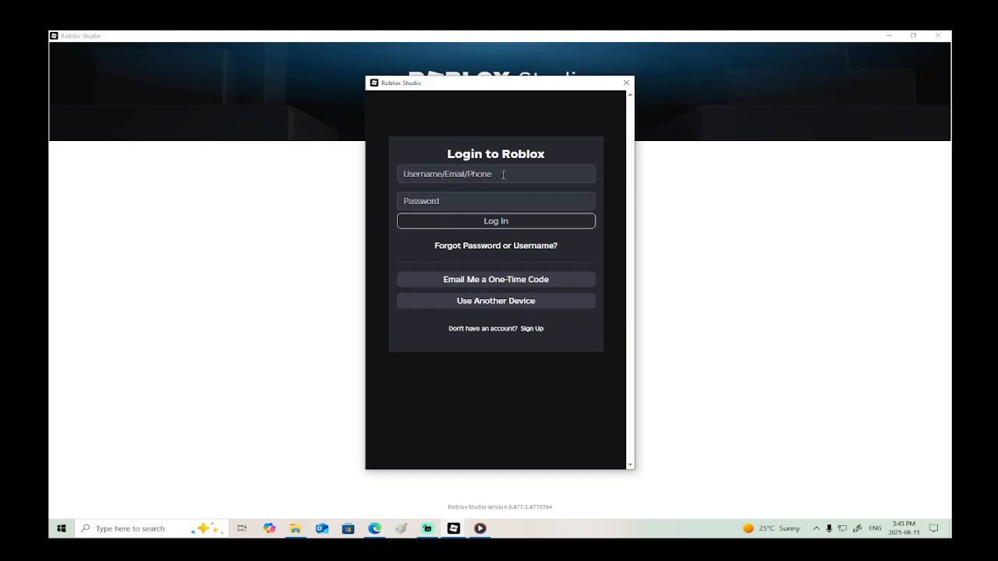
# - Enter the account's username in the Roblox login form
pyautogui.click(457, 174)
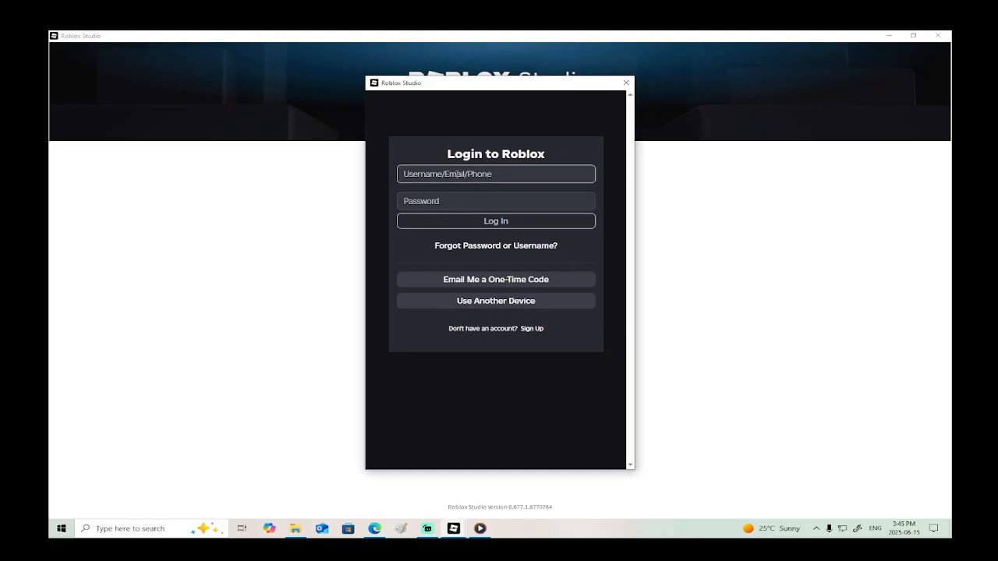
pyautogui.write('fugl')
pyautogui.press('BackSpace')
pyautogui.press('BackSpace')
pyautogui.press('BackSpace')
pyautogui.press('BackSpace')
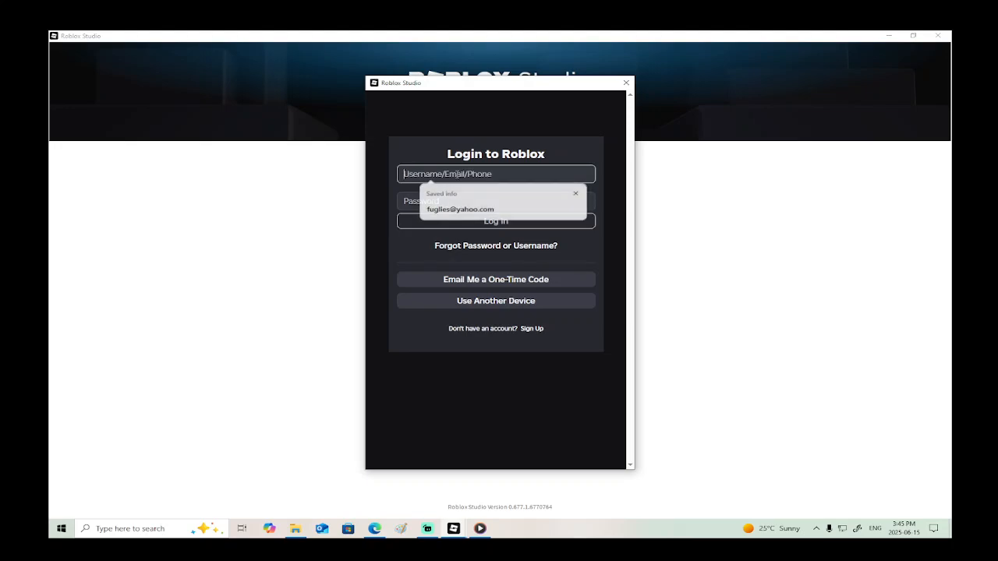
pyautogui.write('fuggies22')
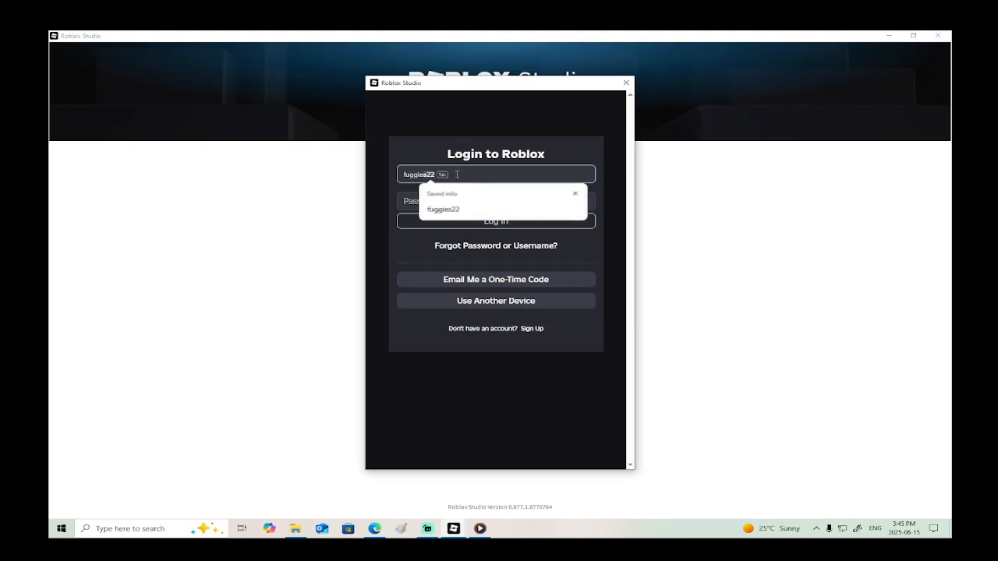
# - Enter the account password and submit the Roblox login
pyautogui.click(451, 202)
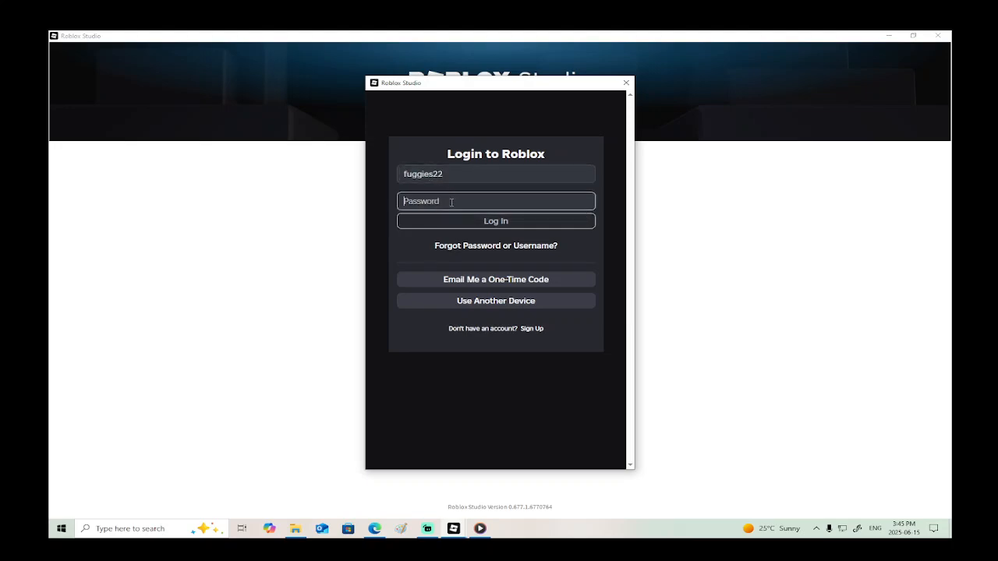
pyautogui.write('••••••••')
pyautogui.press('Return')
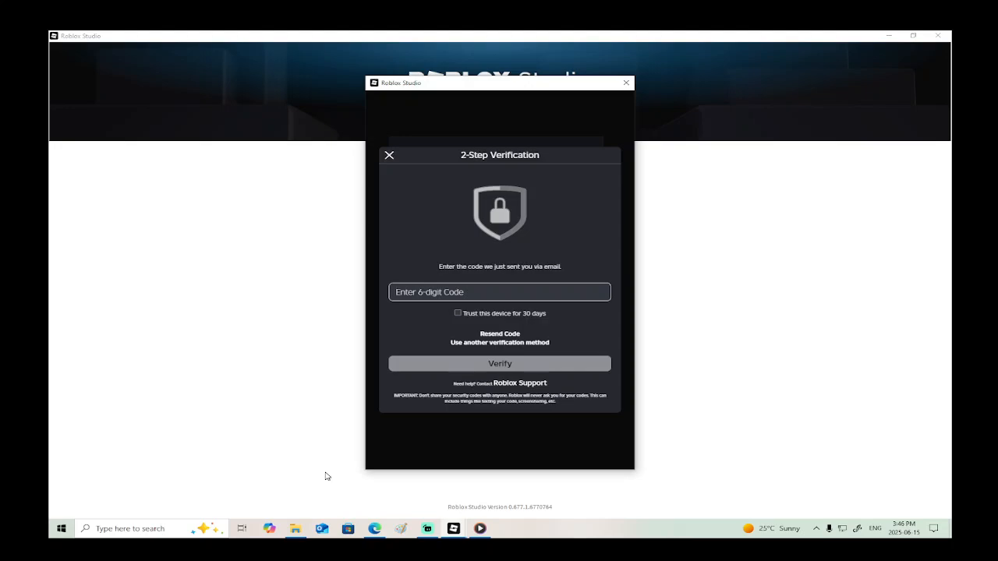
# - Enter the emailed 6-digit verification code and verify the login
pyautogui.click(450, 293)
pyautogui.write('******')
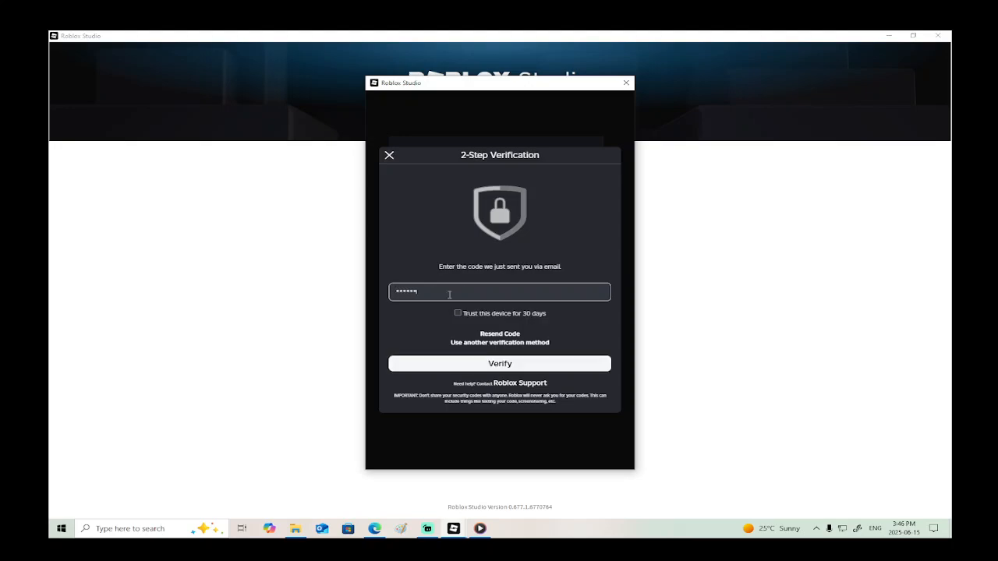
pyautogui.click(493, 363)
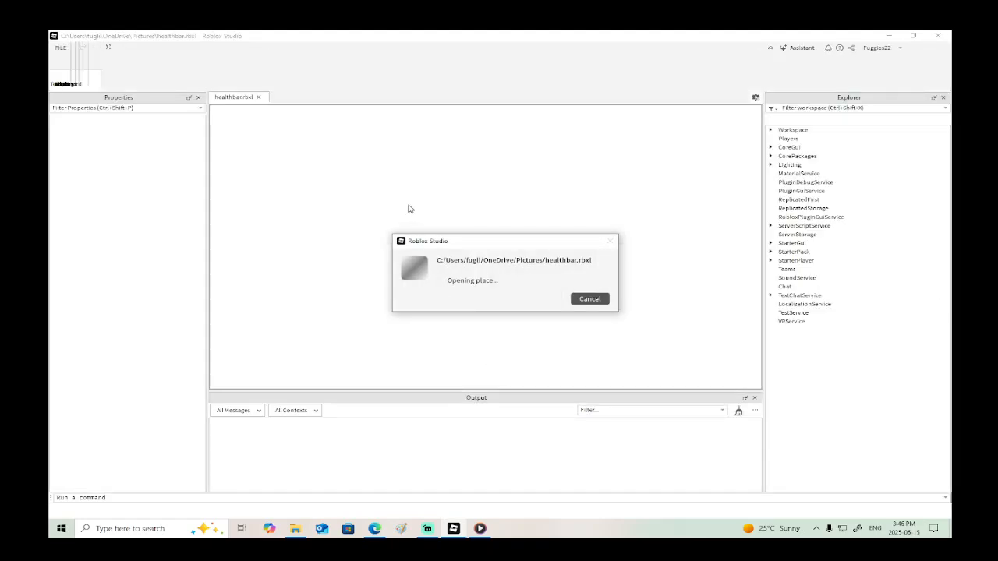
# - Open the LocalScript inside the nested inner Frame of StarterGui's rungui in the healthbar place
pyautogui.scroll(-7, 648, 294)
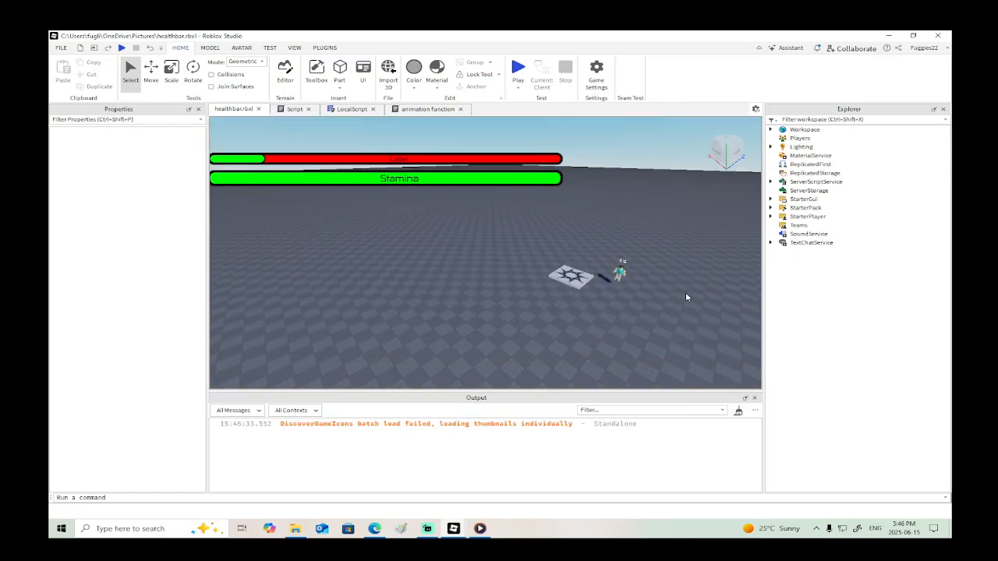
pyautogui.click(771, 199)
pyautogui.click(781, 216)
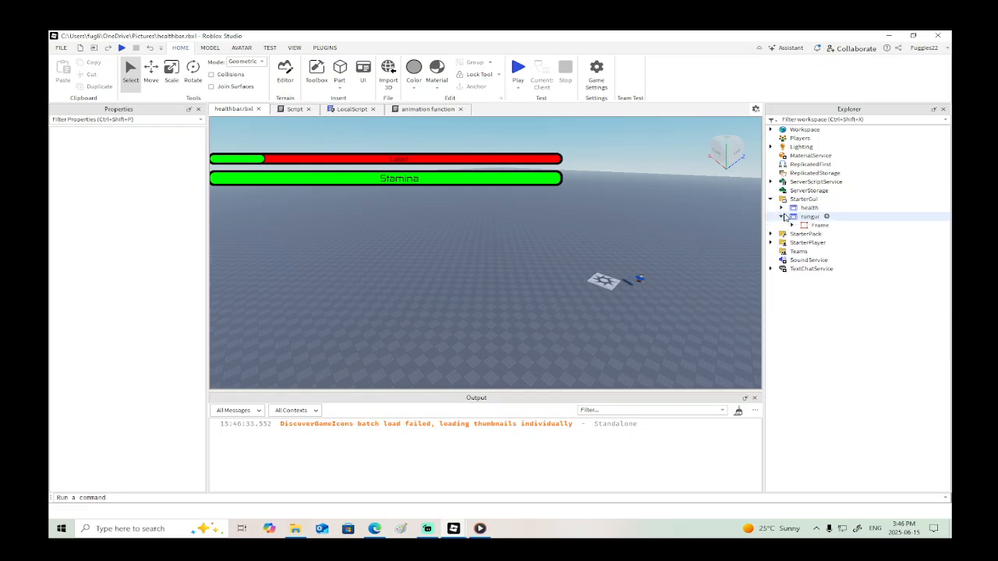
pyautogui.click(792, 225)
pyautogui.click(803, 251)
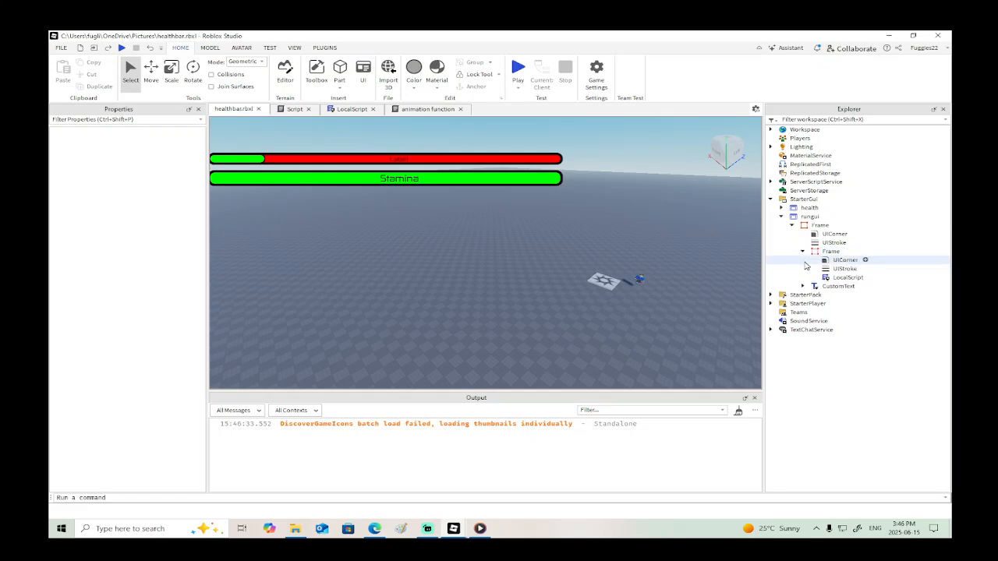
pyautogui.doubleClick(844, 278)
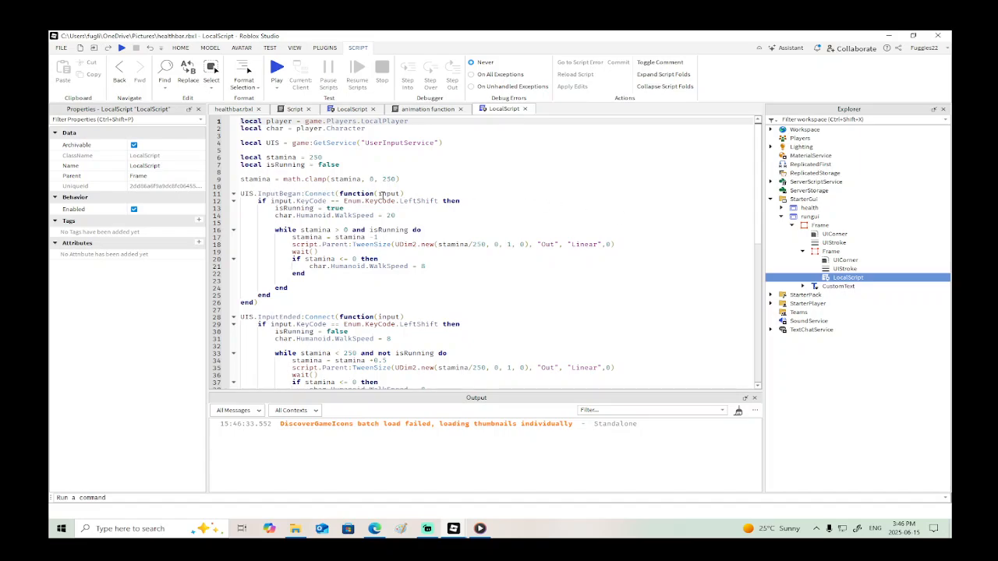
# - Copy healthbar's UIS.InputBegan connection line and its LeftShift if line into Place1's LocalScript, below the mouse.Button1Up handler
pyautogui.click(409, 193)
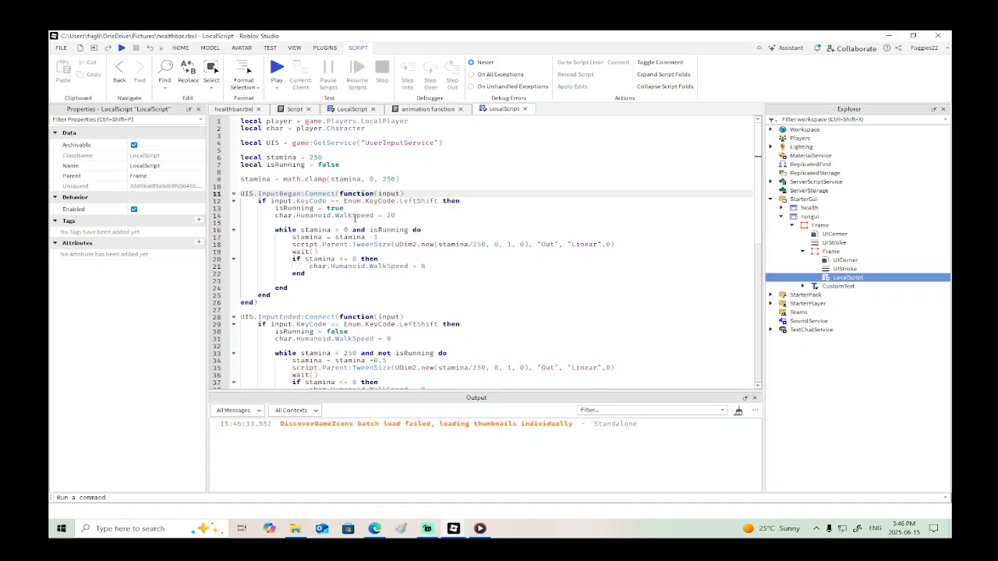
pyautogui.moveTo(460, 200); pyautogui.dragTo(240, 194)
pyautogui.hotkey('ctrl', 'c')
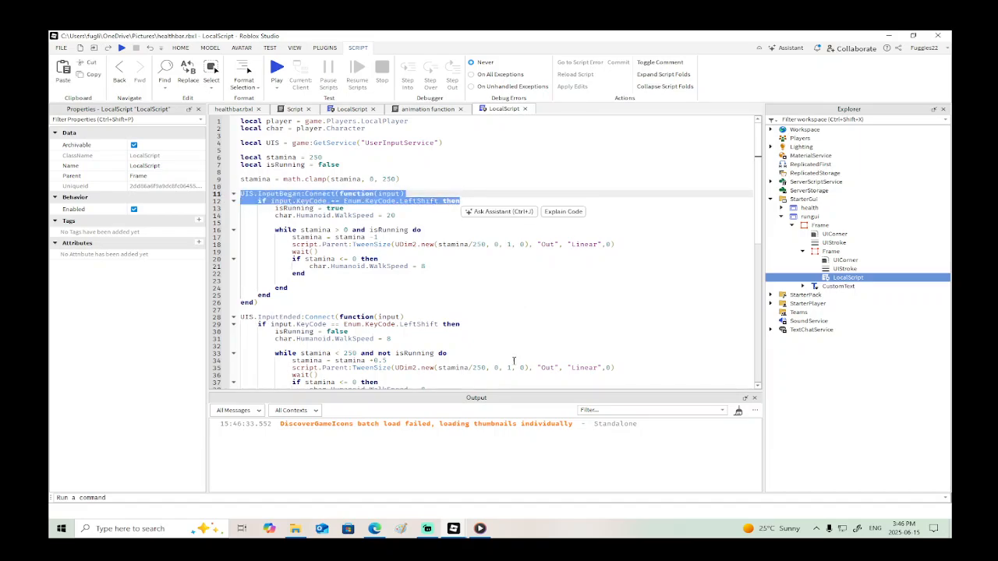
pyautogui.moveTo(445, 540)
pyautogui.click(425, 485)
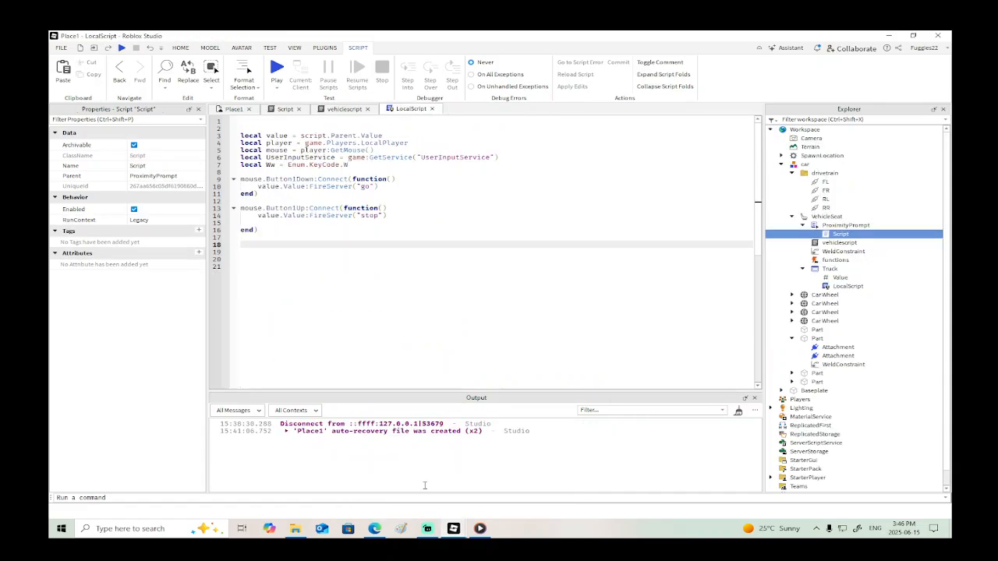
pyautogui.hotkey('ctrl', 'v')
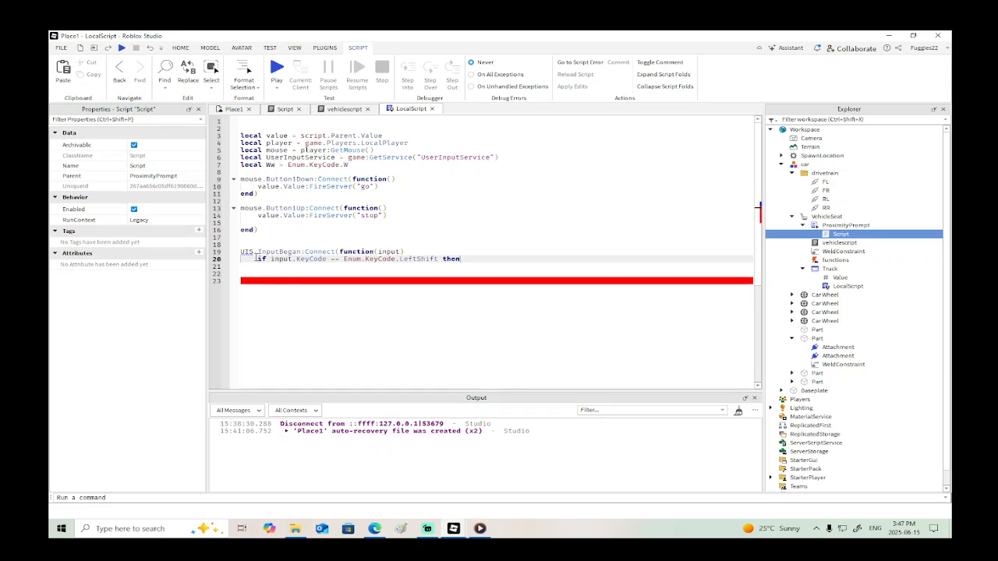
# - Rename the UserInputService variable in Place1's LocalScript declaration to UIS
pyautogui.moveTo(338, 156); pyautogui.dragTo(267, 158)
pyautogui.hotkey('ctrl', 'i')
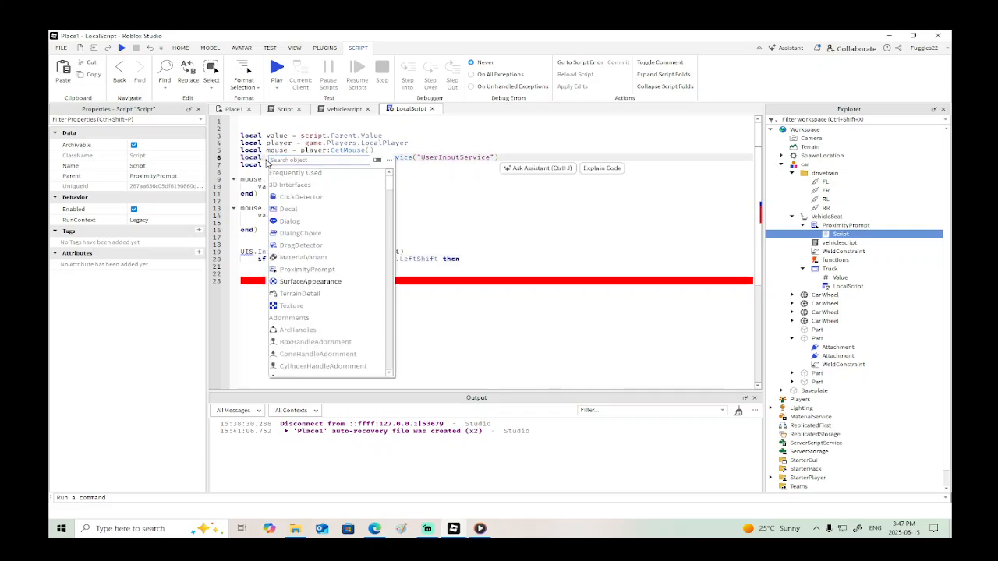
pyautogui.click(471, 225)
pyautogui.moveTo(336, 159); pyautogui.dragTo(267, 158)
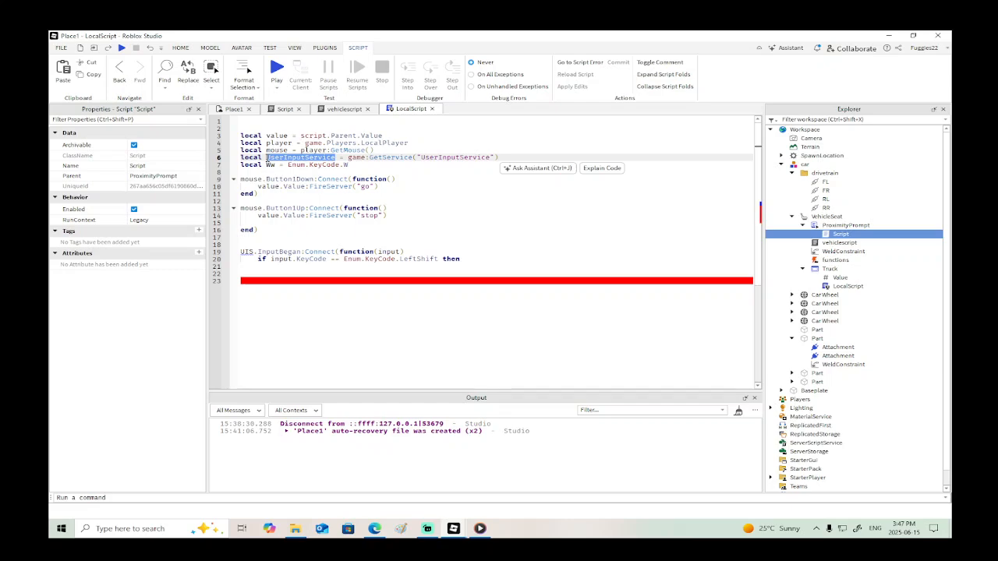
pyautogui.write('UIS')
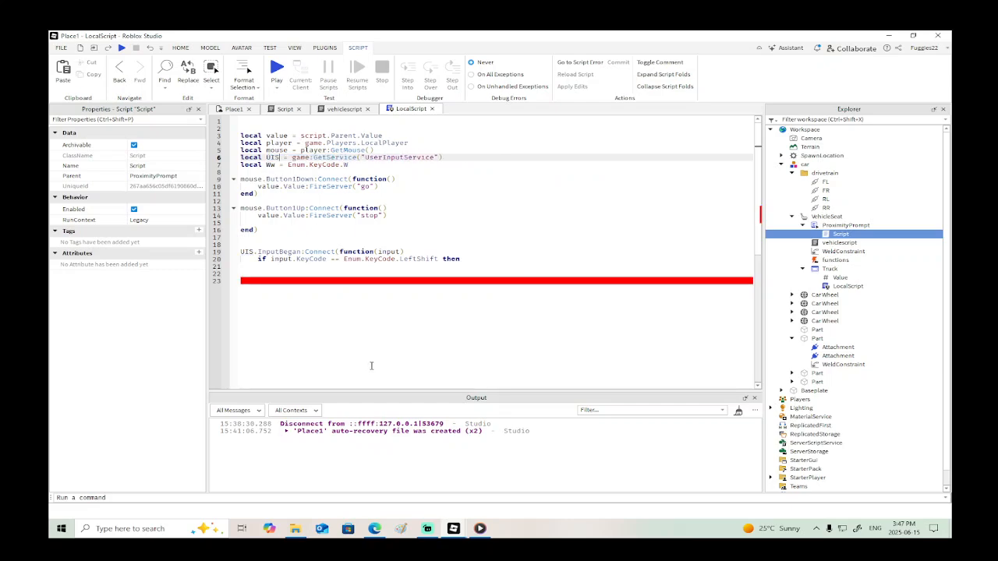
# - Copy the UIS.InputEnded connection line and its LeftShift if line from healthbar's LocalScript, and return to Place1
pyautogui.moveTo(453, 528)
pyautogui.click(538, 476)
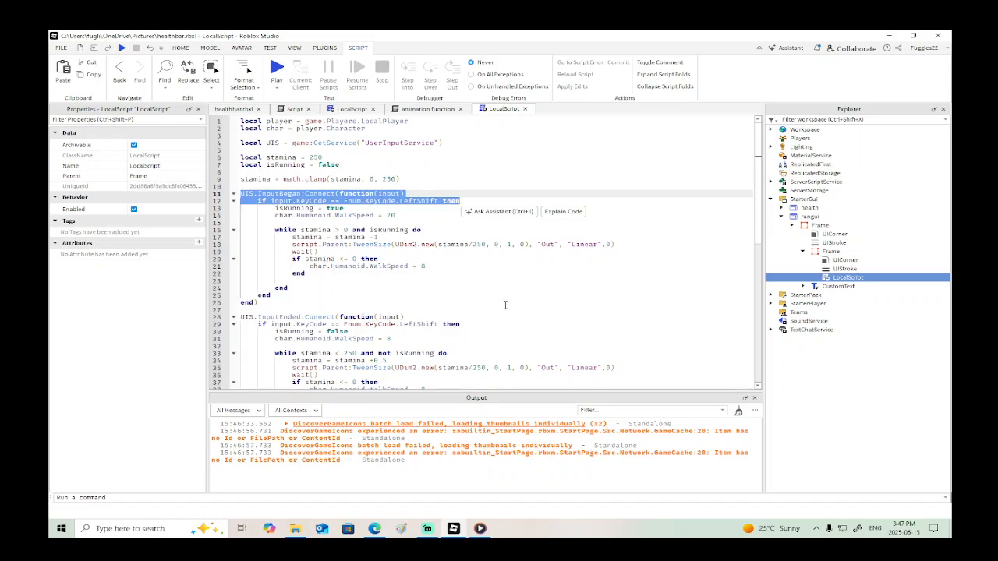
pyautogui.scroll(-3, 505, 305)
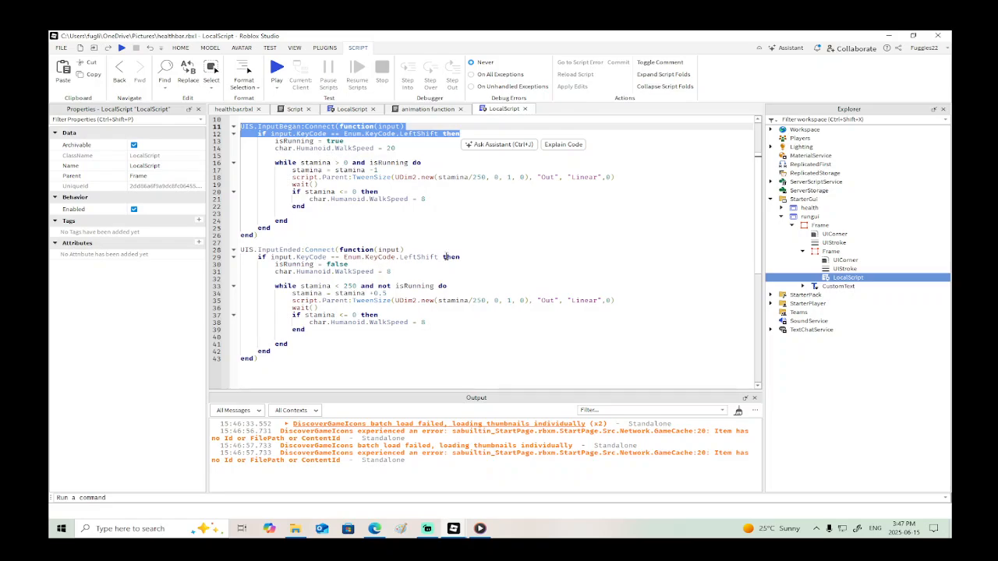
pyautogui.moveTo(462, 256); pyautogui.dragTo(240, 249)
pyautogui.hotkey('ctrl', 'c')
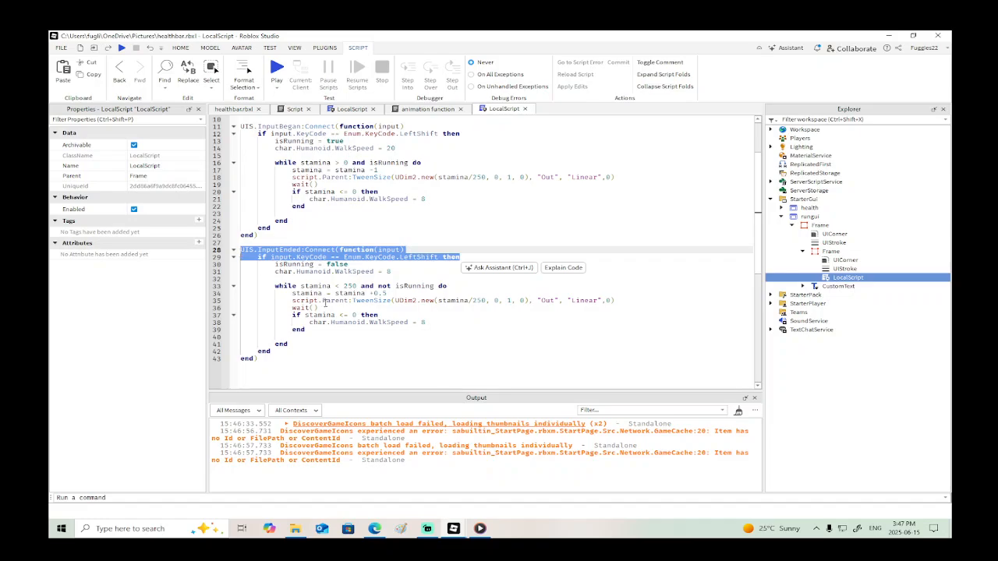
pyautogui.moveTo(455, 530)
pyautogui.click(390, 476)
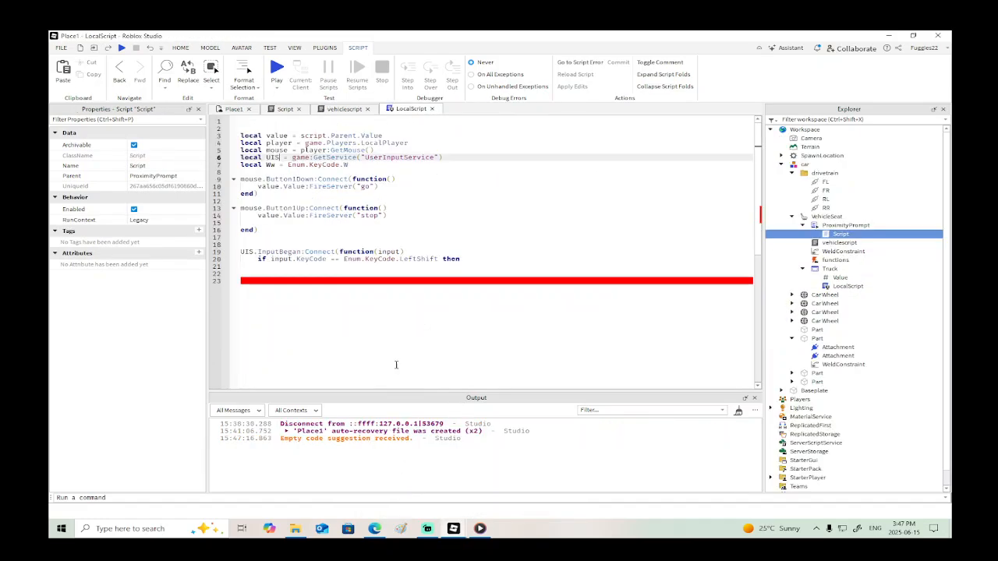
# - End the InputBegan if block in Place1's LocalScript and paste the InputEnded code below it, separated by several blank lines
pyautogui.click(340, 291)
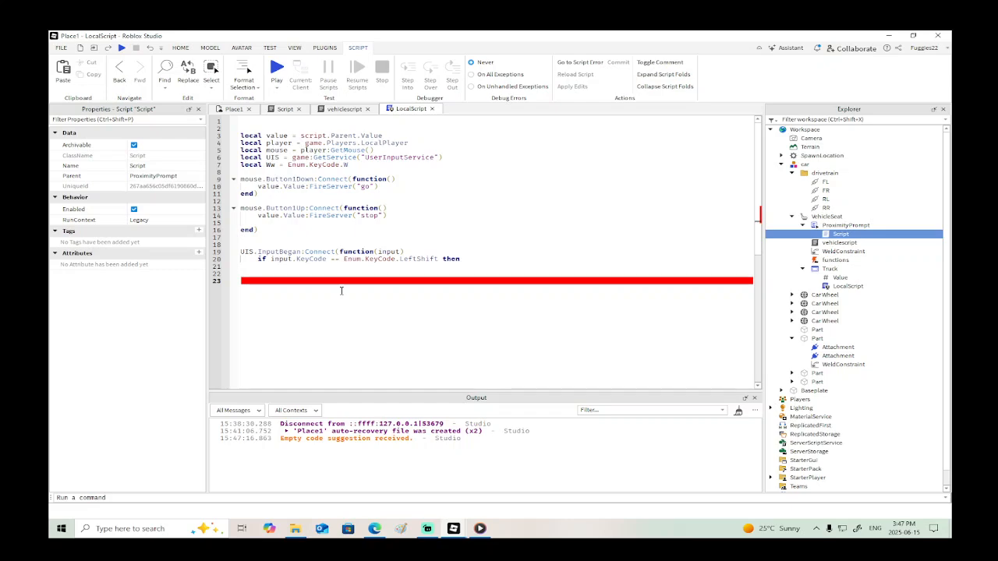
pyautogui.write('end')
pyautogui.press('Return')
pyautogui.press('Return')
pyautogui.hotkey('ctrl', 'v')
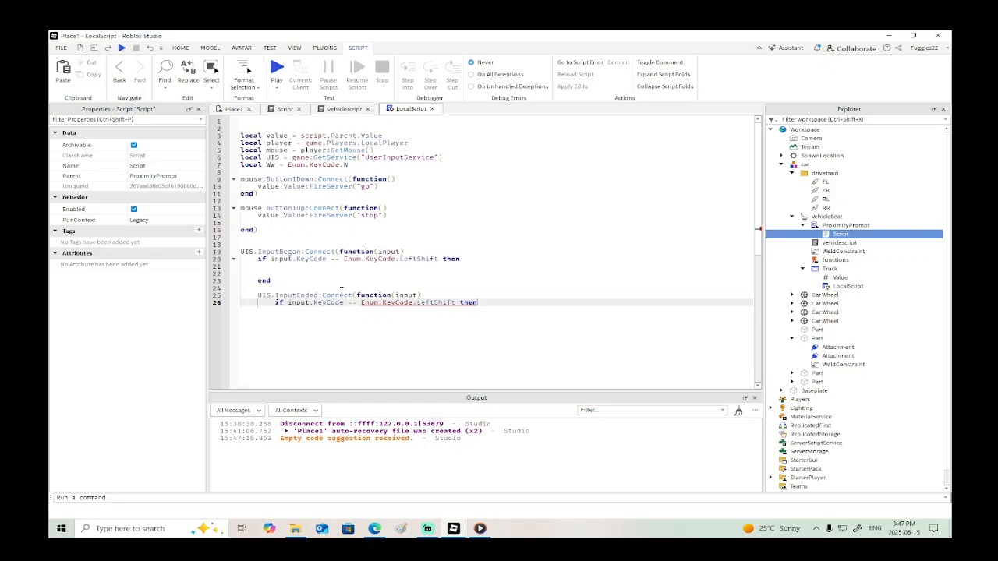
pyautogui.press('Return')
pyautogui.click(298, 289)
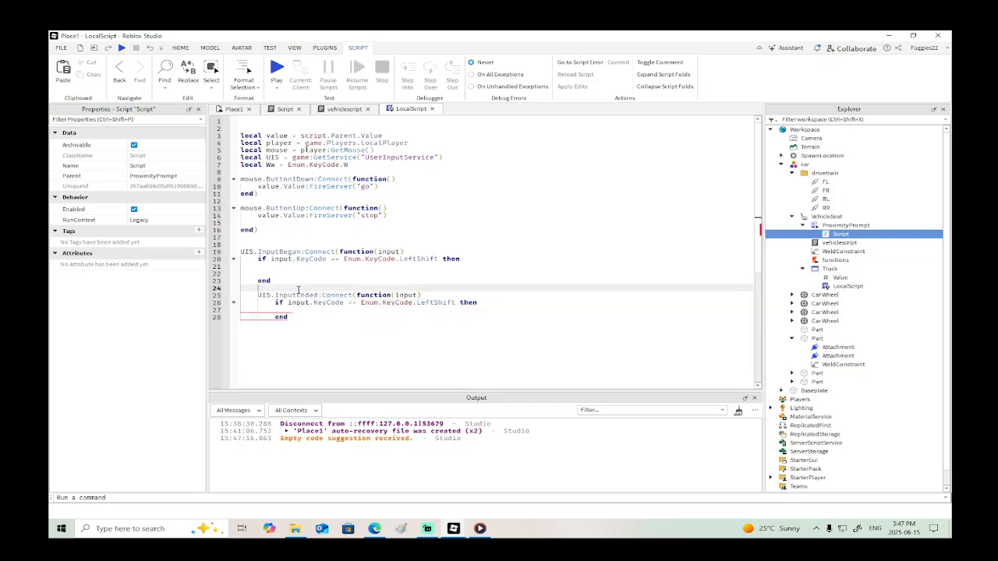
pyautogui.press('Return')
pyautogui.press('Return')
pyautogui.press('Return')
pyautogui.press('Return')
pyautogui.scroll(-3, 267, 224)
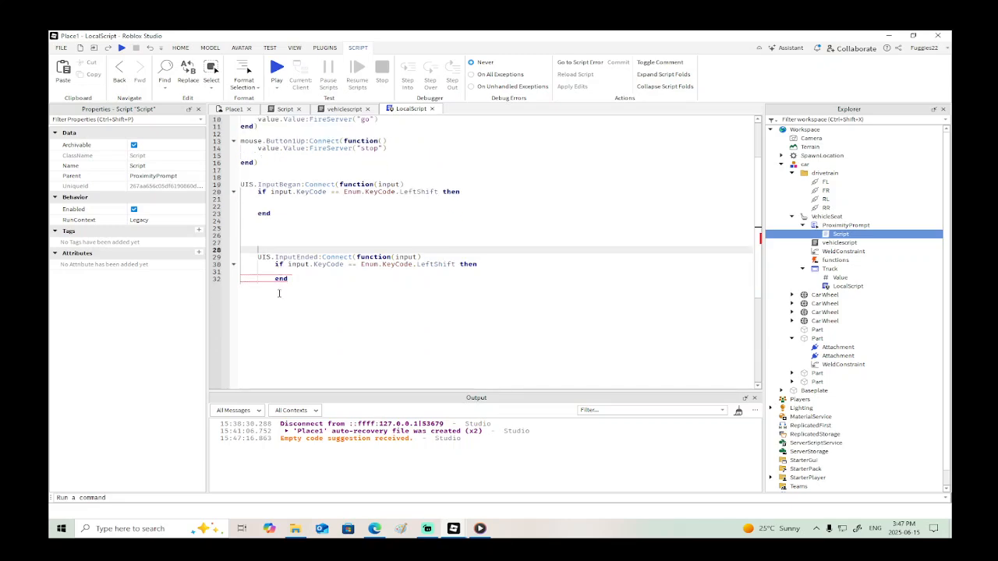
pyautogui.click(268, 221)
pyautogui.write('end')
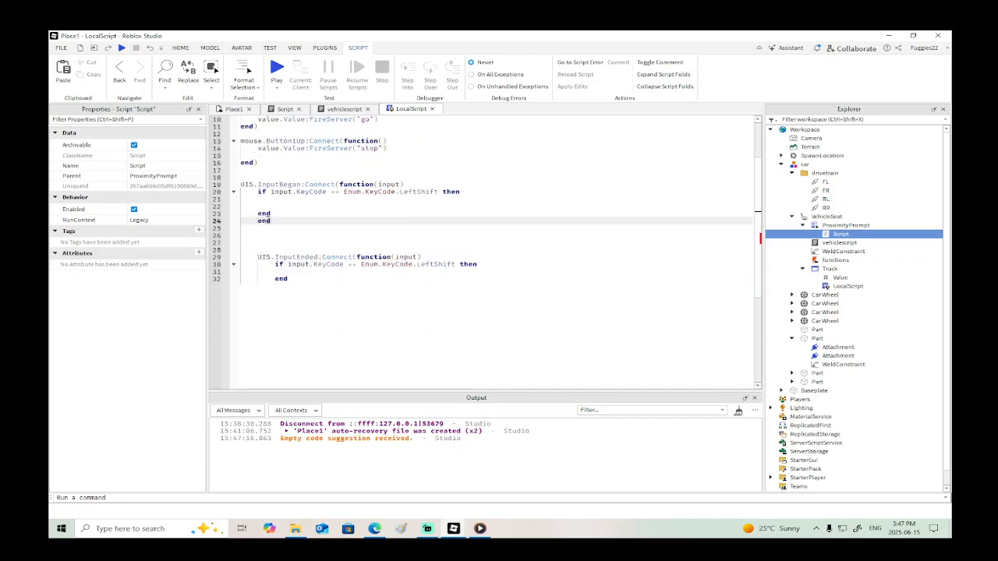
pyautogui.click(282, 292)
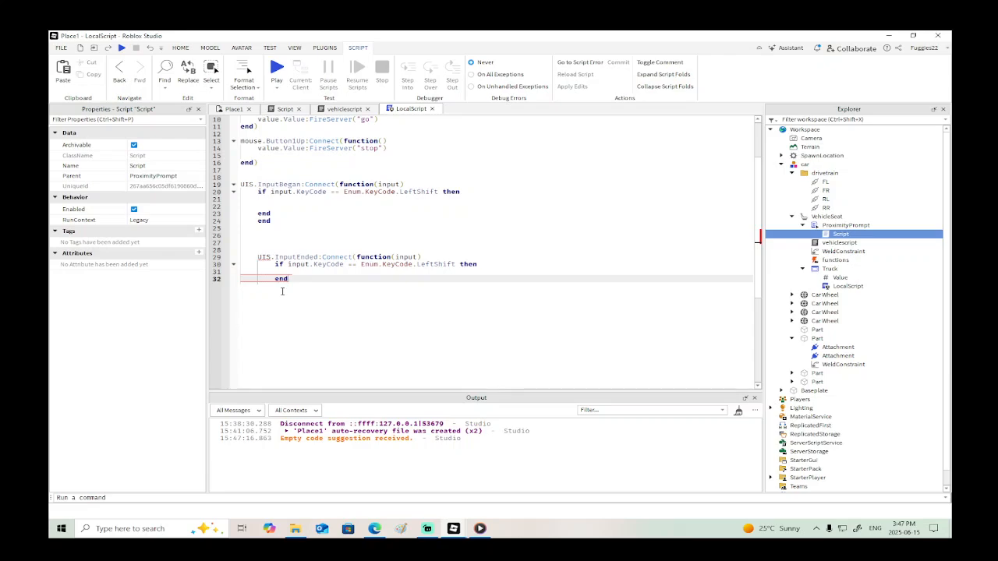
pyautogui.press('Return')
pyautogui.write('end')
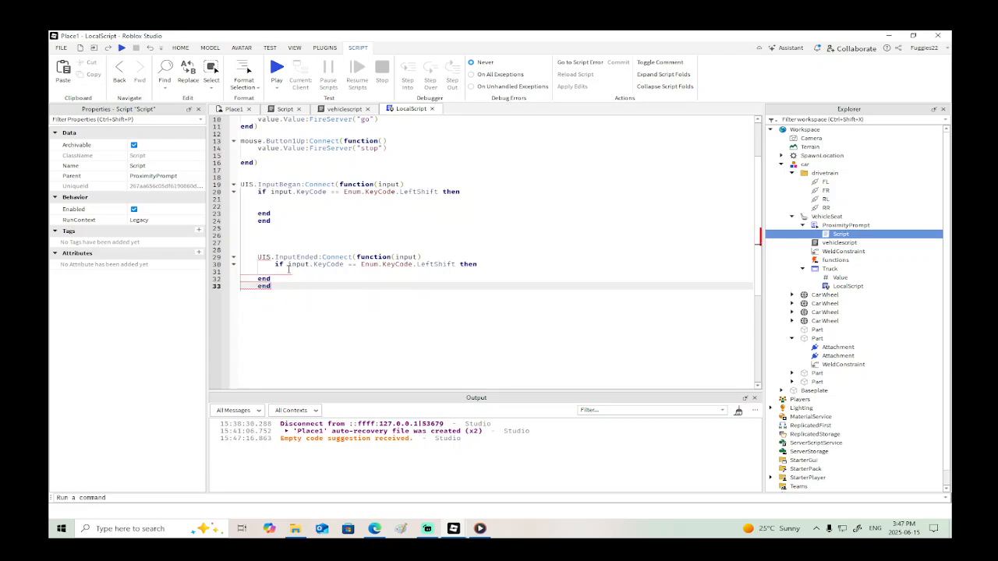
pyautogui.press('BackSpace')
pyautogui.press('BackSpace')
pyautogui.press('BackSpace')
pyautogui.press('BackSpace')
pyautogui.press('BackSpace')
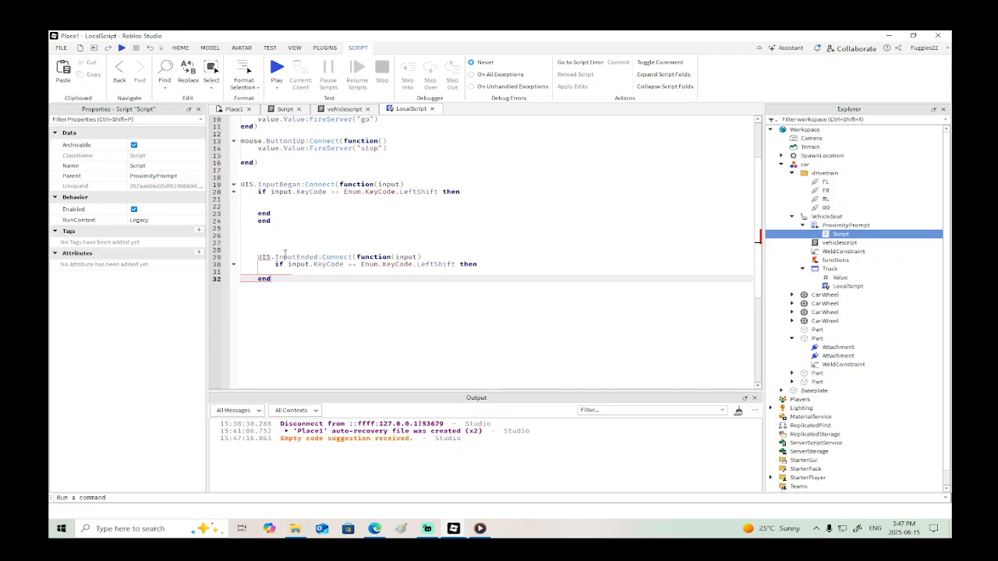
pyautogui.click(278, 217)
pyautogui.press('BackSpace')
pyautogui.press('BackSpace')
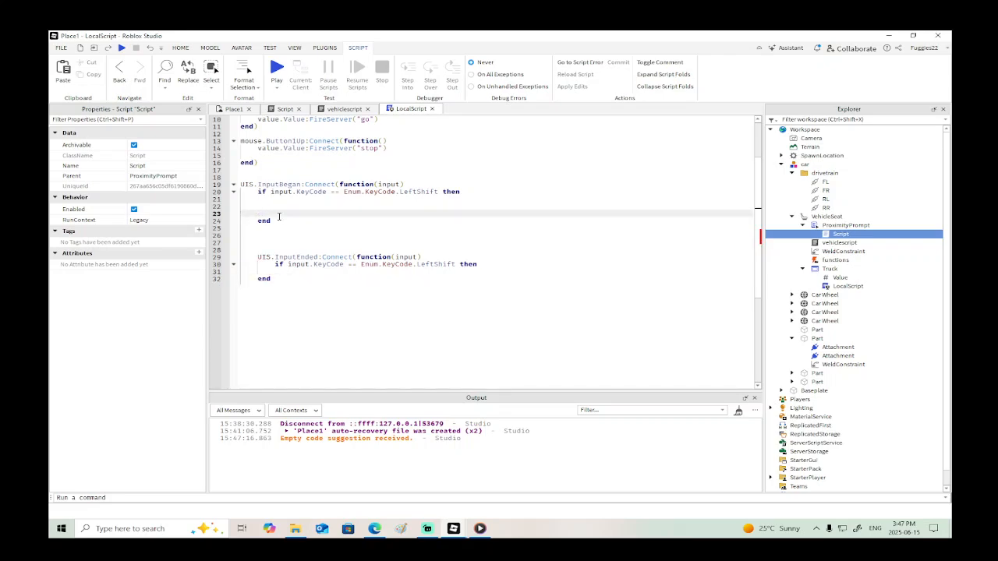
pyautogui.press('Delete')
pyautogui.press('Down')
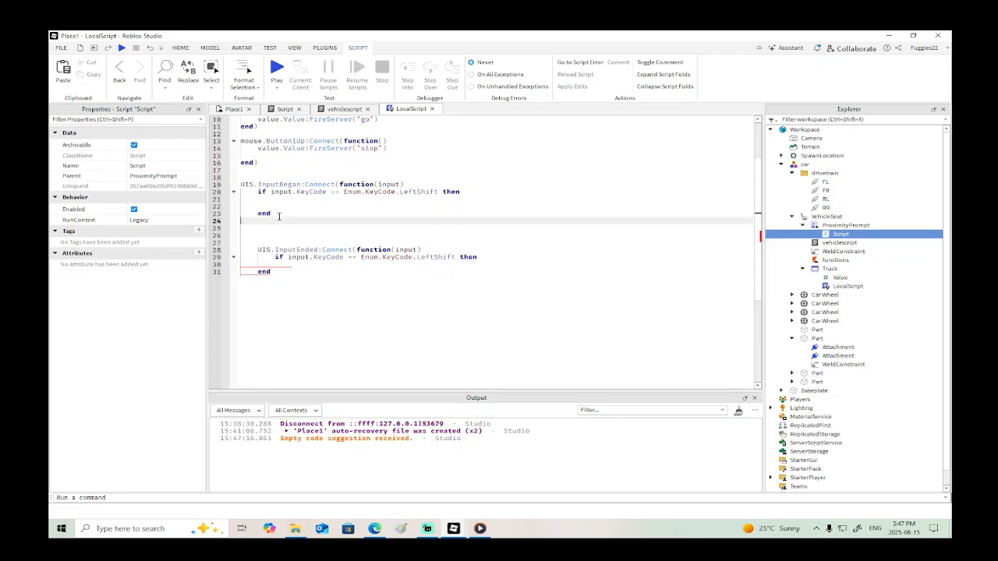
pyautogui.click(279, 216)
pyautogui.write(')')
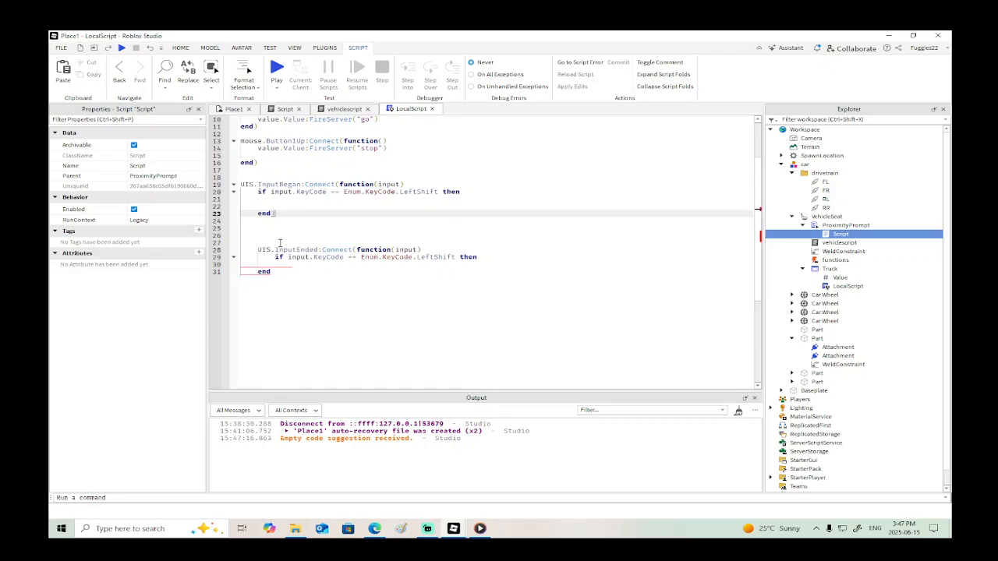
pyautogui.click(279, 273)
pyautogui.write(')')
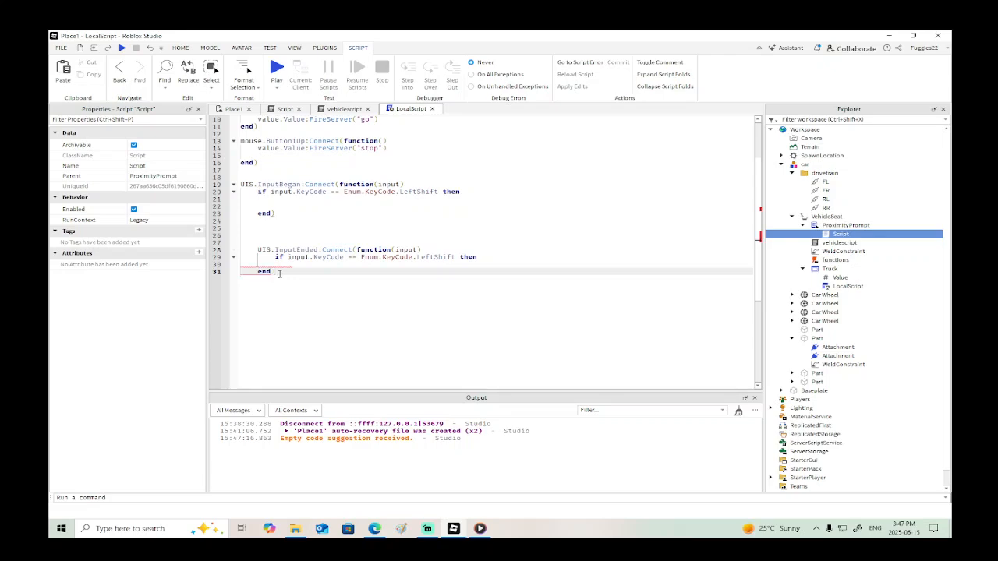
pyautogui.click(281, 212)
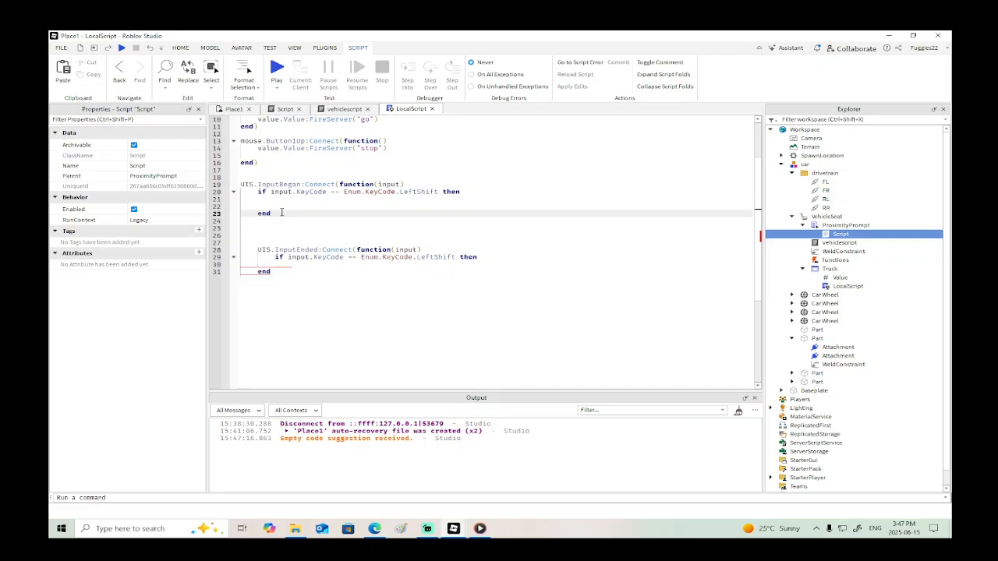
pyautogui.press('BackSpace')
# - Add an inner end to both the InputBegan and InputEnded blocks and close each connection with end)
pyautogui.click(356, 263)
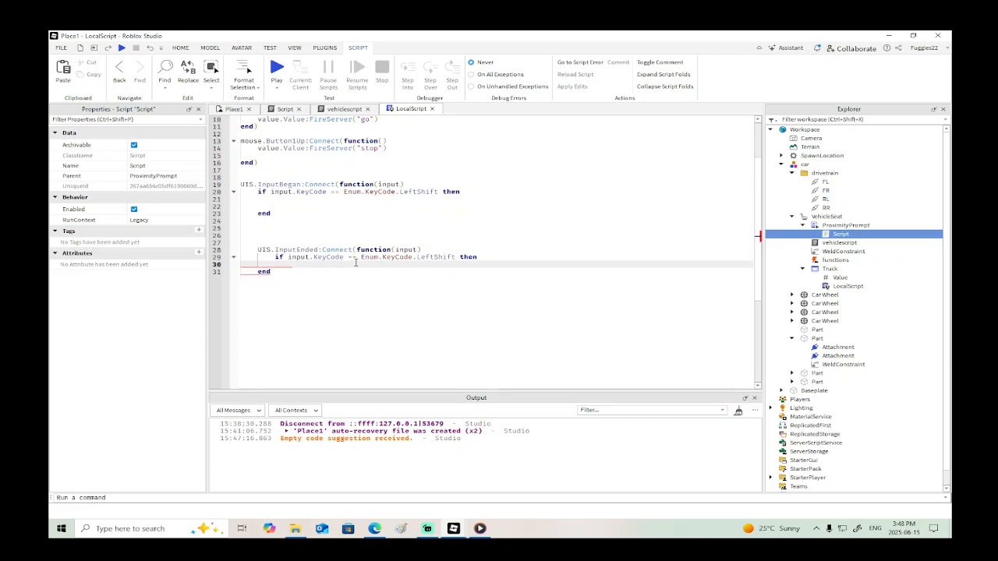
pyautogui.write('end')
pyautogui.click(282, 205)
pyautogui.write('end')
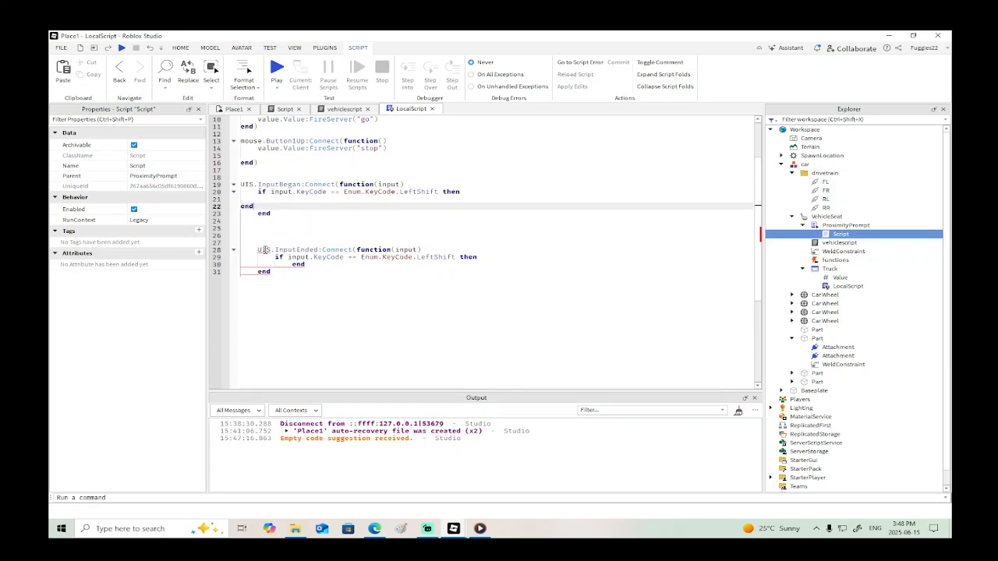
pyautogui.moveTo(264, 249)
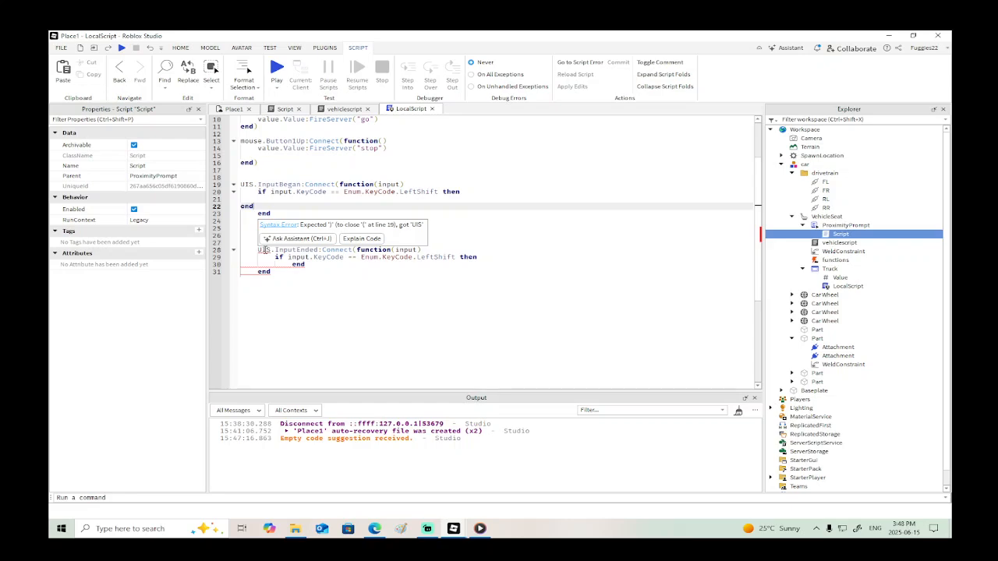
pyautogui.click(278, 212)
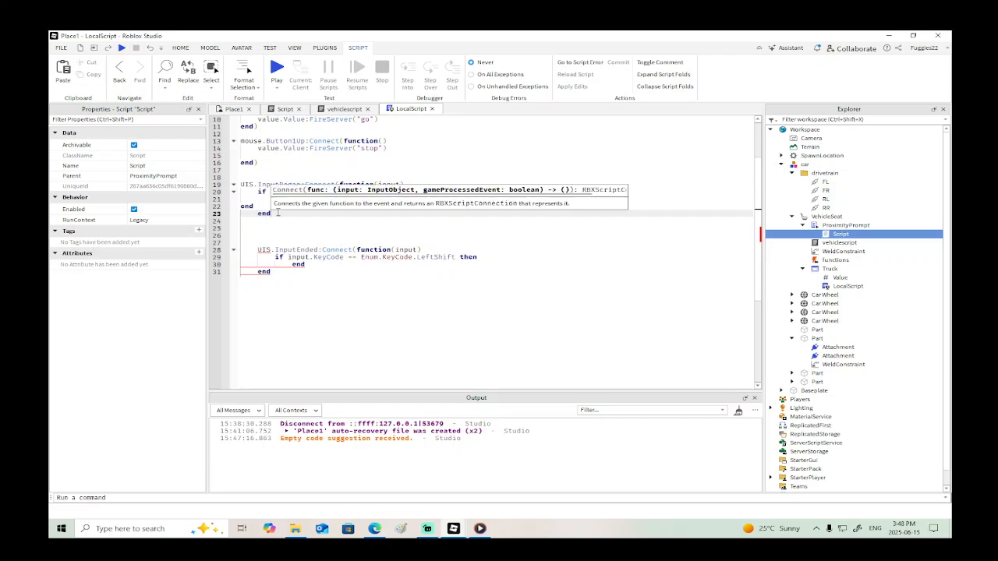
pyautogui.write(')')
pyautogui.click(282, 271)
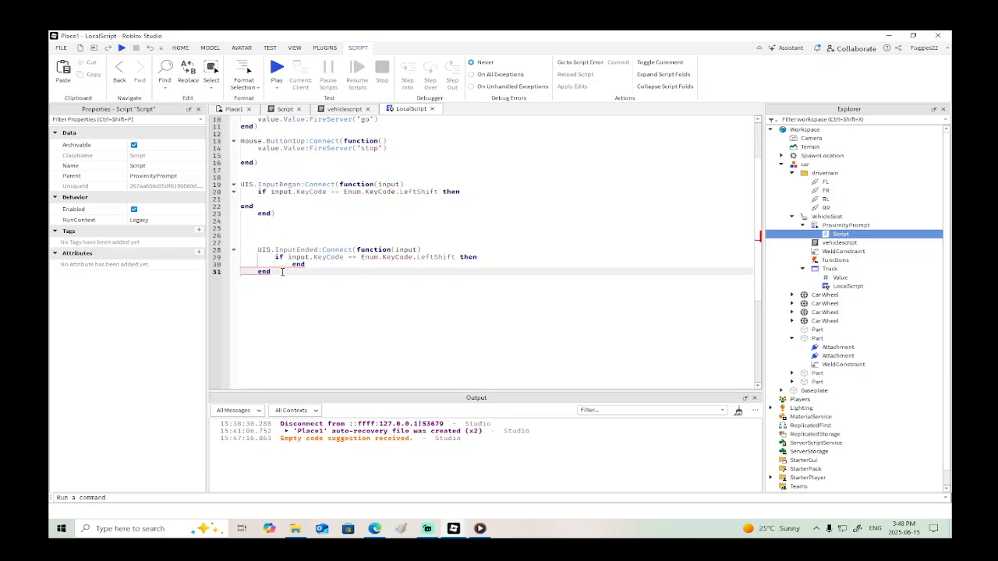
pyautogui.write(')')
# - Delete the local Ww = Enum.KeyCode.W declaration from Place1's LocalScript
pyautogui.scroll(3, 439, 192)
pyautogui.click(439, 259)
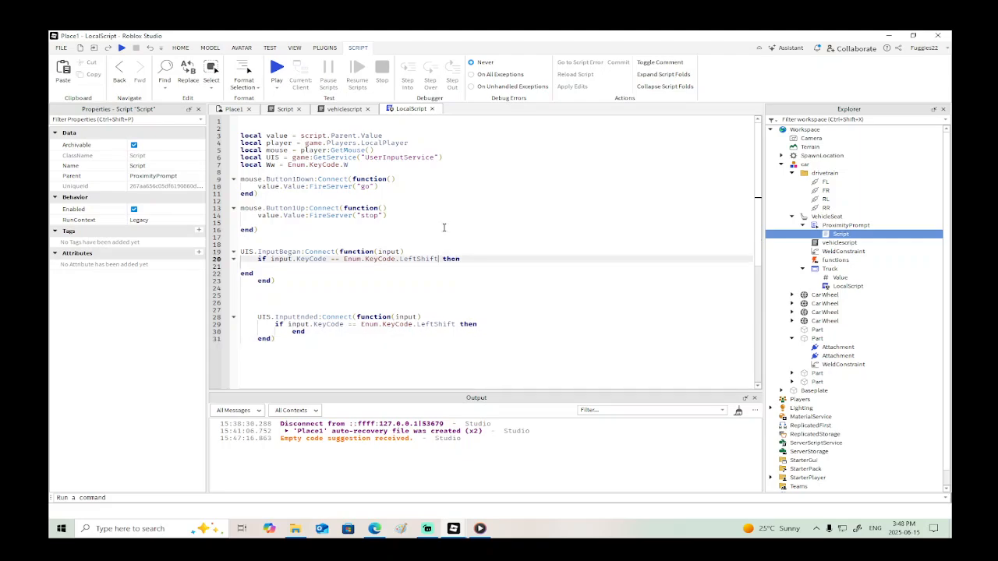
pyautogui.moveTo(357, 164); pyautogui.dragTo(240, 164)
pyautogui.press('BackSpace')
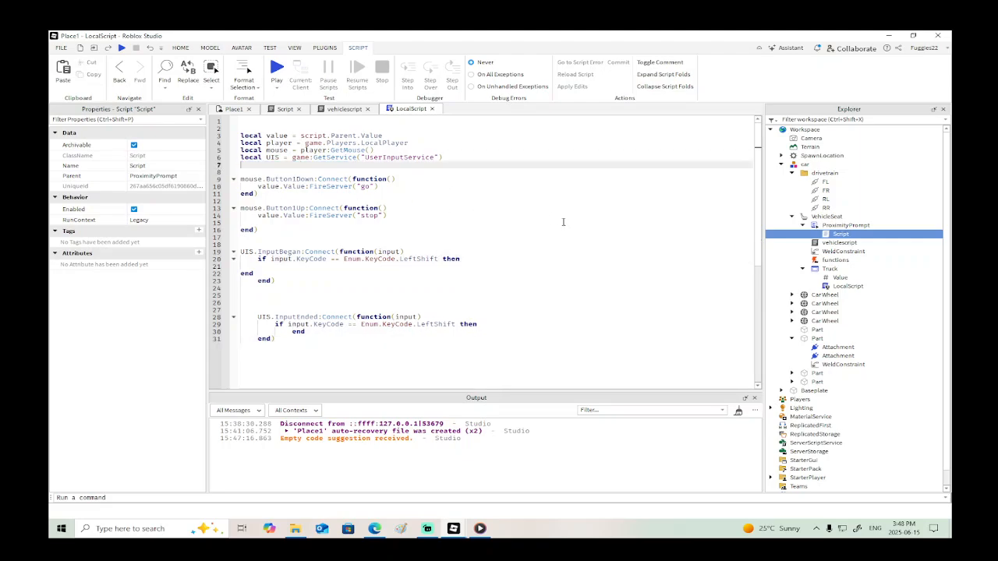
# - Replace LeftShift with W in the KeyCode checks of both the InputBegan and InputEnded handlers
pyautogui.click(437, 259)
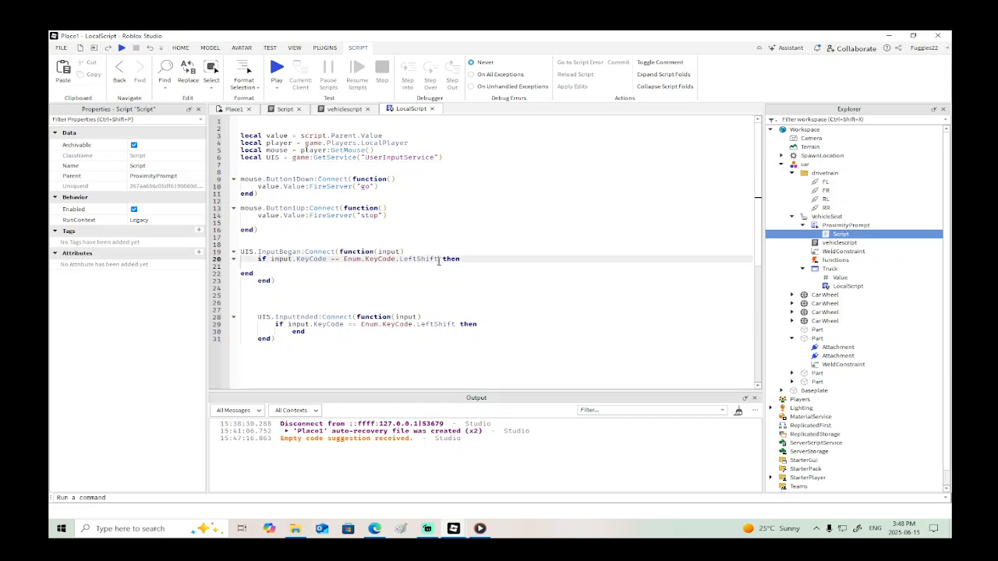
pyautogui.press('BackSpace')
pyautogui.press('BackSpace')
pyautogui.press('BackSpace')
pyautogui.press('BackSpace')
pyautogui.press('BackSpace')
pyautogui.press('BackSpace')
pyautogui.press('BackSpace')
pyautogui.press('BackSpace')
pyautogui.press('BackSpace')
pyautogui.write('w')
pyautogui.press('Tab')
pyautogui.moveTo(456, 325); pyautogui.dragTo(418, 326)
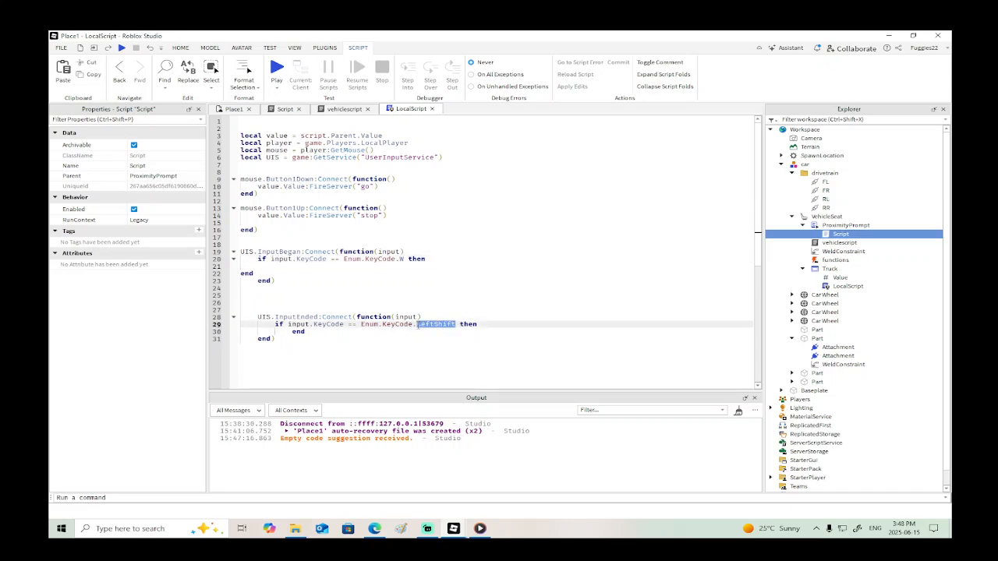
pyautogui.write('w')
pyautogui.press('Tab')
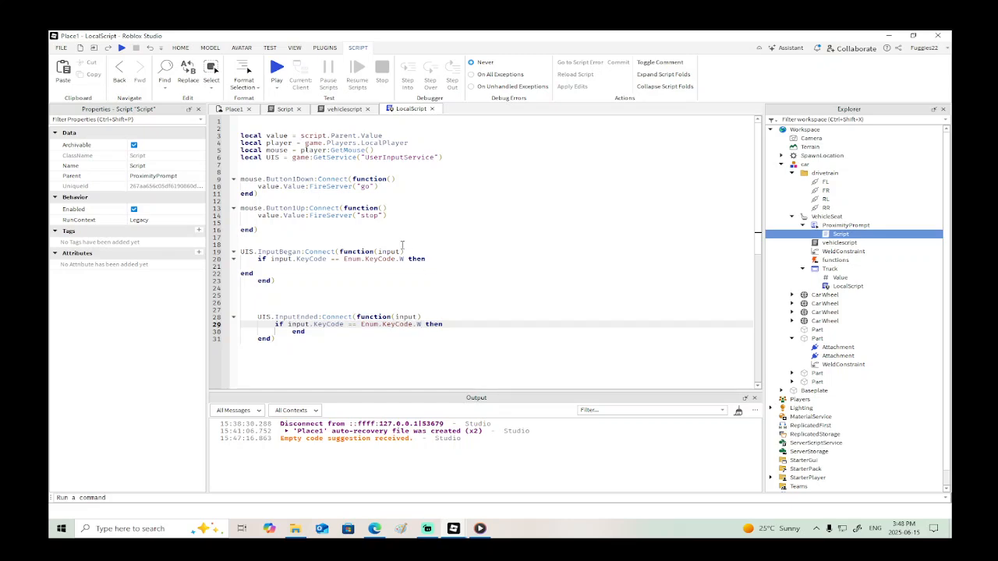
# - Copy value.Value:FireServer("go") into the InputBegan W check and value.Value:FireServer("stop") into the InputEnded W check
pyautogui.moveTo(379, 187); pyautogui.dragTo(315, 187)
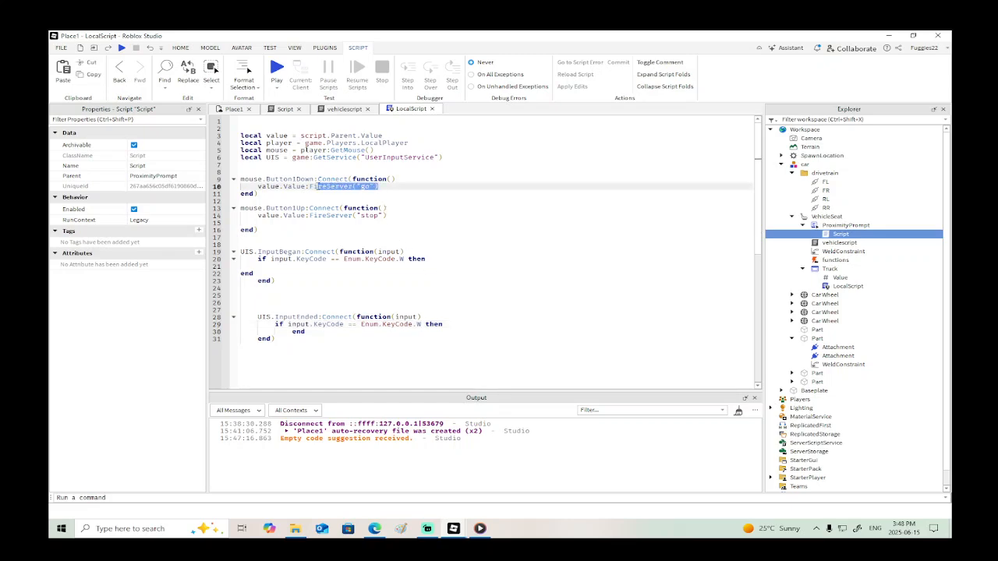
pyautogui.click(315, 265)
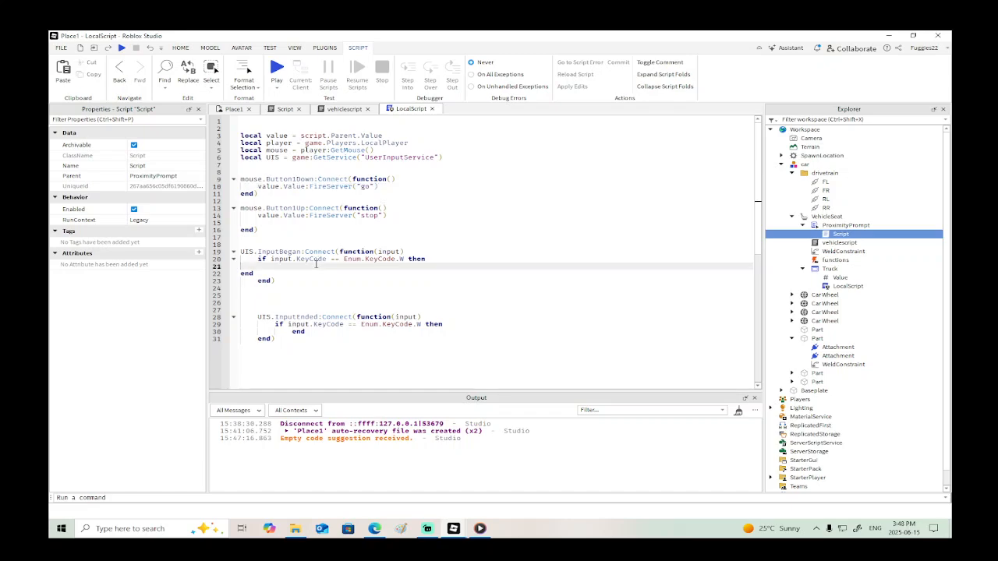
pyautogui.write('value.Value:FireServer("go")')
pyautogui.moveTo(393, 217); pyautogui.dragTo(245, 218)
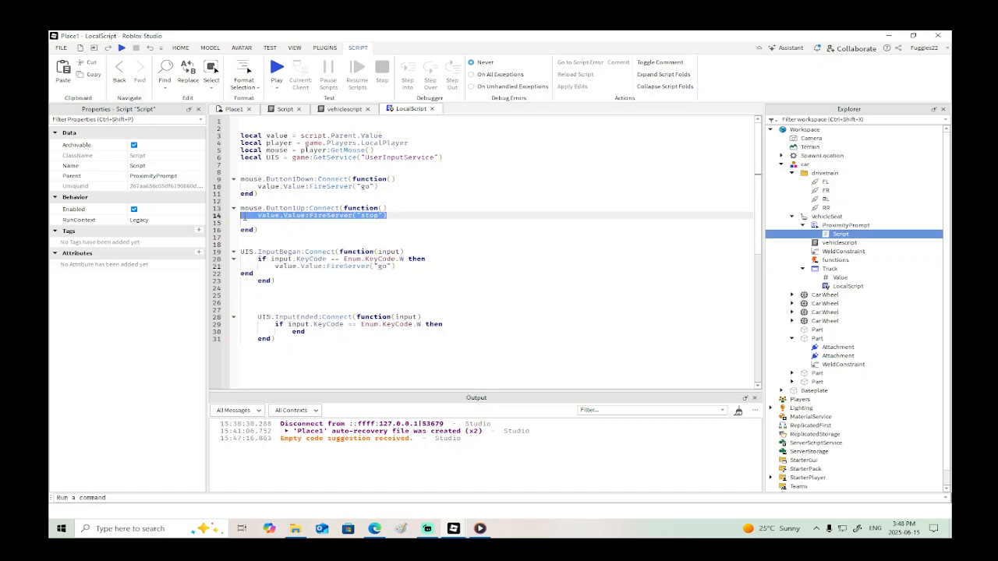
pyautogui.hotkey('ctrl', 'c')
pyautogui.click(455, 322)
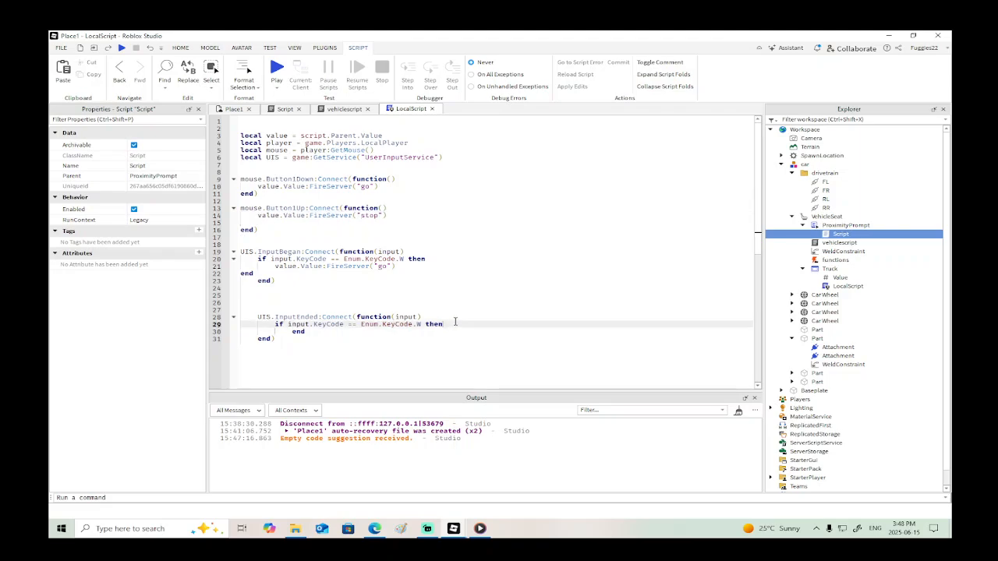
pyautogui.press('Return')
pyautogui.hotkey('ctrl', 'v')
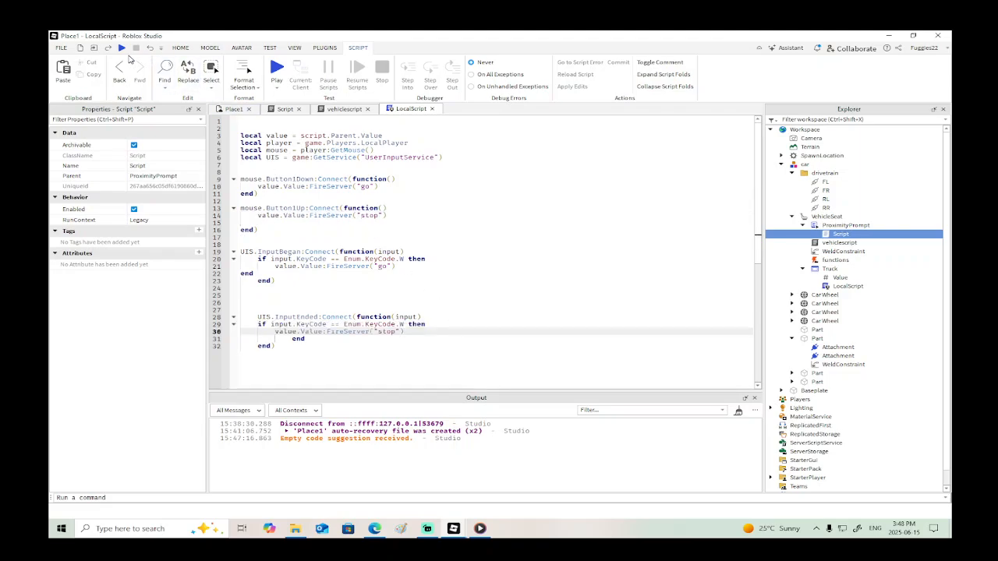
# - Start a playtest of Place1, walk the character to the car and sit in its vehicle seat
pyautogui.press('F5')
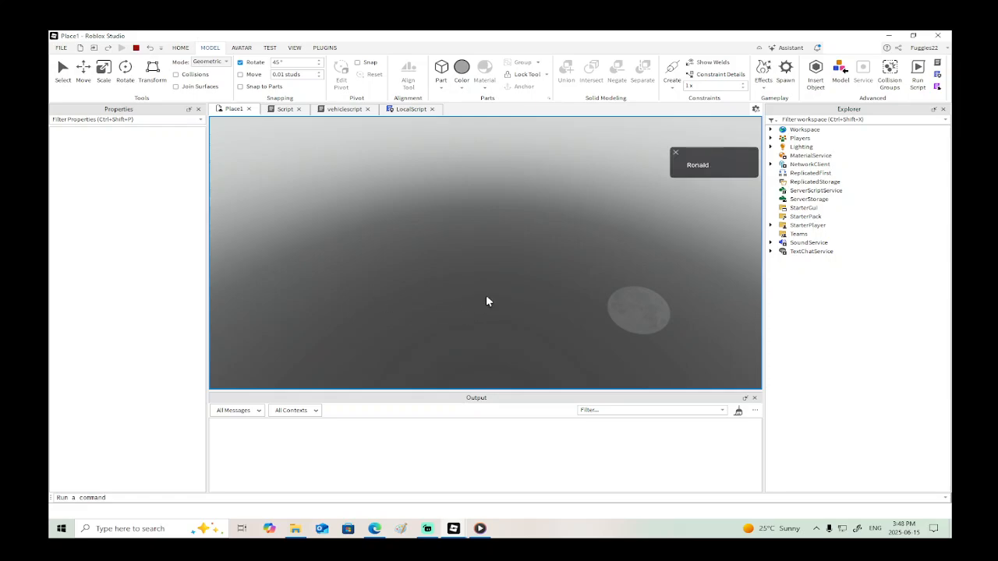
pyautogui.moveTo(540, 275); pyautogui.dragTo(530, 284, button='right')
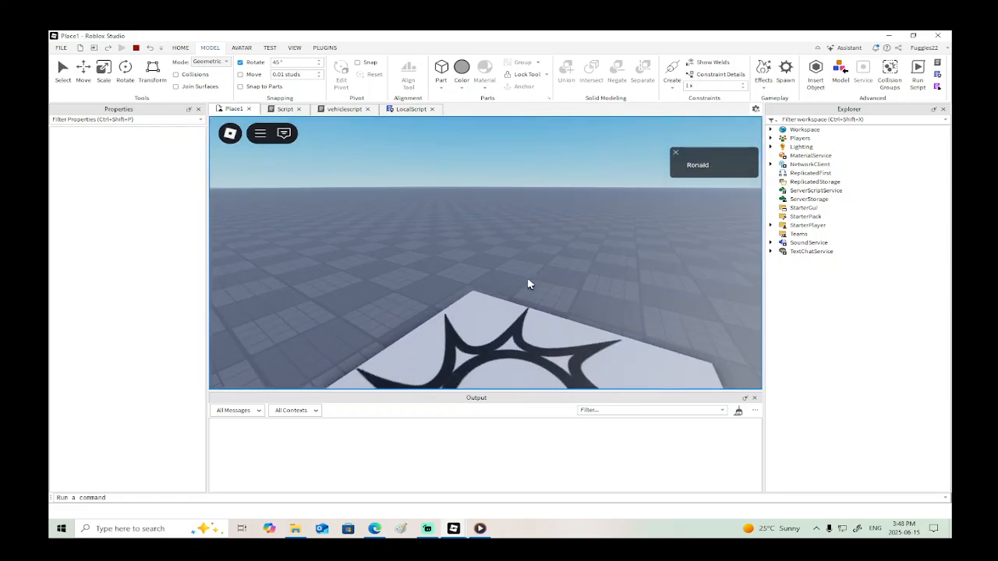
pyautogui.press('w')
pyautogui.press('w')
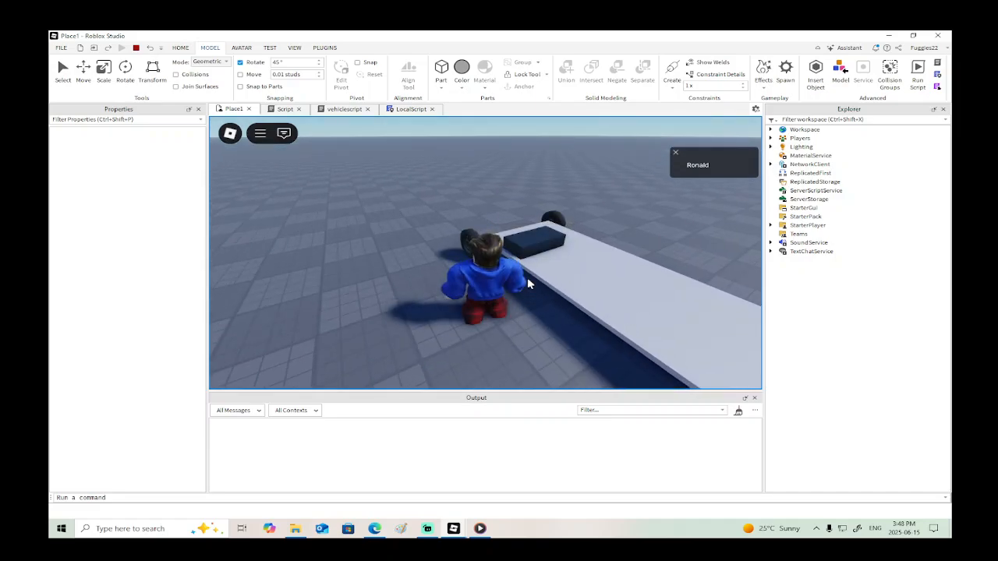
pyautogui.press('w')
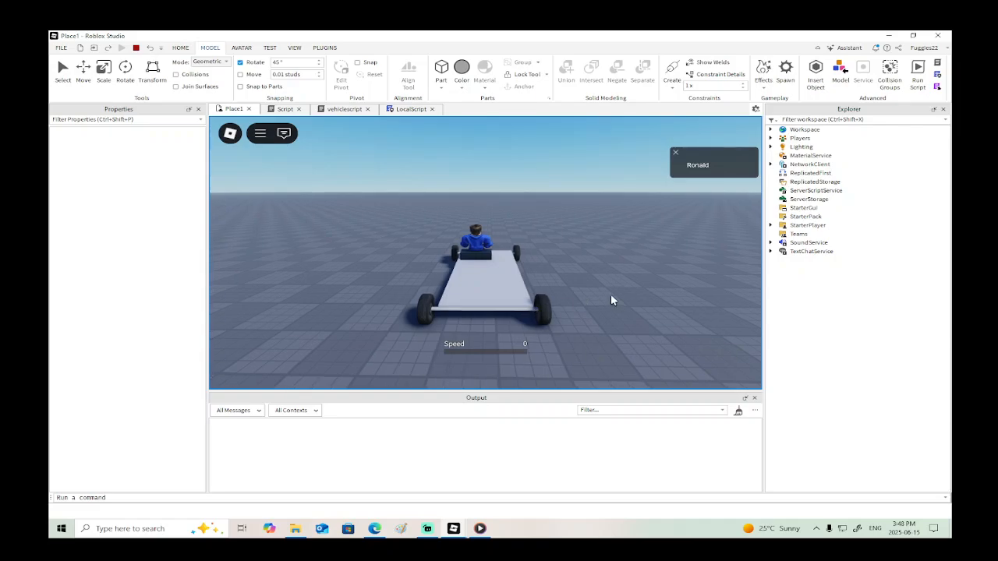
# - Test-drive the car forward and in reverse, and end the playtest
pyautogui.press('w')
pyautogui.press('w')
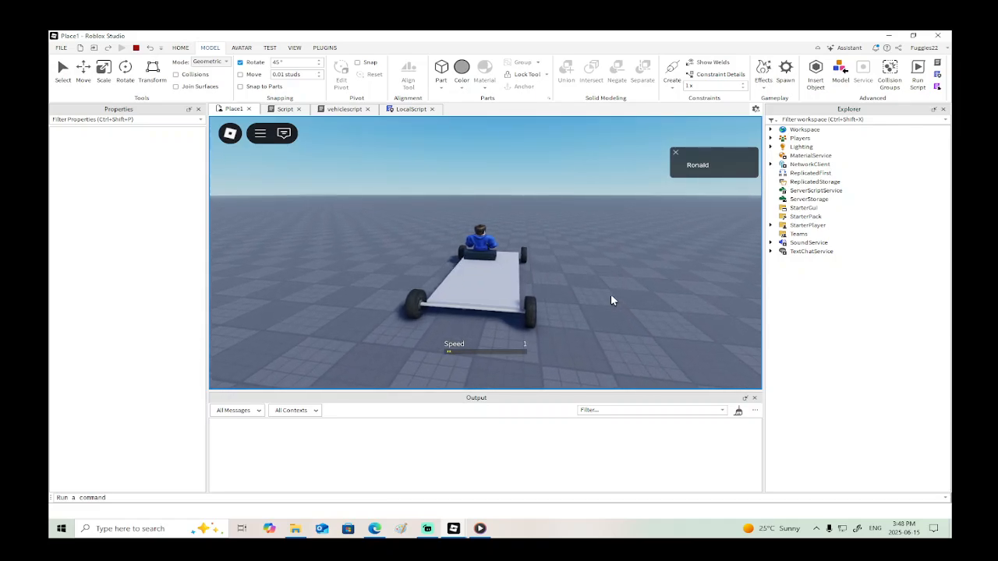
pyautogui.press('s')
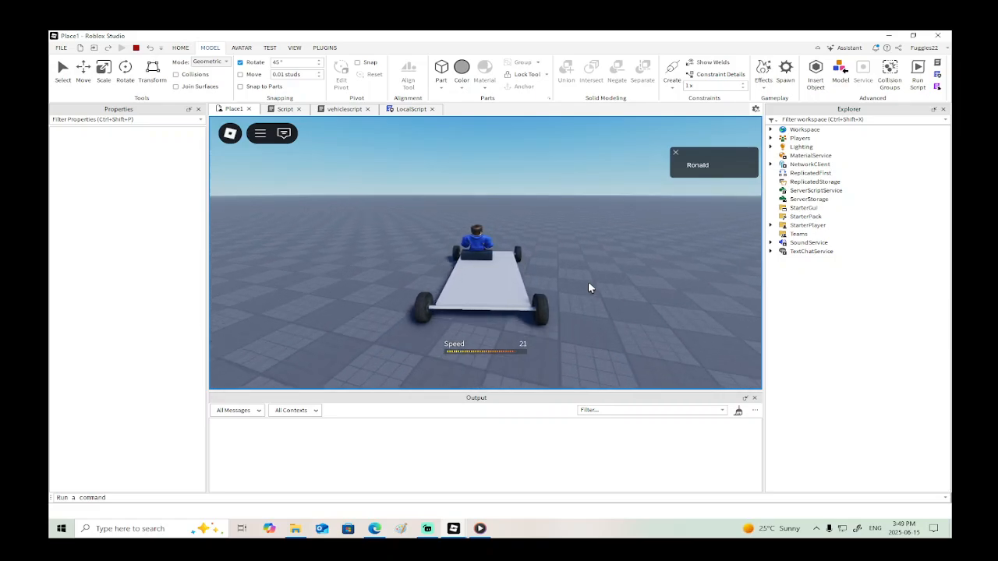
pyautogui.press('w')
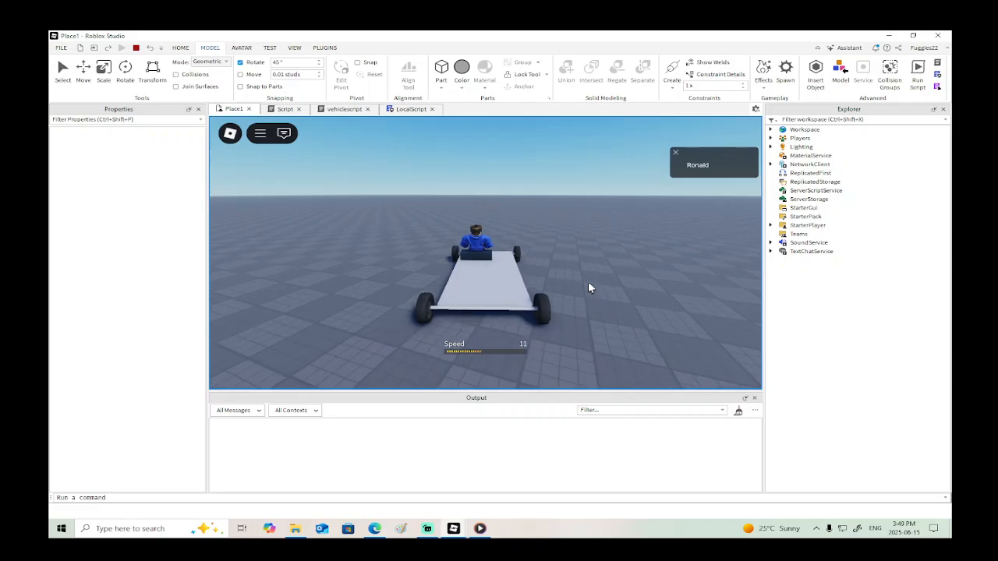
pyautogui.click(137, 48)
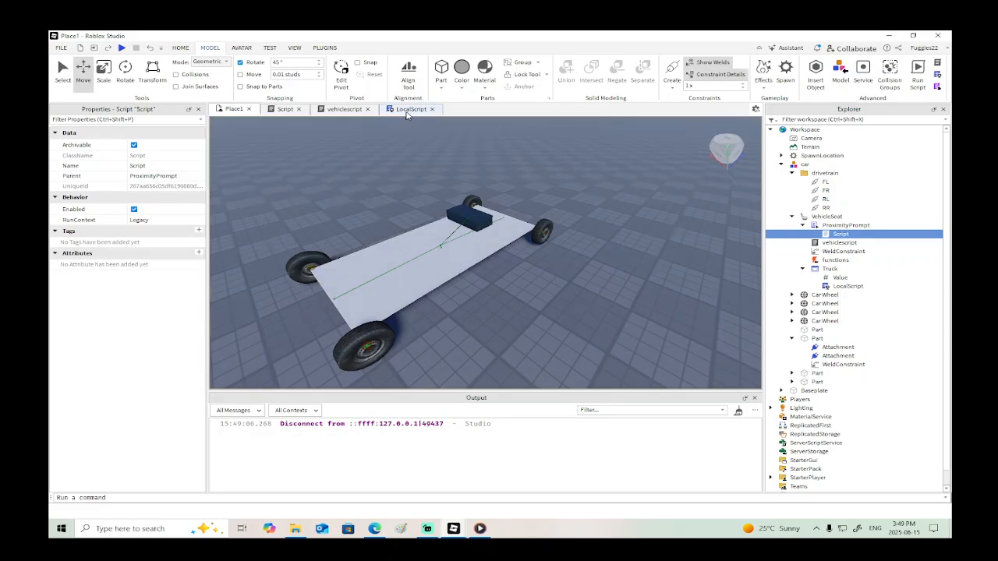
# - Remove two surplus blank lines between the InputBegan and InputEnded handlers in LocalScript
pyautogui.click(411, 109)
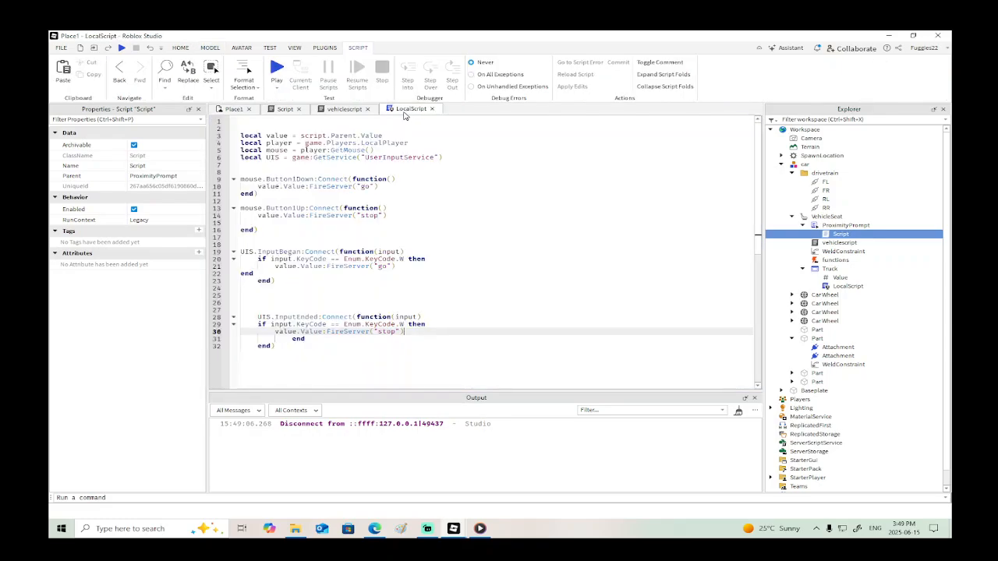
pyautogui.click(285, 304)
pyautogui.press('BackSpace')
pyautogui.press('BackSpace')
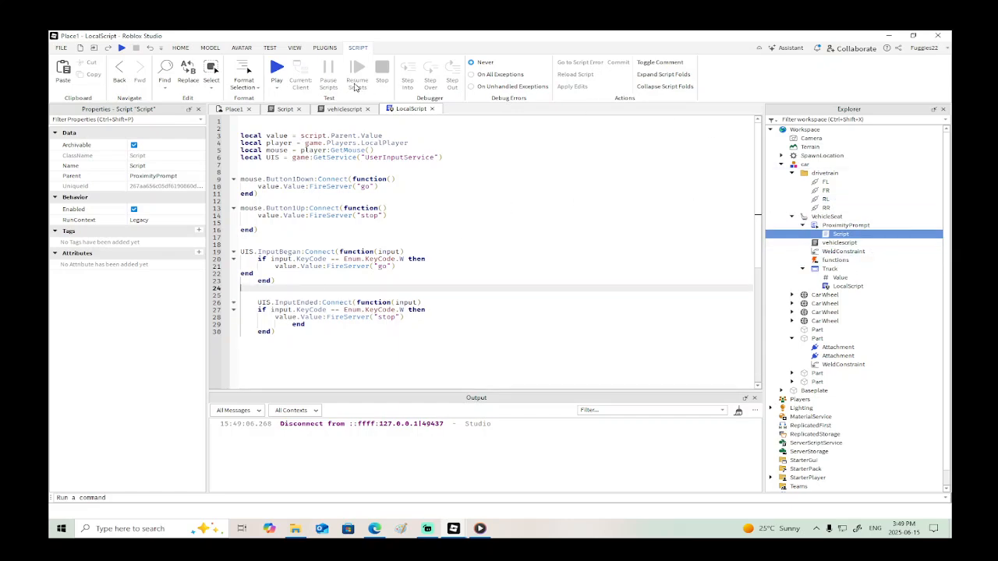
# - Examine the car's chassis, wheels and vehicle seat from several angles in the Place1 viewport
pyautogui.click(234, 109)
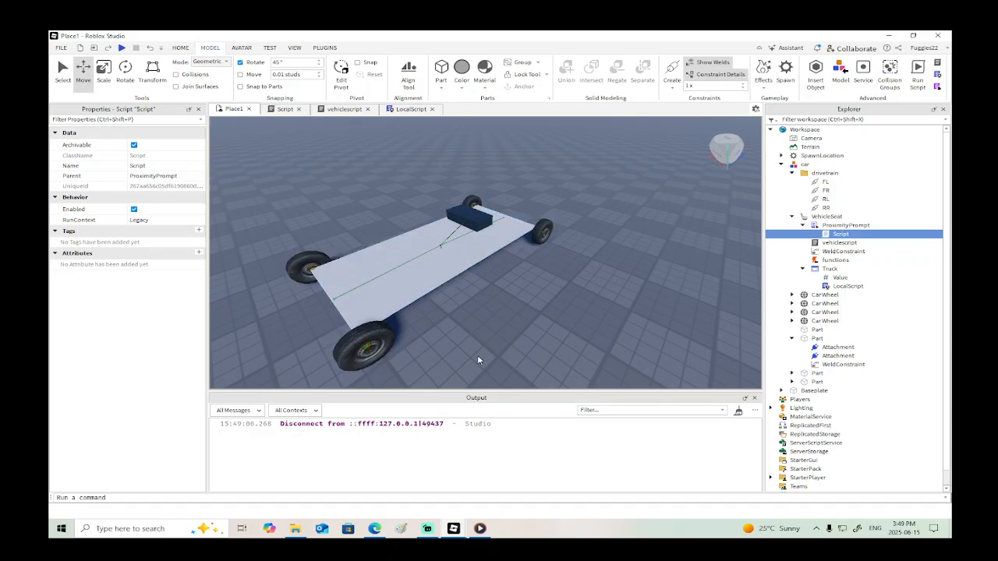
pyautogui.moveTo(478, 357); pyautogui.dragTo(507, 350, button='right')
pyautogui.press('w')
pyautogui.press('s')
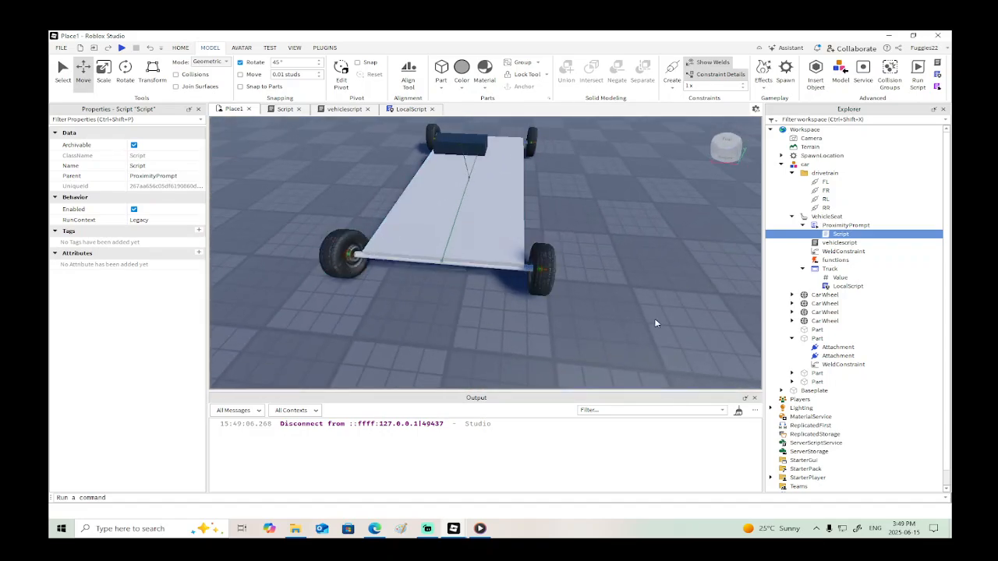
pyautogui.moveTo(513, 263); pyautogui.dragTo(507, 259, button='right')
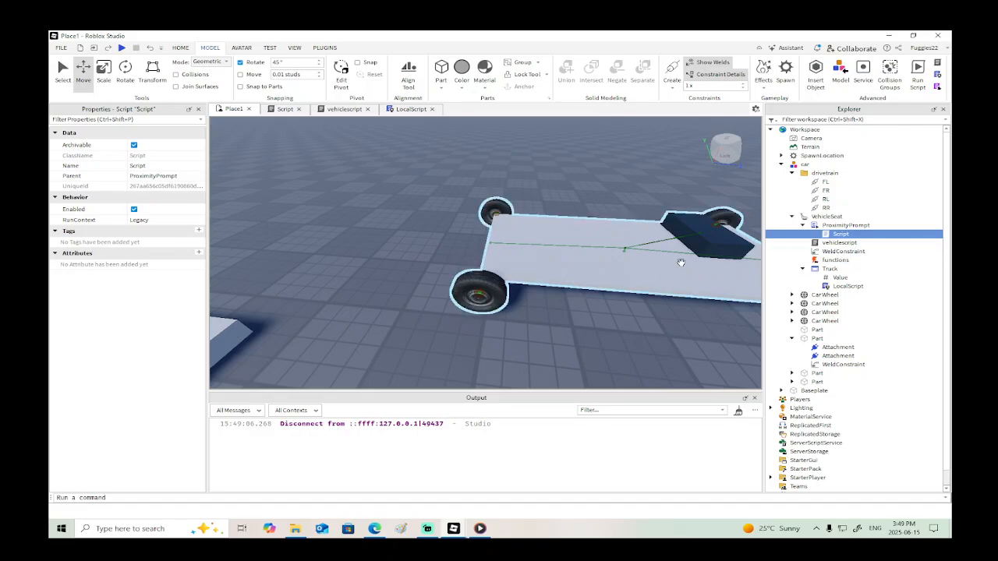
pyautogui.moveTo(679, 261); pyautogui.dragTo(670, 265, button='right')
pyautogui.press('w')
pyautogui.moveTo(514, 260); pyautogui.dragTo(514, 261, button='right')
pyautogui.press('s')
pyautogui.press('w')
pyautogui.press('s')
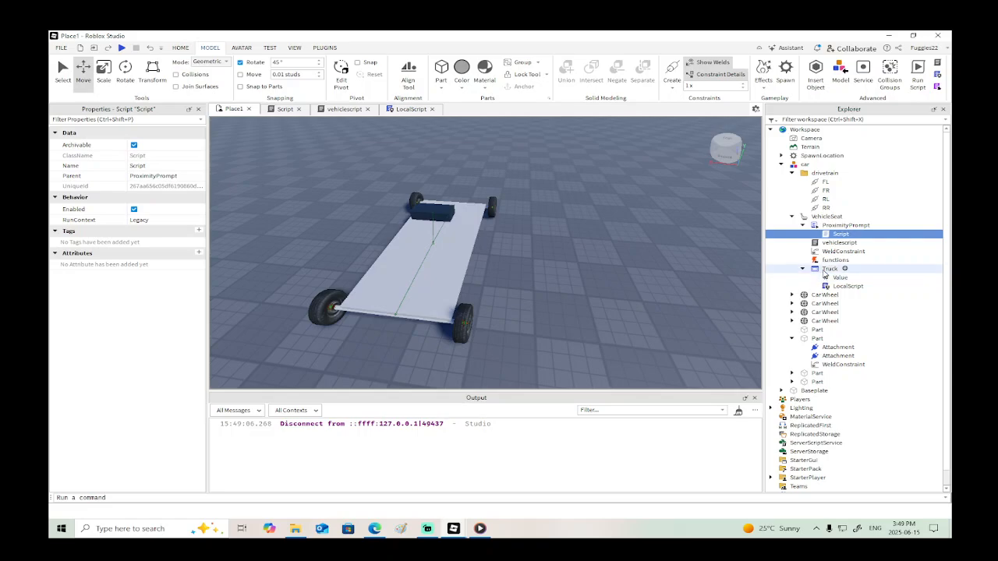
# - Review the code of the ProximityPrompt's Script and of vehiclescript under VehicleSeat
pyautogui.doubleClick(838, 234)
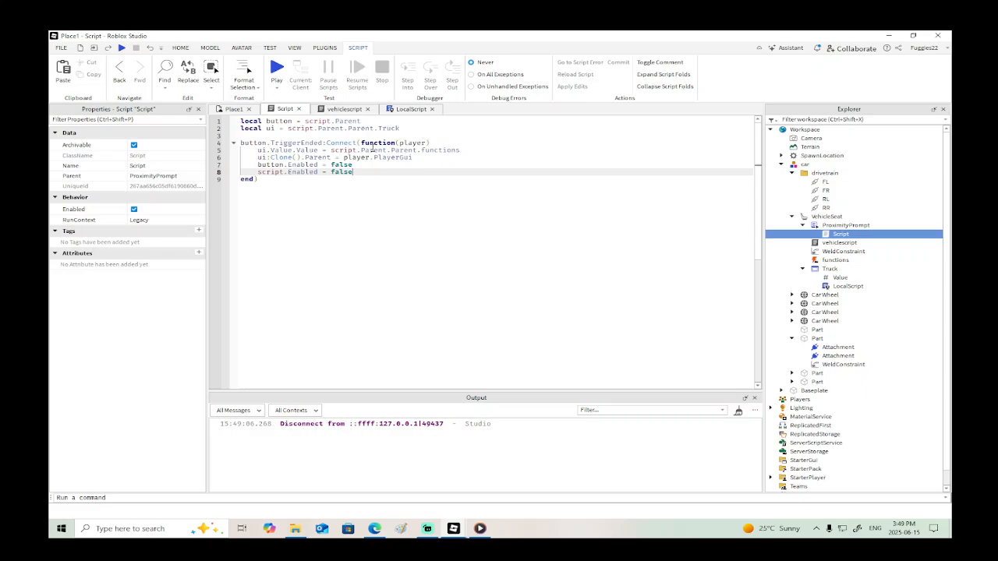
pyautogui.click(829, 245)
pyautogui.doubleClick(830, 248)
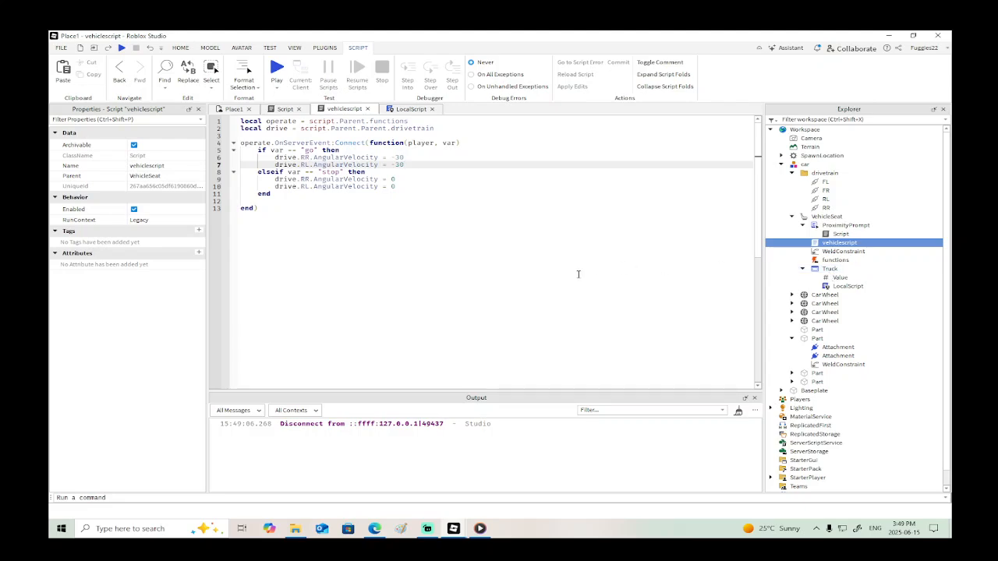
# - Review the W-key conditions and their FireServer lines in LocalScript's InputBegan and InputEnded handlers
pyautogui.click(394, 109)
pyautogui.scroll(-1, 431, 267)
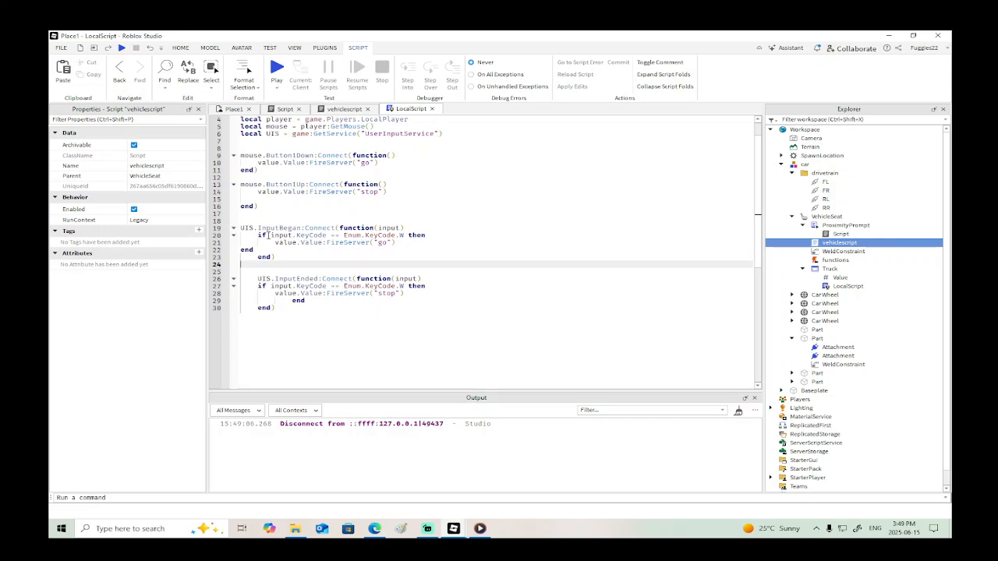
pyautogui.moveTo(289, 234)
pyautogui.moveTo(340, 235); pyautogui.dragTo(271, 236)
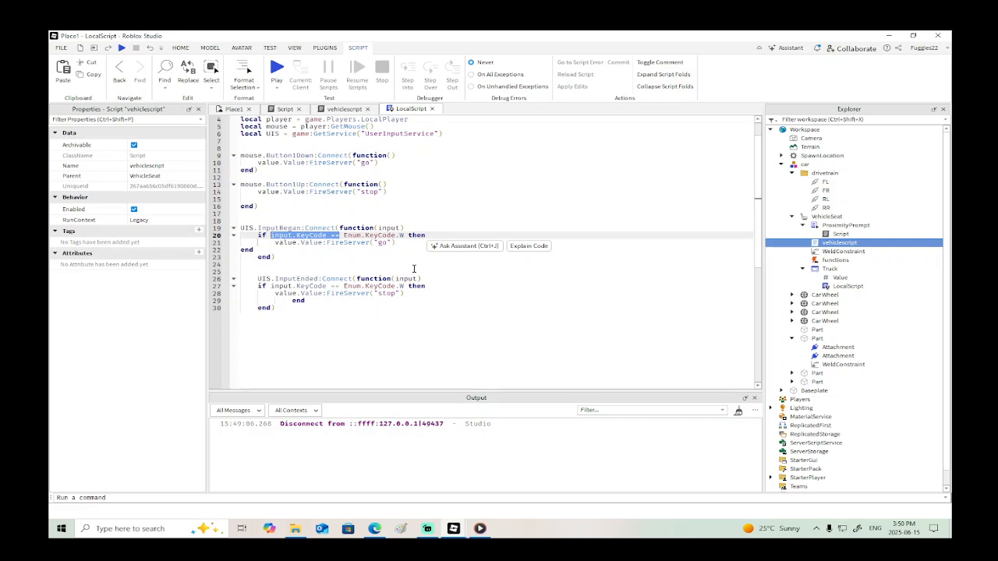
pyautogui.click(262, 233)
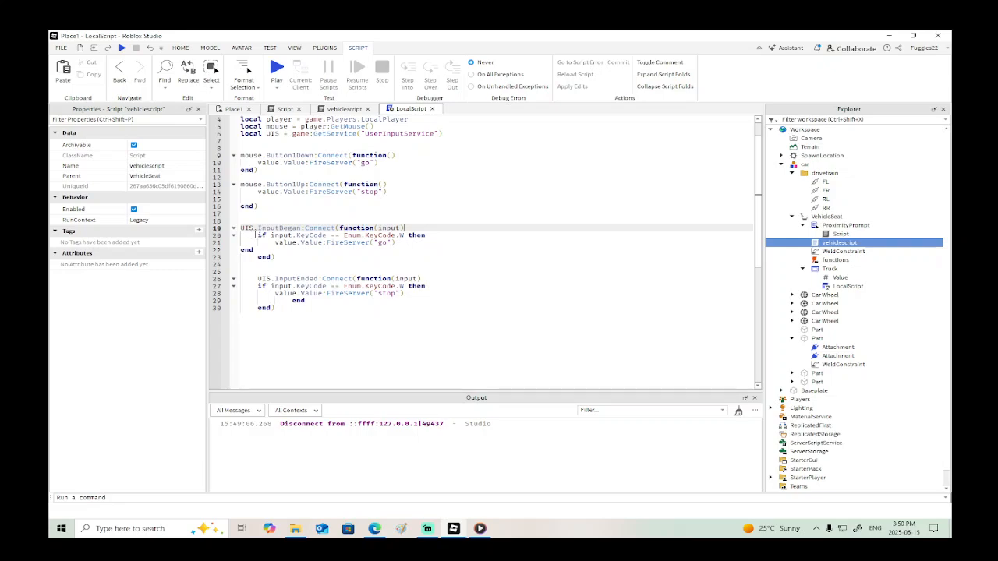
pyautogui.moveTo(255, 234); pyautogui.dragTo(425, 235)
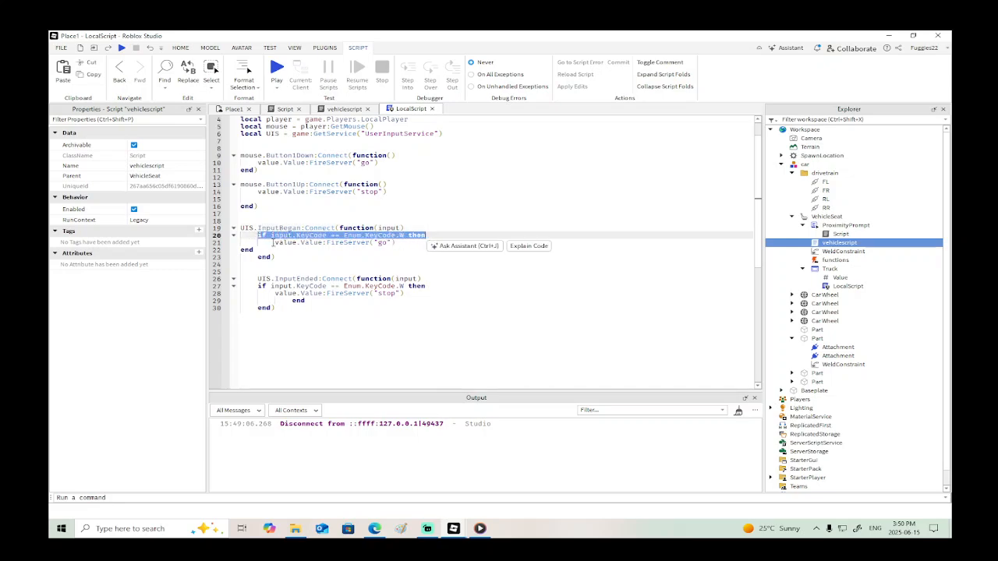
pyautogui.moveTo(273, 242); pyautogui.dragTo(396, 242)
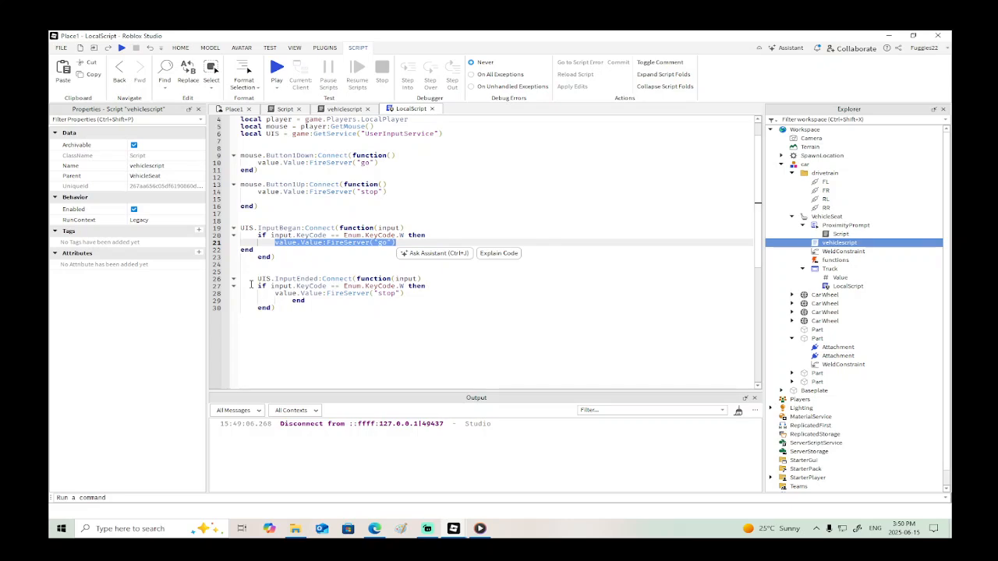
pyautogui.moveTo(256, 286); pyautogui.dragTo(423, 289)
pyautogui.moveTo(275, 294); pyautogui.dragTo(404, 294)
pyautogui.click(449, 270)
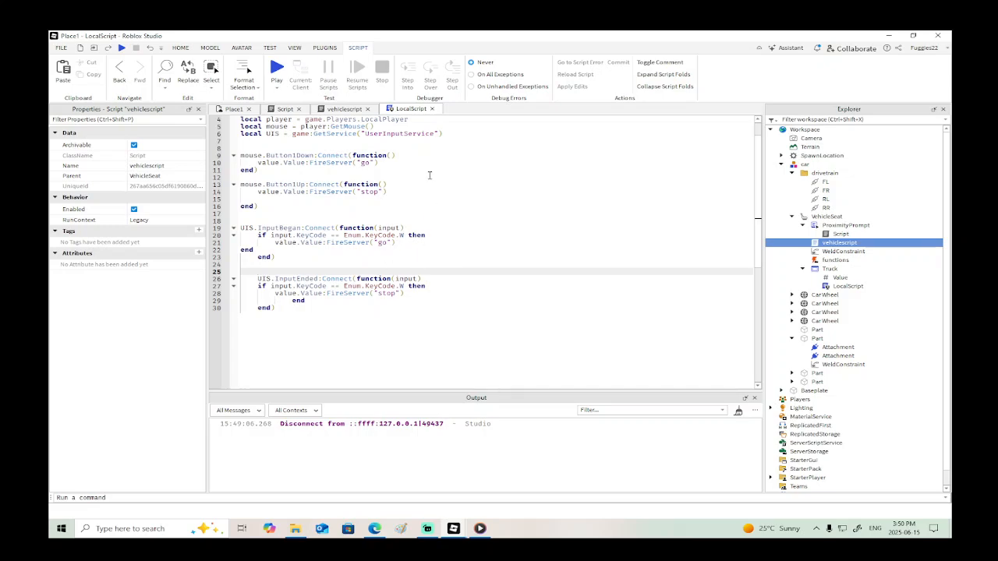
# - Return to the Place1 viewport and look over the car from the side along with the nearby spawn location
pyautogui.click(234, 108)
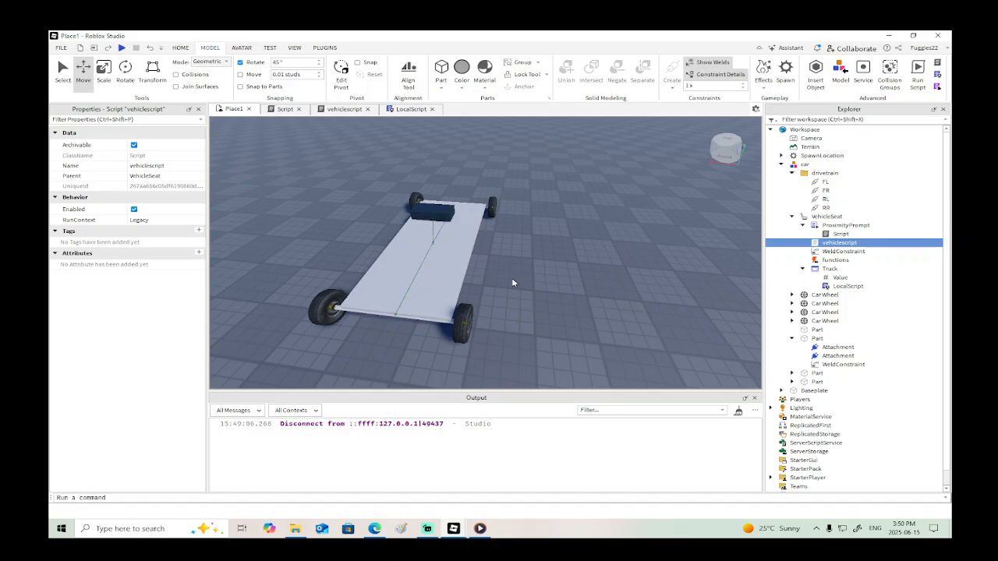
pyautogui.moveTo(512, 283); pyautogui.dragTo(496, 275, button='right')
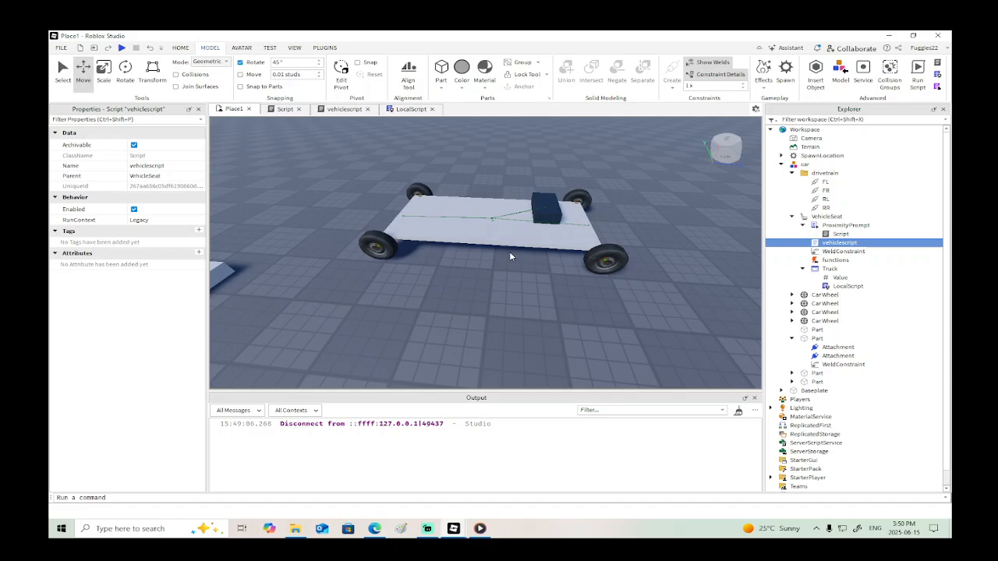
pyautogui.scroll(5, 511, 256)
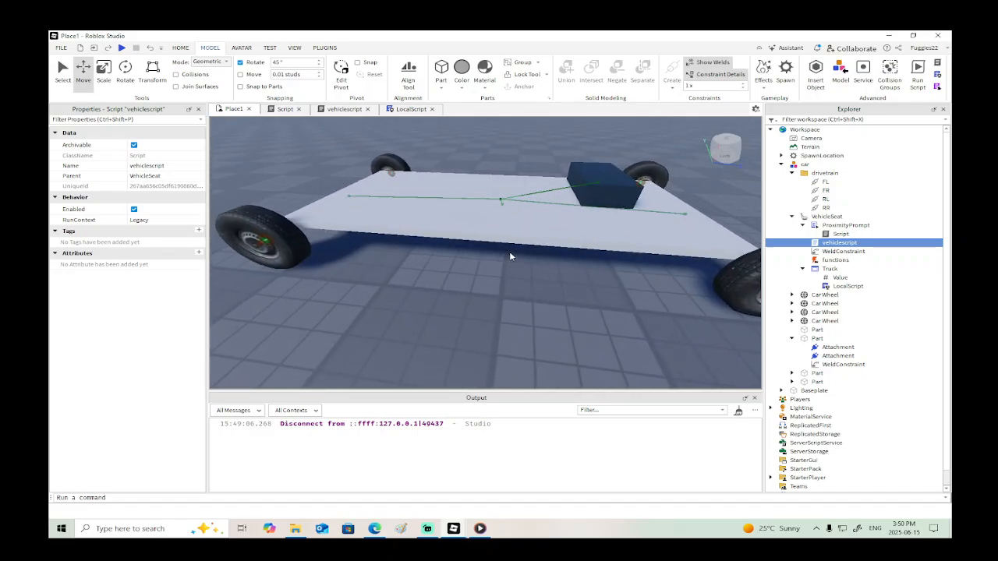
pyautogui.scroll(-5, 511, 256)
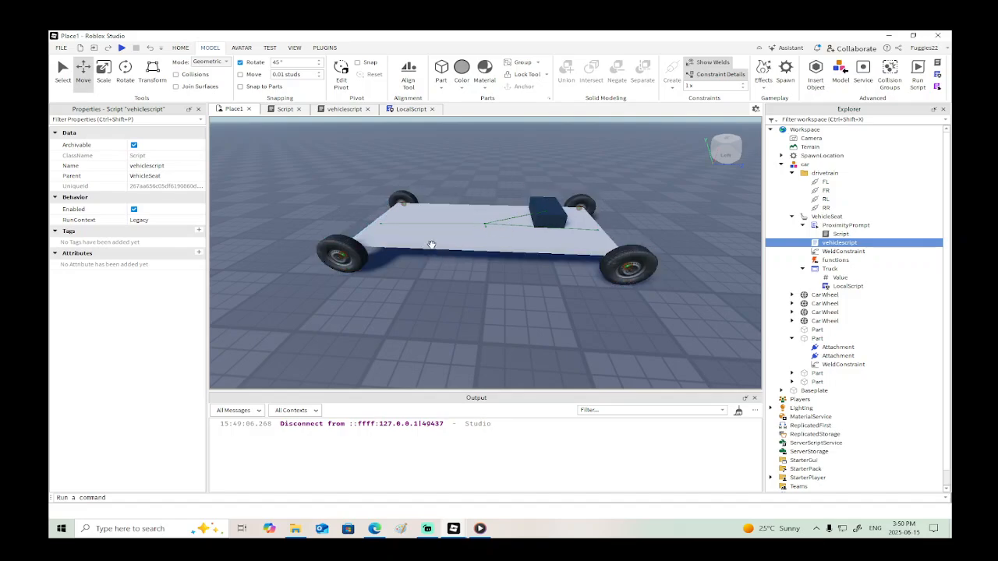
pyautogui.scroll(-3, 403, 226)
pyautogui.moveTo(403, 226); pyautogui.dragTo(403, 227, button='right')
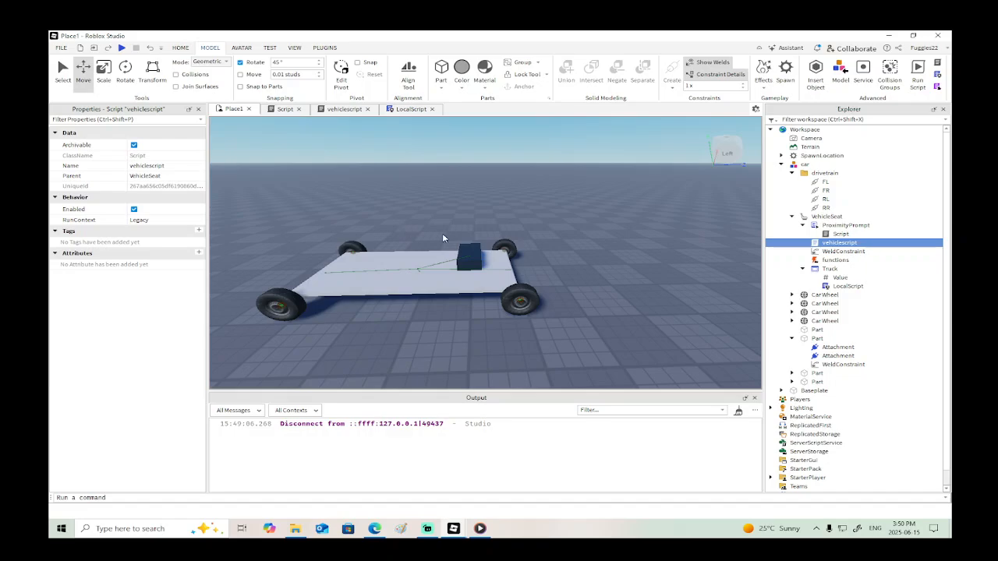
pyautogui.moveTo(442, 237); pyautogui.dragTo(421, 208, button='right')
pyautogui.scroll(-10, 367, 258)
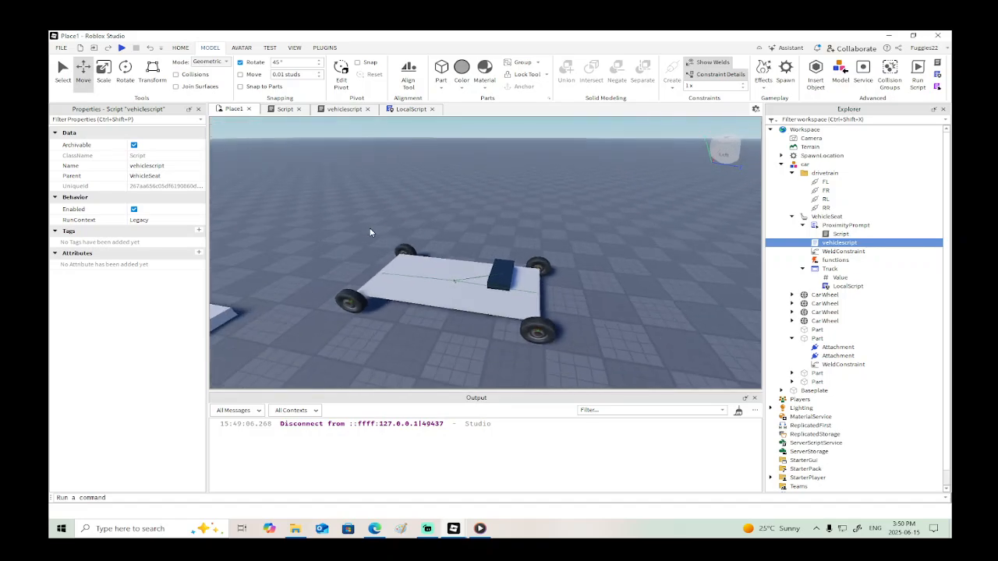
pyautogui.moveTo(358, 215); pyautogui.dragTo(362, 202, button='right')
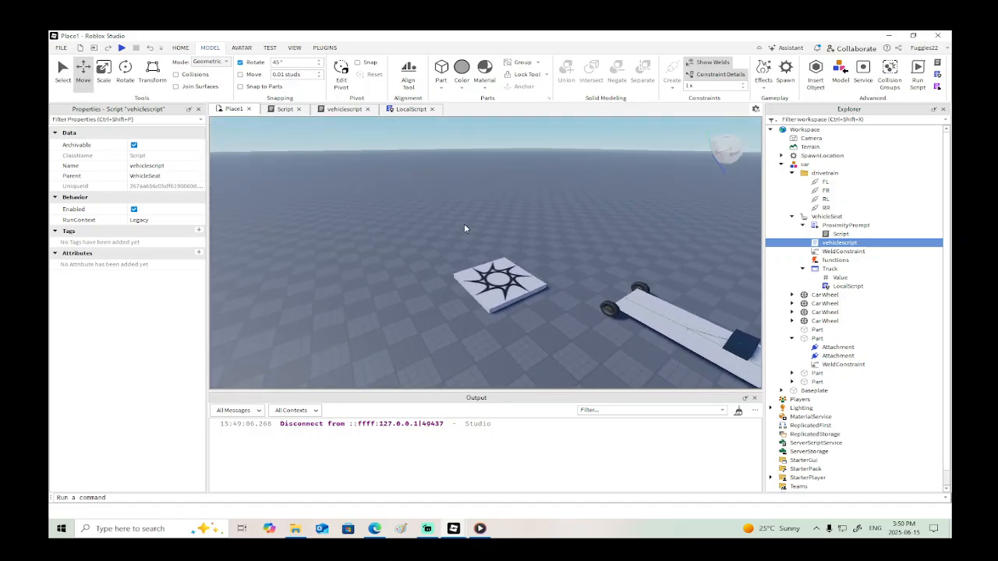
pyautogui.moveTo(463, 227); pyautogui.dragTo(508, 269, button='right')
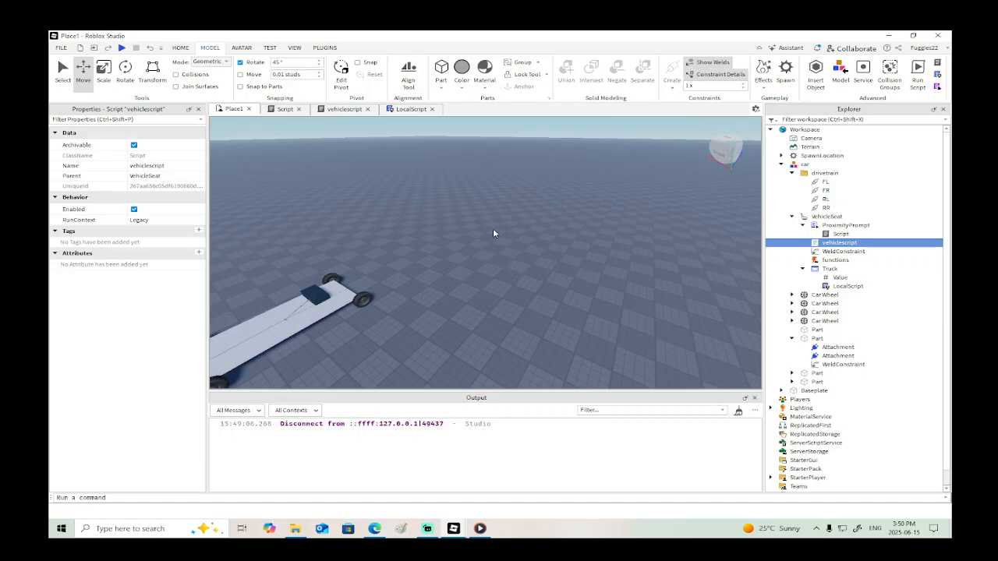
pyautogui.moveTo(480, 172); pyautogui.dragTo(437, 170, button='right')
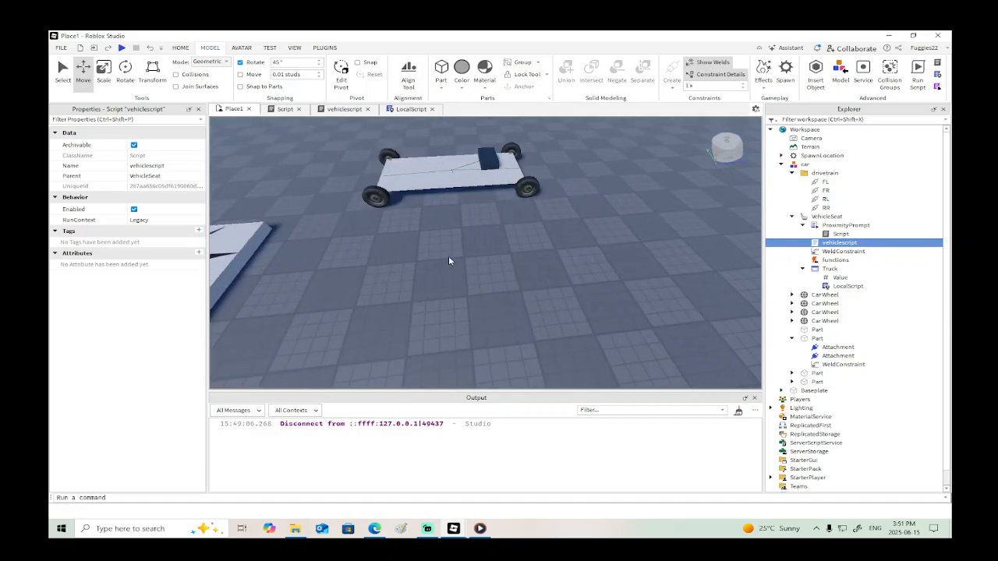
pyautogui.press('w')
pyautogui.moveTo(449, 258); pyautogui.dragTo(449, 265, button='right')
pyautogui.press('s')
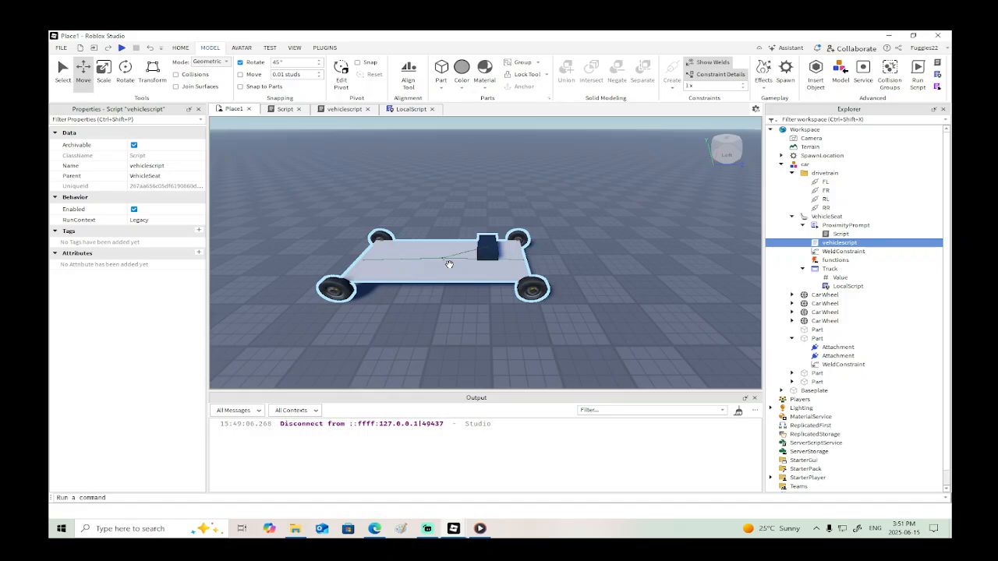